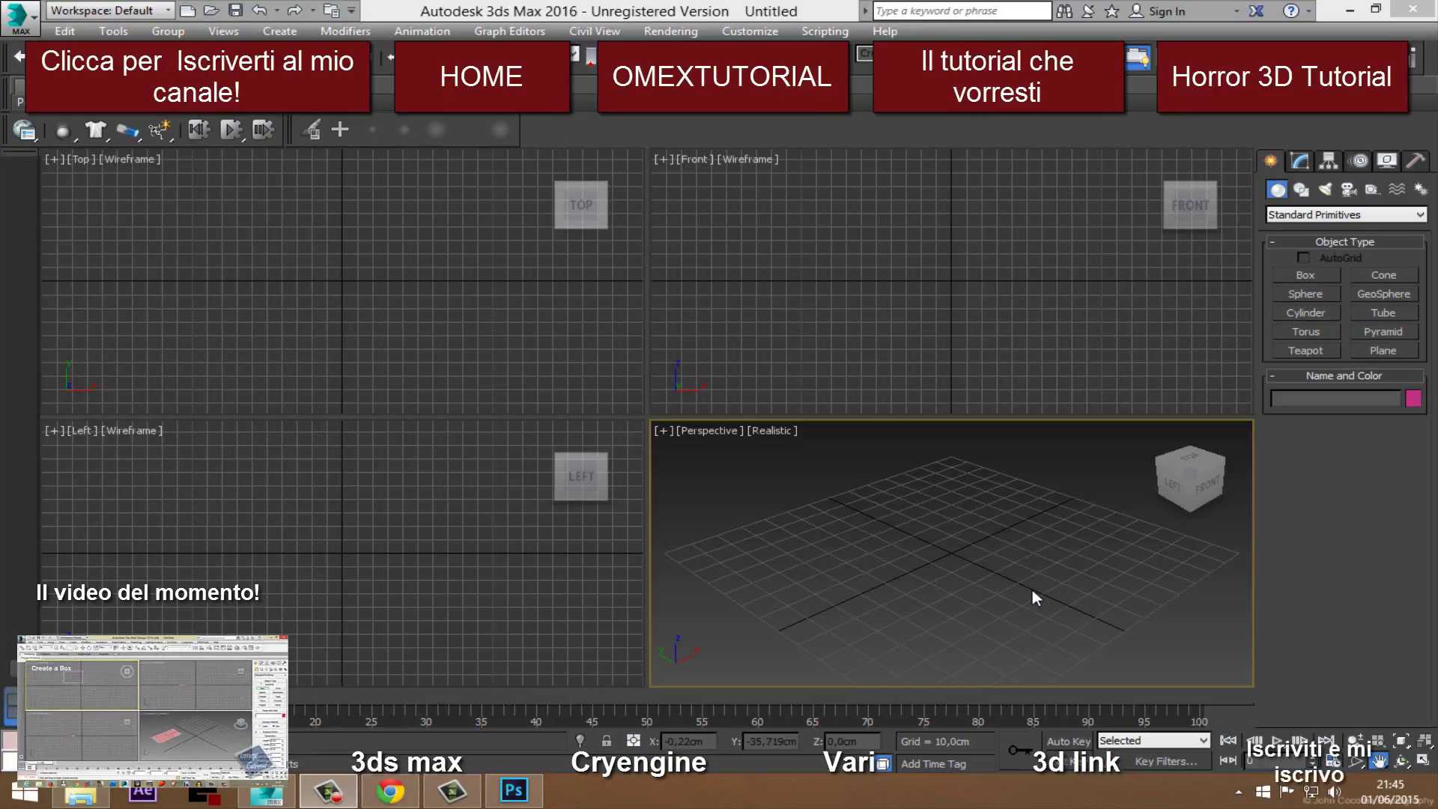
Step: Activate the top view and dock the Scene Explorer along the left edge of the workspace
left_click(465, 298)
left_click(806, 292)
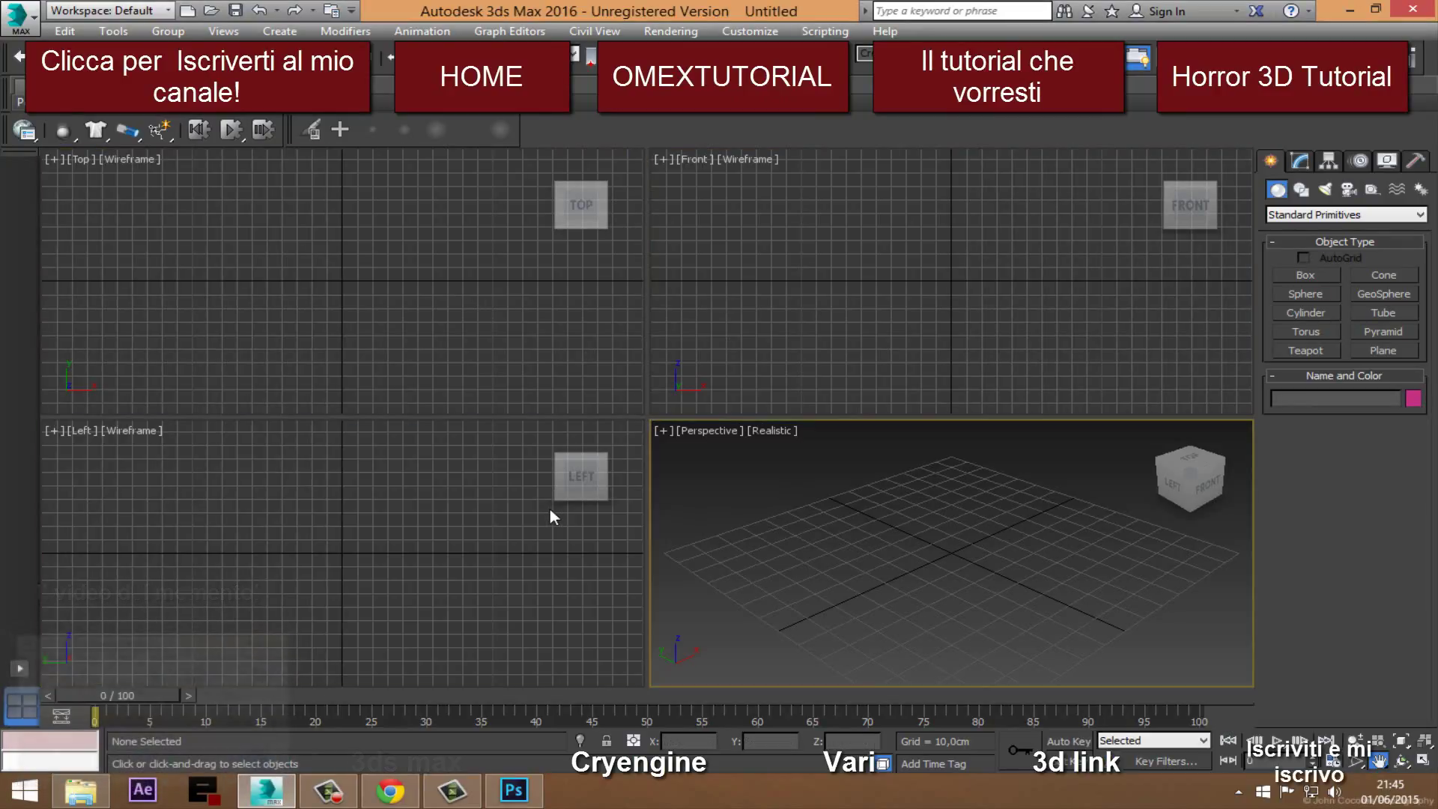
left_click(443, 225)
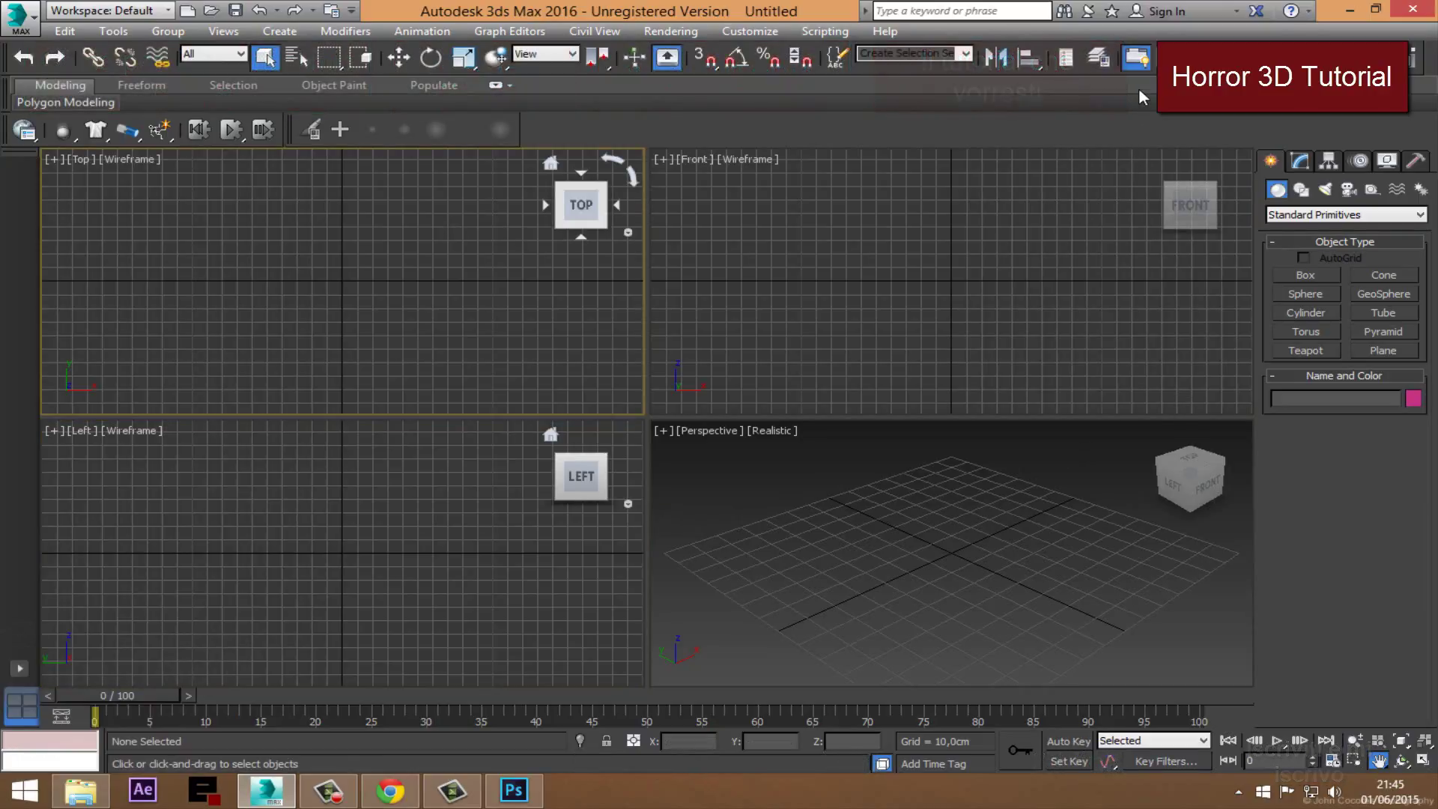
left_click(1066, 57)
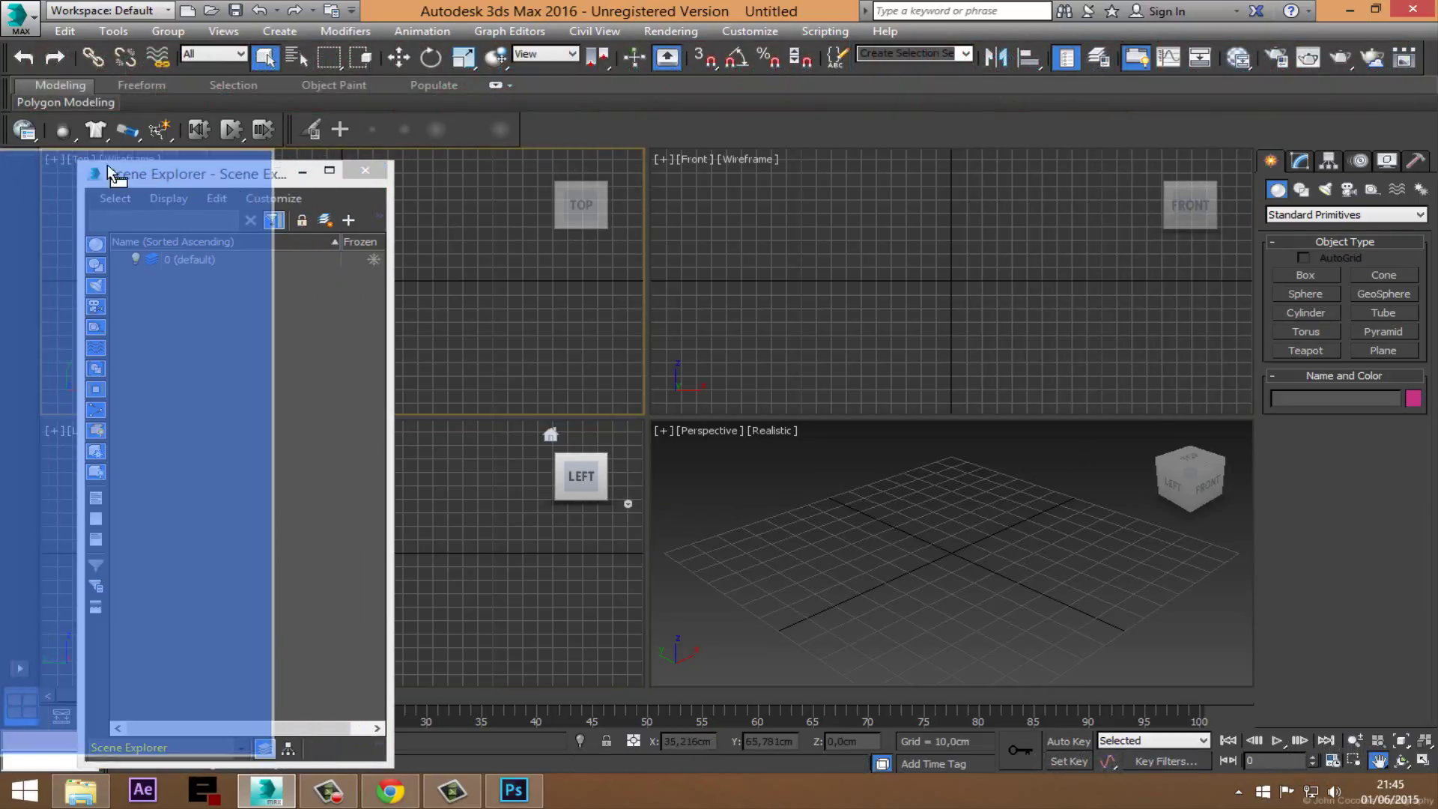
left_click_drag(253, 179, 106, 164)
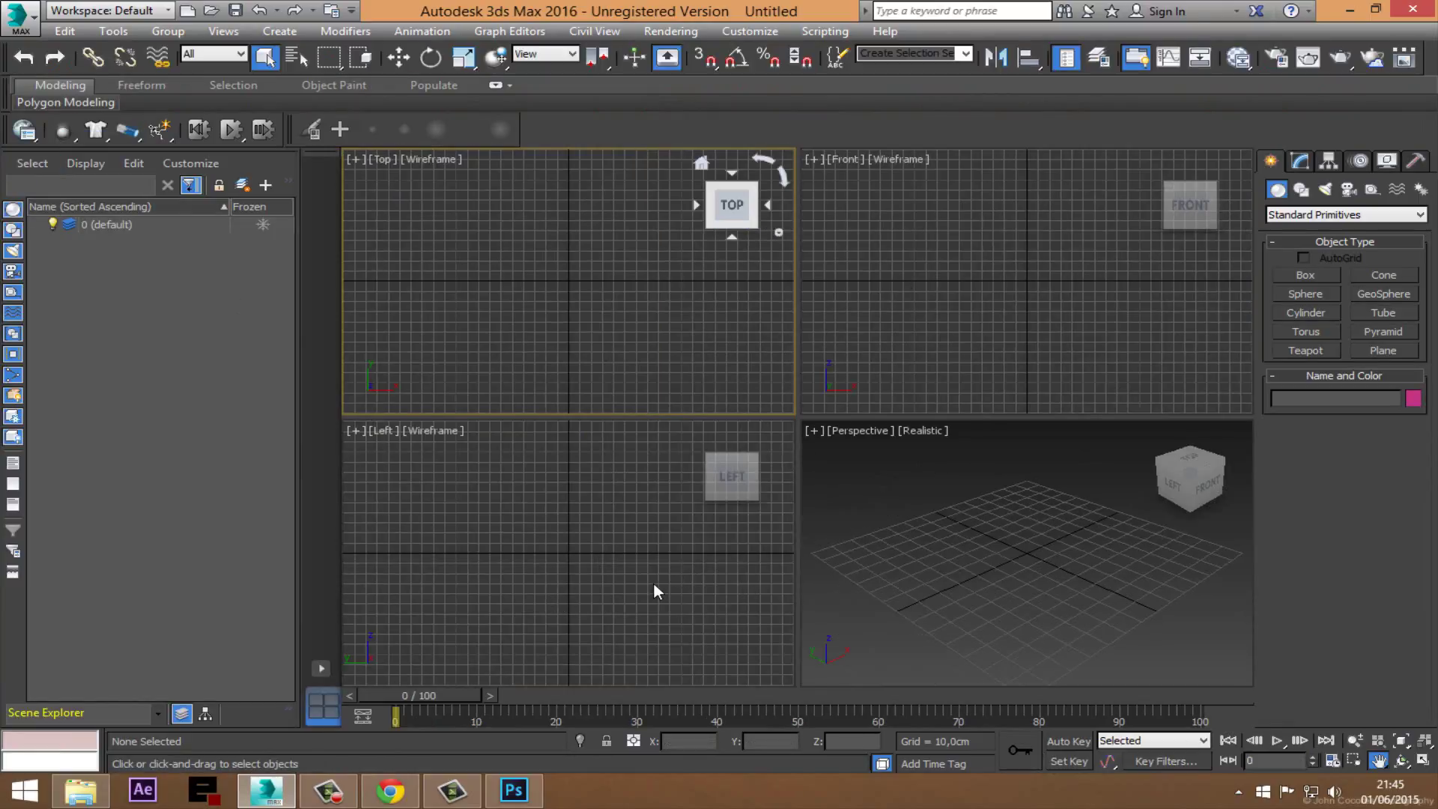
Step: Switch to Chrome and review the 'accendino' Google Images search query
left_click(389, 791)
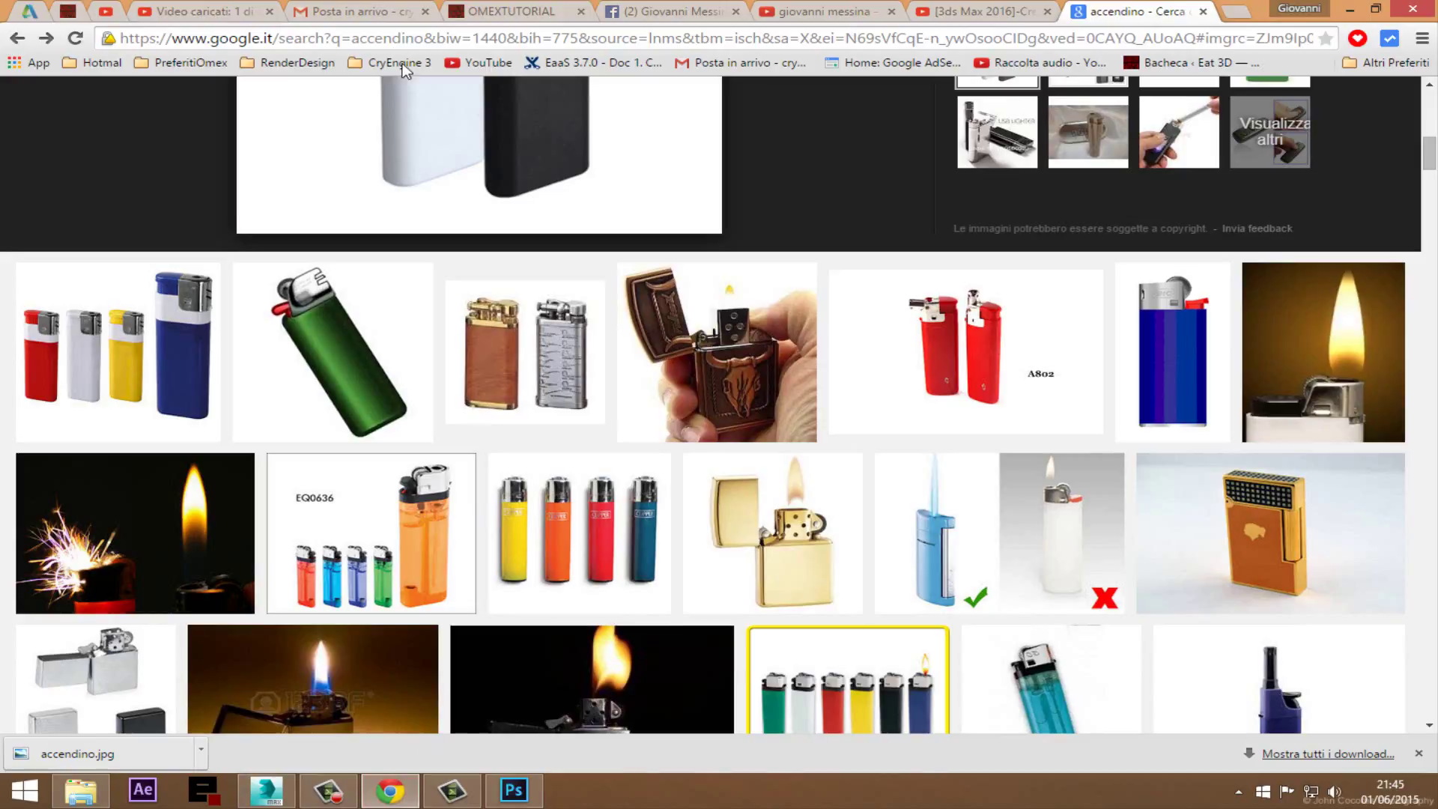
scroll(300, 225, "up", 6)
scroll(299, 225, "up", 5)
left_click(236, 109)
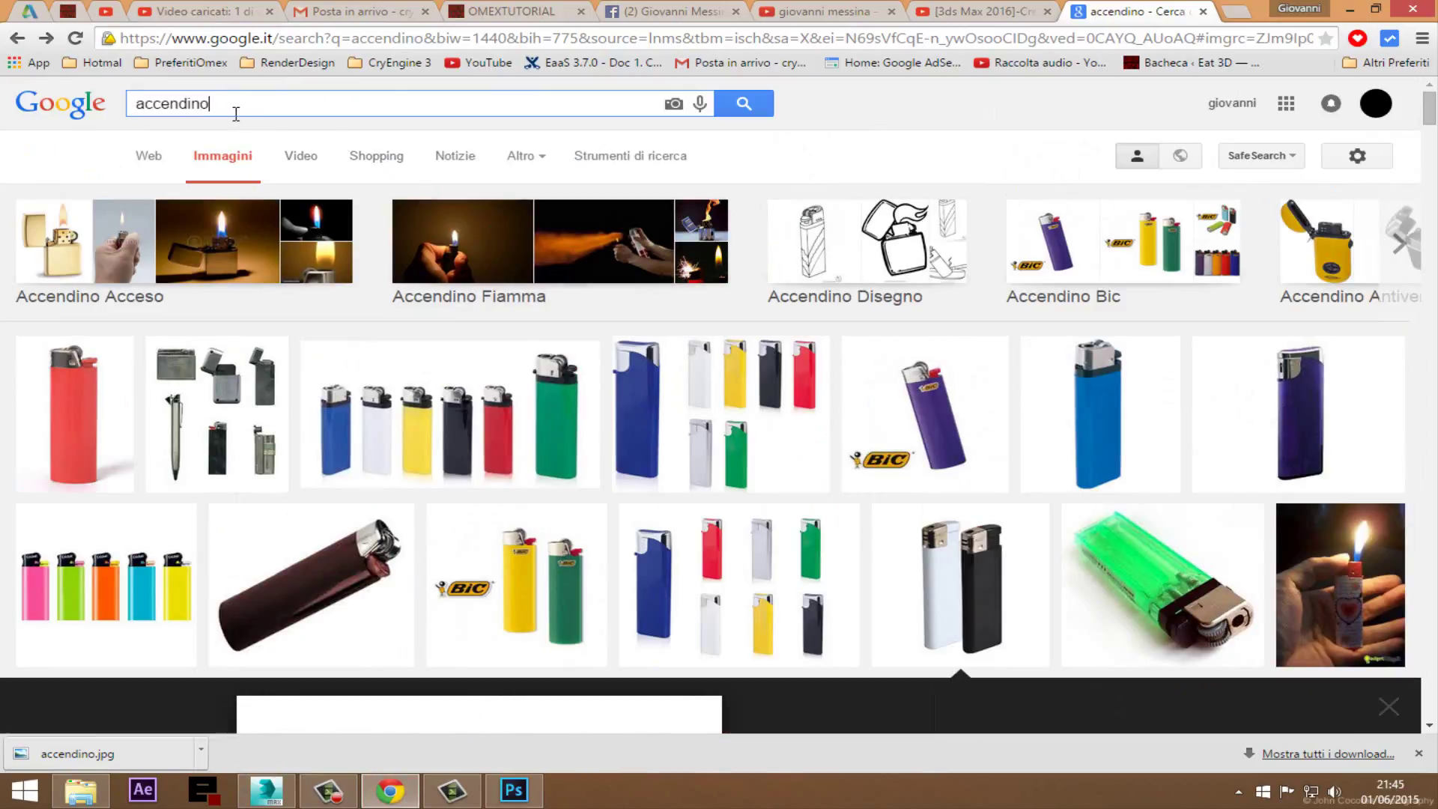
double_click(196, 104)
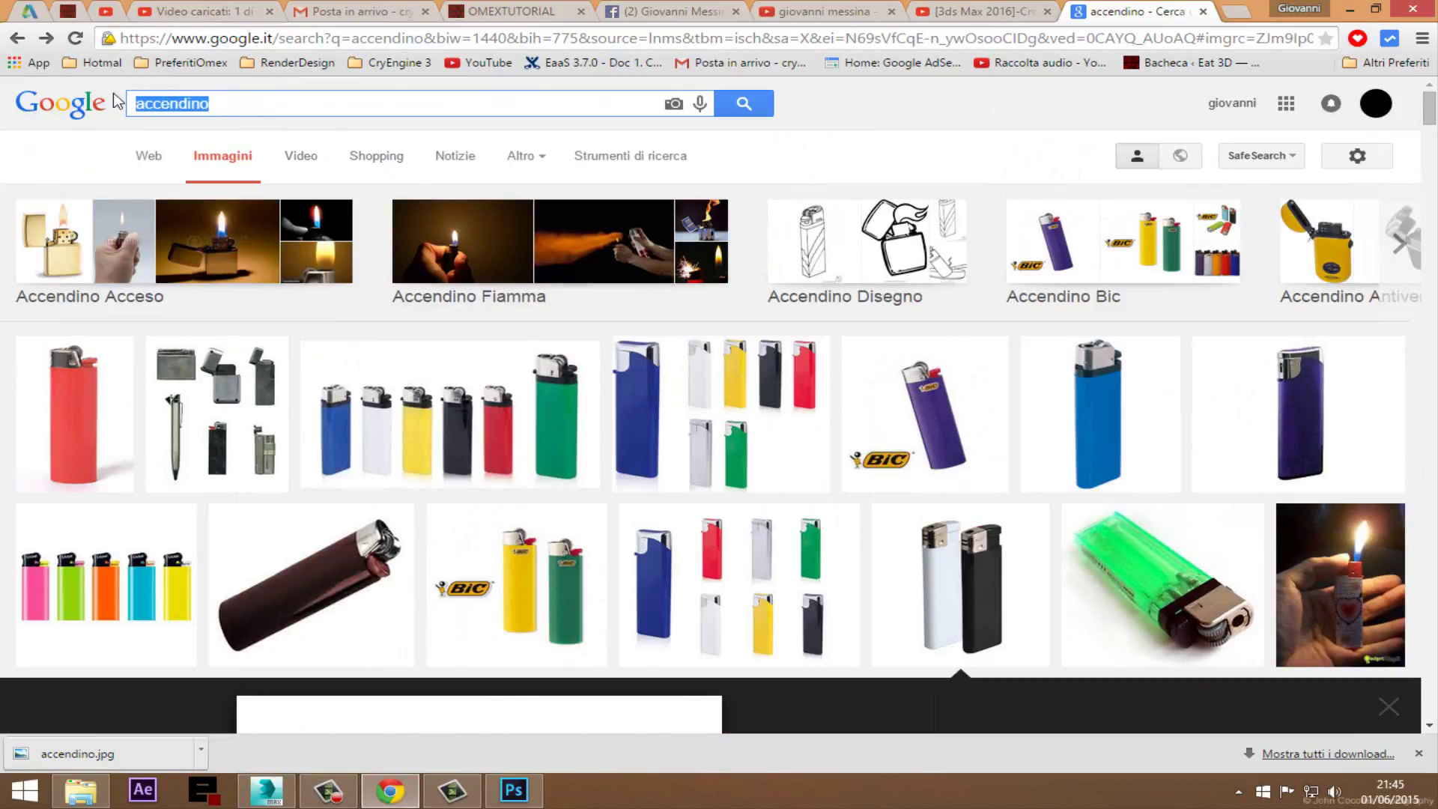
left_click(180, 114)
Step: Scroll the lighter image results, then return to 3ds Max and the Maps folder
scroll(594, 395, "down", 5)
scroll(600, 407, "down", 2)
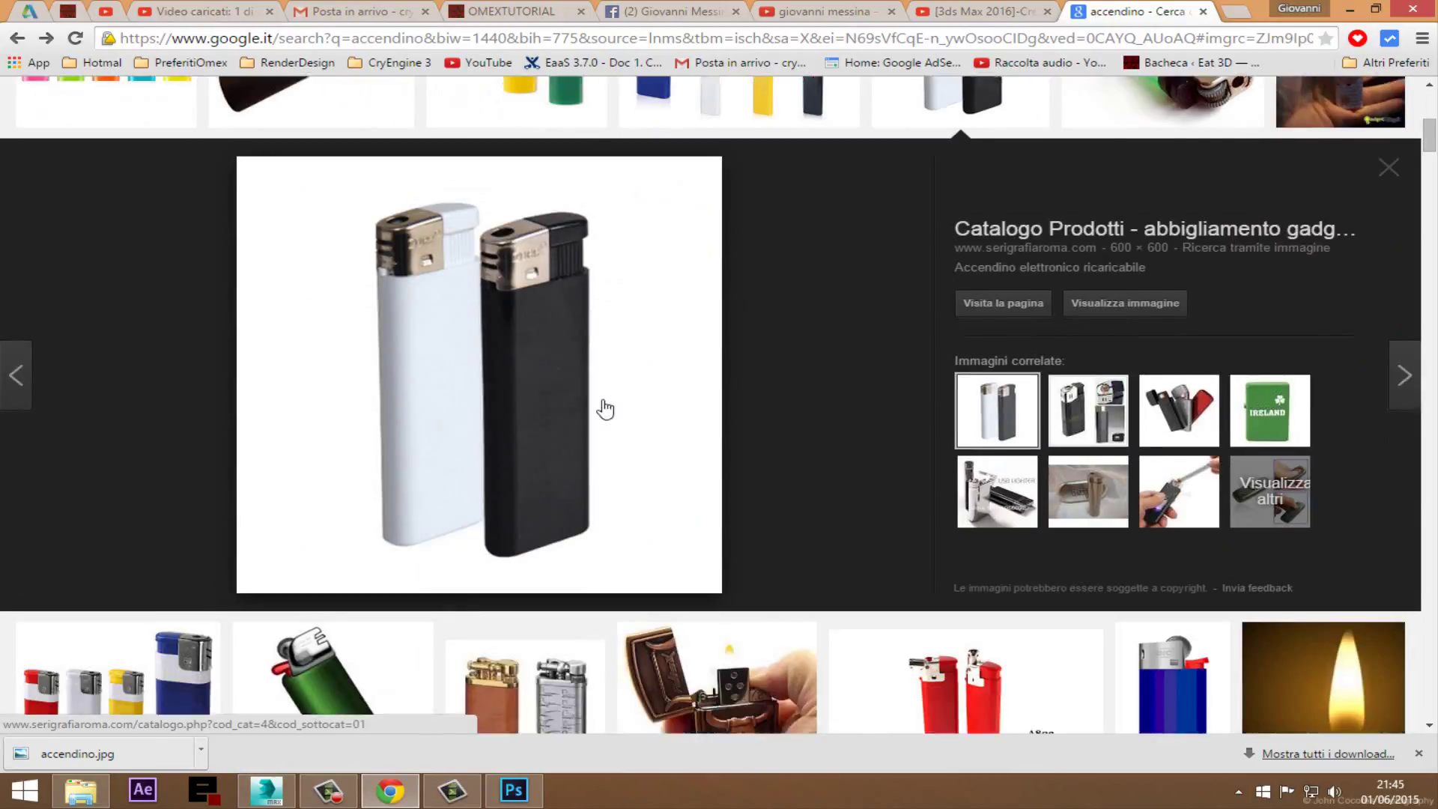
scroll(607, 414, "down", 1)
left_click(267, 790)
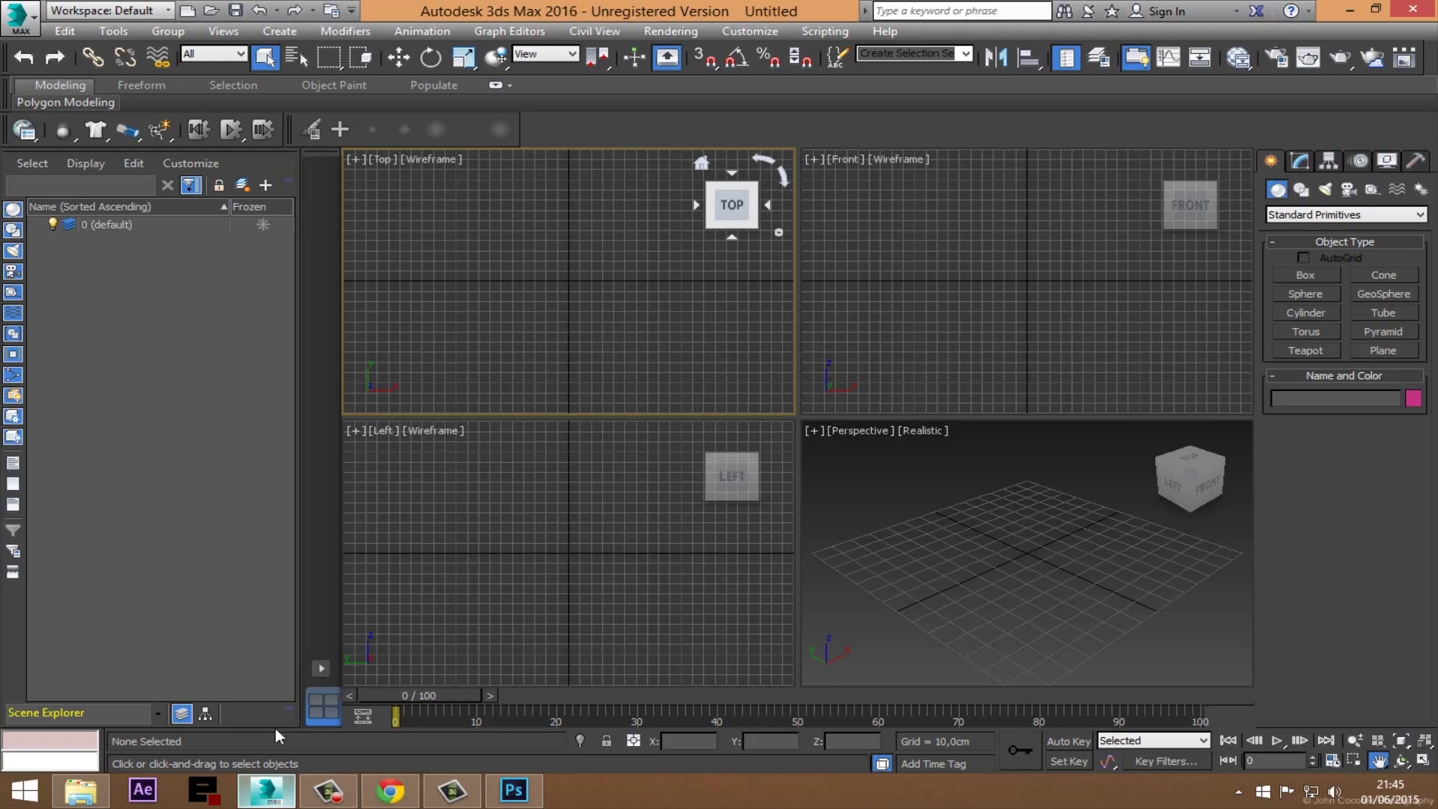
left_click(80, 790)
Step: Preview accendino.jpg in Photo Viewer, close it, and minimize the Maps folder window
double_click(421, 180)
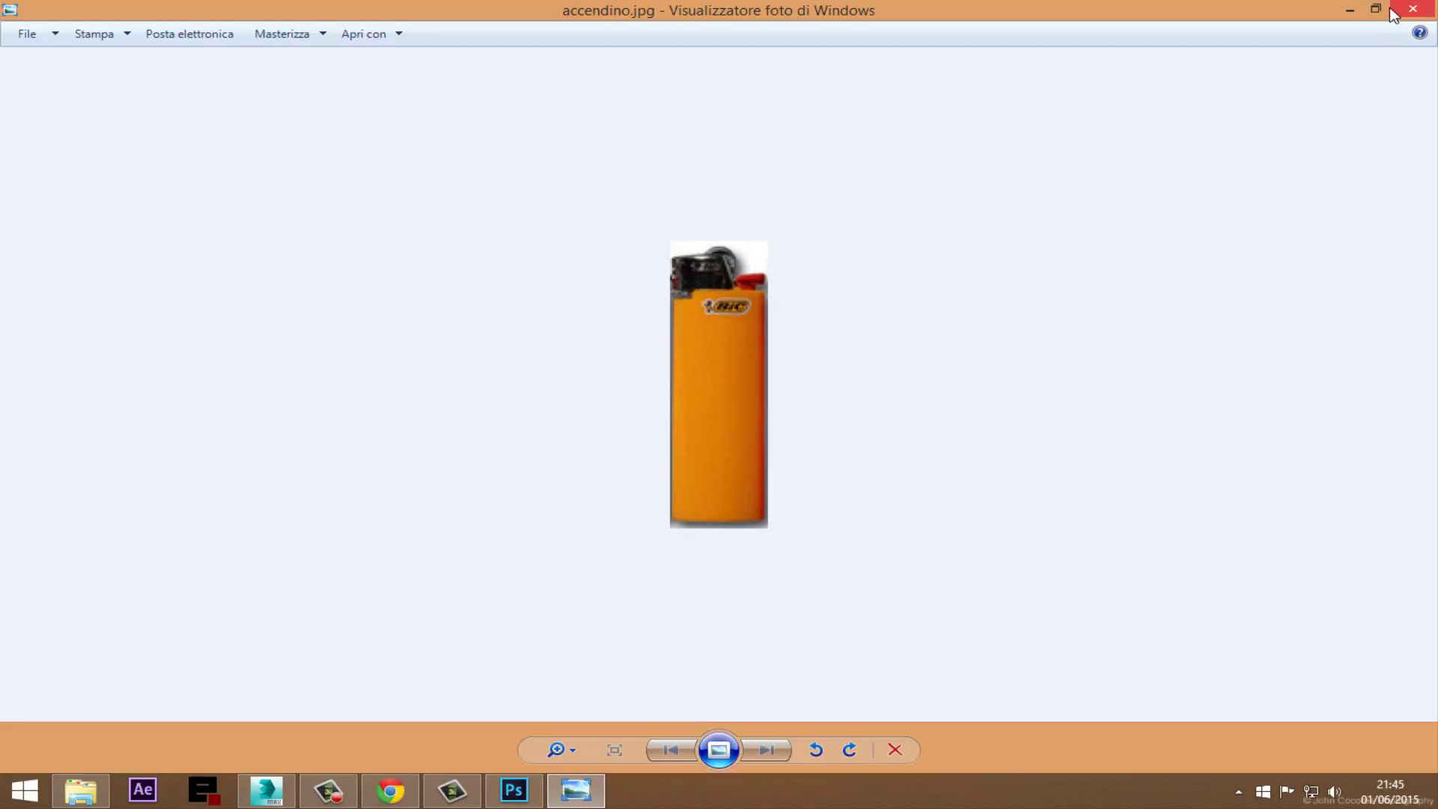
left_click(1360, 17)
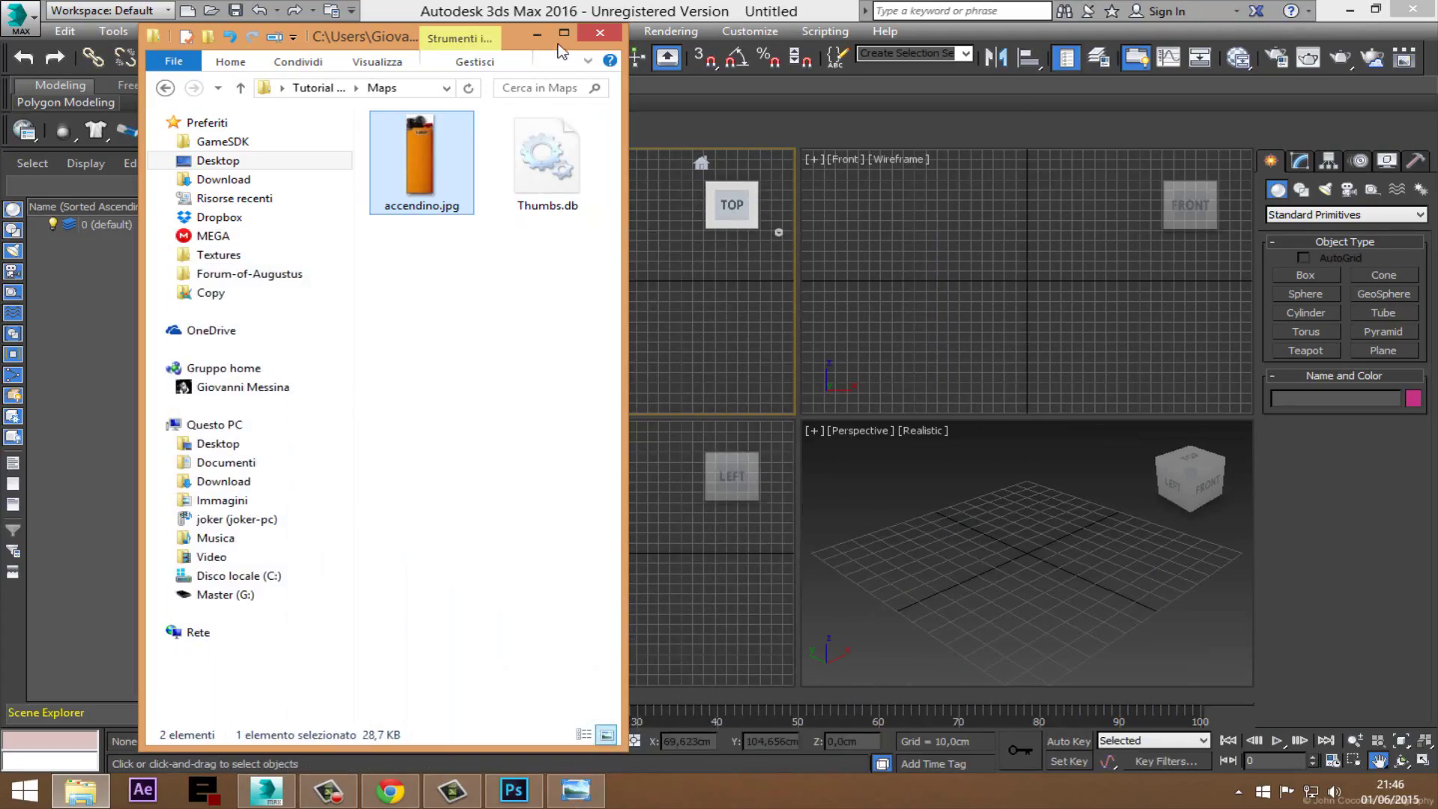
left_click(575, 789)
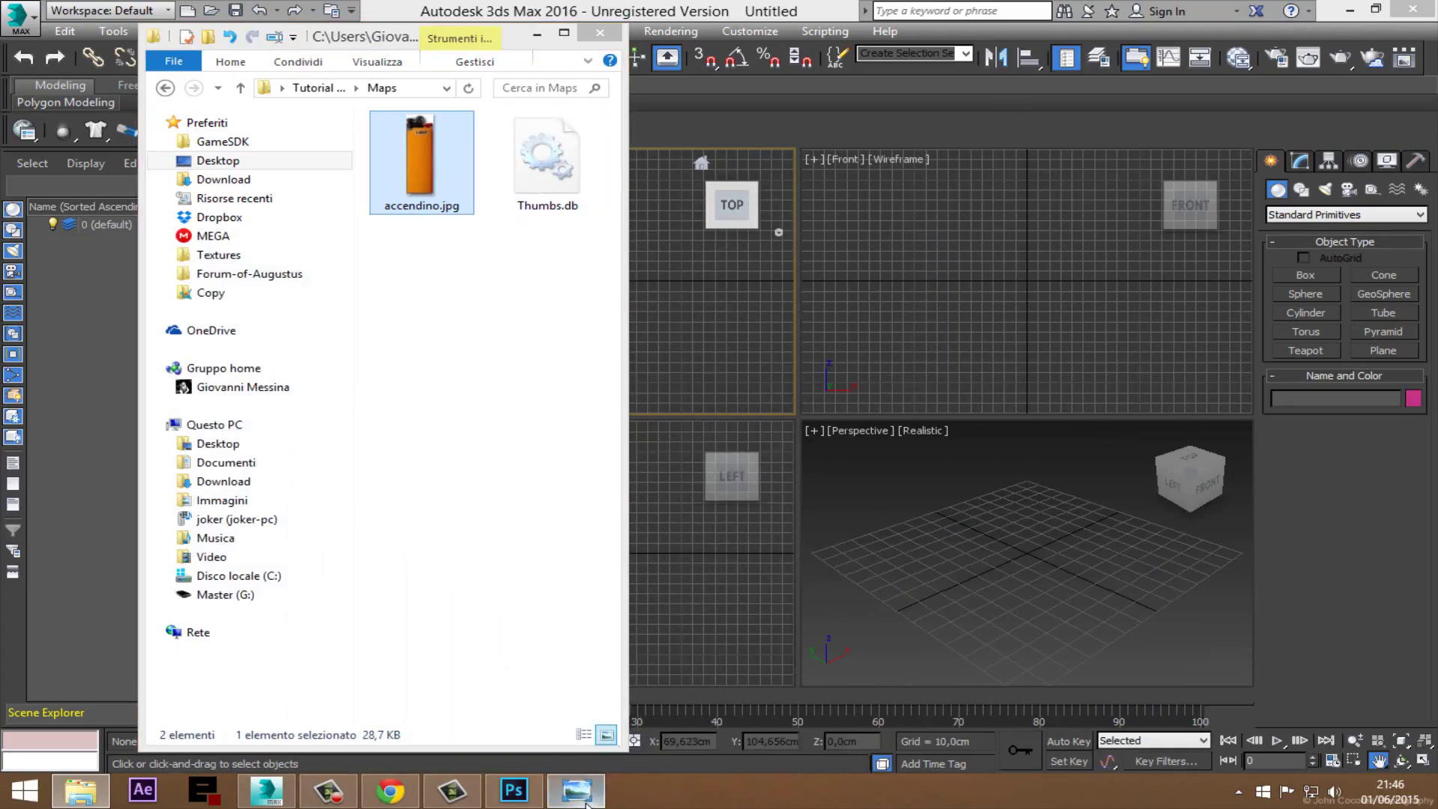
left_click(1412, 9)
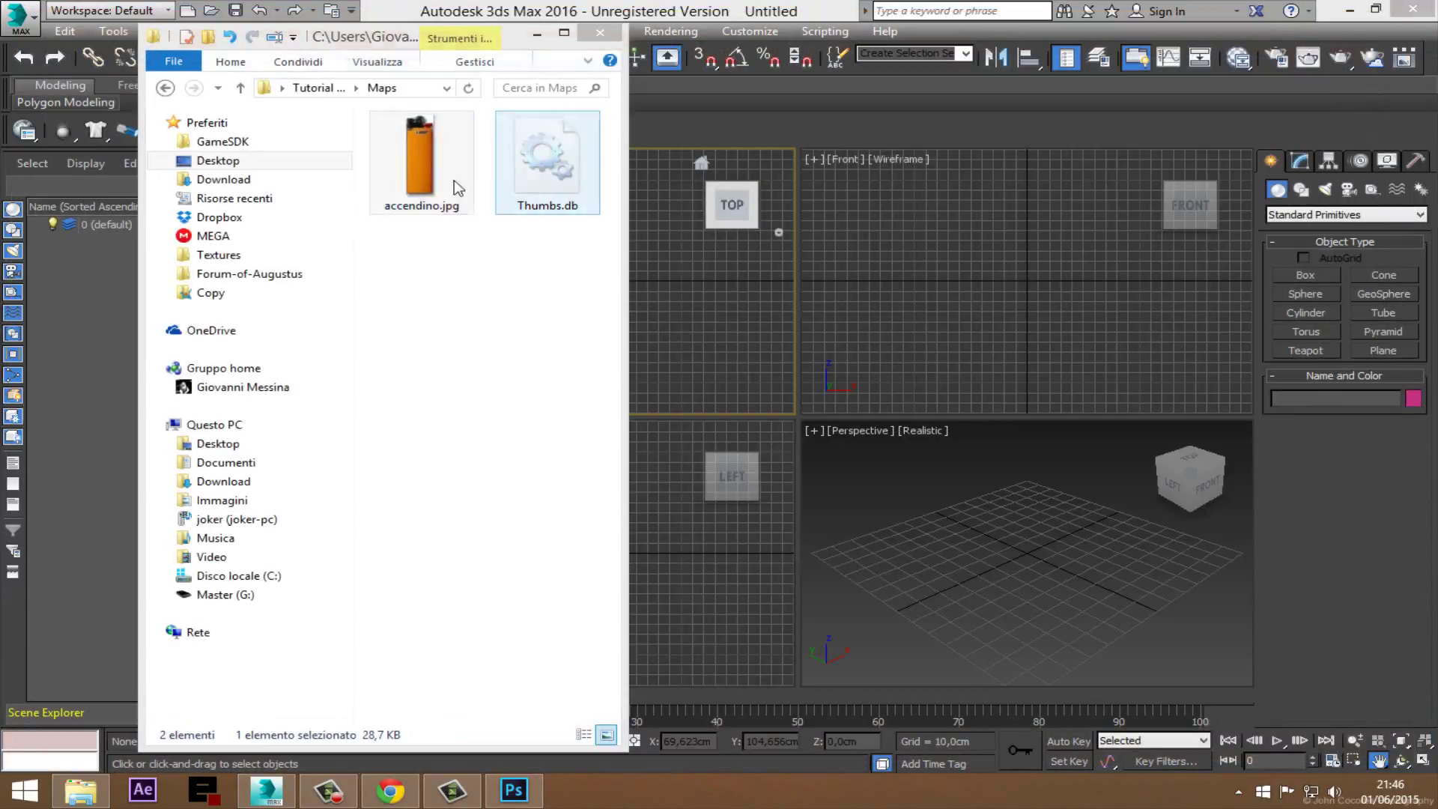
left_click(531, 28)
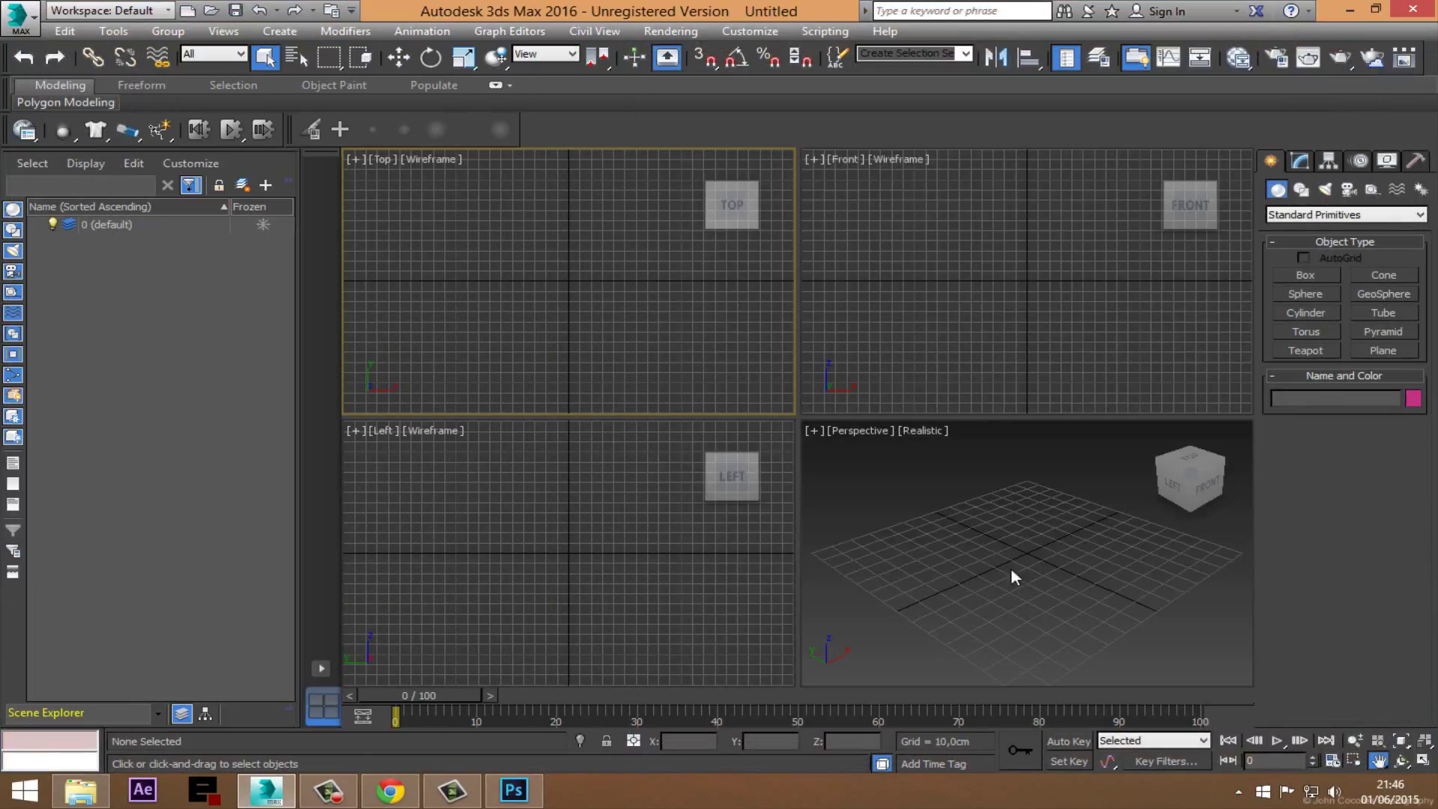
Step: Create a tall rectangular Plane in the front view
left_click(970, 282)
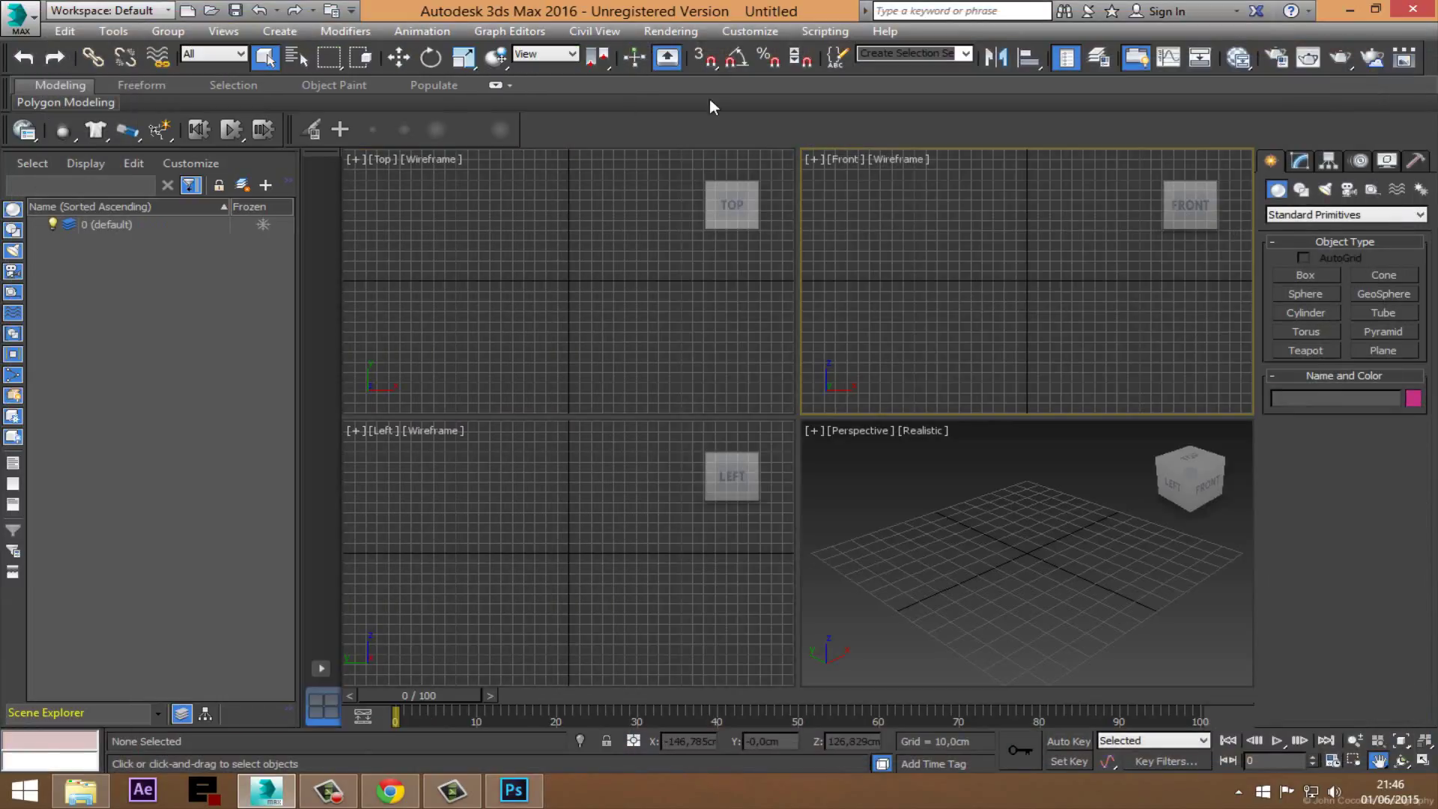
left_click(1373, 352)
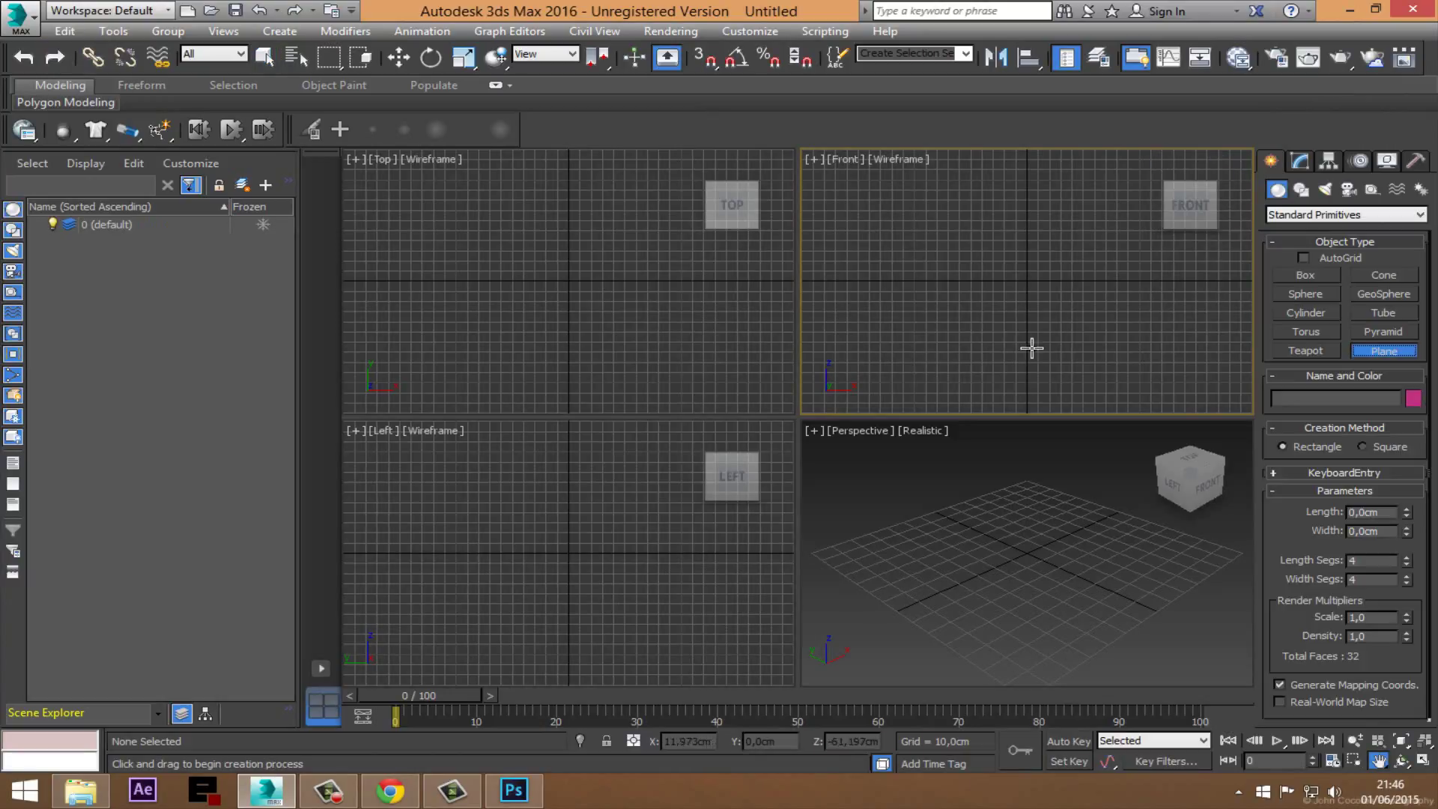
scroll(1018, 356, "down", 3)
scroll(1017, 356, "down", 2)
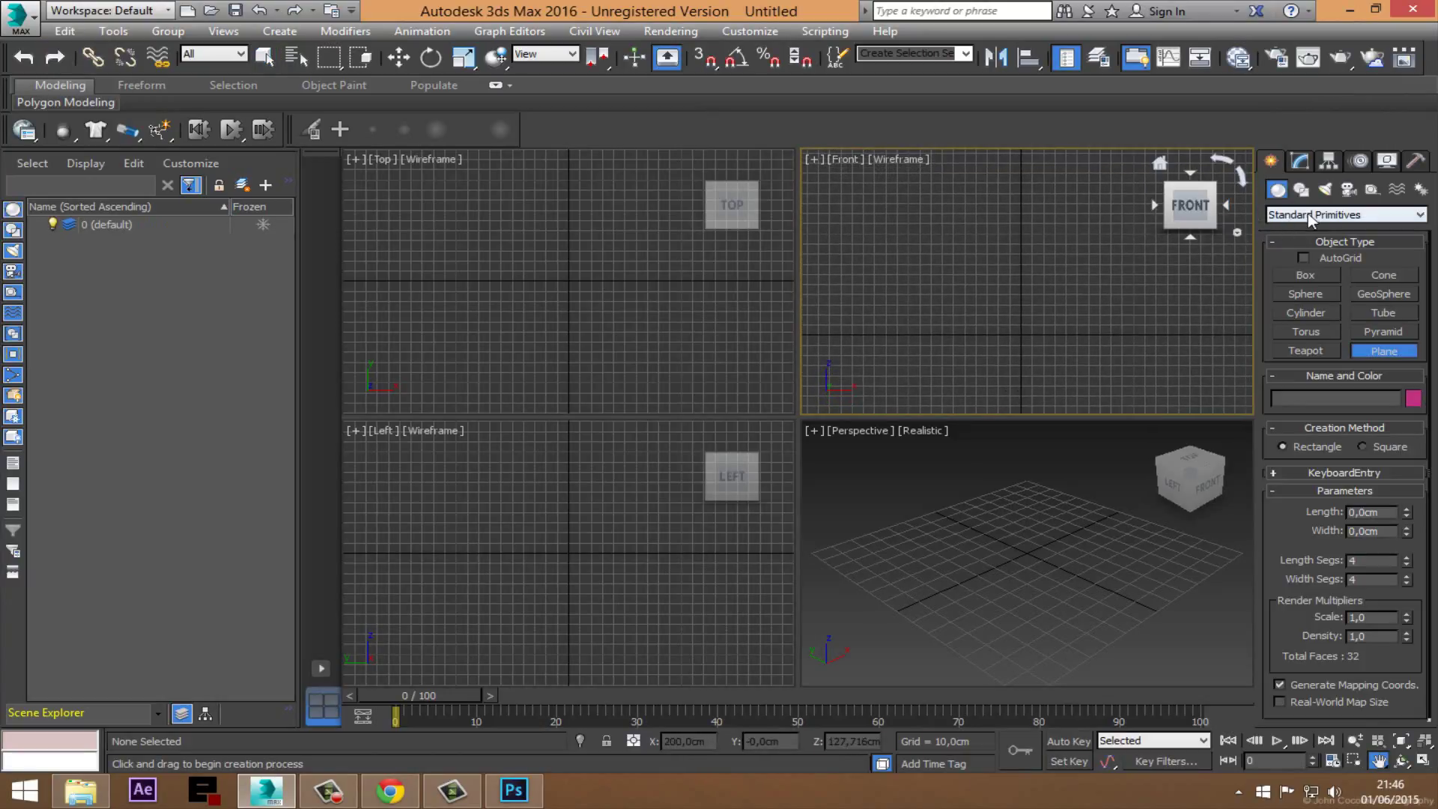
left_click_drag(967, 334, 1089, 105)
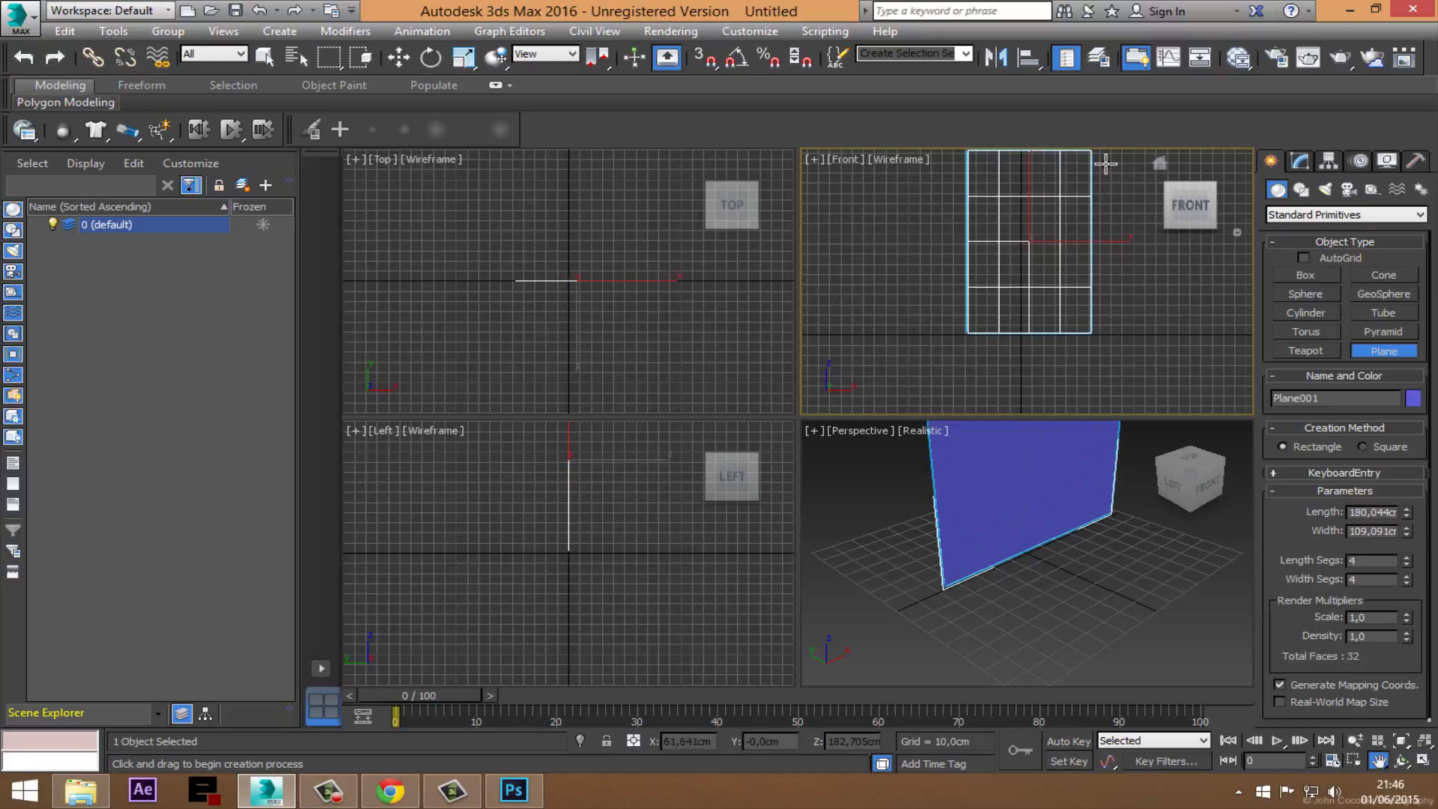
scroll(1027, 546, "down", 2)
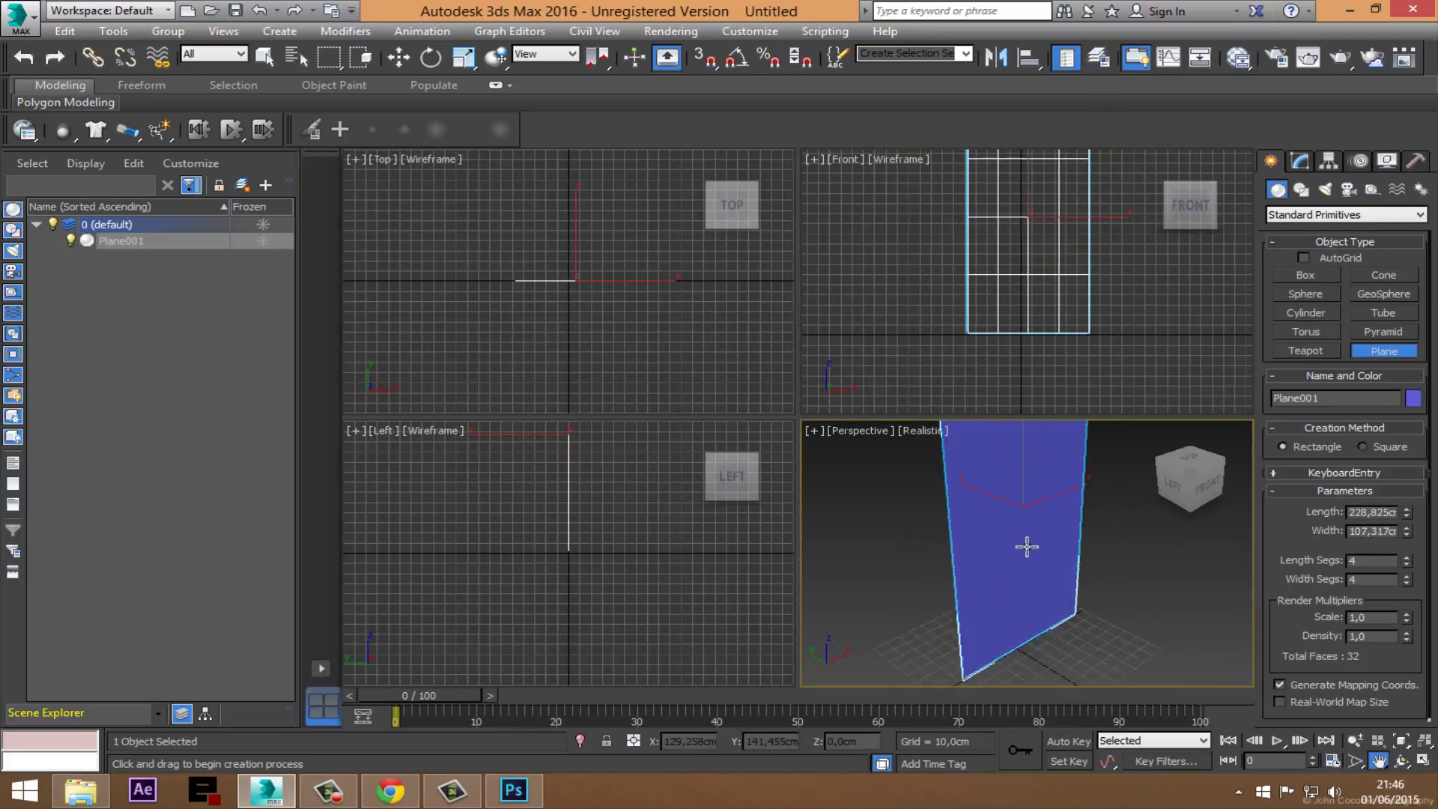
scroll(1033, 547, "down", 4)
mouse_move(1034, 546)
middle_mouse_down()
mouse_move(1023, 576)
mouse_move(1021, 540)
middle_mouse_up()
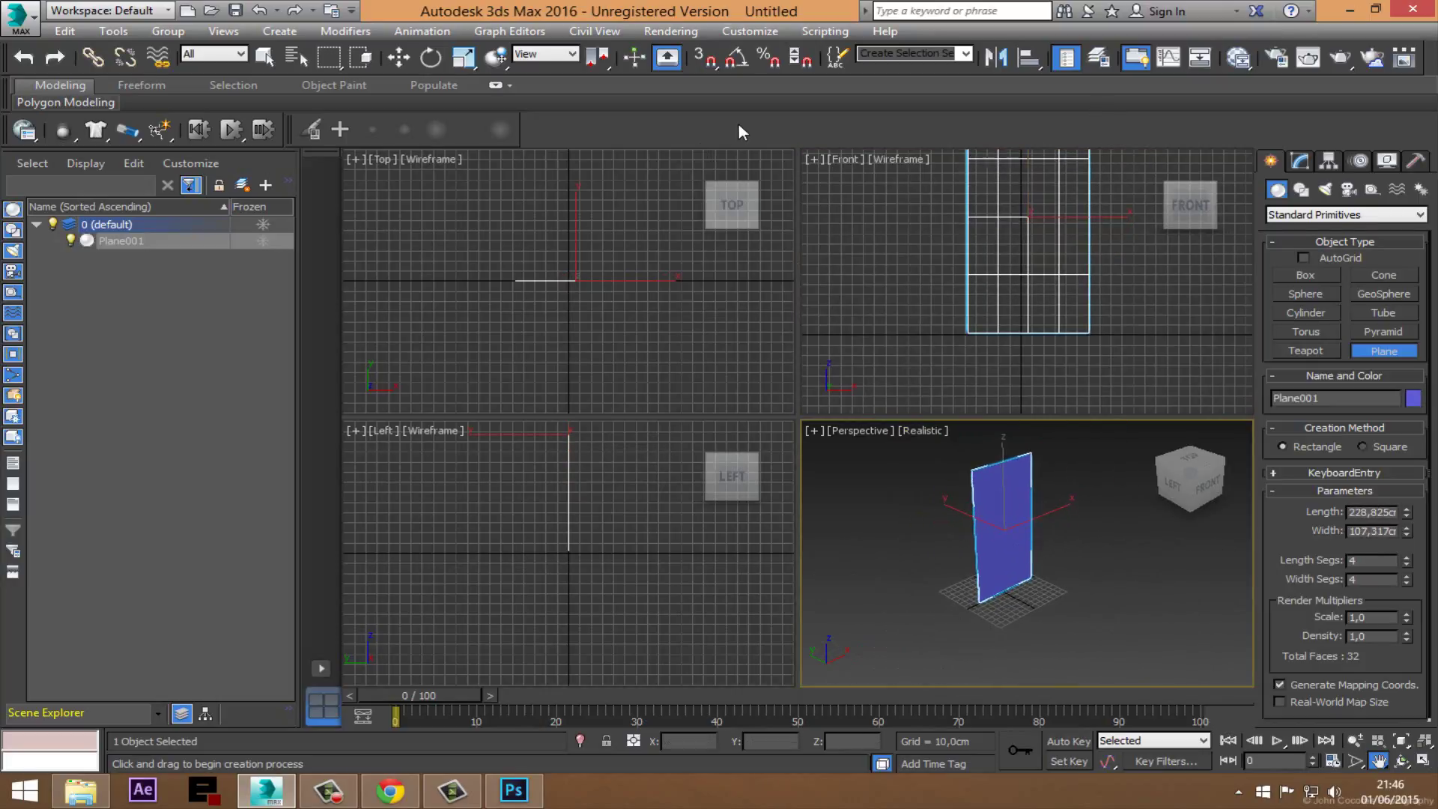
Step: Close the Scene Explorer while inspecting the plane in a maximized perspective view
left_click(1421, 760)
middle_click_drag(831, 456, 782, 488)
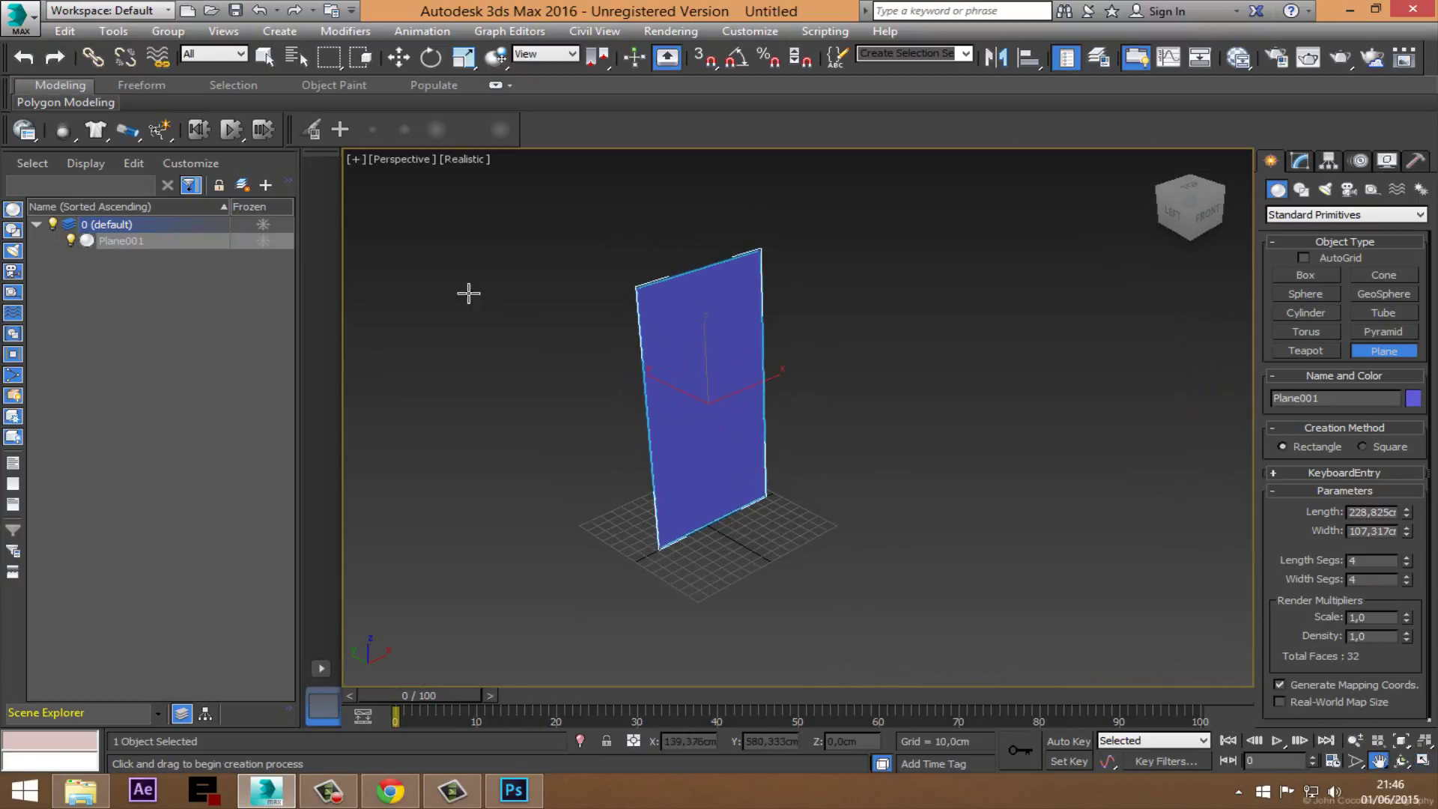
left_click(1066, 58)
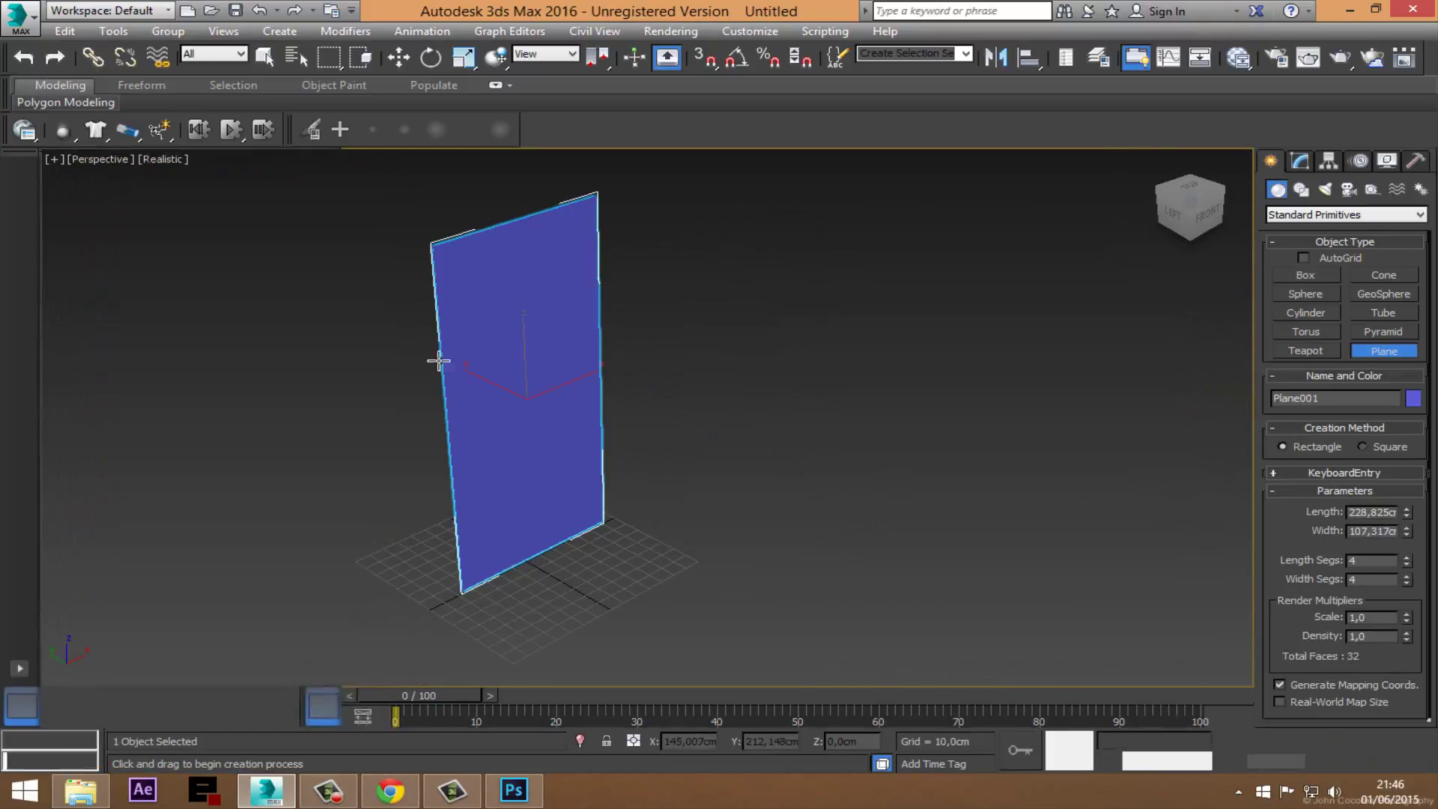
middle_click_drag(599, 347, 703, 346)
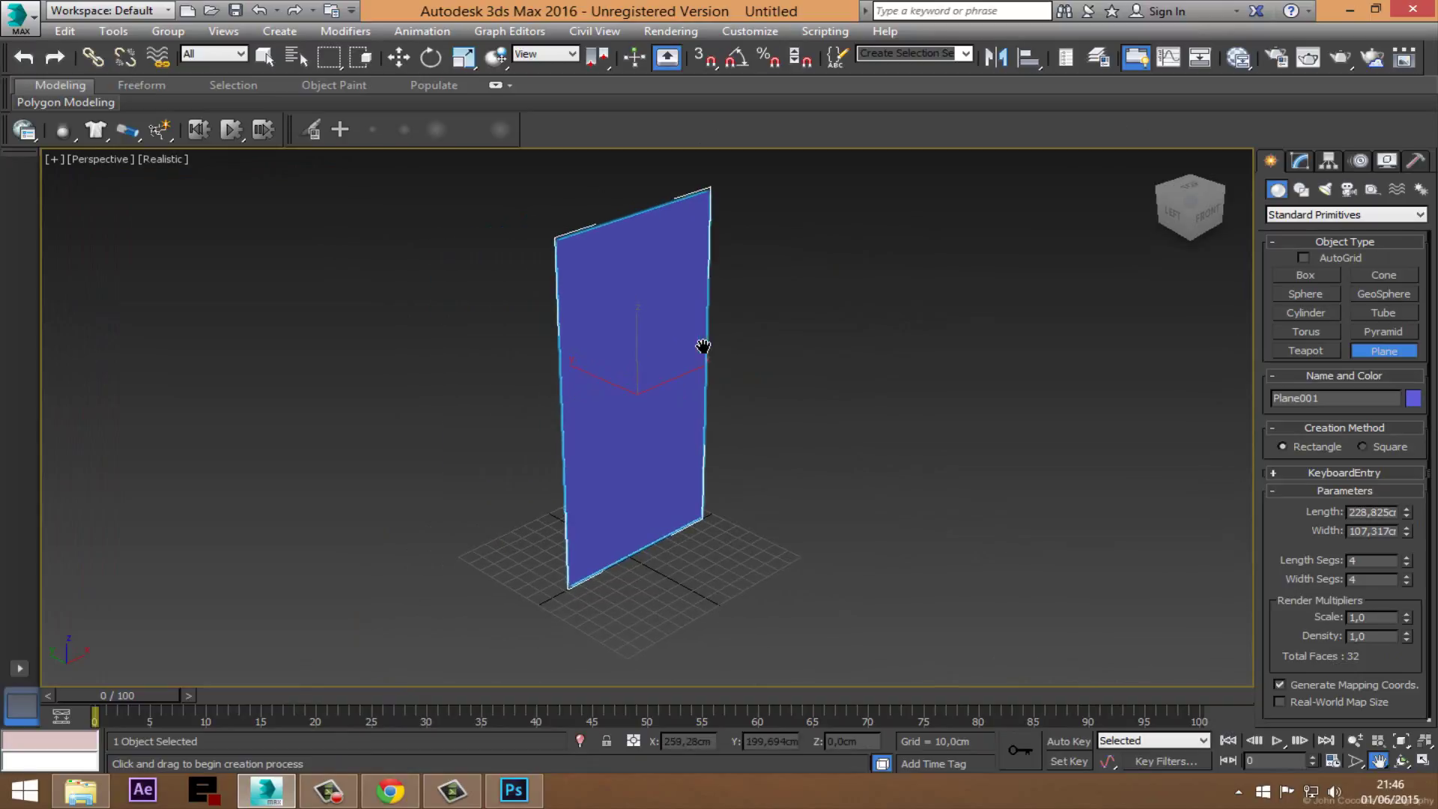
left_click(1422, 762)
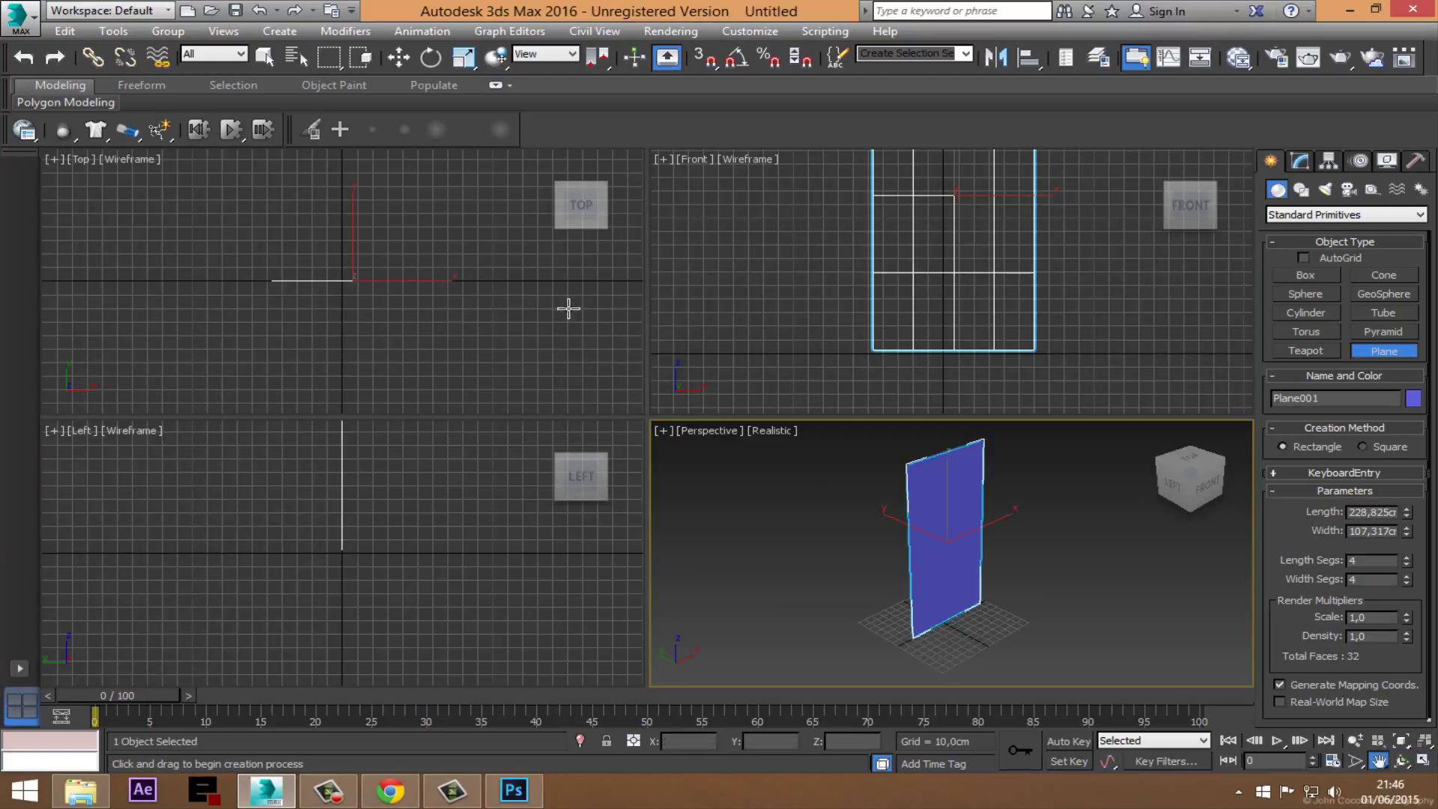
Step: Centre the plane at X 0 with the Move transform type-in
right_click(395, 66)
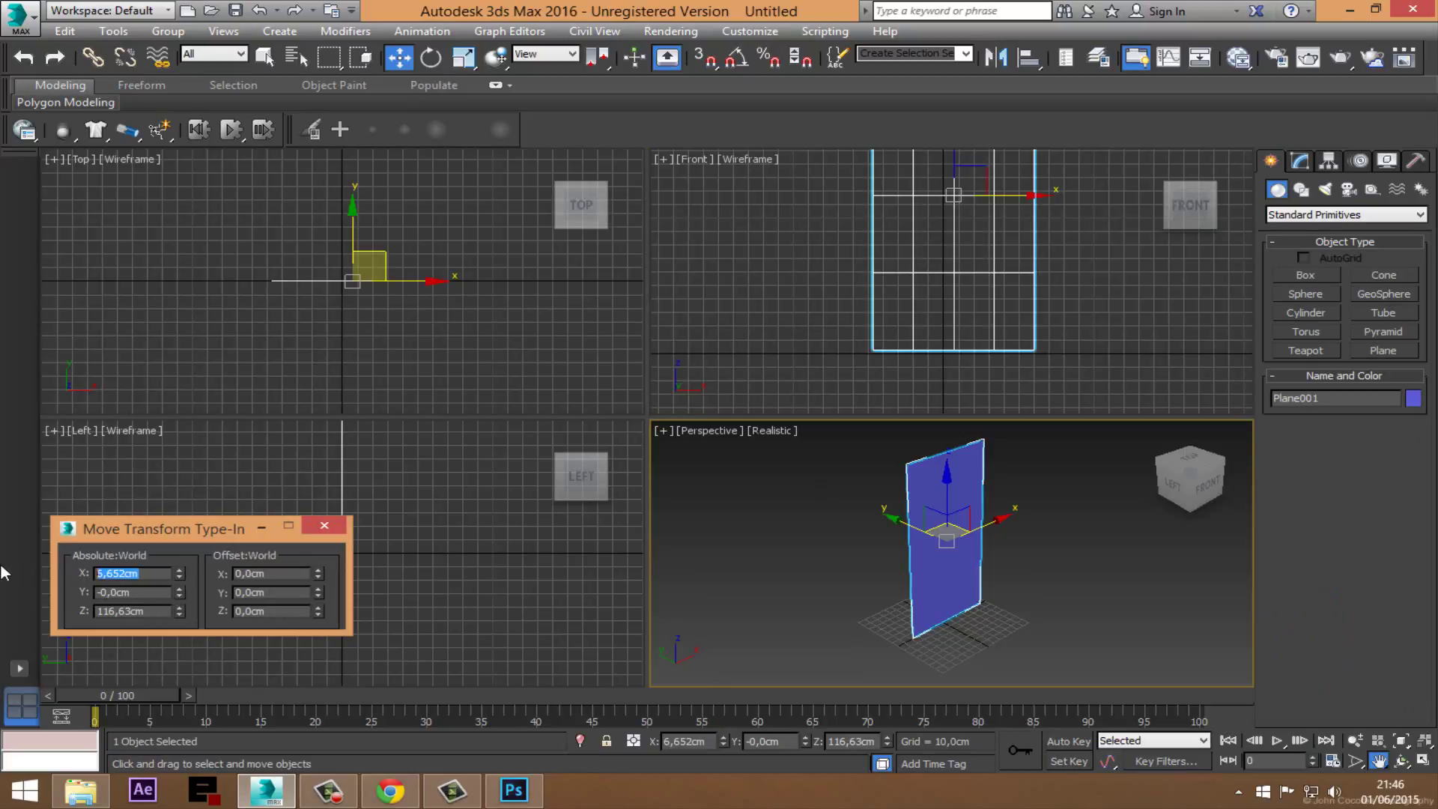
type("0")
key("Return")
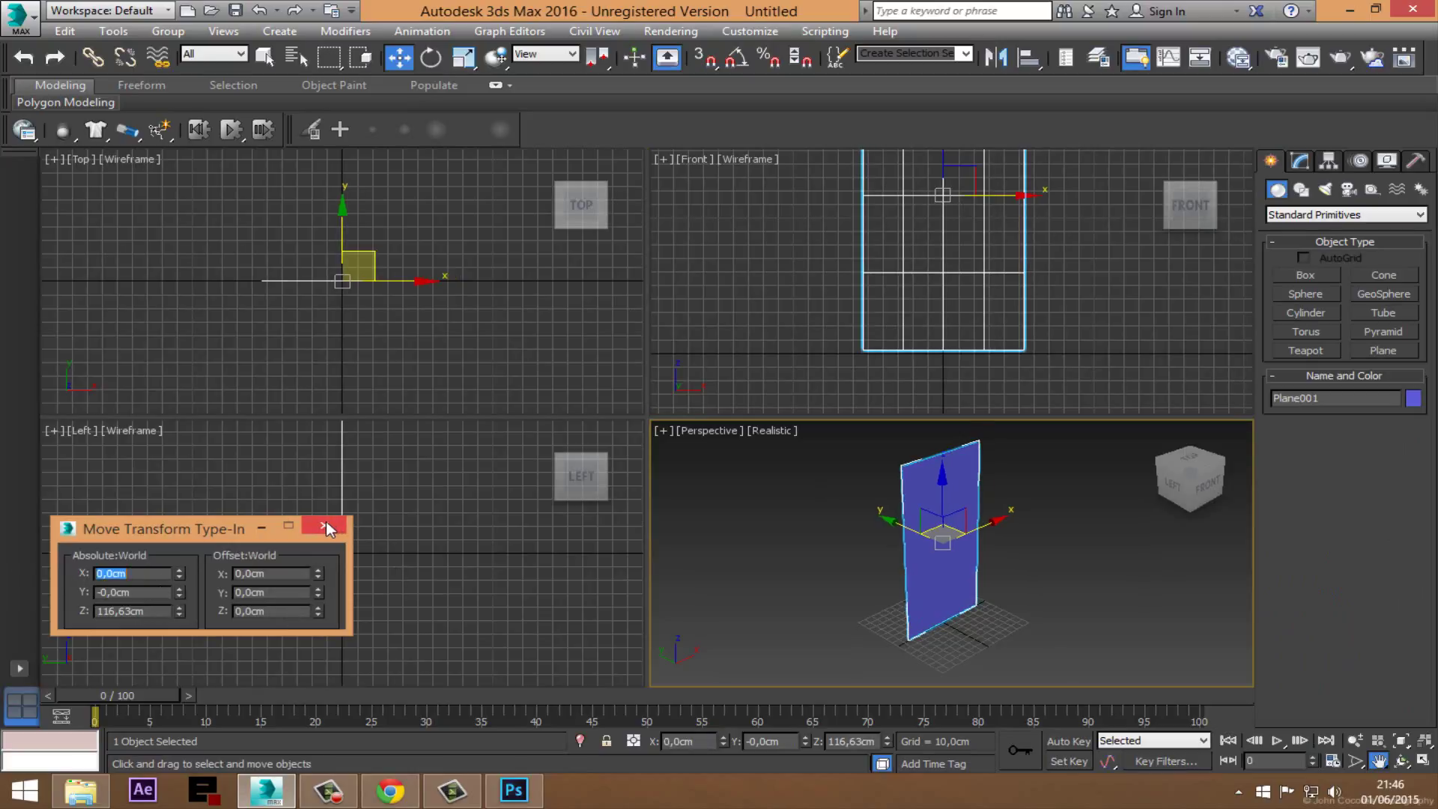
left_click(324, 527)
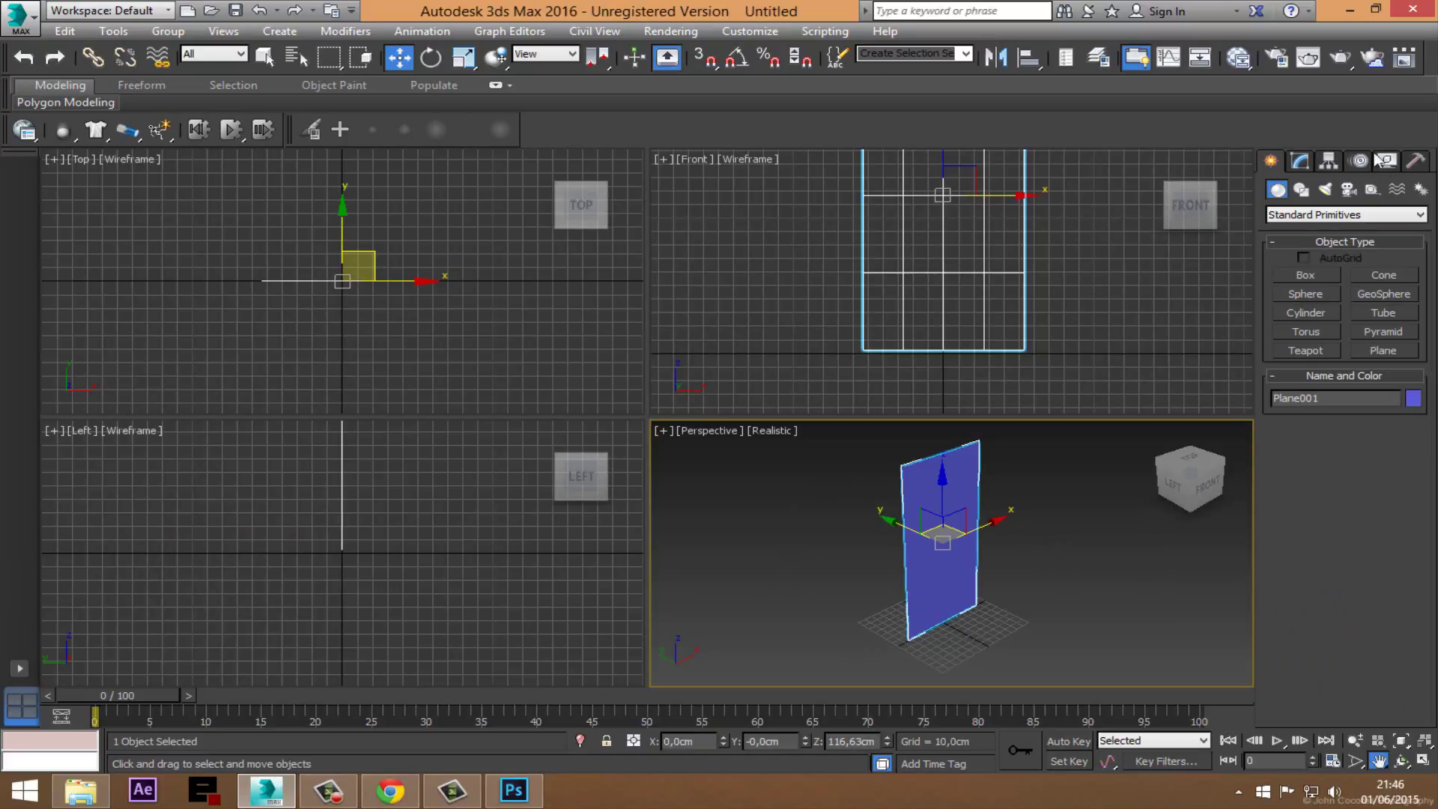
Step: Open the material editor and set it to Slate (node-based) mode
left_click(1237, 59)
left_click_drag(254, 657, 644, 94)
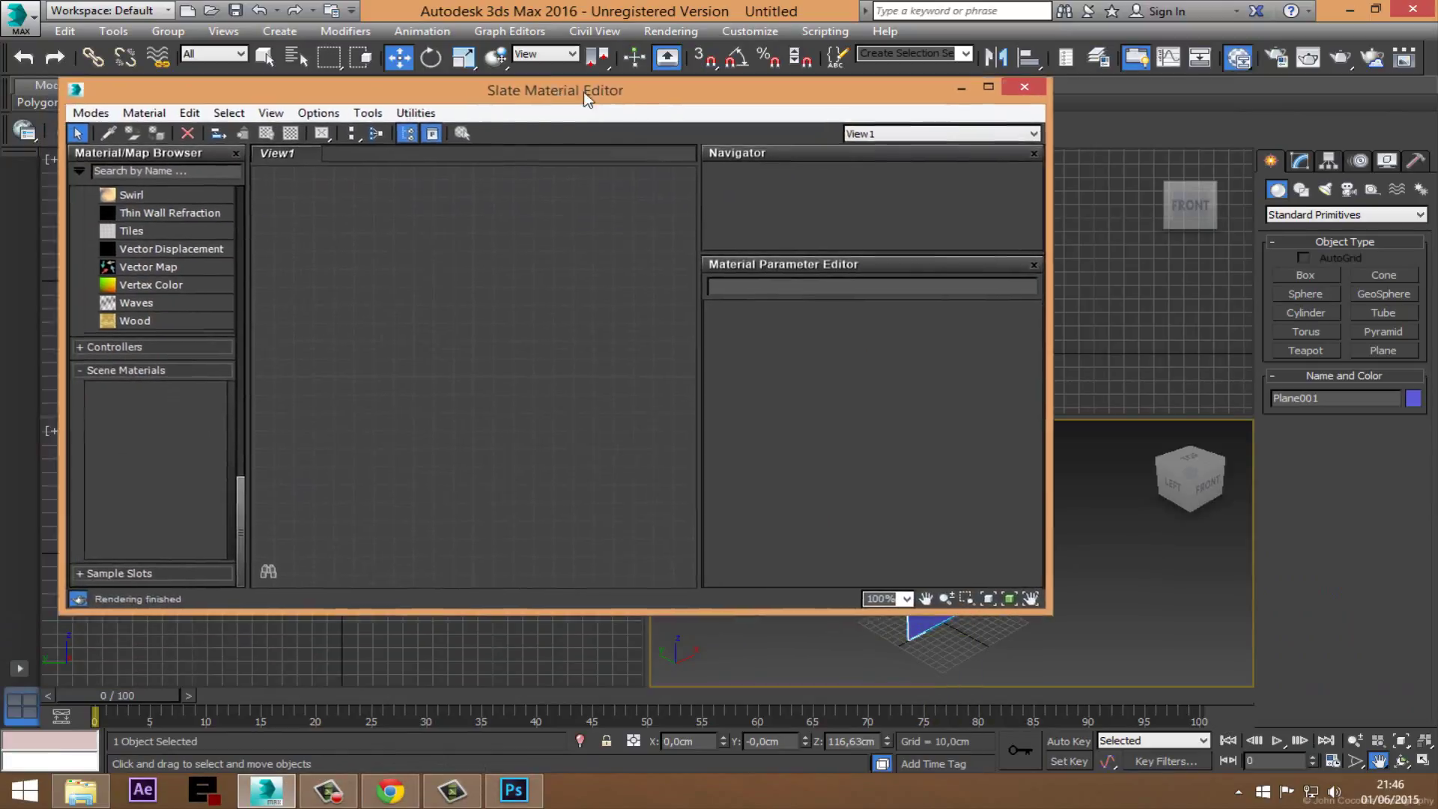
left_click(193, 110)
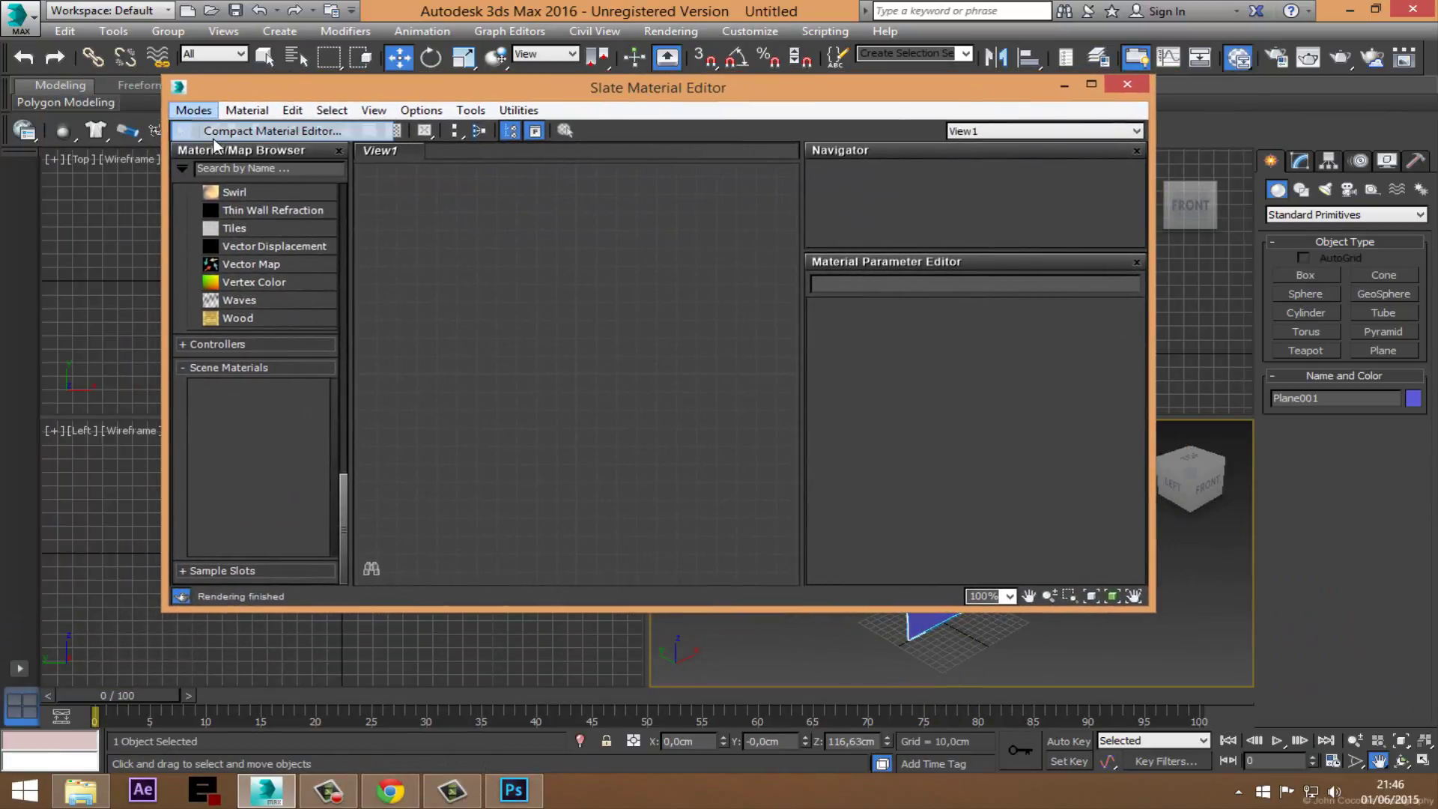
left_click(214, 131)
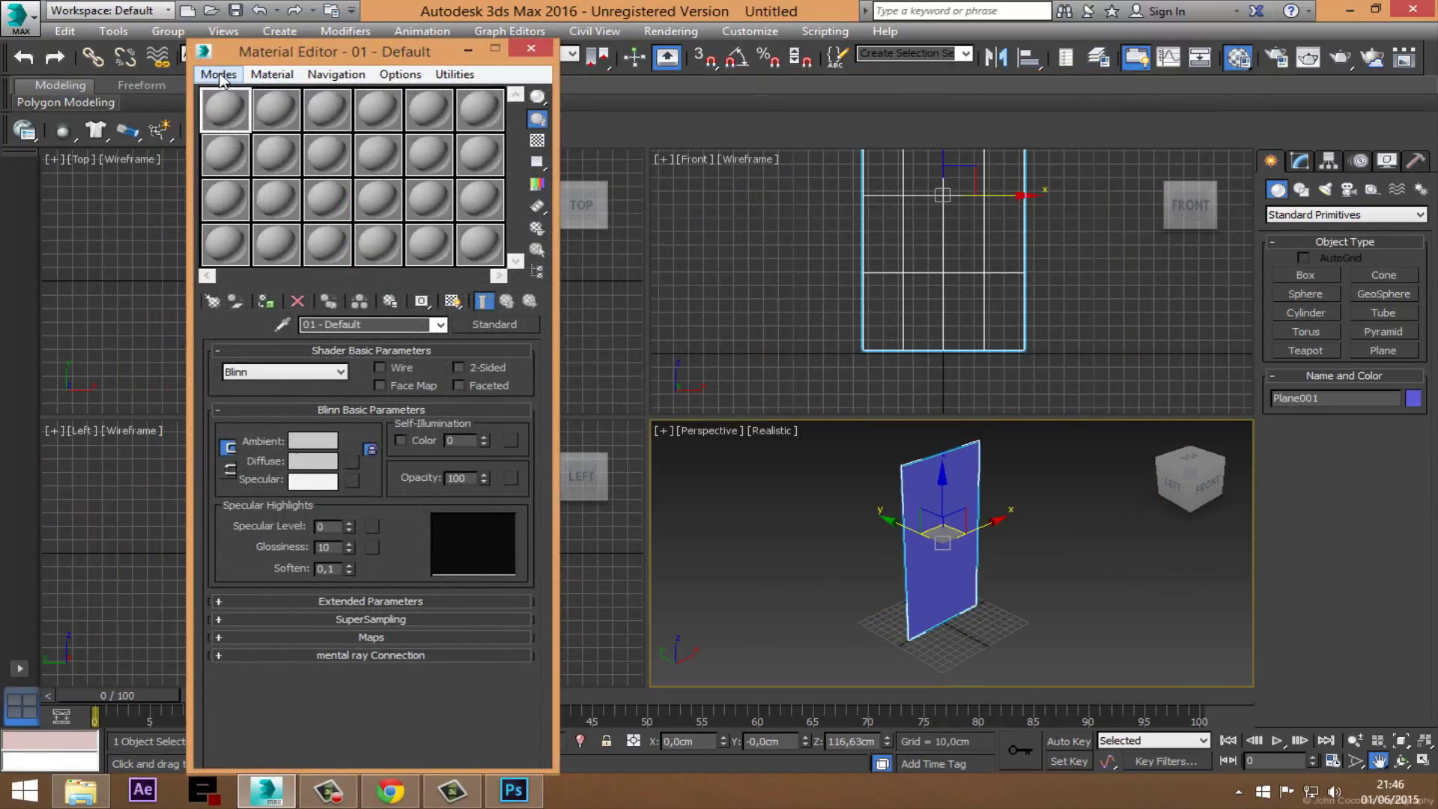
left_click(218, 74)
left_click(247, 118)
left_click(193, 110)
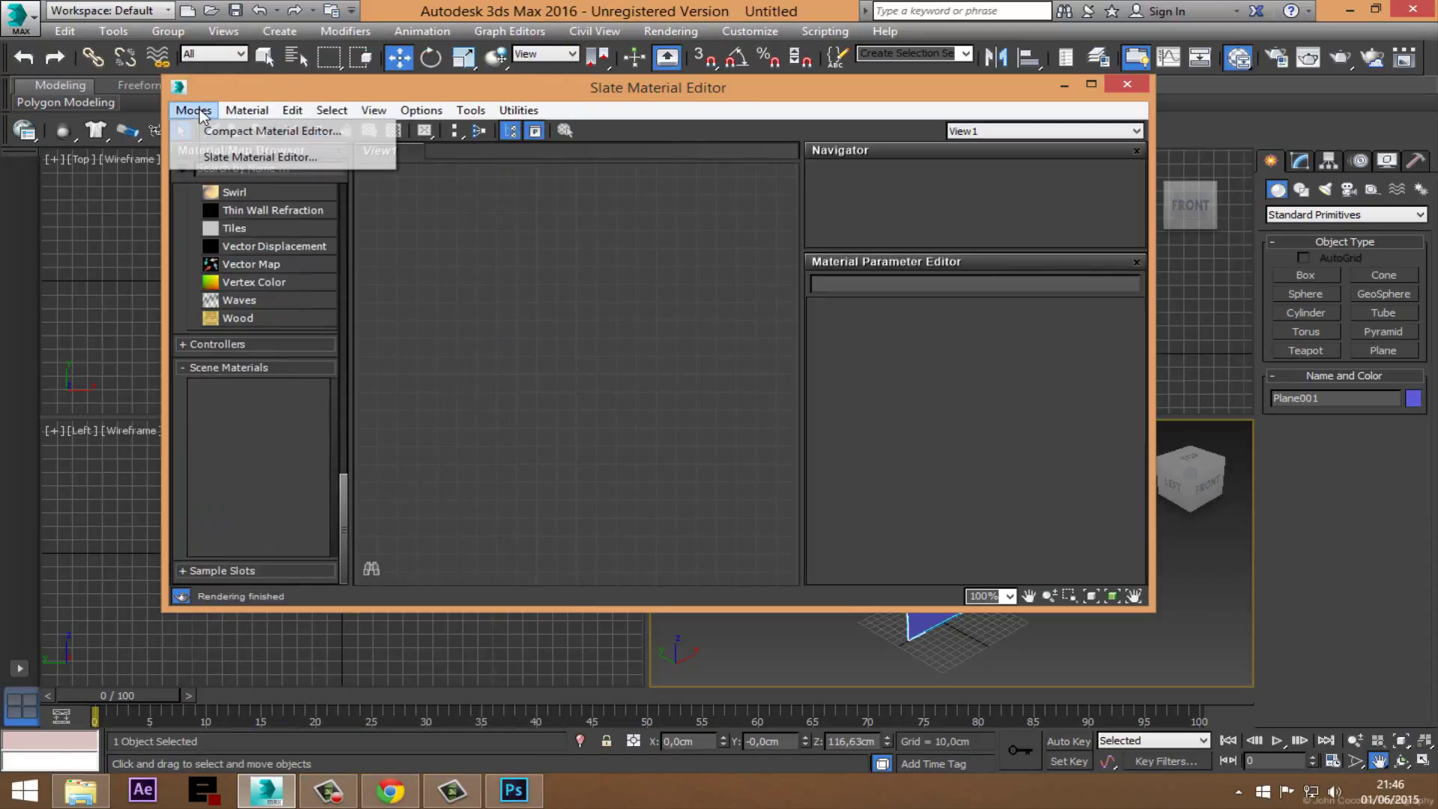
left_click(202, 126)
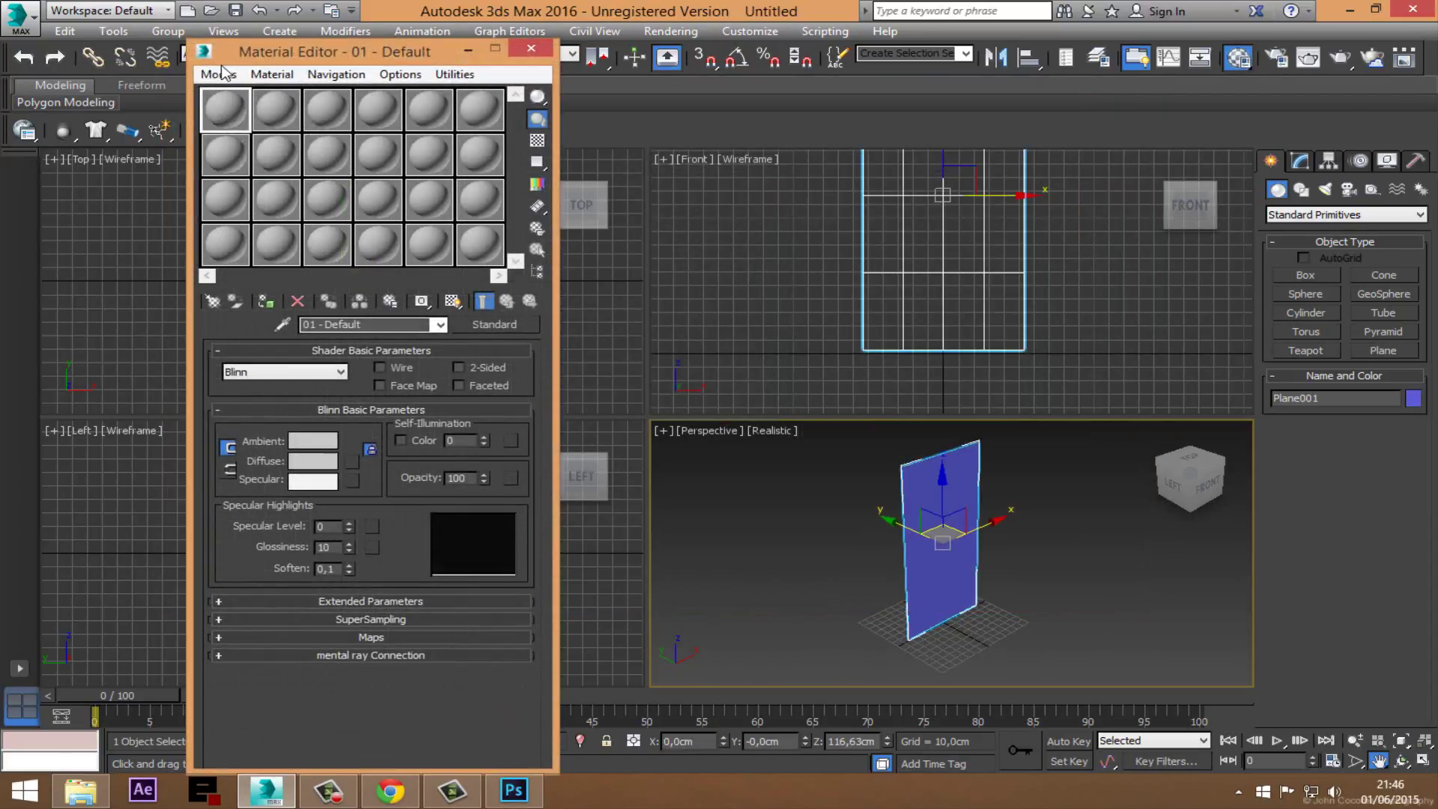
left_click(219, 74)
left_click(238, 118)
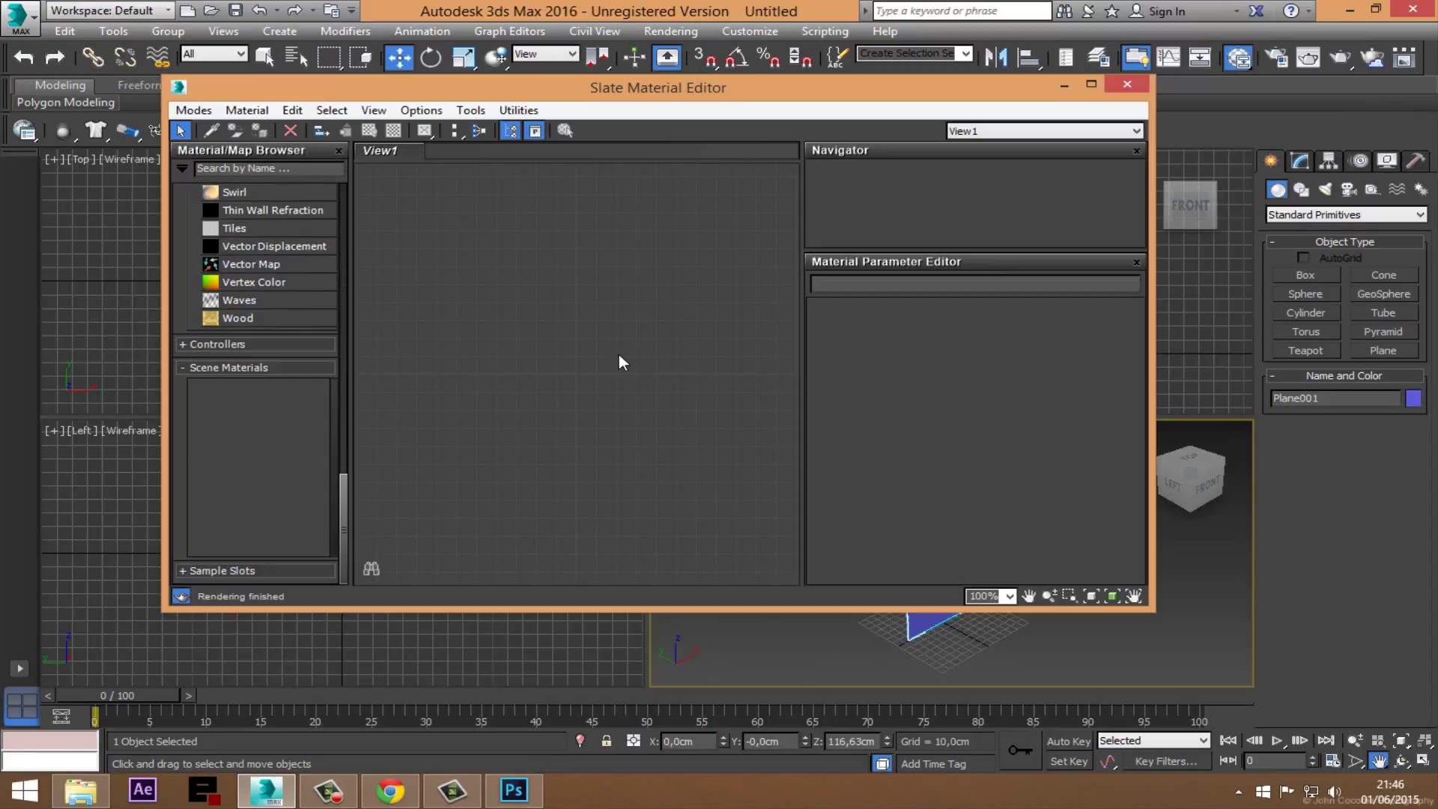
Step: Add a new Standard material node to the Slate canvas
right_click(513, 276)
mouse_move(572, 308)
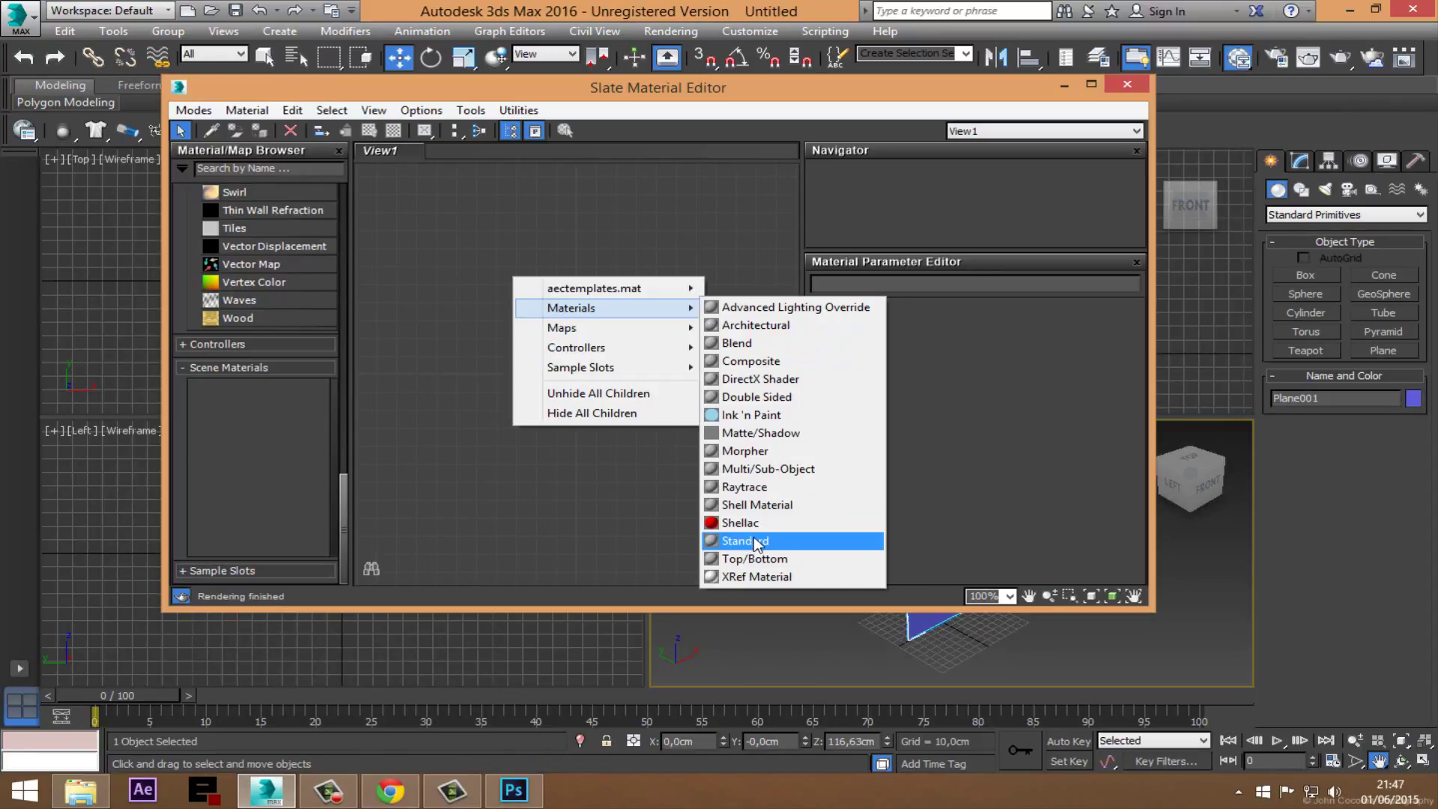
left_click(762, 542)
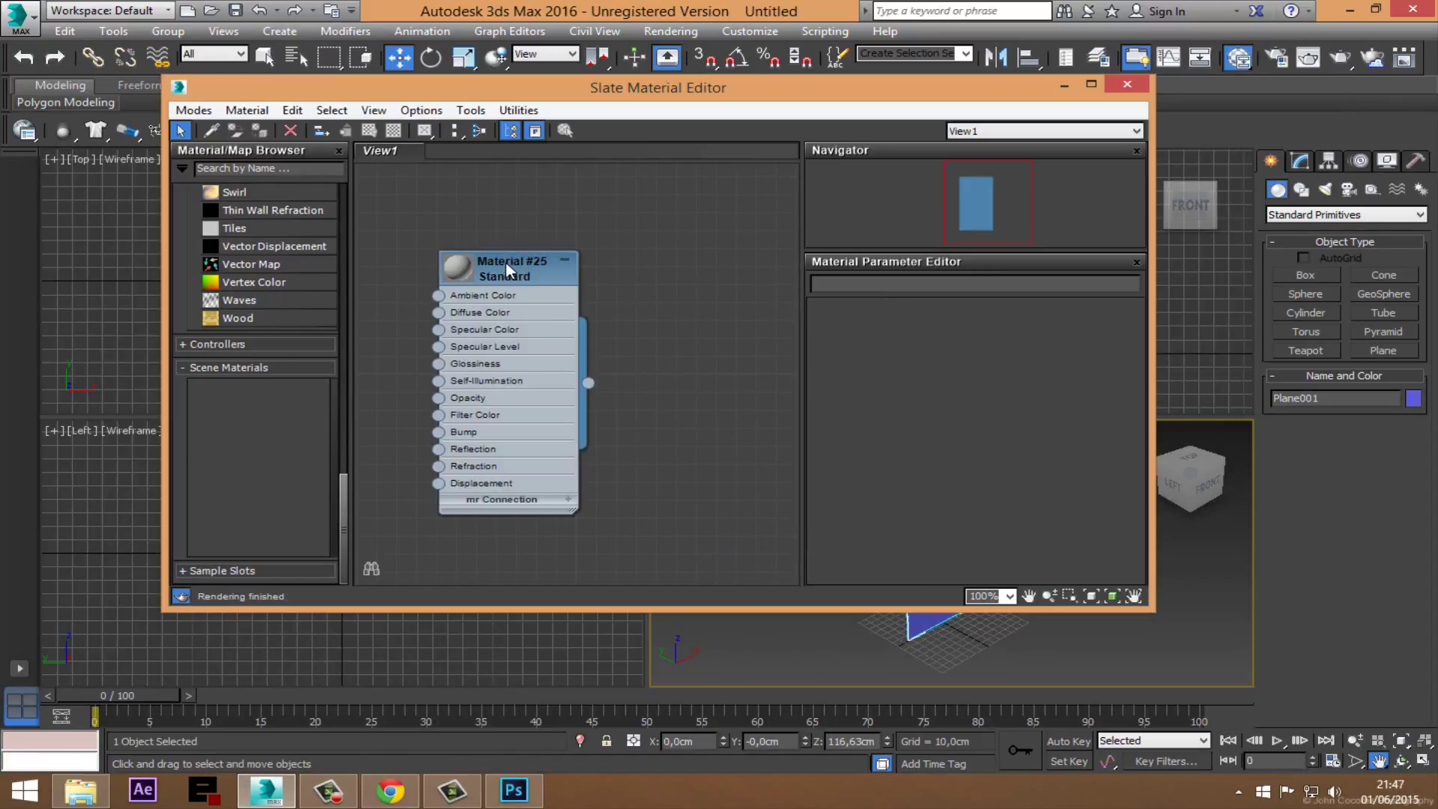
left_click_drag(506, 262, 725, 226)
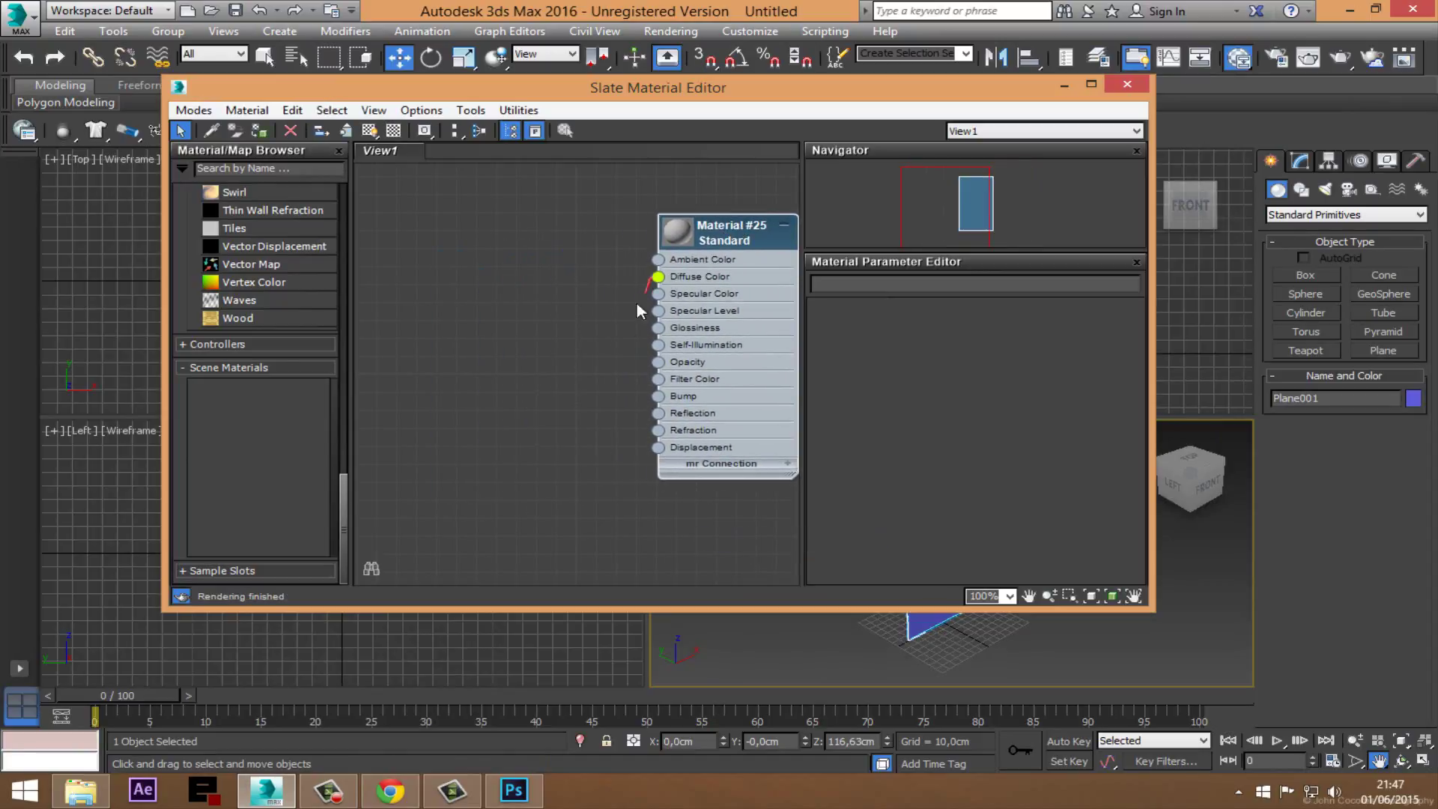
Step: Connect an accendino.jpg Bitmap map to the material's Diffuse Color
left_click_drag(656, 277, 517, 403)
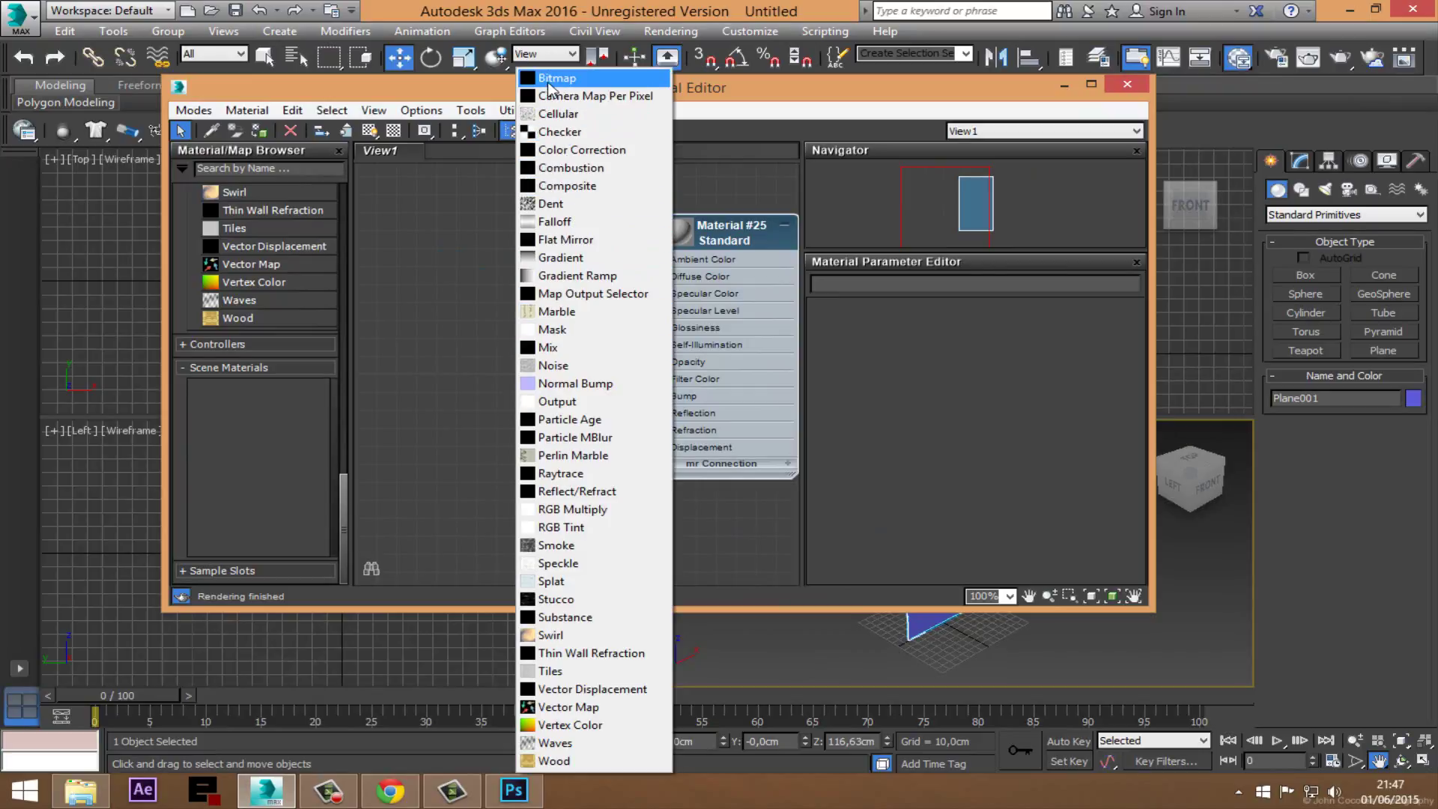
left_click(558, 78)
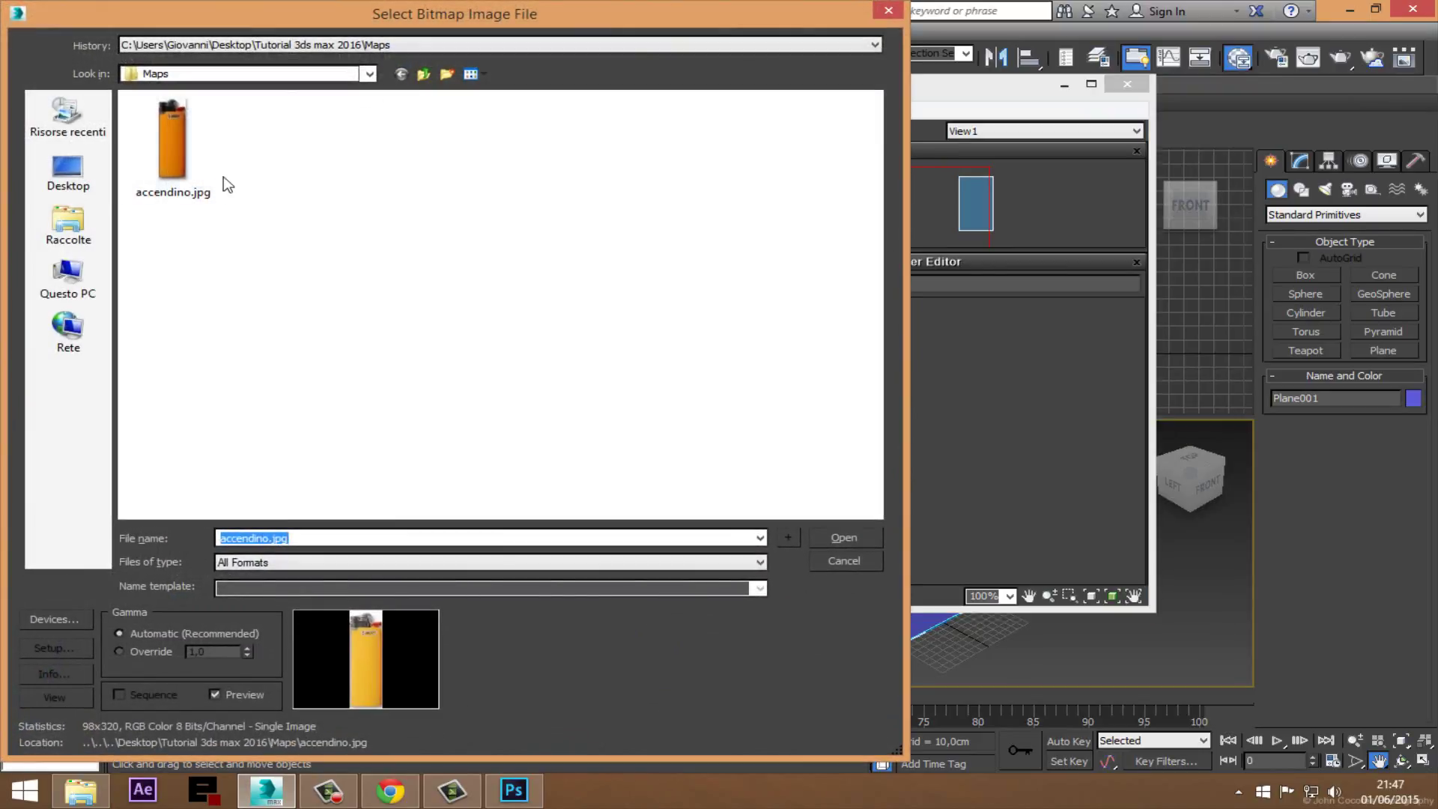
left_click(176, 152)
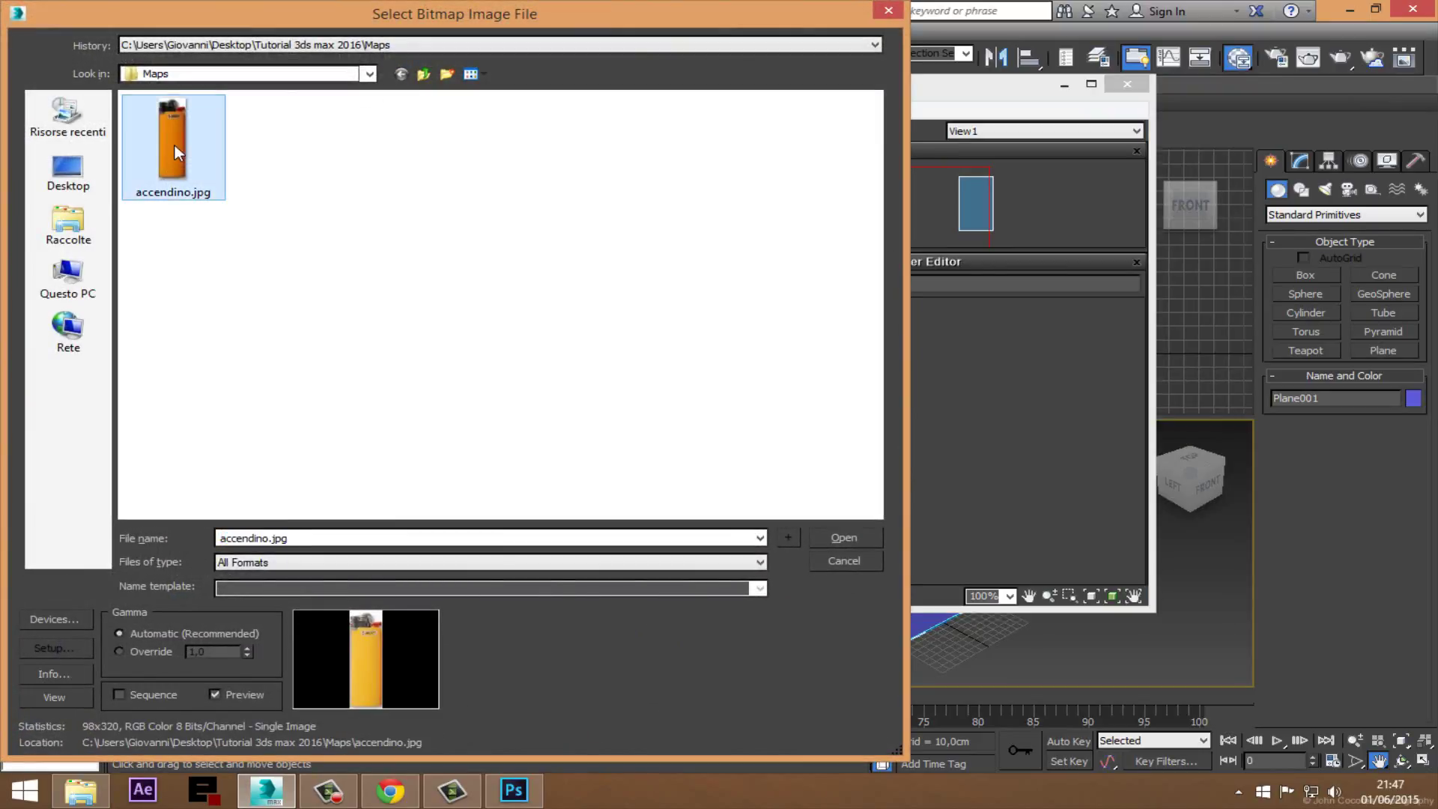
left_click(369, 74)
left_click(369, 73)
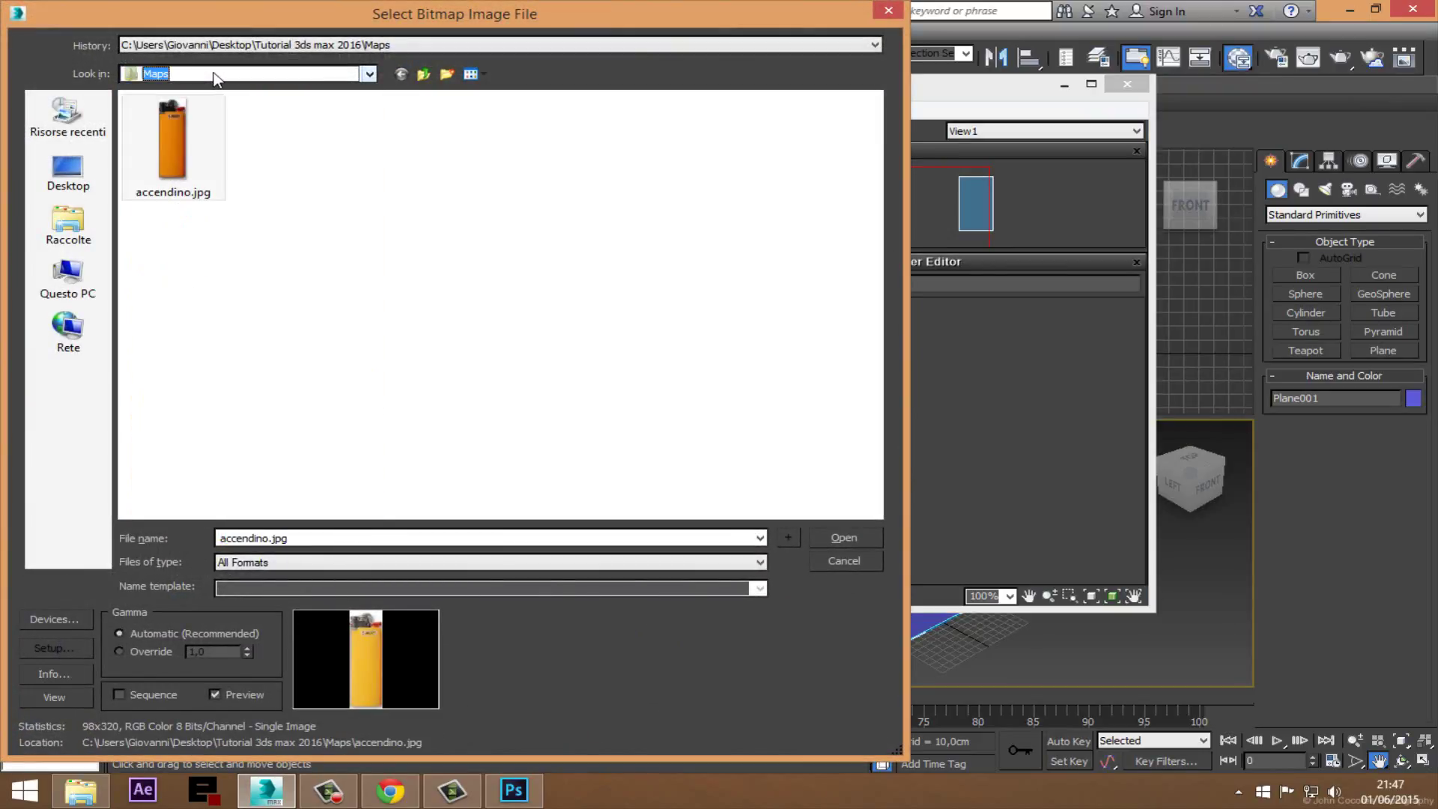
double_click(162, 144)
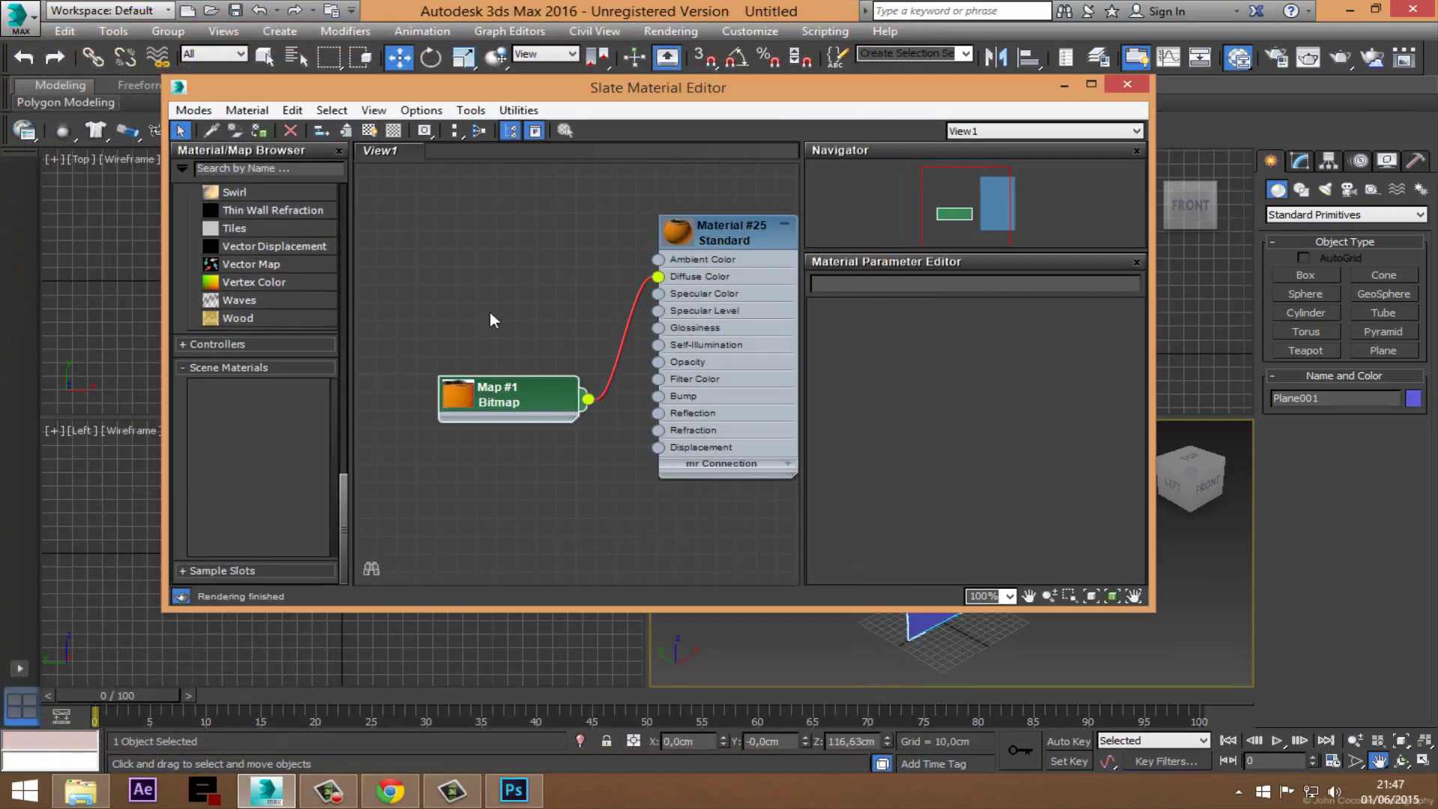
left_click_drag(508, 397, 508, 361)
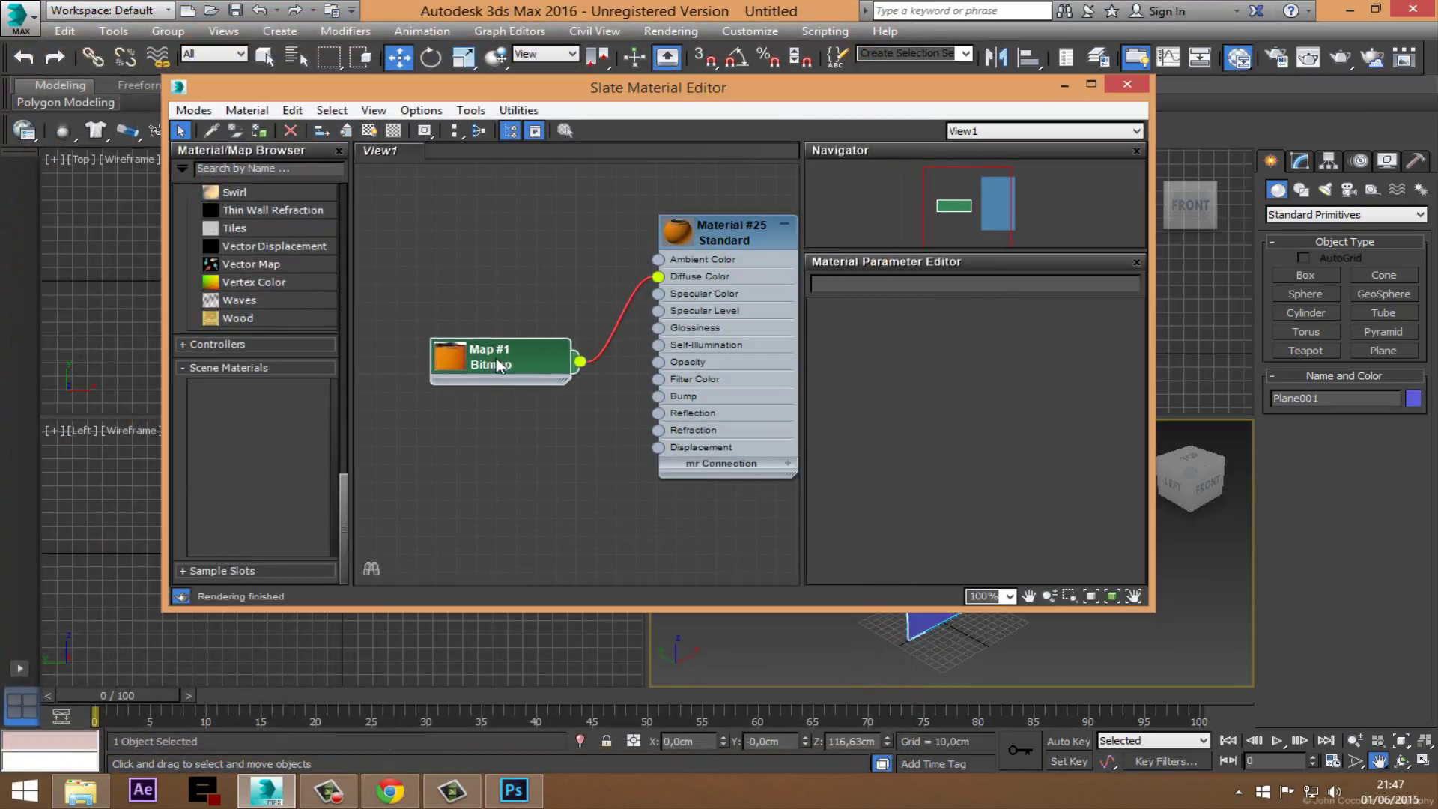
mouse_move(578, 99)
left_mouse_down()
mouse_move(480, 327)
mouse_move(449, 472)
mouse_move(558, 208)
mouse_move(540, 228)
mouse_move(217, 342)
left_mouse_up()
Step: Assign the lighter material to the plane and show it shaded in the viewport
left_click(176, 245)
left_click(244, 262)
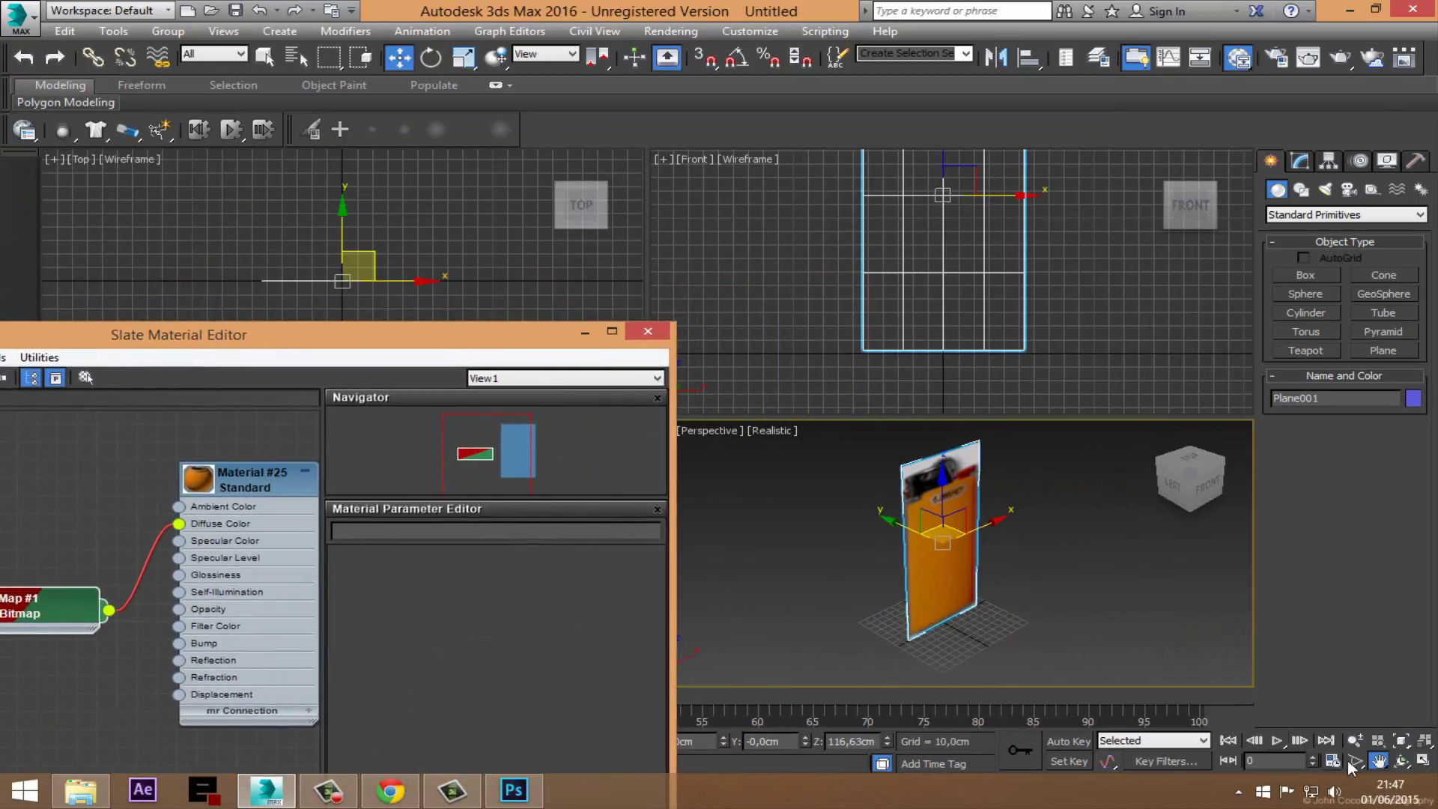
left_click(1397, 765)
left_click_drag(1185, 682, 878, 539)
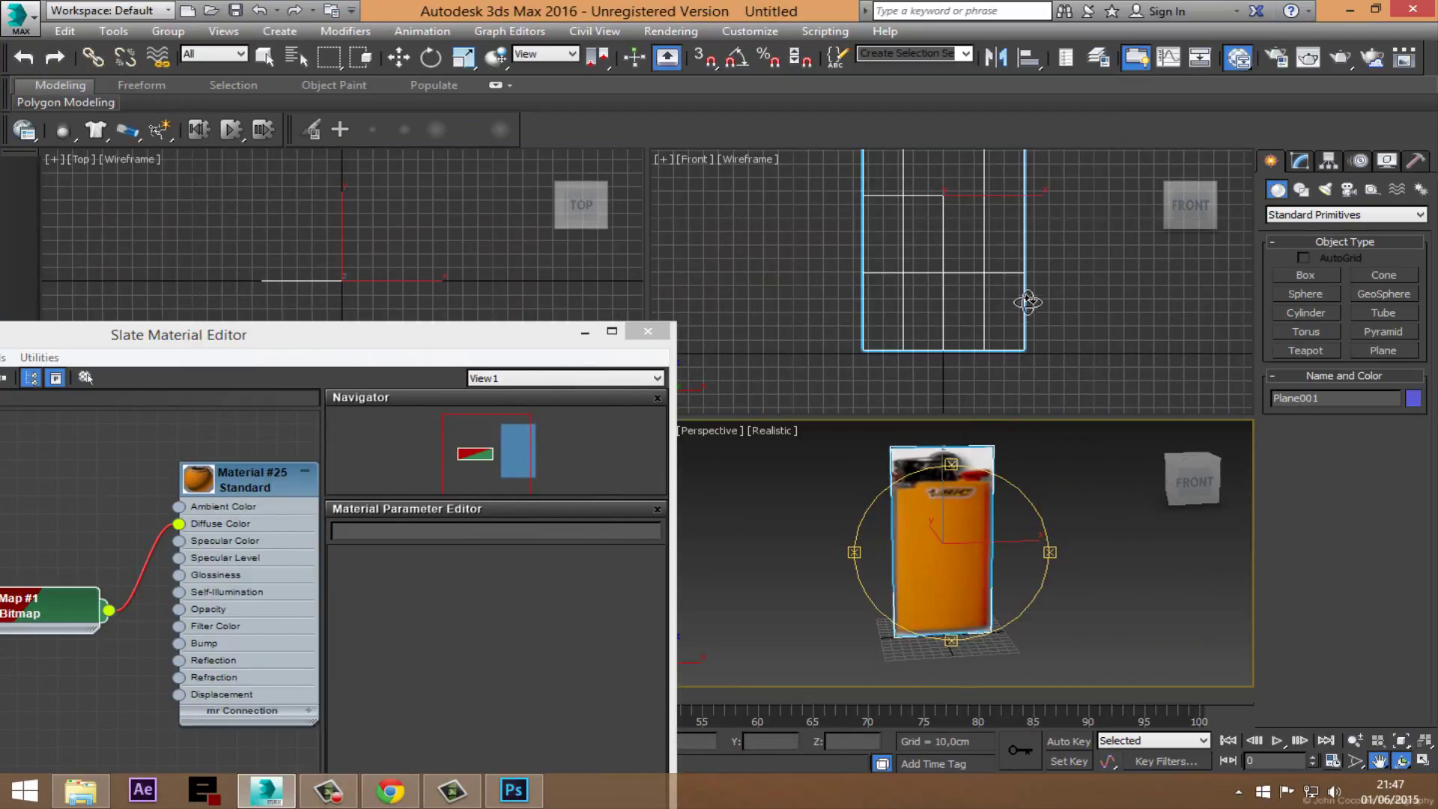
scroll(1023, 314, "down", 4)
scroll(1023, 367, "up", 1)
Step: Reduce the plane's Width to about 73 cm in the Modify panel
left_click(1301, 161)
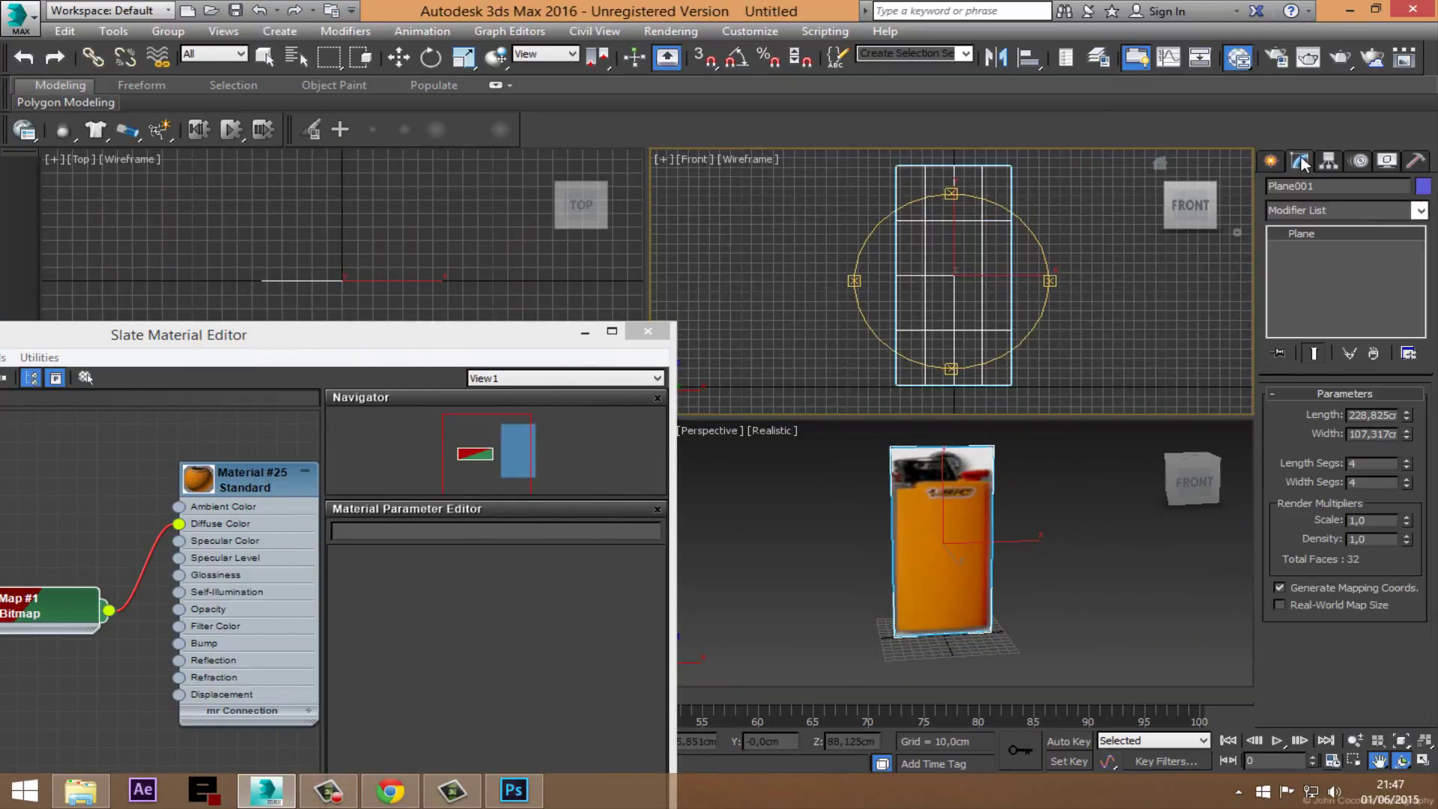
left_click_drag(1407, 438, 1429, 476)
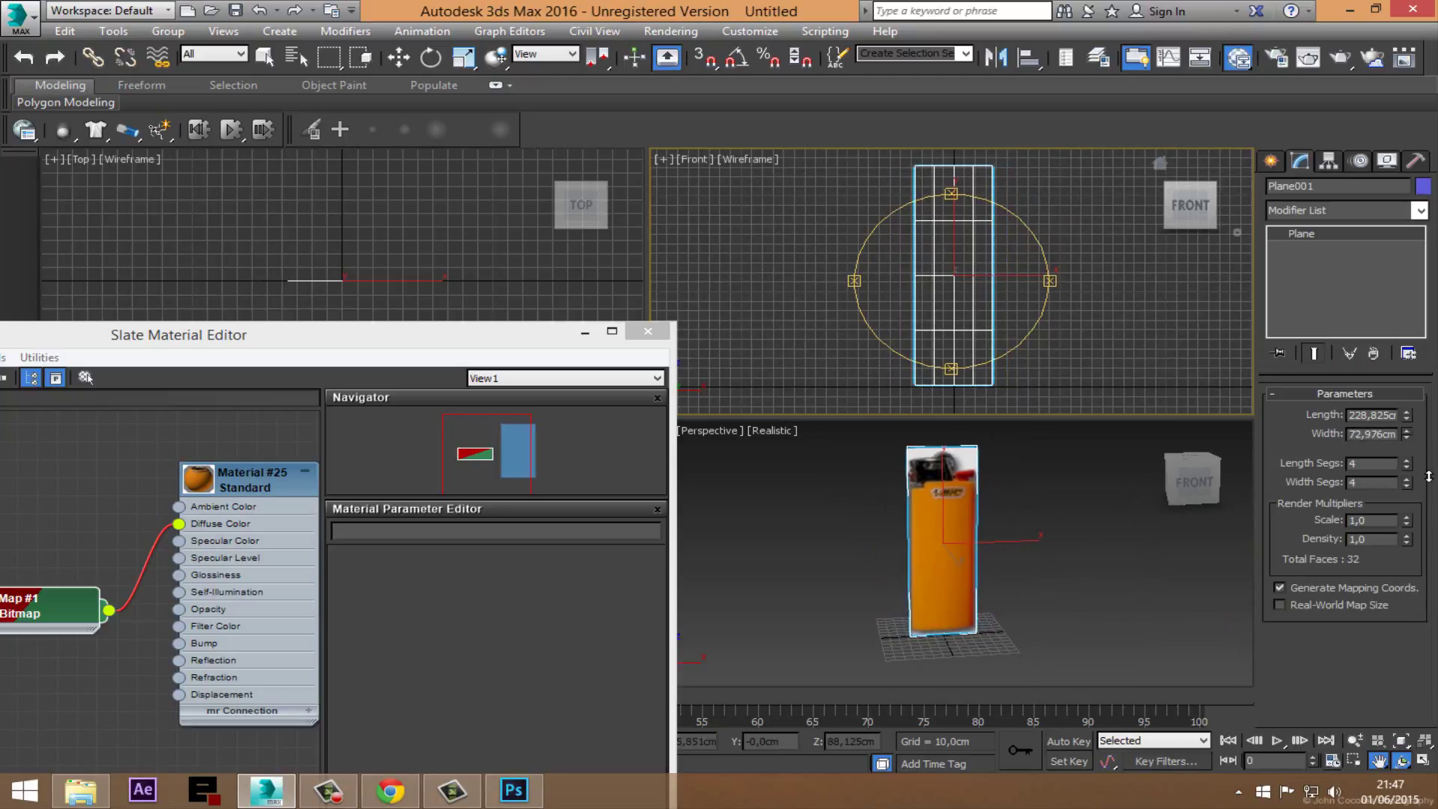
scroll(973, 554, "up", 2)
scroll(981, 550, "up", 2)
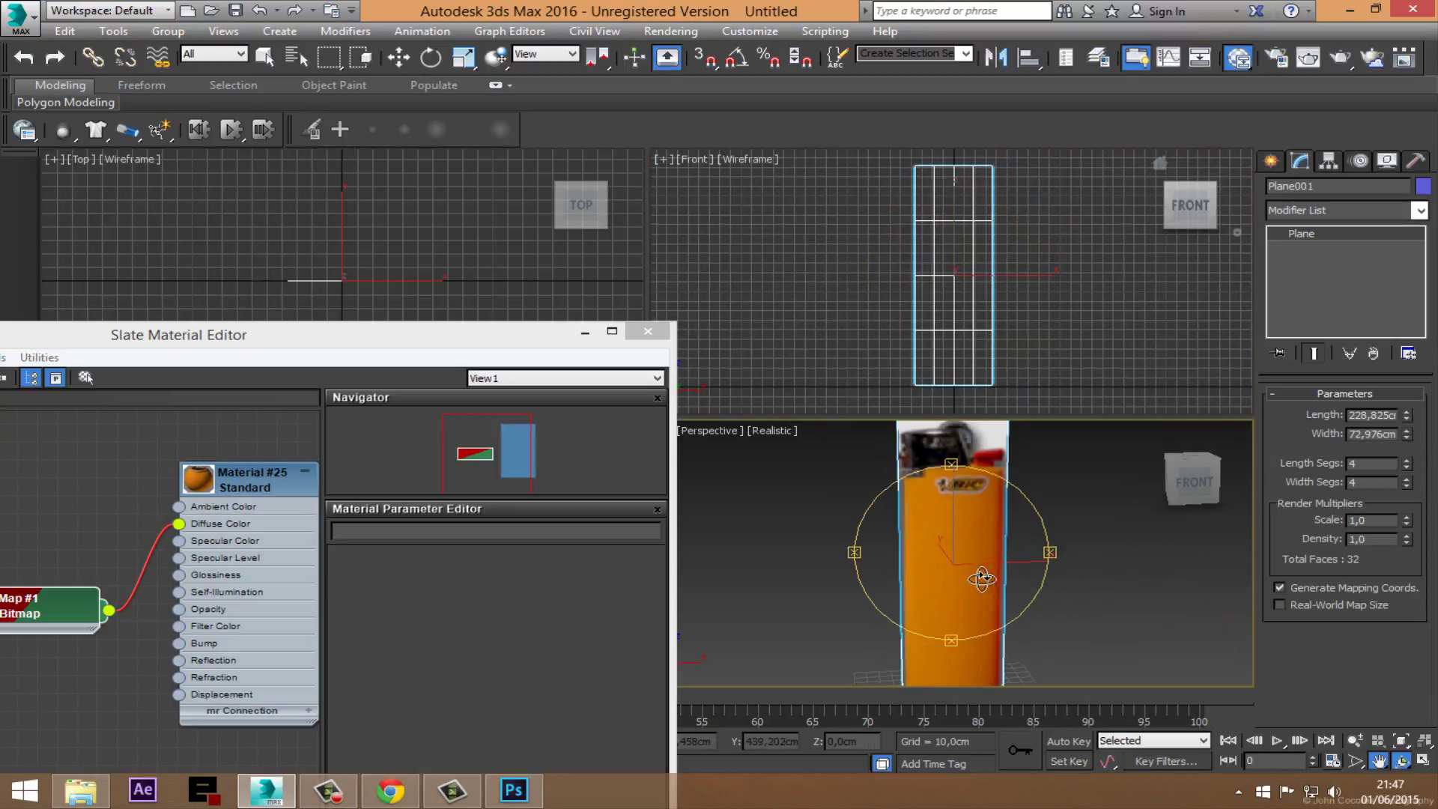
scroll(992, 569, "up", 2)
scroll(983, 544, "down", 6)
scroll(983, 544, "down", 2)
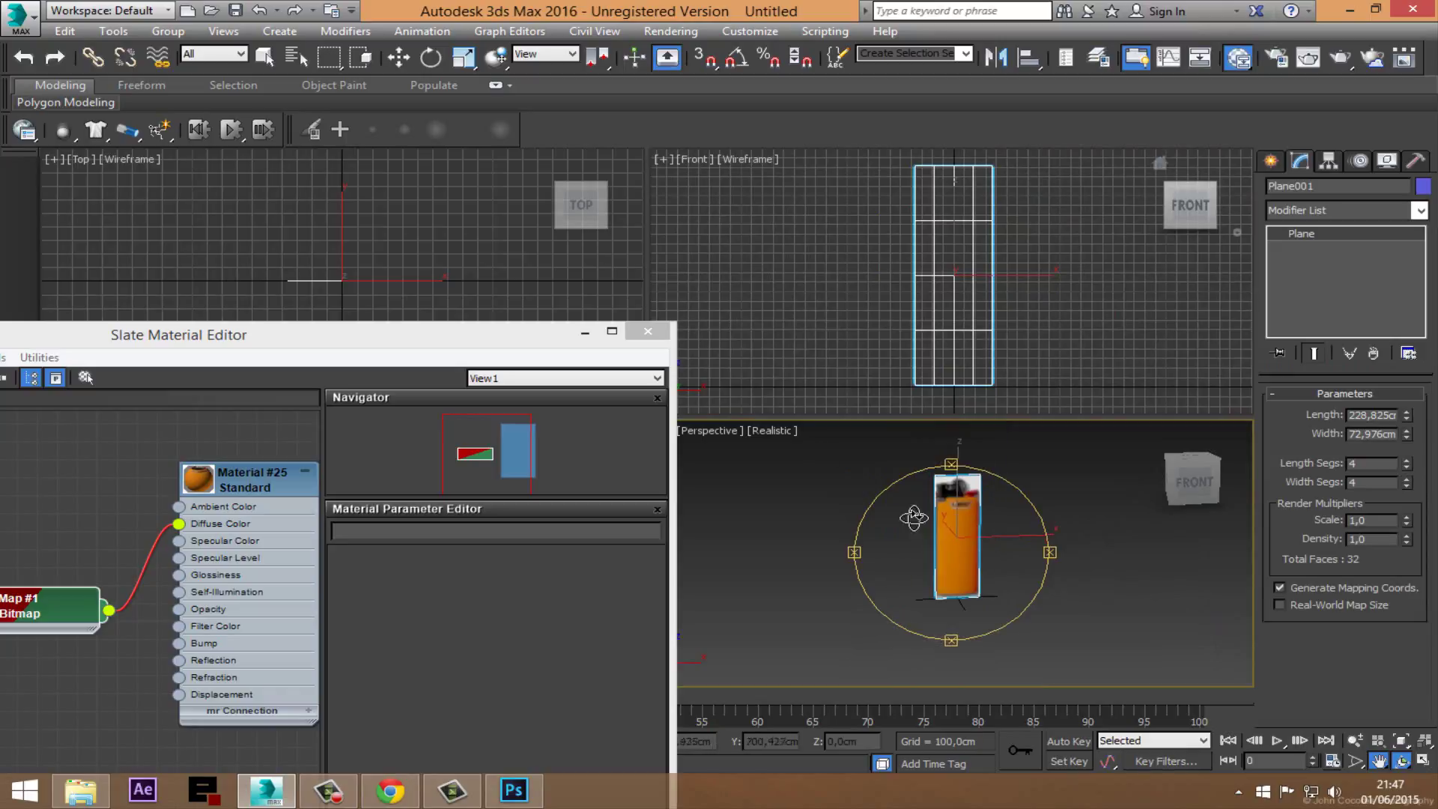
Step: Close the Slate Material Editor and orbit the perspective and top views around the textured plane
left_click(647, 332)
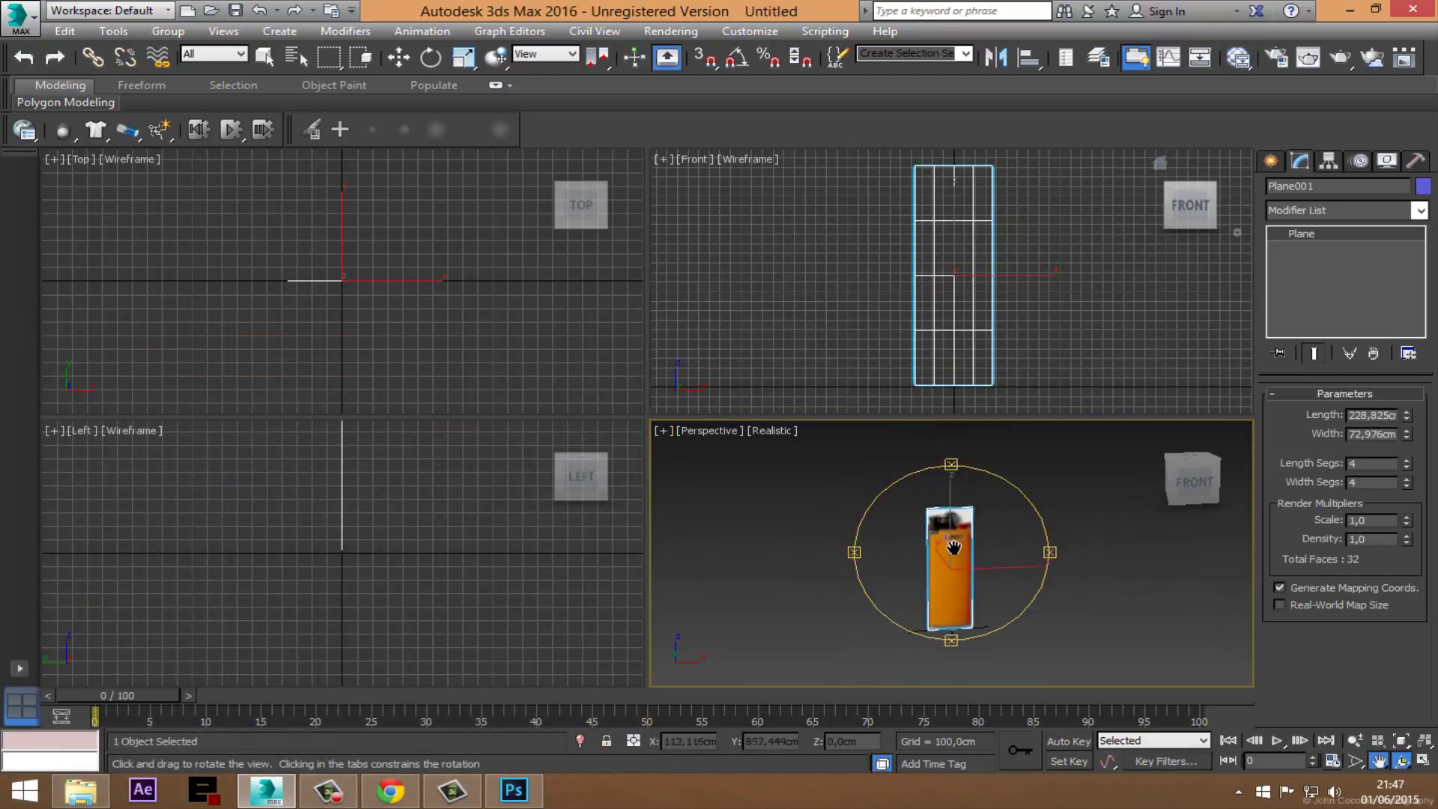
scroll(968, 545, "up", 2)
scroll(969, 545, "up", 3)
middle_click_drag(969, 545, 979, 568, "alt")
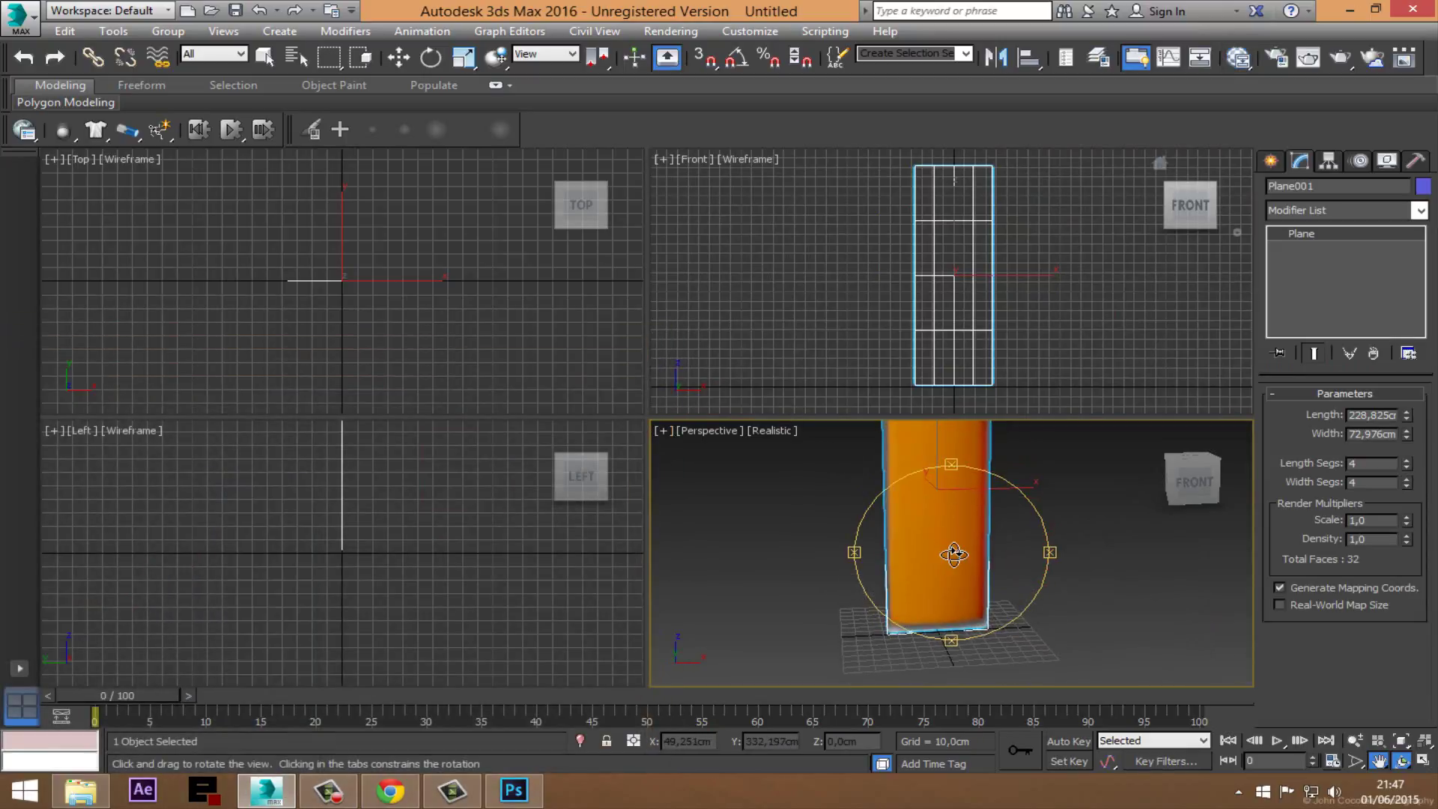
left_click(345, 261)
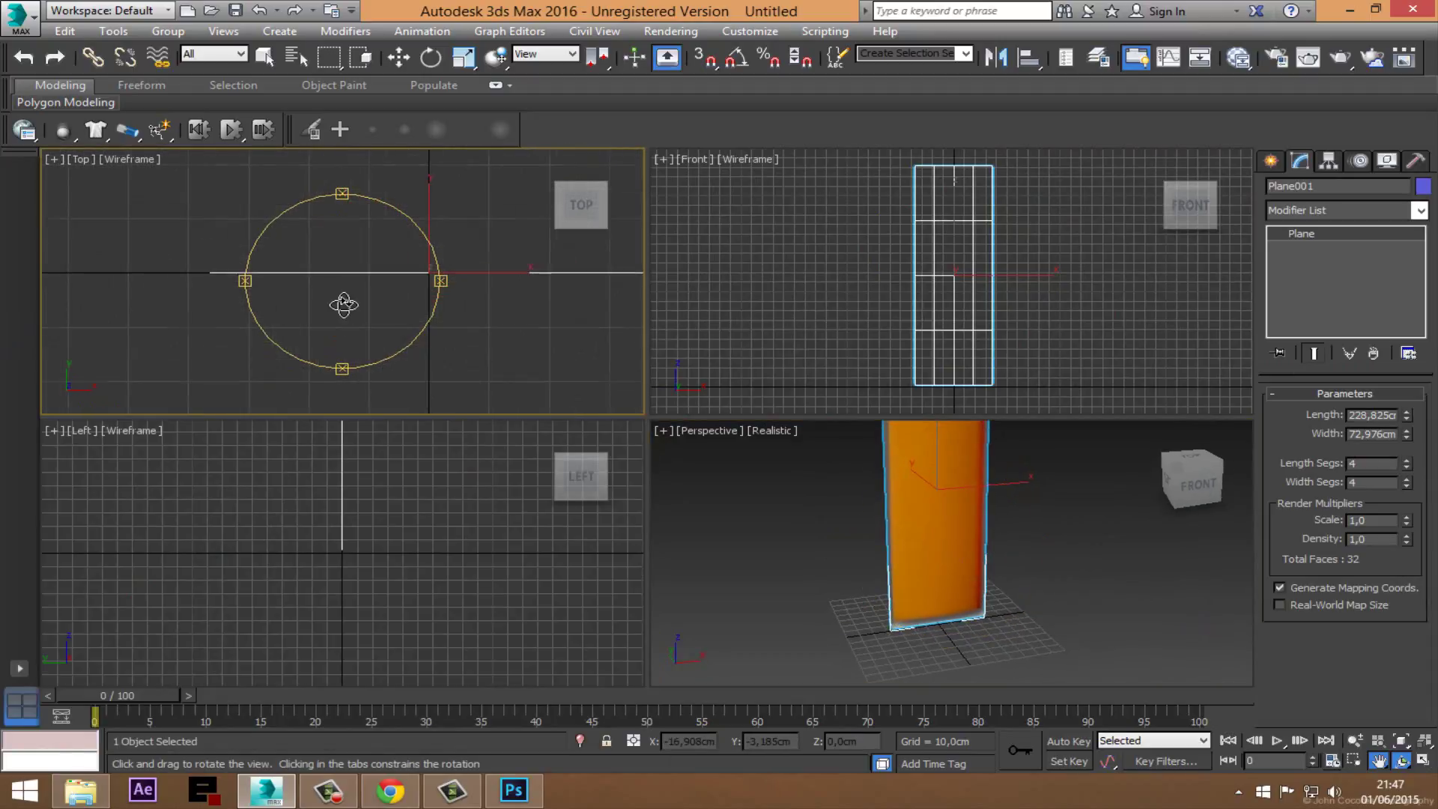
left_click_drag(344, 304, 314, 301)
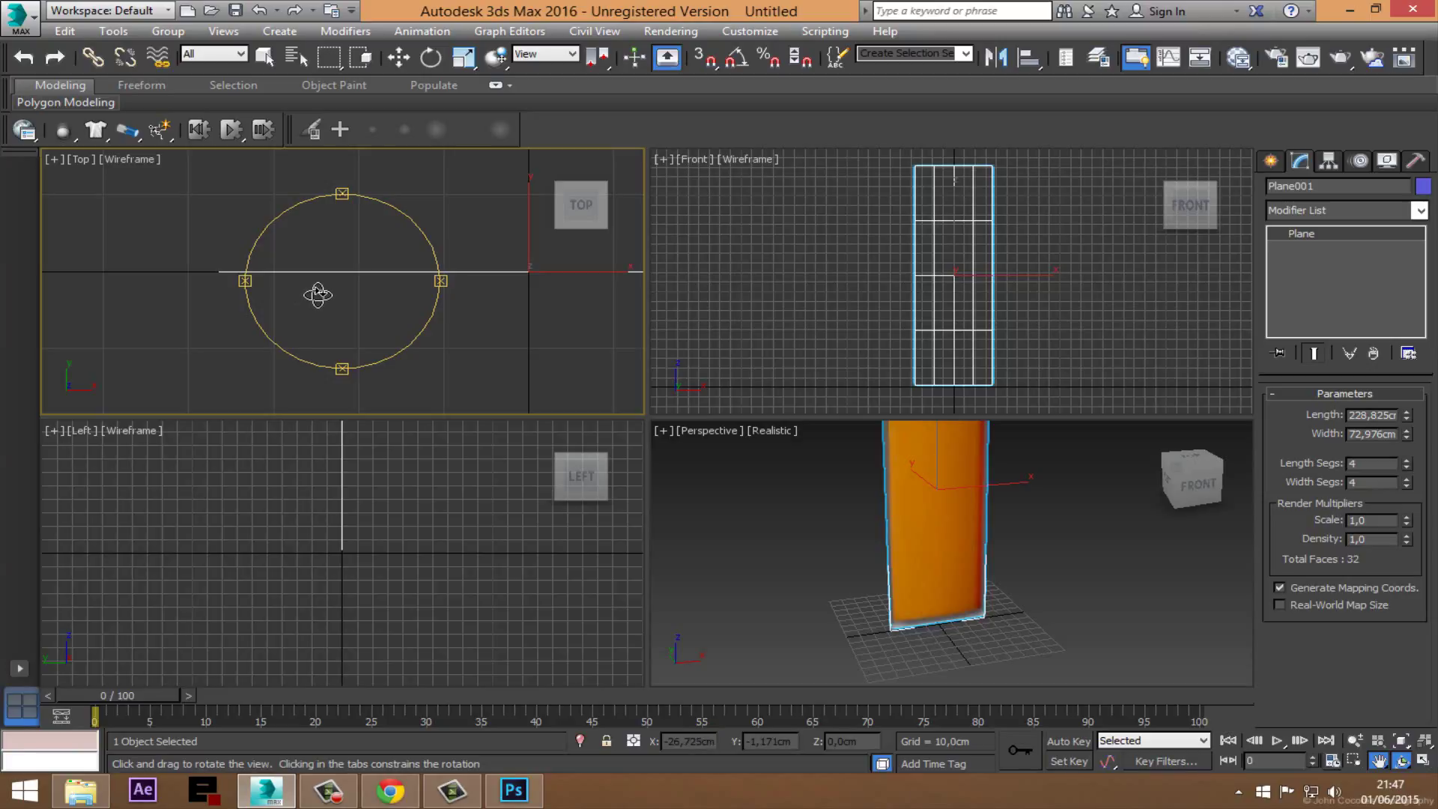
middle_click_drag(360, 338, 349, 315)
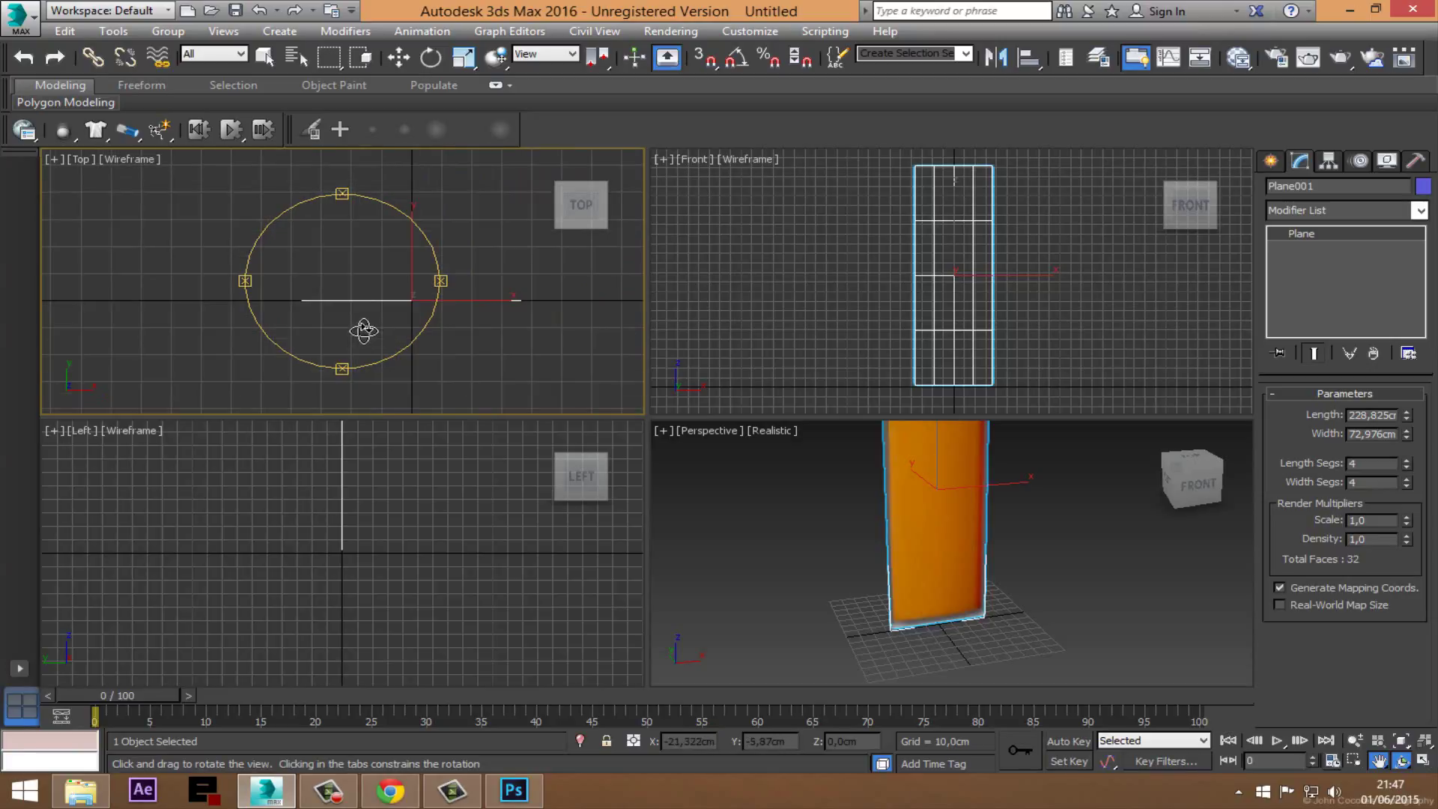
left_click_drag(965, 540, 979, 545)
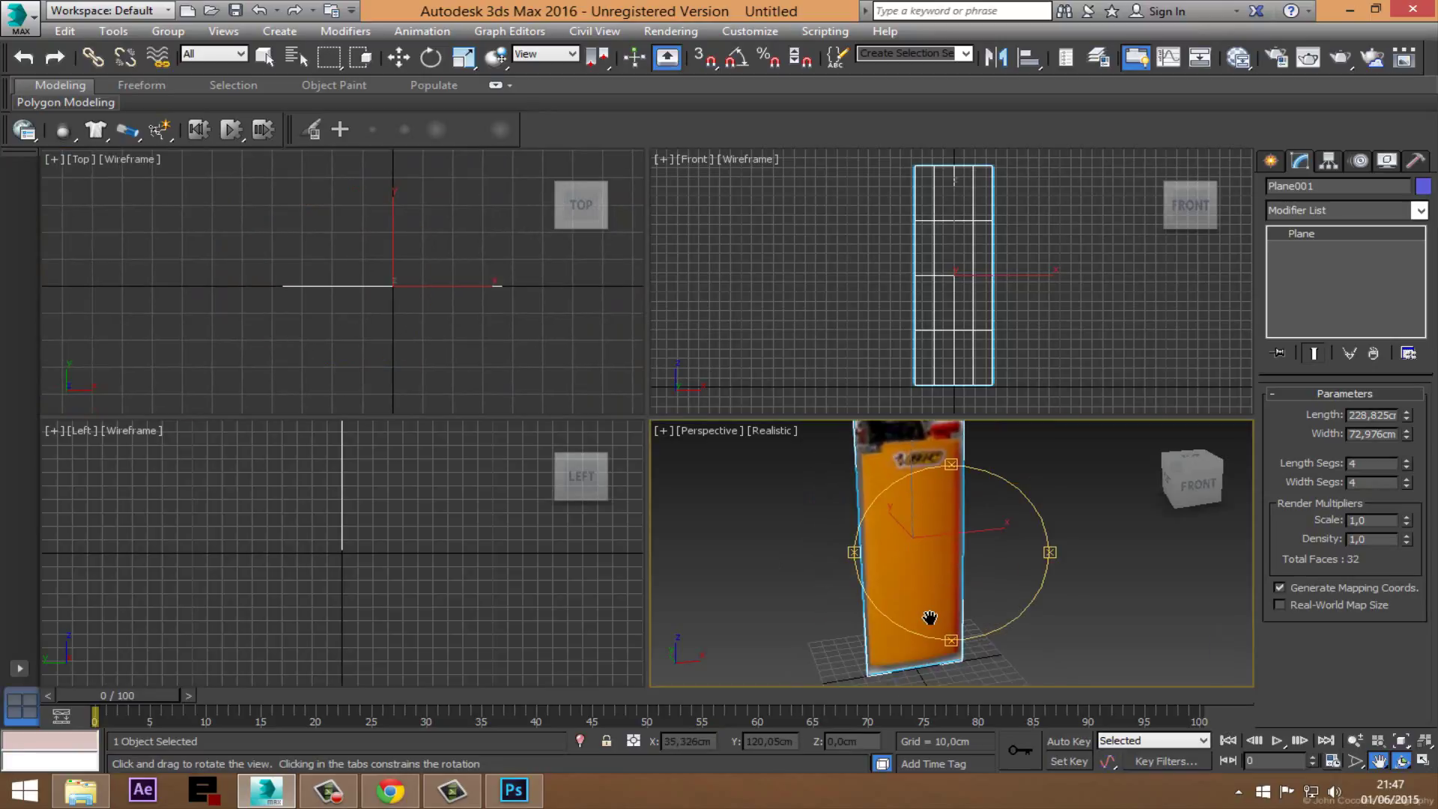
scroll(980, 545, "up", 3)
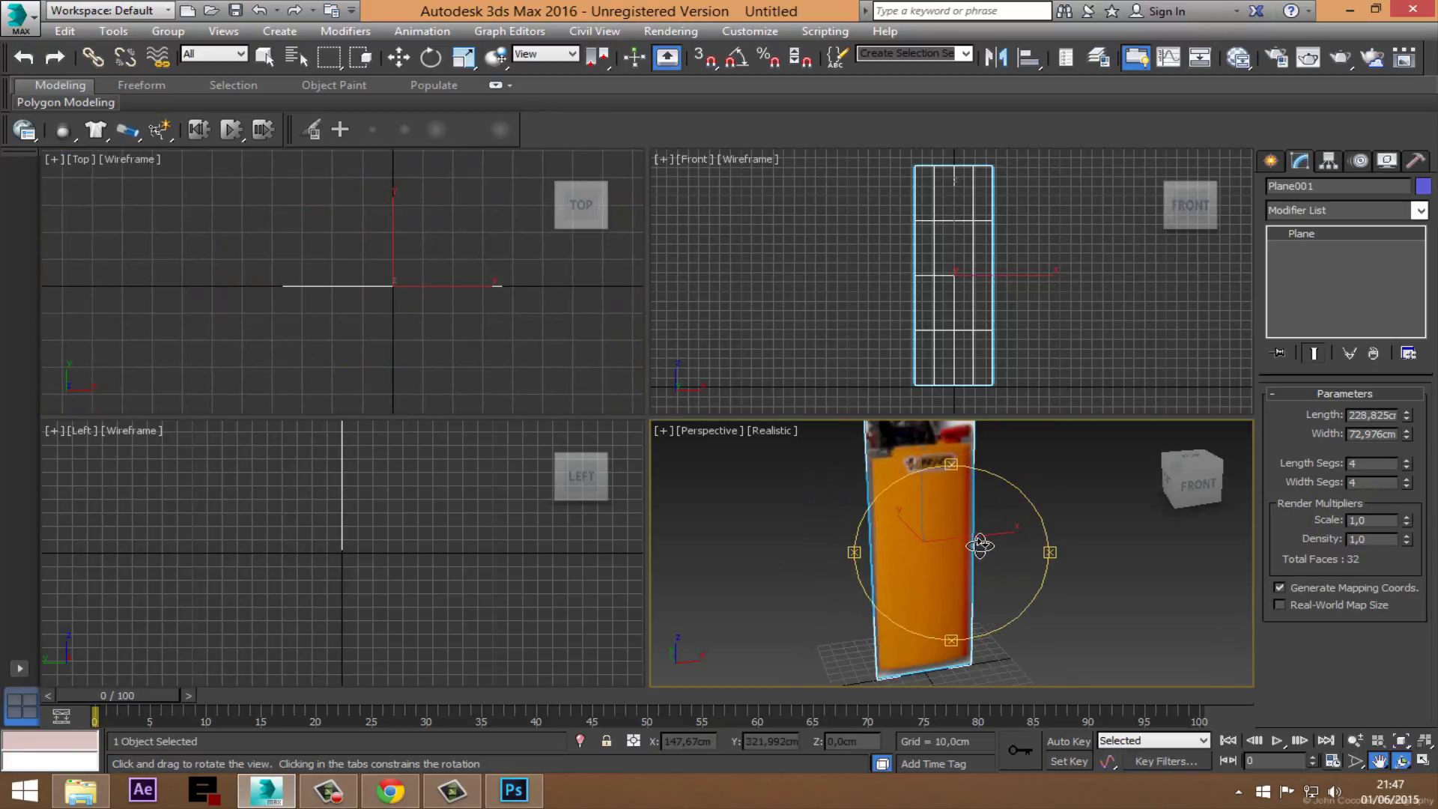
left_click_drag(369, 311, 344, 303)
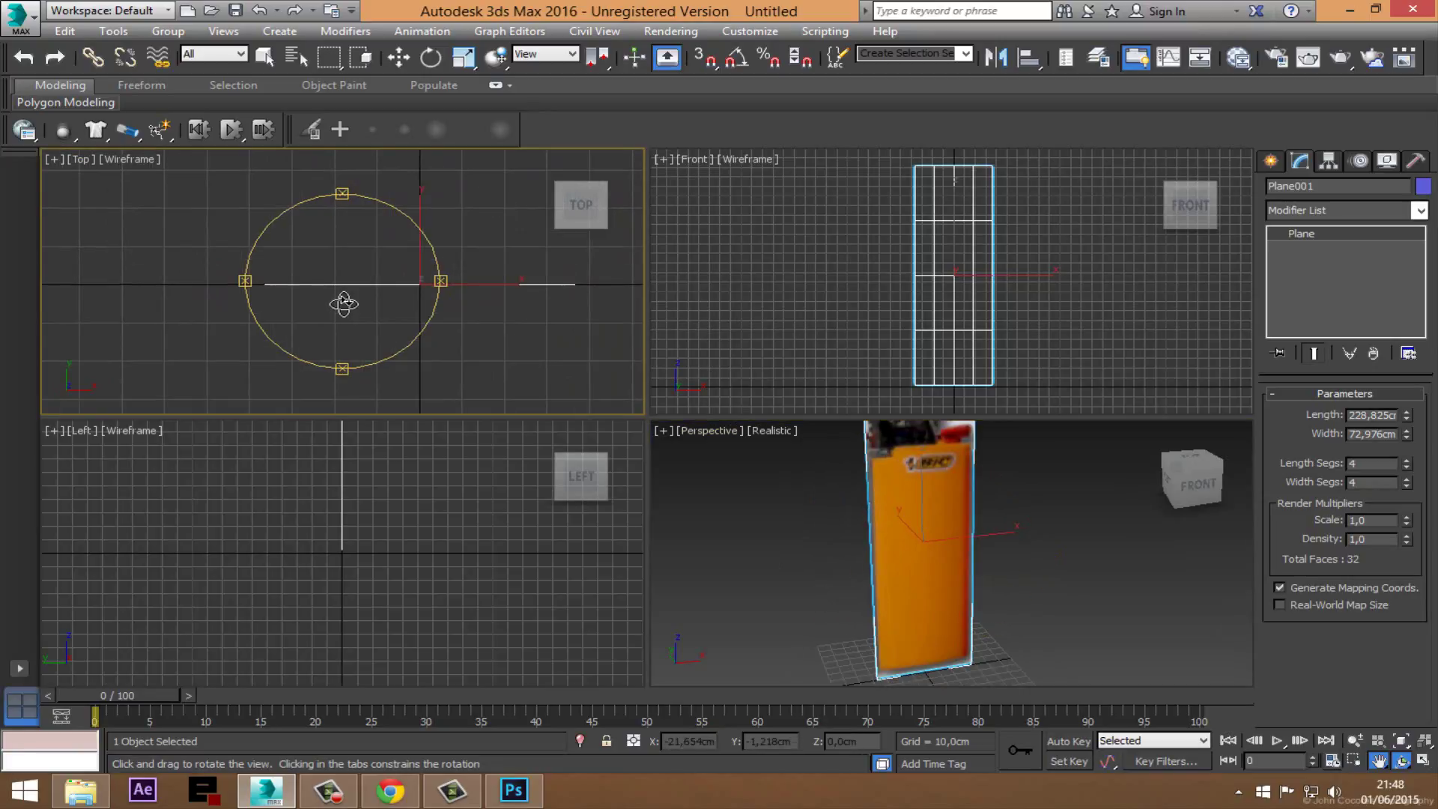
Step: Enable 2D grid-point snapping and draw a 10 cm-radius semicircular arc left of the origin
left_click(1269, 161)
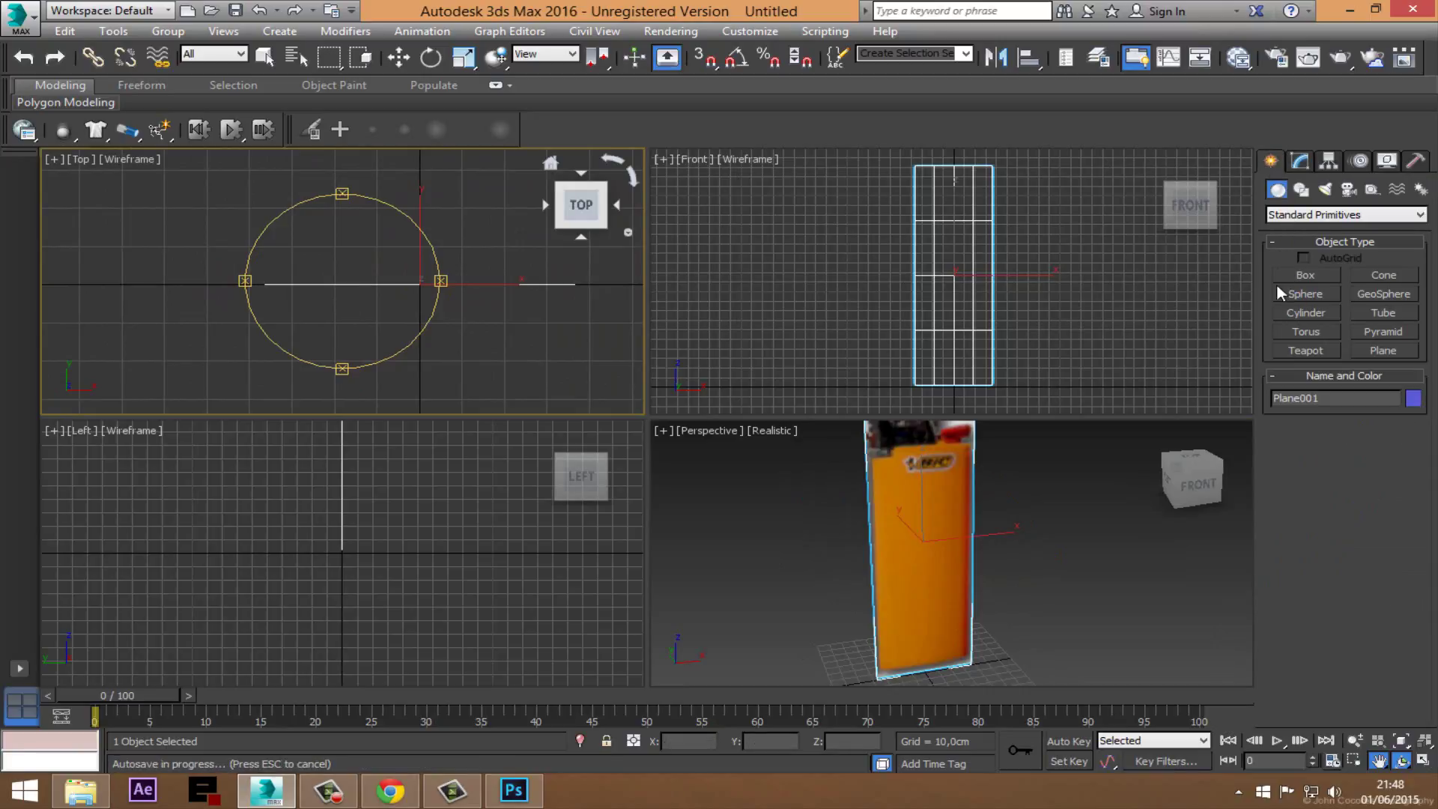
left_click(1300, 189)
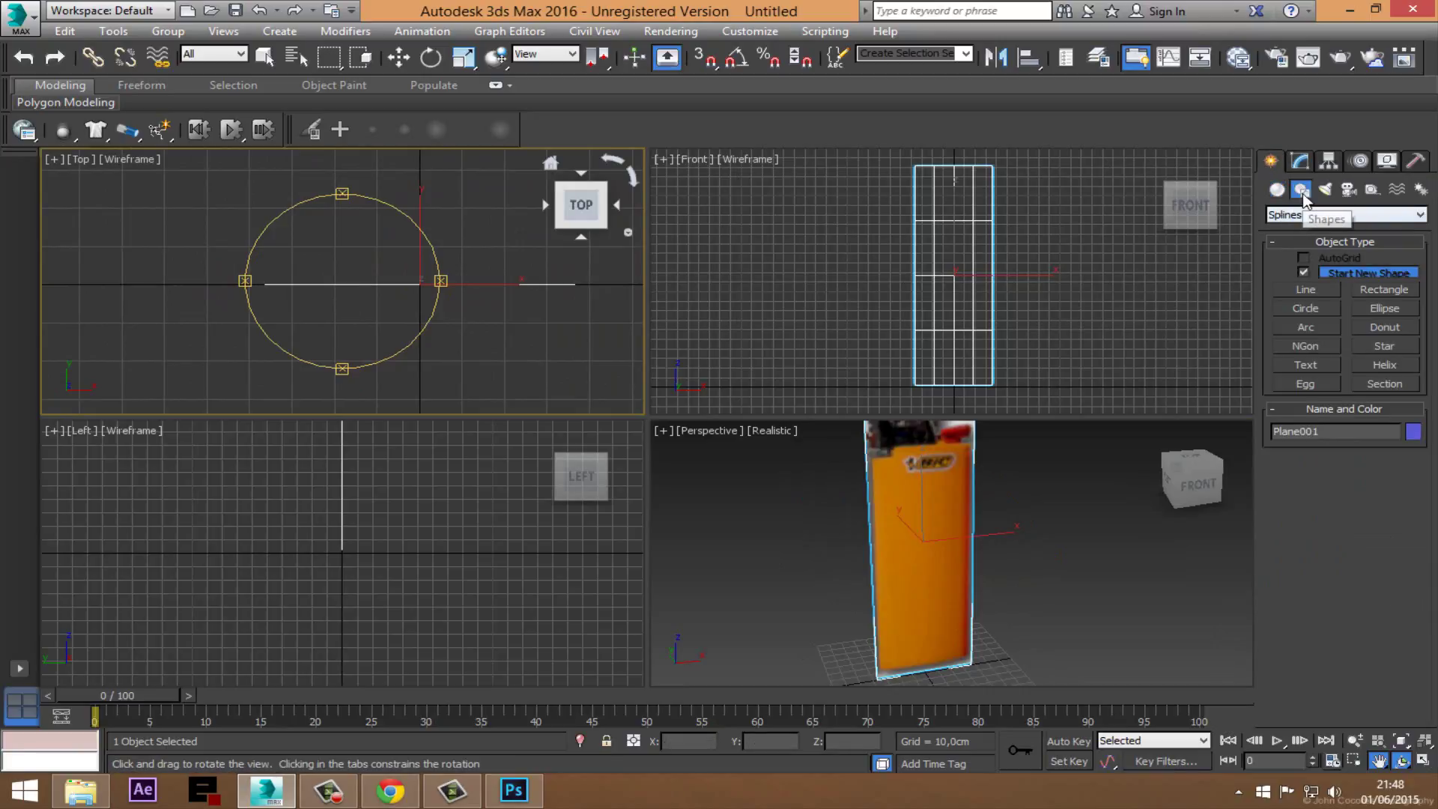
left_click(1307, 329)
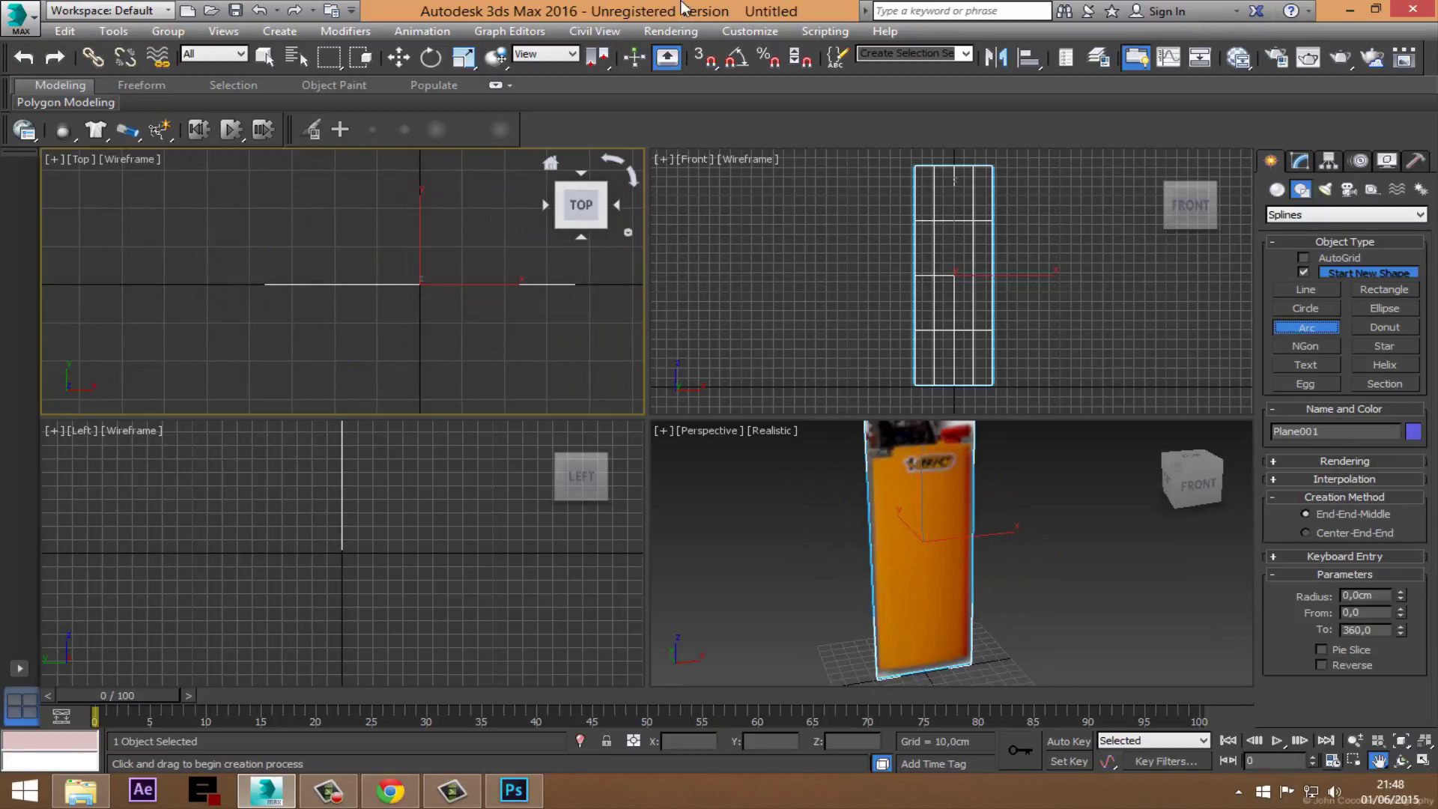
left_click_drag(710, 64, 703, 93)
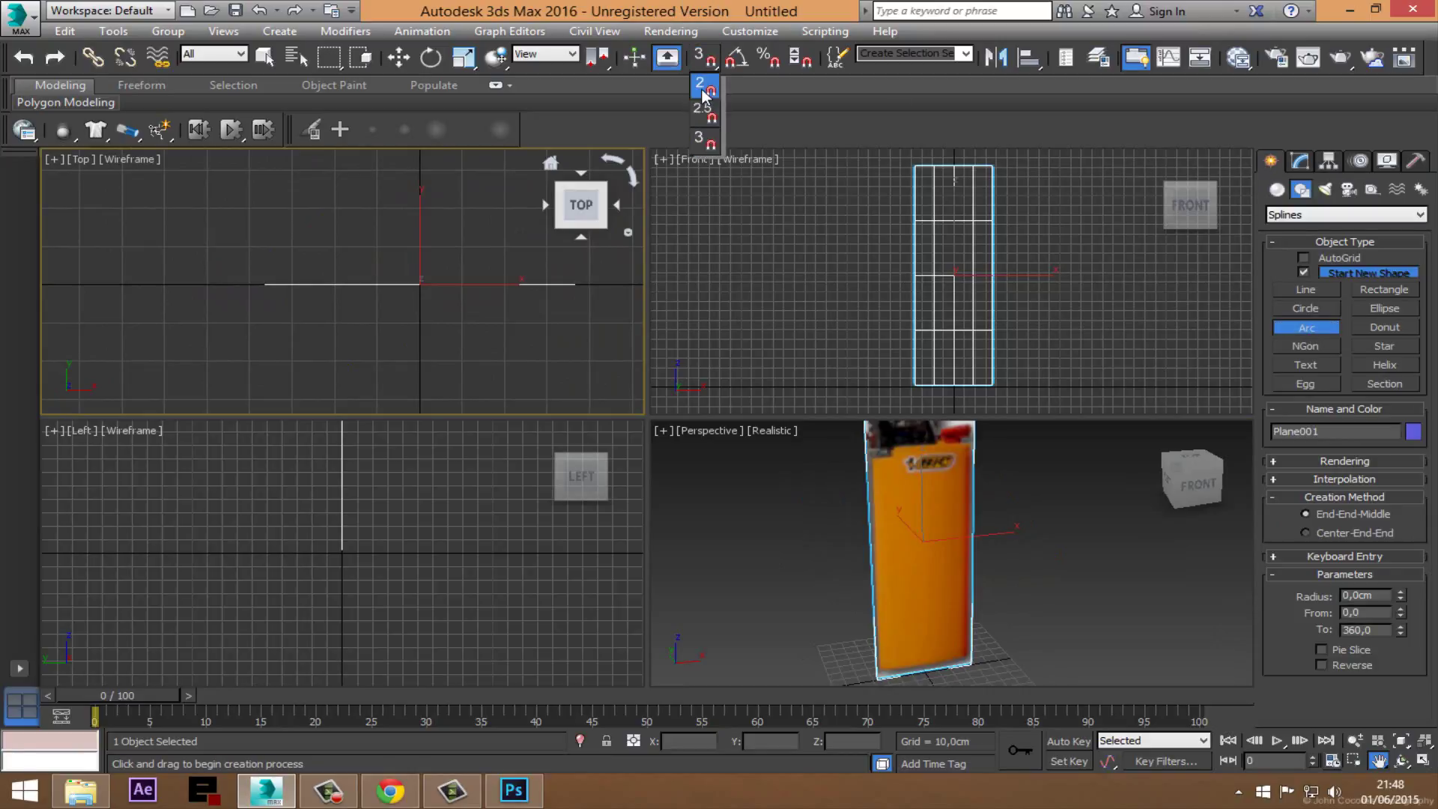
right_click(710, 63)
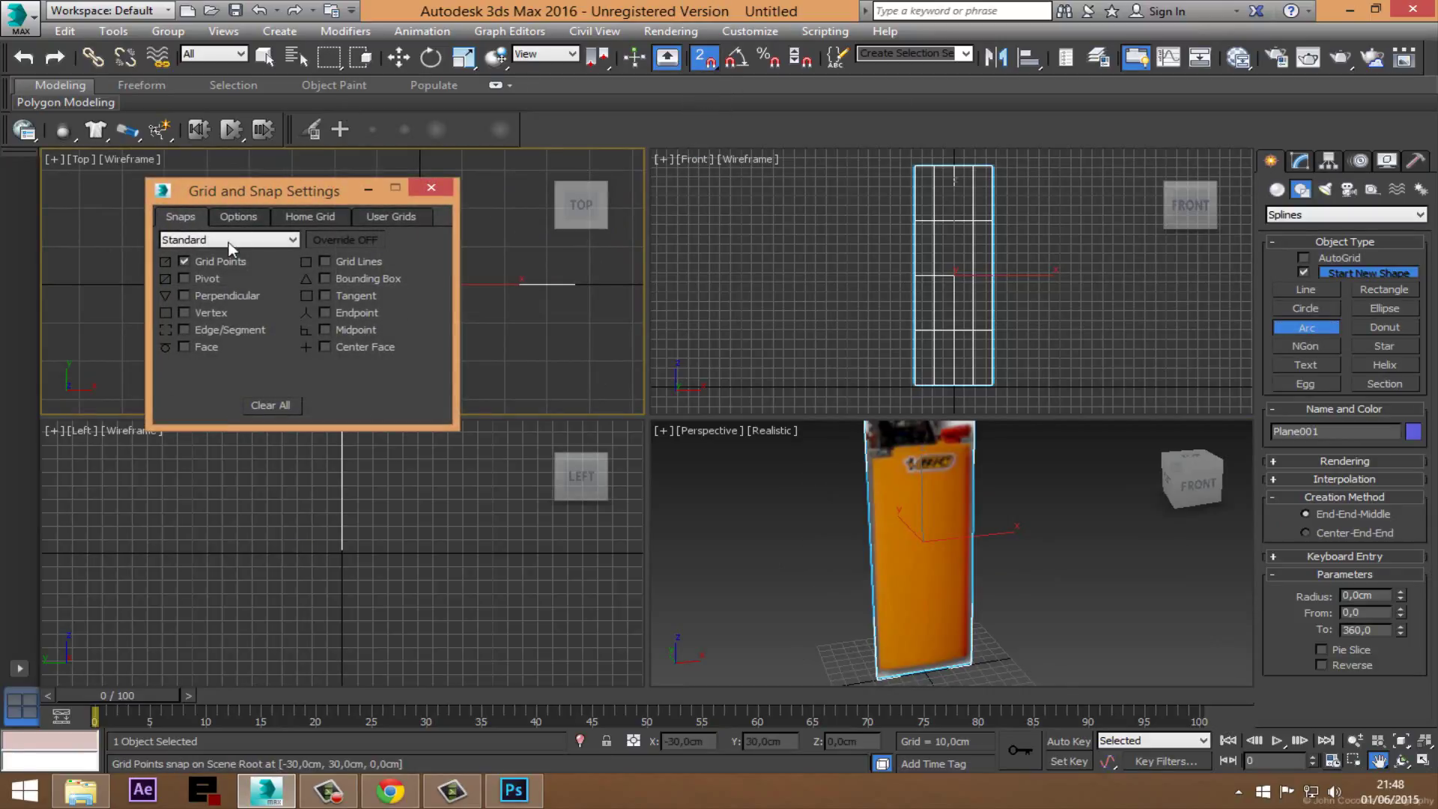
left_click(421, 189)
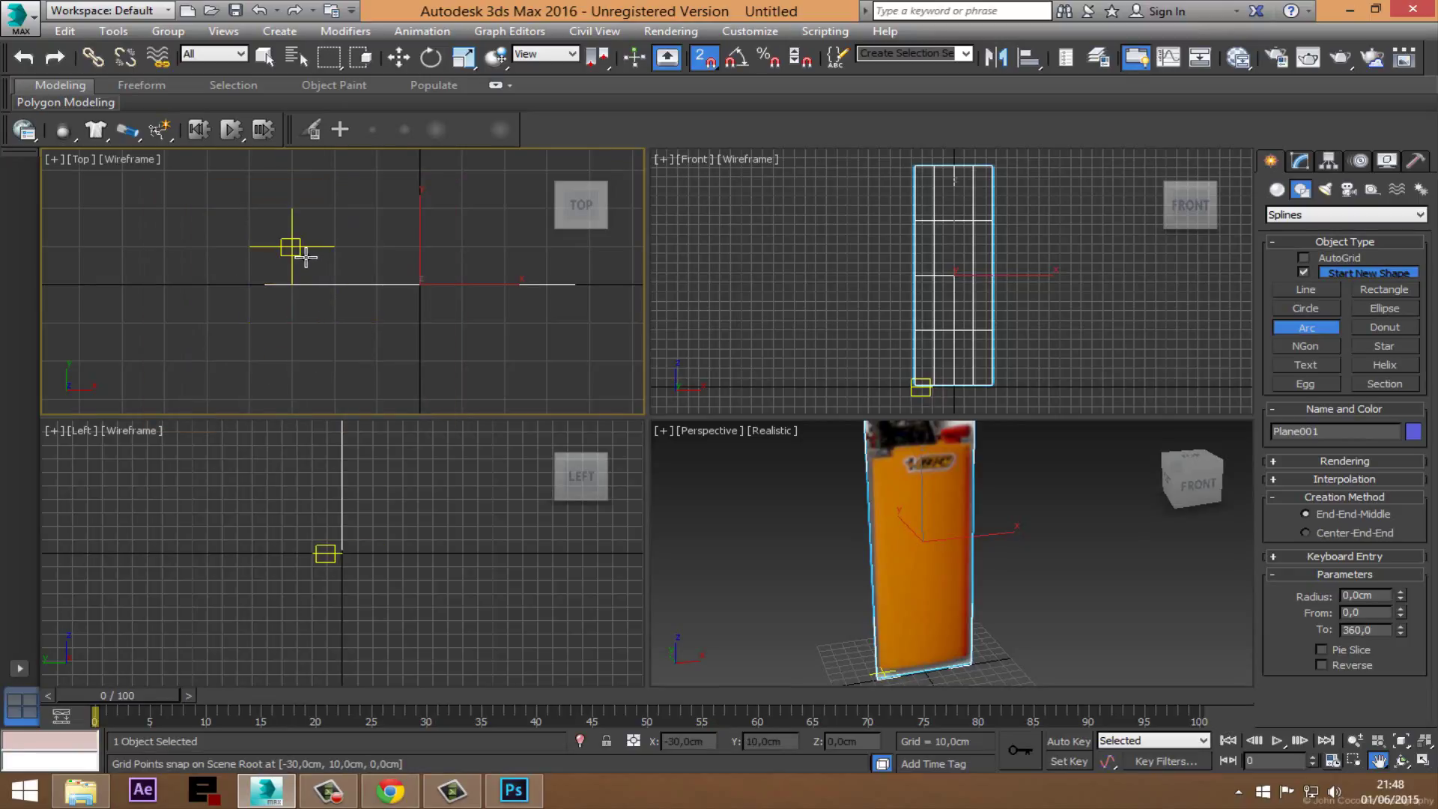
left_click_drag(292, 247, 294, 322)
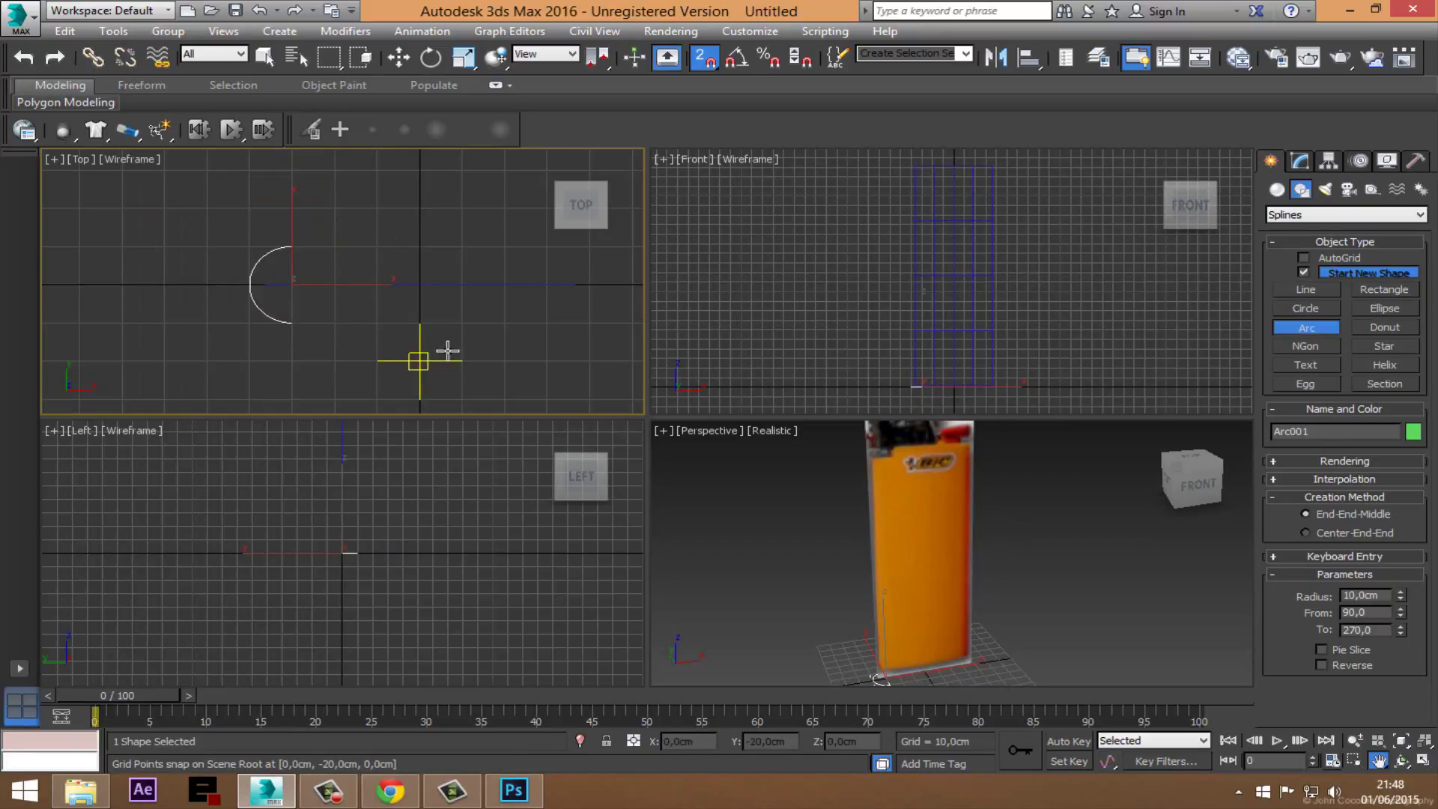
Step: Draw a closed straight-line outline from the arc's lower end, then undo it
left_click(1310, 296)
left_click(292, 321)
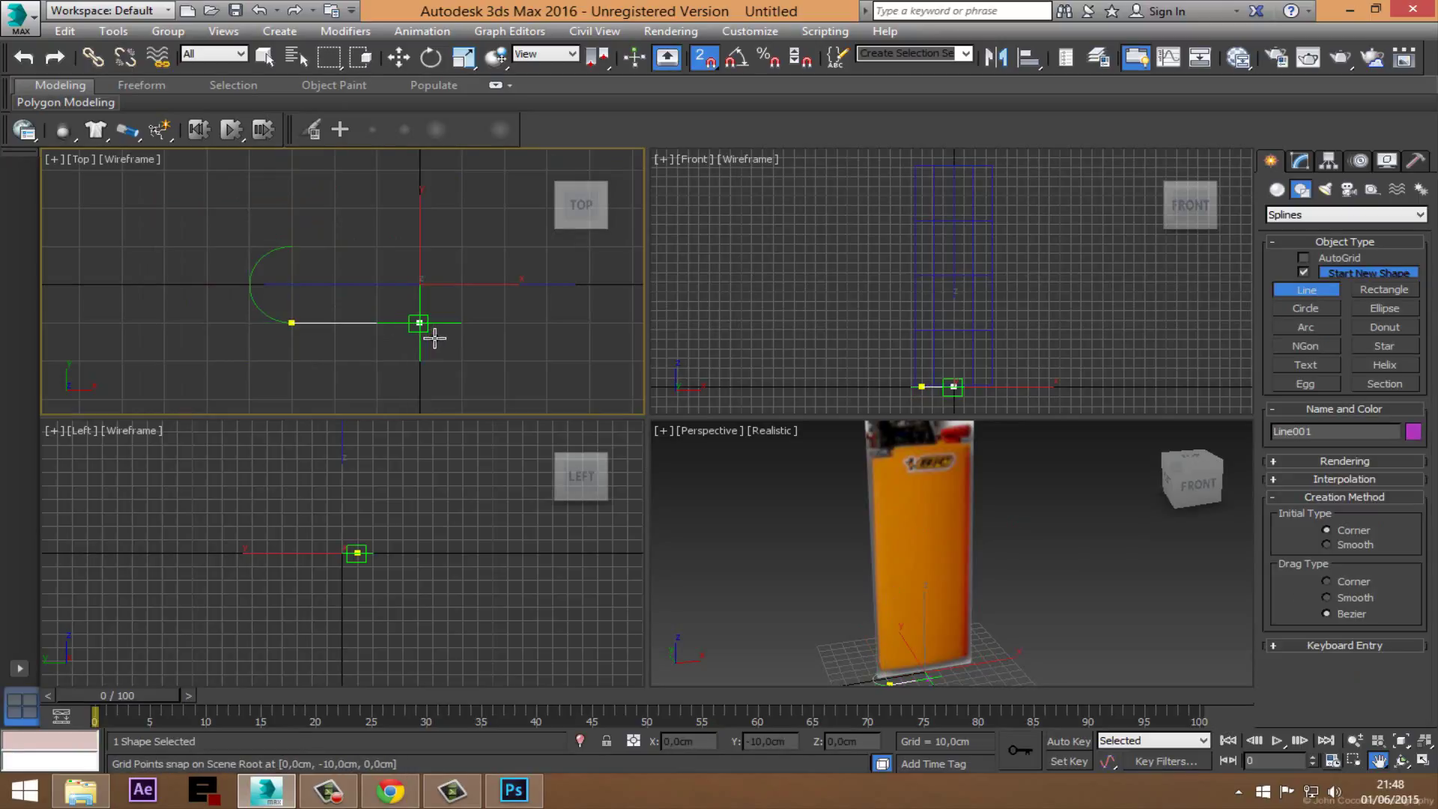
left_click(434, 338)
left_click(419, 246)
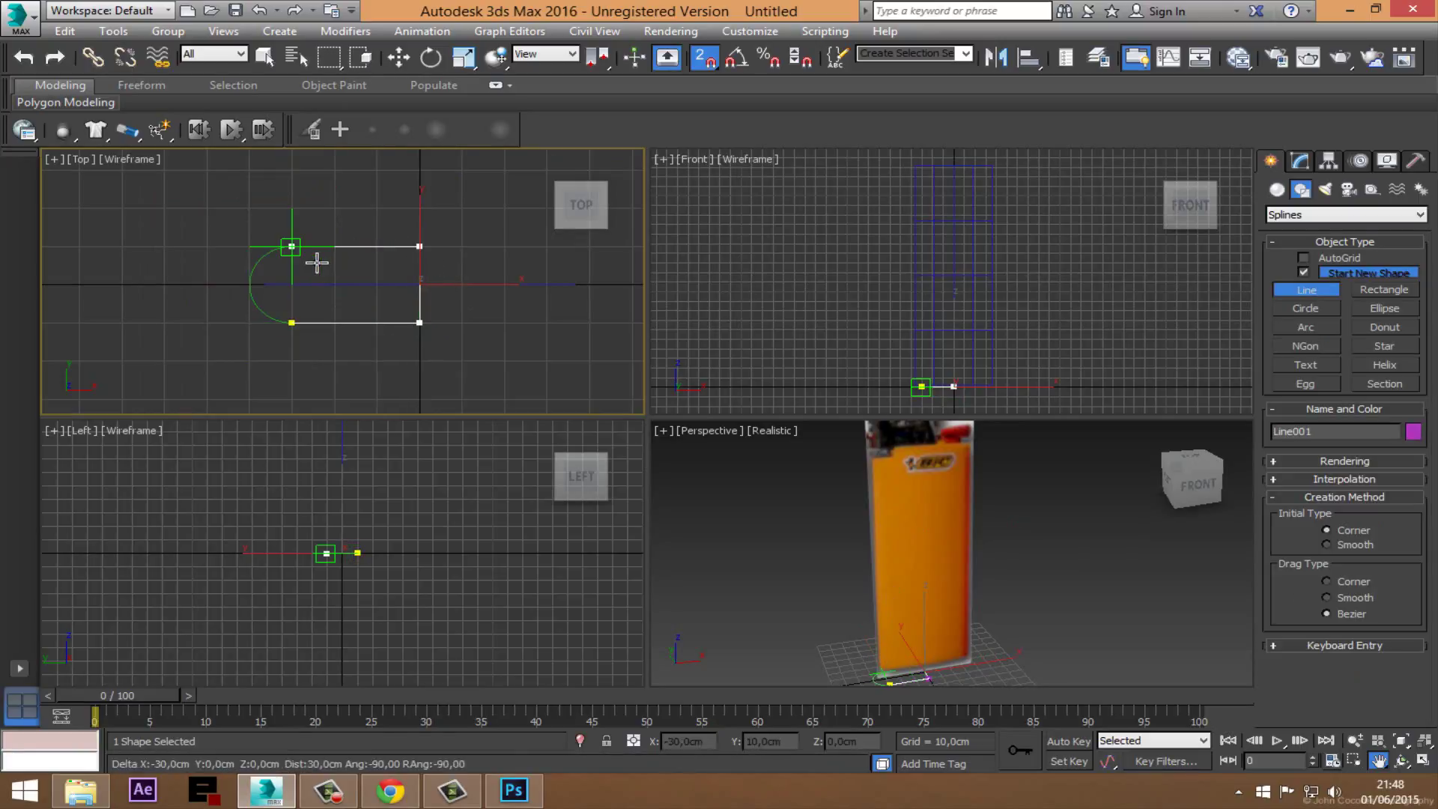
left_click(292, 245)
left_click(292, 322)
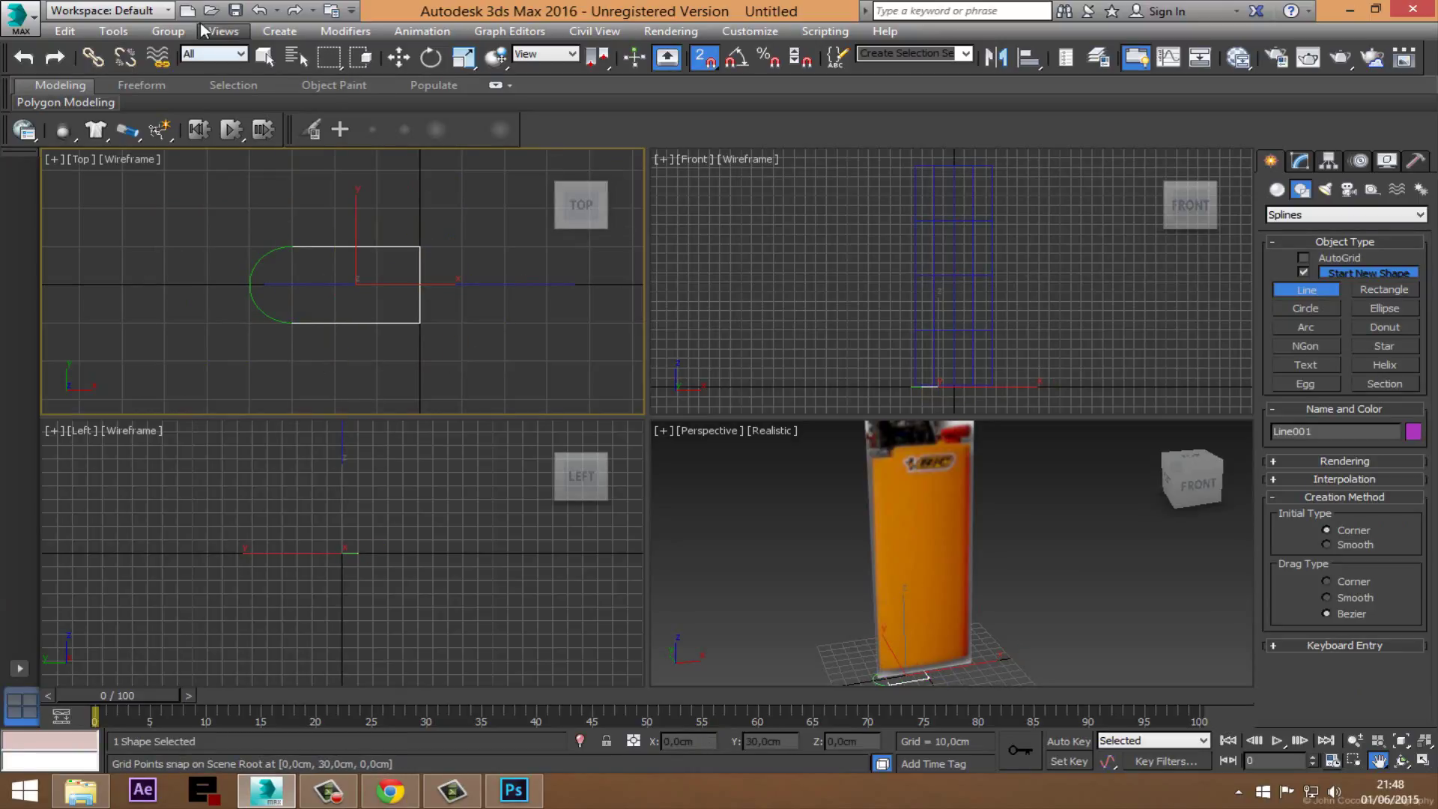
left_click(259, 10)
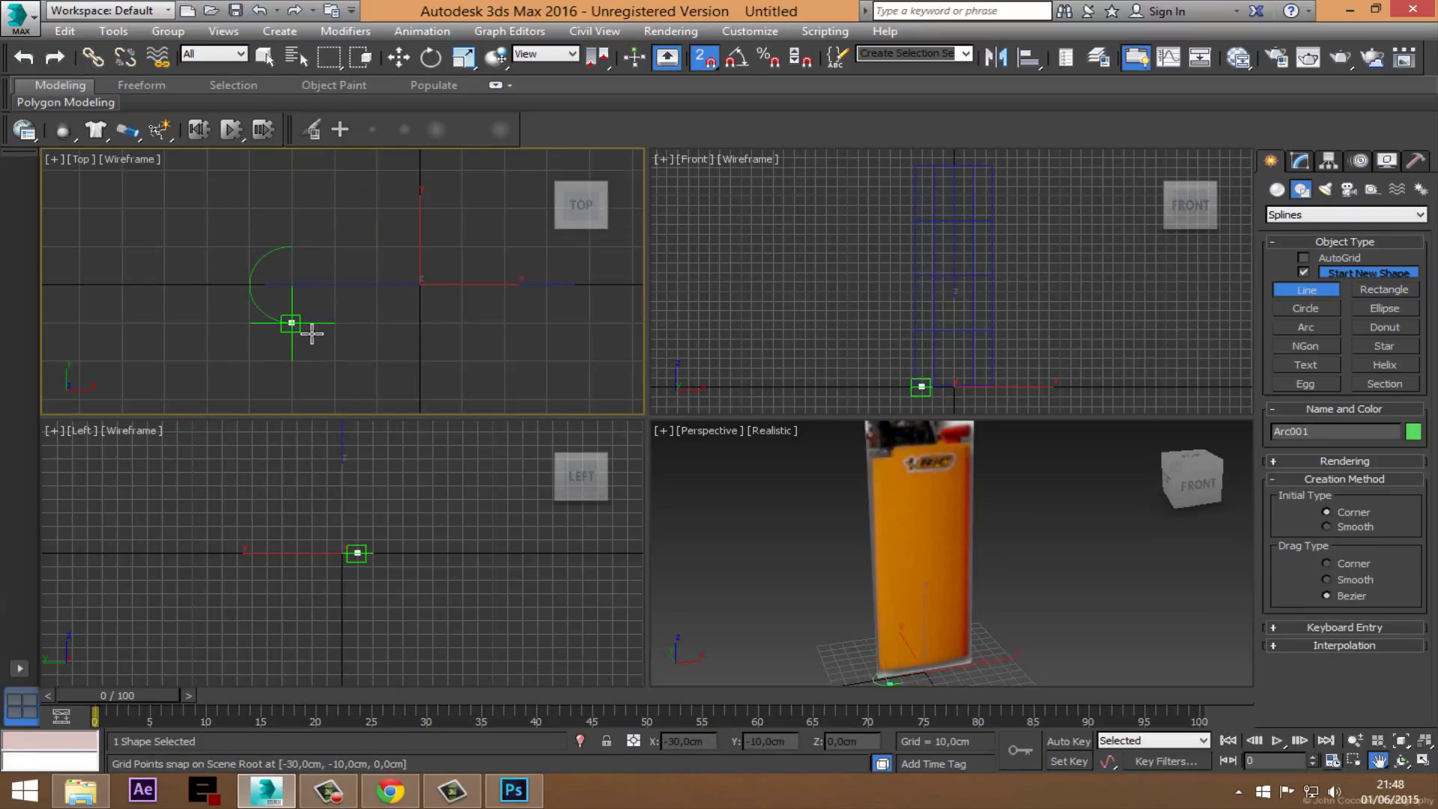
Step: Draw bottom, top and right-side lines joining the arc ends into a D shape
left_click(292, 326)
left_click(427, 331)
right_click(431, 290)
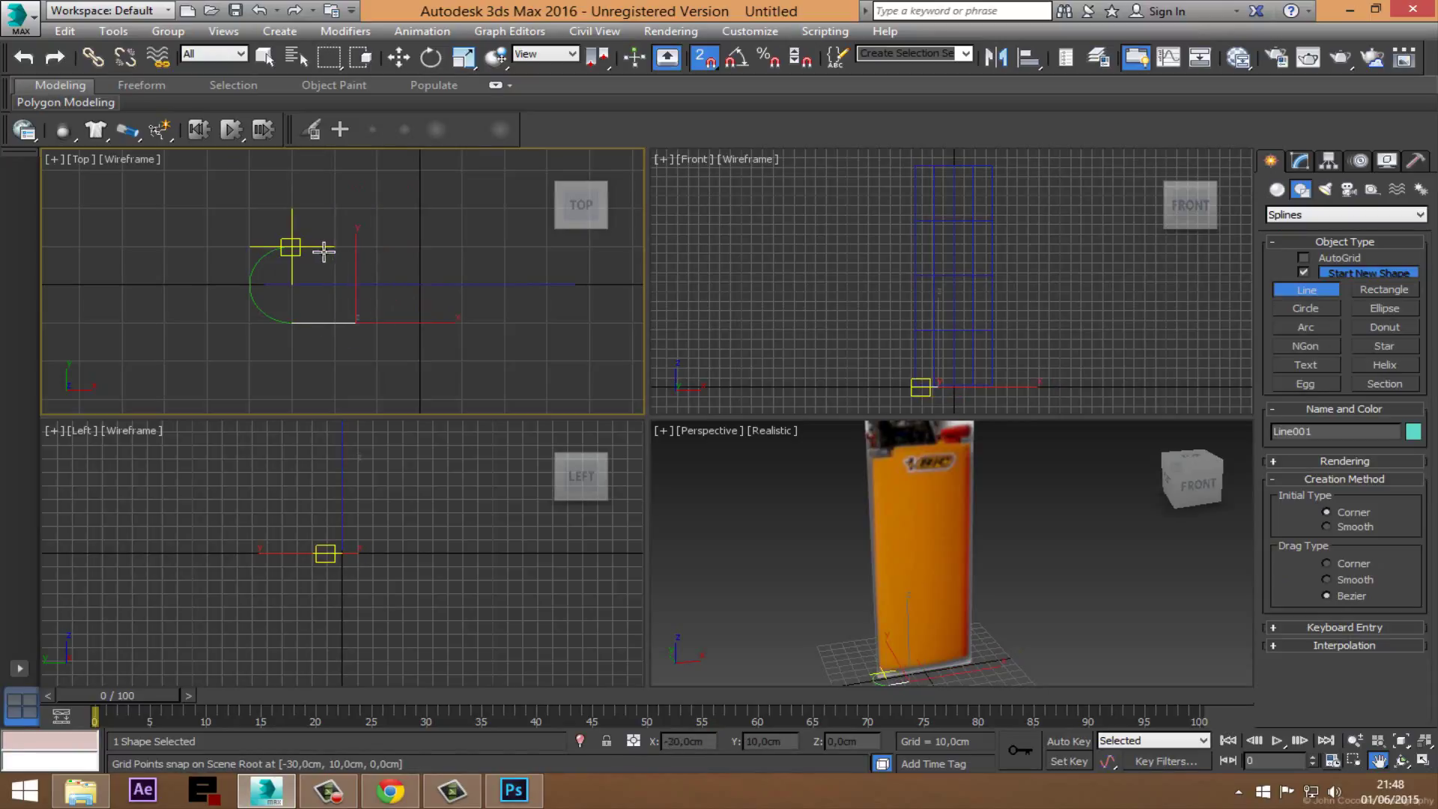
left_click(314, 260)
left_click(434, 262)
right_click(436, 266)
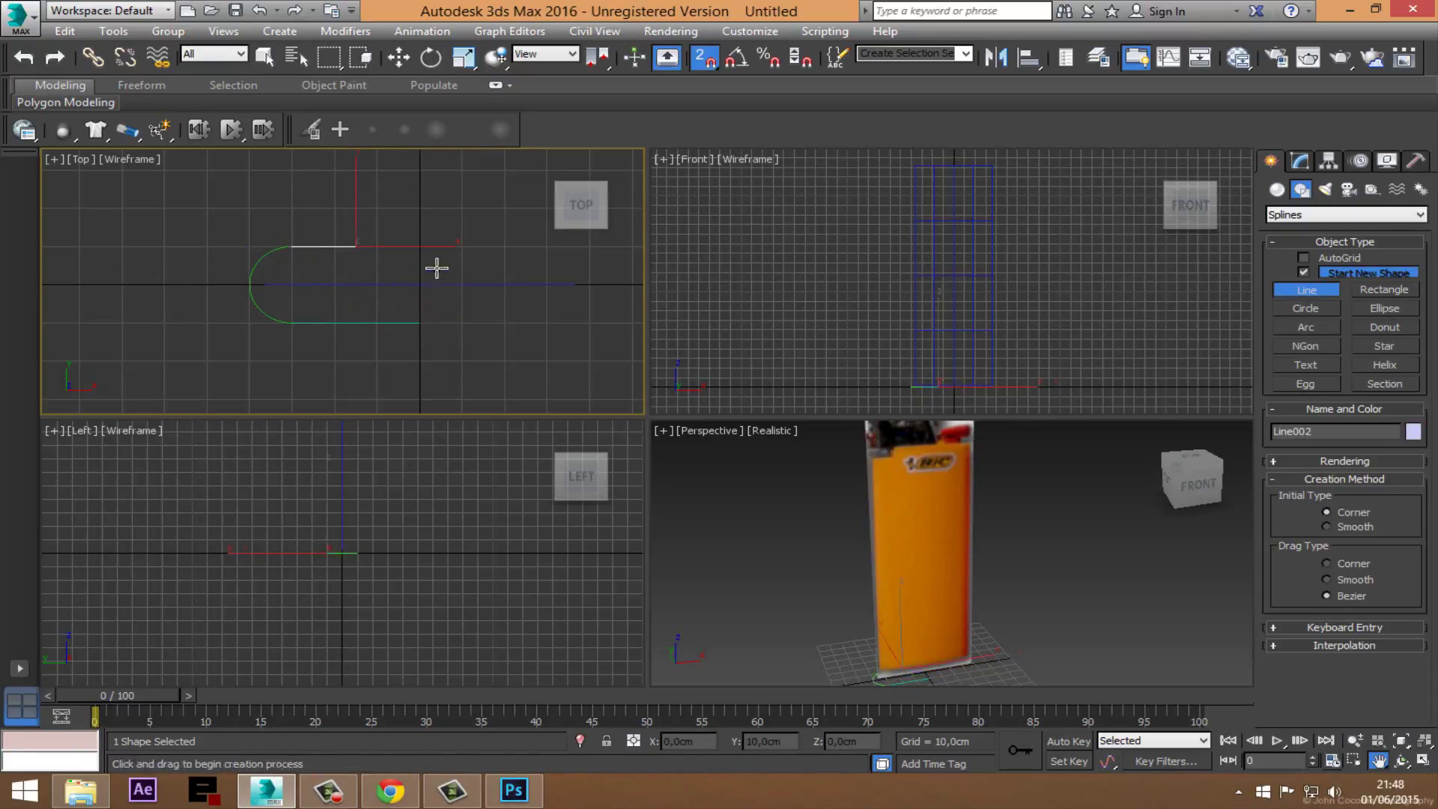
left_click(420, 322)
left_click(429, 262)
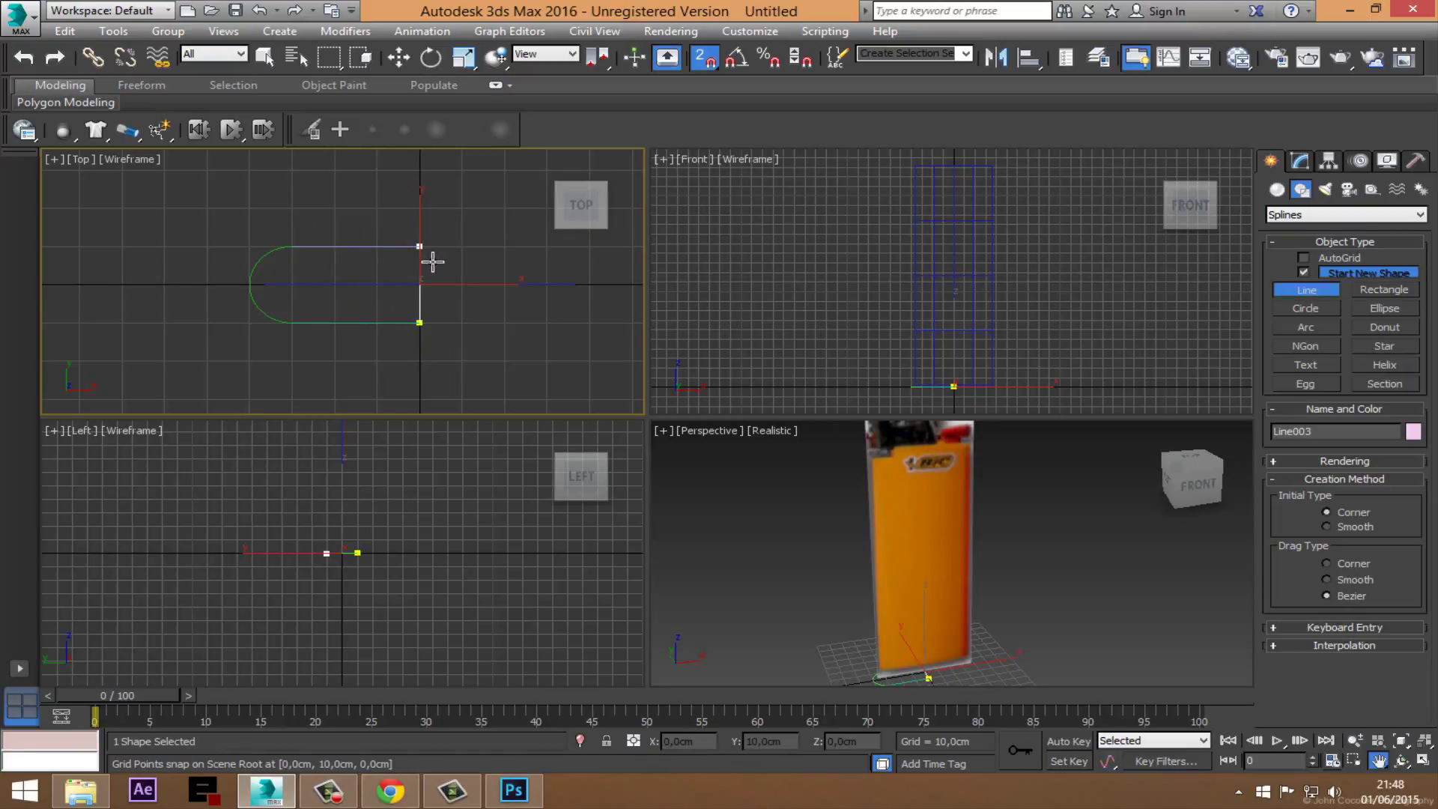
right_click(428, 260)
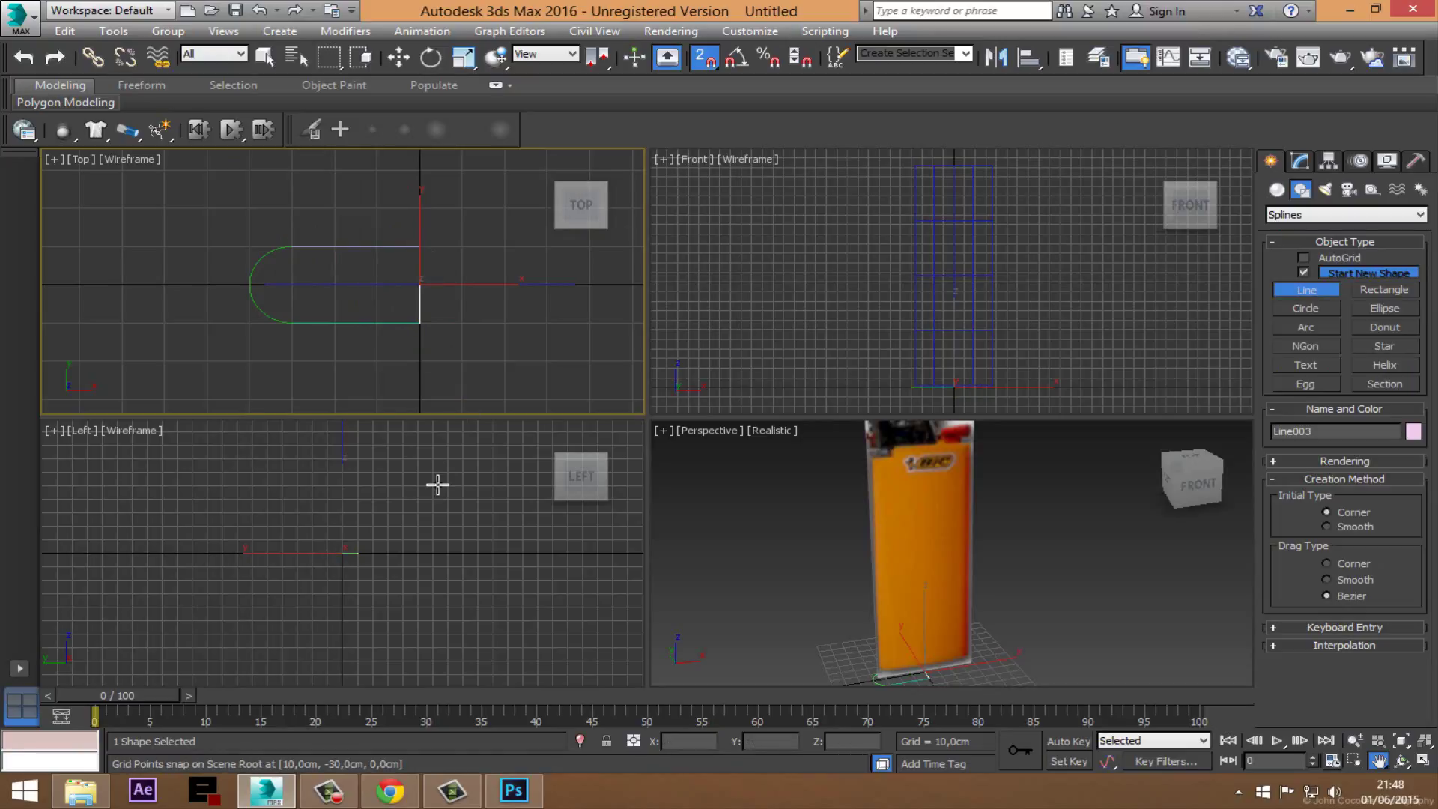
key("w")
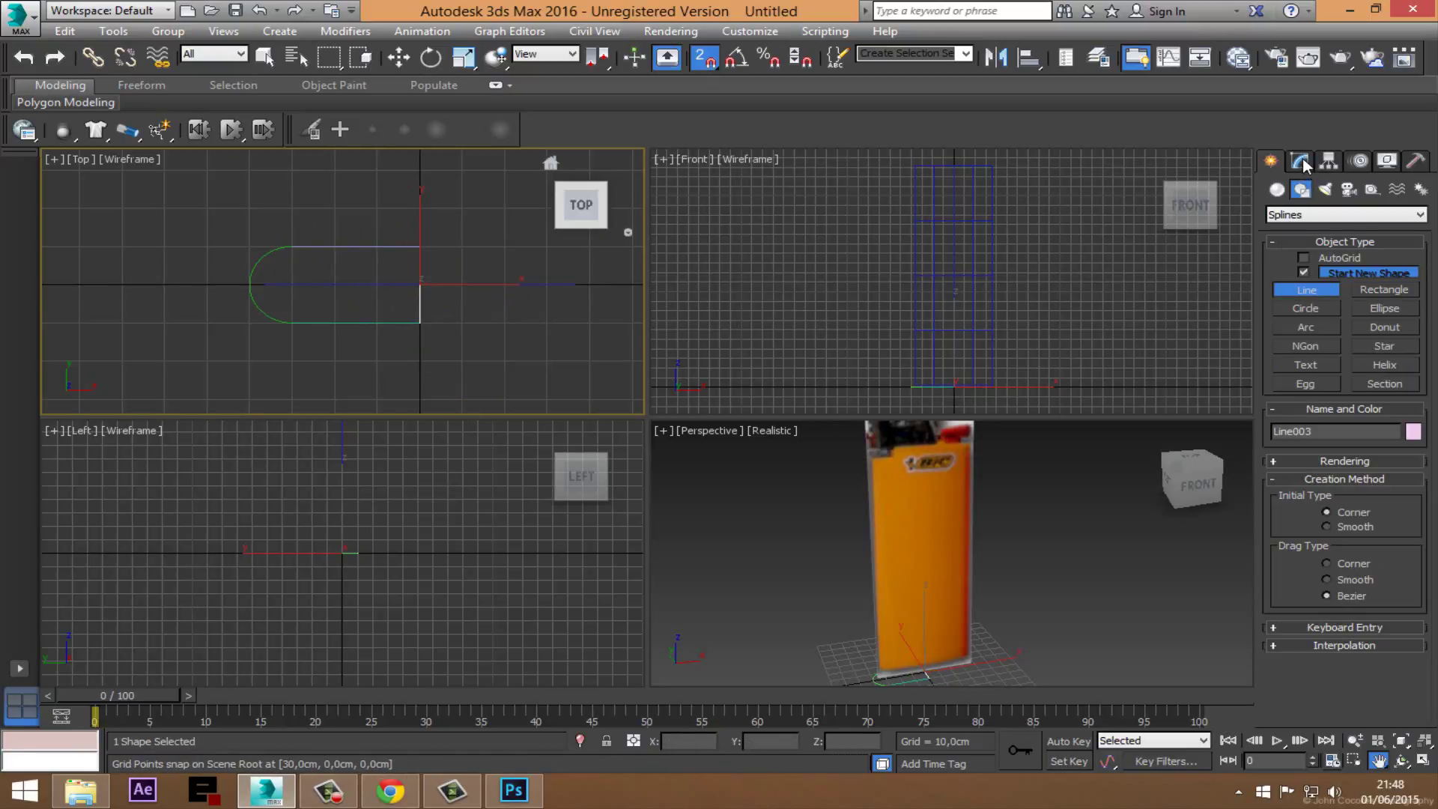
left_click(1299, 161)
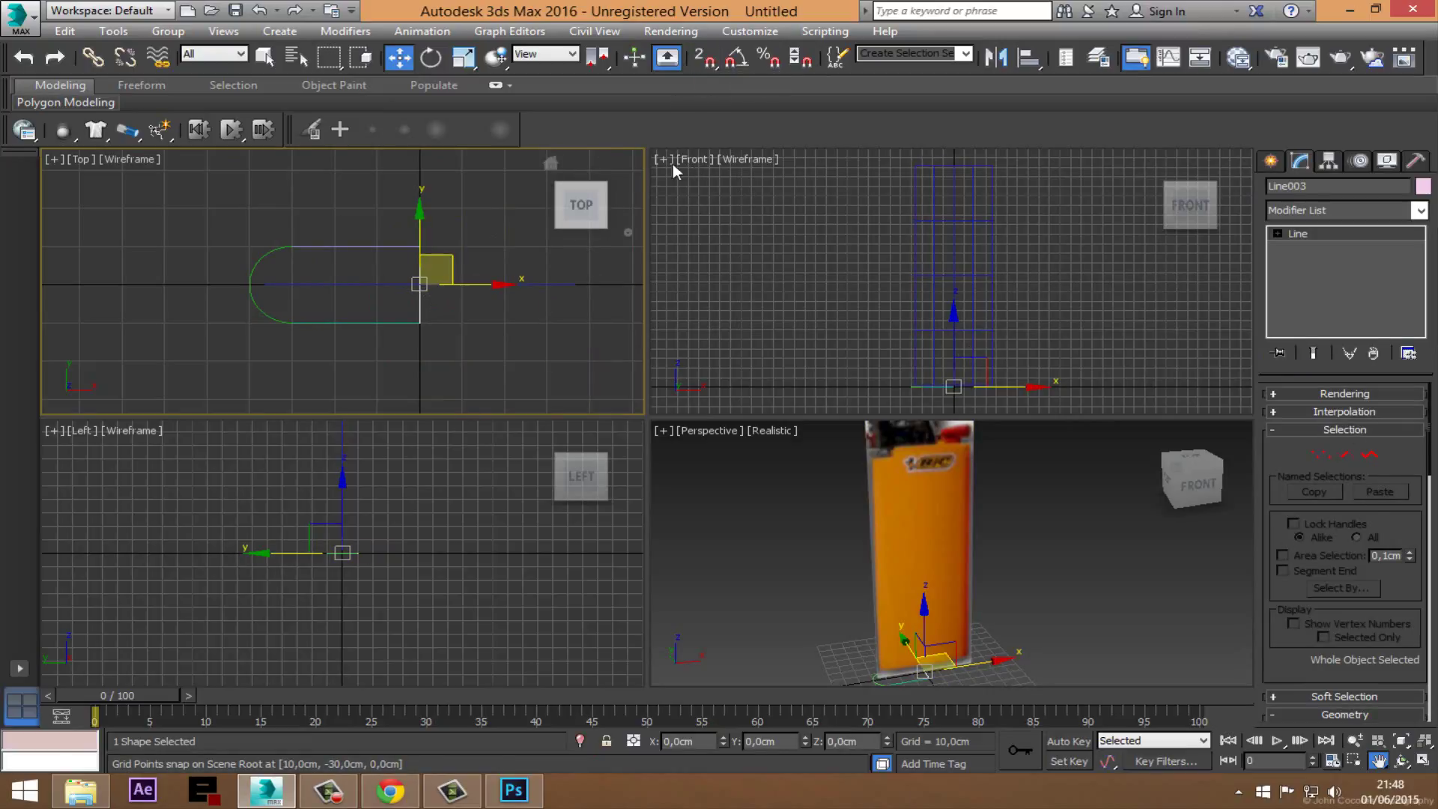
mouse_move(581, 205)
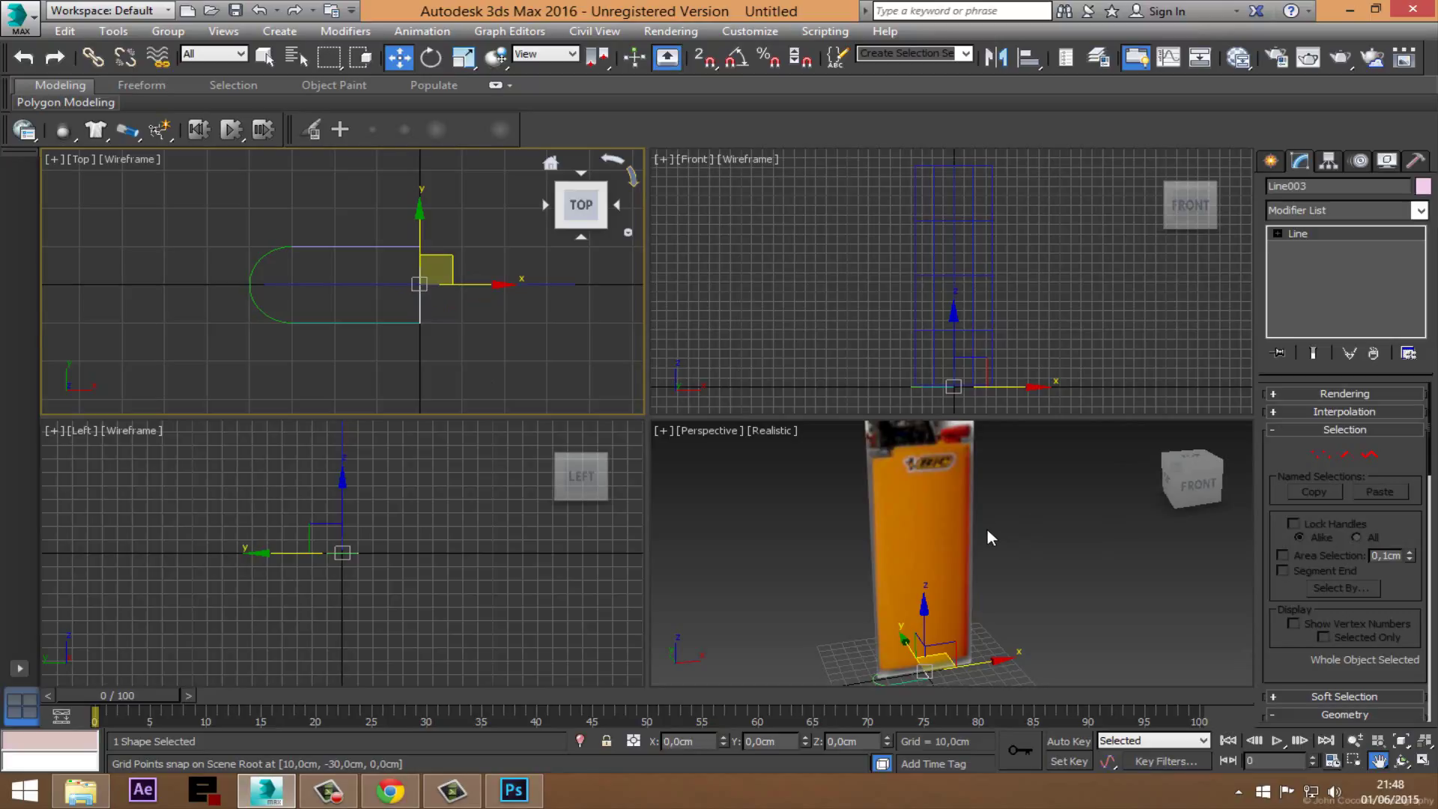
Step: Dismiss Line003's conversion and quad menus, then scroll to its Geometry rollout
middle_click_drag(987, 530, 1003, 537)
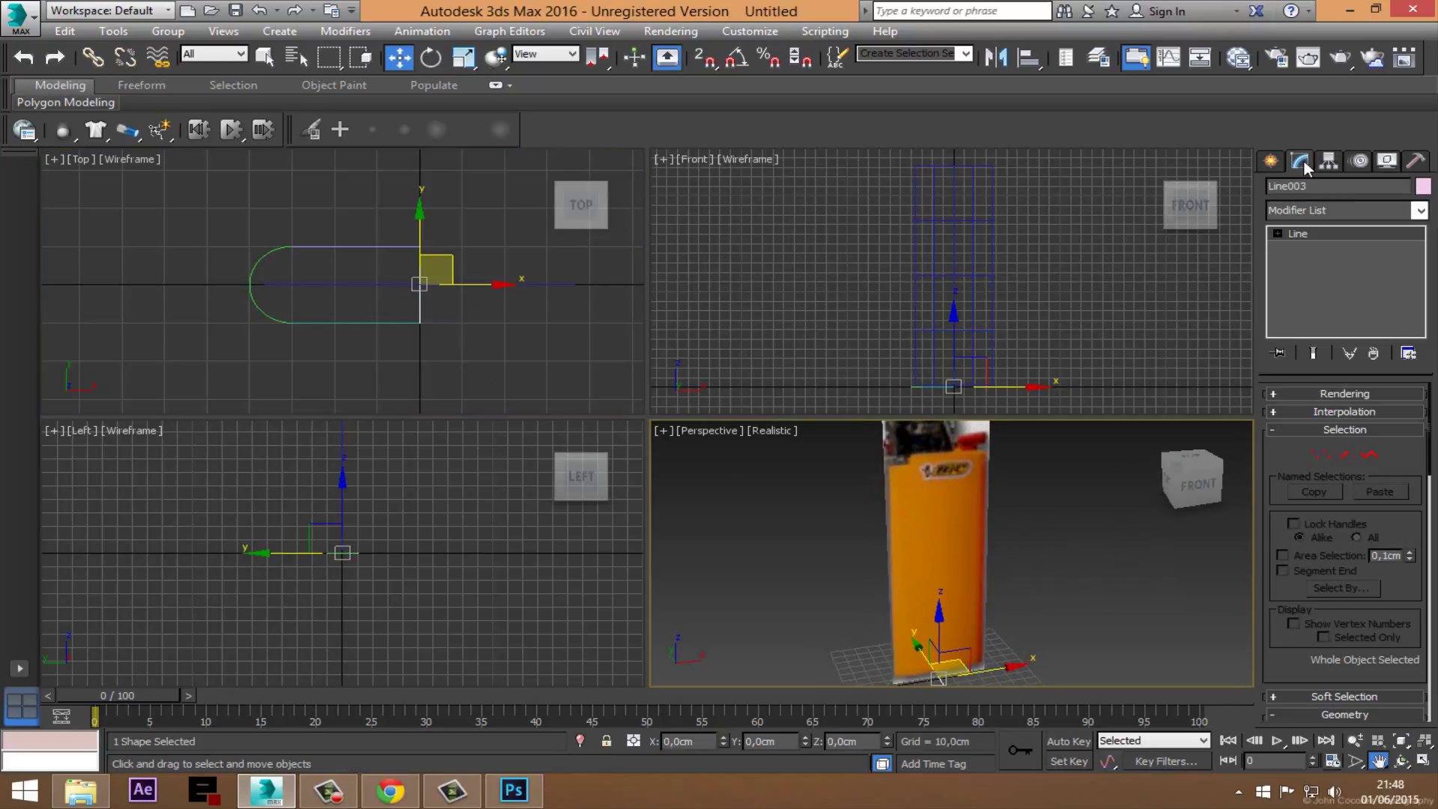
right_click(1372, 236)
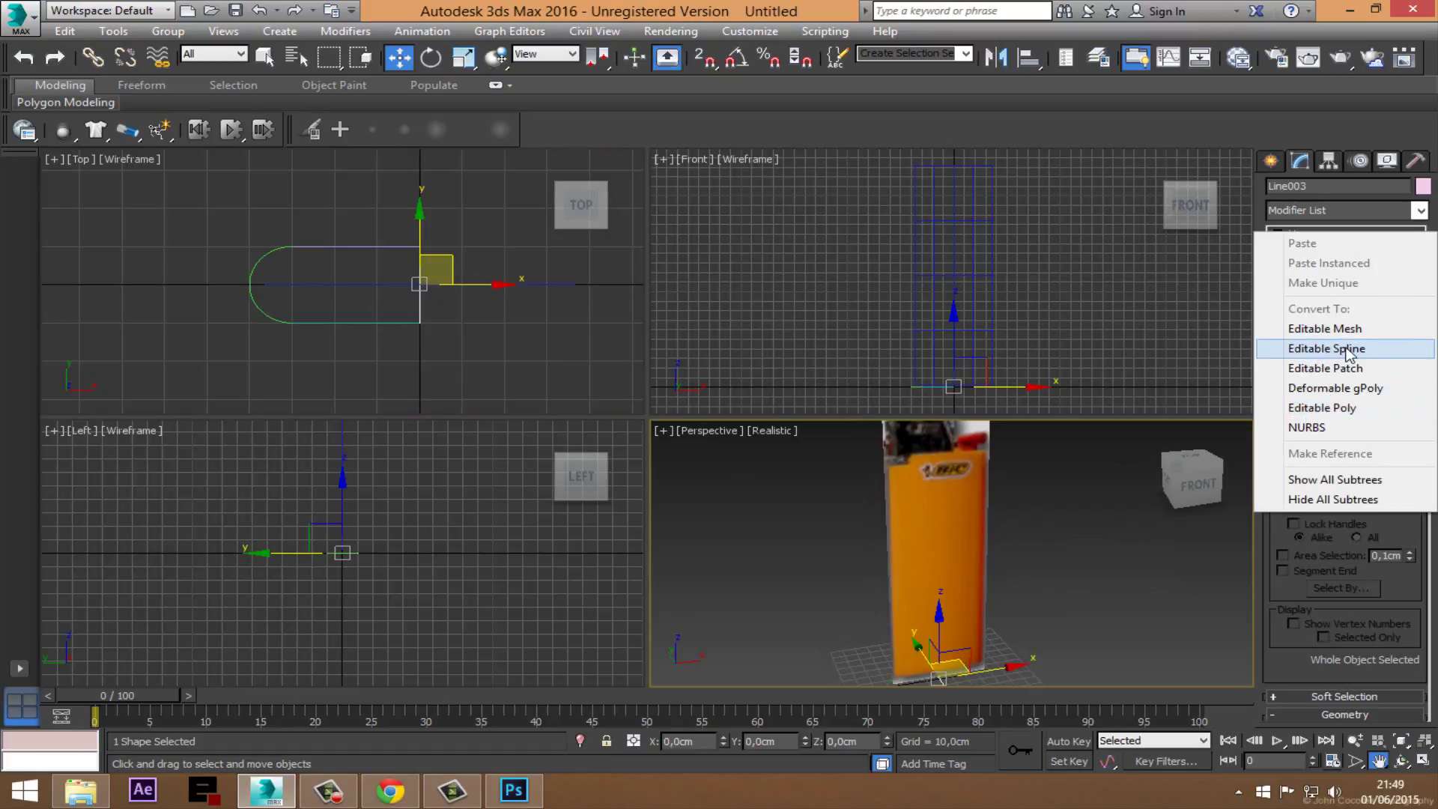
right_click(445, 299)
right_click(417, 280)
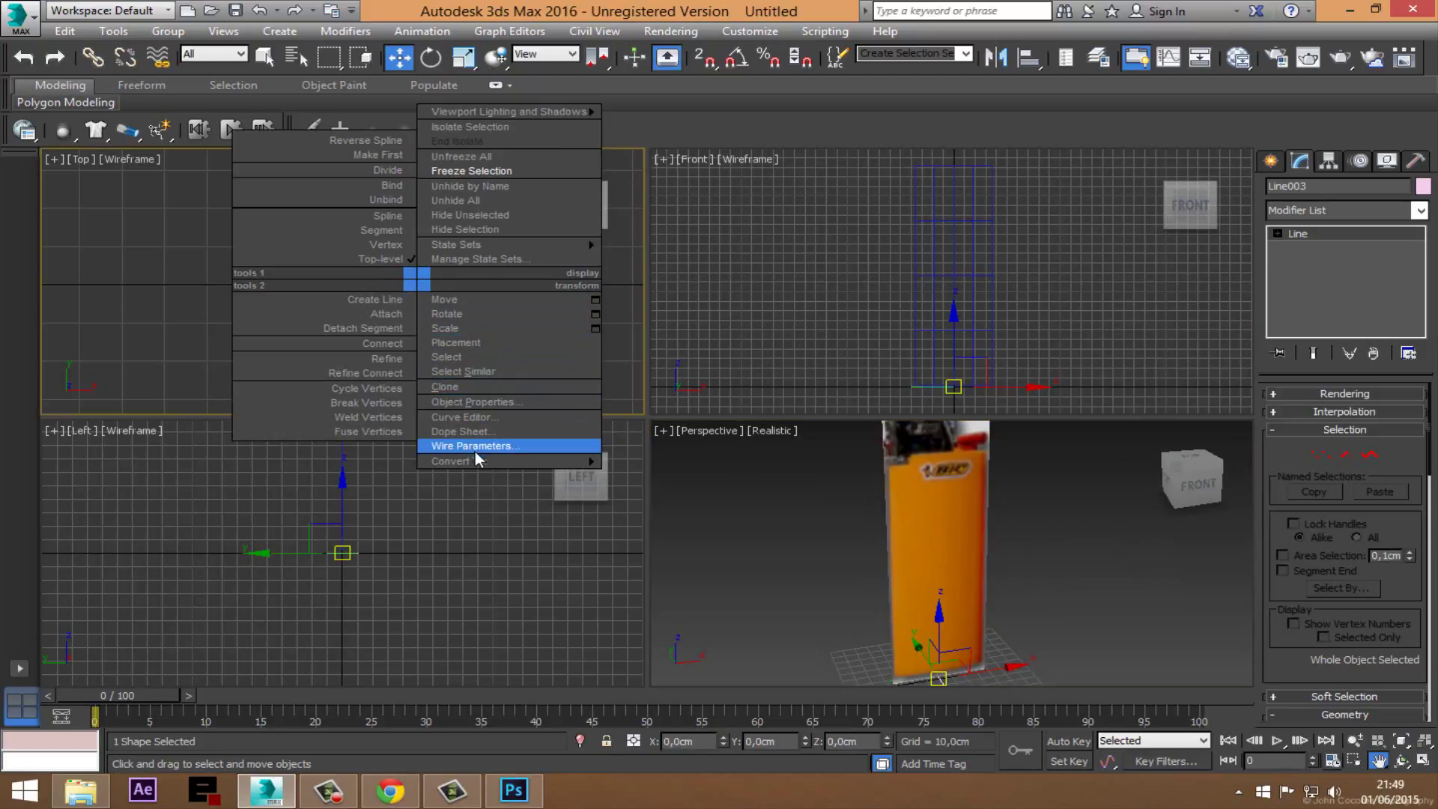
mouse_move(472, 460)
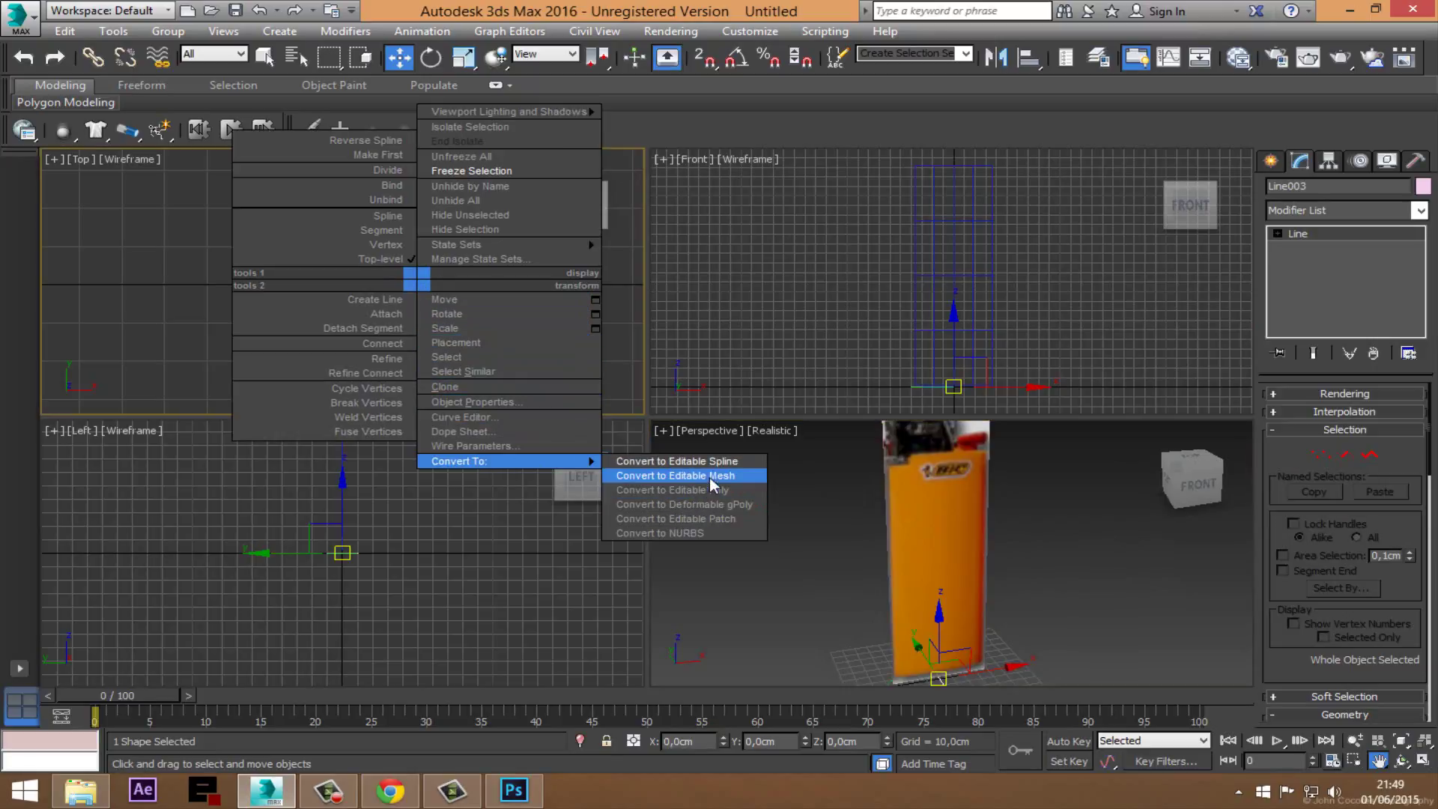
left_click(703, 462)
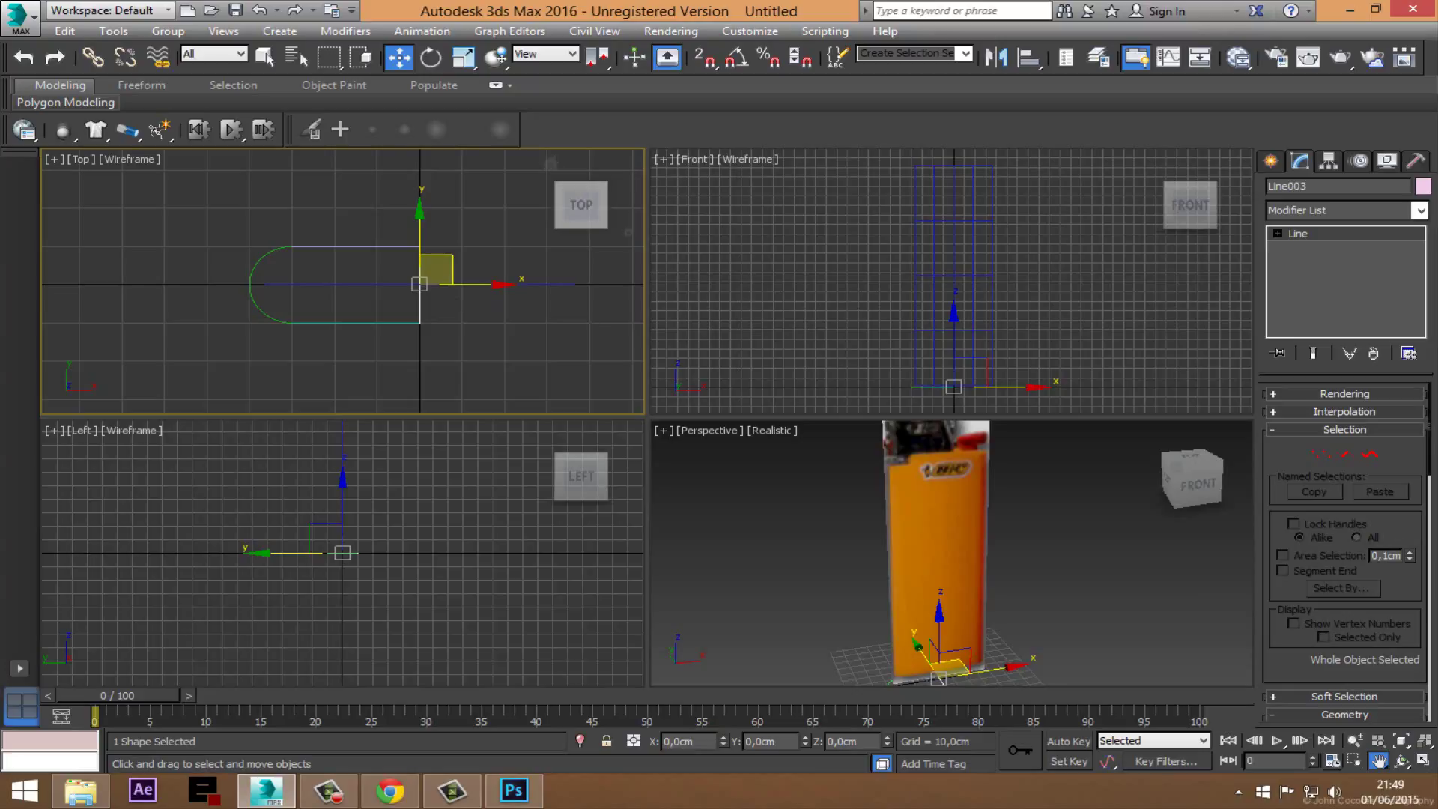
scroll(1419, 635, "down", 3)
scroll(1385, 584, "down", 3)
scroll(1348, 524, "down", 2)
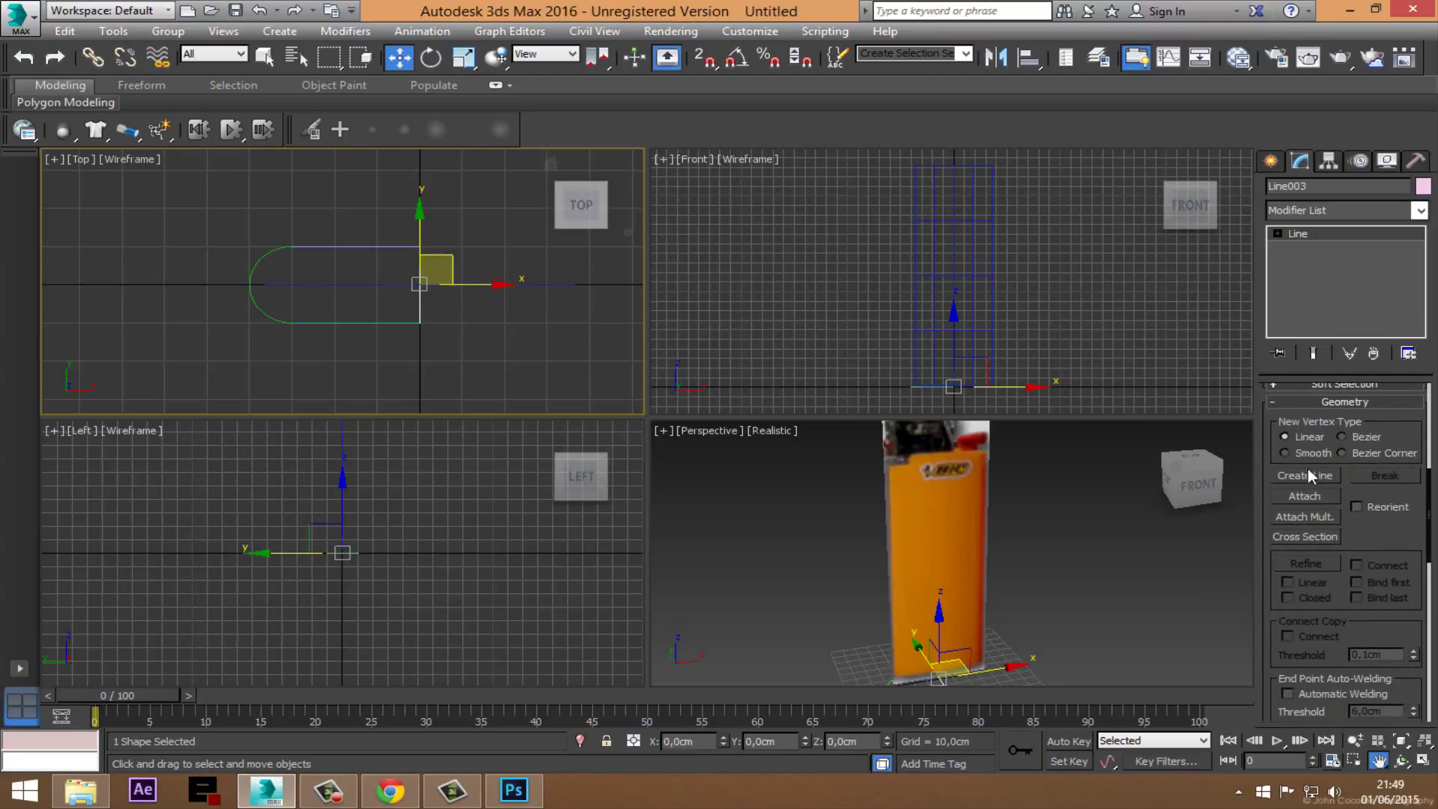
Step: Attach Line002, Line001 and Arc001 into one shape with Attach Multiple
left_click(1309, 515)
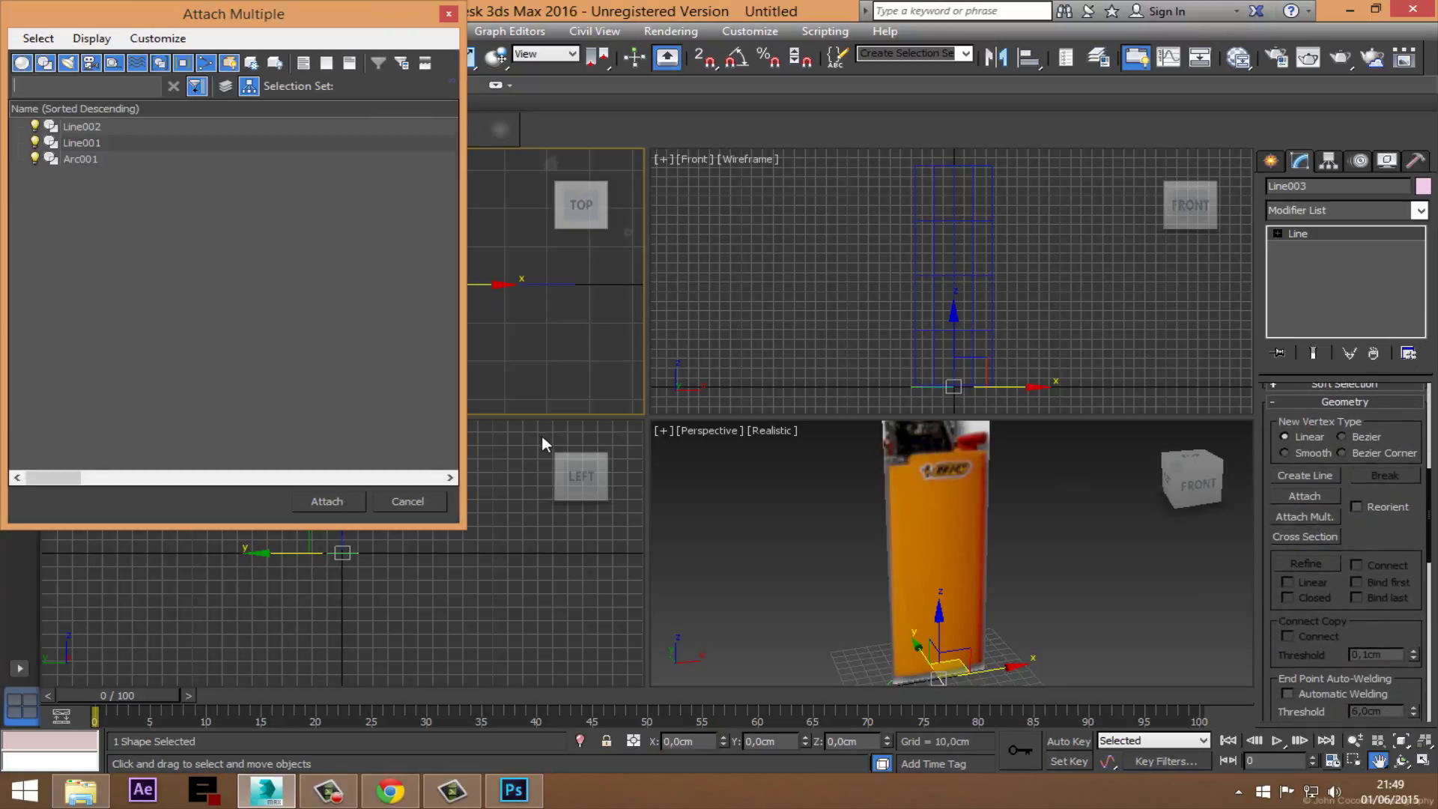
left_click(105, 129)
left_click(80, 163, "shift")
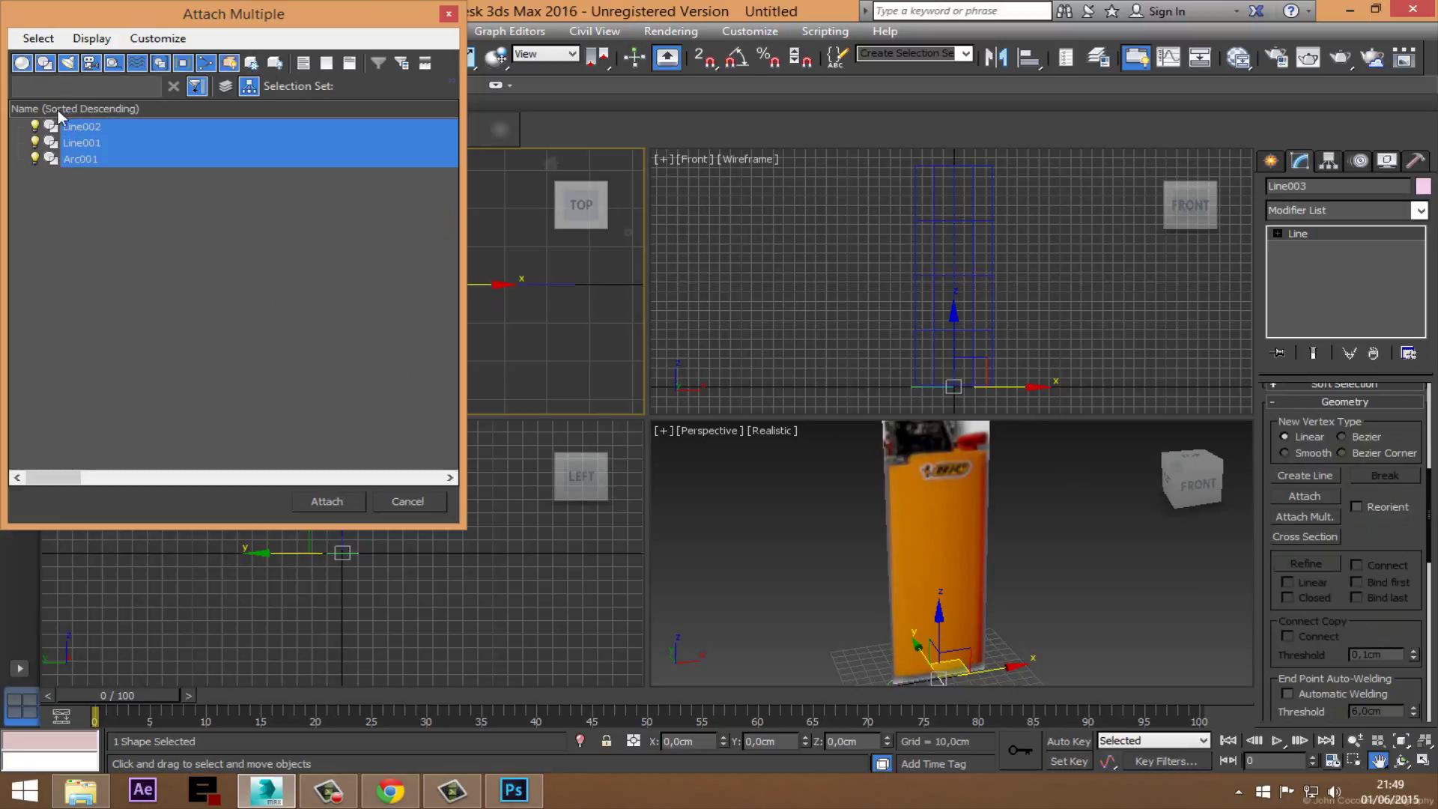
left_click(332, 499)
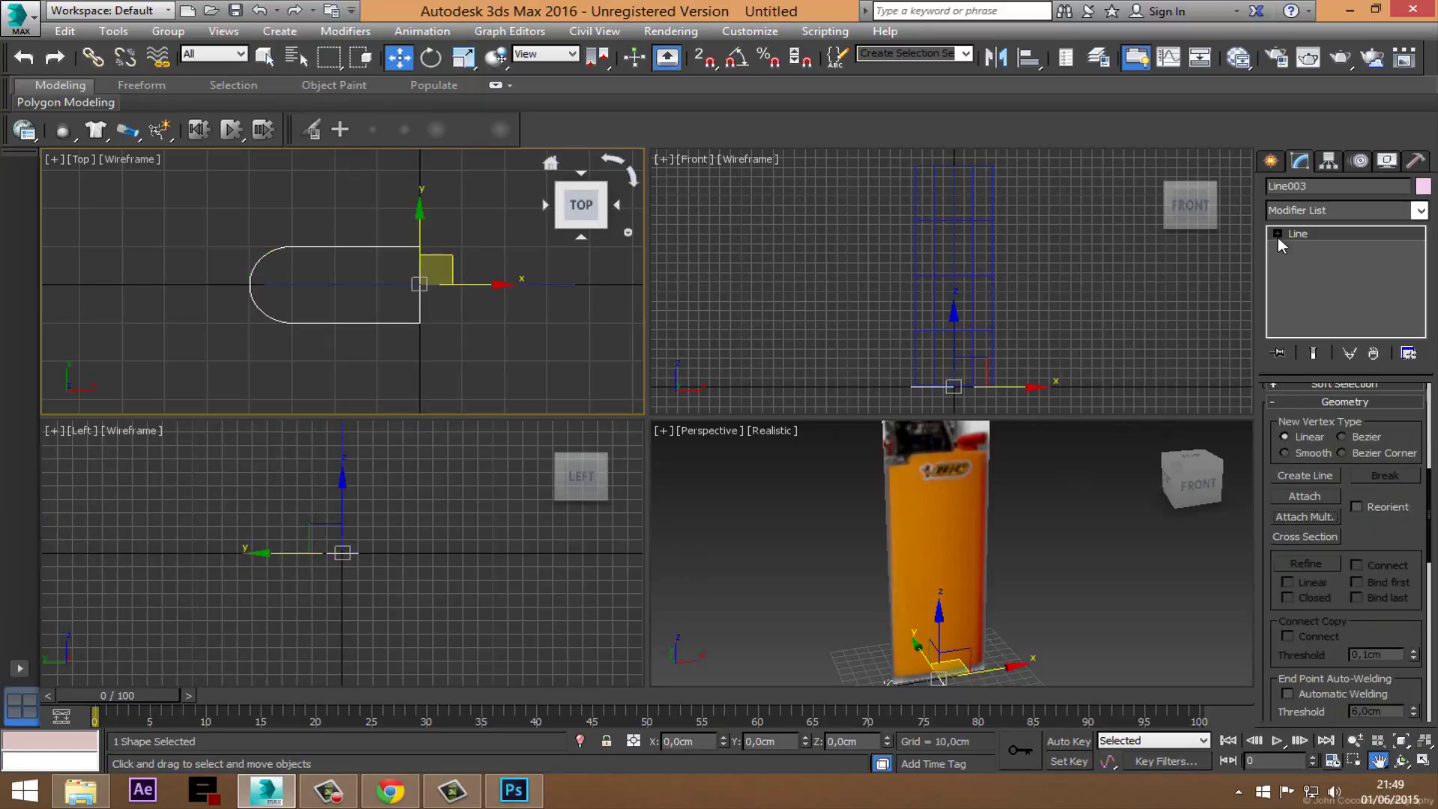
Step: Weld all the outline's overlapping end vertices at Vertex level, then exit Vertex level
left_click(1277, 234)
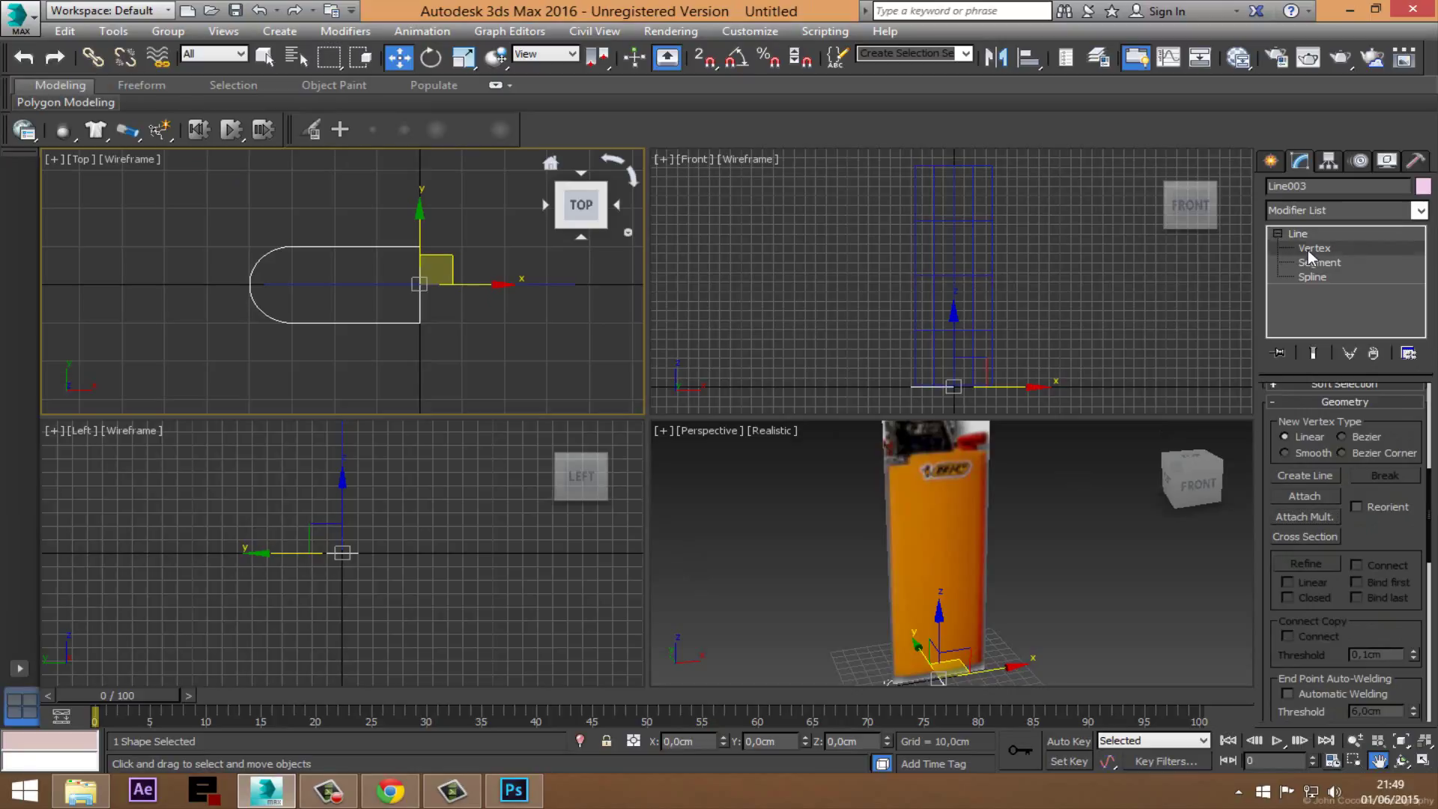
left_click(1307, 250)
left_click_drag(199, 184, 528, 389)
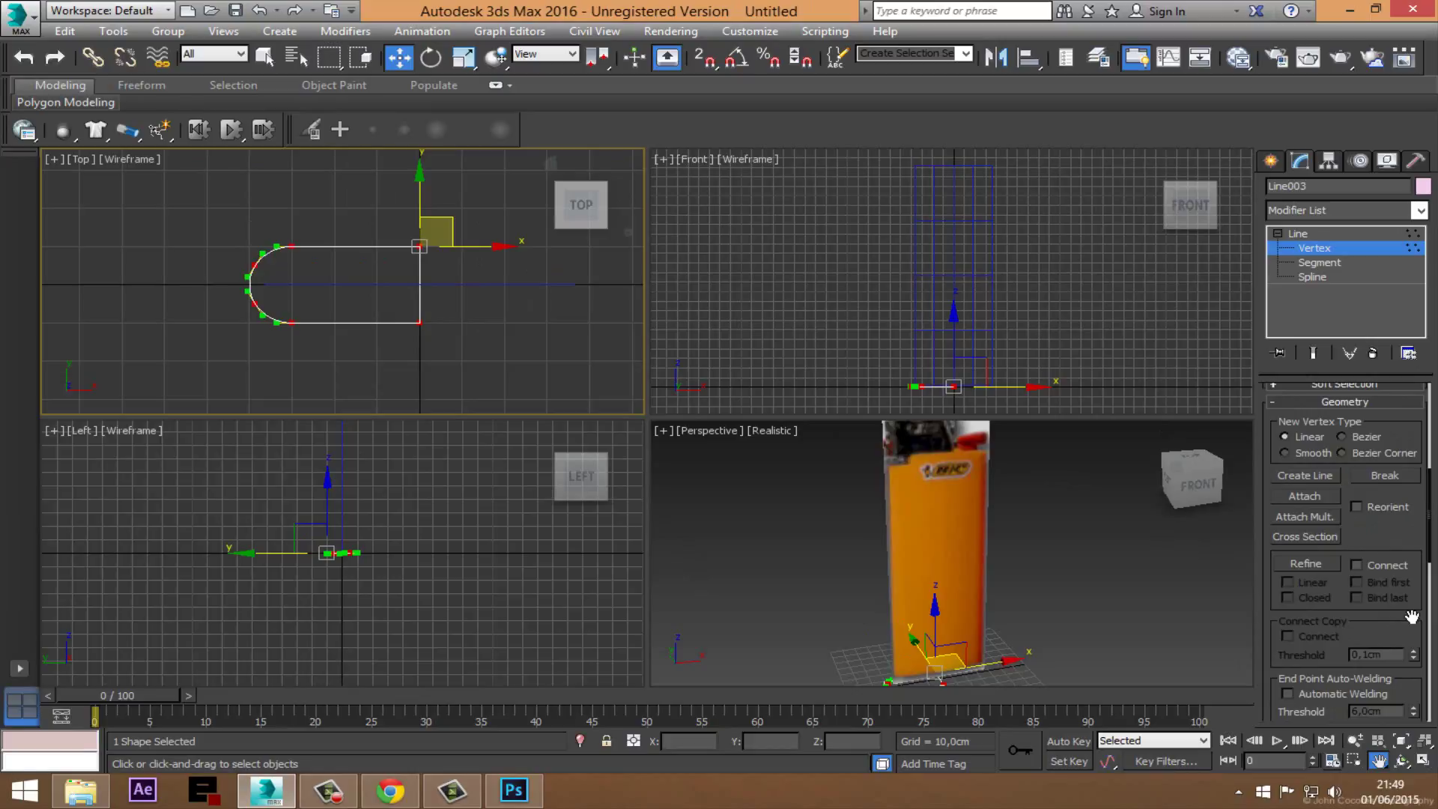
scroll(1411, 616, "down", 3)
scroll(1401, 524, "down", 3)
scroll(1391, 427, "down", 3)
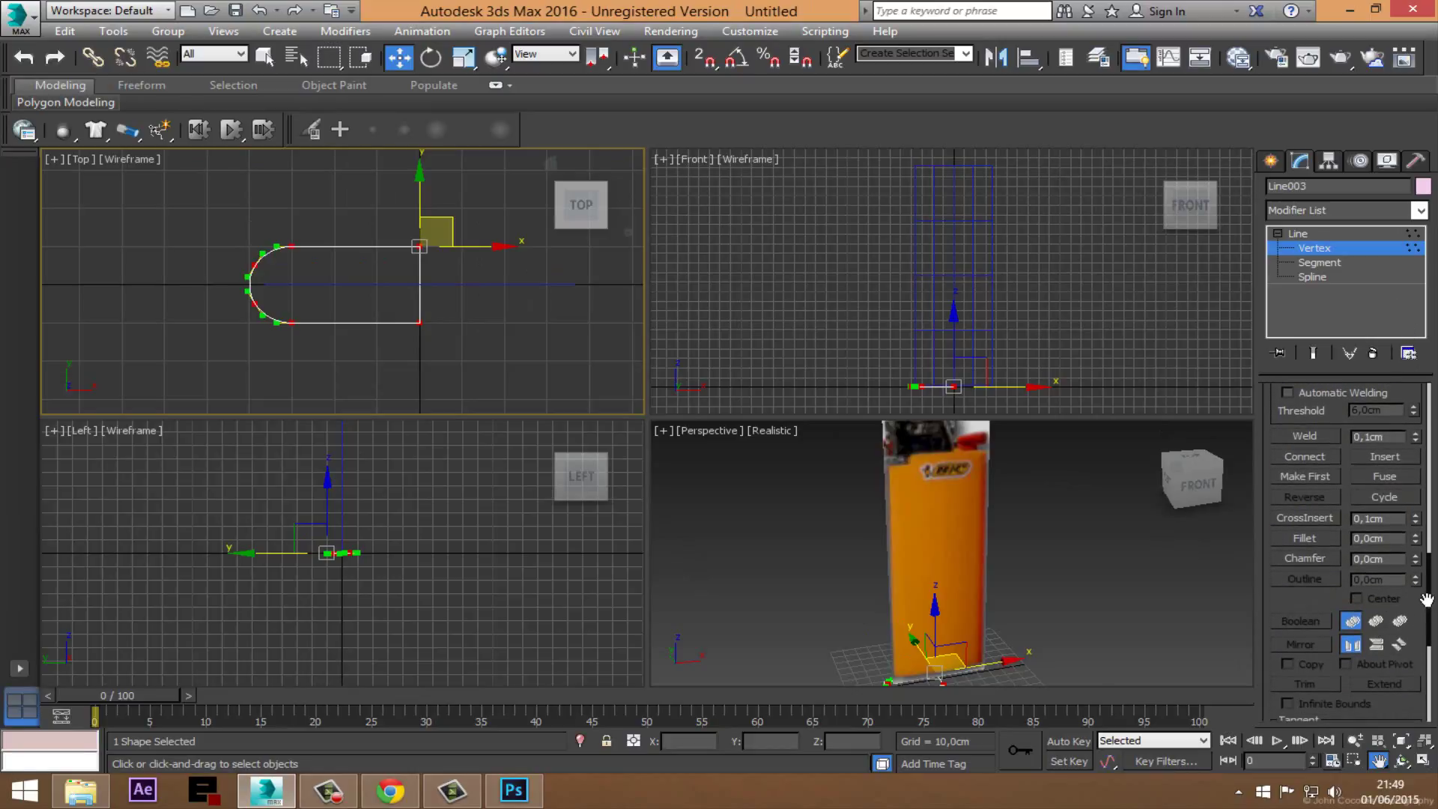
left_click(1306, 437)
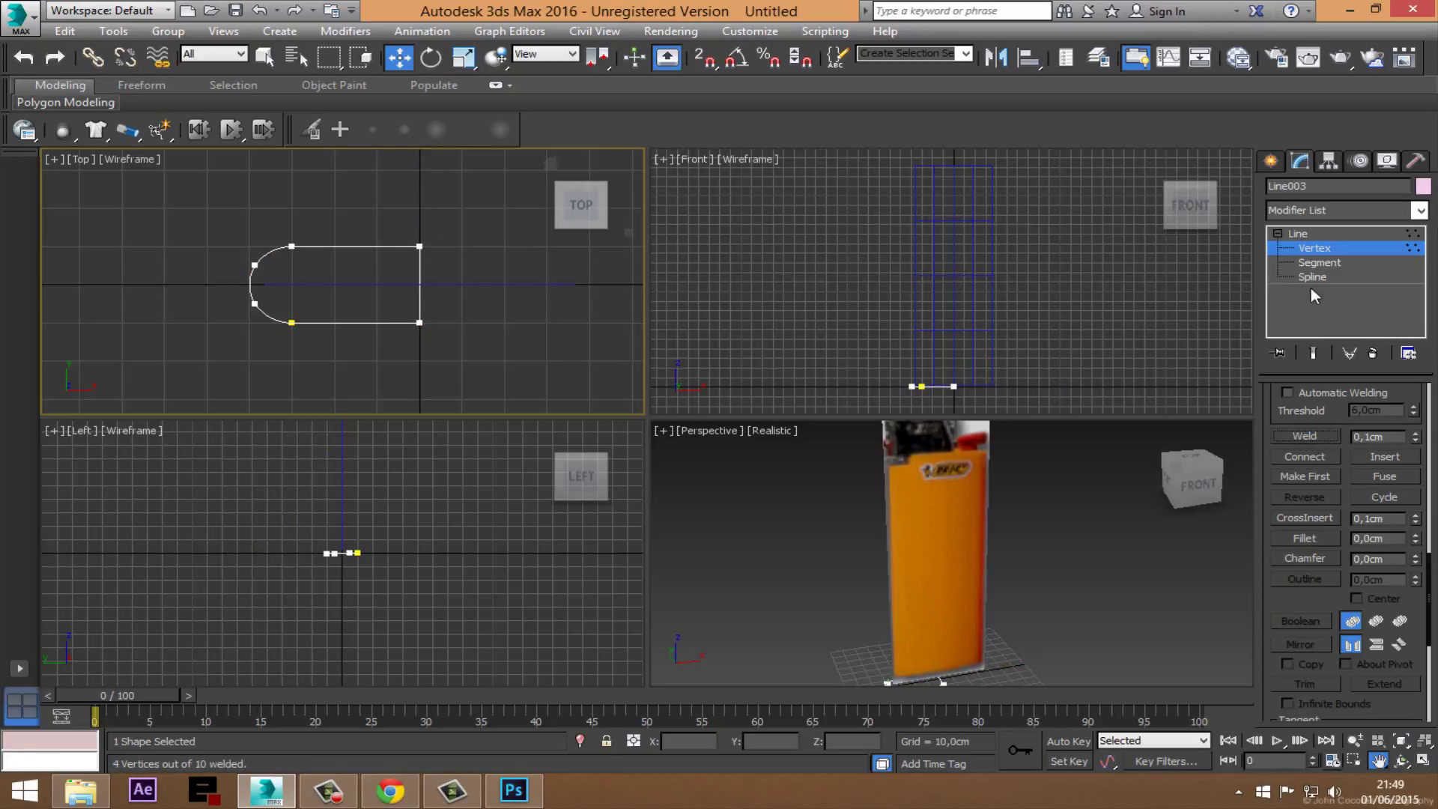
left_click(1314, 248)
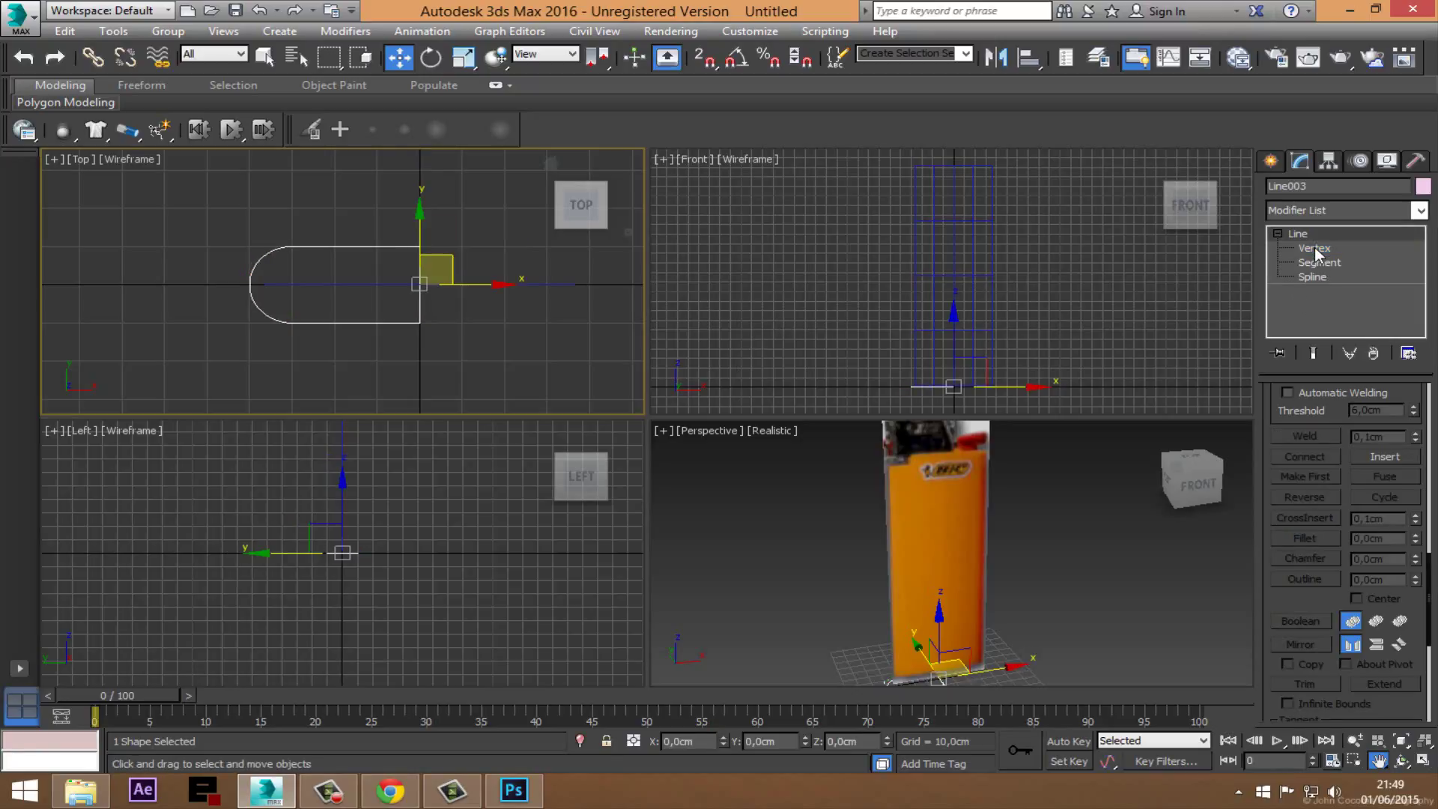
Step: Add an Edit Poly modifier to the Line003 outline
left_click(1419, 209)
left_click_drag(1420, 247, 1428, 372)
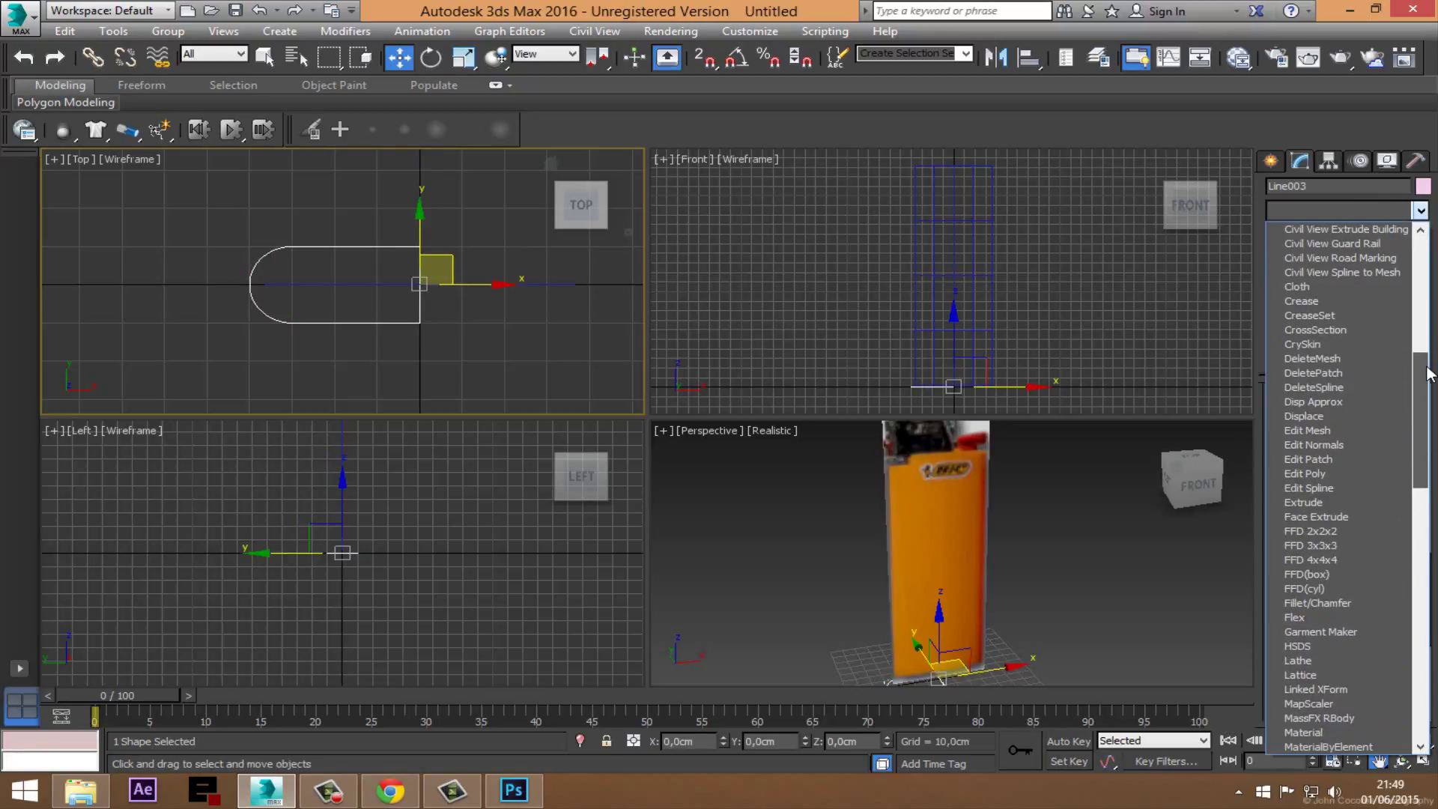
scroll(1428, 373, "down", 1)
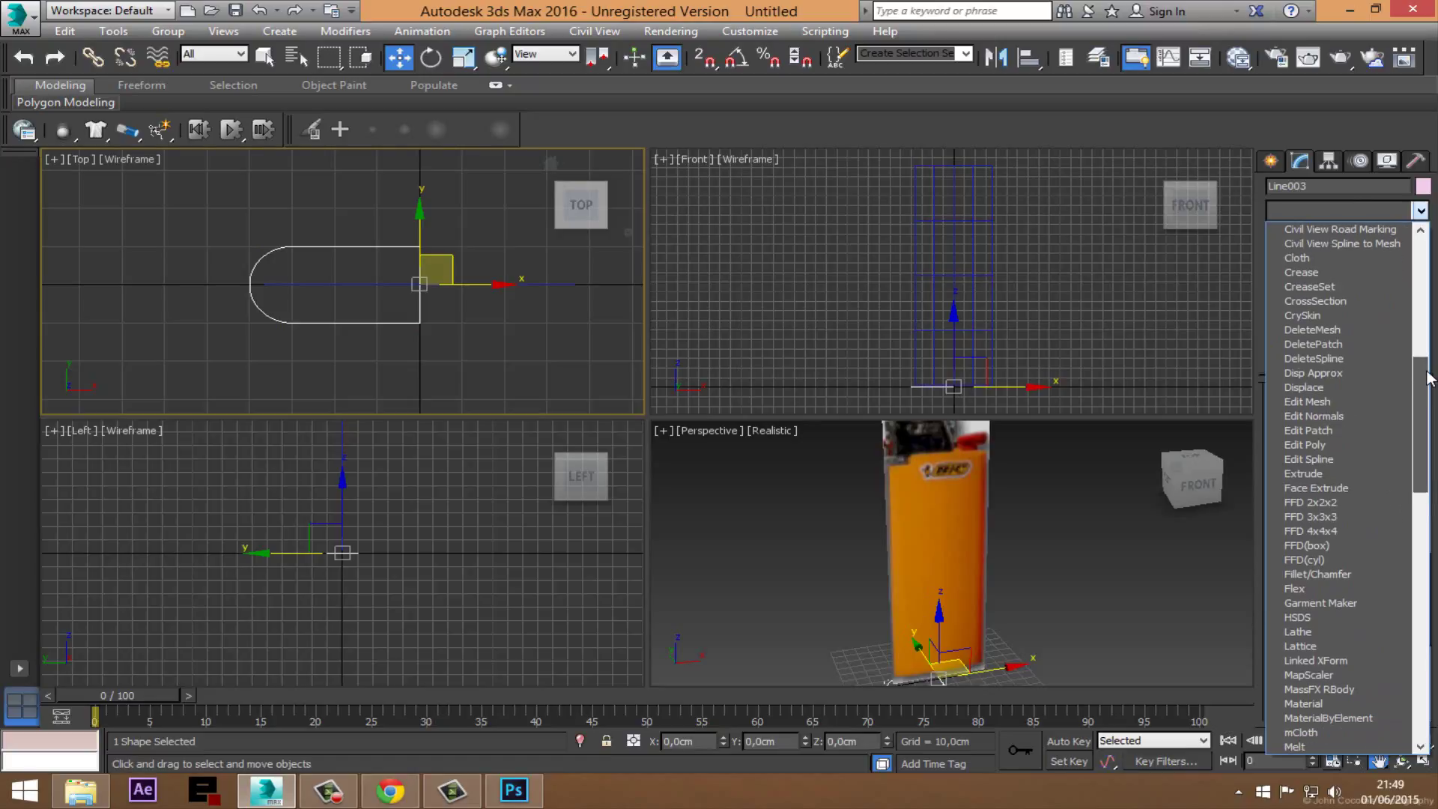
left_click(1332, 444)
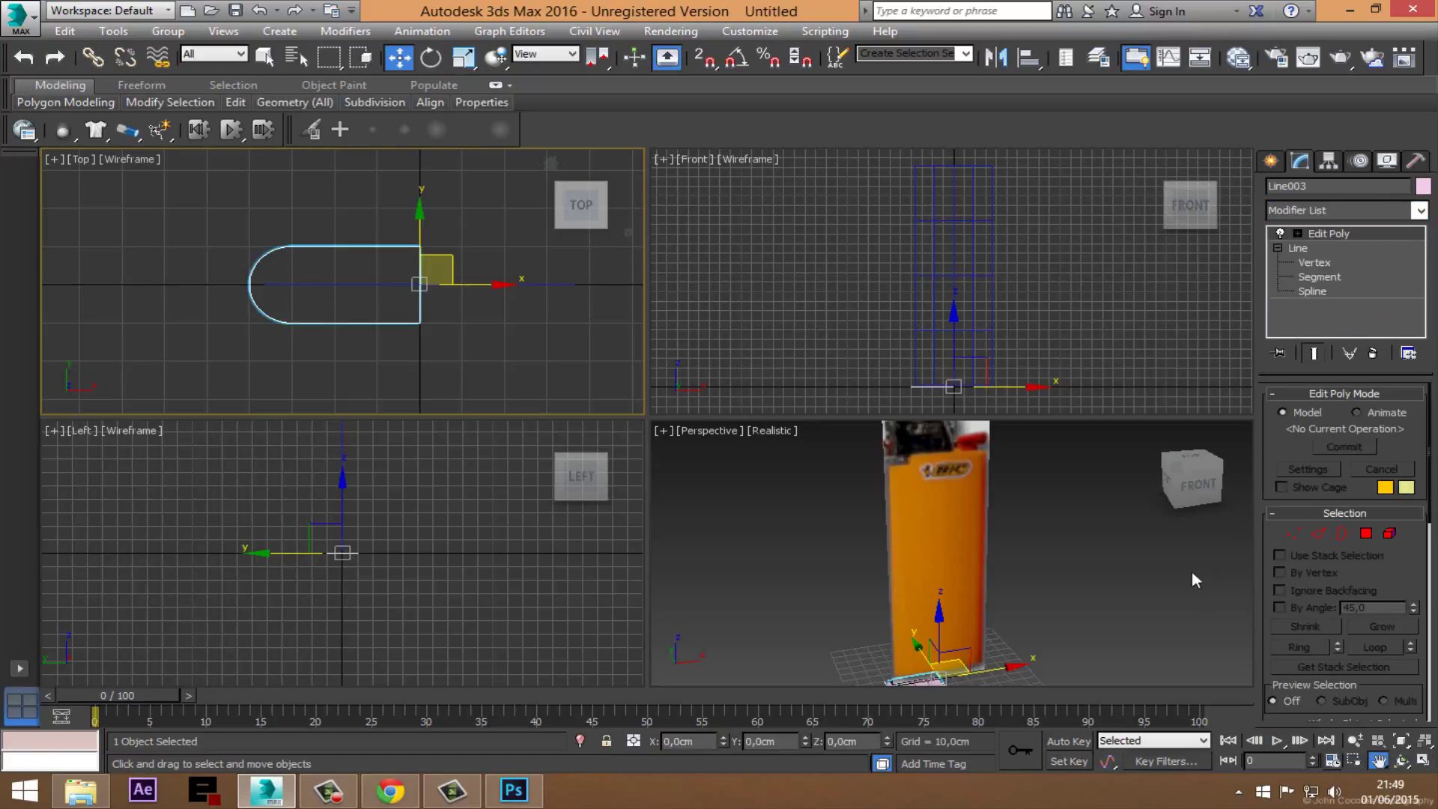
Step: Enter Polygon level and maximize the Perspective view, orbiting to look down on the base
middle_click_drag(1086, 601, 1048, 593)
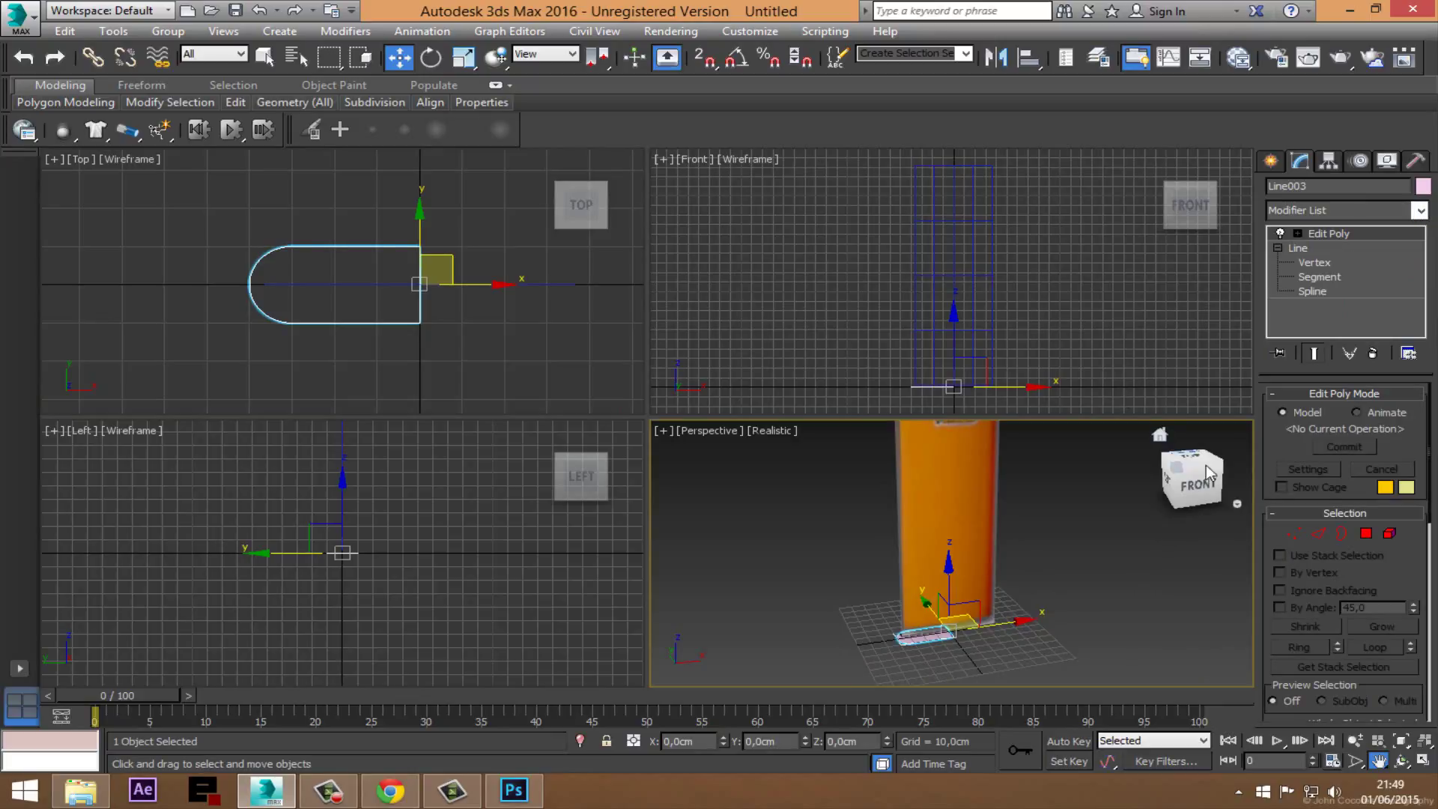
left_click(1366, 533)
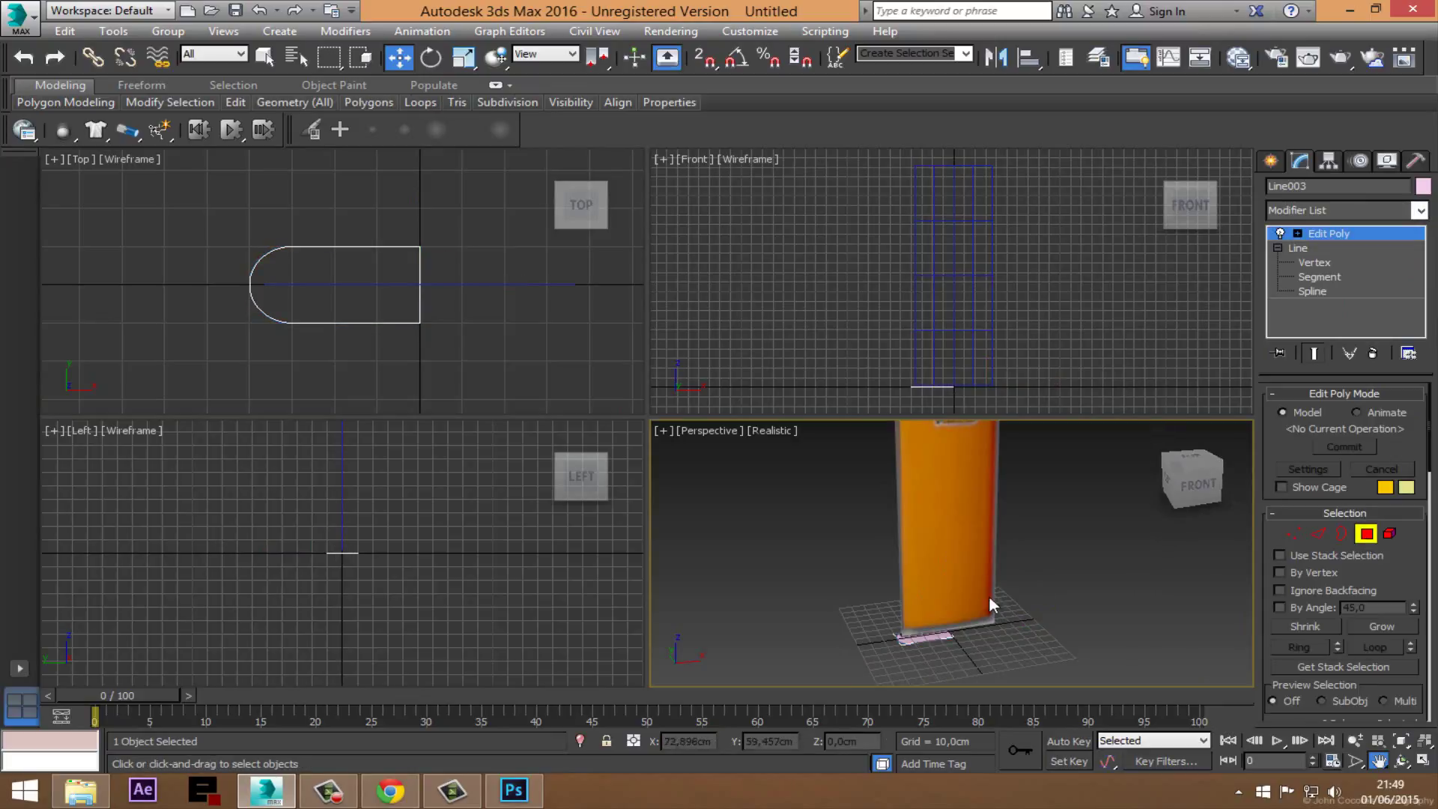
left_click(1422, 762)
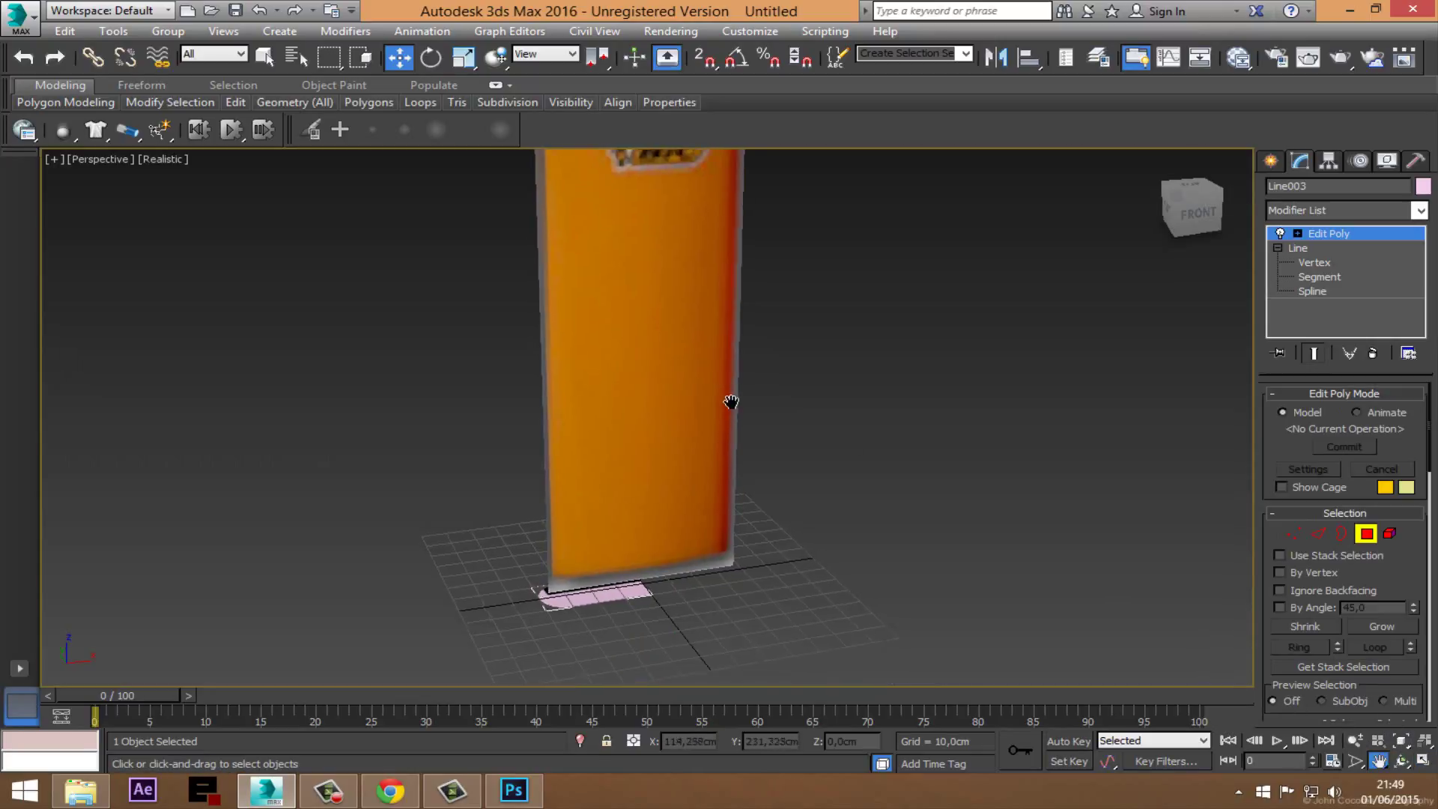
left_click_drag(730, 402, 746, 422)
left_click(1402, 761)
left_click_drag(674, 474, 700, 545)
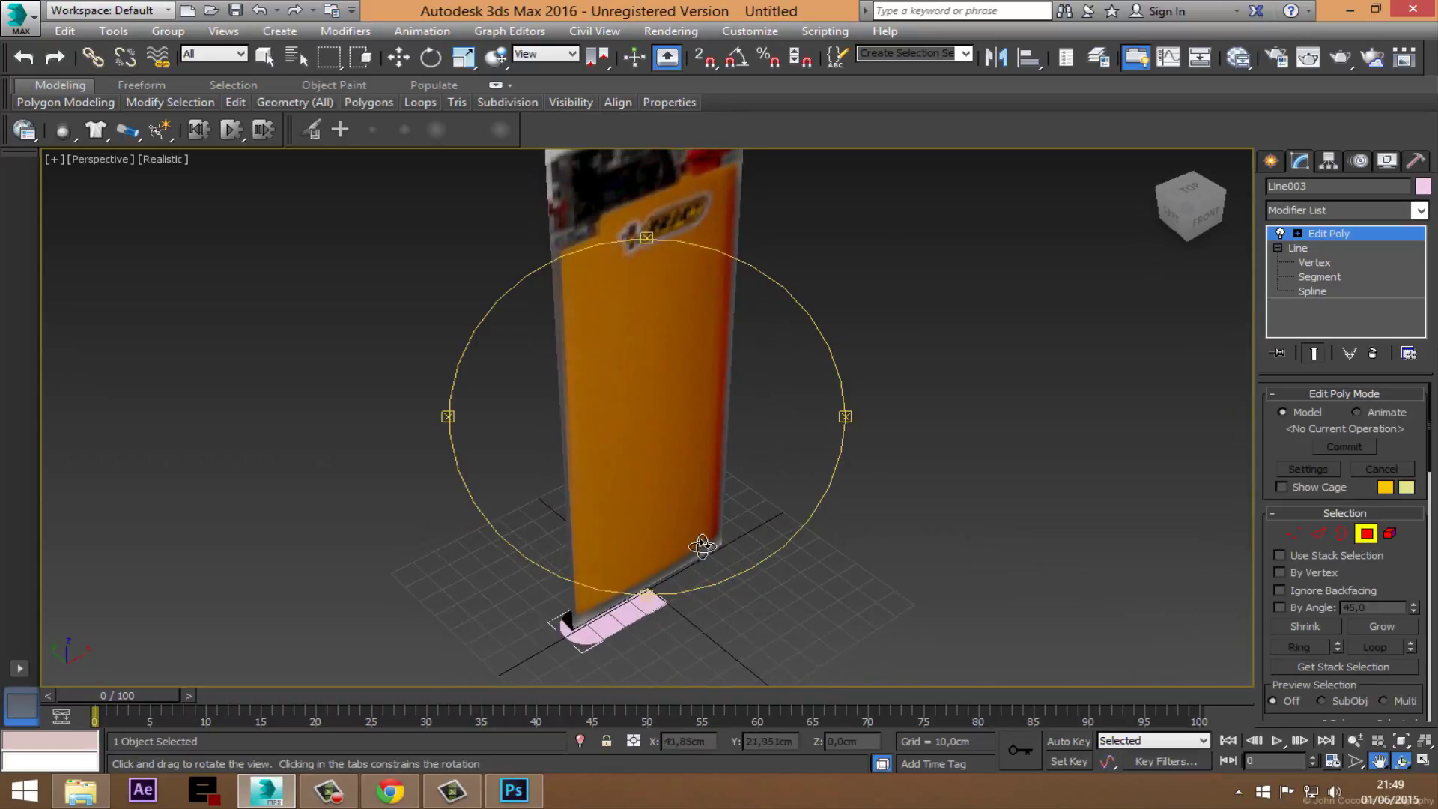
right_click(641, 629)
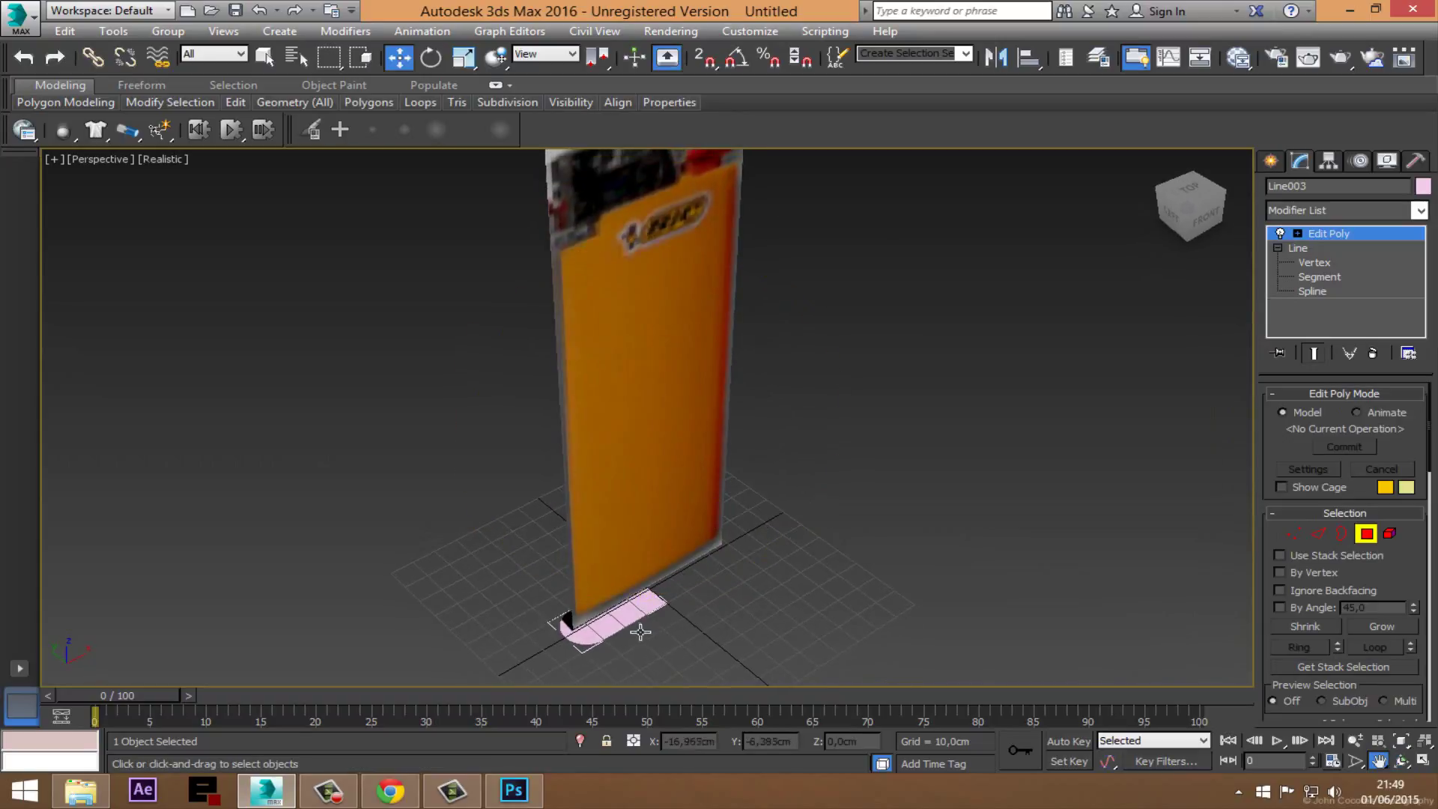
Step: Set the Perspective view to Consistent Colors shading with Edged Faces enabled
left_click(169, 161)
left_click(199, 223)
left_click(173, 160)
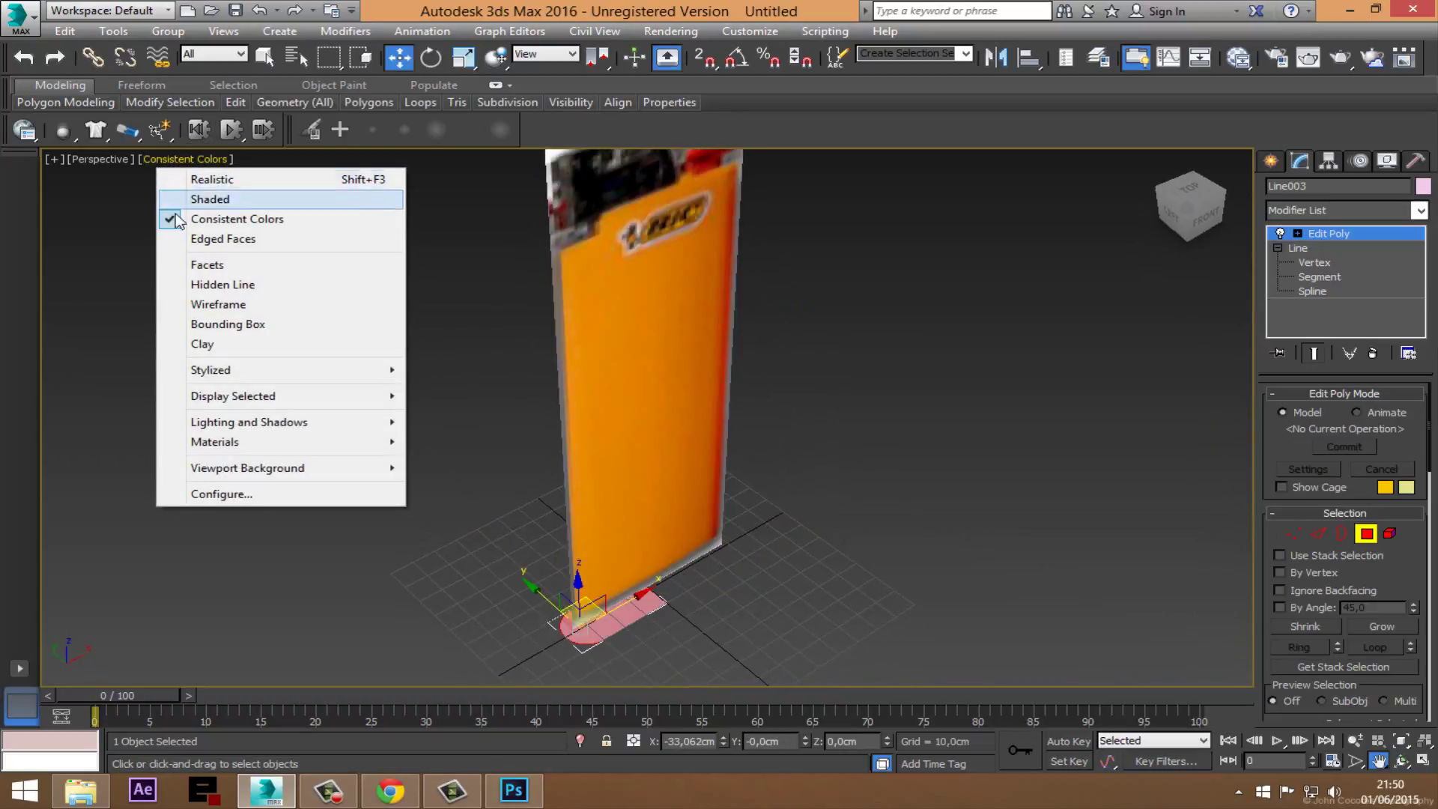
left_click(206, 238)
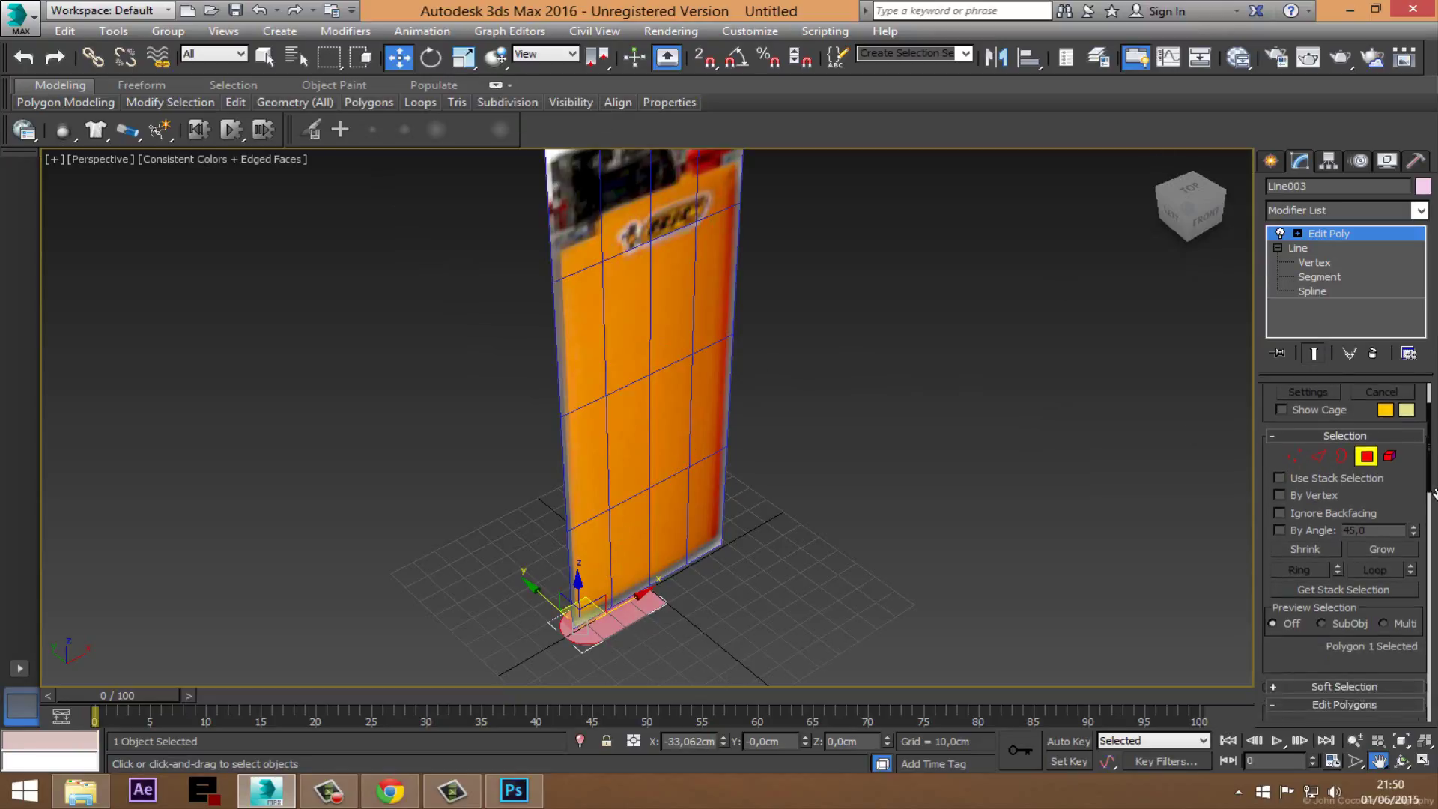
left_click_drag(1431, 593, 1422, 414)
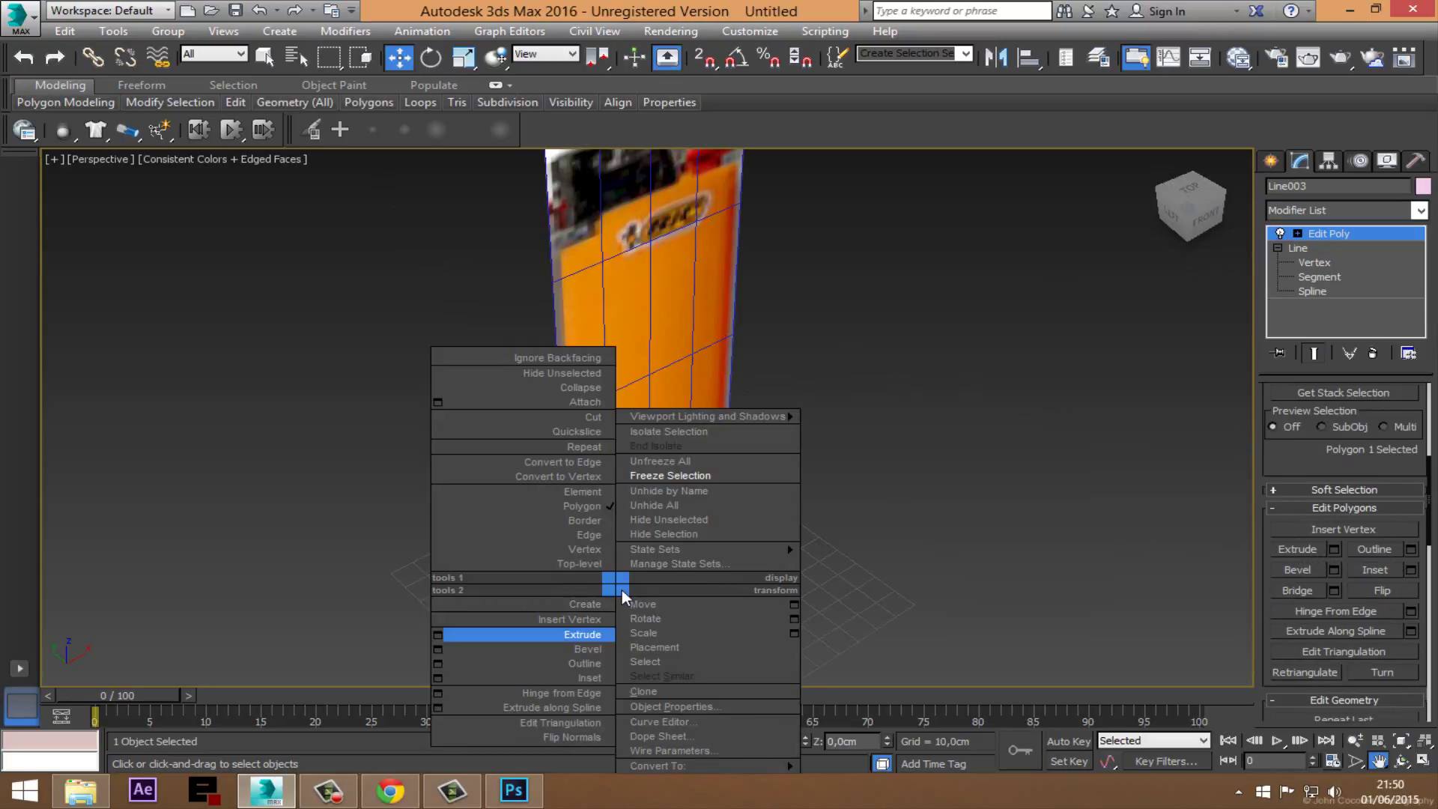
Step: Extrude the base polygon about 191.9 cm upward into the lighter body
right_click(615, 583)
left_click(438, 634)
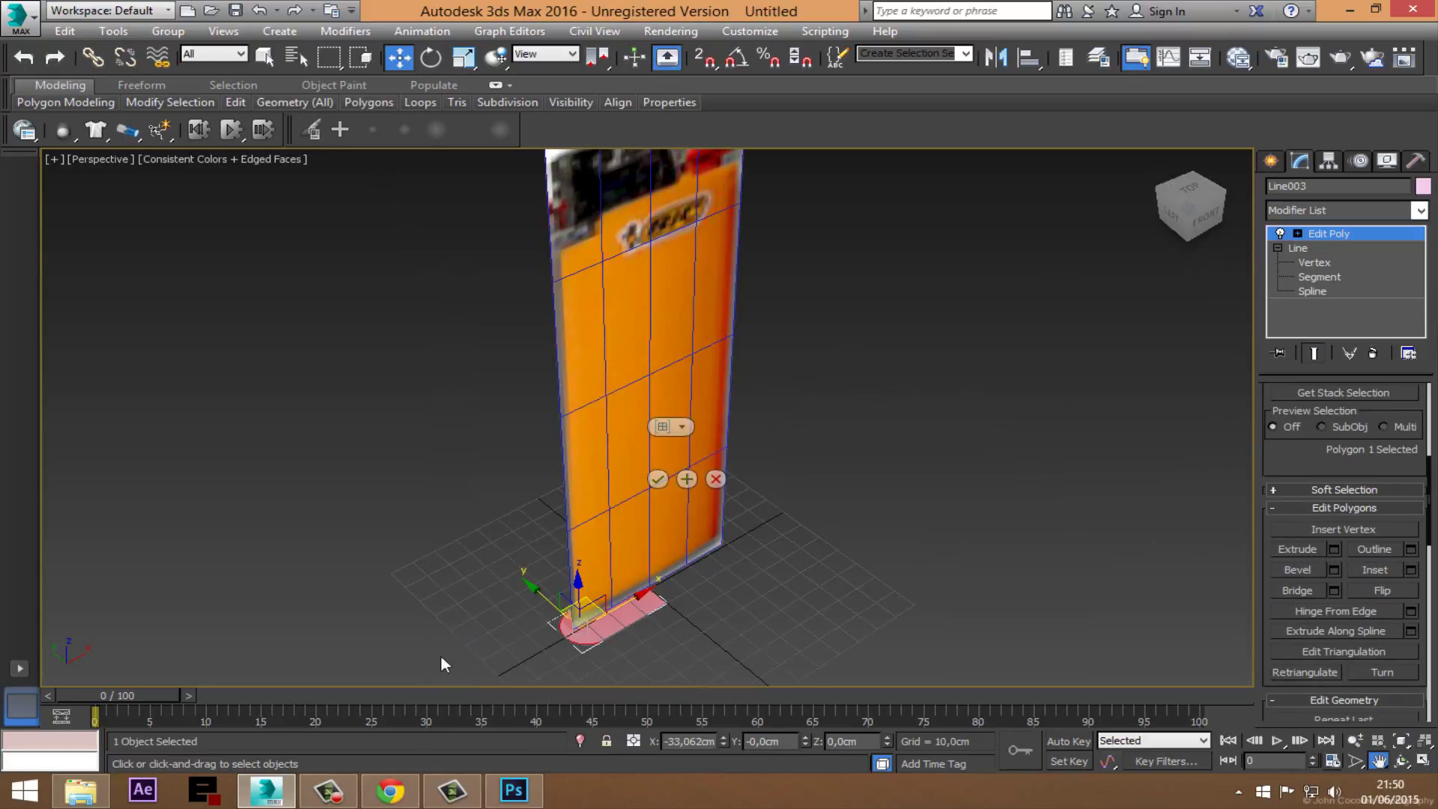
left_click_drag(675, 399, 927, 394)
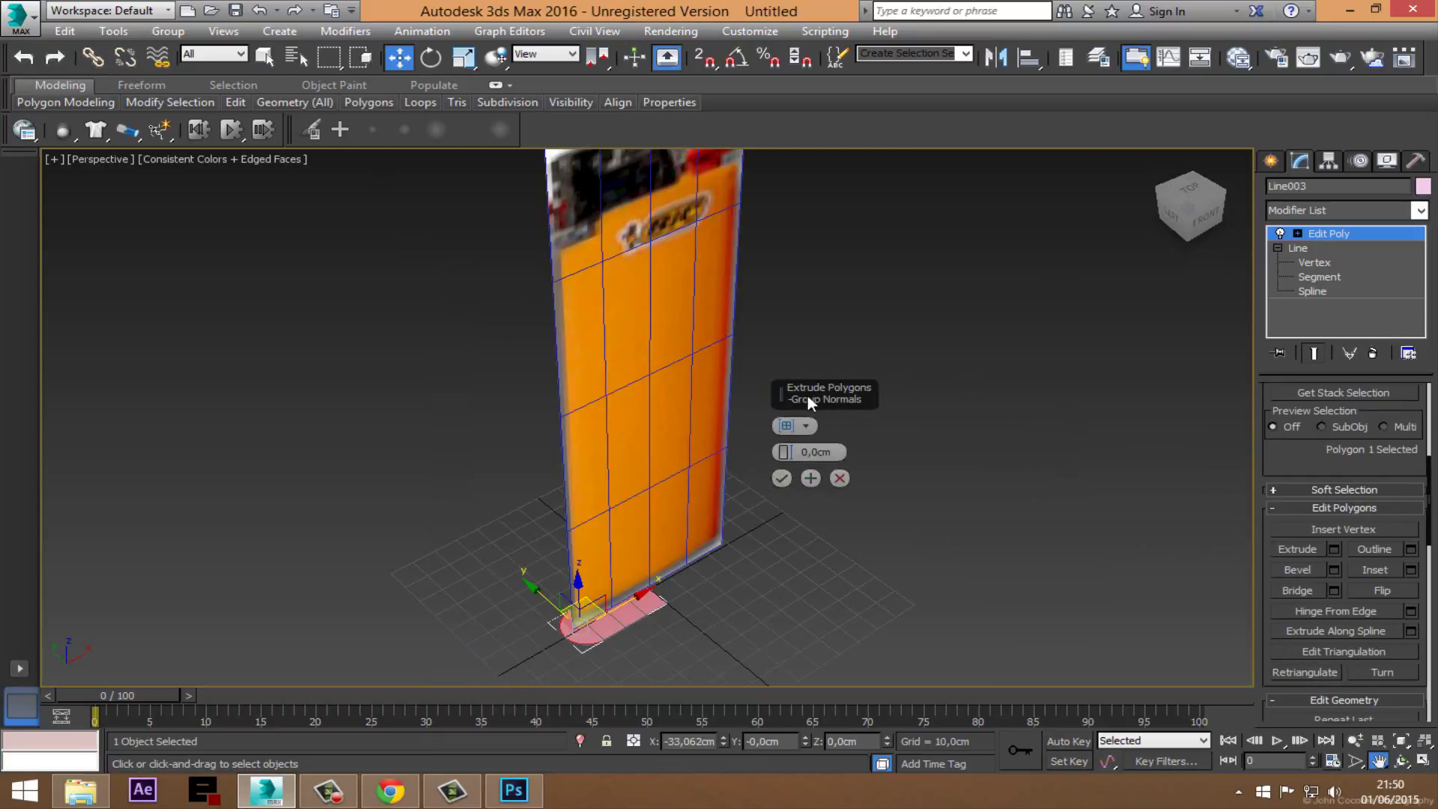
mouse_move(909, 448)
left_mouse_down()
mouse_move(1076, 776)
mouse_move(1084, 82)
mouse_move(1065, 15)
left_mouse_up()
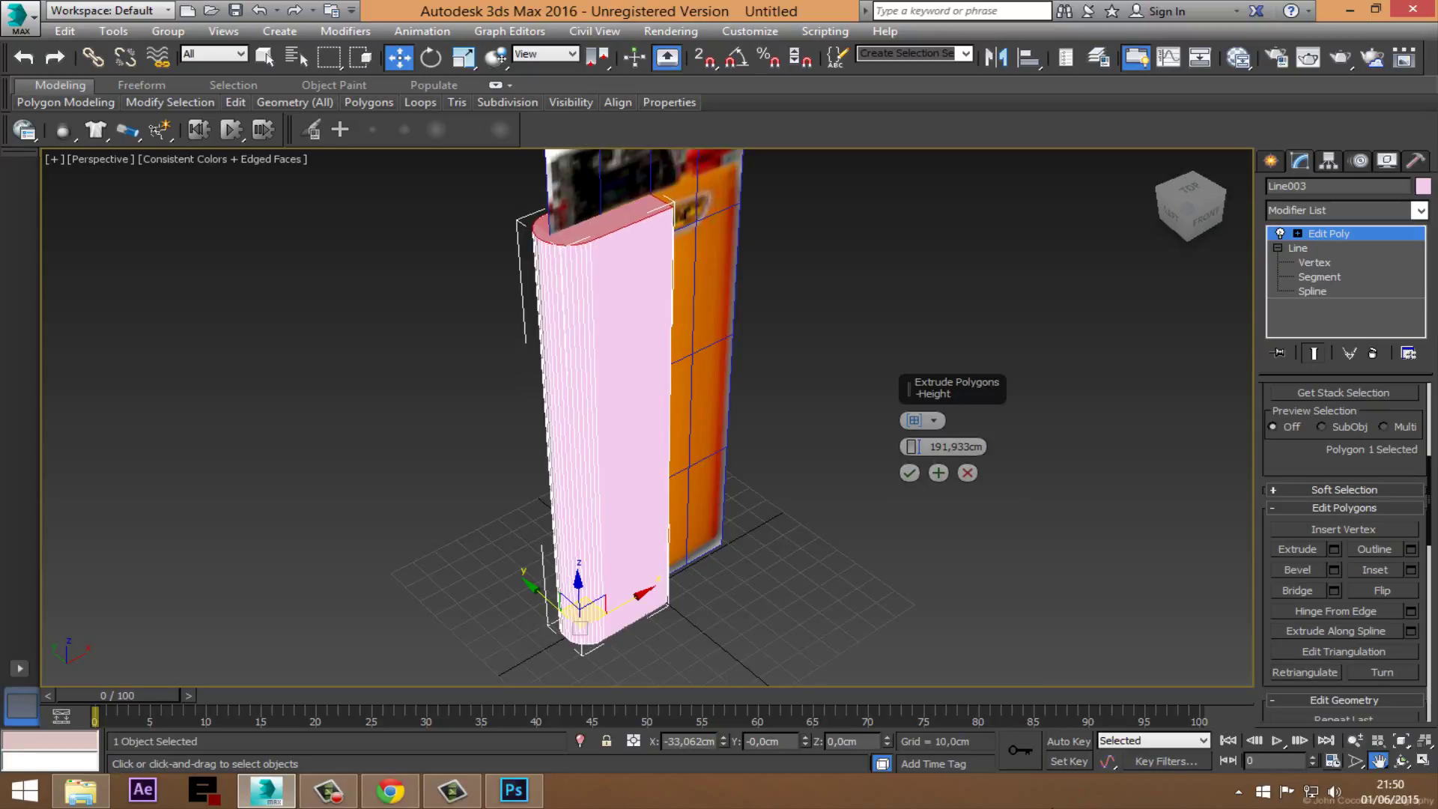
left_click(909, 473)
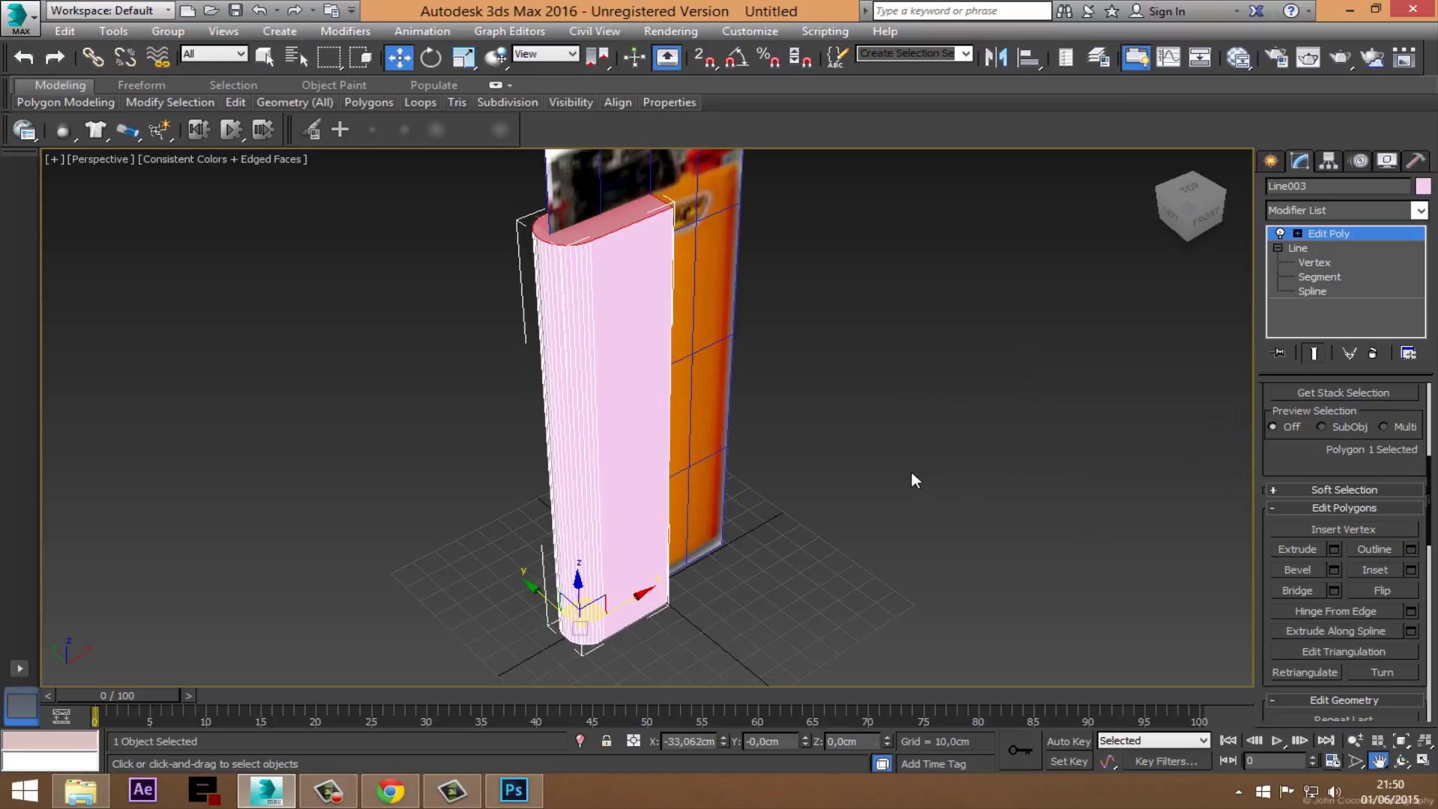
Step: Orbit around the extruded body and exit Polygon level to edit the whole object
left_click(1379, 760)
left_click(1400, 760)
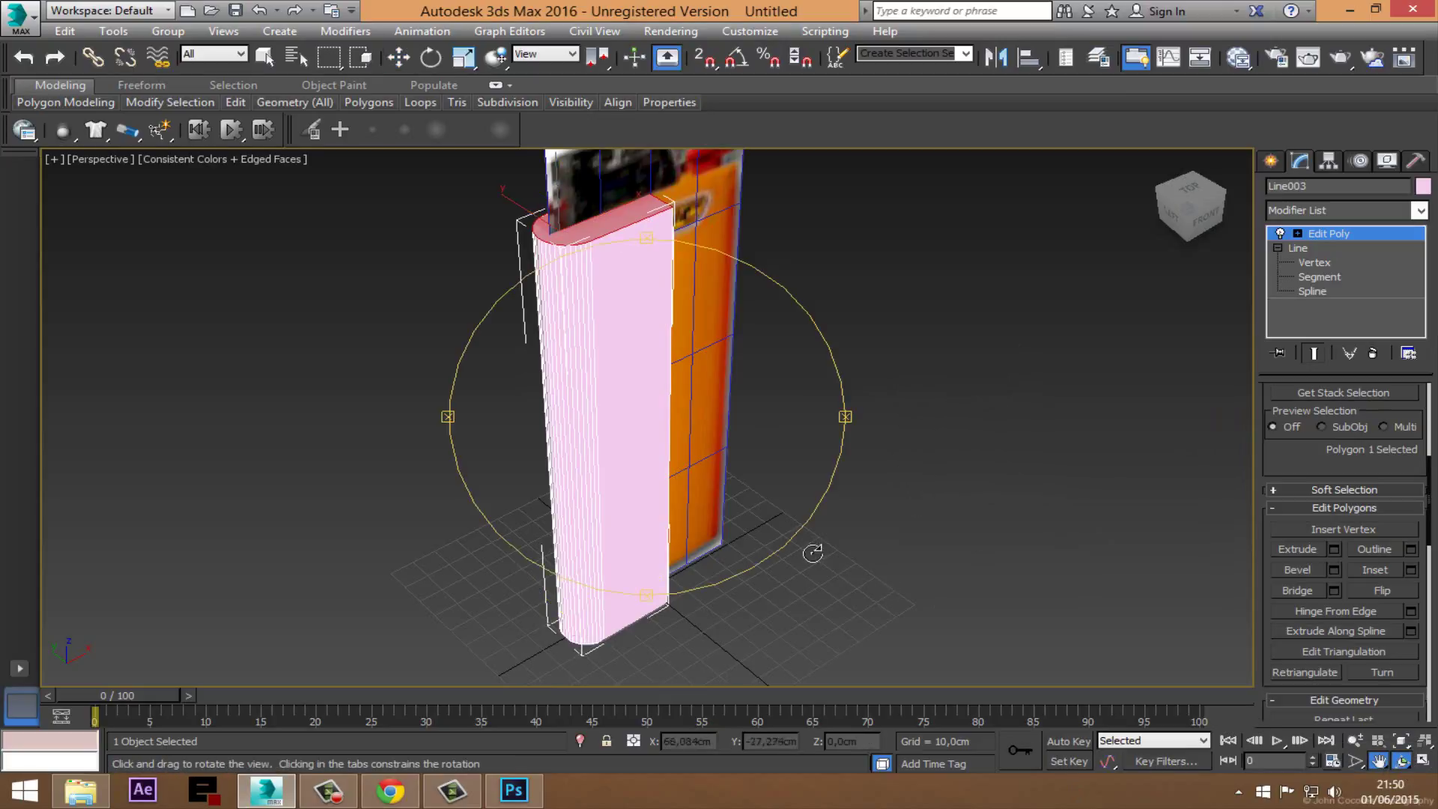
left_click_drag(814, 552, 539, 481)
key("w")
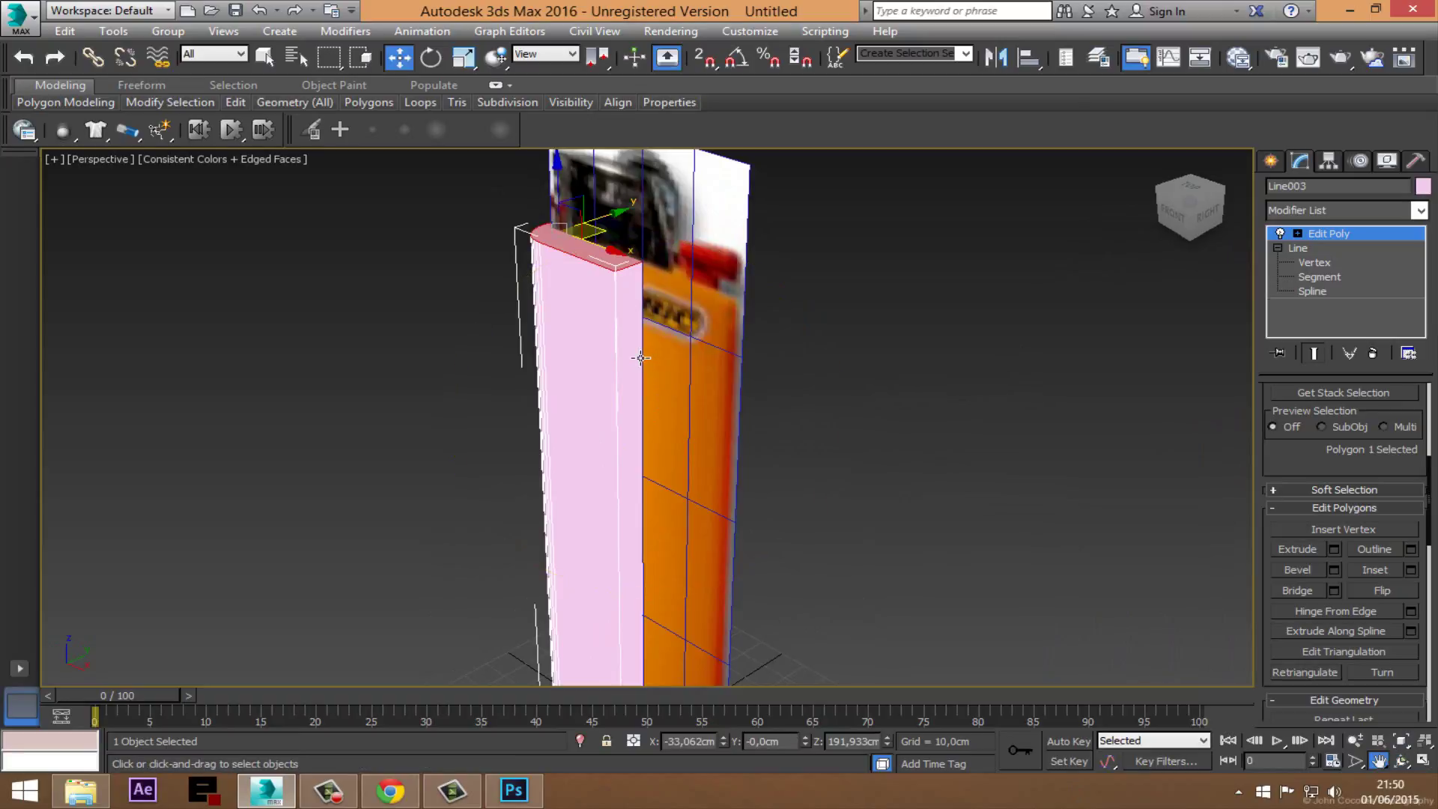
middle_click_drag(811, 490, 792, 427)
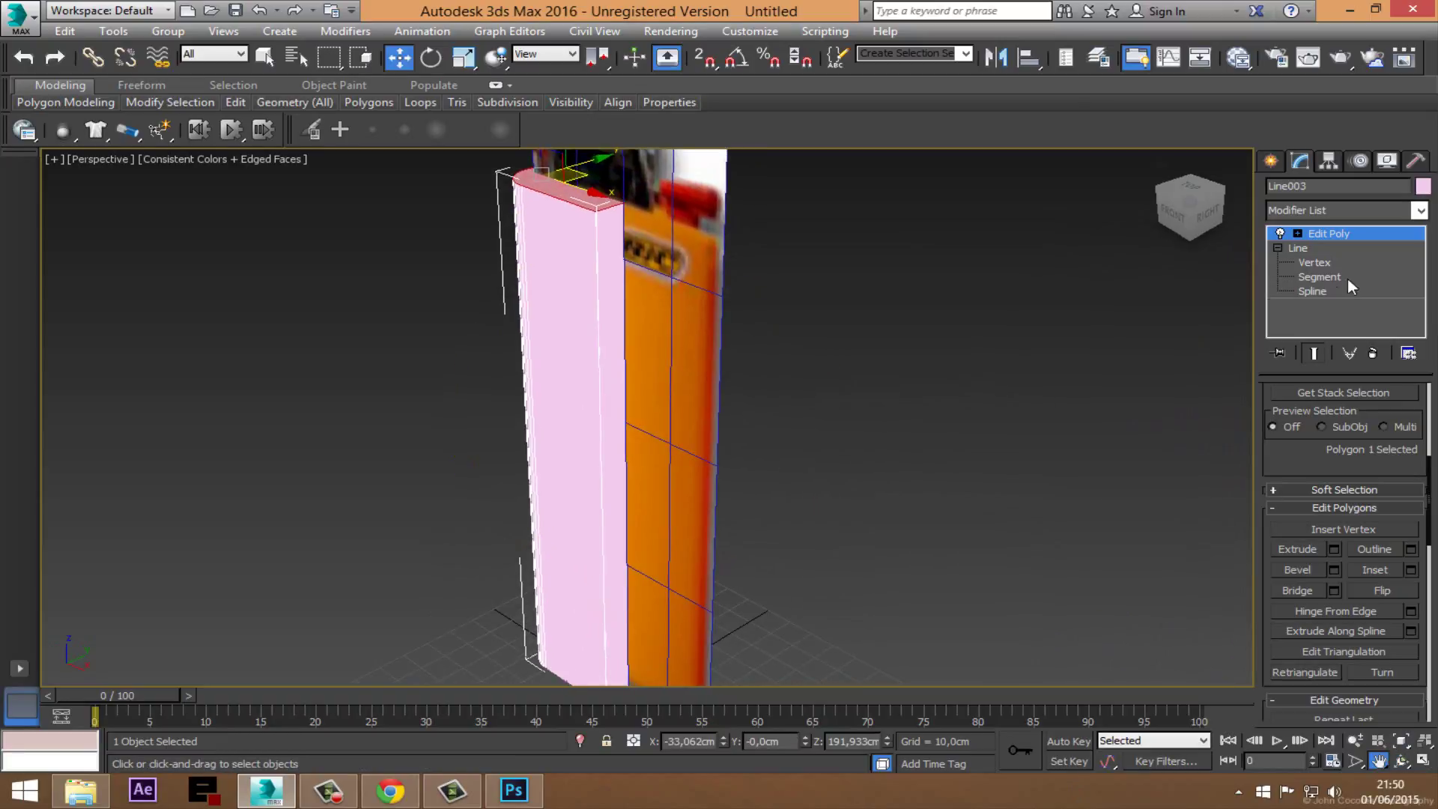
left_click(1326, 235)
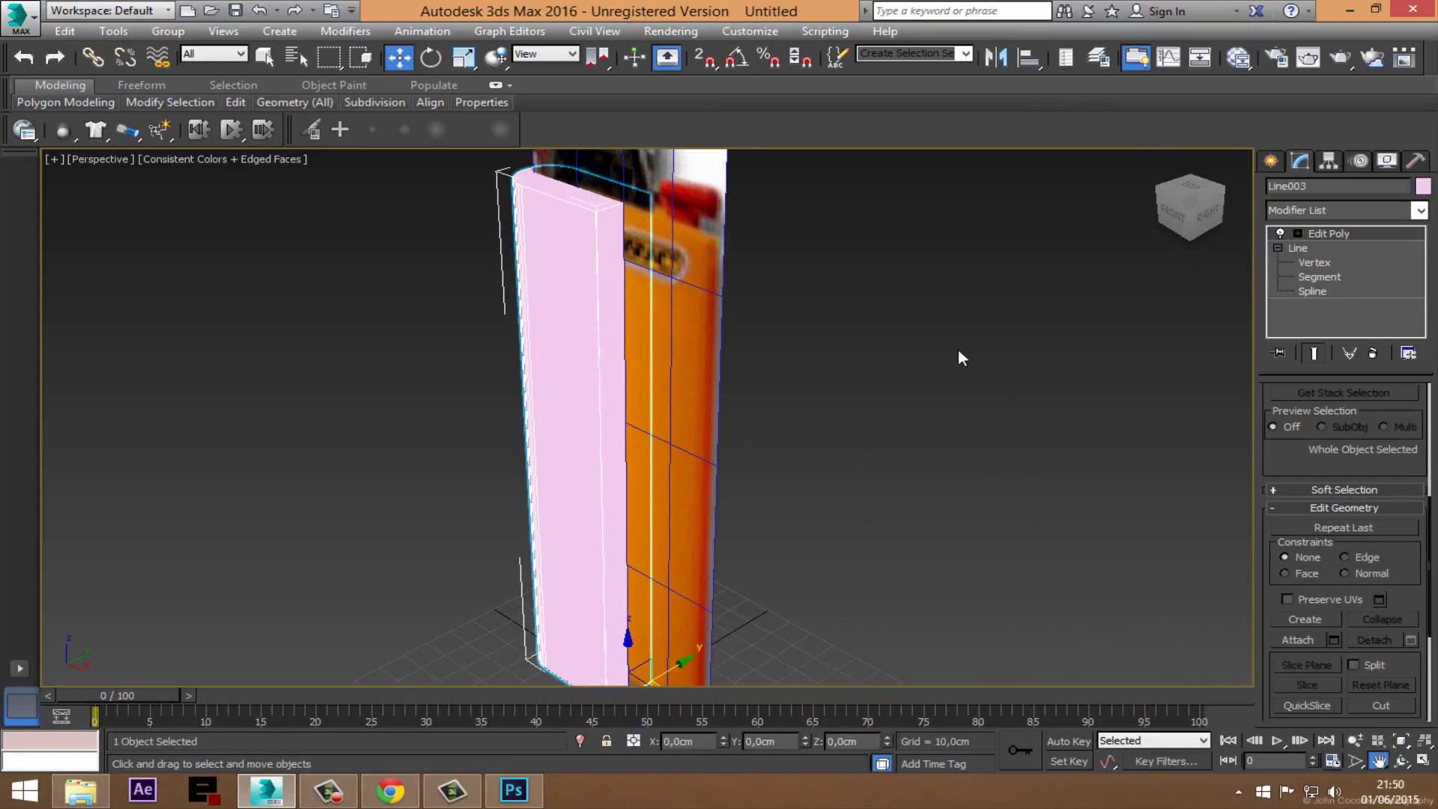
Step: Switch to the four-viewport layout and back to a maximized Perspective view
left_click(961, 358)
left_click(587, 311)
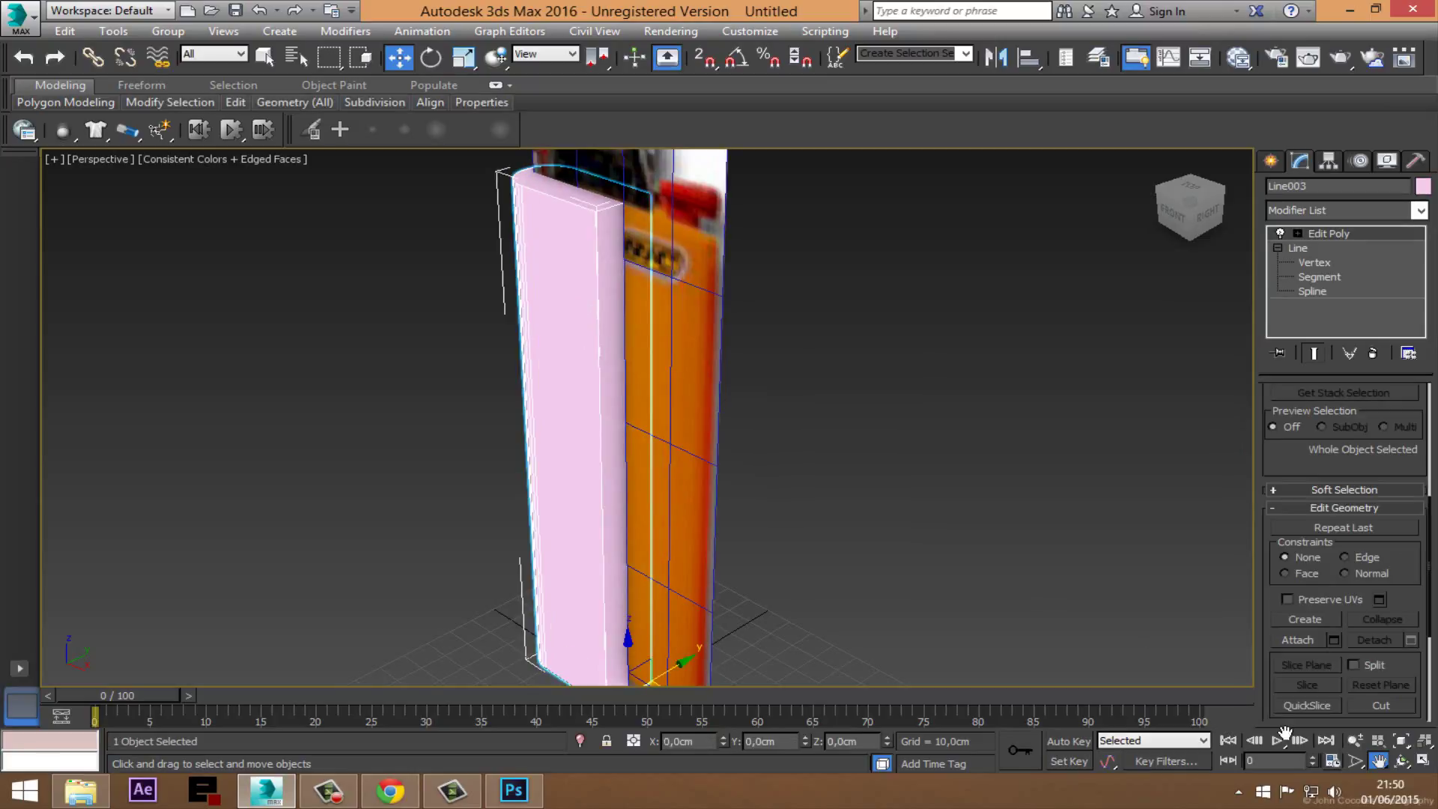
middle_click_drag(775, 576, 954, 625)
left_click(1422, 762)
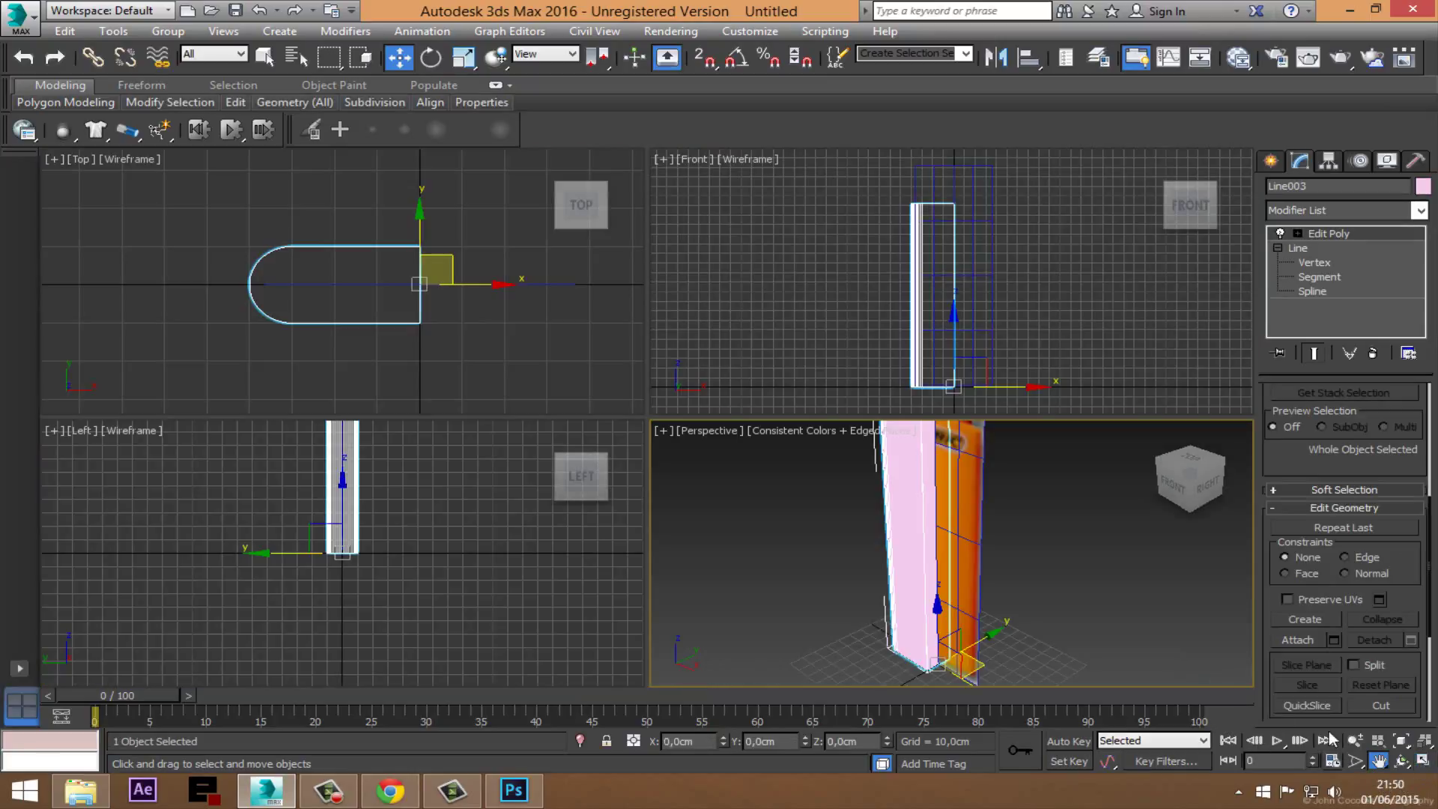
middle_click_drag(355, 360, 356, 374)
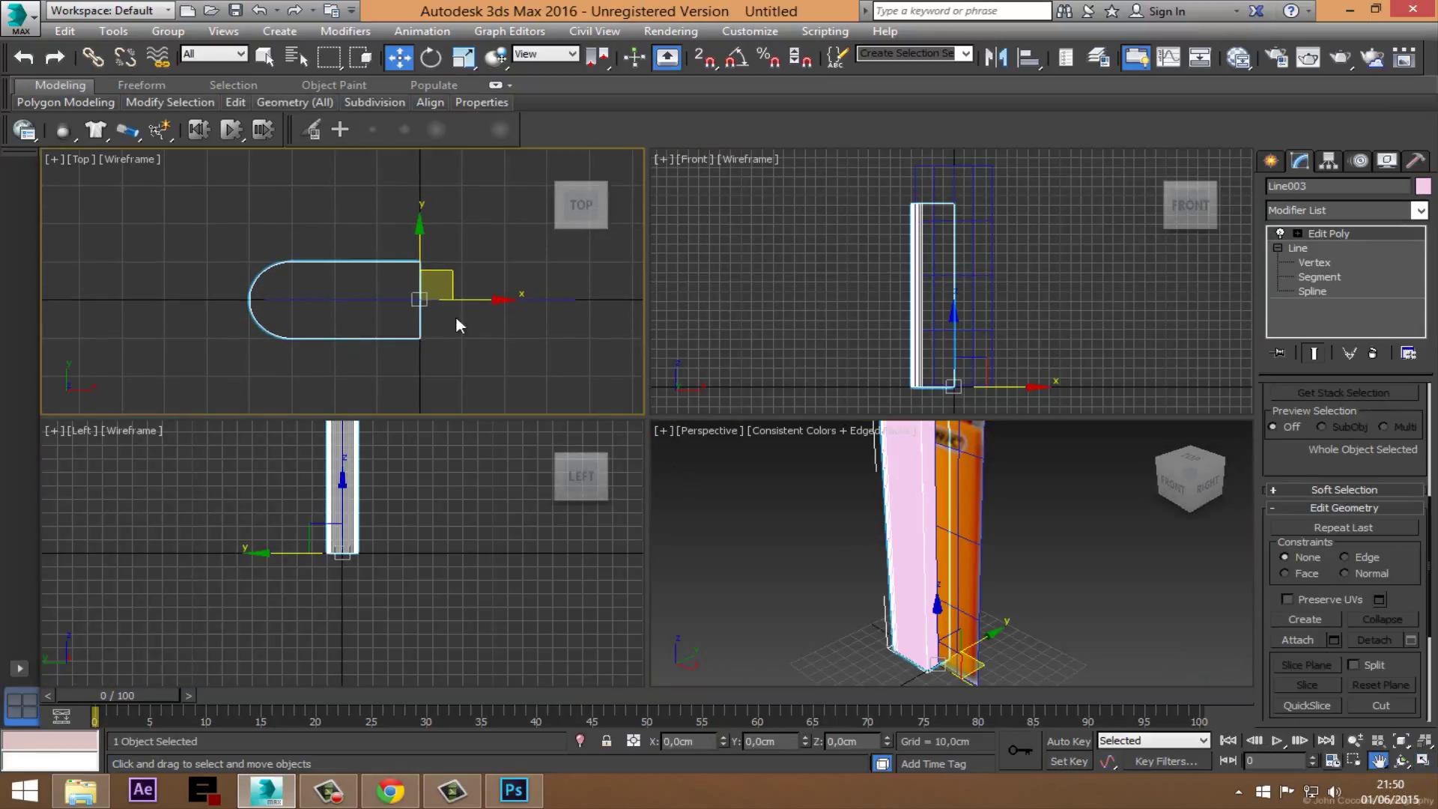
middle_click_drag(943, 524, 945, 569)
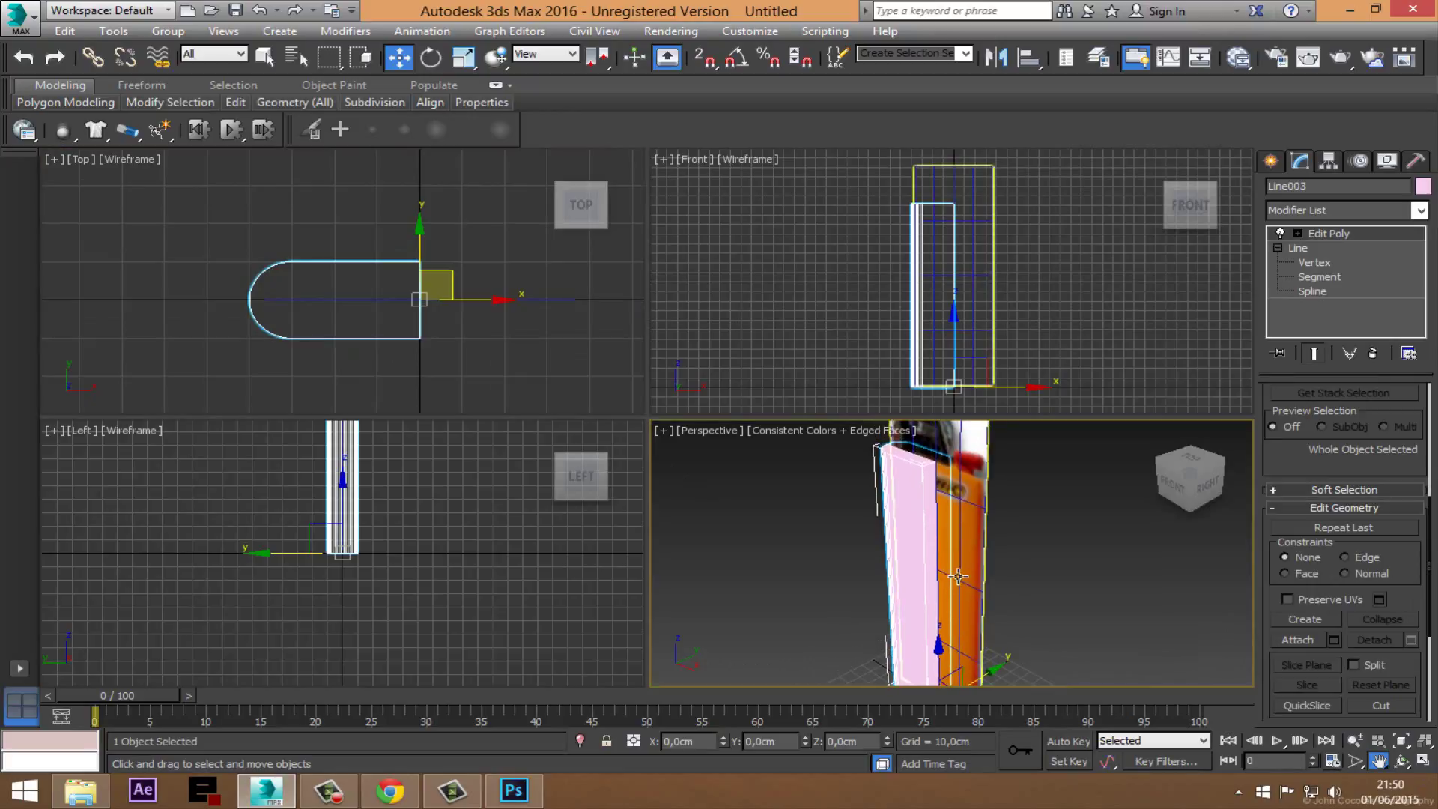
left_click(1422, 762)
scroll(671, 369, "down", 2)
scroll(671, 369, "down", 3)
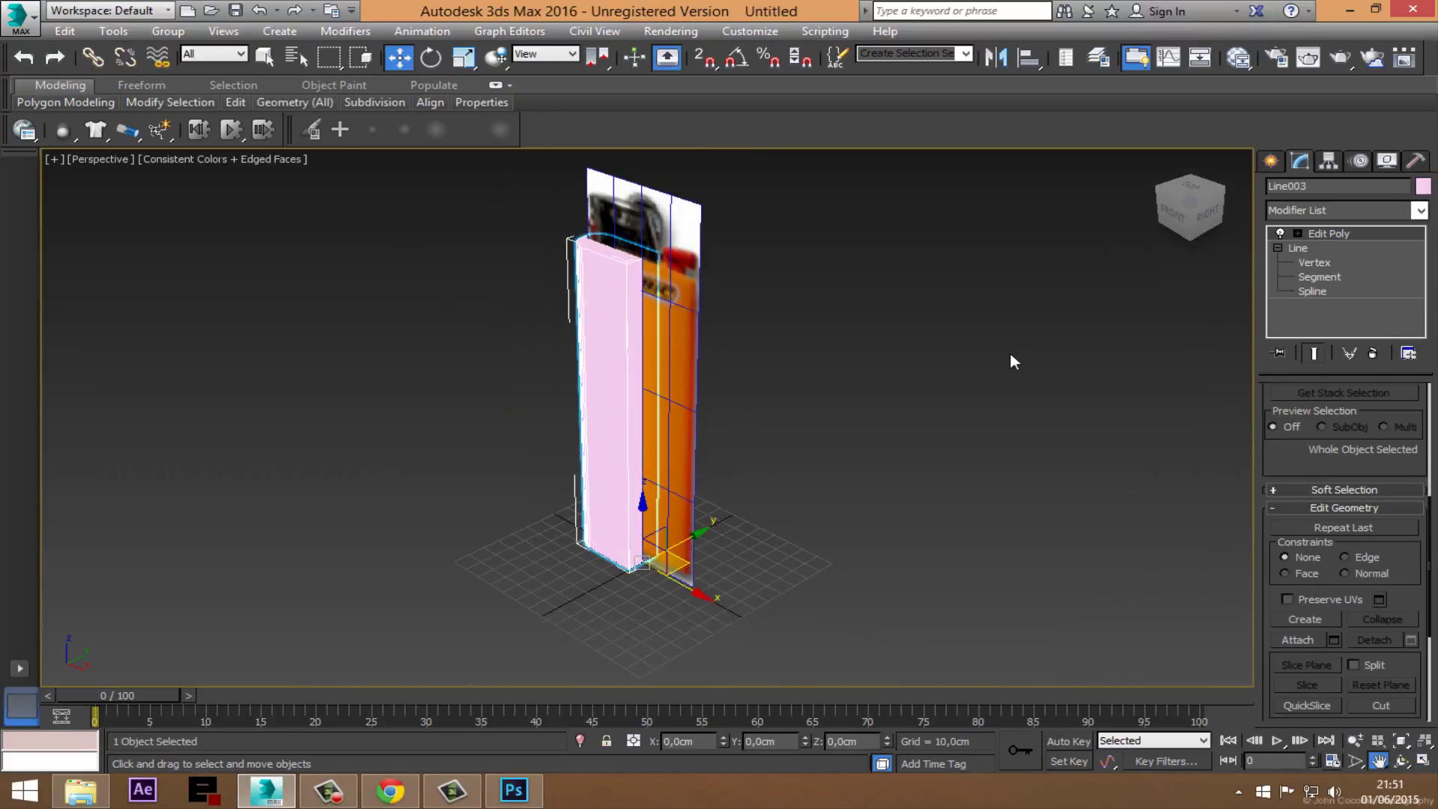
Step: Add a Symmetry modifier mirroring across the X axis with Flip
left_click(1419, 210)
scroll(1340, 487, "down", 10)
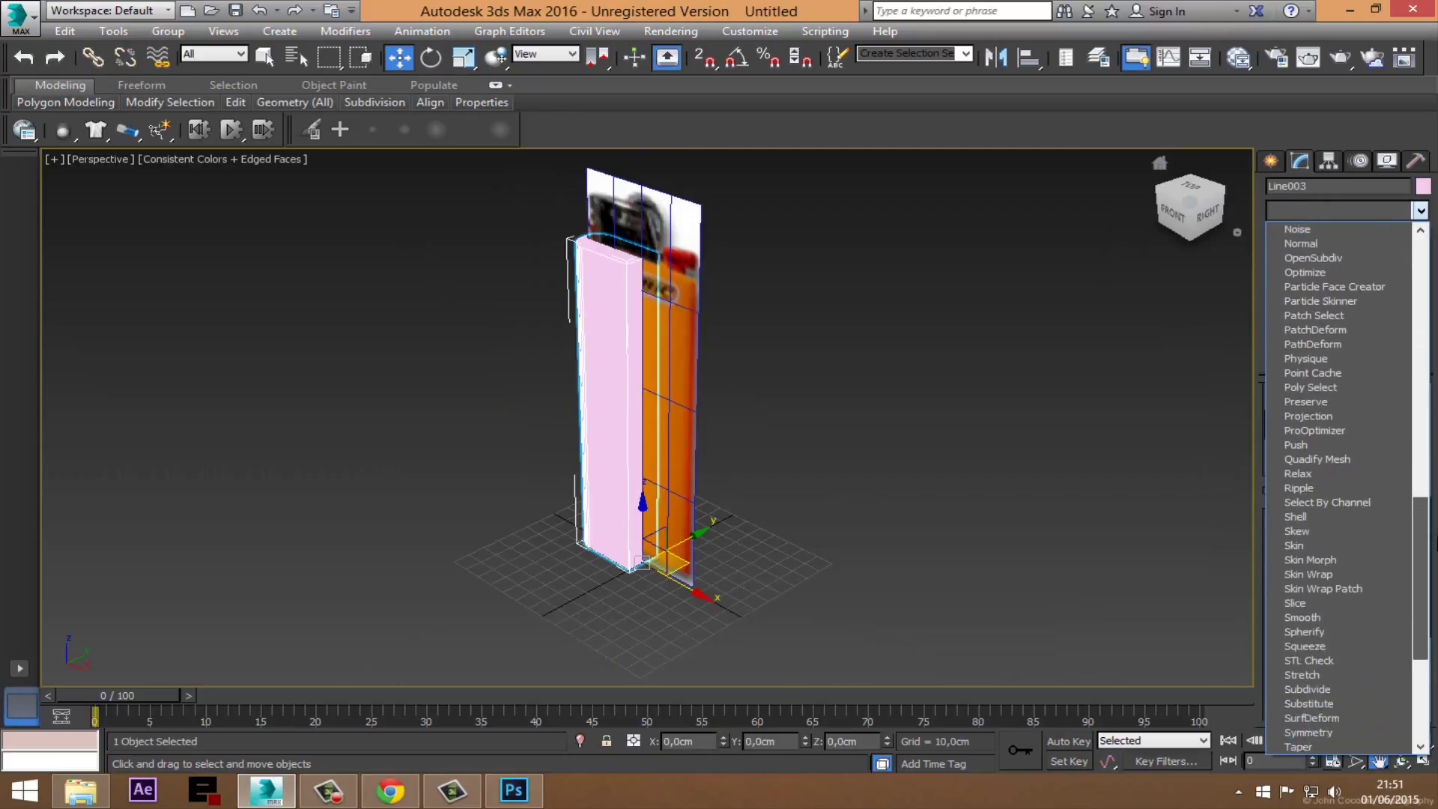
scroll(1332, 581, "down", 1)
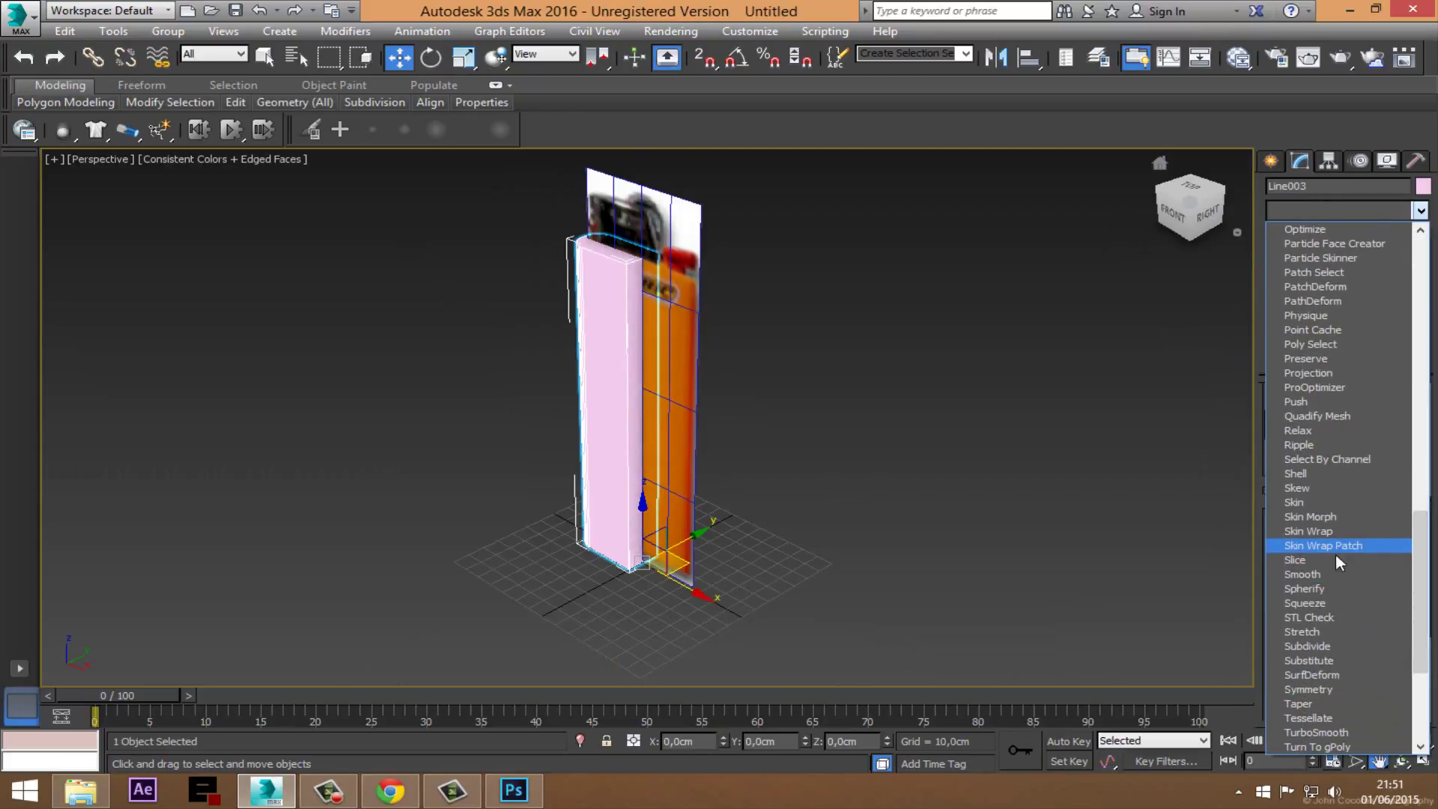
left_click(1333, 688)
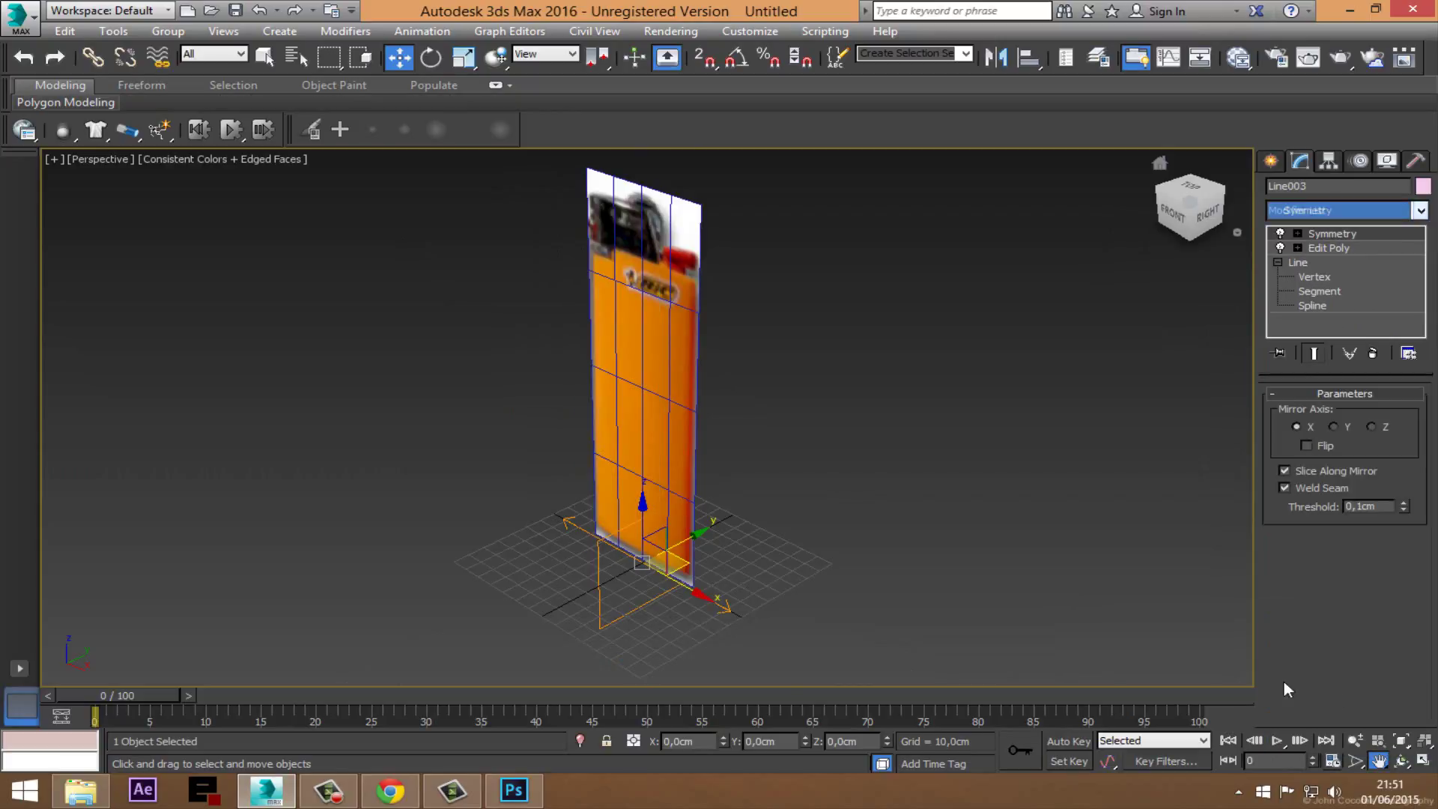
left_click(1333, 427)
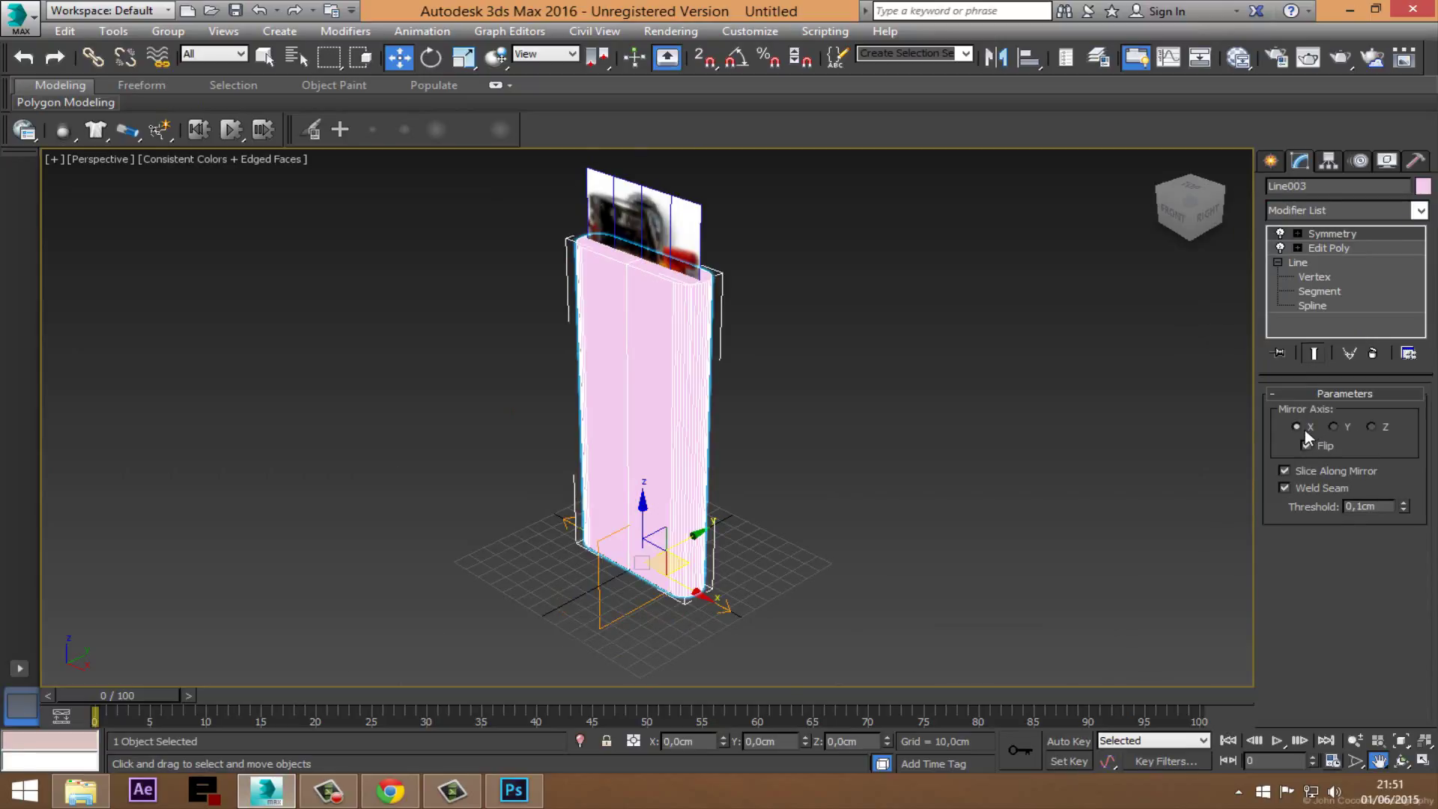
left_click(1304, 428)
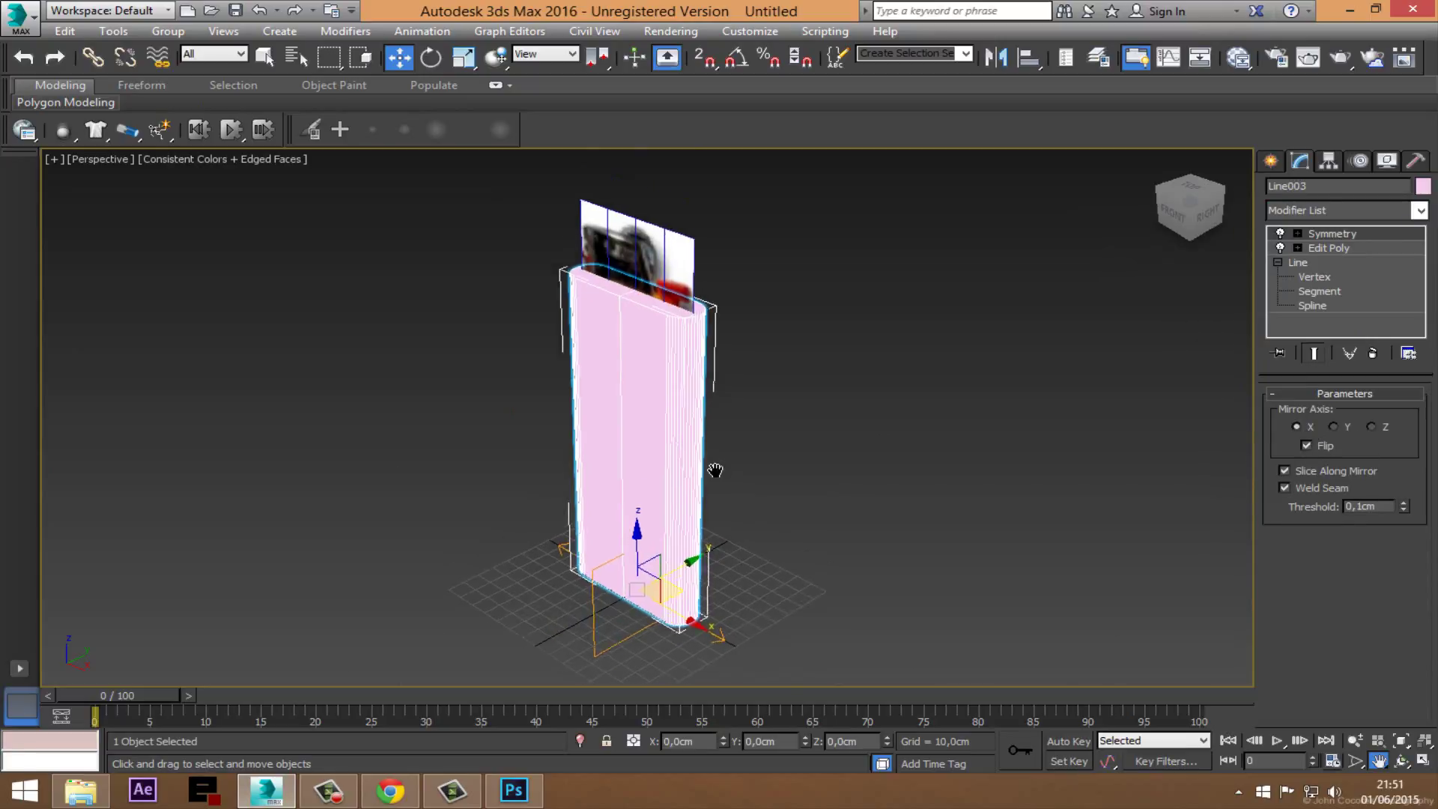
Step: Orbit to inspect the mirrored body, then return to four viewports with Top active
left_click(1401, 760)
mouse_move(588, 482)
left_mouse_down()
mouse_move(723, 491)
mouse_move(677, 487)
mouse_move(699, 500)
mouse_move(687, 503)
mouse_move(786, 523)
left_mouse_up()
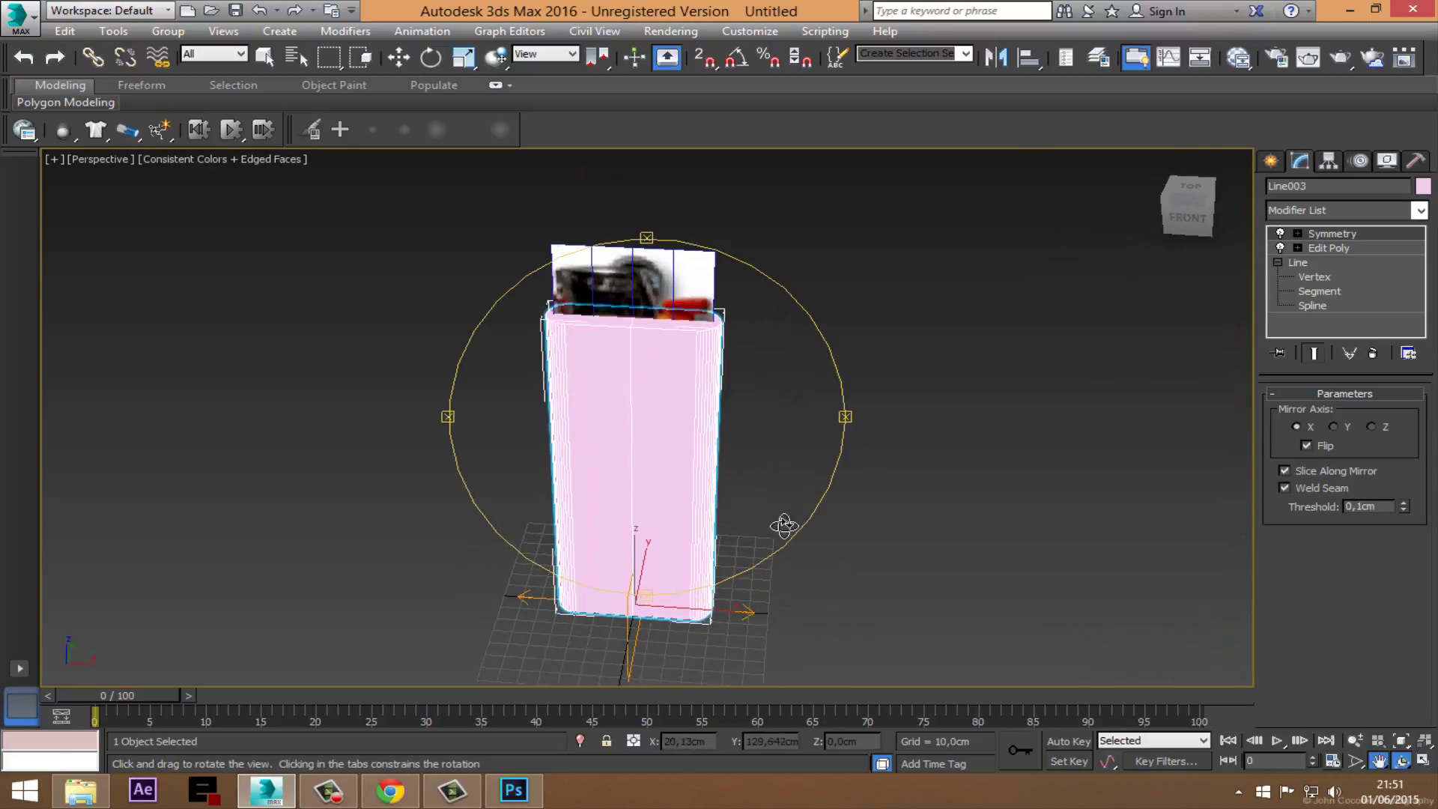
left_click(1423, 760)
left_click(382, 334)
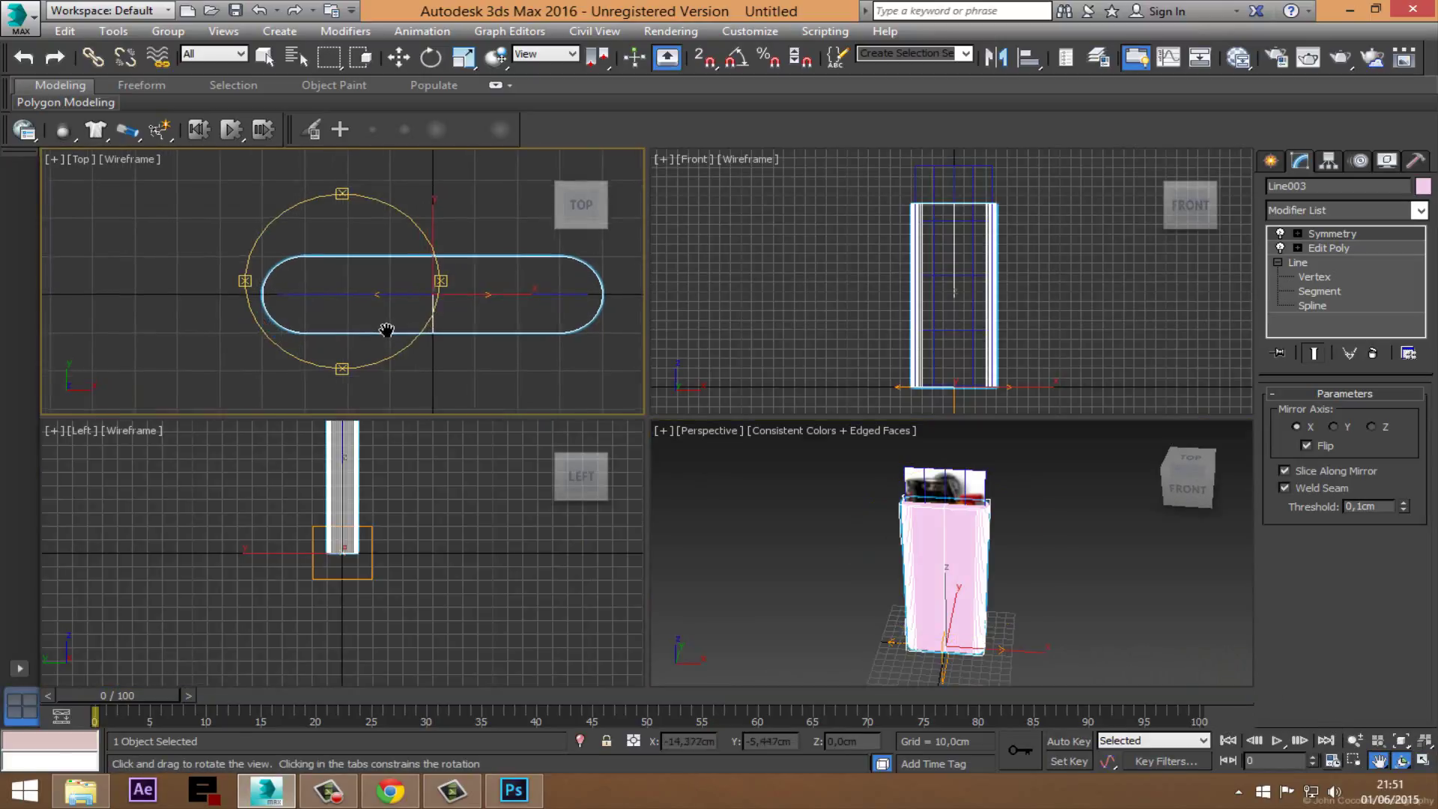
Step: Select the rounded-end vertices, exit Vertex level and switch the Symmetry modifier off
left_click(1297, 248)
left_click(1334, 262)
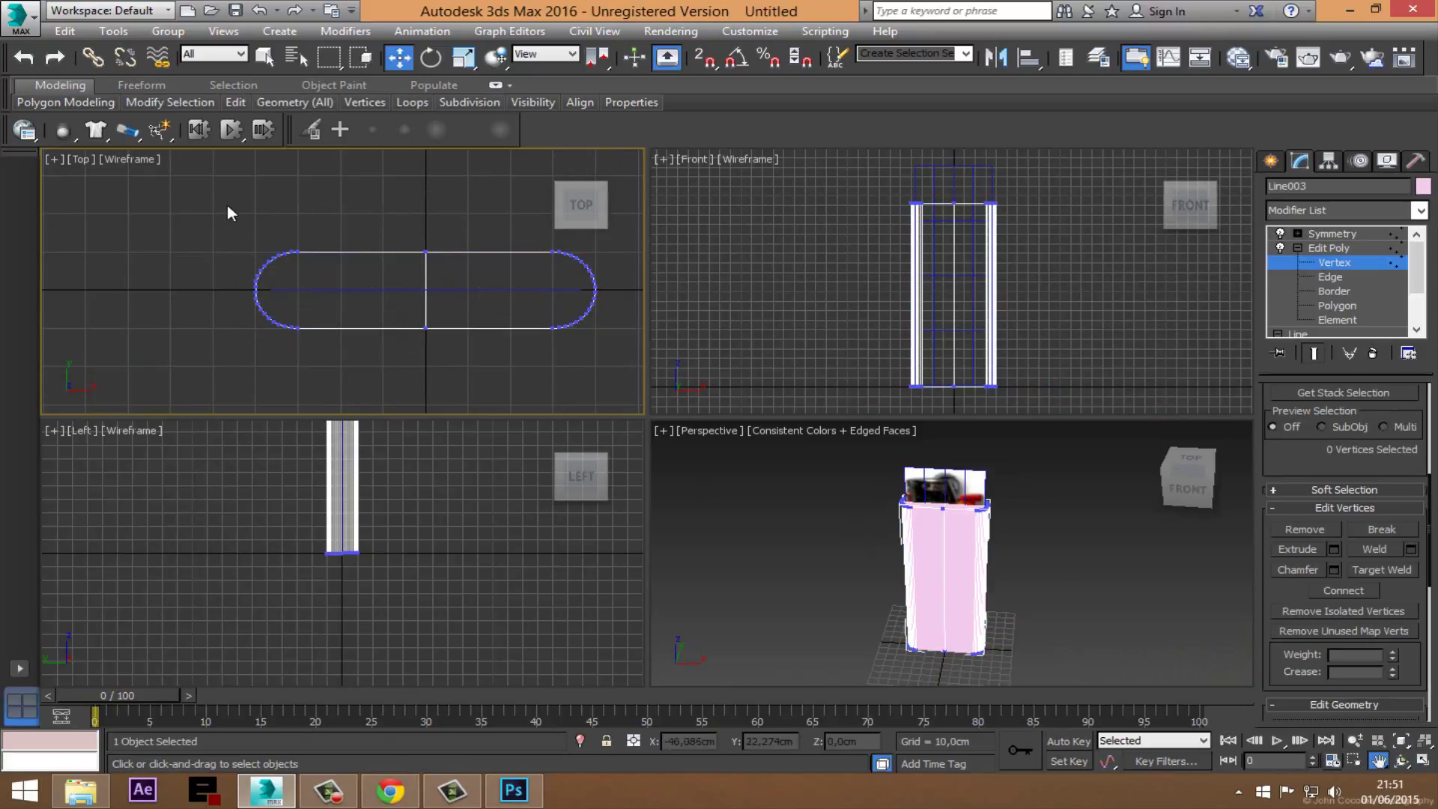
mouse_move(215, 201)
left_mouse_down()
mouse_move(348, 344)
mouse_move(392, 313)
mouse_move(365, 314)
left_mouse_up()
key("w")
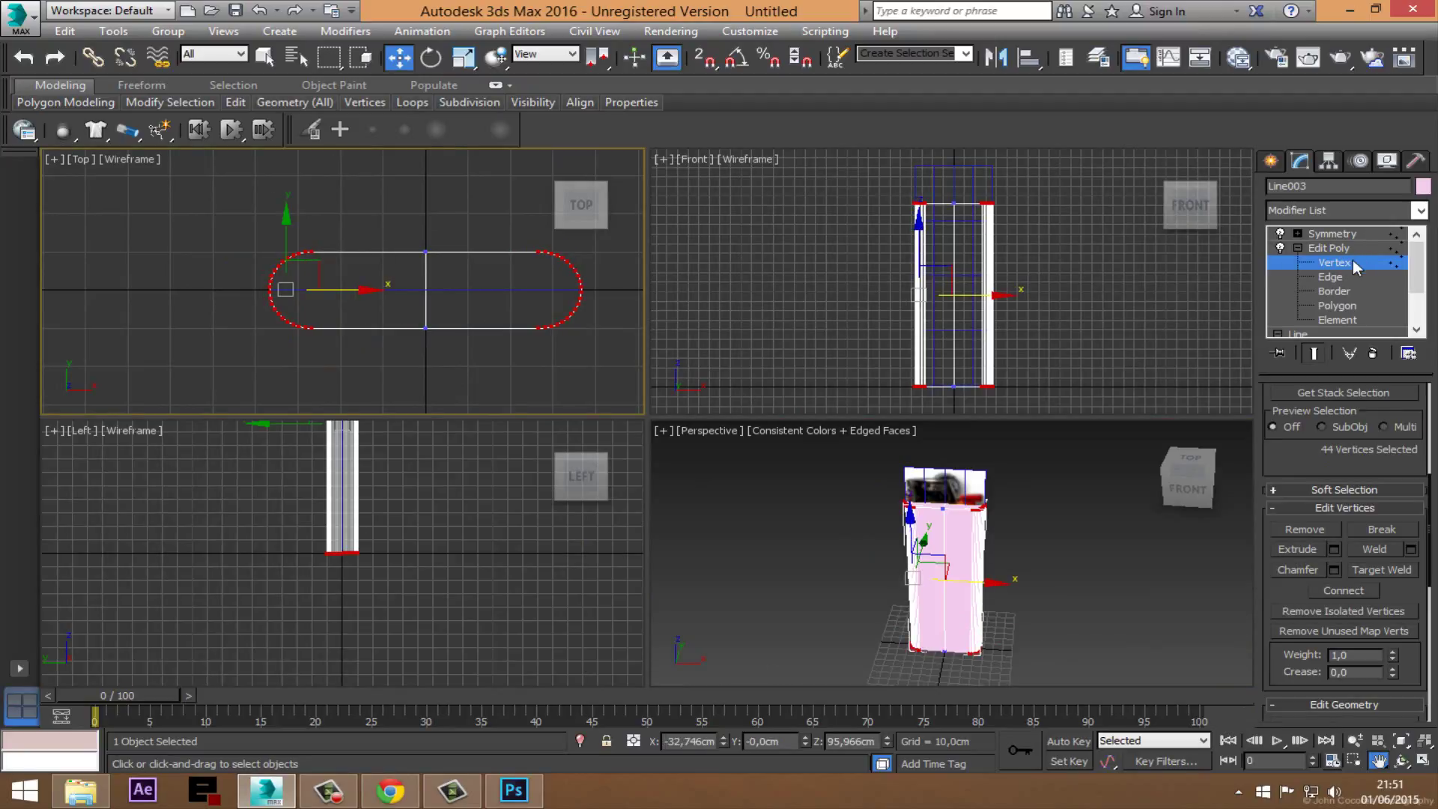
left_click(1352, 259)
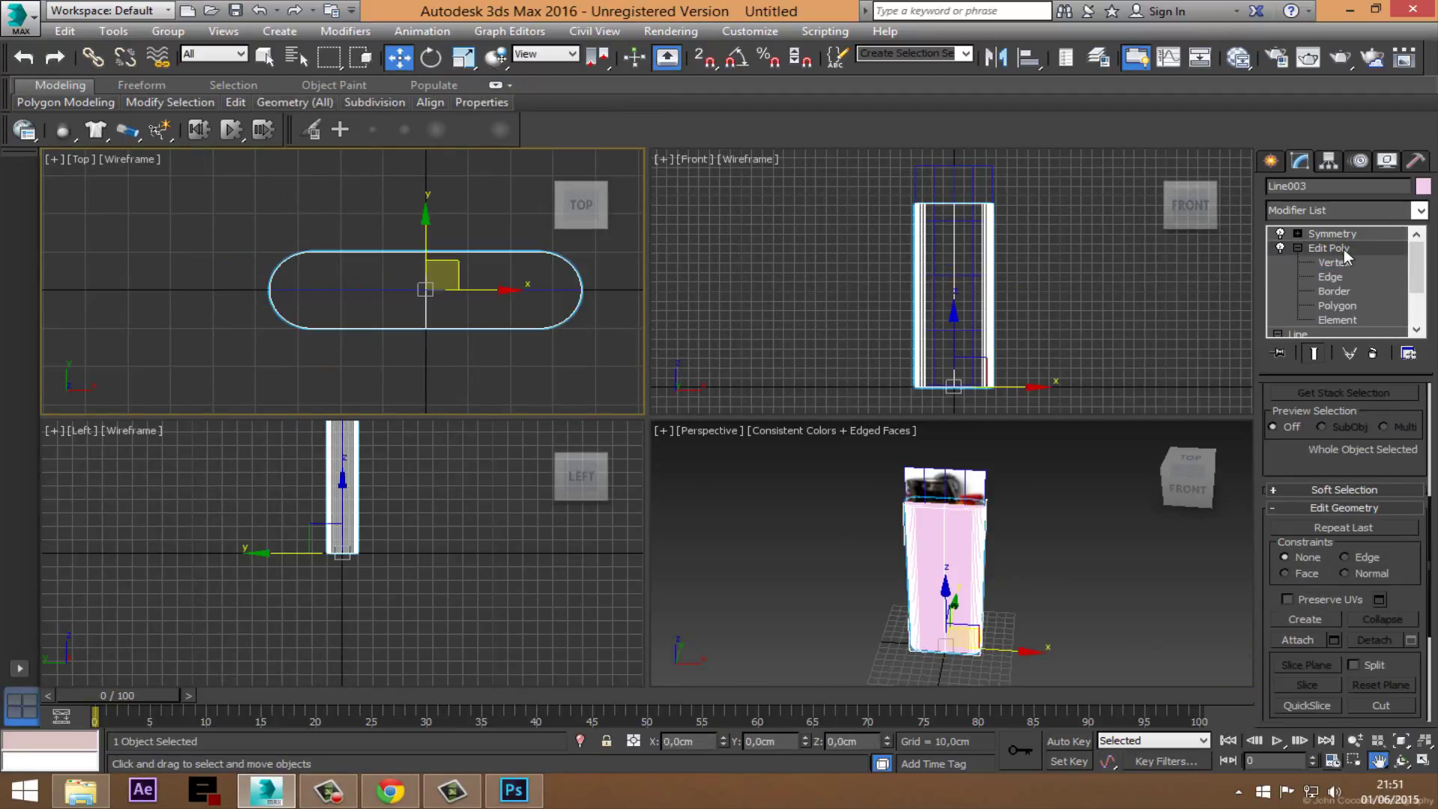
left_click(1280, 233)
Step: Maximize the Perspective view and orbit around the half body
middle_click_drag(1014, 502, 1022, 534, "alt")
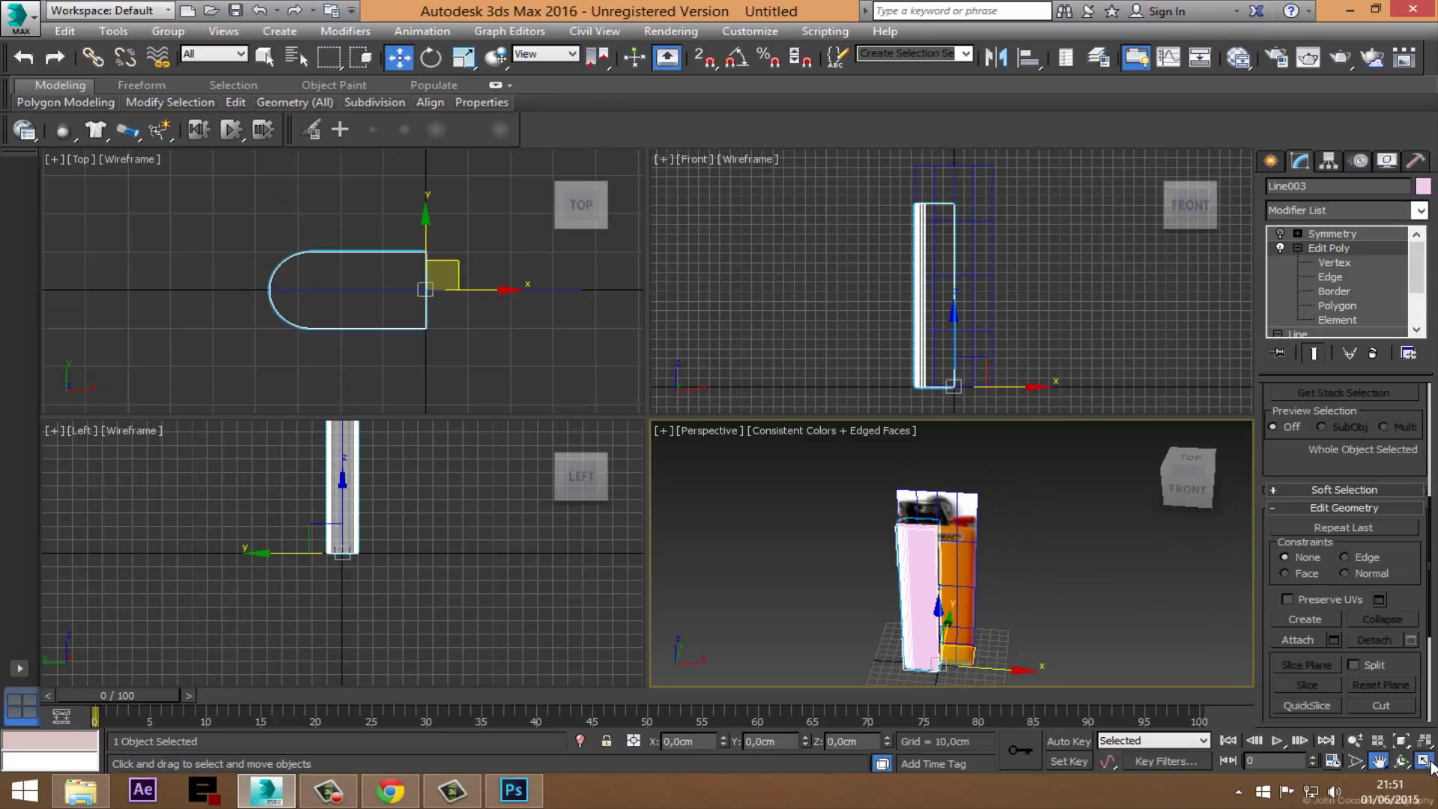
left_click(1401, 741)
left_click(1401, 760)
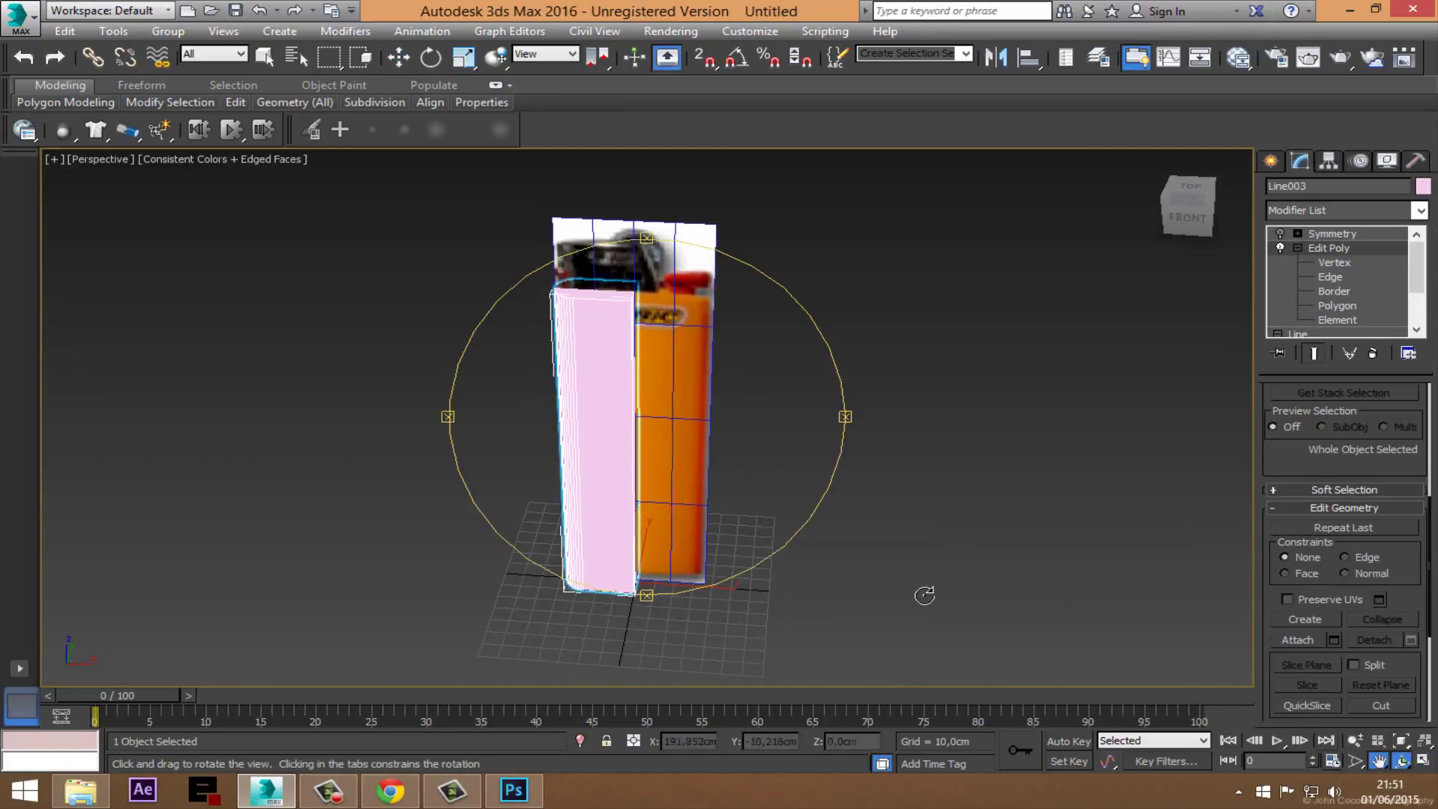
mouse_move(921, 594)
left_mouse_down()
mouse_move(757, 449)
mouse_move(879, 405)
mouse_move(701, 468)
mouse_move(700, 440)
left_mouse_up()
left_click(225, 158)
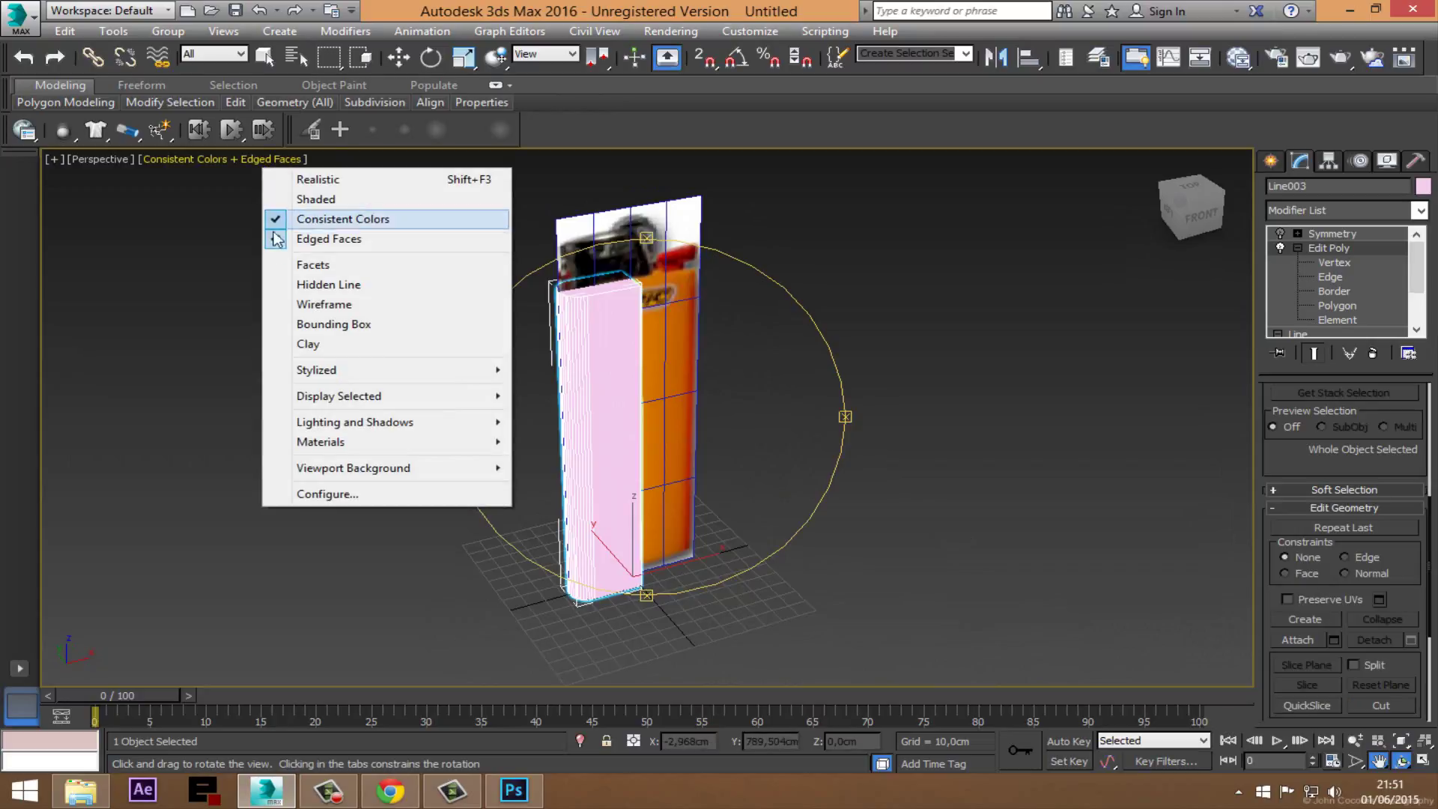
Step: Turn off Edged Faces in the Perspective view
left_click(321, 240)
mouse_move(597, 424)
left_mouse_down()
mouse_move(638, 488)
mouse_move(742, 469)
mouse_move(645, 481)
mouse_move(642, 375)
left_mouse_up()
scroll(641, 375, "up", 4)
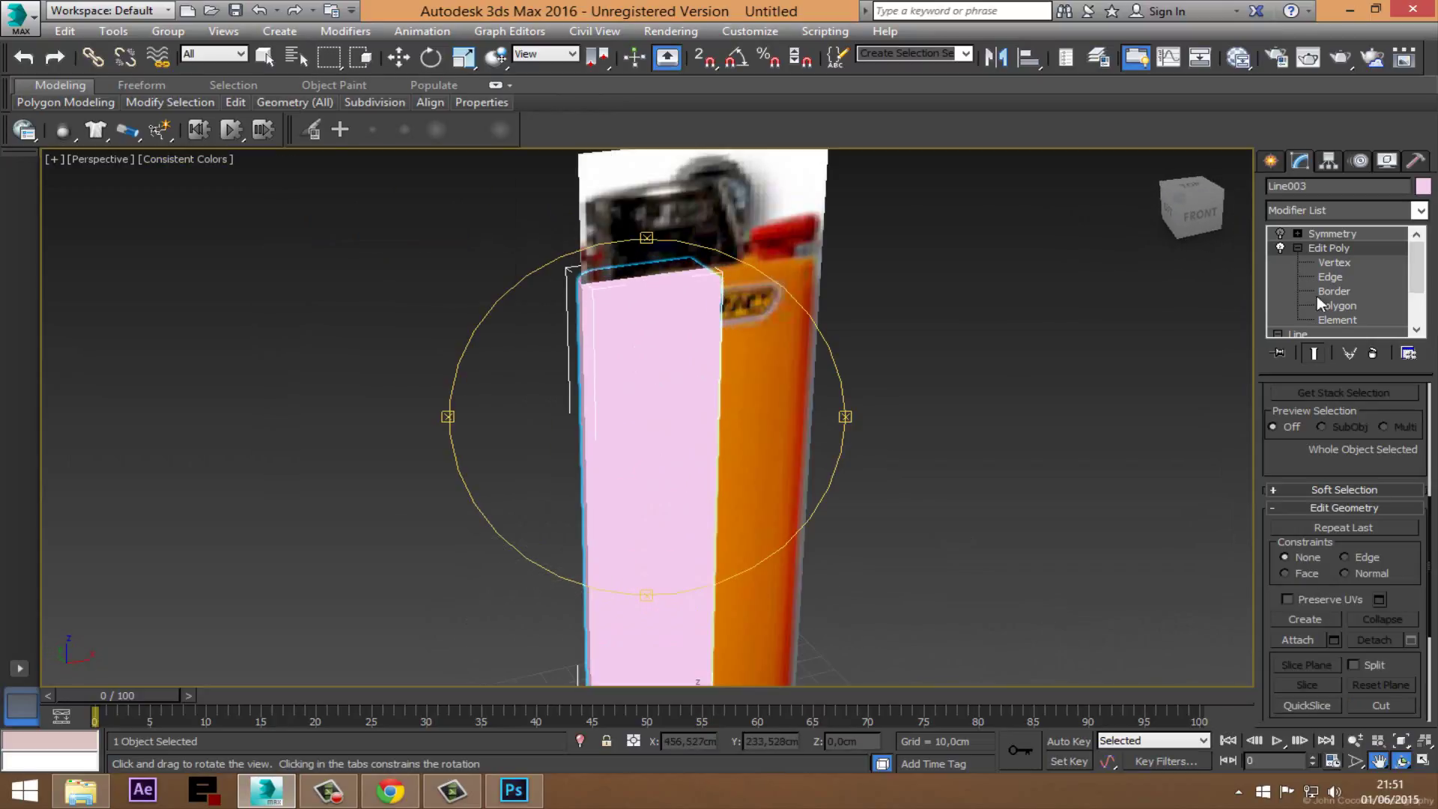
Step: Turn Symmetry on to compare the full body, then hide the mirrored half again
left_click(1327, 233)
left_click(1280, 233)
mouse_move(674, 404)
left_mouse_down()
mouse_move(725, 424)
mouse_move(925, 413)
mouse_move(710, 434)
mouse_move(725, 448)
left_mouse_up()
mouse_move(683, 470)
left_mouse_down()
mouse_move(655, 501)
mouse_move(572, 492)
mouse_move(652, 439)
mouse_move(593, 515)
mouse_move(552, 453)
mouse_move(427, 450)
left_mouse_up()
scroll(674, 419, "down", 3)
left_click(1279, 232)
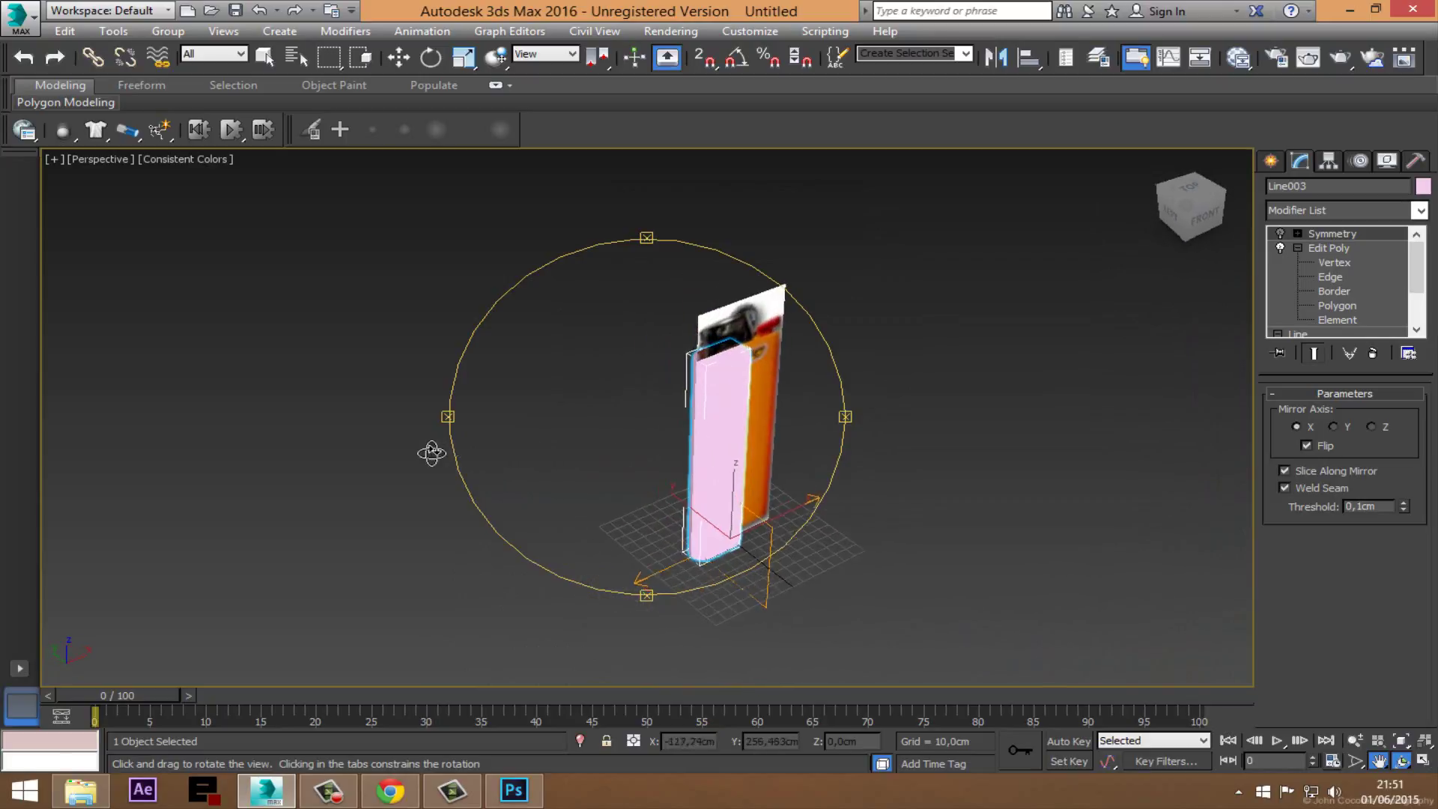
scroll(777, 420, "up", 2)
scroll(757, 379, "up", 3)
mouse_move(756, 384)
left_mouse_down()
mouse_move(744, 395)
mouse_move(757, 404)
mouse_move(844, 404)
mouse_move(764, 411)
left_mouse_up()
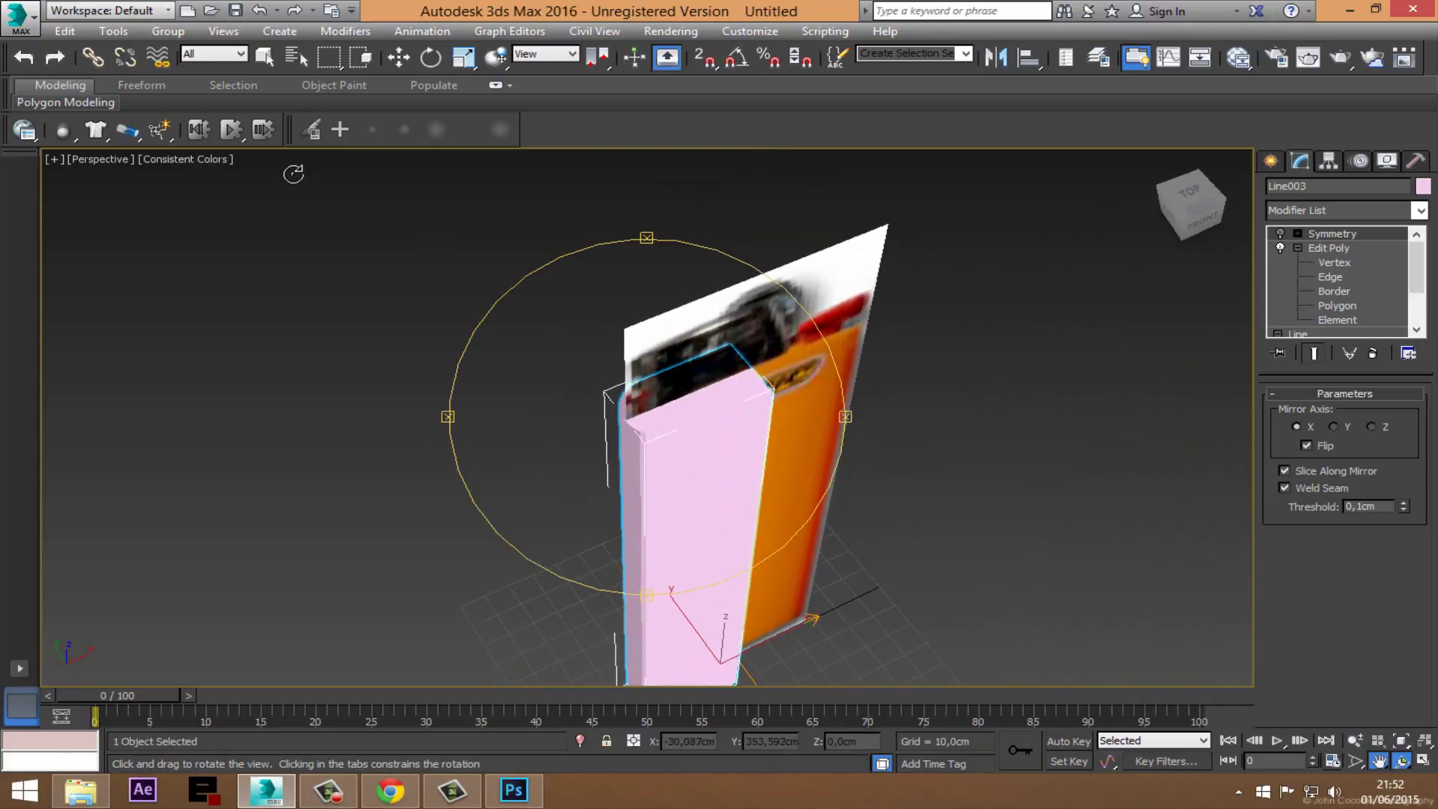
key("Escape")
Step: Switch the Perspective view to Shaded display and orbit to a frontal angle
left_click(191, 159)
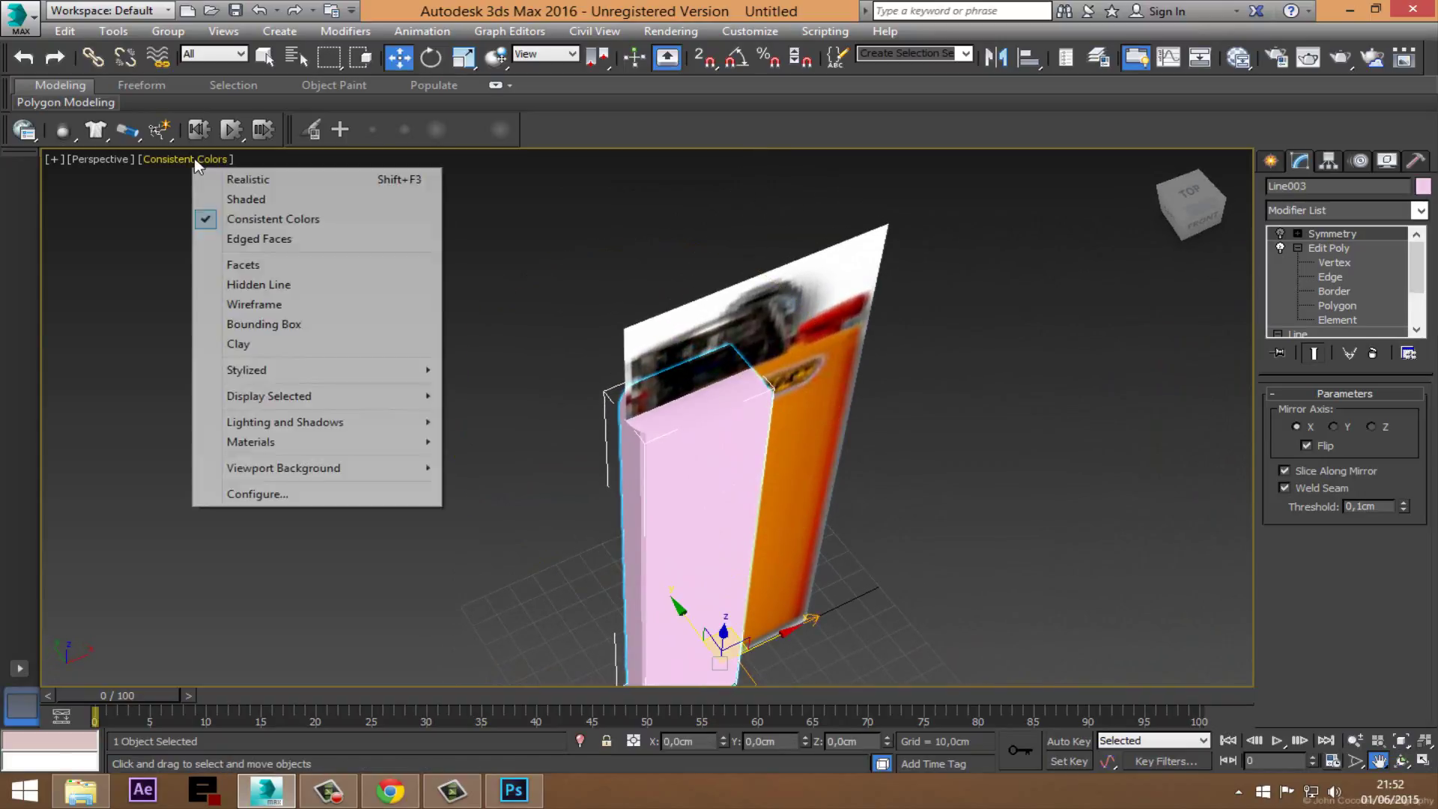
left_click(223, 201)
middle_click_drag(687, 499, 643, 395)
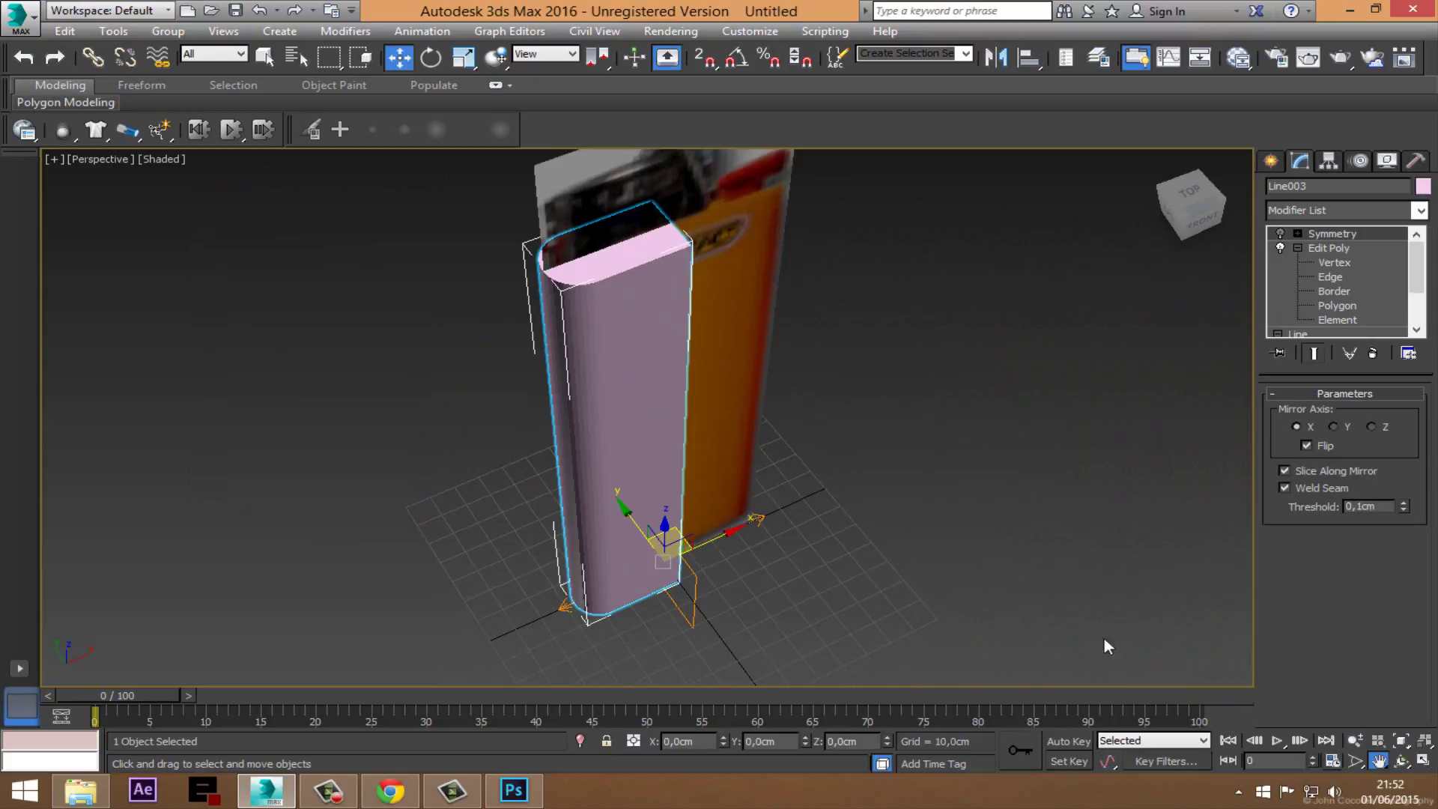
left_click(1381, 762)
mouse_move(763, 516)
left_mouse_down()
mouse_move(623, 449)
mouse_move(748, 443)
mouse_move(779, 465)
mouse_move(762, 503)
mouse_move(652, 468)
left_mouse_up()
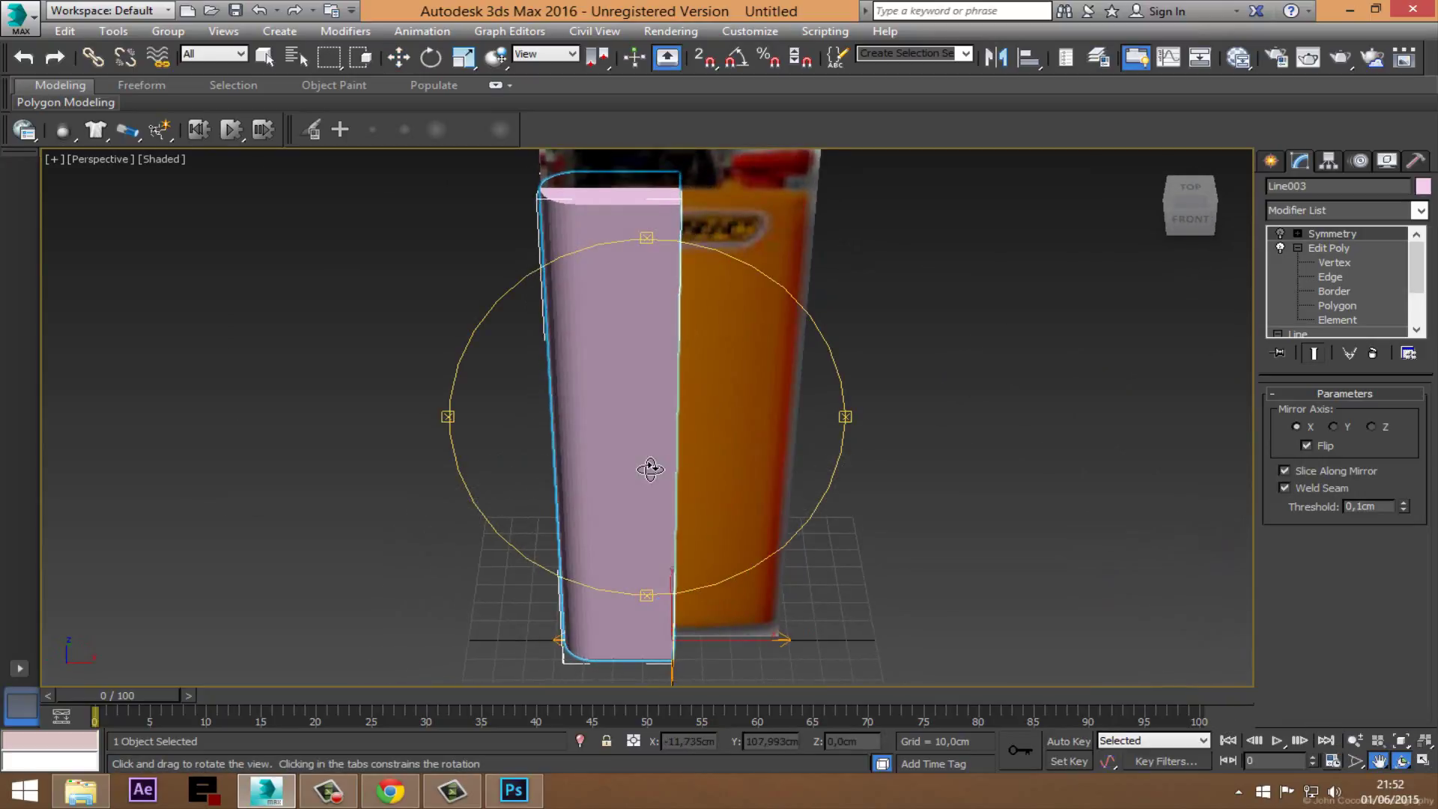
Step: Move the body's side vertices along X to match the reference lighter's width
left_click(1280, 234)
left_click(1282, 238)
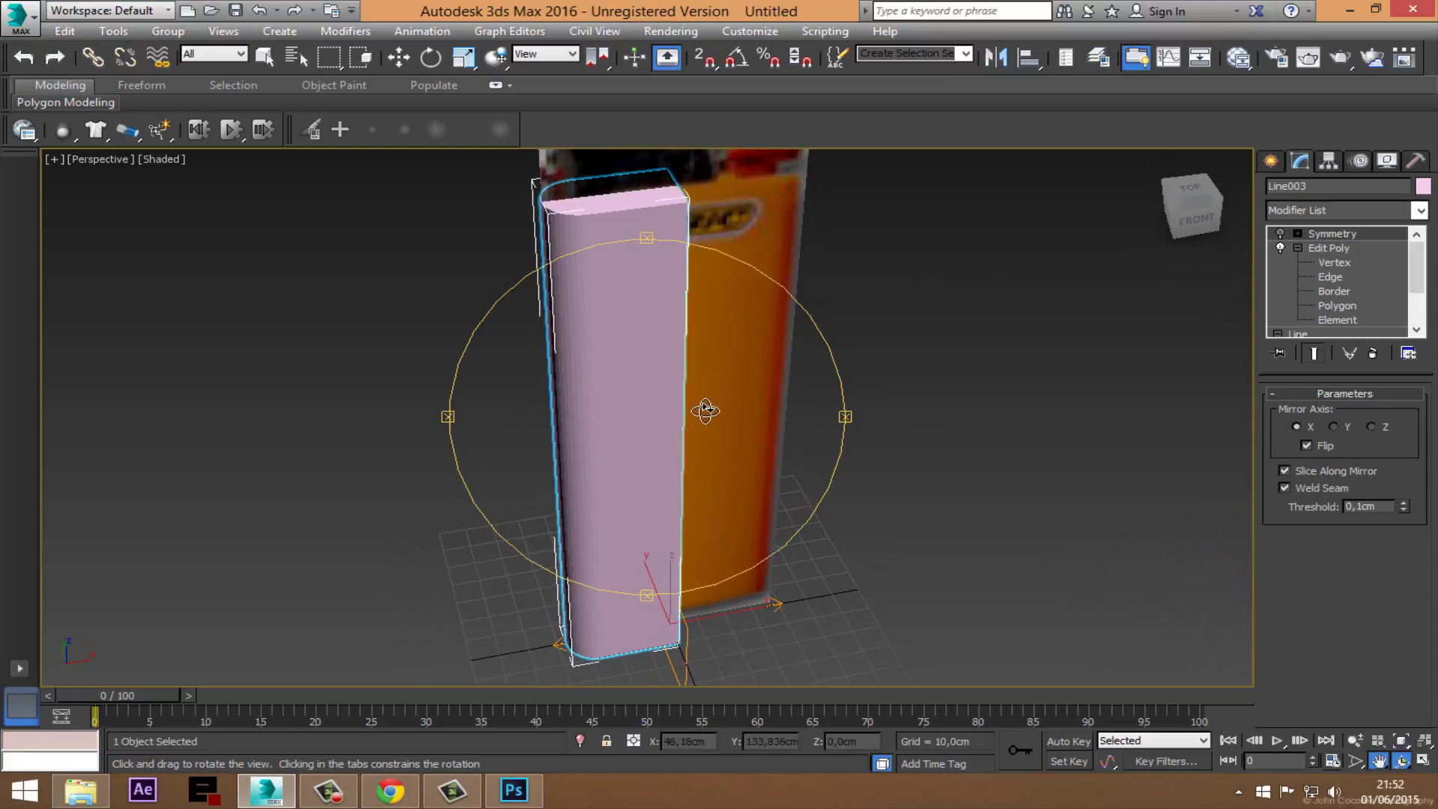
mouse_move(699, 408)
left_mouse_down()
mouse_move(649, 376)
mouse_move(728, 384)
mouse_move(683, 475)
left_mouse_up()
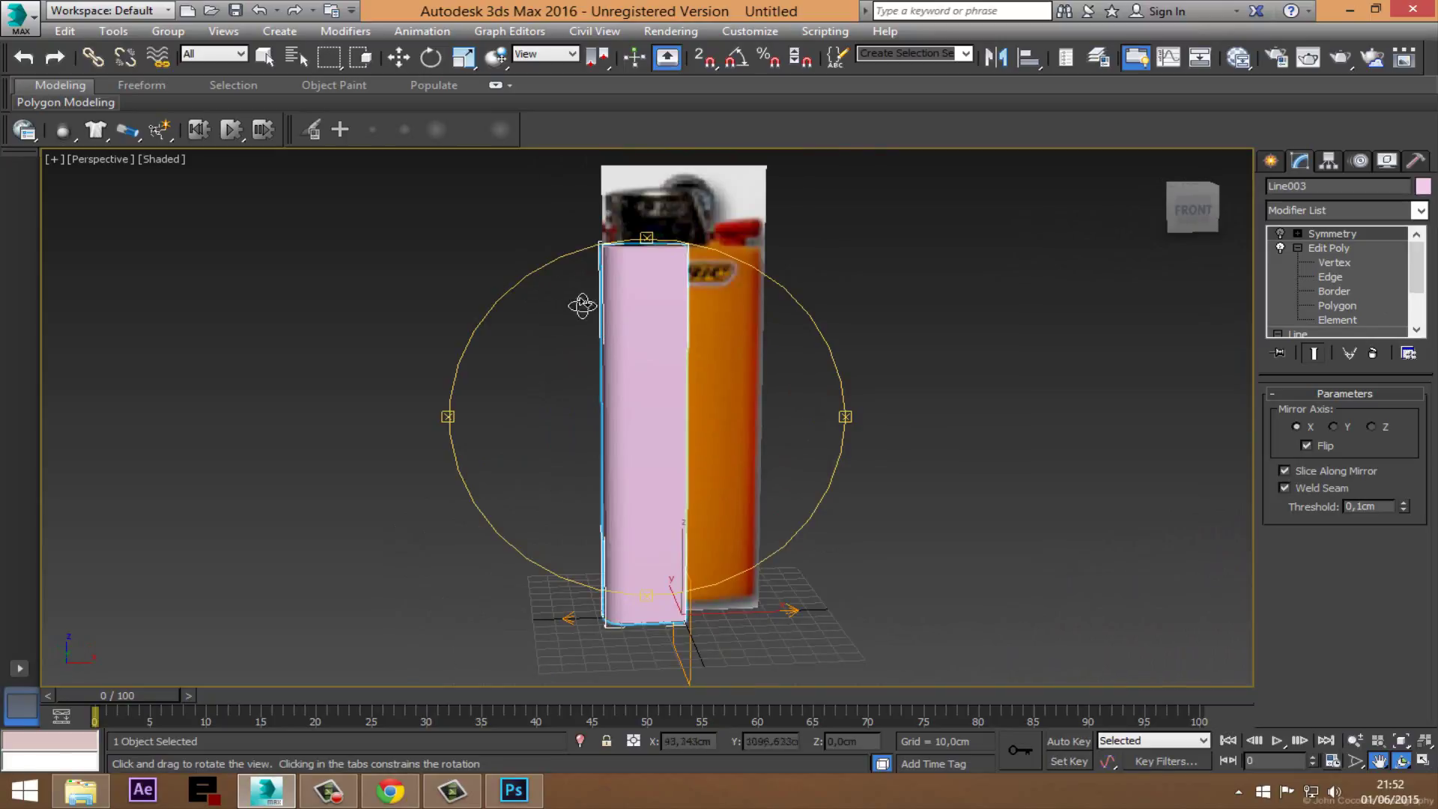
left_click(1323, 261)
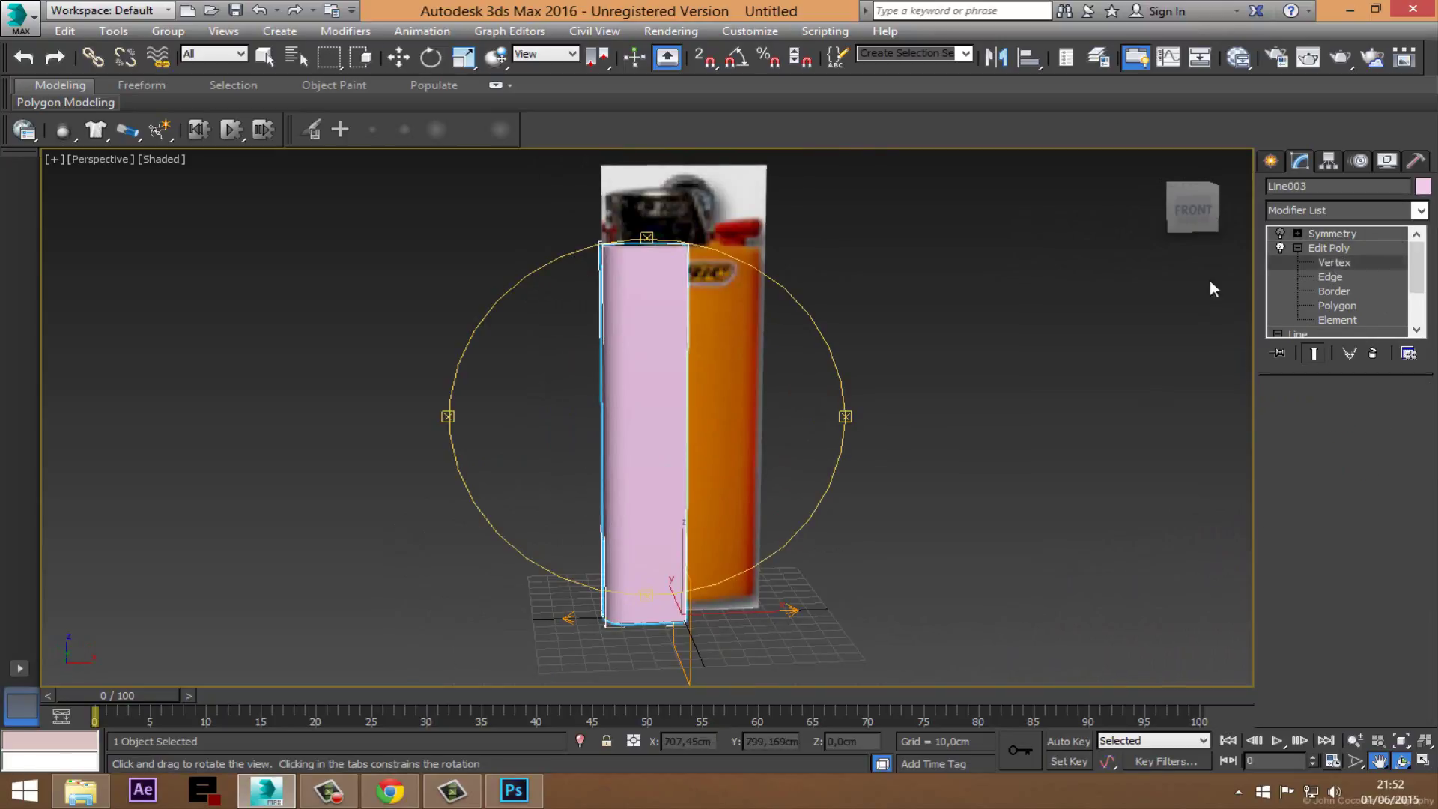
left_click_drag(540, 563, 641, 658)
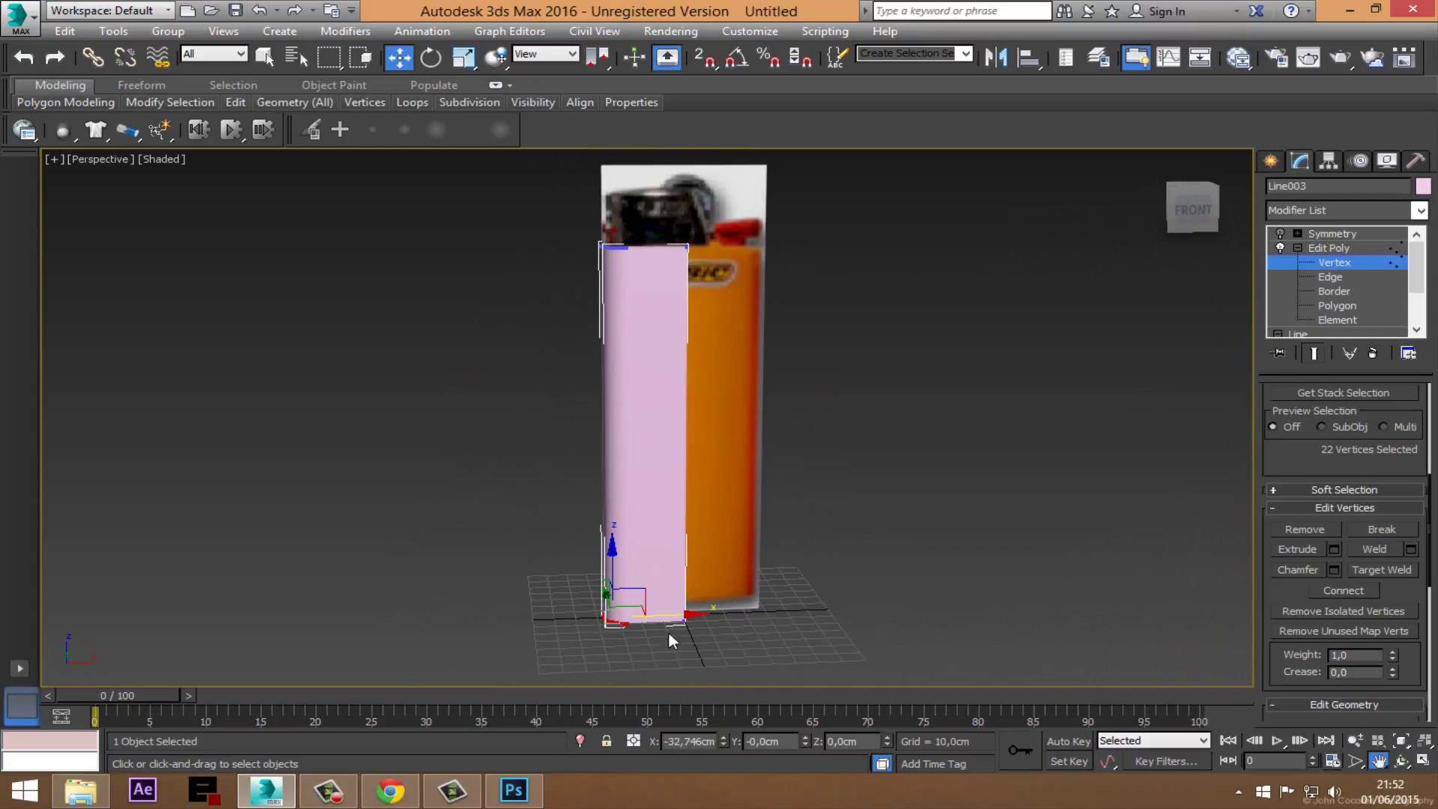
mouse_move(696, 618)
left_mouse_down()
mouse_move(707, 625)
mouse_move(696, 620)
left_mouse_up()
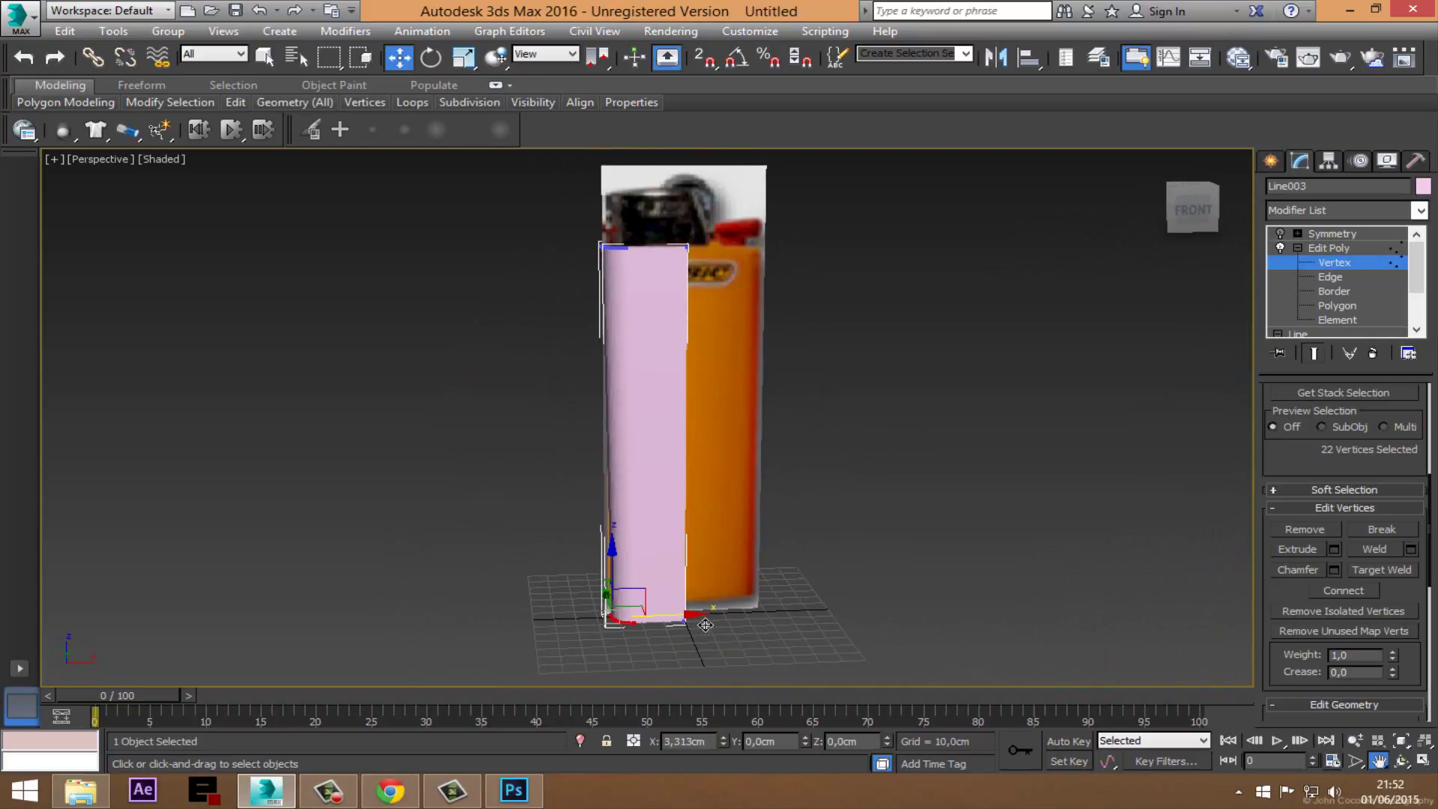
Step: Turn Symmetry on to show the full body, clear the selection and exit Vertex level
left_click(1281, 233)
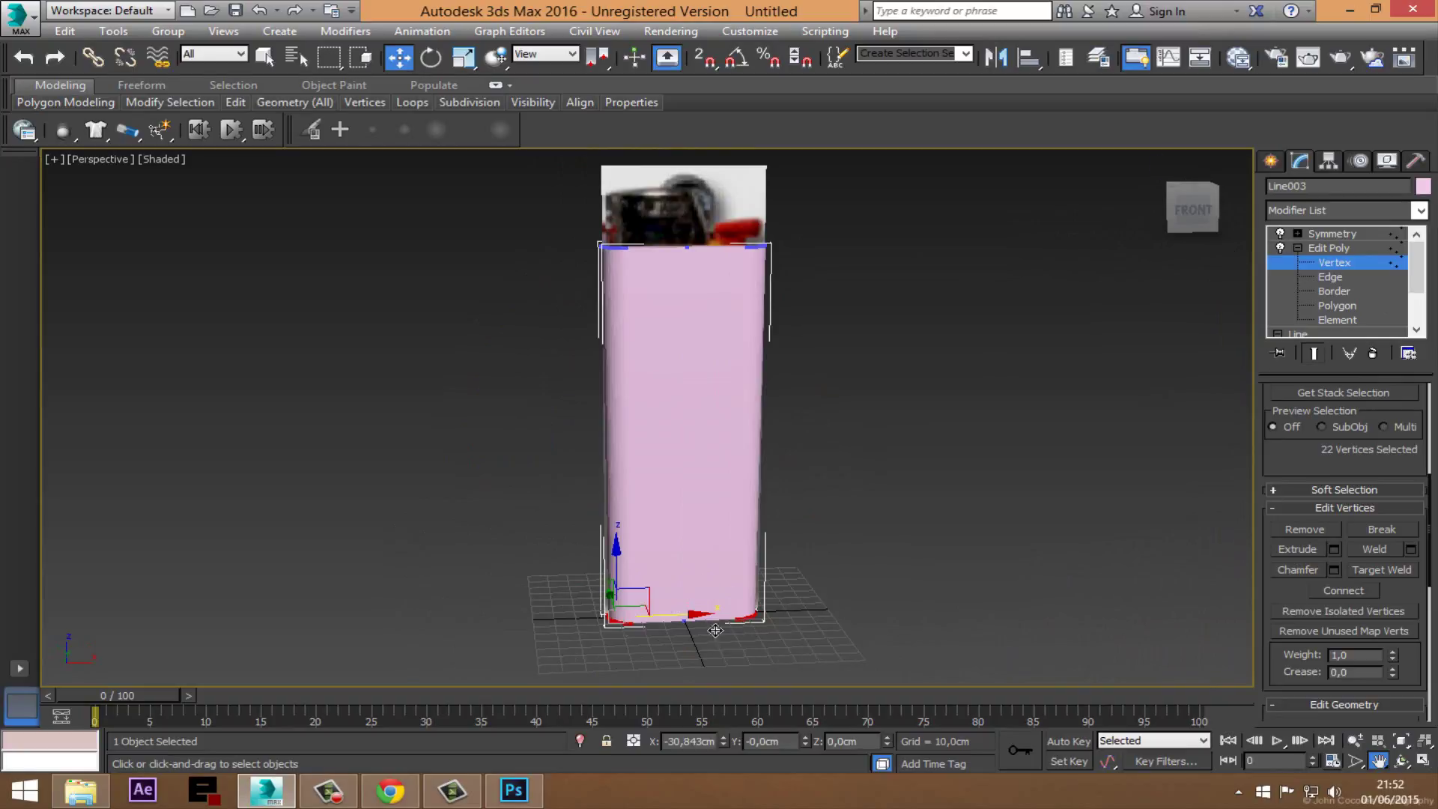
left_click(923, 530)
middle_click_drag(674, 469, 662, 499)
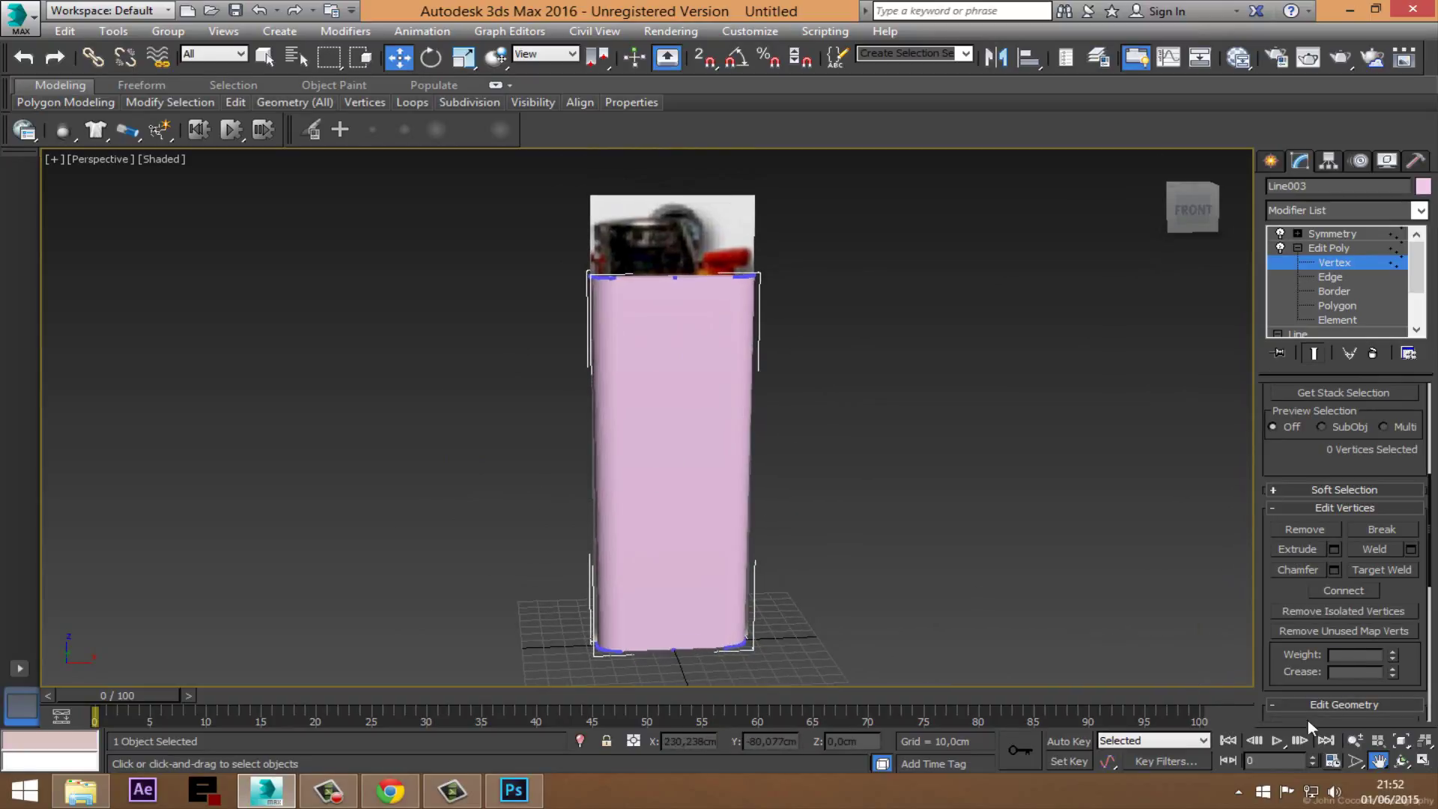
left_click(1397, 760)
mouse_move(633, 414)
left_mouse_down()
mouse_move(522, 470)
mouse_move(538, 471)
left_mouse_up()
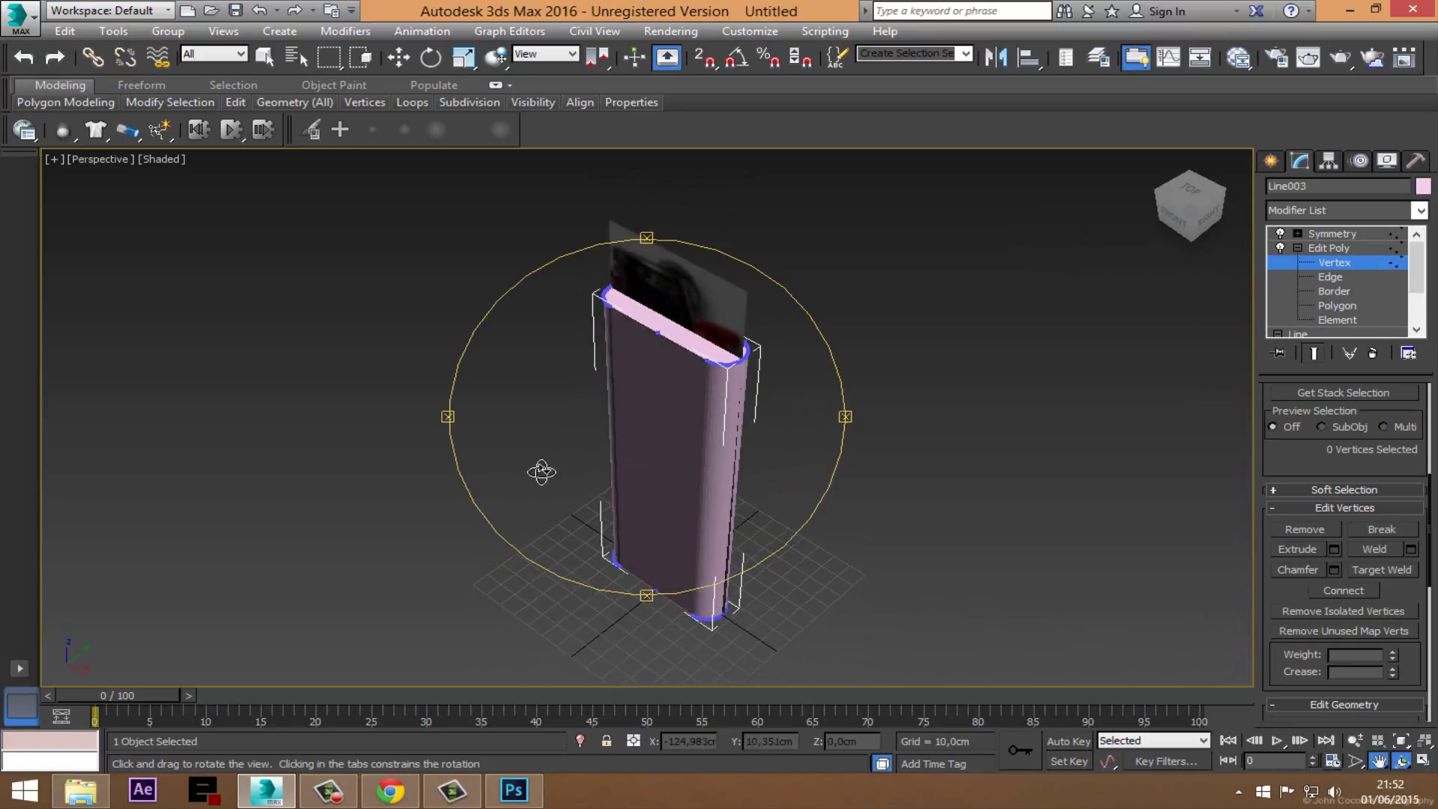
left_click(1326, 264)
key("w")
Step: Orbit around the full body from side and front, then reselect Line003
middle_click_drag(688, 466, 897, 403, "alt")
left_click(792, 433)
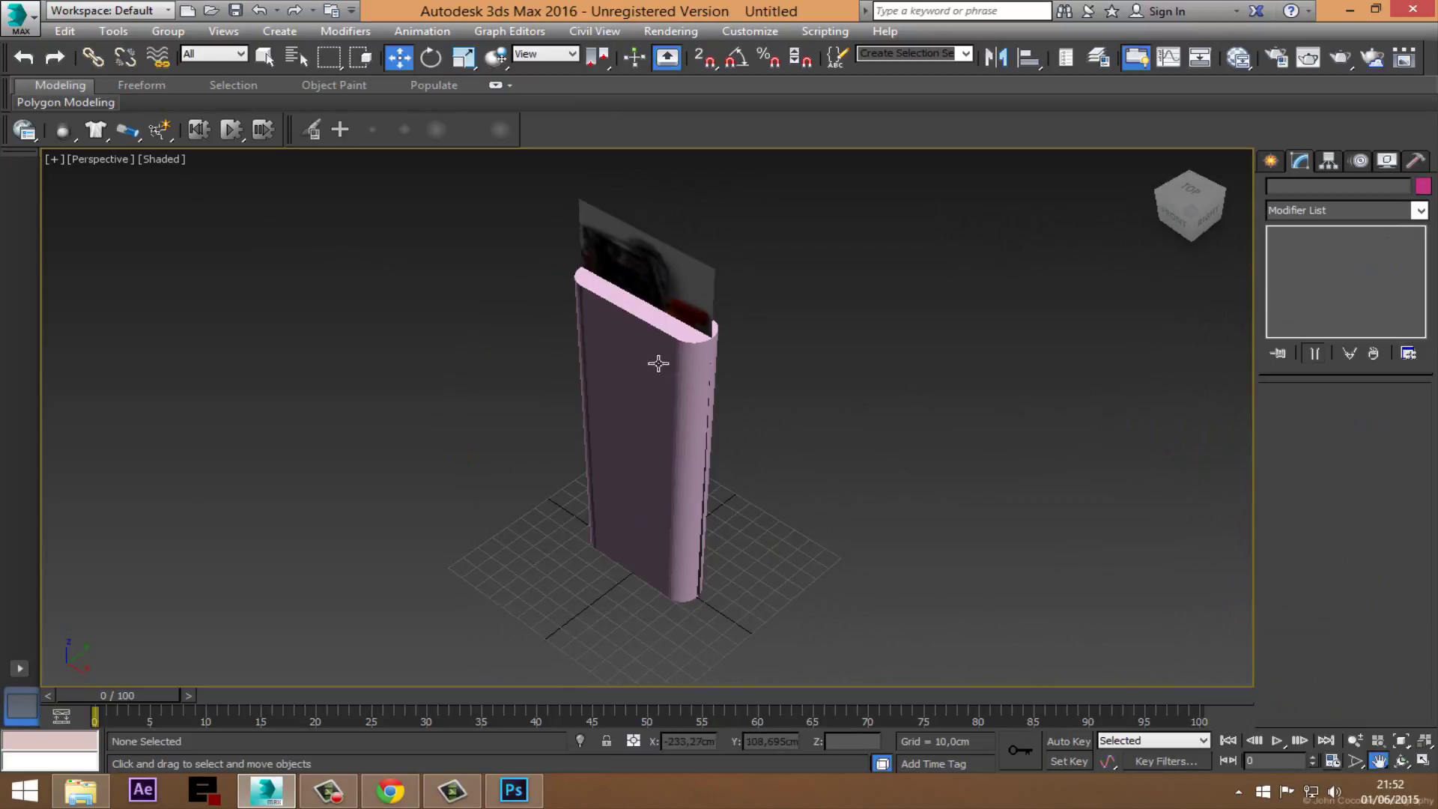
left_click(1401, 760)
mouse_move(748, 449)
left_mouse_down()
mouse_move(888, 446)
mouse_move(969, 488)
mouse_move(857, 513)
mouse_move(897, 530)
left_mouse_up()
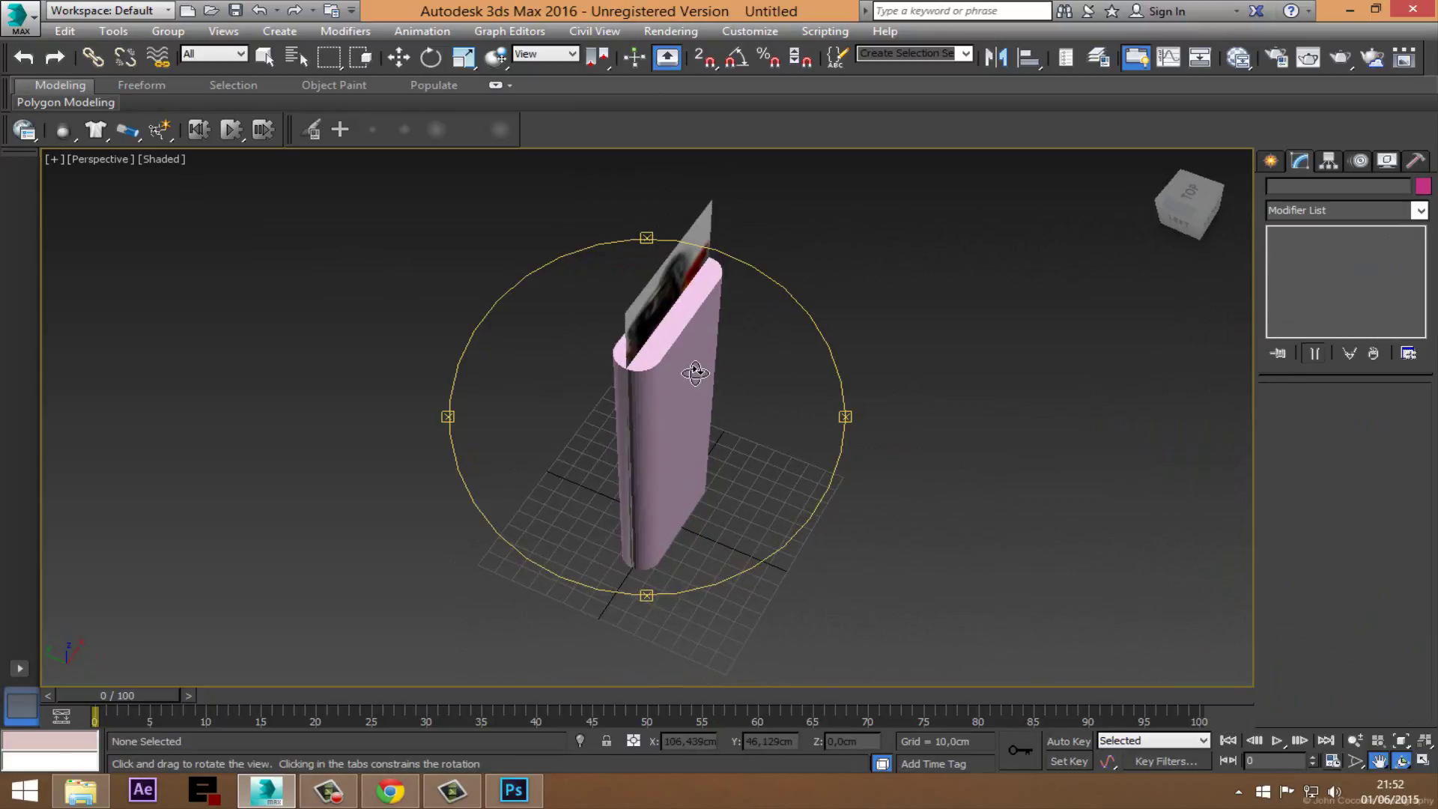
left_click_drag(699, 507, 607, 499)
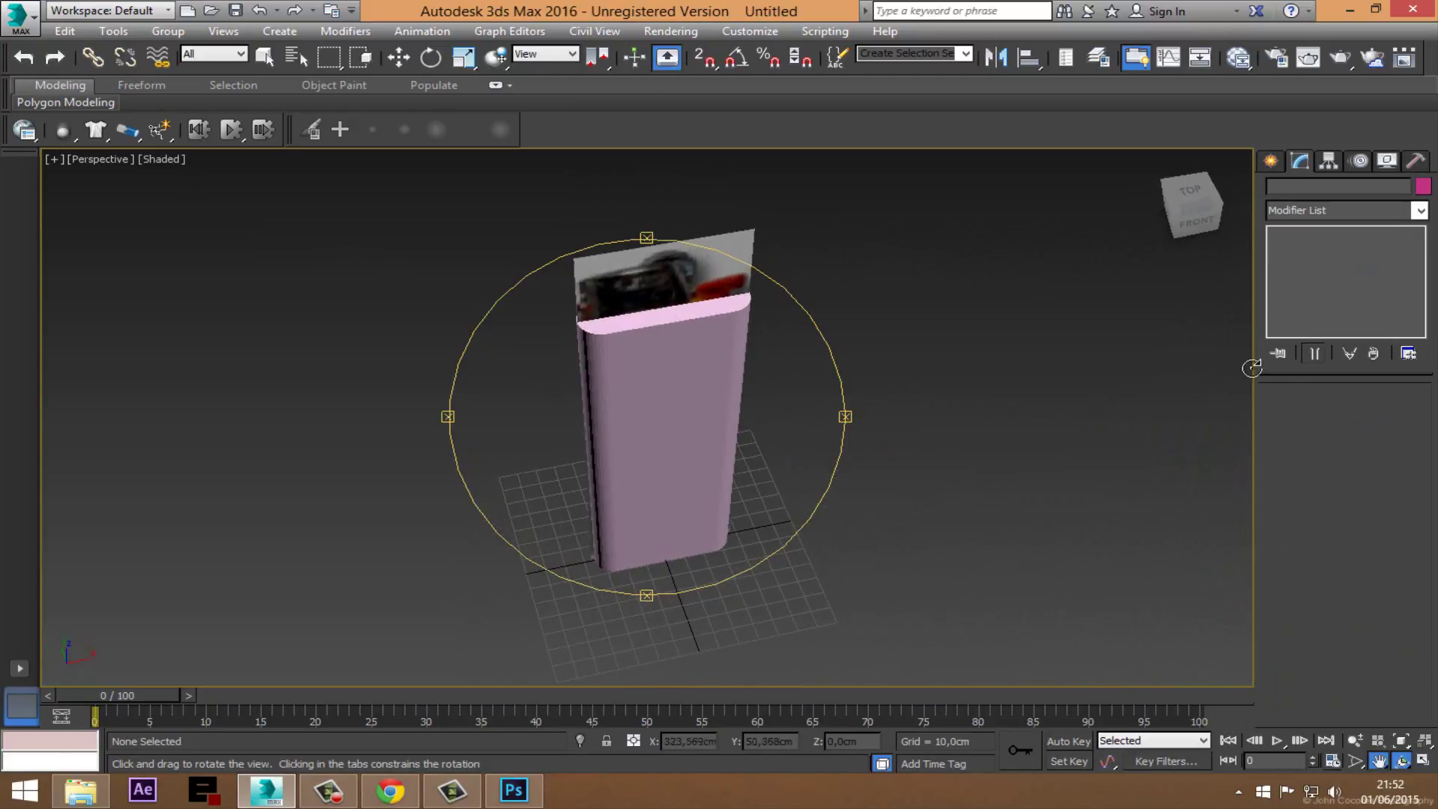
key("w")
left_click(677, 382)
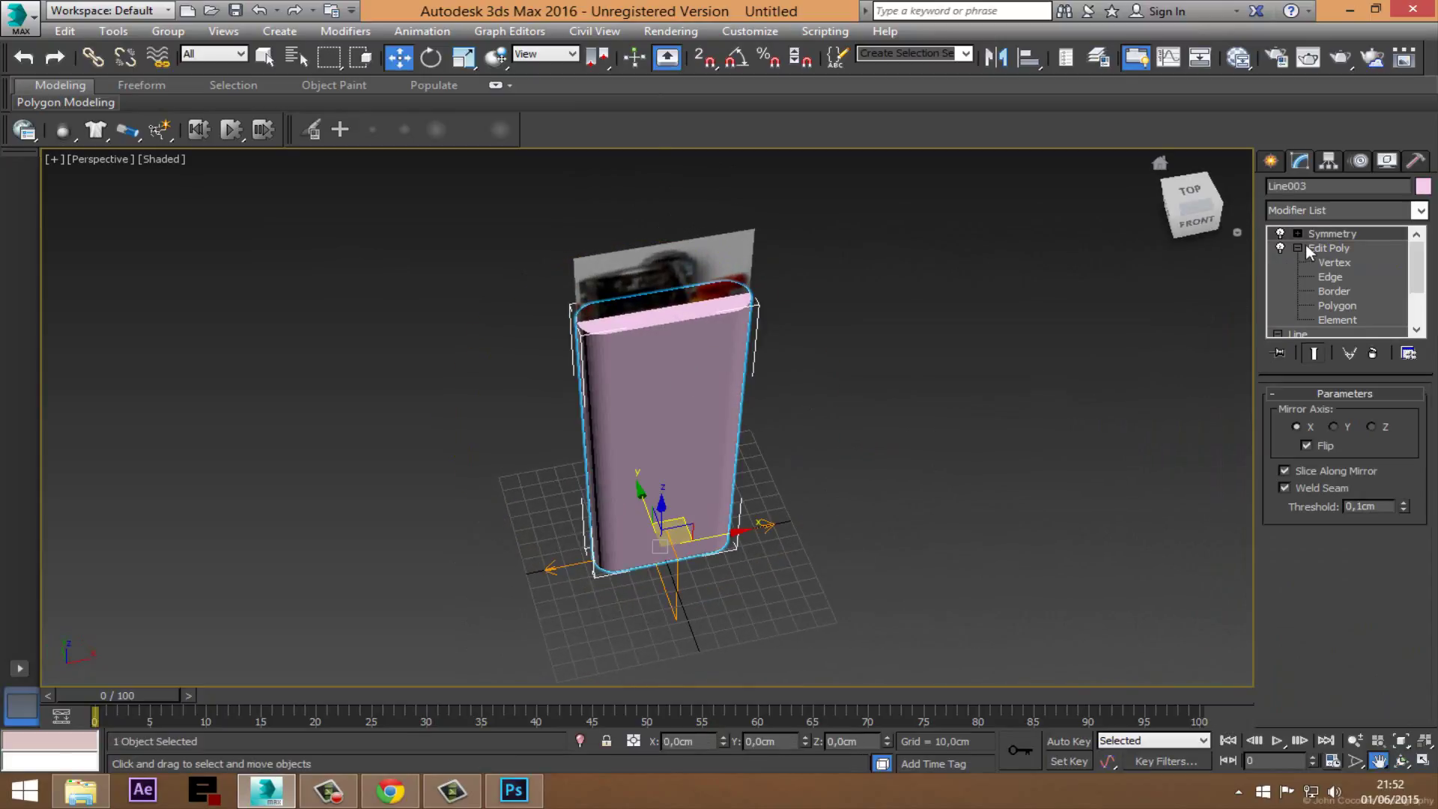
Step: Scale the half body thicker along Y, then turn Symmetry back on
left_click(1280, 233)
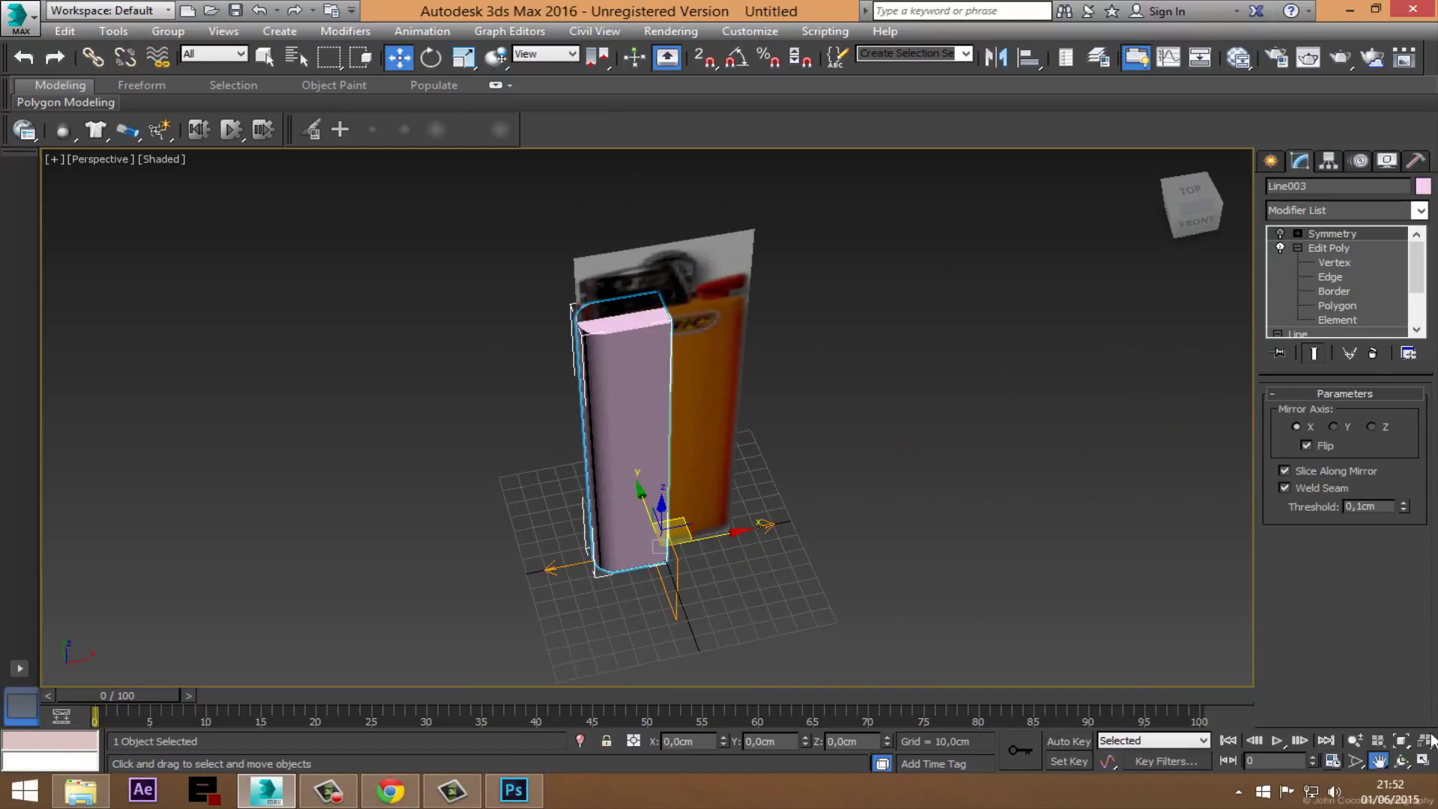
left_click(1419, 760)
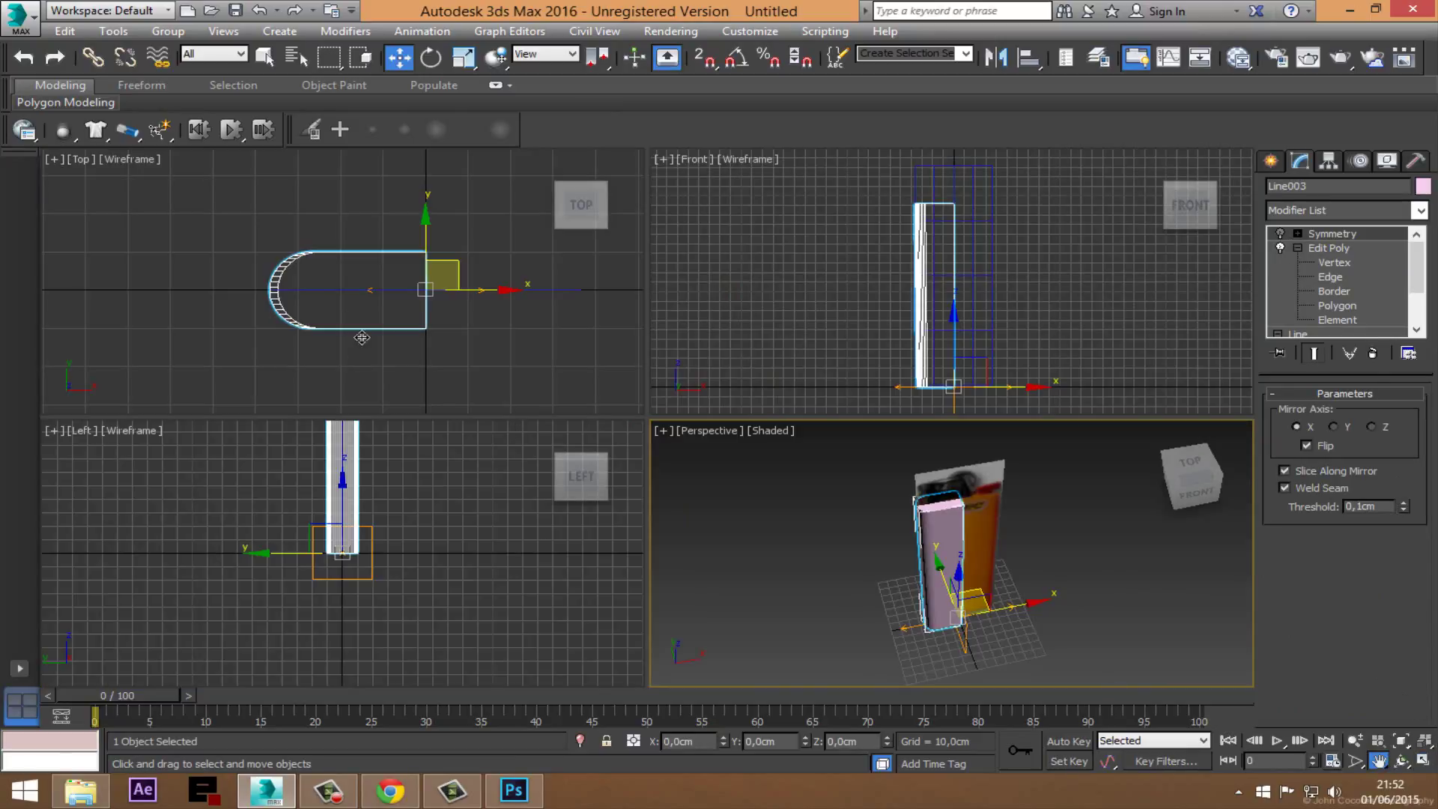
left_click(457, 61)
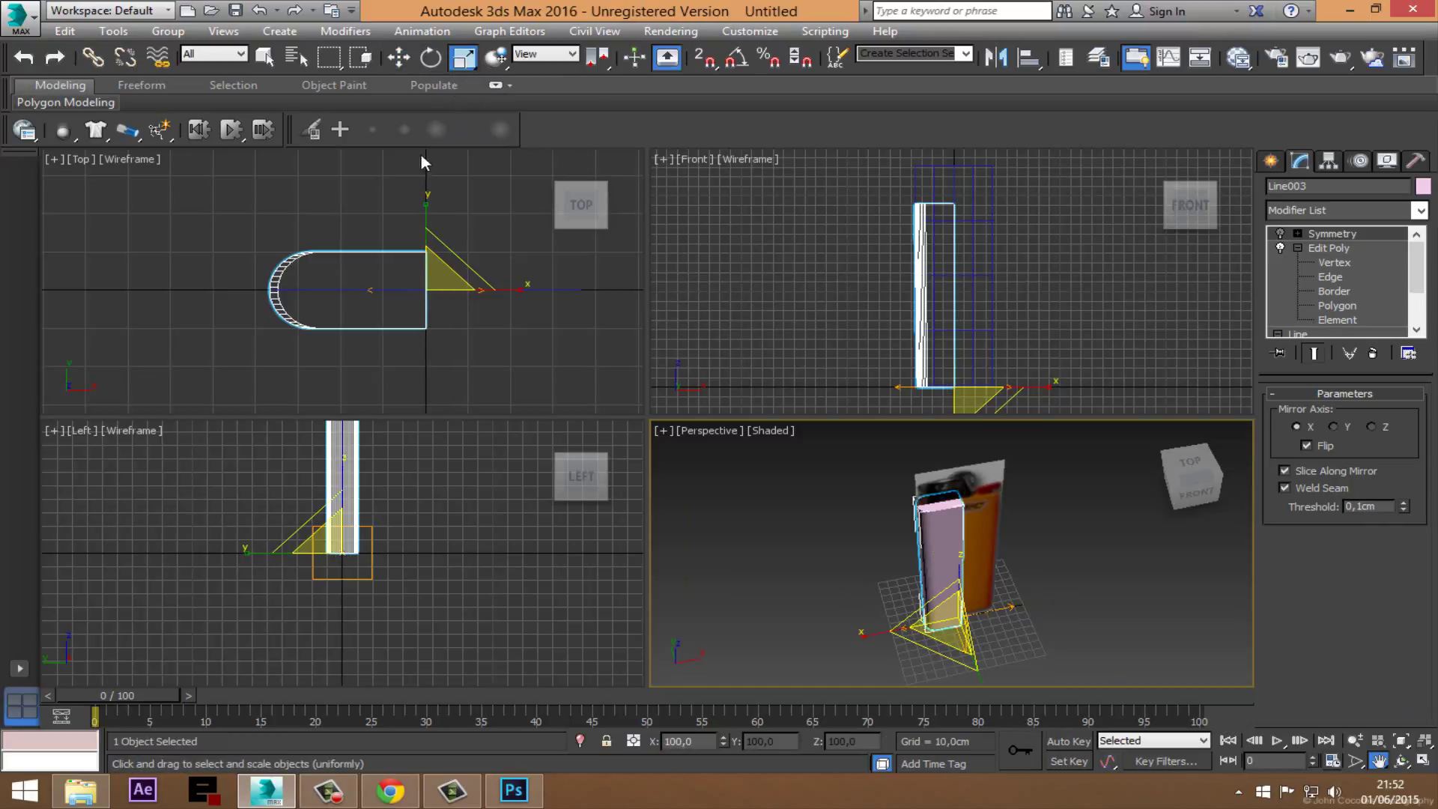
left_click_drag(432, 221, 451, 219)
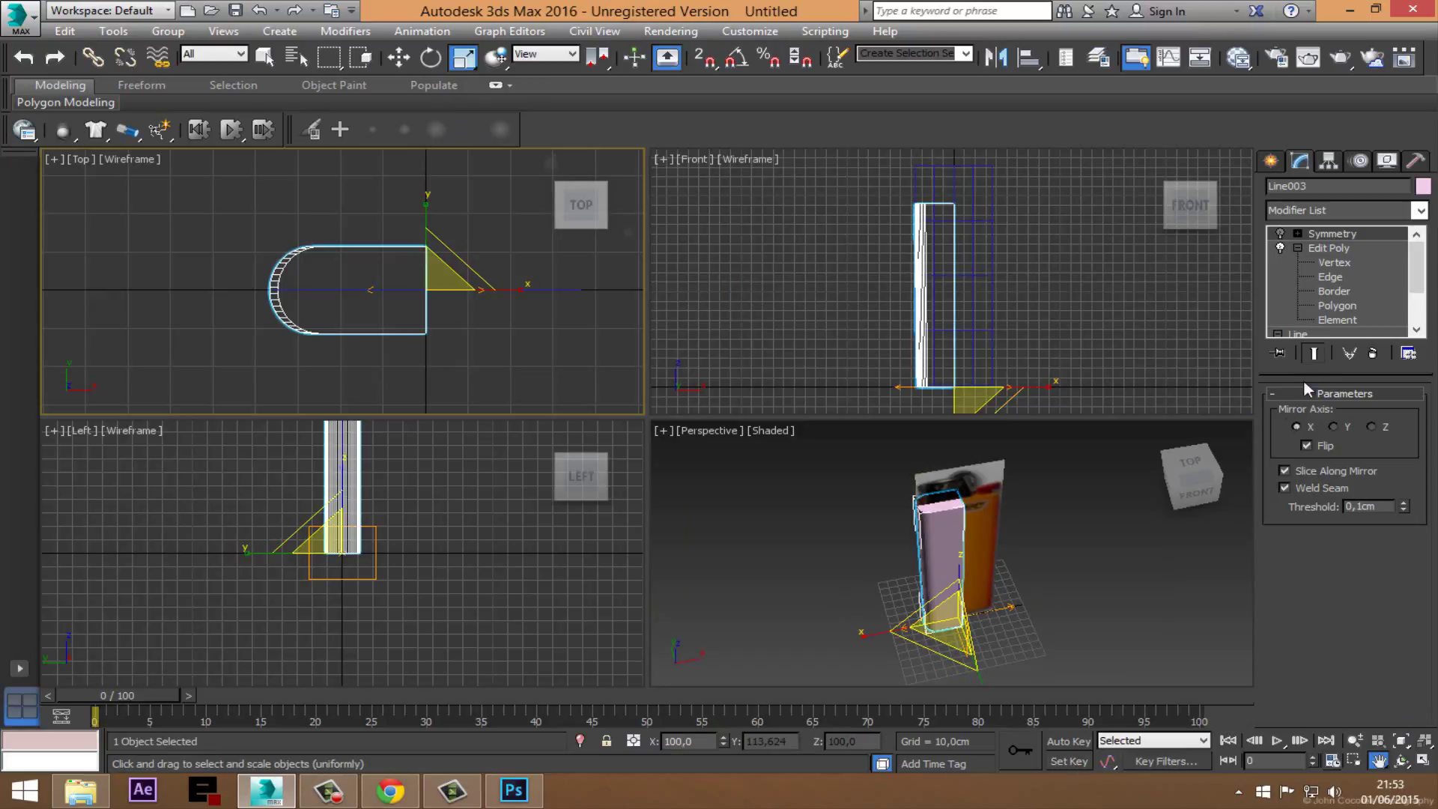
left_click(1279, 234)
Step: Orbit around the full pink body, then maximize the Perspective view at a three-quarter angle
middle_click_drag(1016, 541, 1012, 536)
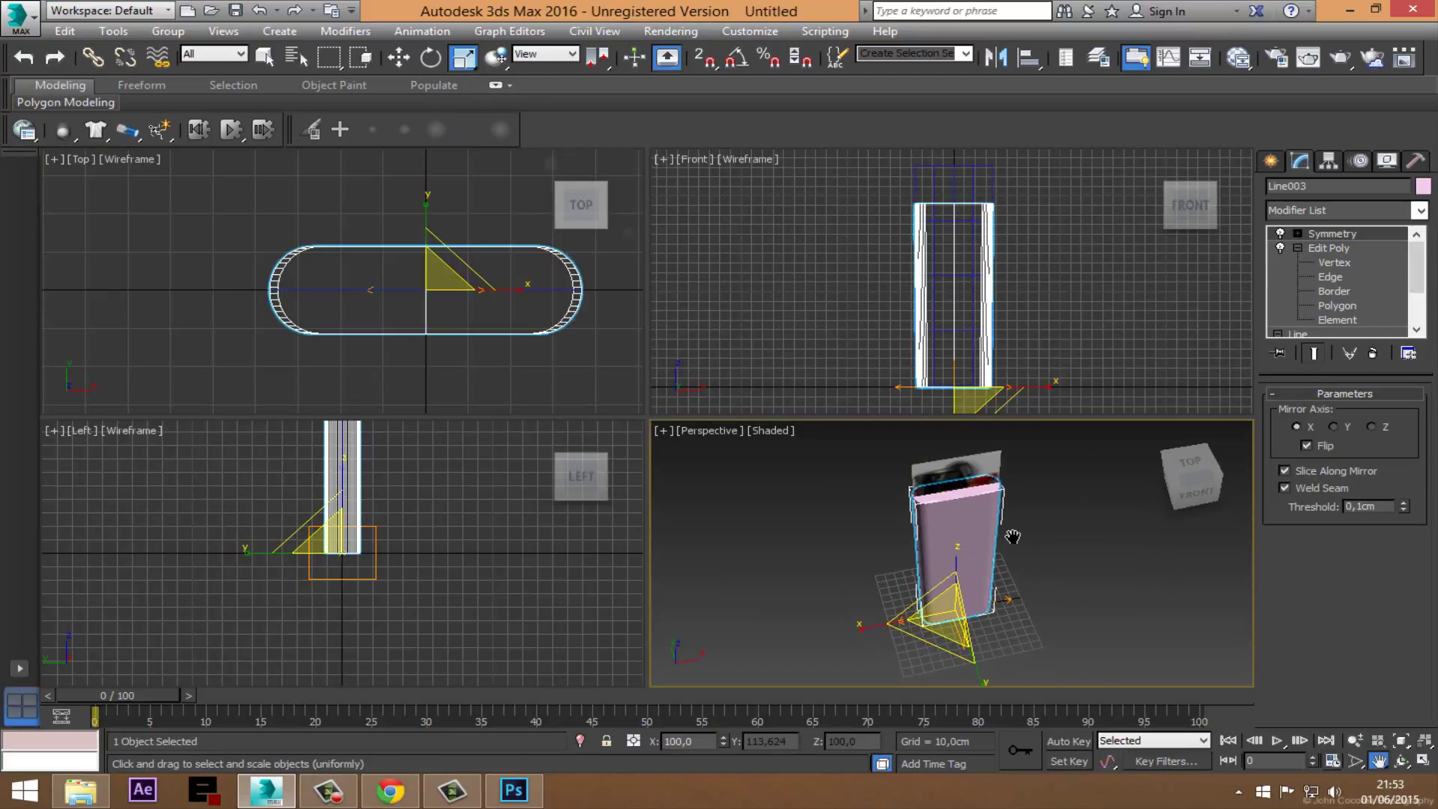
left_click(1401, 760)
mouse_move(1123, 576)
left_mouse_down()
mouse_move(1081, 581)
mouse_move(944, 517)
mouse_move(999, 576)
mouse_move(957, 549)
left_mouse_up()
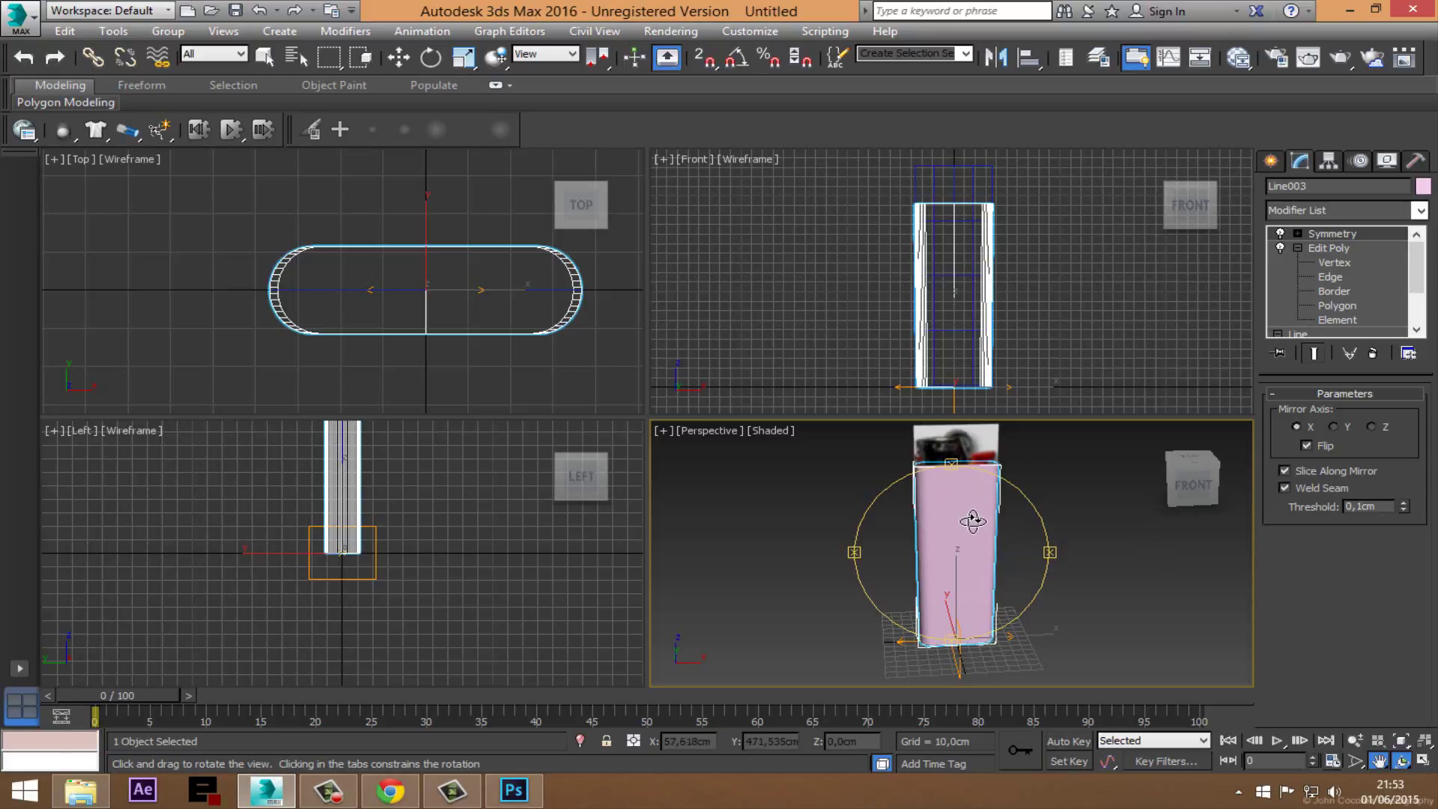
mouse_move(993, 520)
left_mouse_down()
mouse_move(866, 583)
mouse_move(1015, 562)
left_mouse_up()
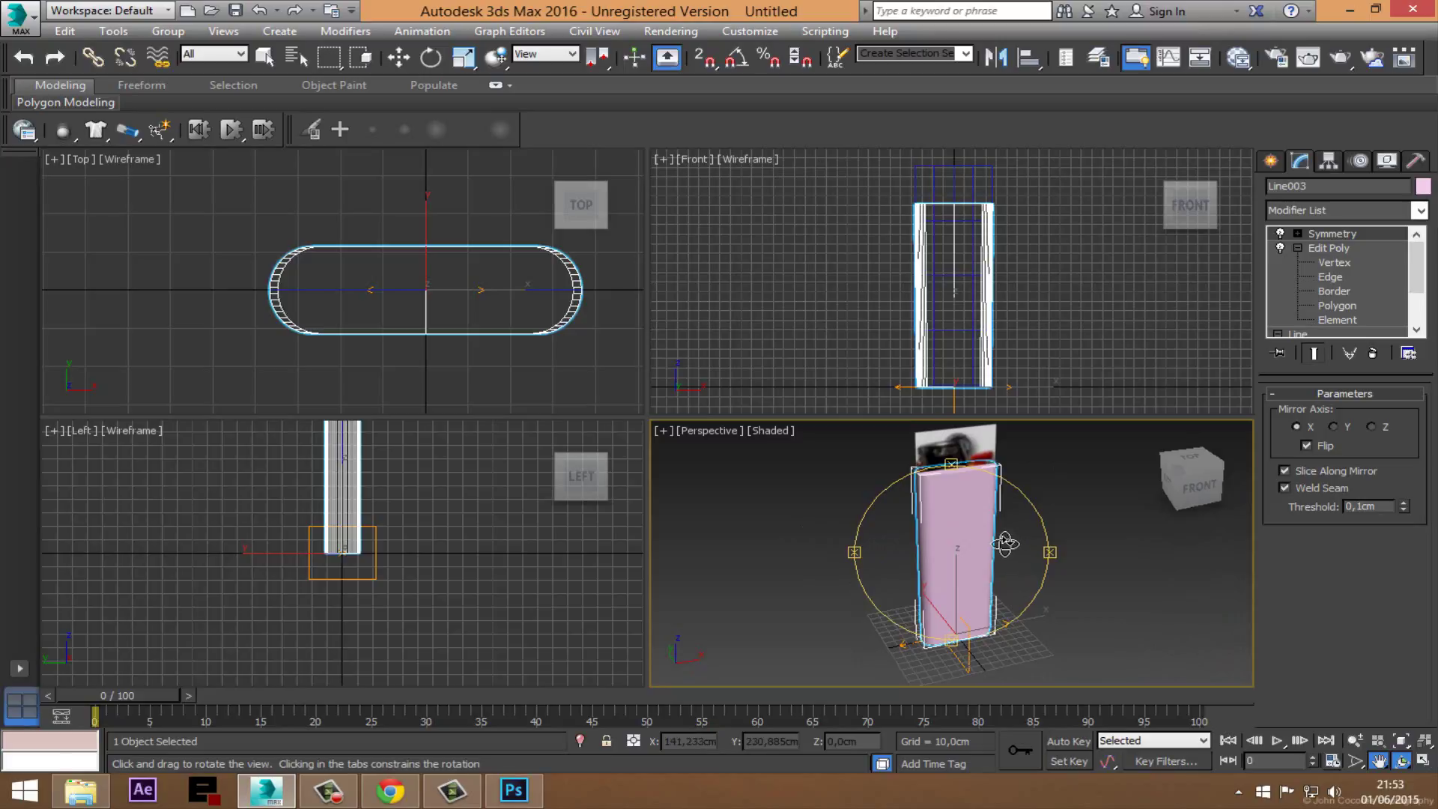
left_click_drag(1016, 599, 927, 533)
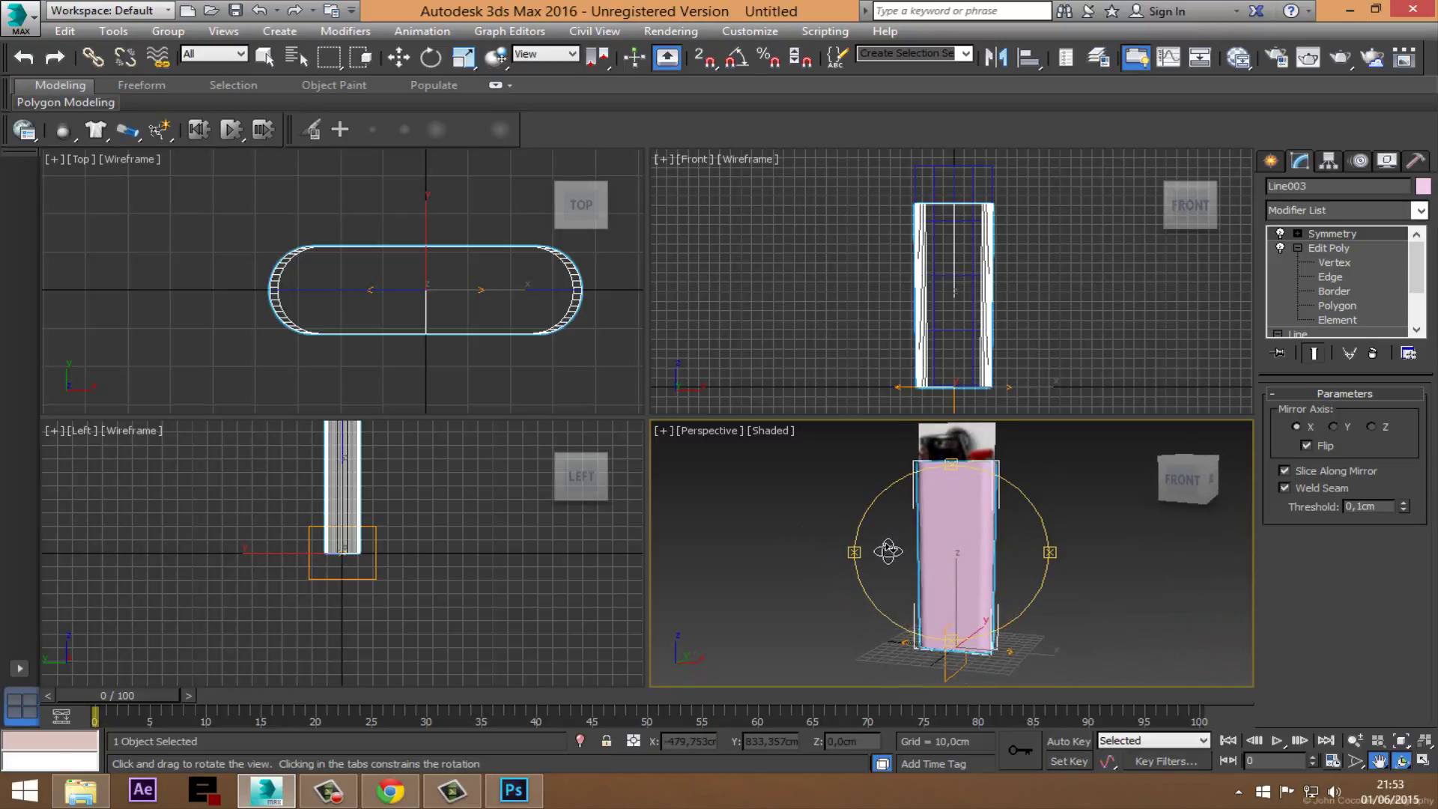
mouse_move(976, 546)
left_mouse_down()
mouse_move(772, 550)
mouse_move(1067, 569)
mouse_move(977, 565)
left_mouse_up()
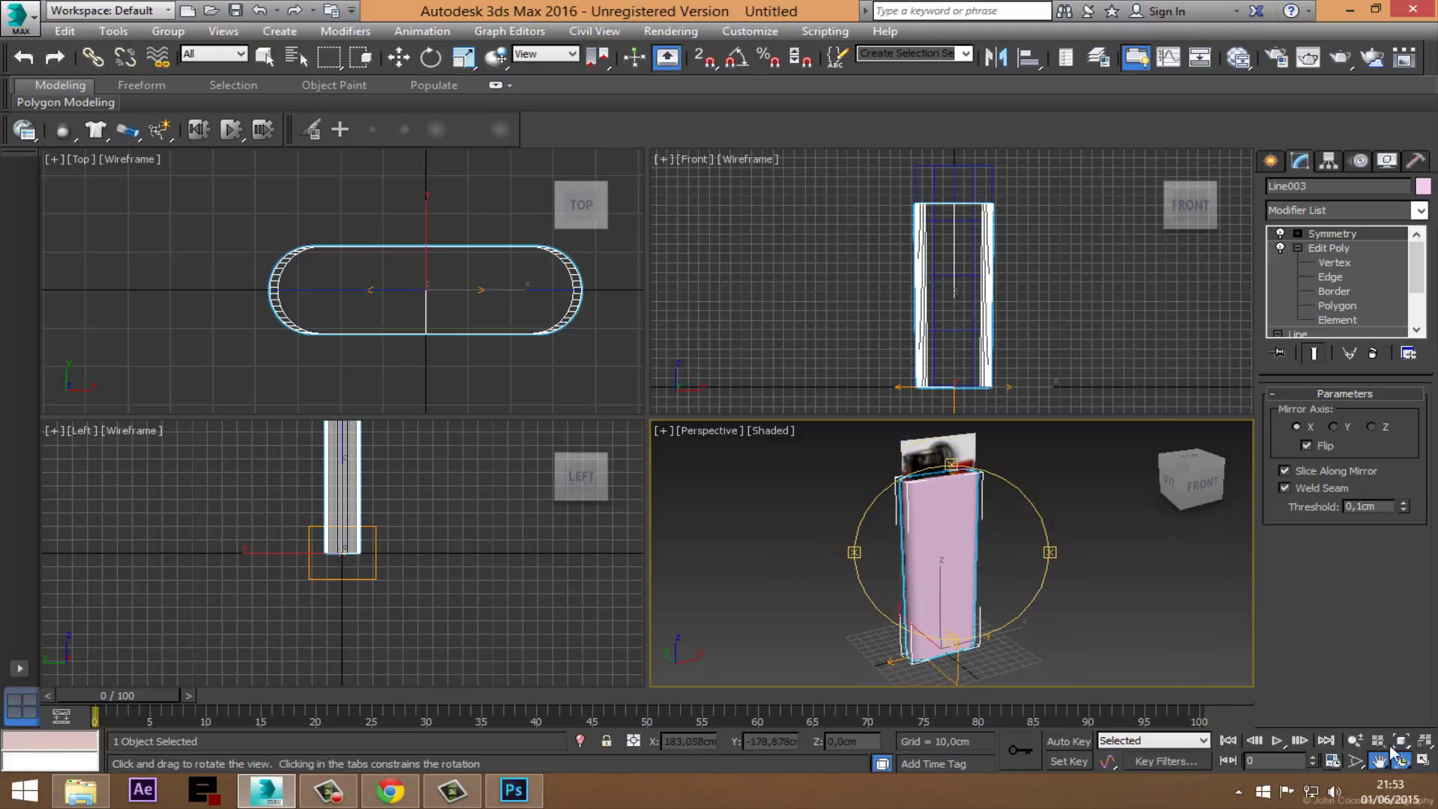
left_click(1427, 761)
mouse_move(801, 507)
left_mouse_down()
mouse_move(609, 417)
mouse_move(669, 436)
mouse_move(569, 425)
left_mouse_up()
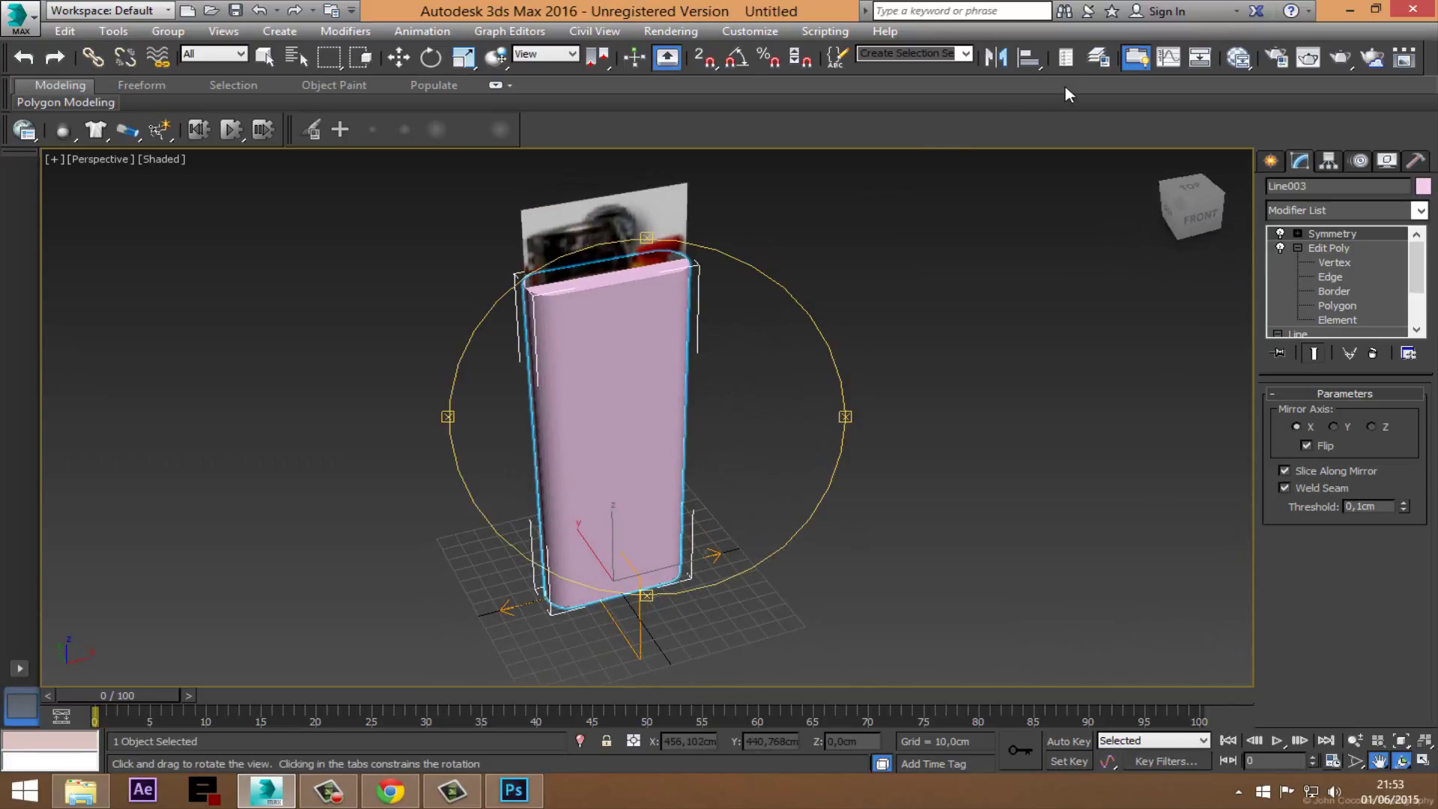
Step: Move Line003 onto a new layer named Blocco_A1, then hide and show that layer
left_click(1065, 60)
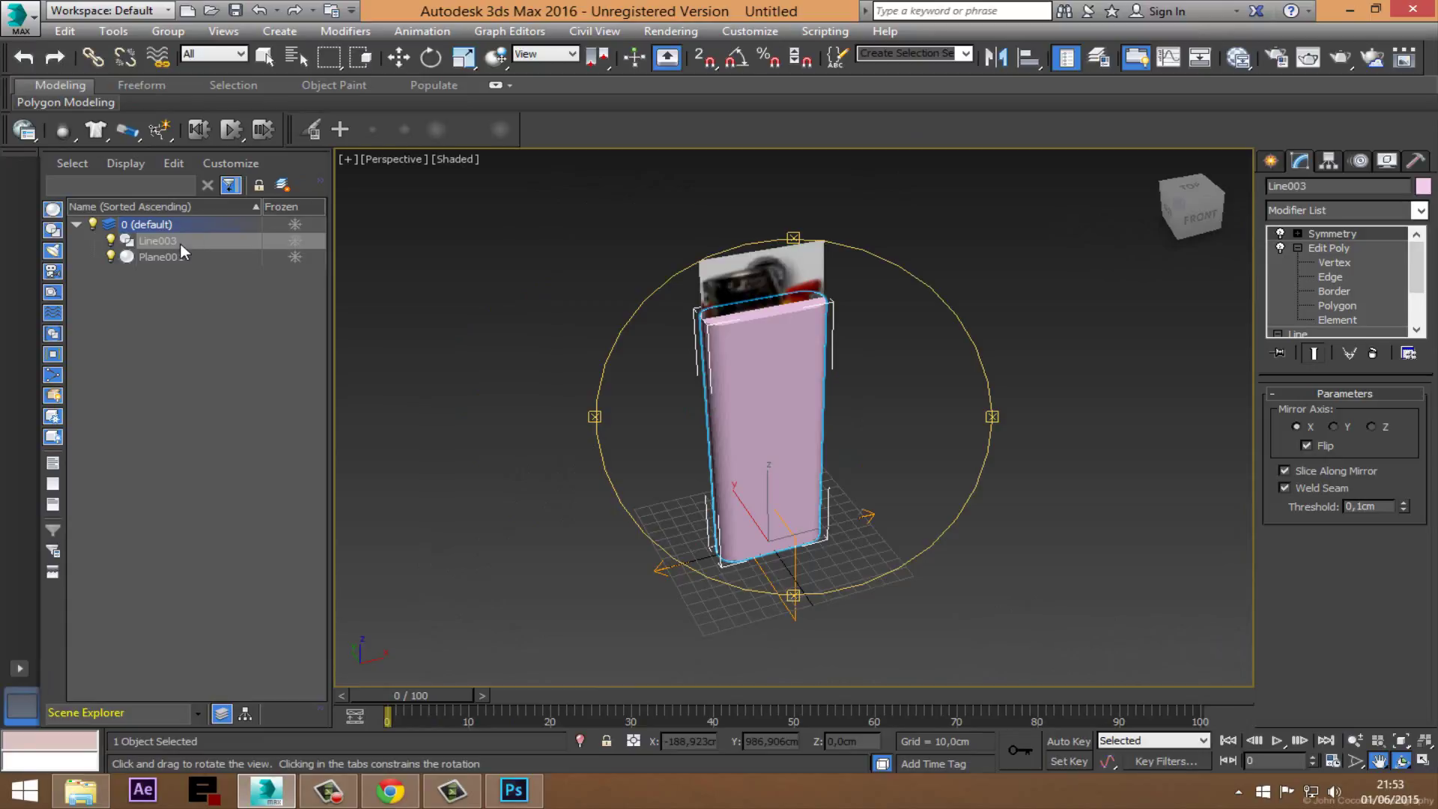
left_click(284, 185)
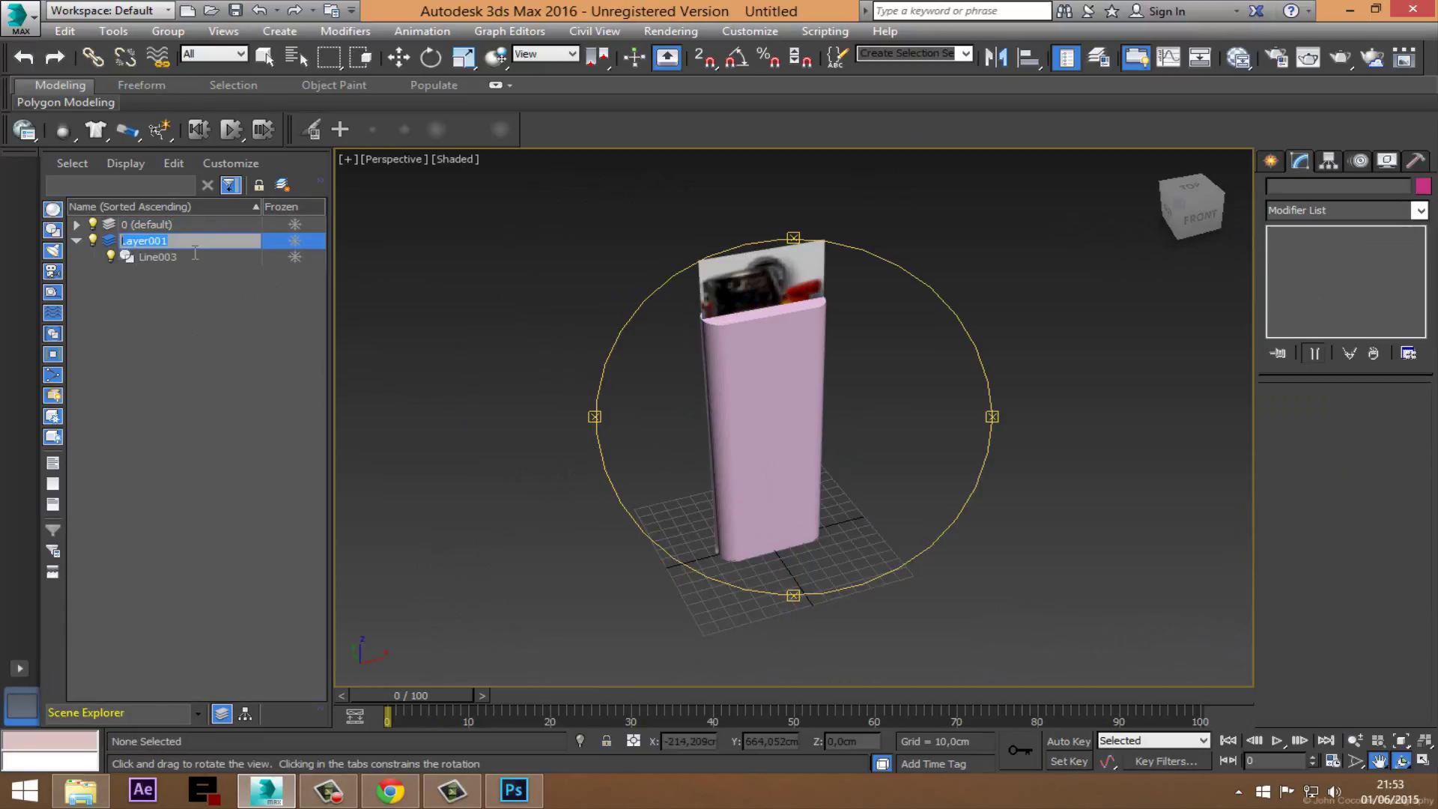
type("Blocco_A1")
key("Return")
left_click(76, 241)
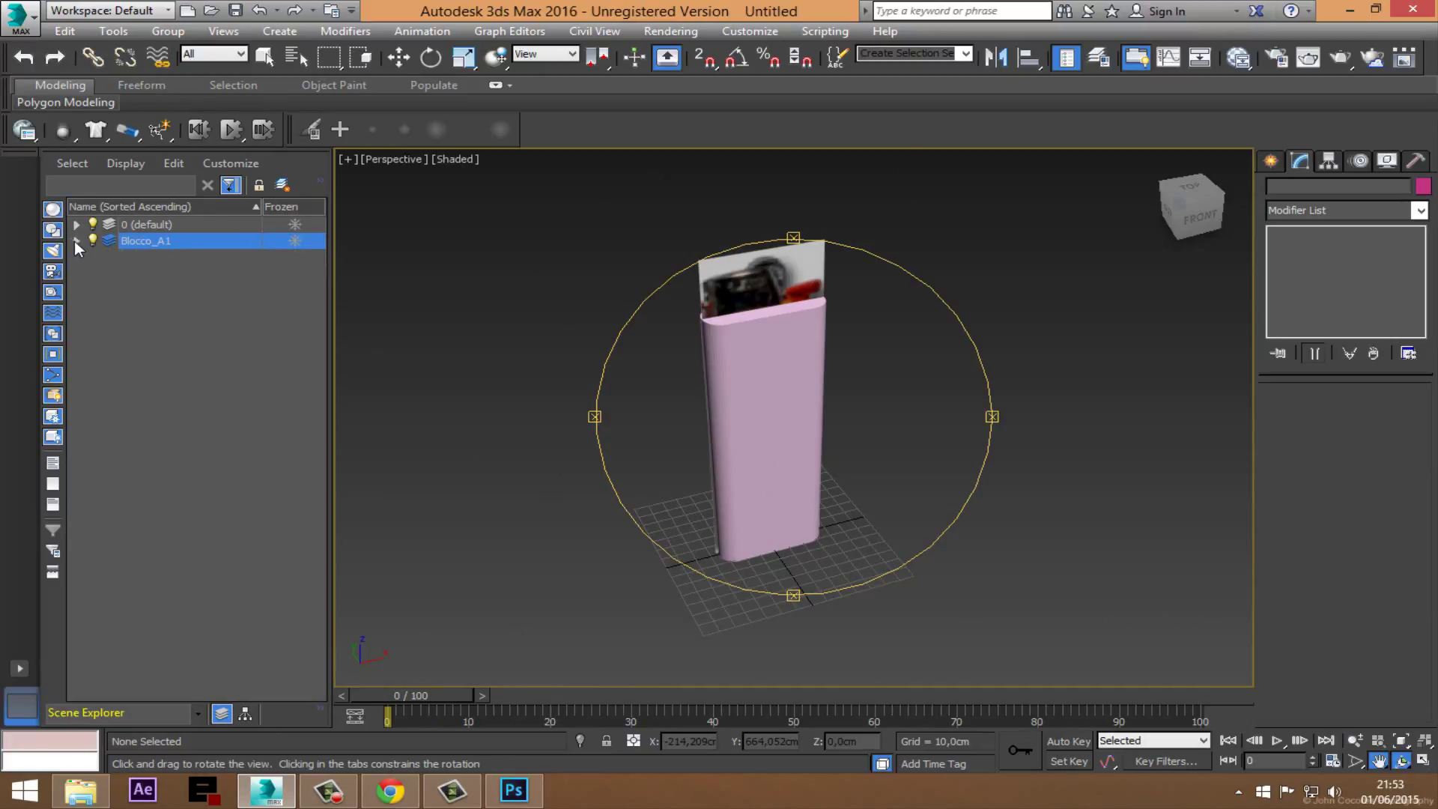
left_click(92, 240)
left_click_drag(734, 408, 745, 442)
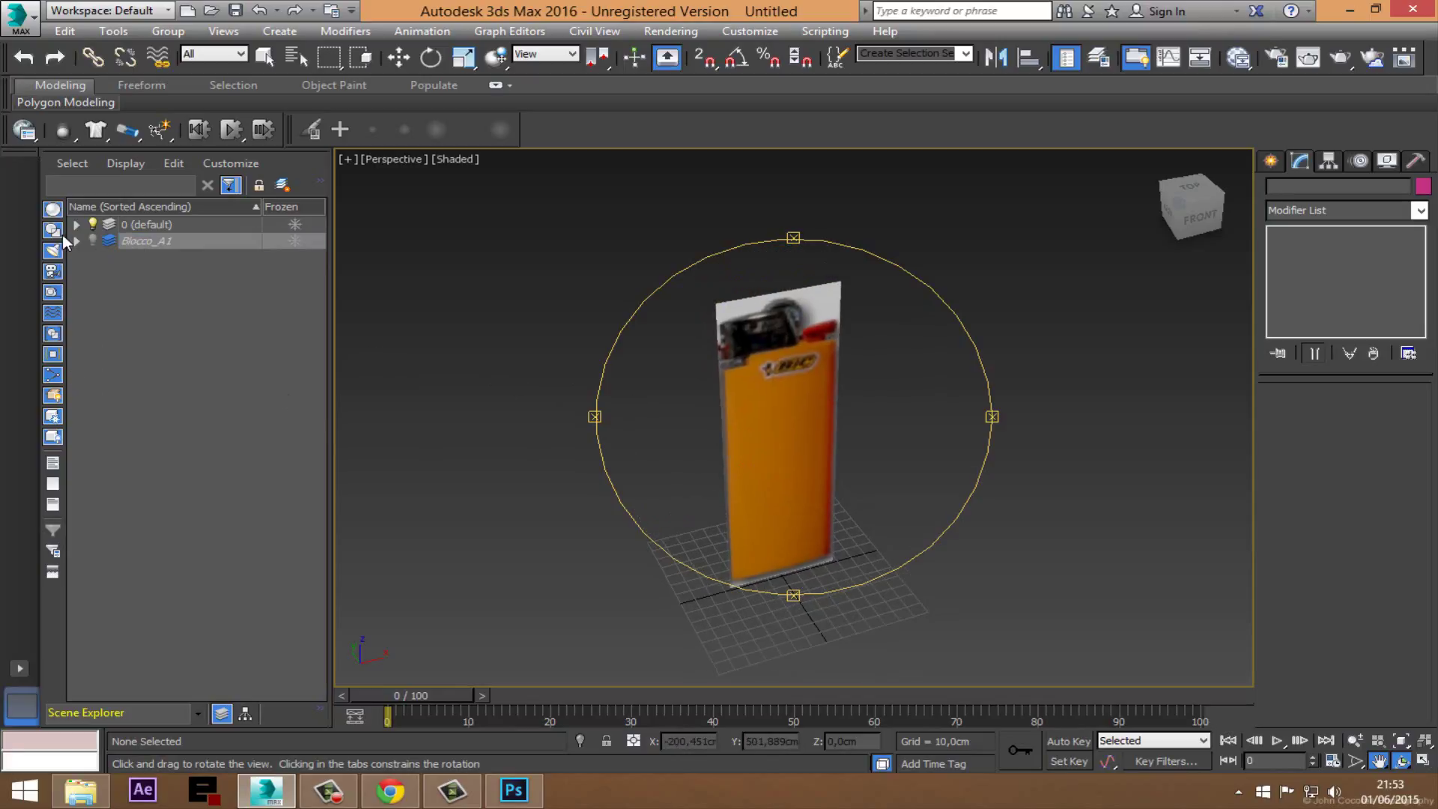
left_click(92, 240)
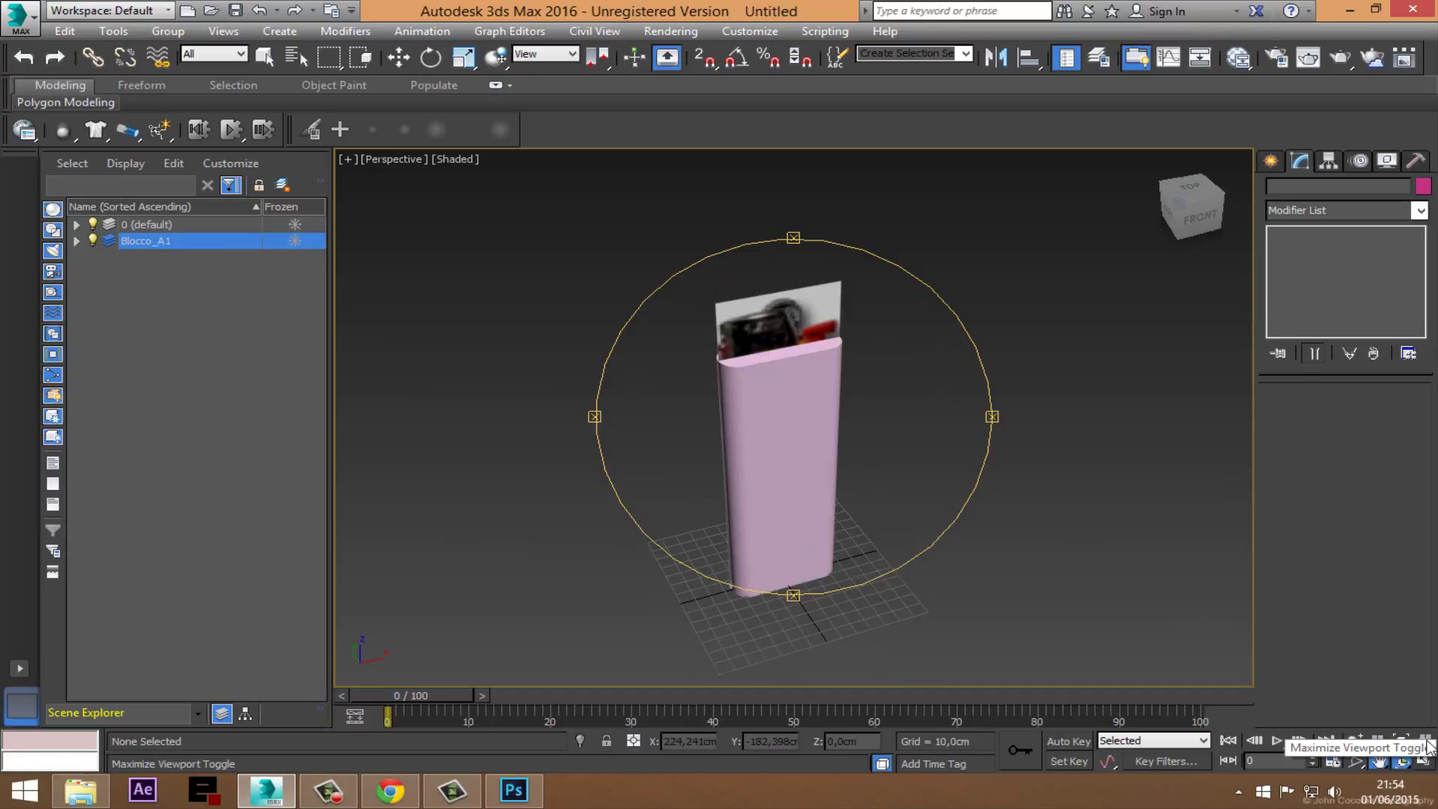
Step: Draw a 23.9×73.6×191.8 cm box over the lighter's footprint
left_click(1270, 163)
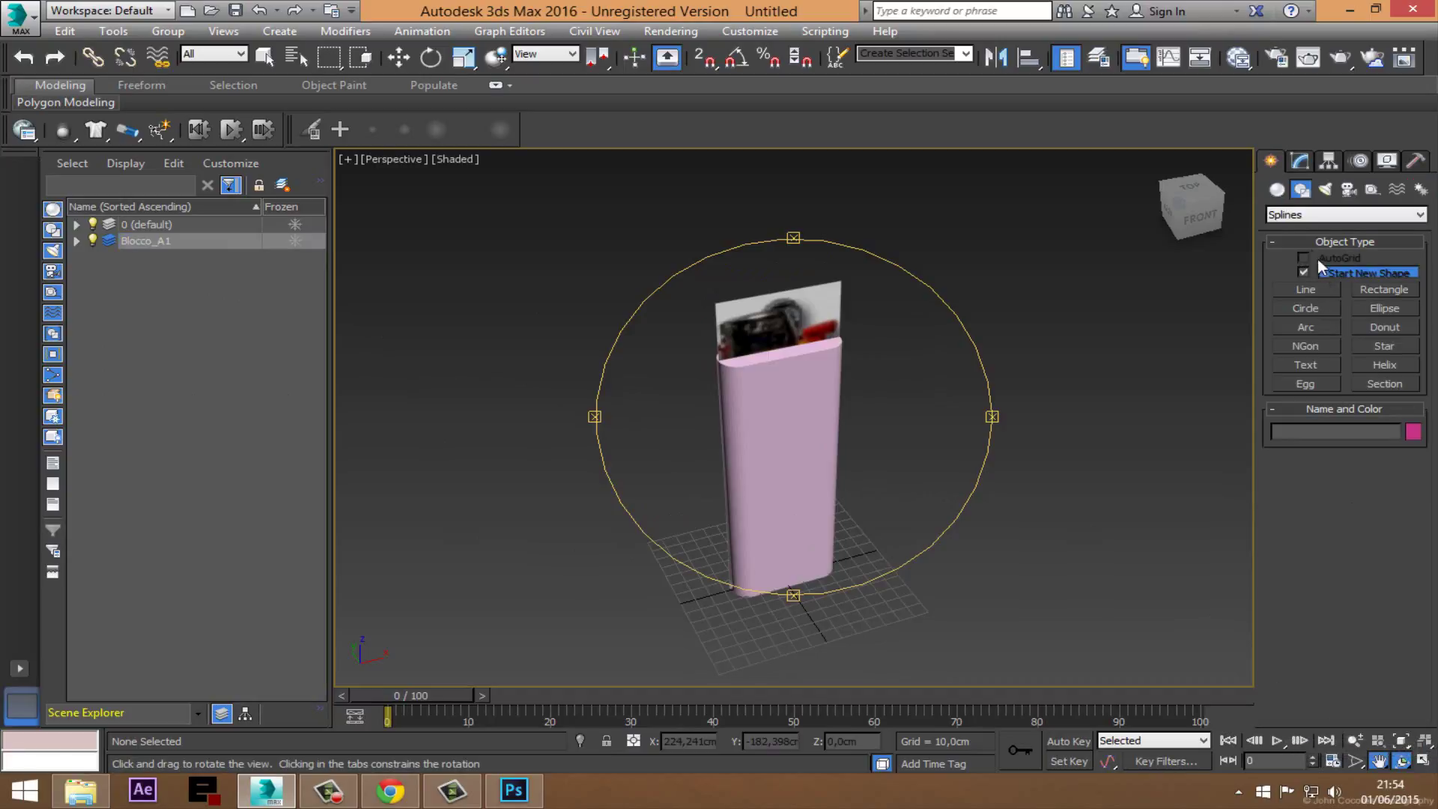
left_click(1276, 190)
left_click(1307, 277)
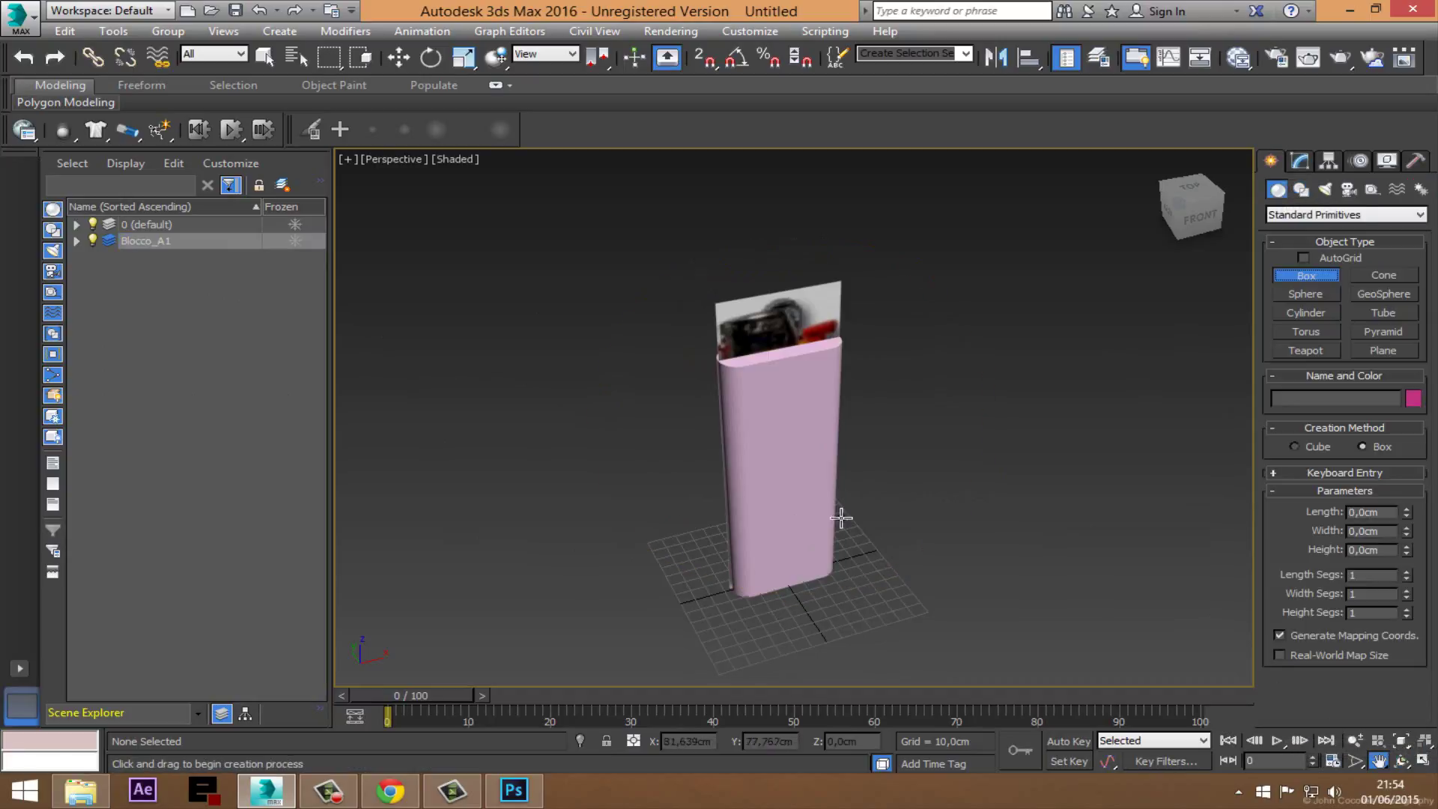
left_click_drag(738, 595, 857, 588)
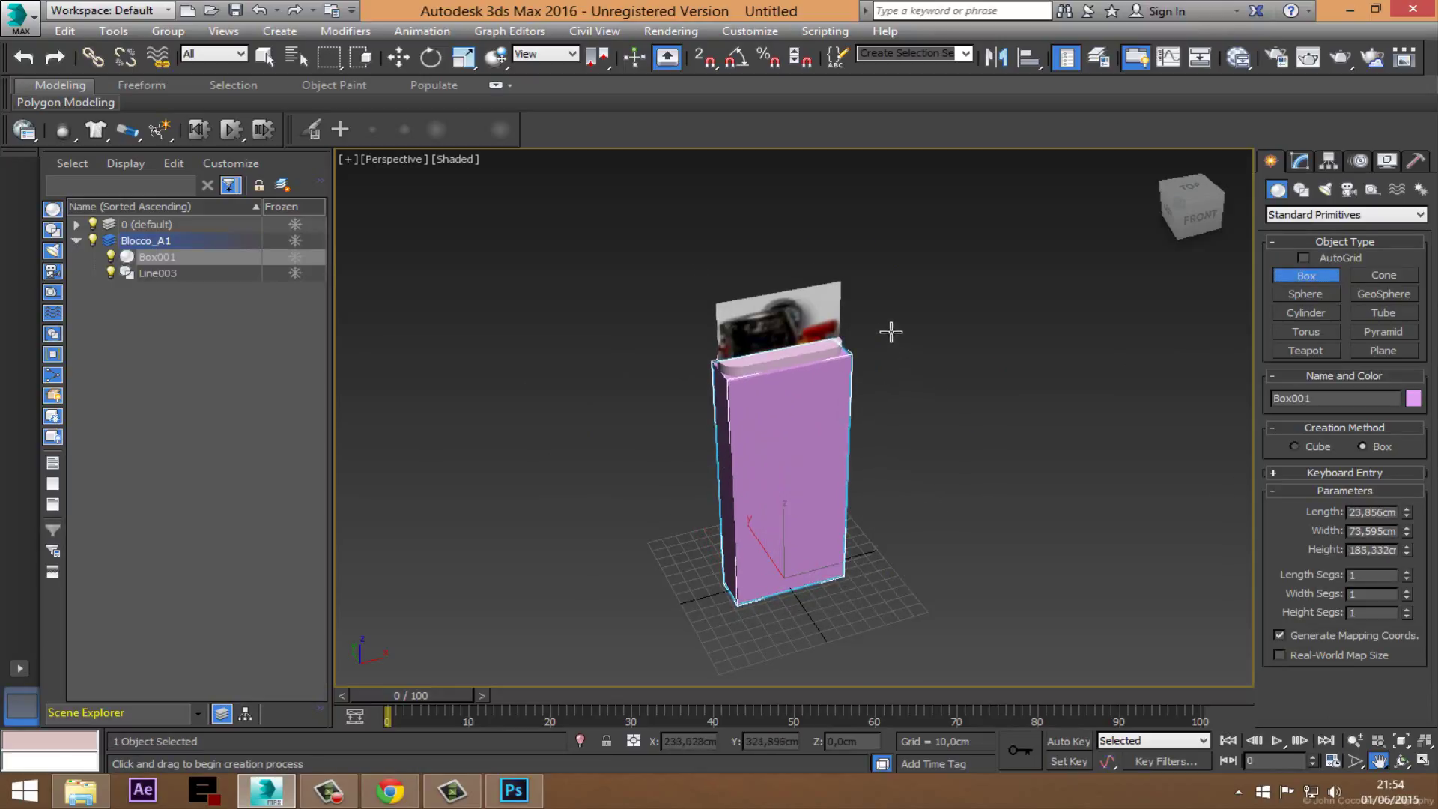
left_click(891, 322)
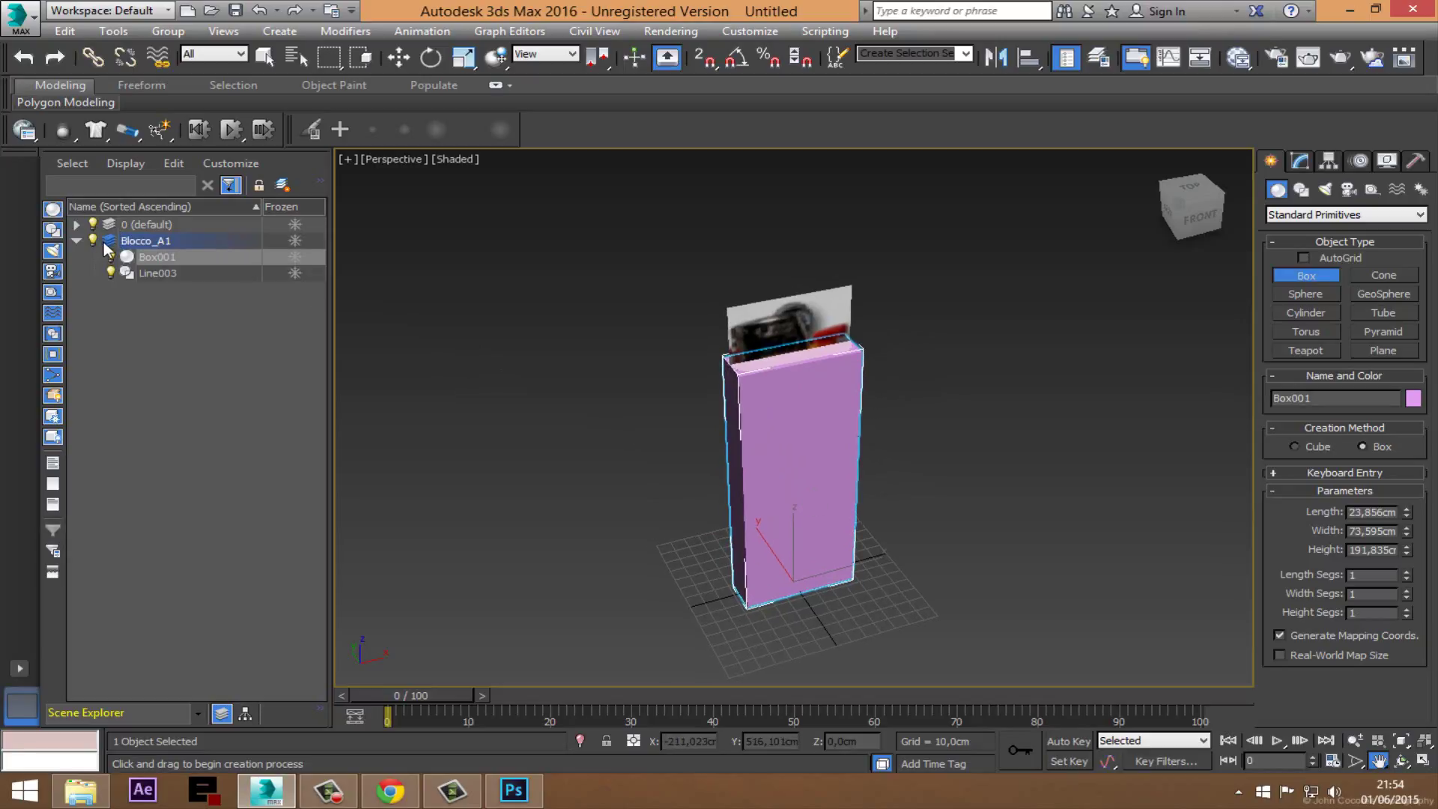
left_click(92, 240)
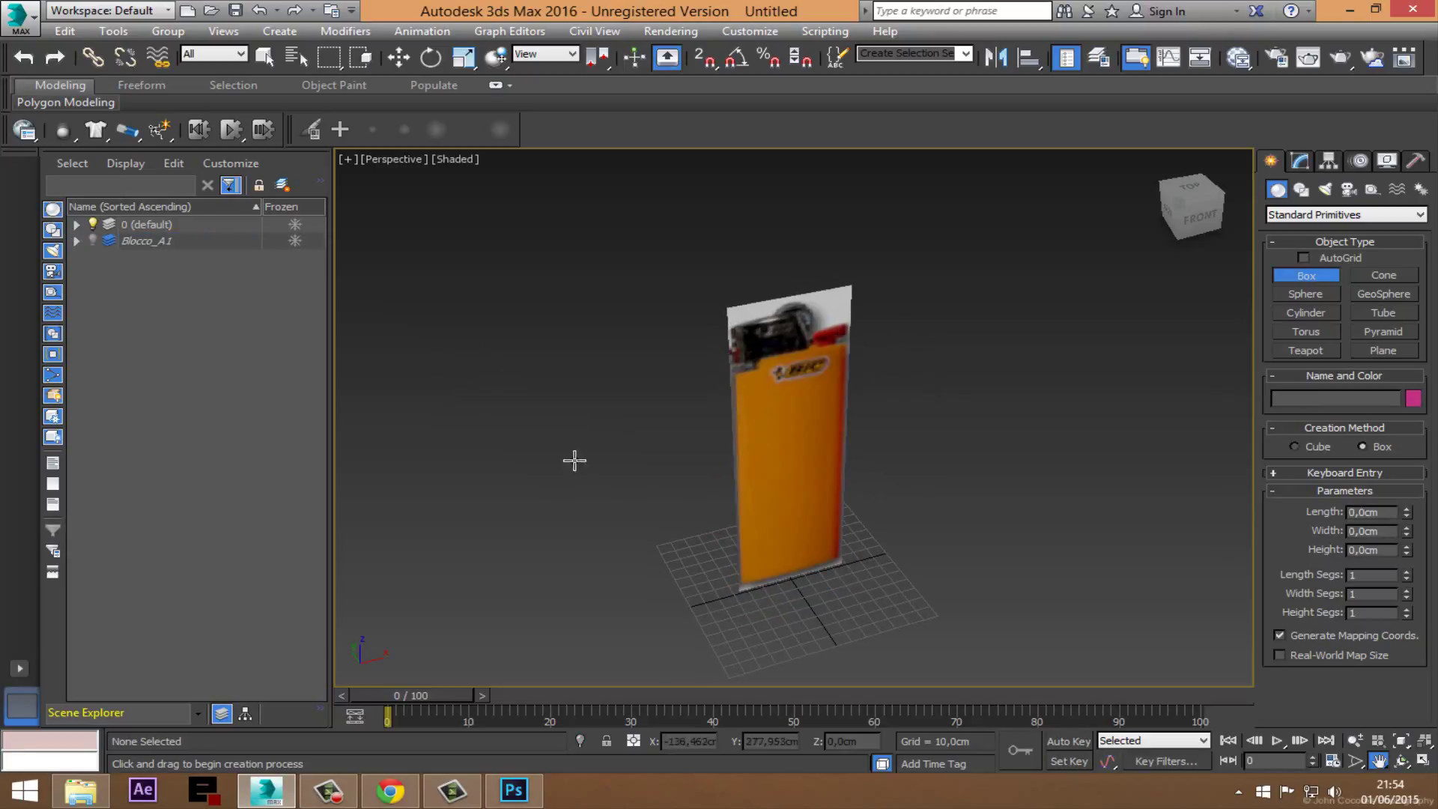
left_click(90, 239)
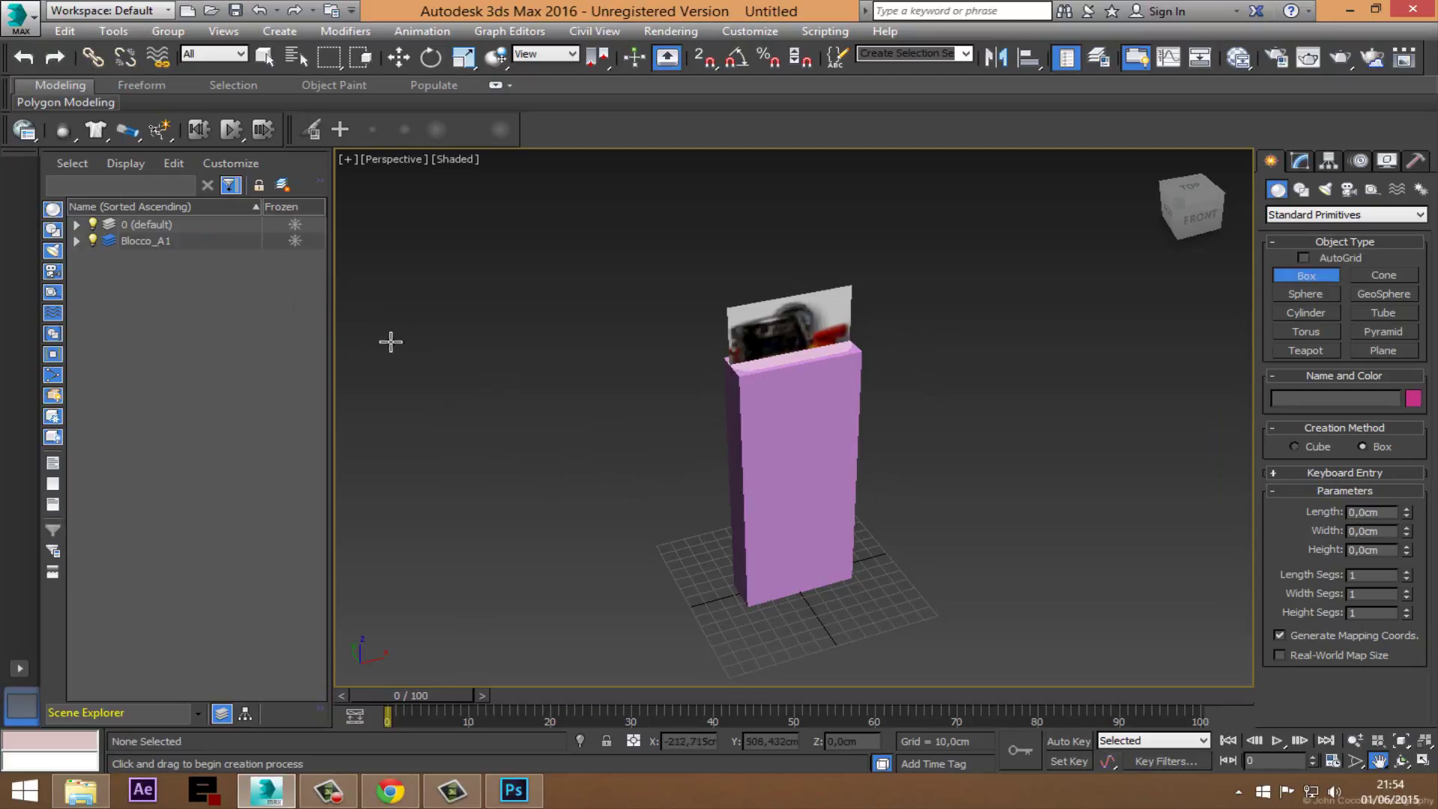
Step: Put Box001 on its own new Blocco A layer and hide the Blocco_A1 layer
left_click(264, 57)
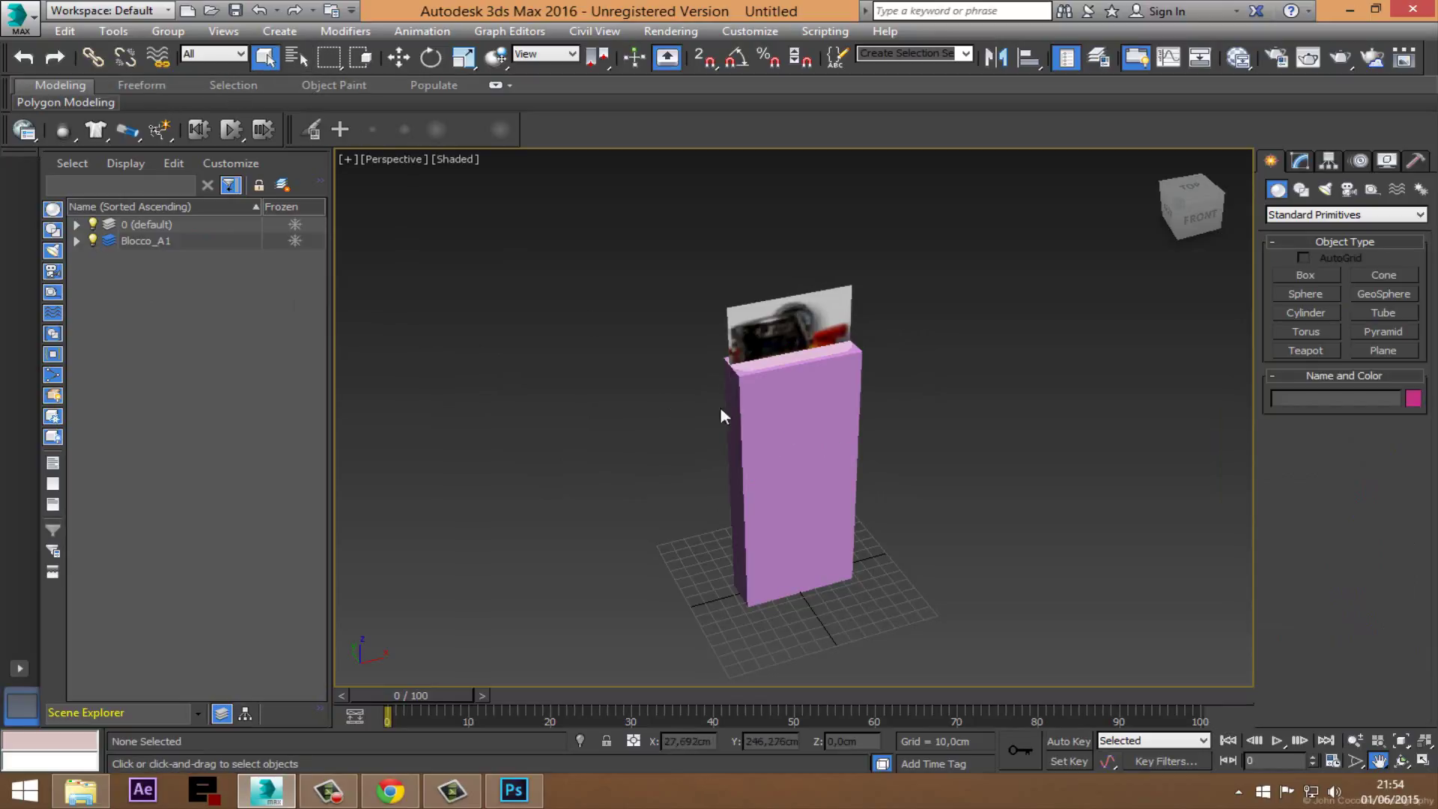
left_click(792, 440)
left_click(282, 184)
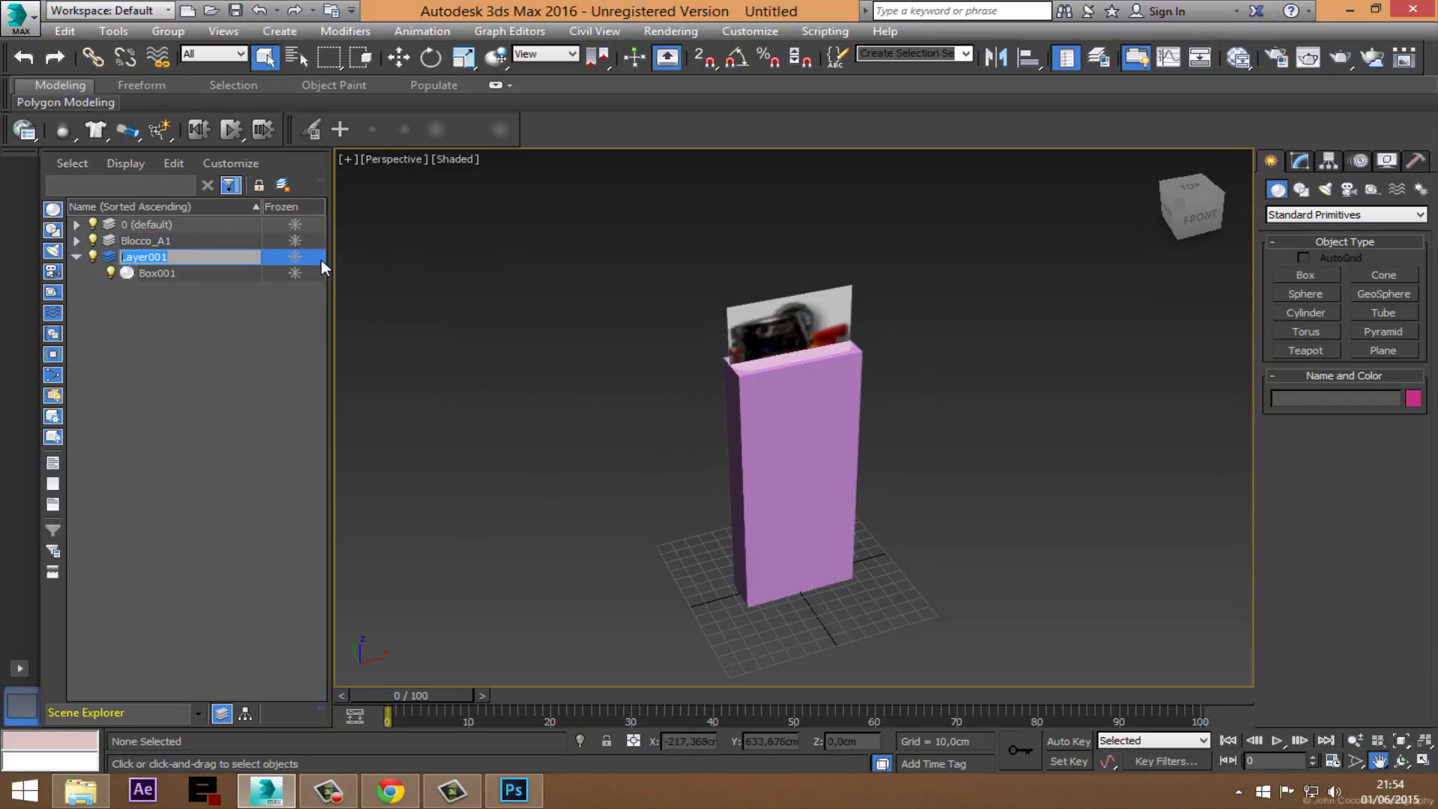
type("Blocco A_")
key("Return")
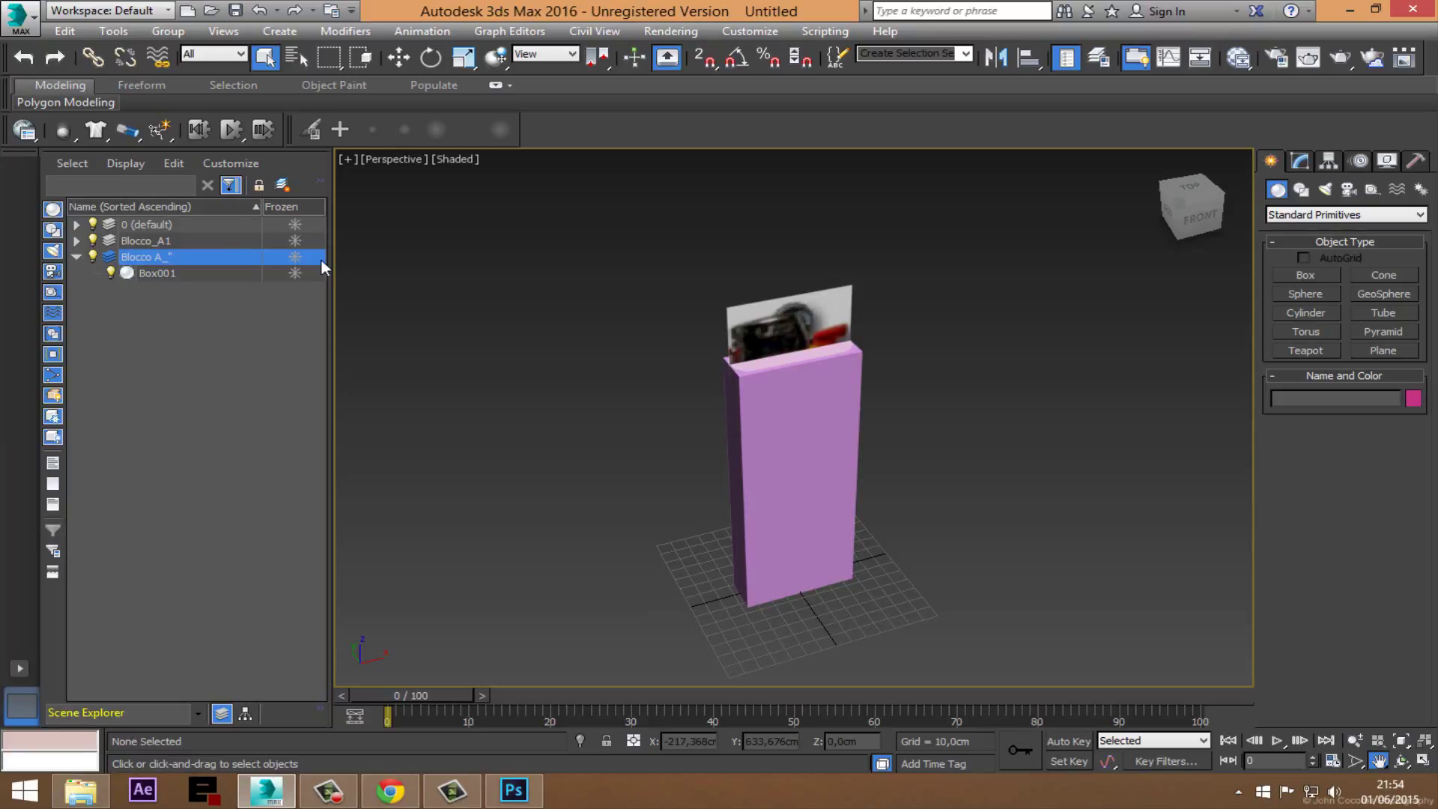
left_click(92, 256)
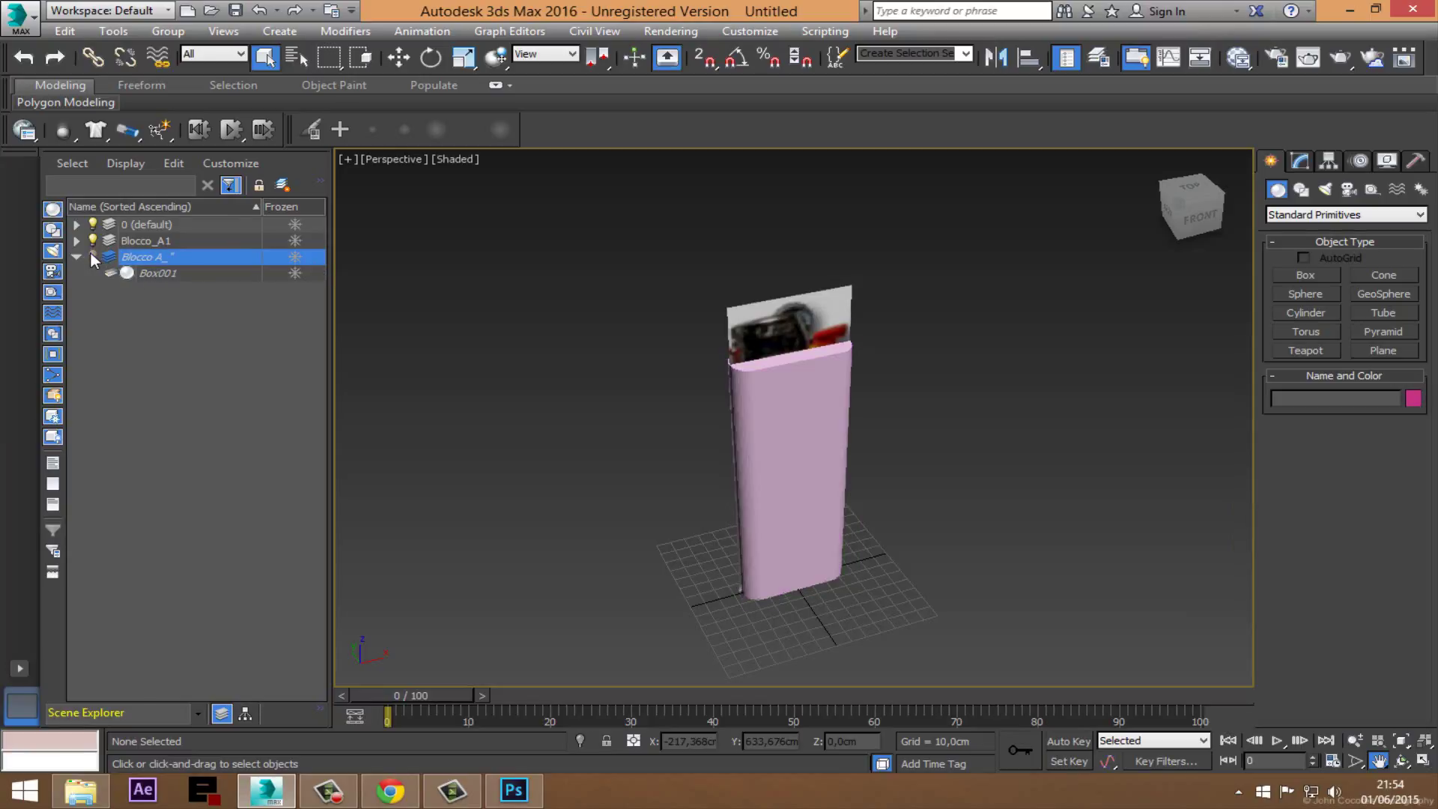
left_click(91, 255)
left_click(93, 240)
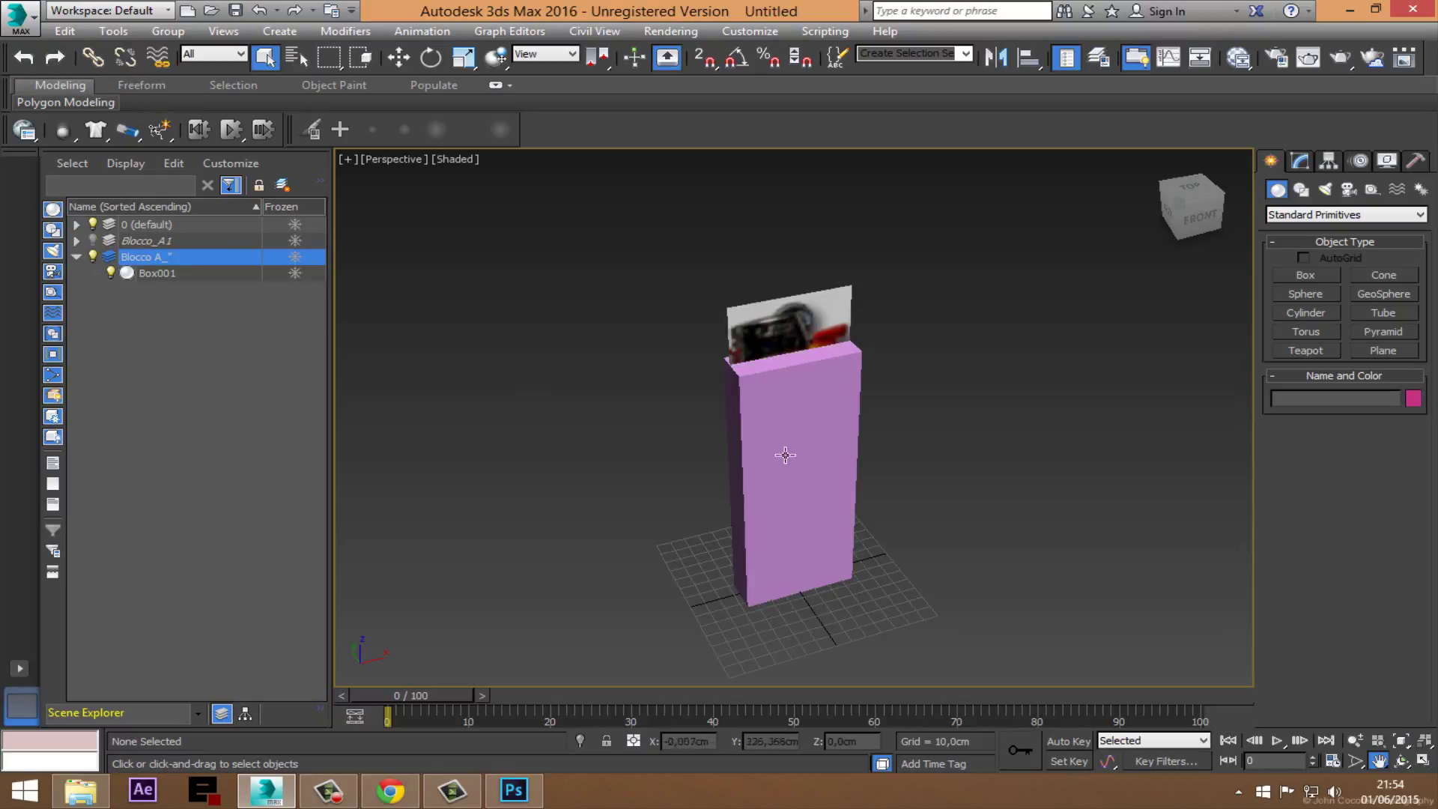
Step: Enable Edged Faces in the Perspective view, recentred on the selected pink box
scroll(806, 397, "up", 2)
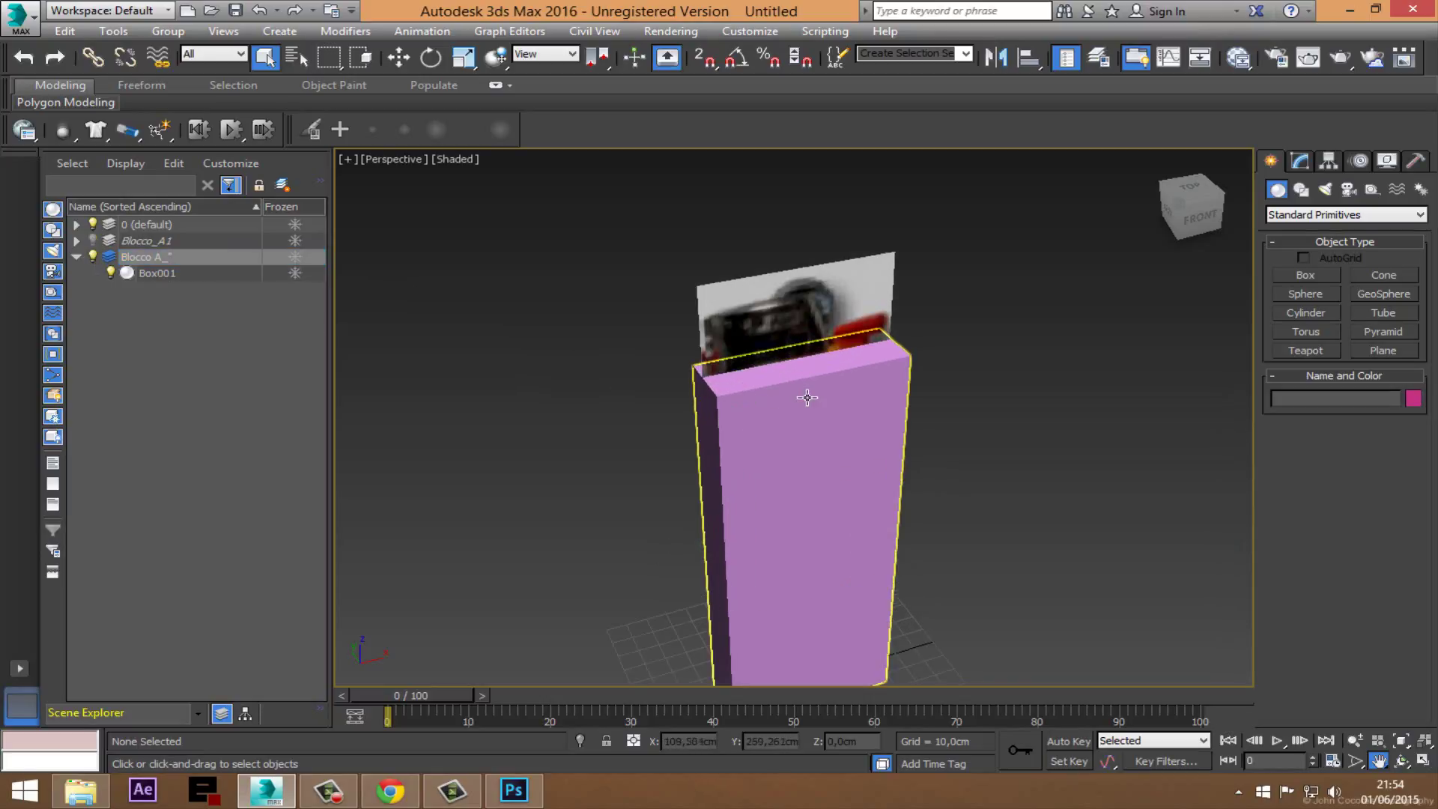
middle_click_drag(866, 497, 844, 470)
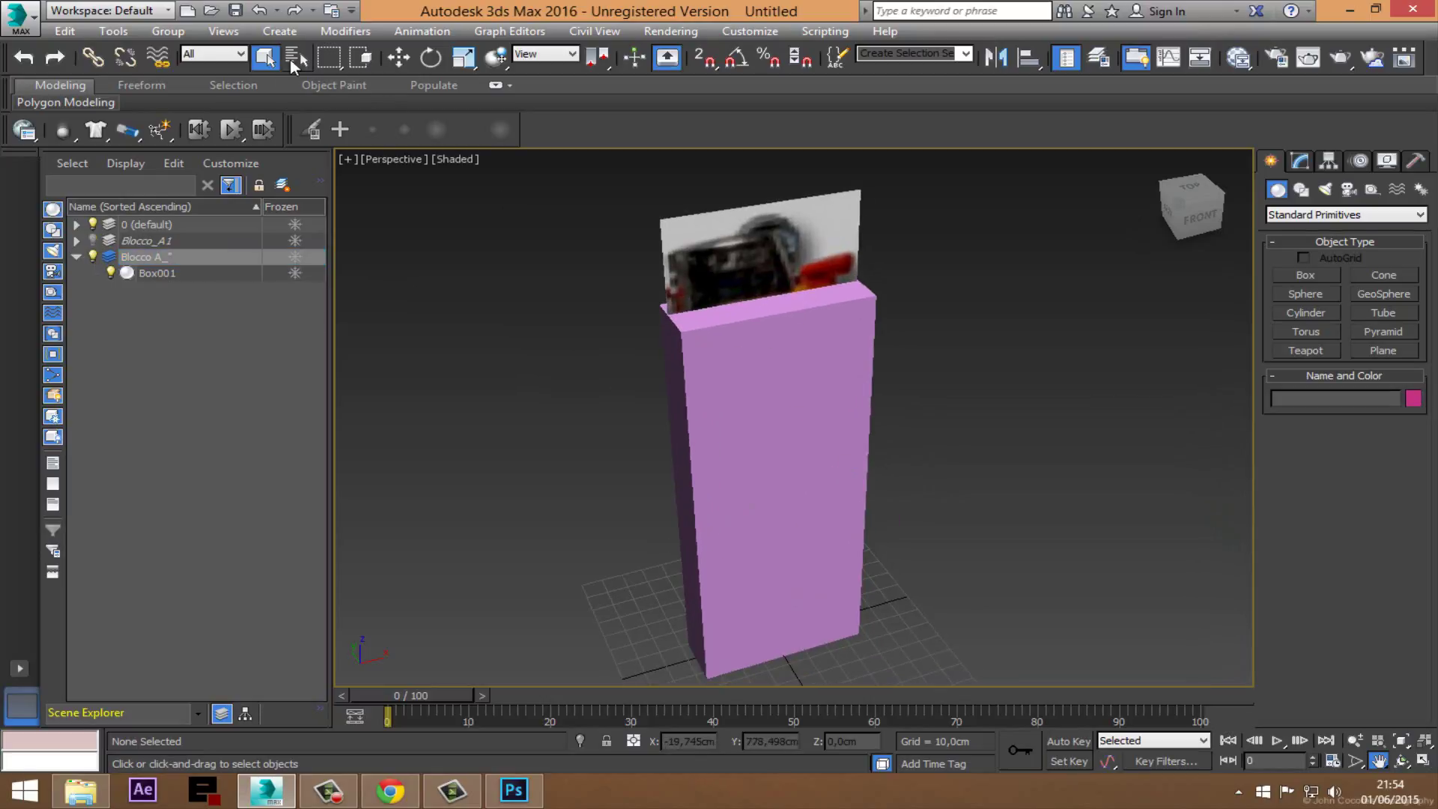
left_click(451, 161)
left_click(521, 238)
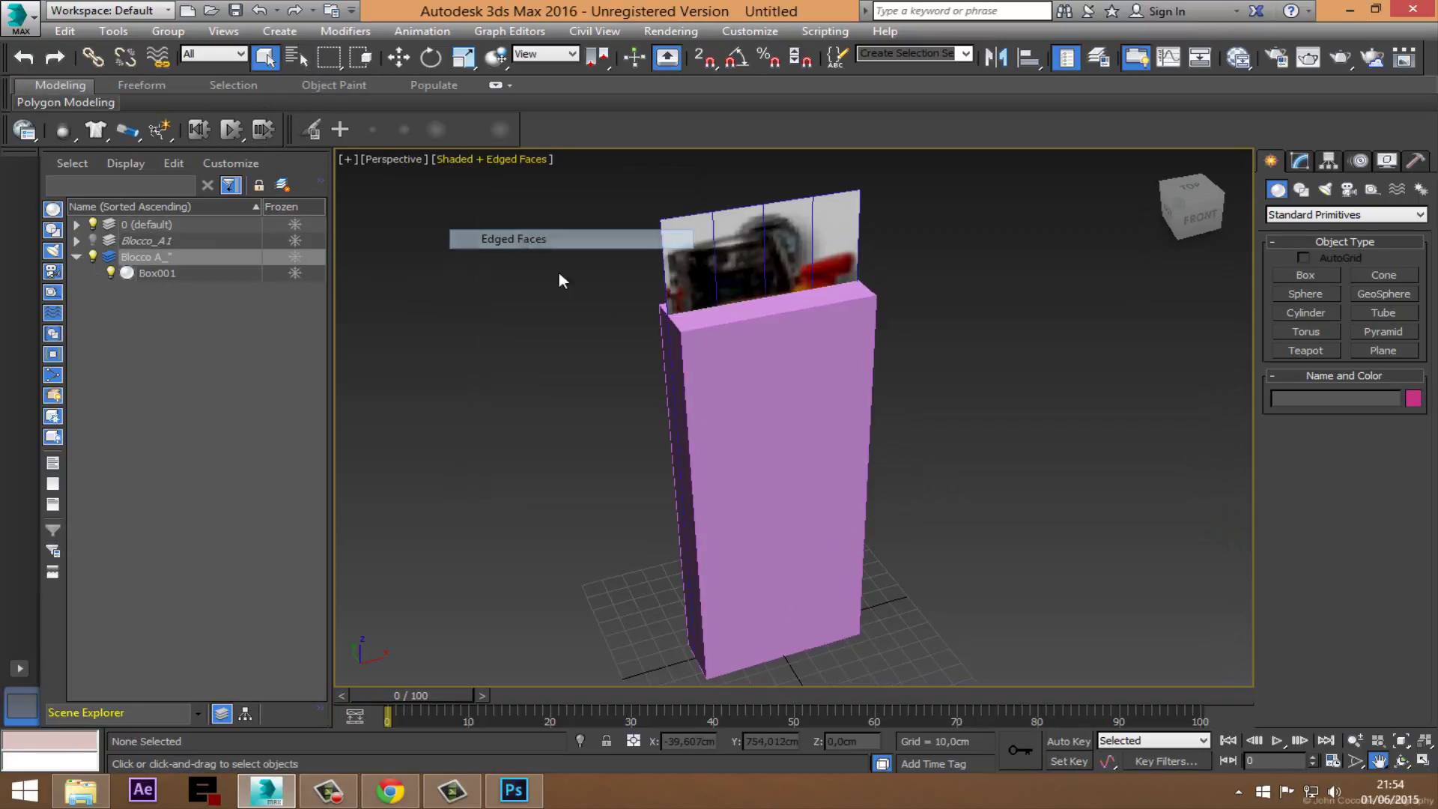
mouse_move(841, 469)
middle_mouse_down()
mouse_move(982, 459)
mouse_move(831, 438)
mouse_move(873, 420)
mouse_move(850, 452)
mouse_move(829, 423)
middle_mouse_up()
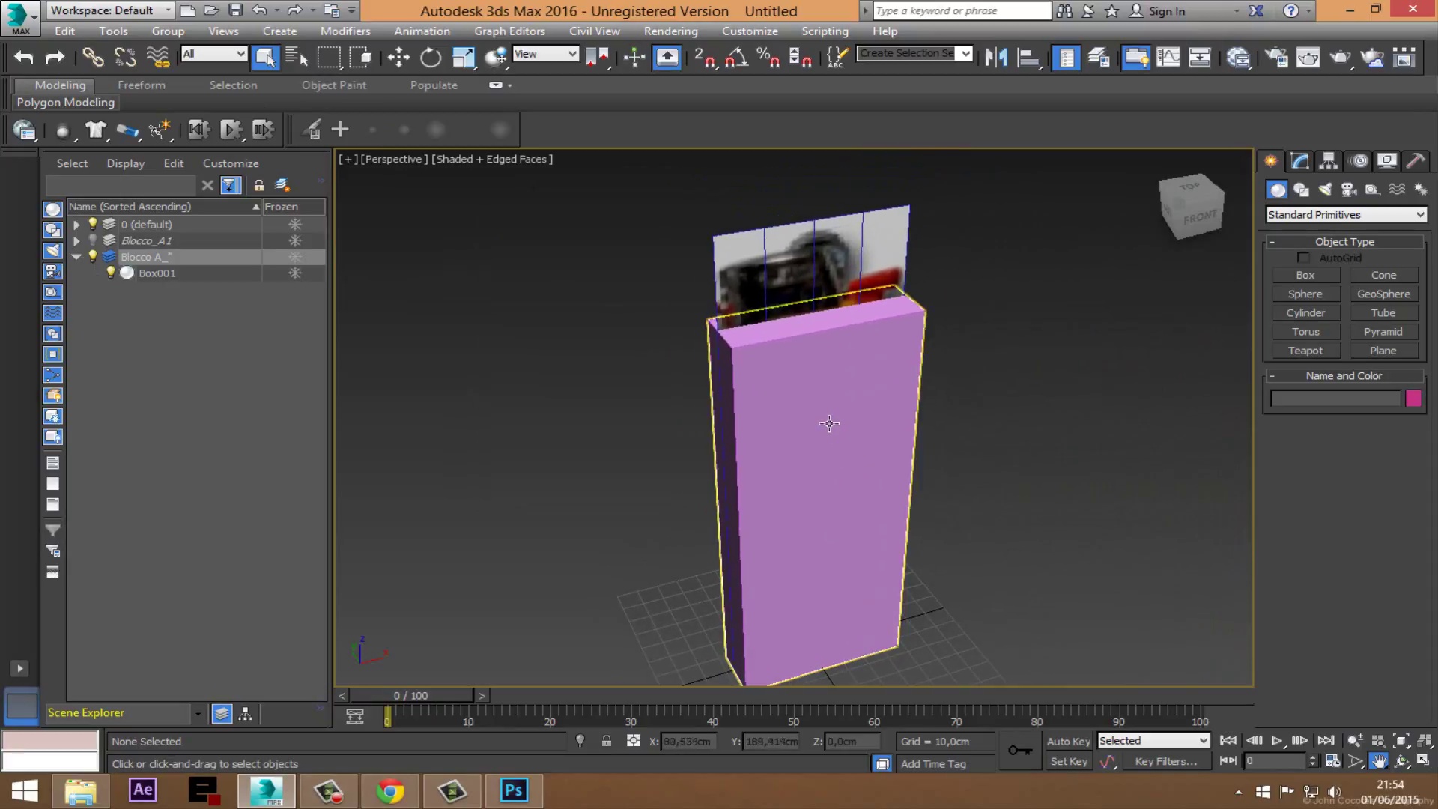
middle_click_drag(836, 475, 782, 448)
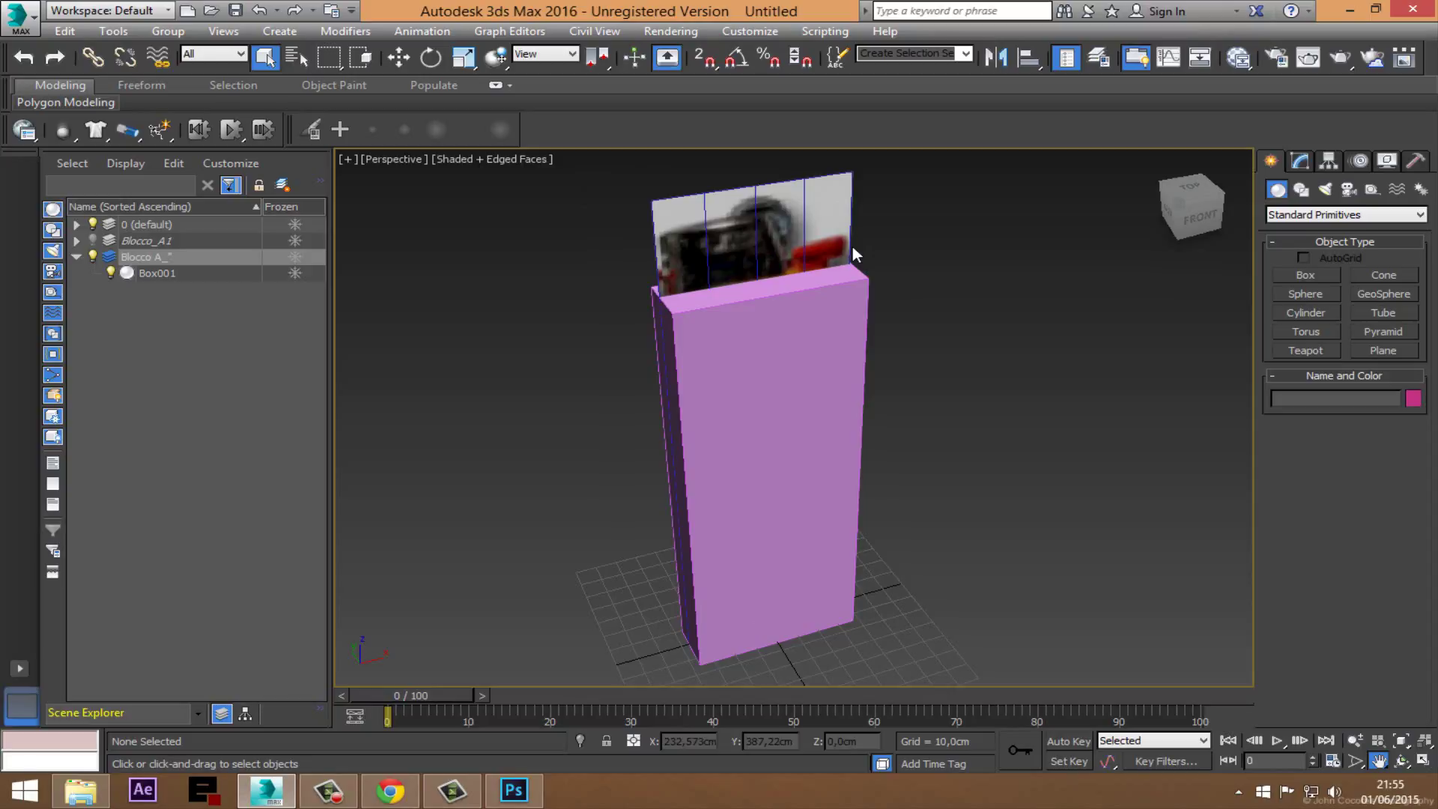
left_click(805, 332)
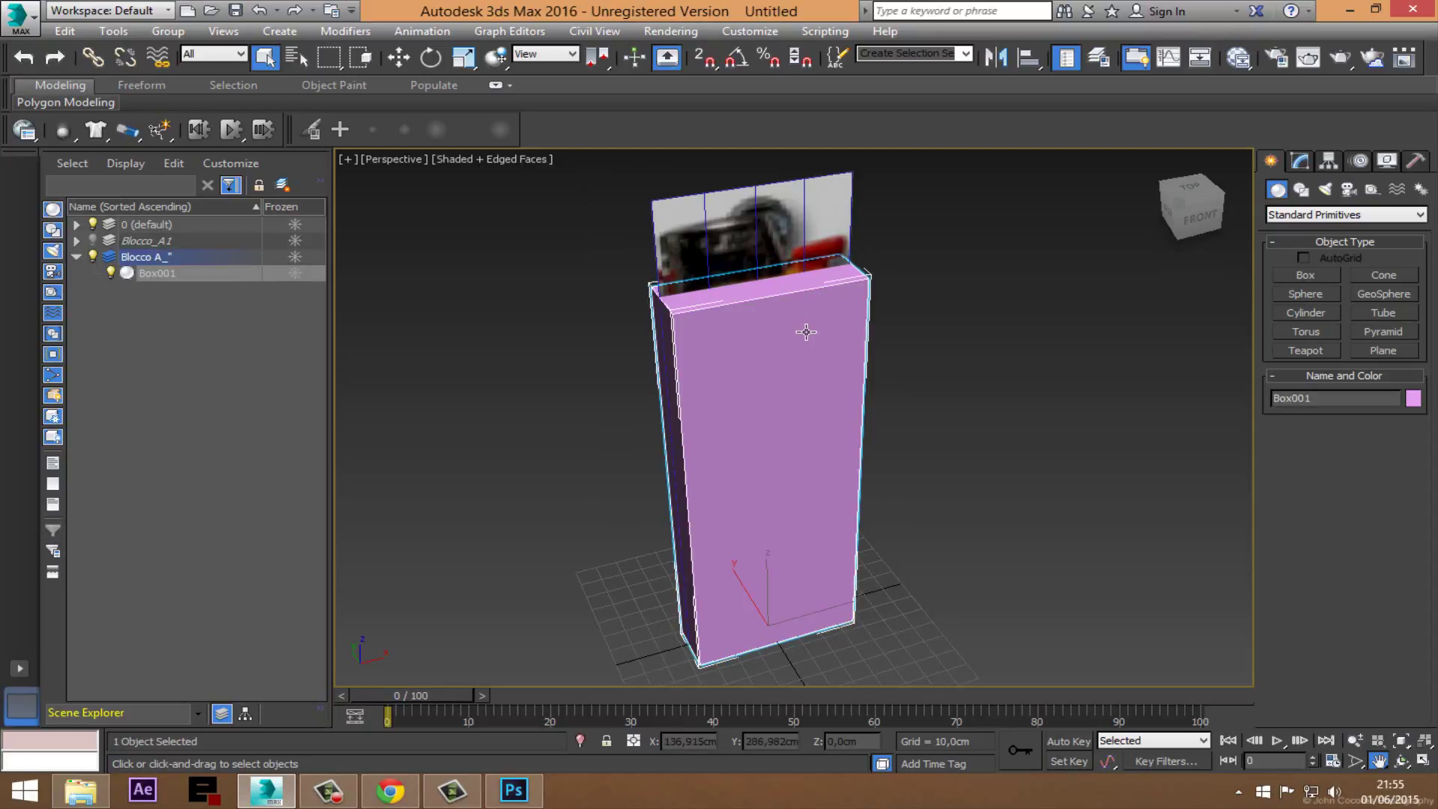
Step: Add an Edit Poly modifier to Box001
right_click(792, 317)
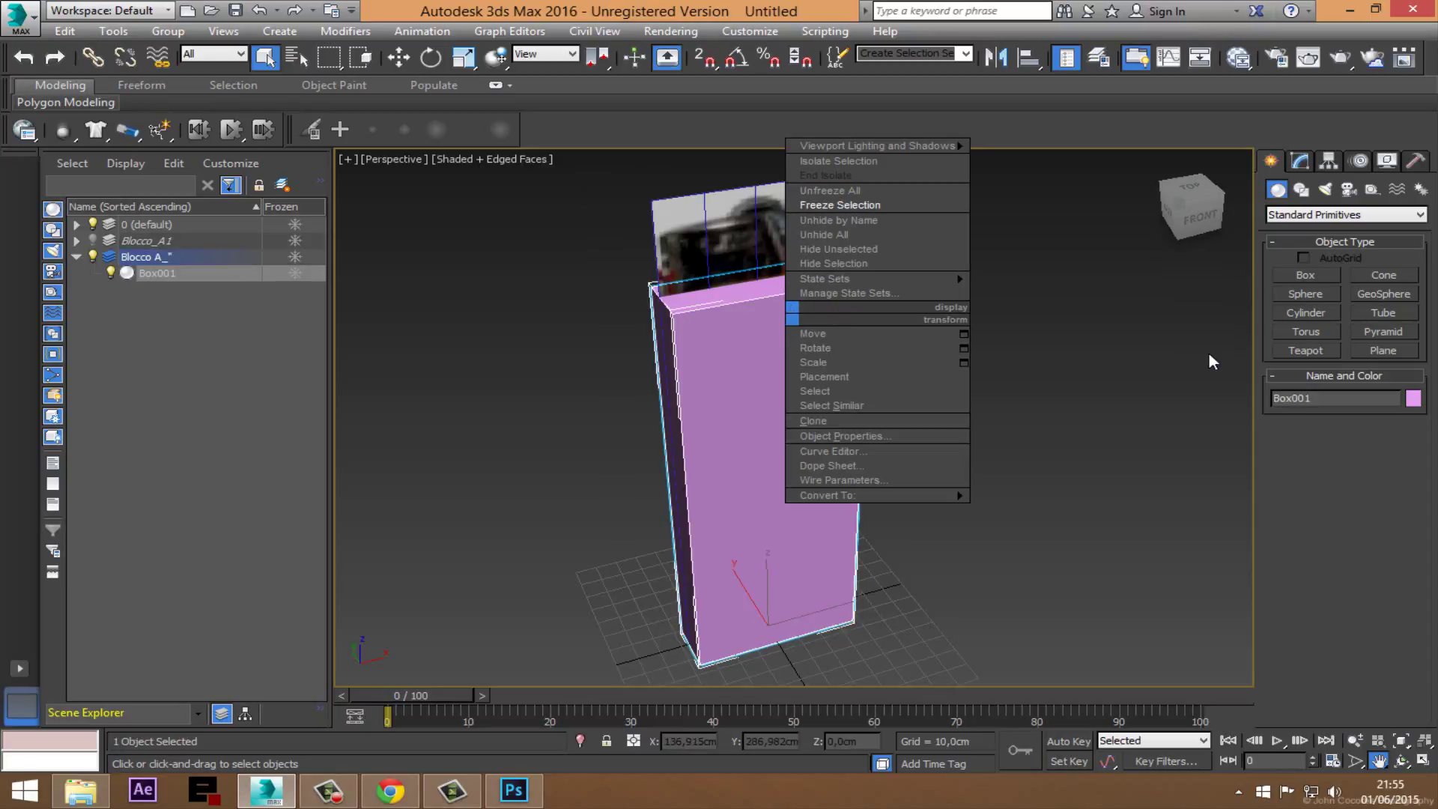
left_click(1299, 162)
left_click(1419, 212)
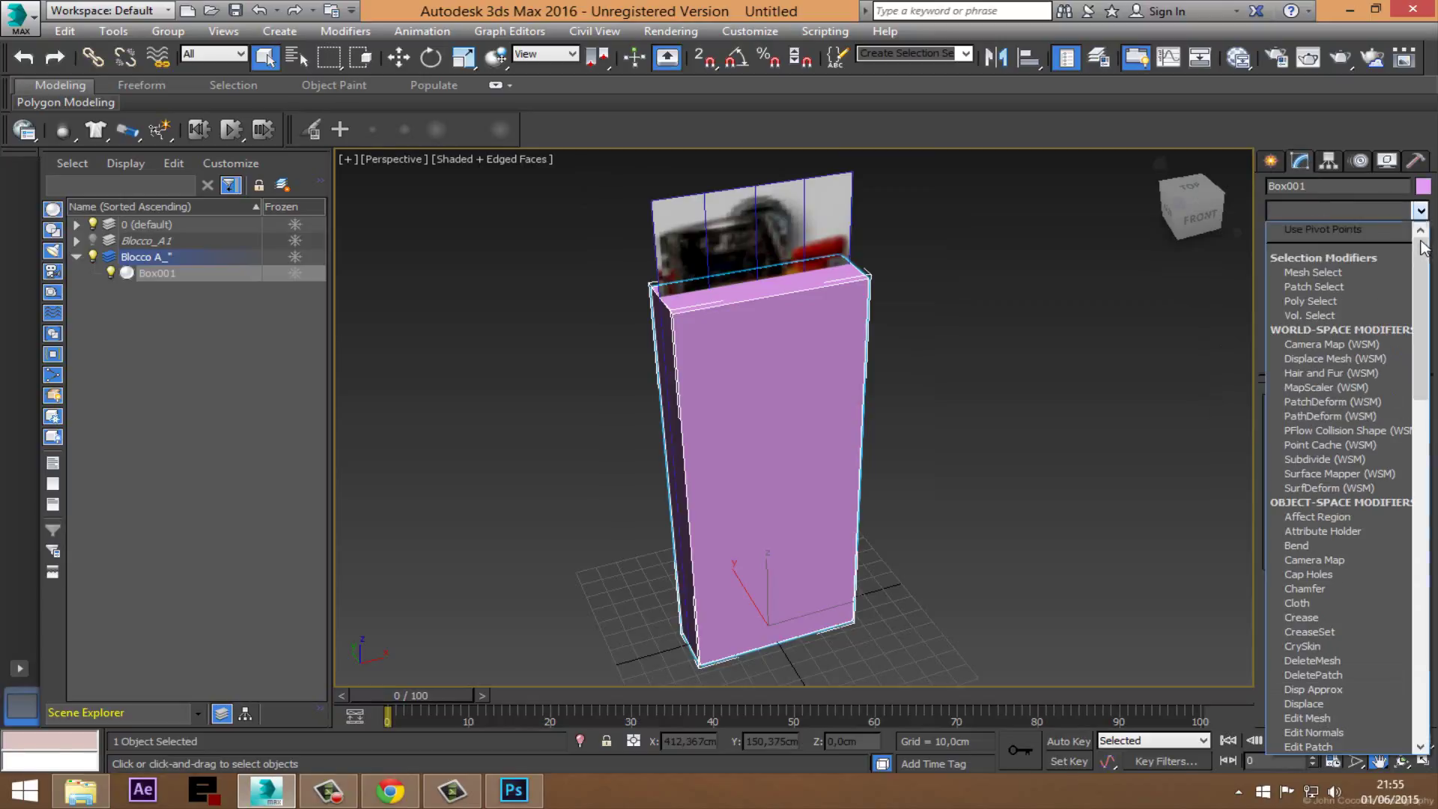
left_click_drag(1419, 247, 1418, 396)
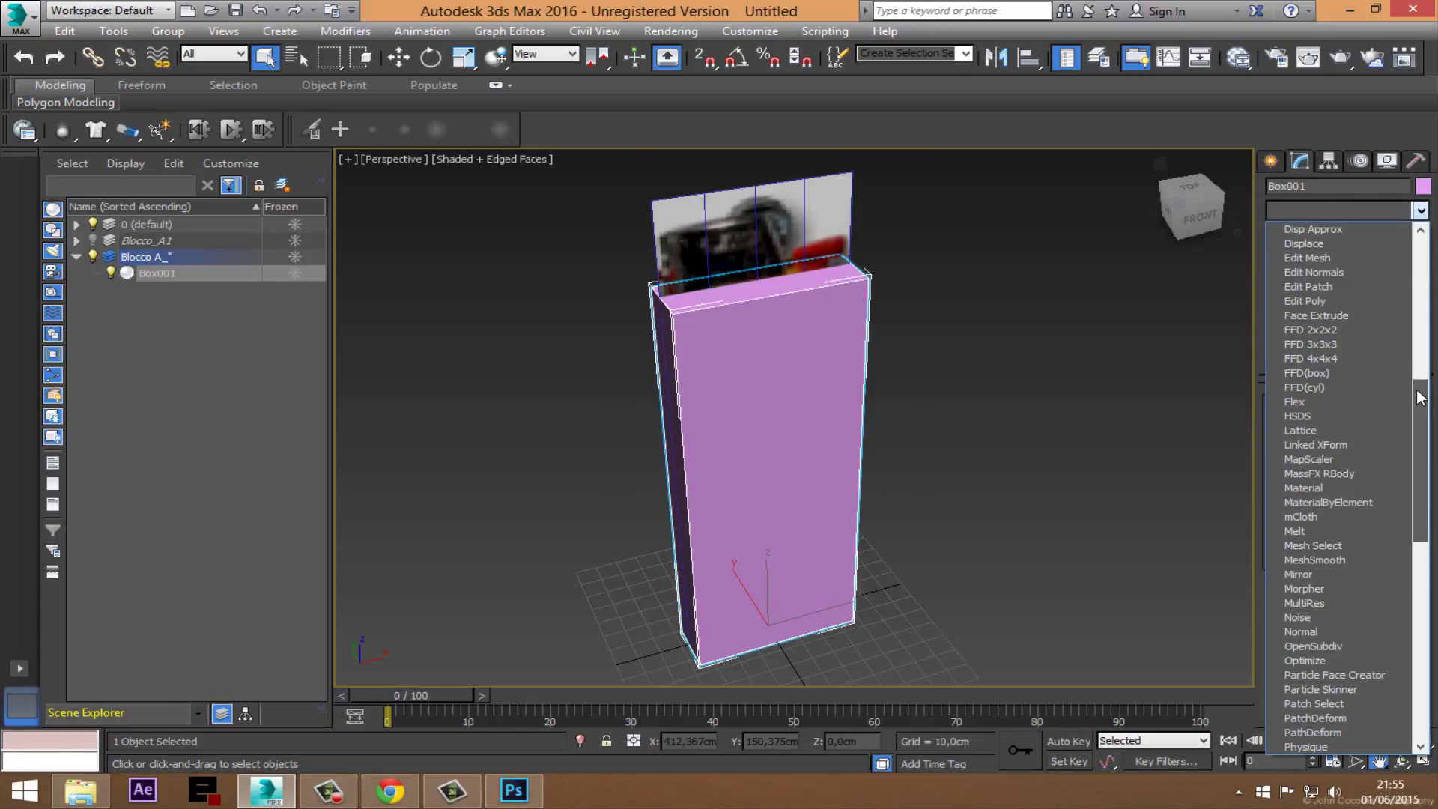
left_click(1295, 300)
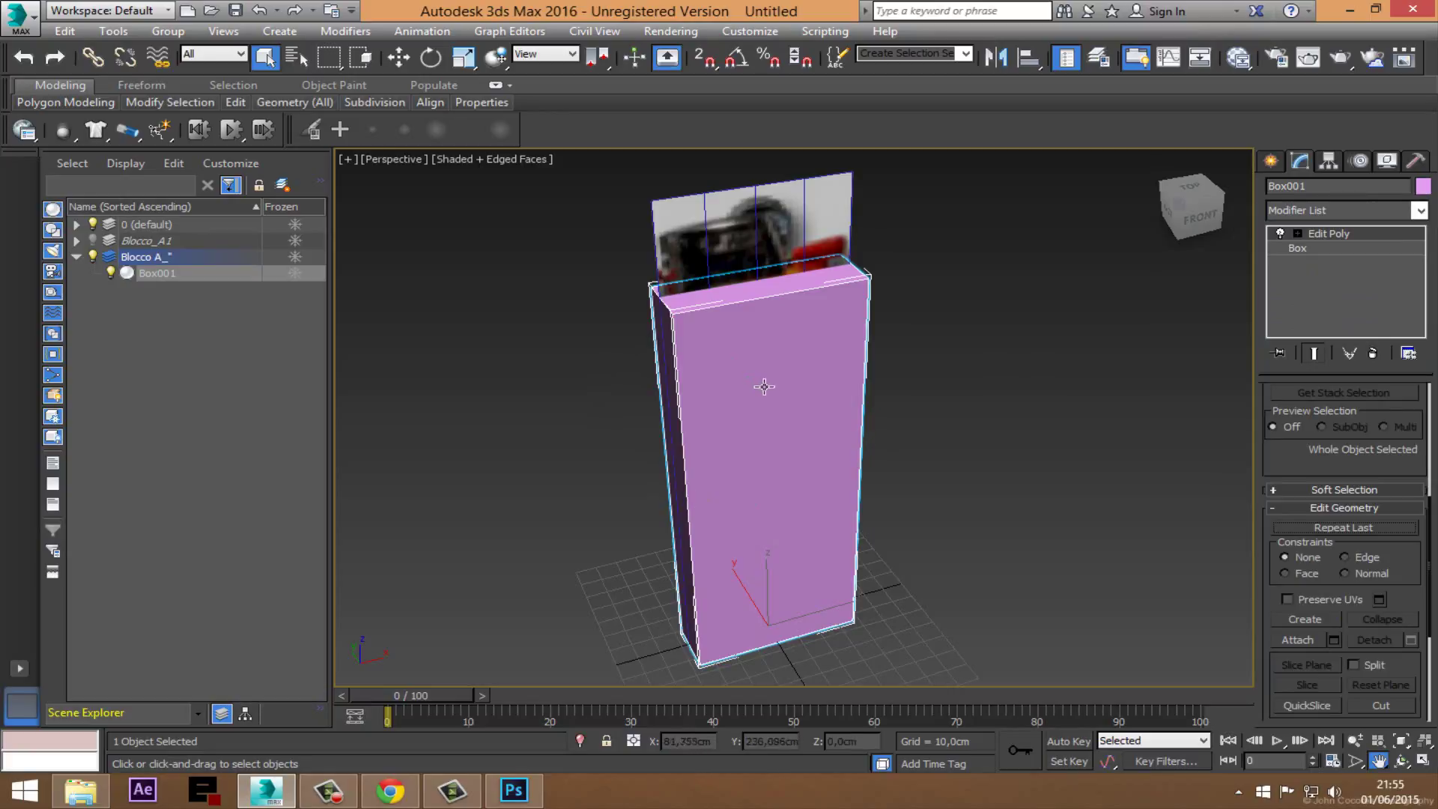
Step: Orbit and pan the Perspective view around the pink box and reference image
middle_click_drag(764, 386, 818, 379)
left_click(1401, 760)
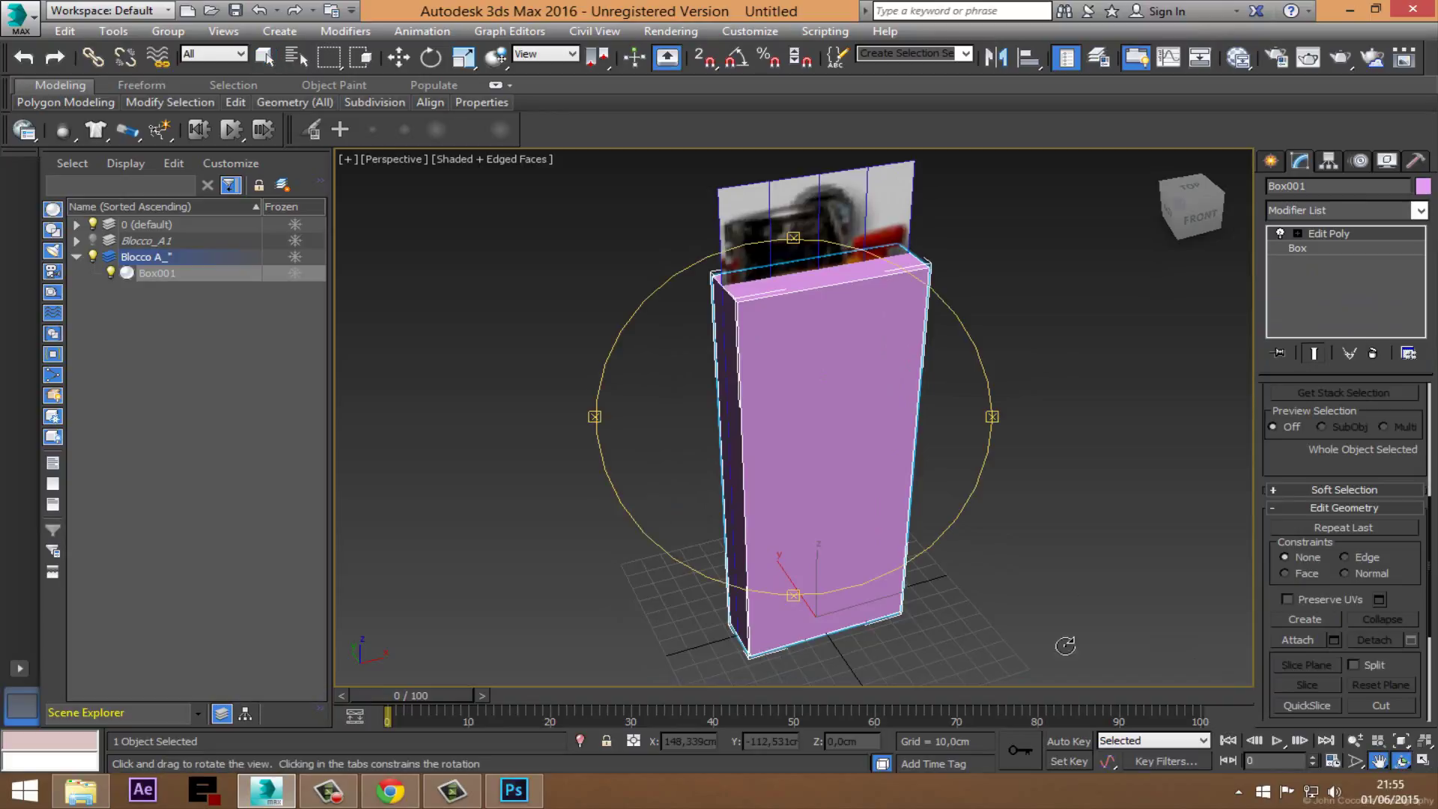
mouse_move(739, 512)
left_mouse_down()
mouse_move(831, 488)
mouse_move(831, 465)
mouse_move(790, 490)
left_mouse_up()
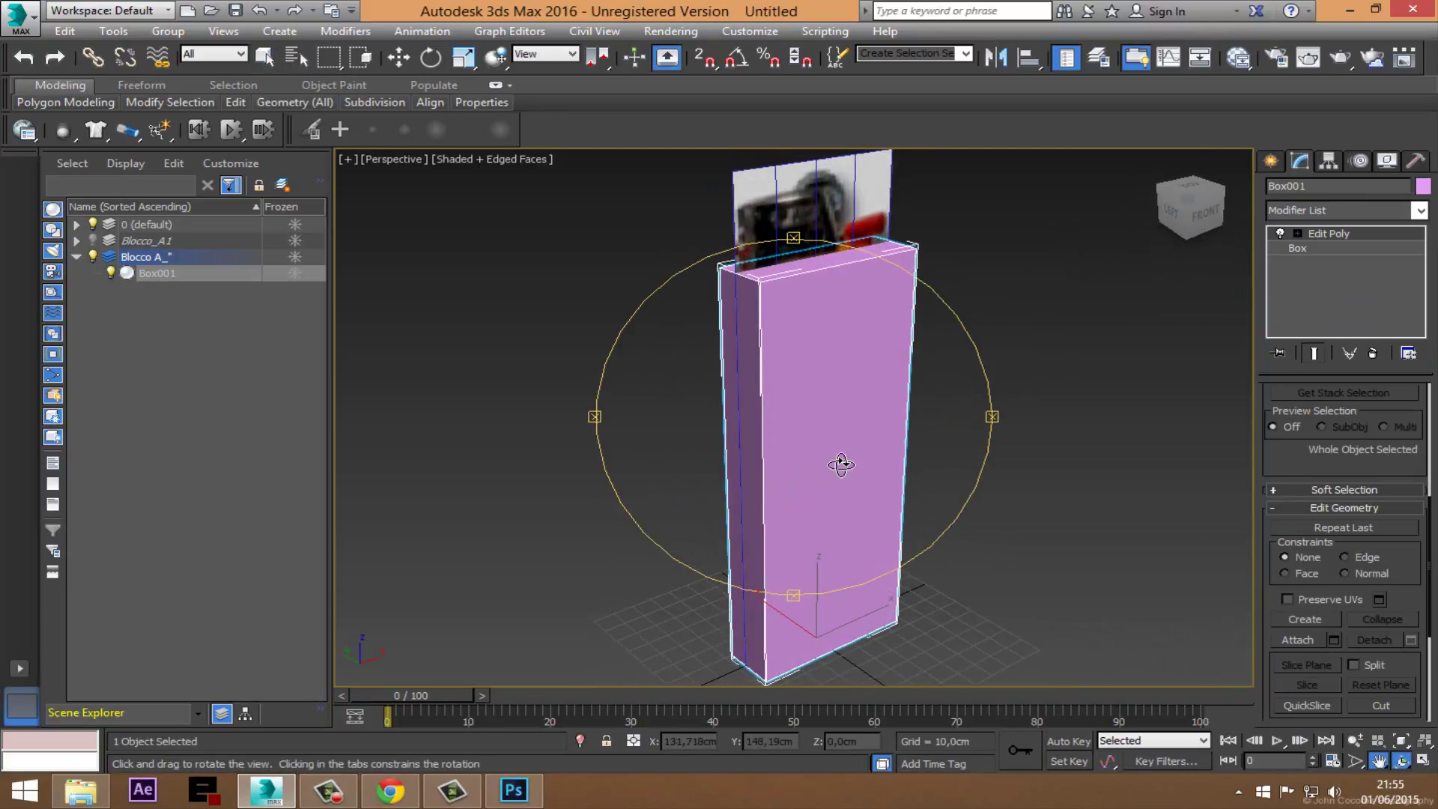
left_click_drag(840, 465, 811, 469)
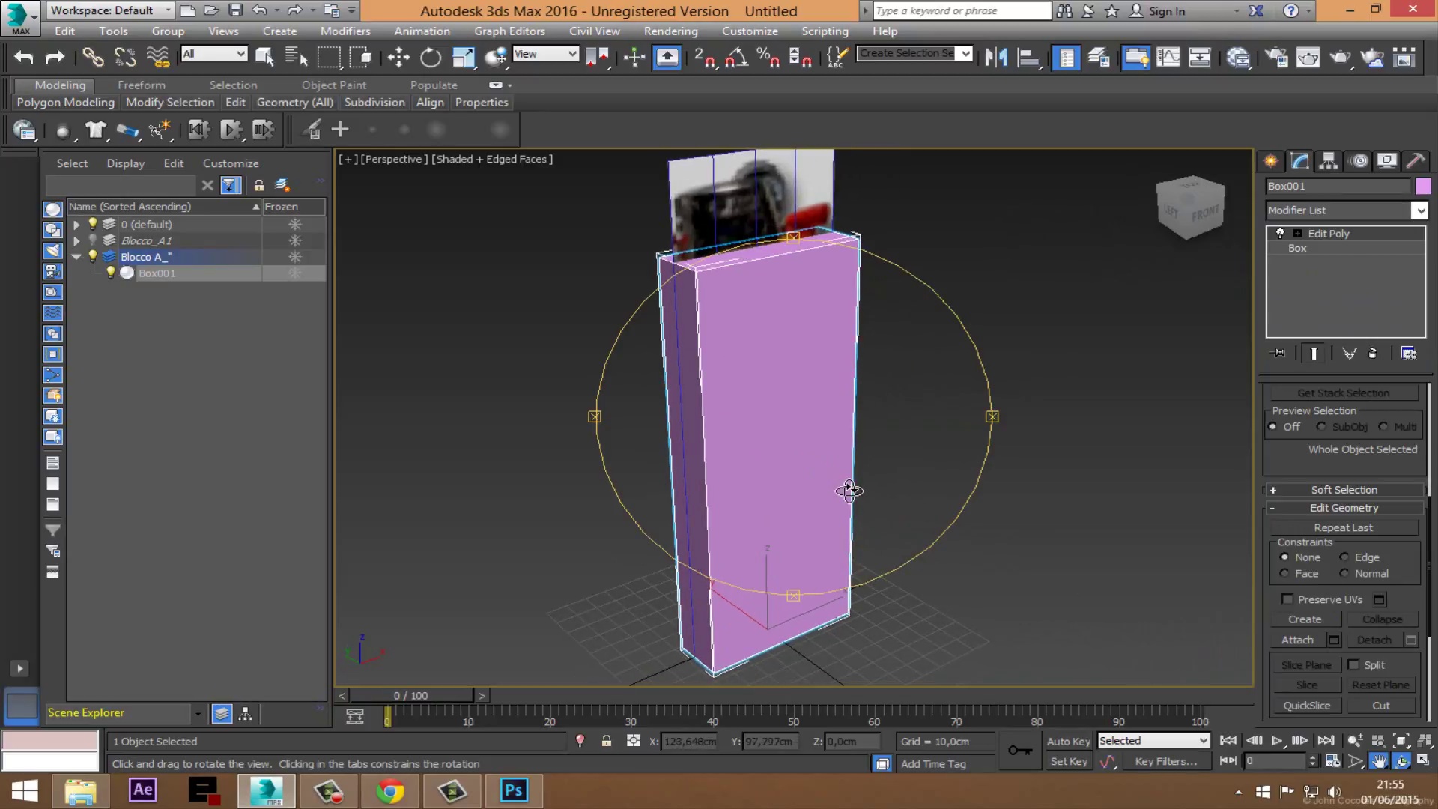
right_click(739, 450)
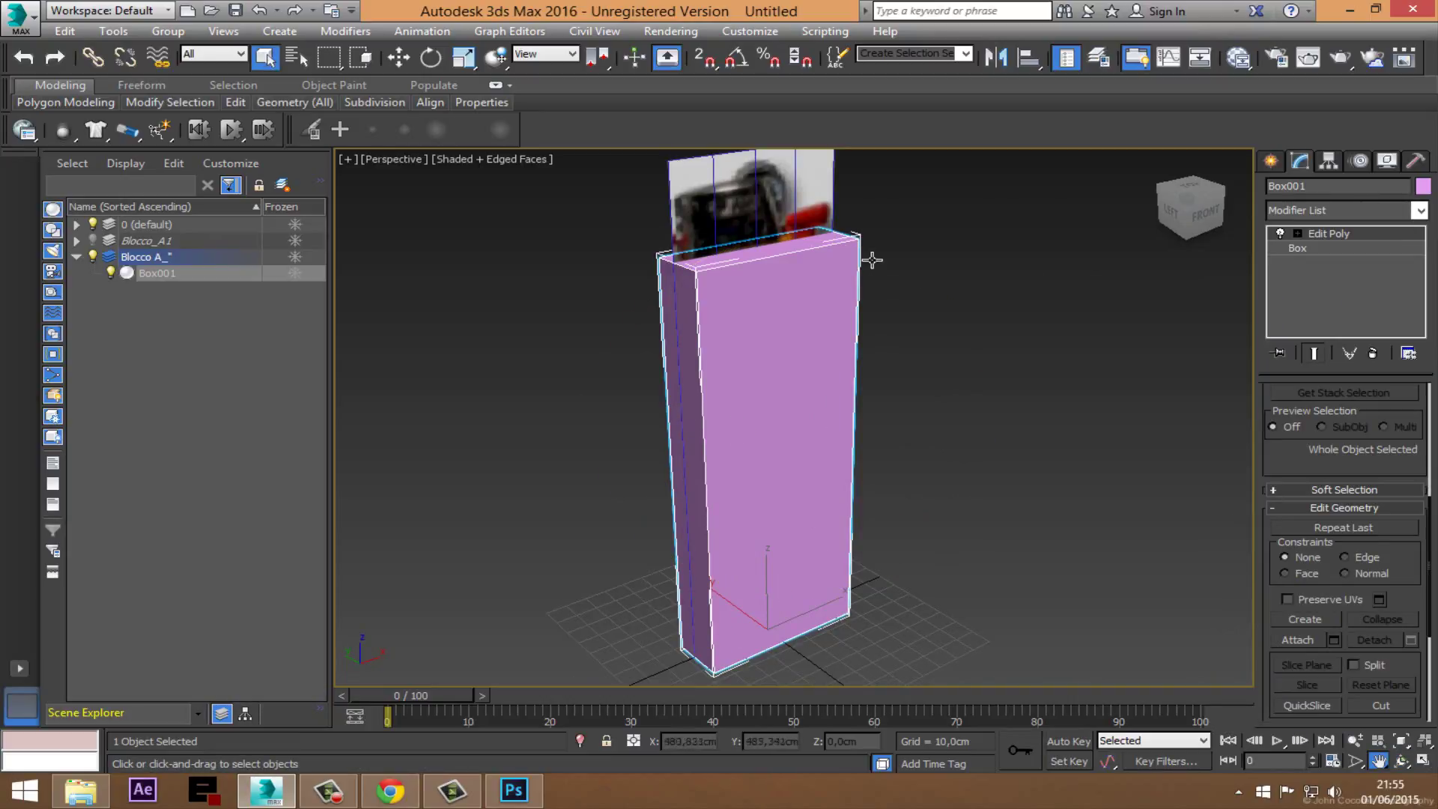
middle_click_drag(931, 330, 918, 344)
Step: Select the two long vertical edges on the box's left side at Edge level for chamfering
left_click(1296, 234)
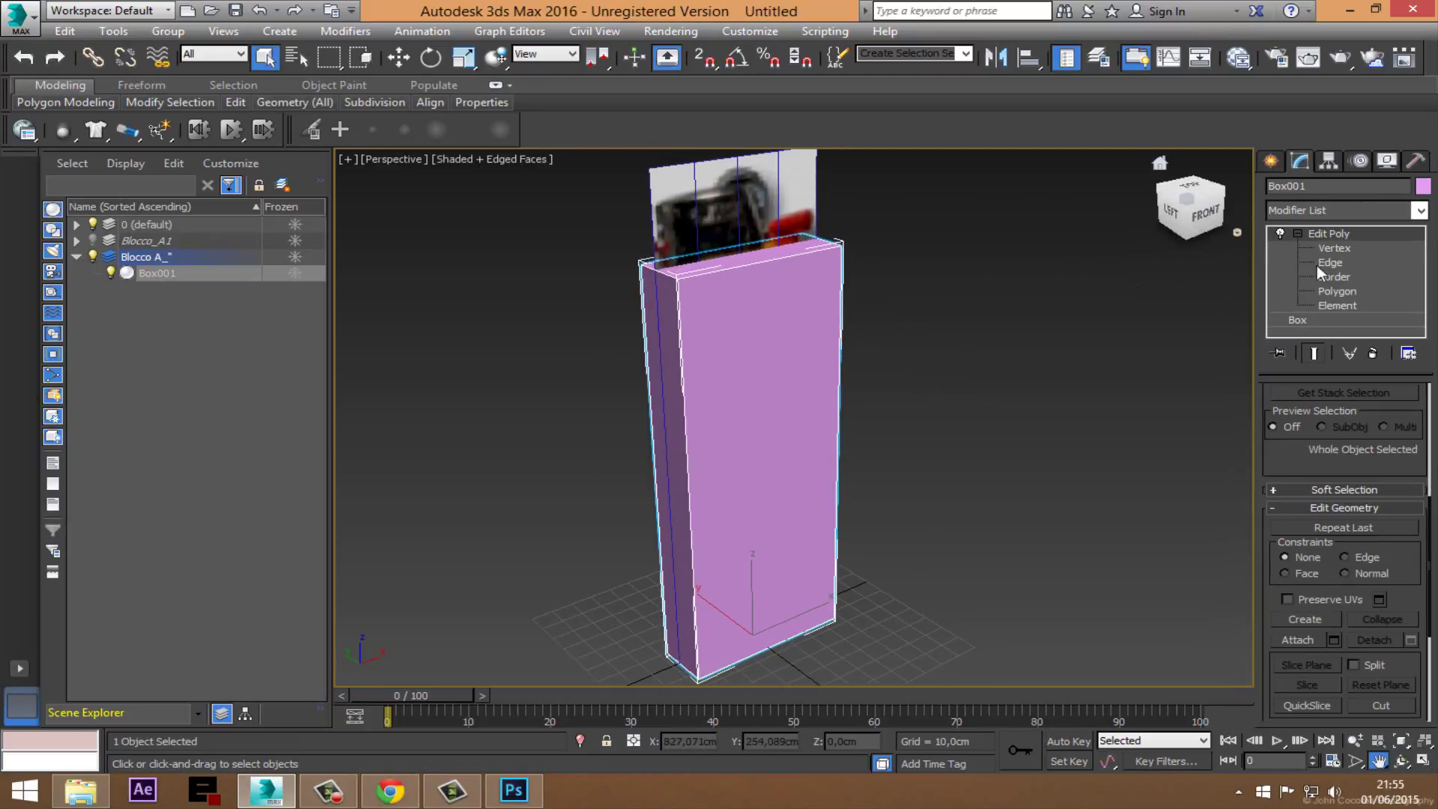
left_click(1331, 263)
left_click(664, 435)
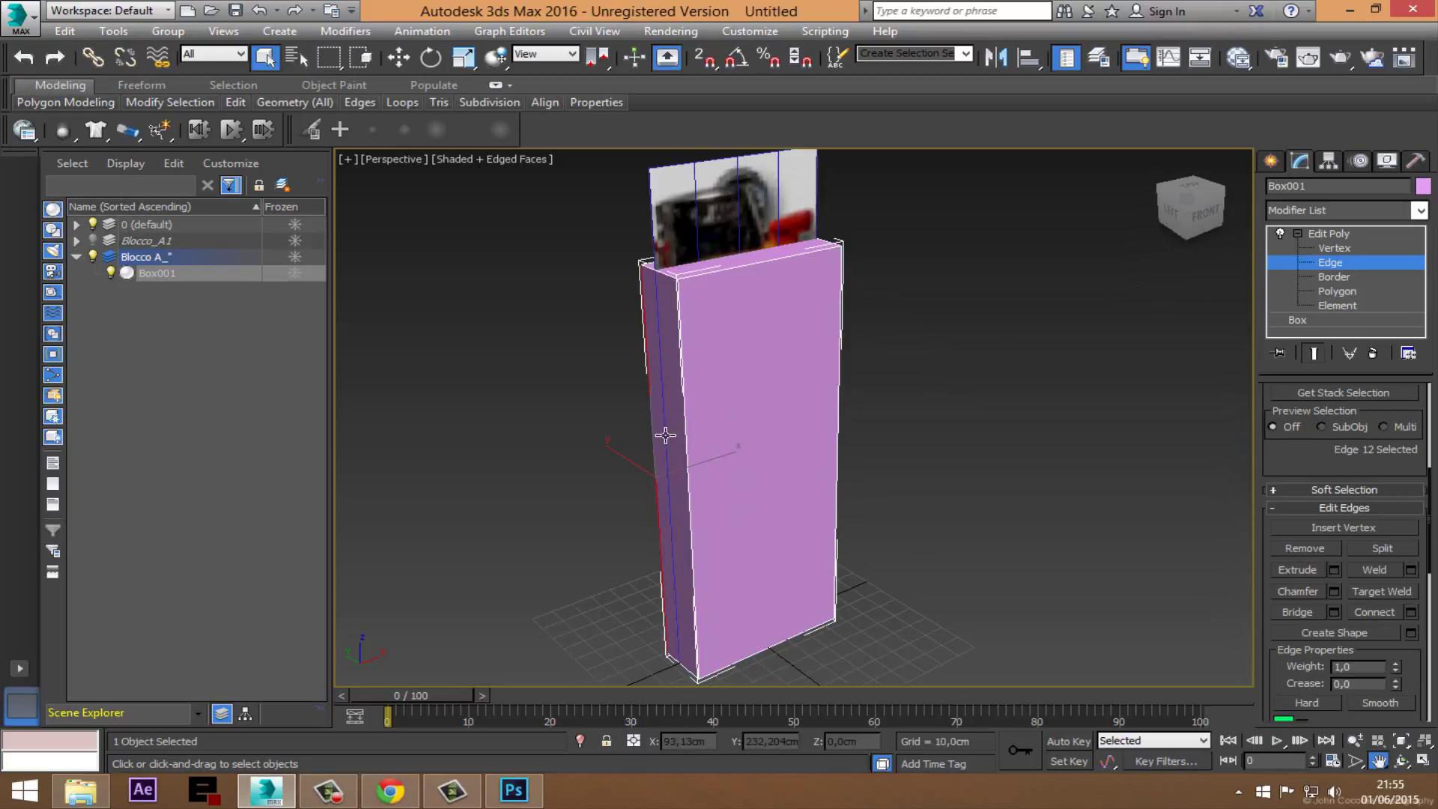
left_click(683, 440, "ctrl")
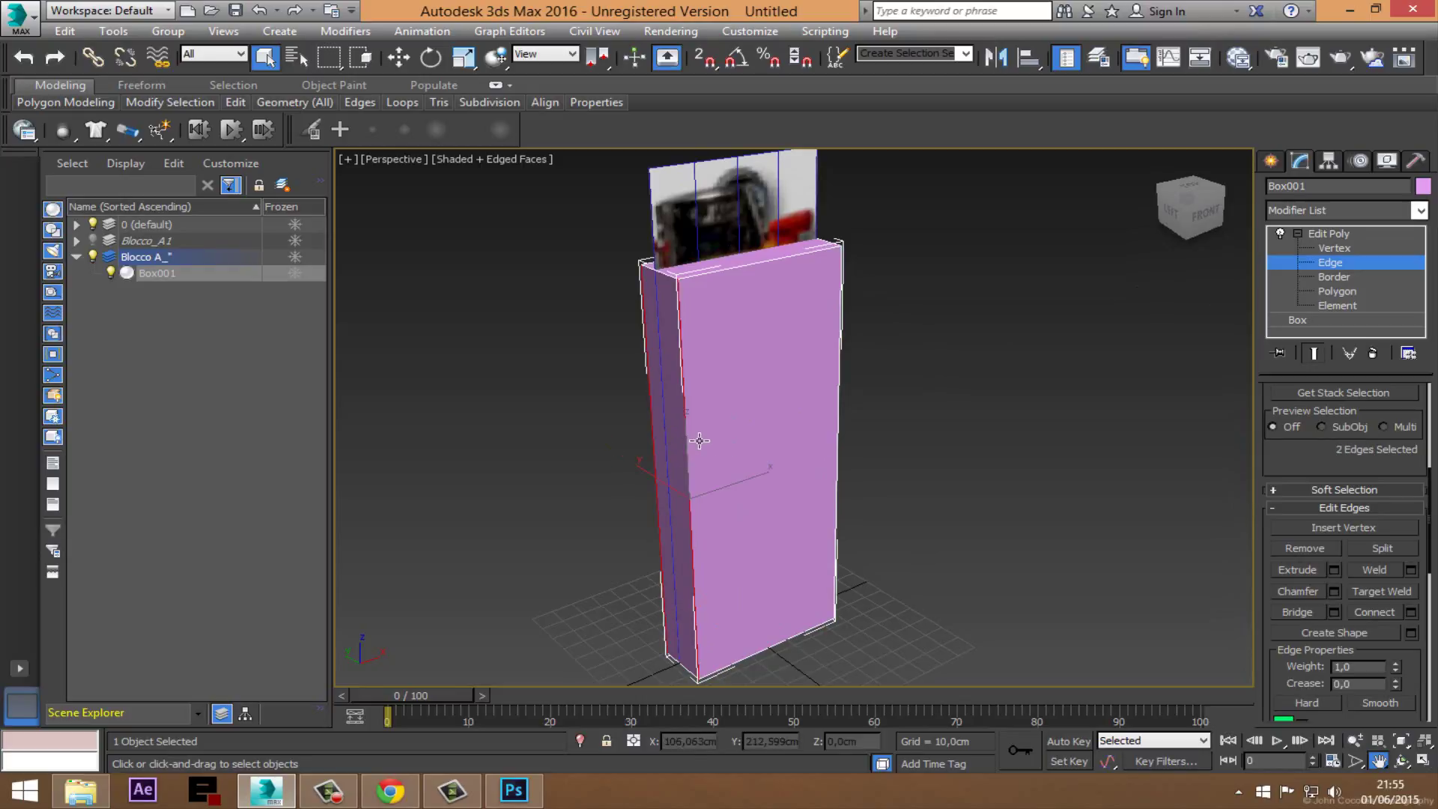
right_click(667, 466)
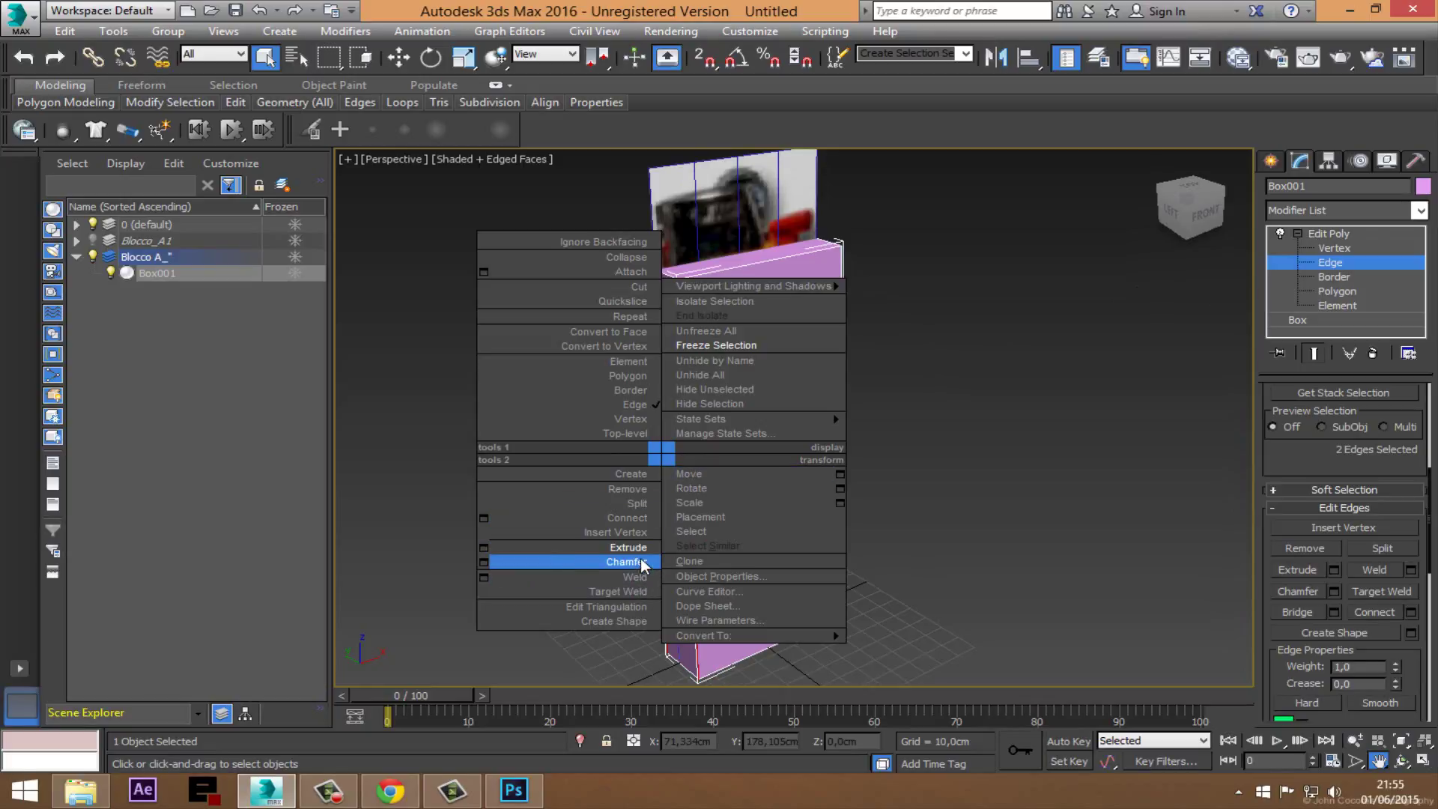
left_click(493, 563)
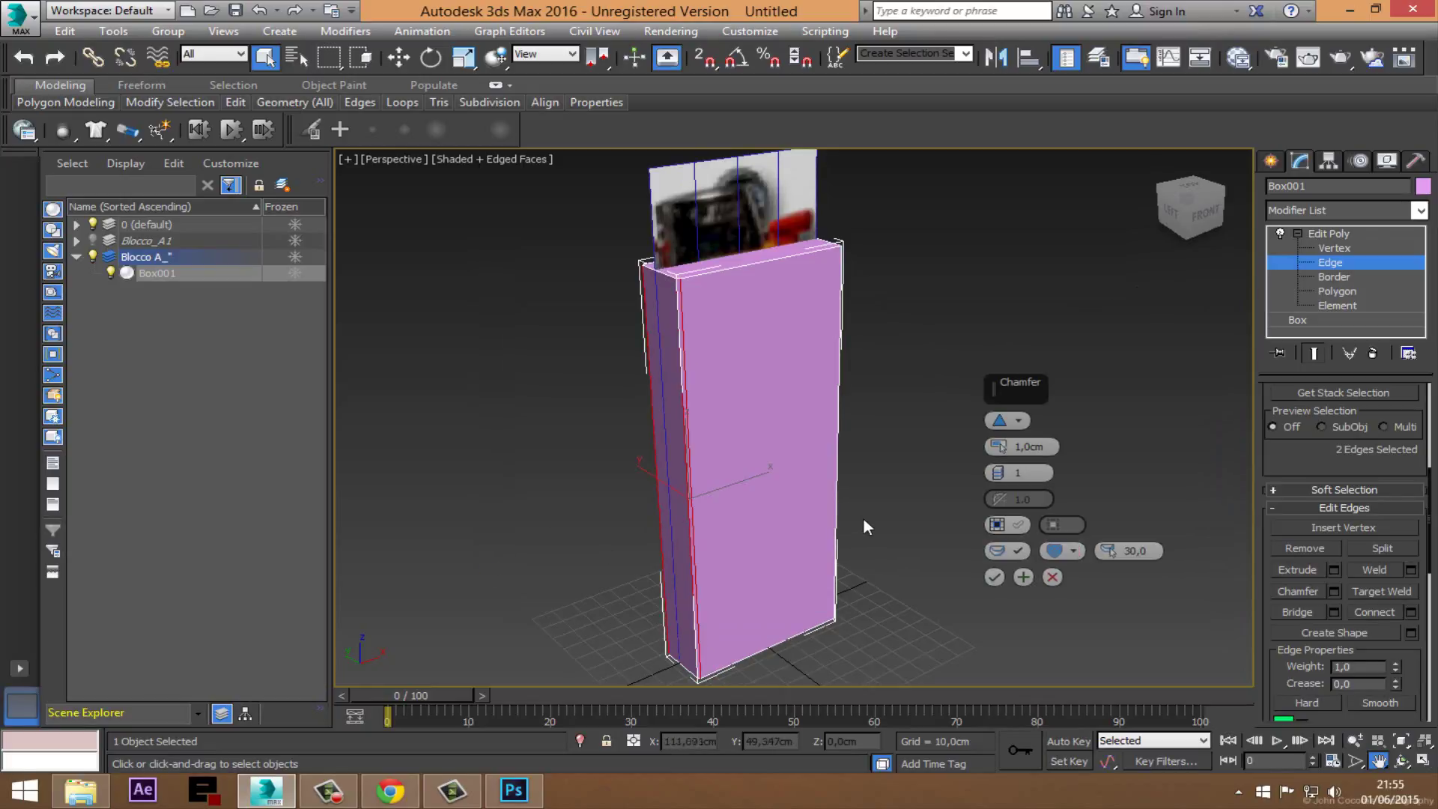
Step: Chamfer the selected edges with a 10 cm amount and 8 segments, standard type
left_click_drag(1000, 447, 1005, 449)
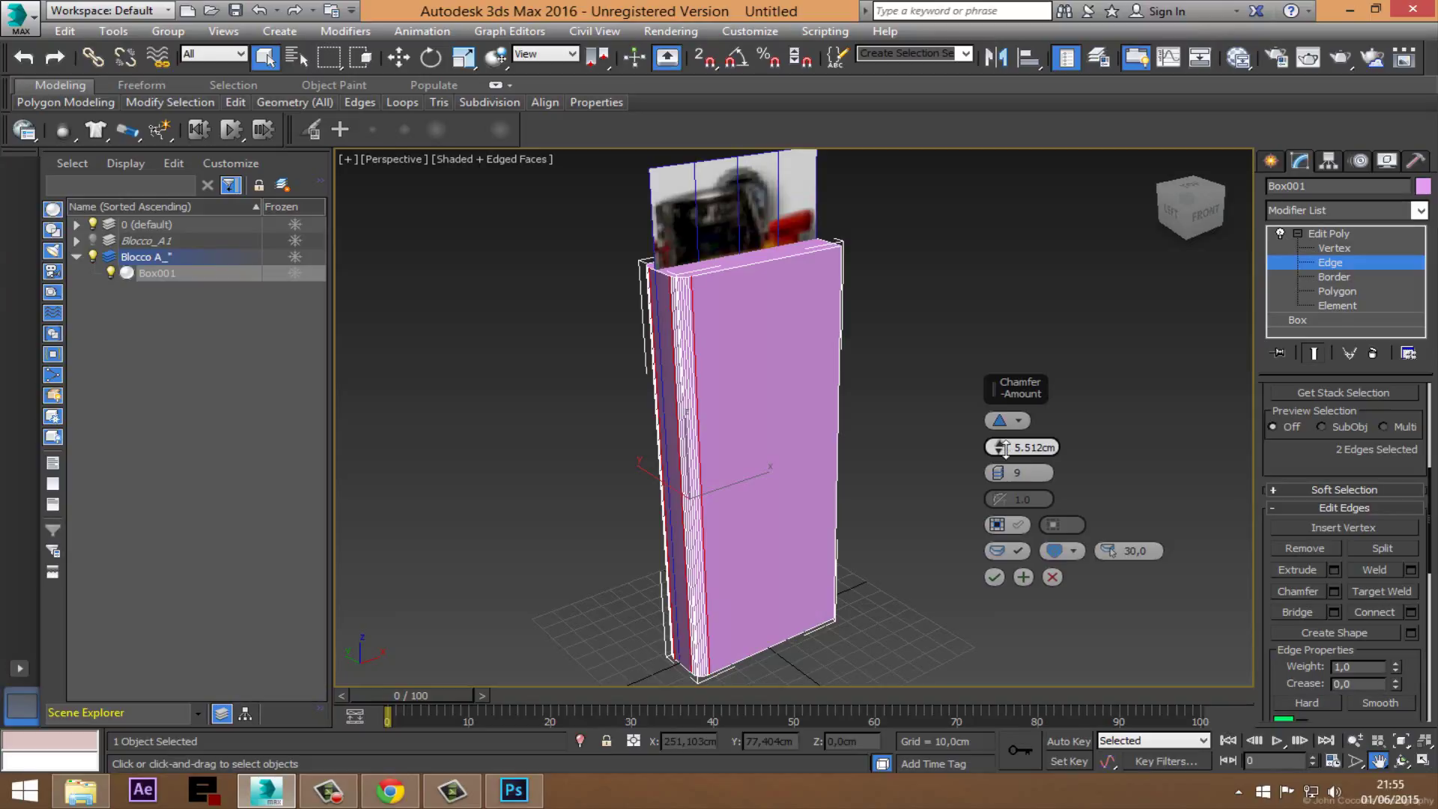
left_click_drag(1004, 447, 1004, 428)
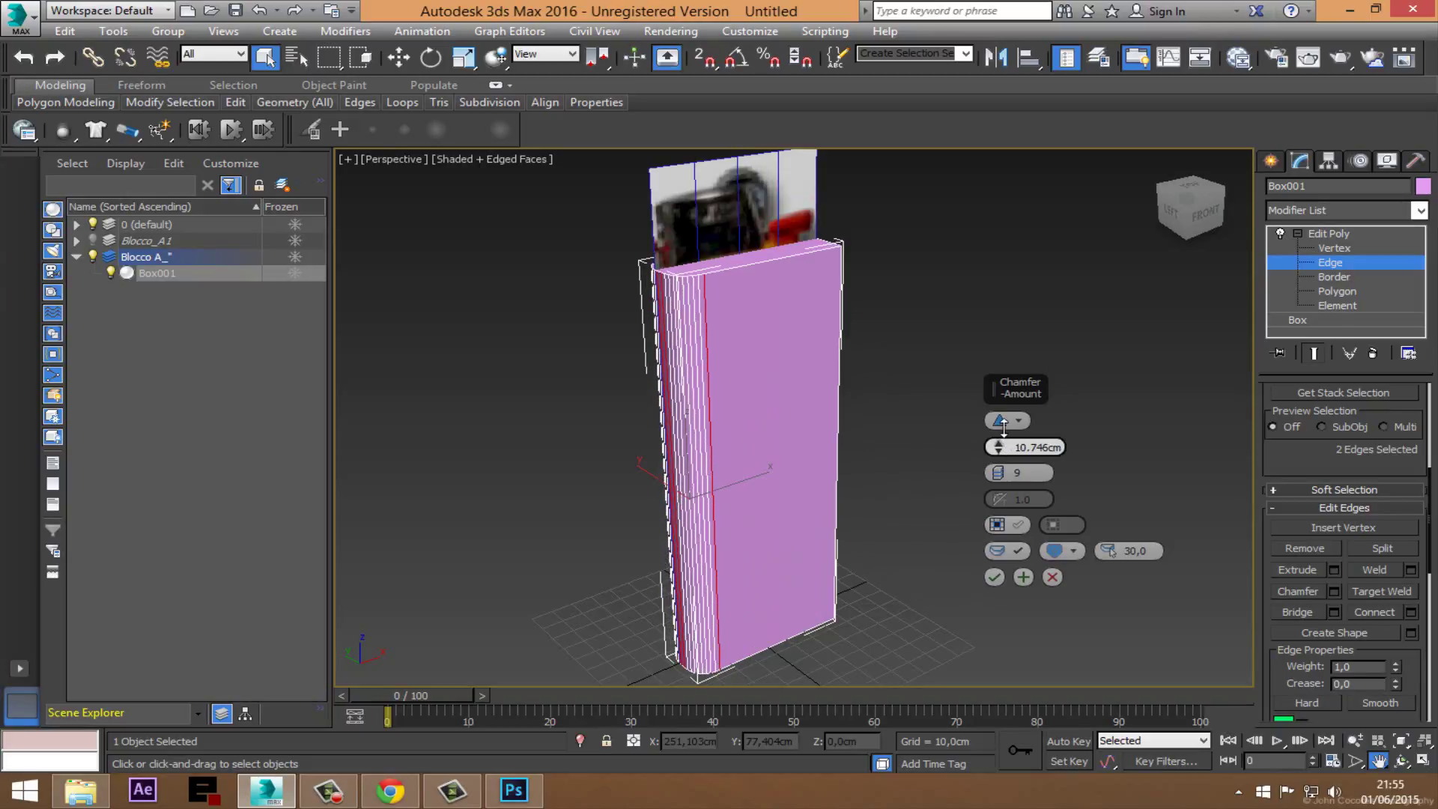
double_click(1046, 453)
type("1")
left_click(1033, 479)
type("8")
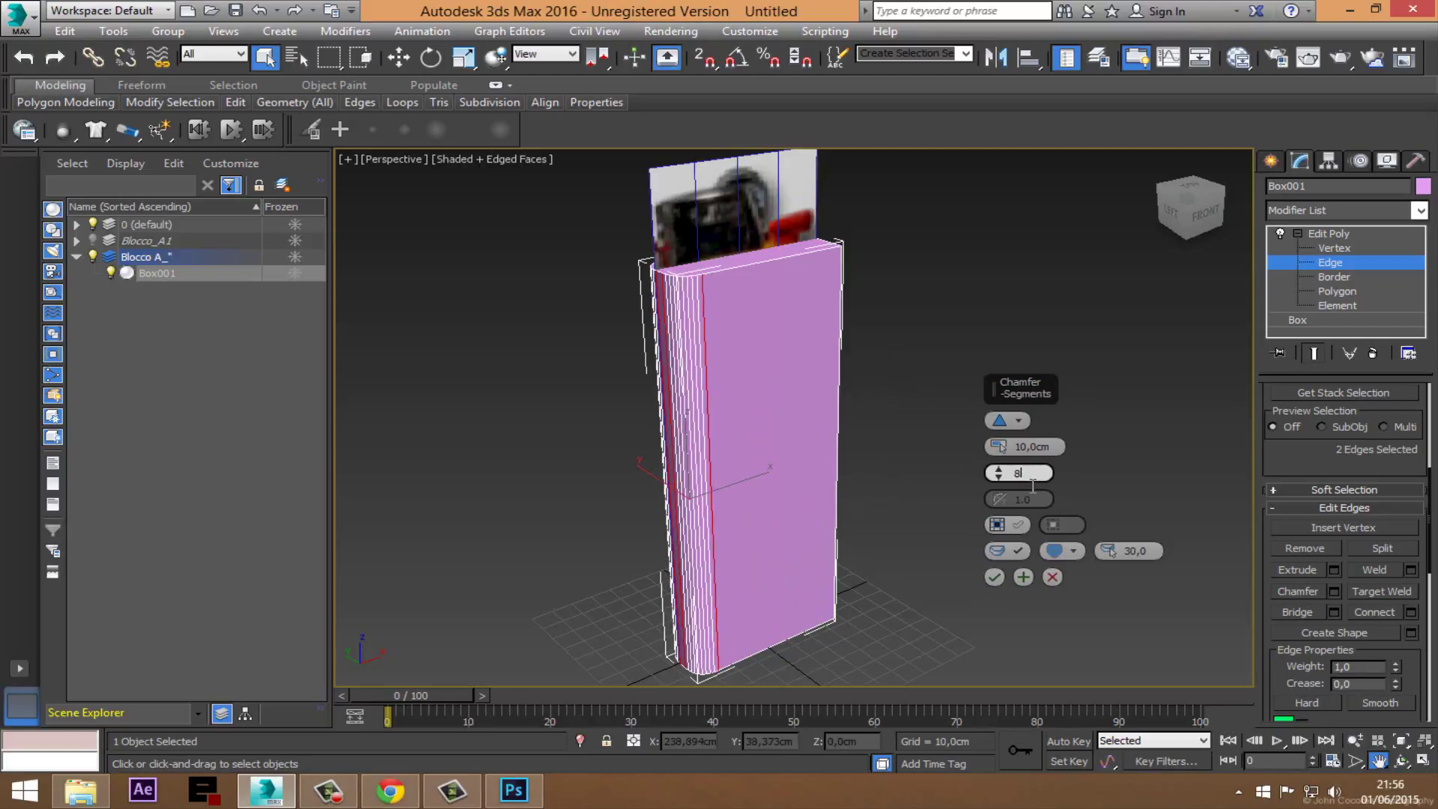
key("Return")
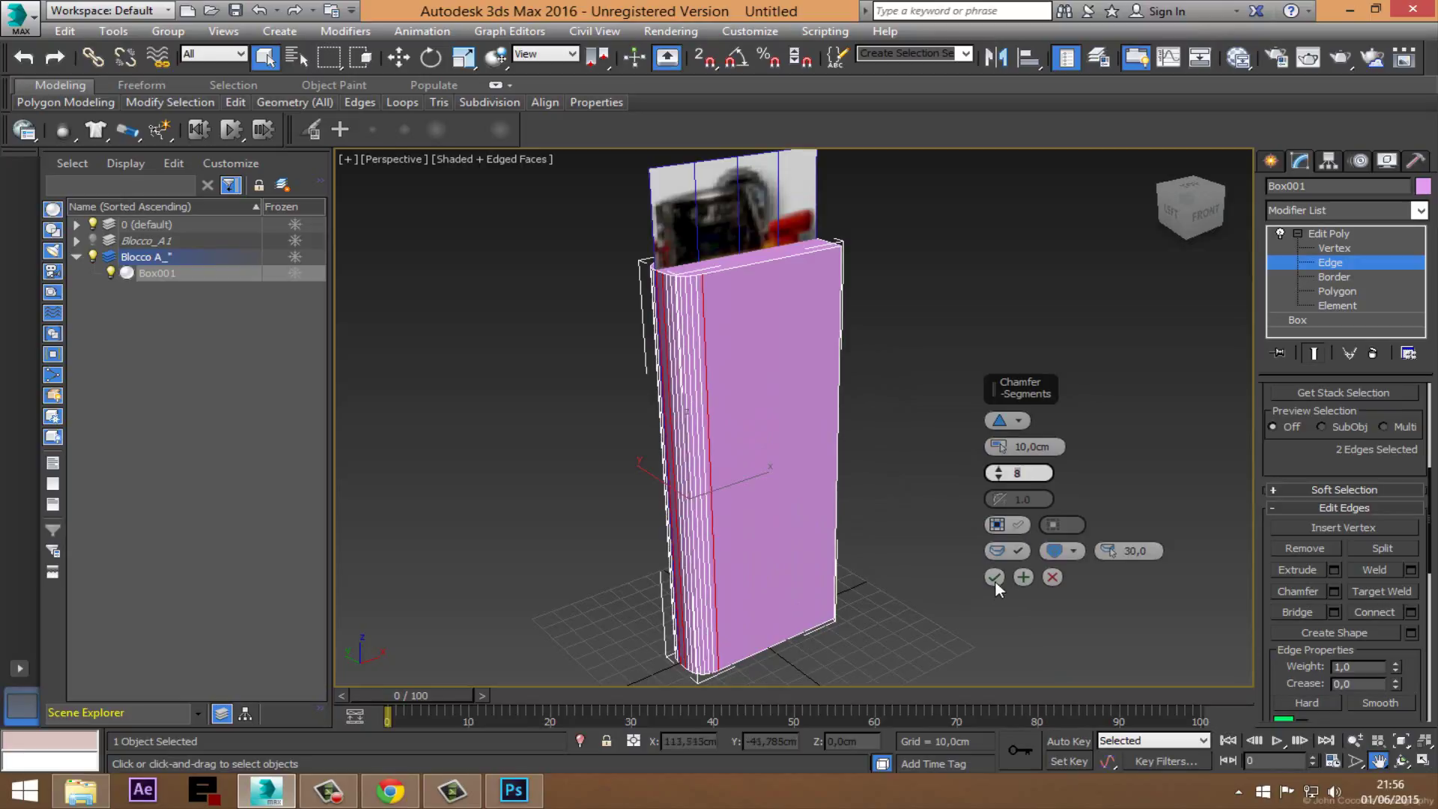
left_click(995, 577)
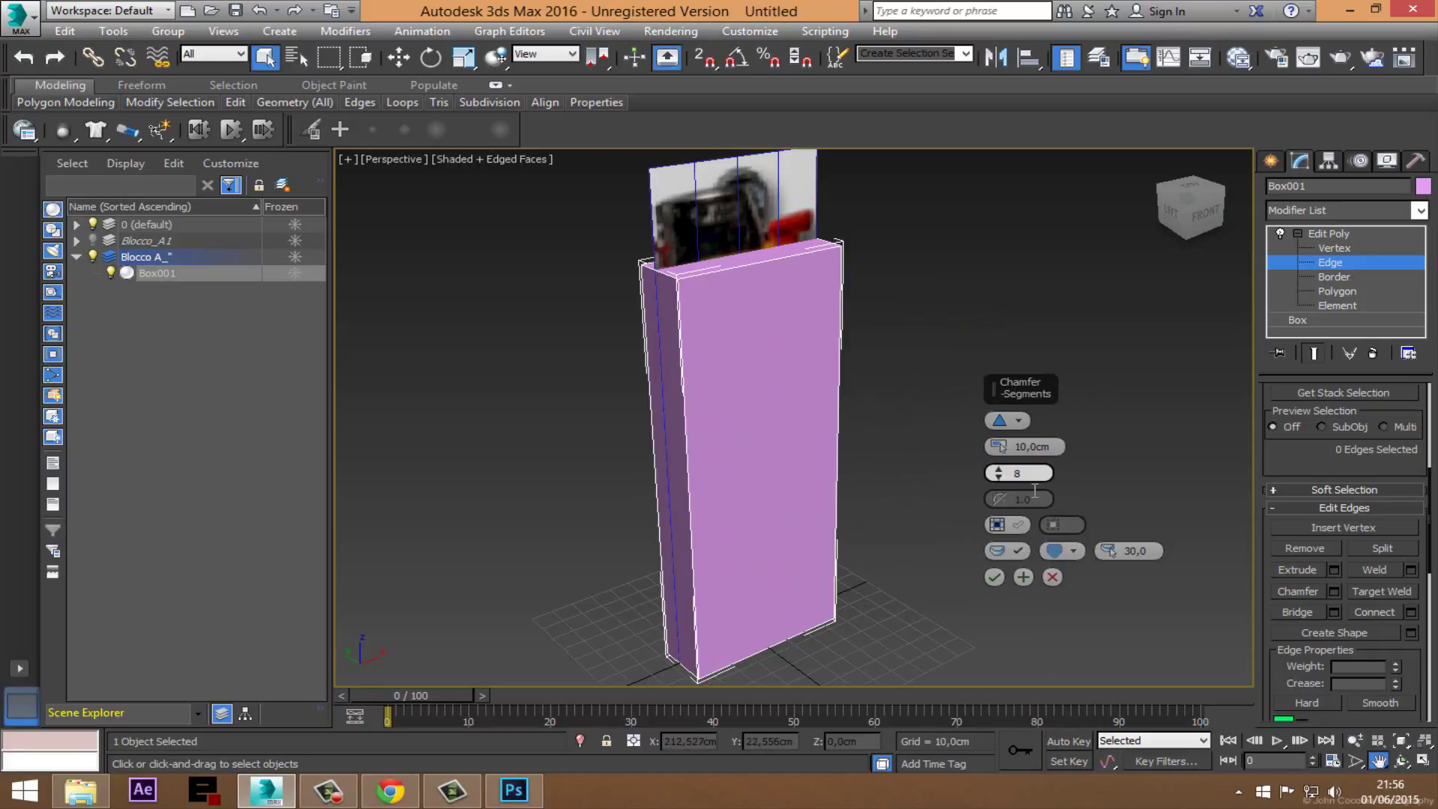
left_click(1017, 420)
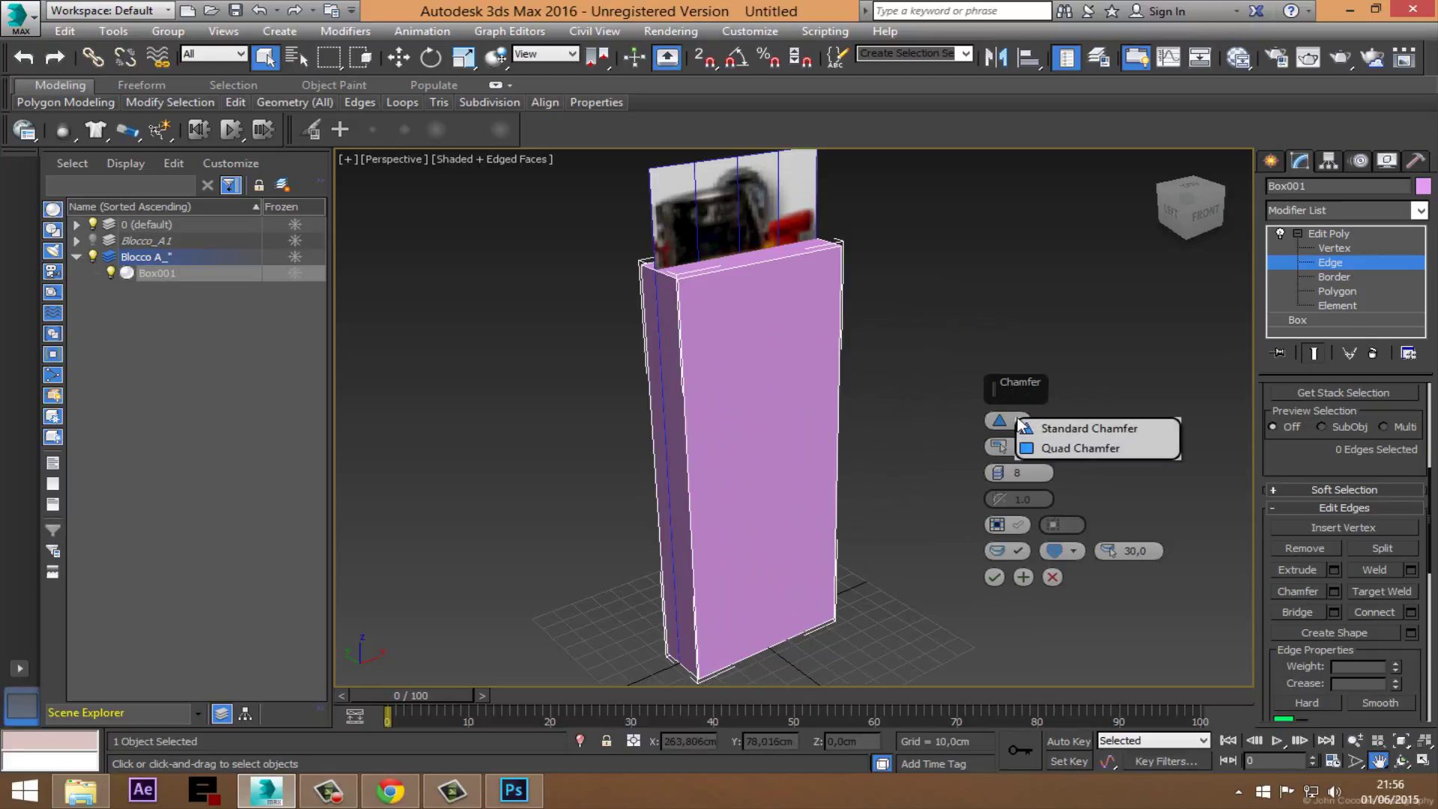
left_click(1033, 428)
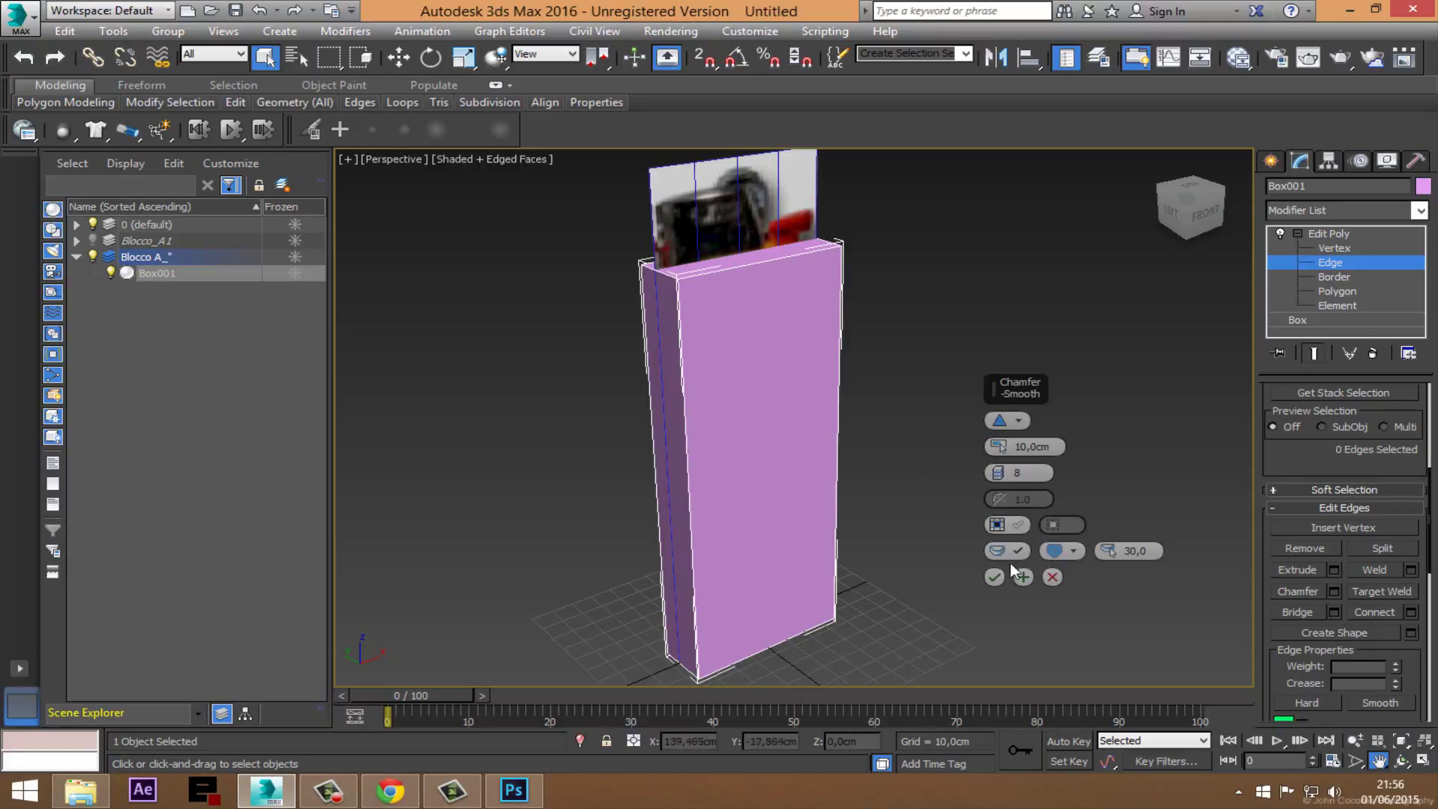
left_click(995, 578)
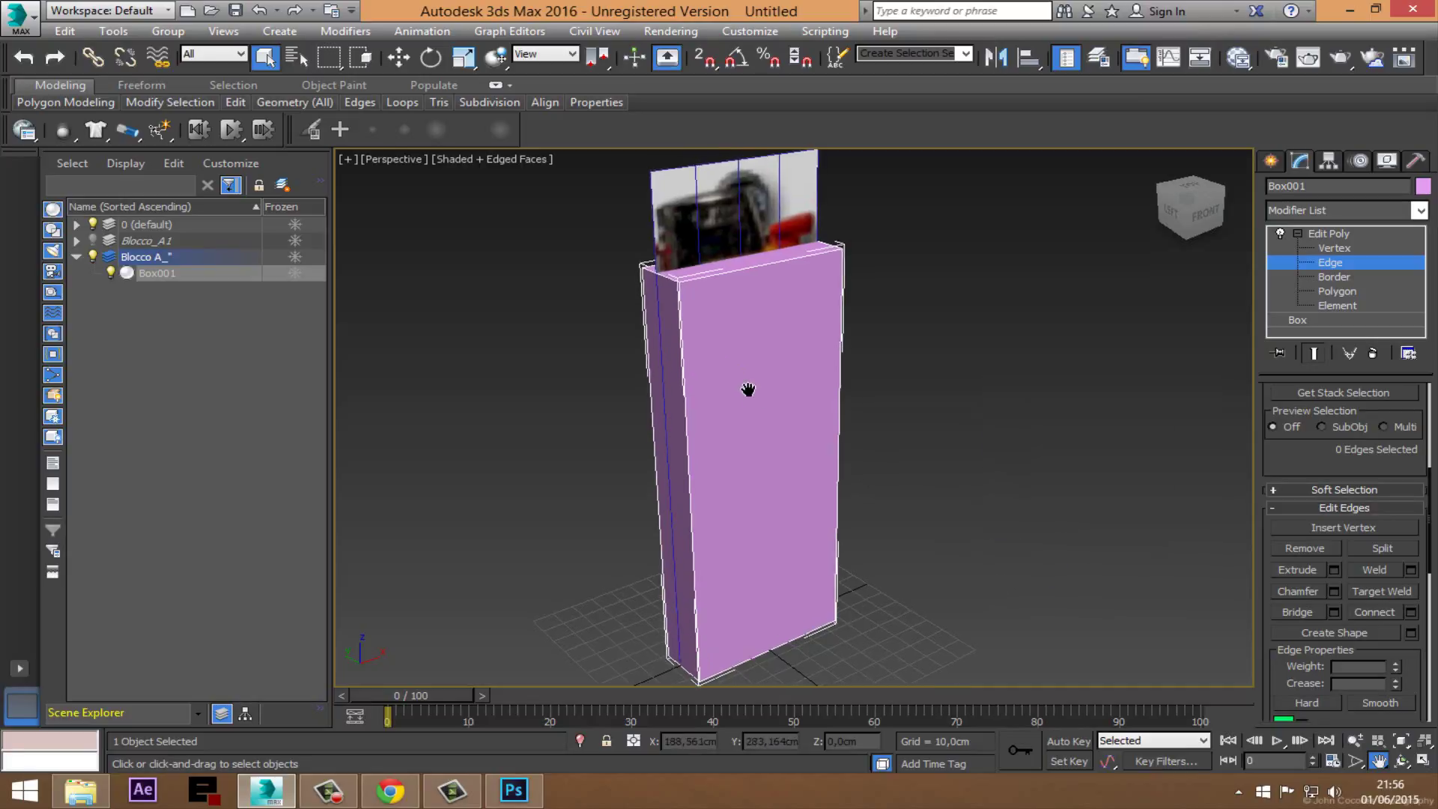
middle_click_drag(739, 381, 755, 398)
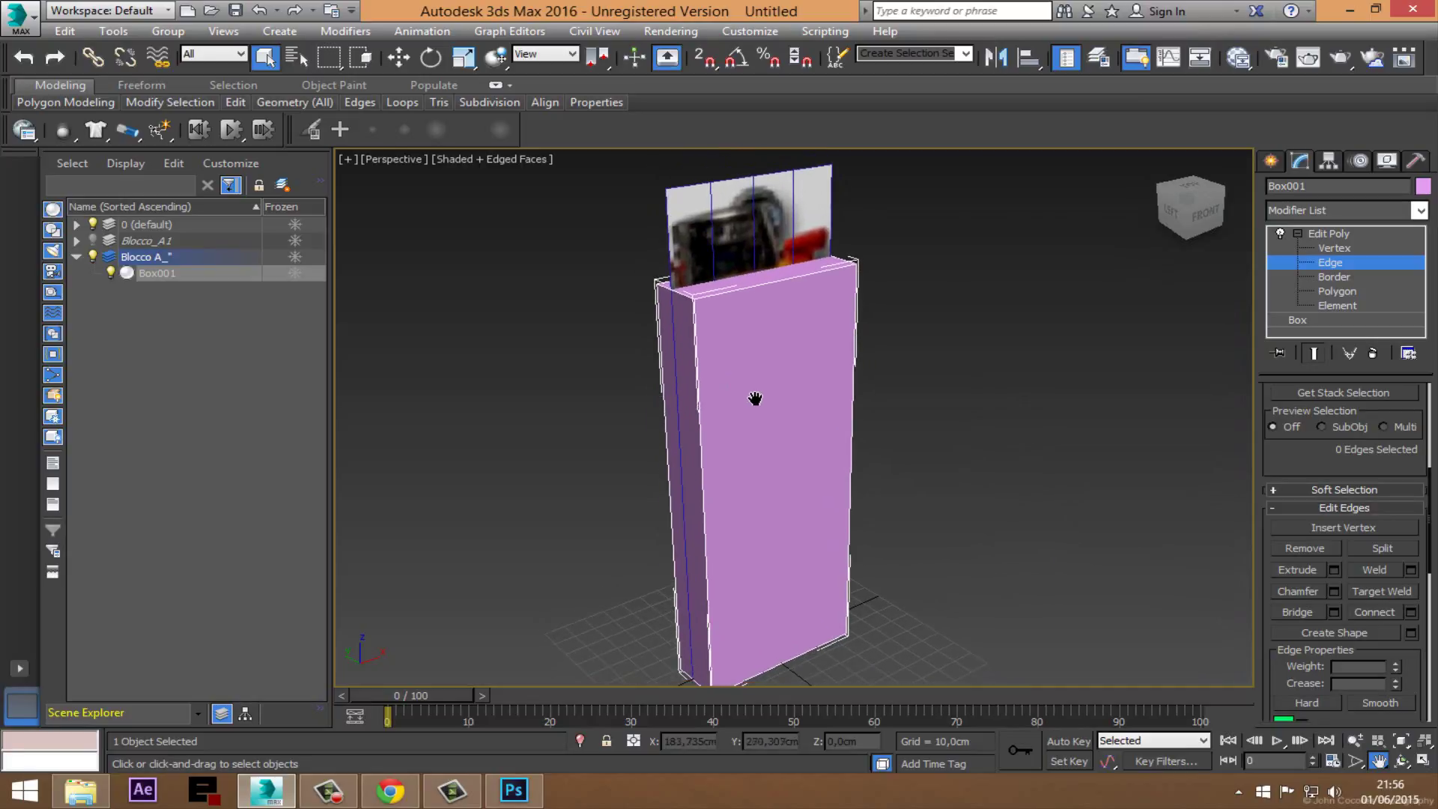
Step: Reapply the chamfer to the two left-side vertical edges and clear the selection
left_click(674, 385)
right_click(696, 383)
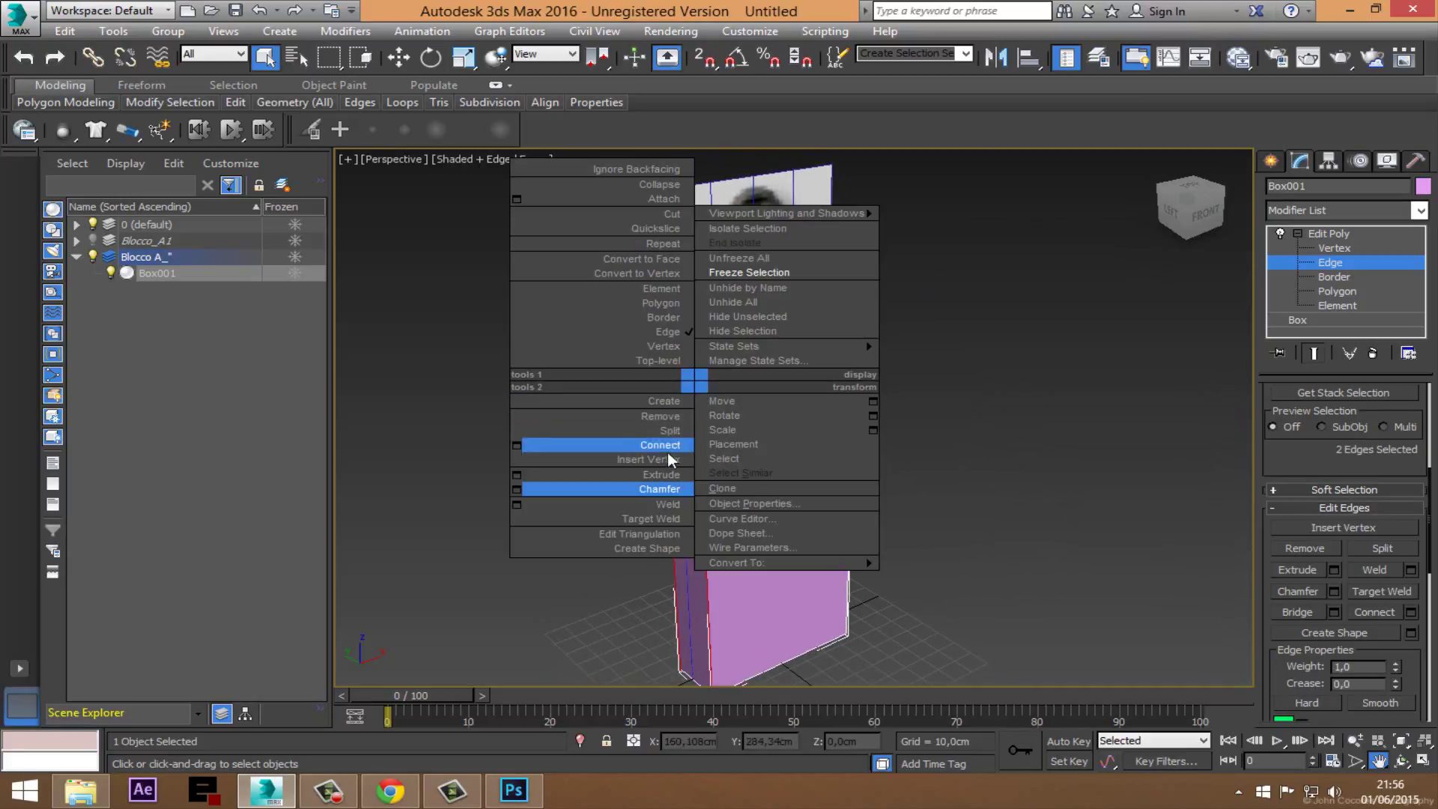
left_click(524, 488)
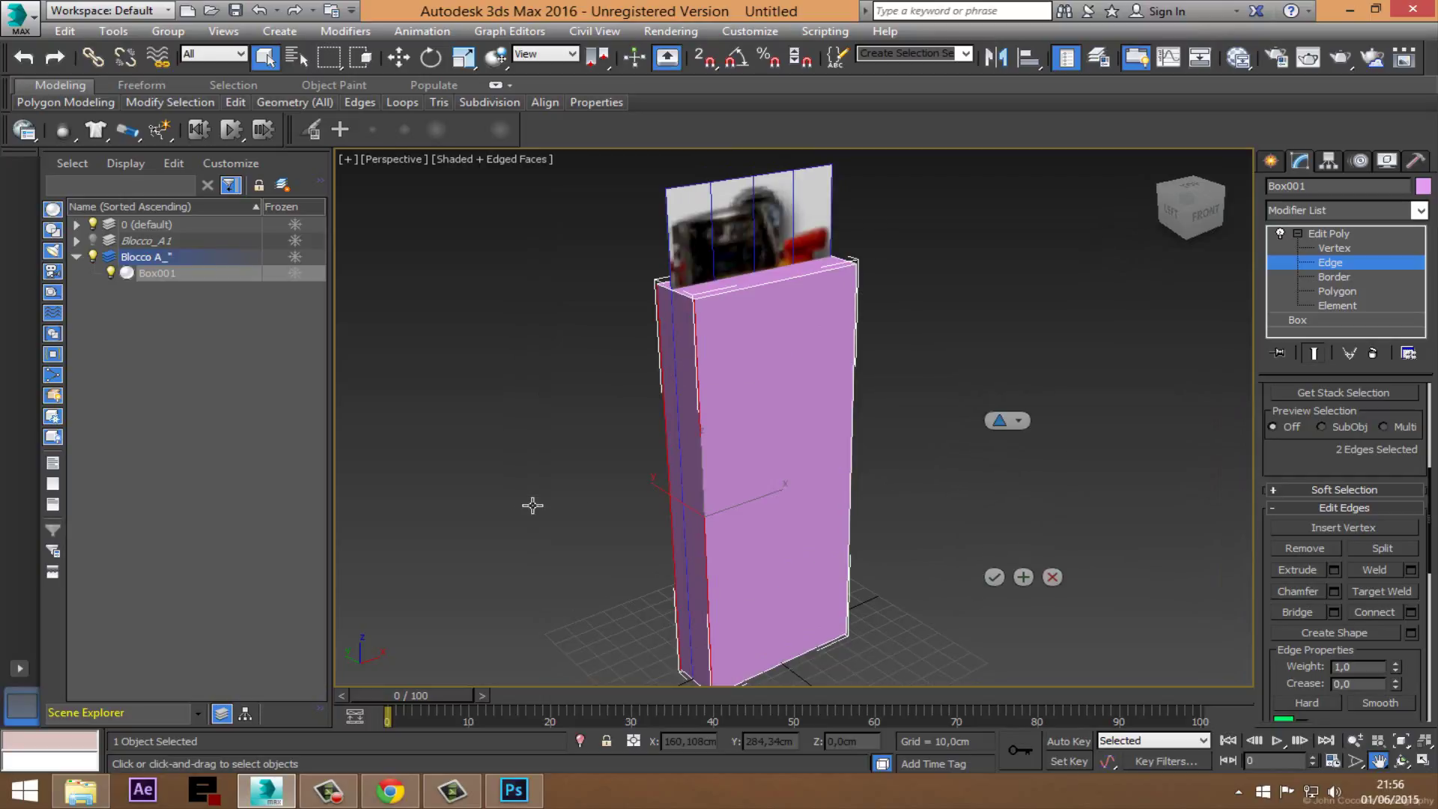
left_click(994, 576)
left_click(825, 423)
middle_click_drag(824, 423, 728, 404)
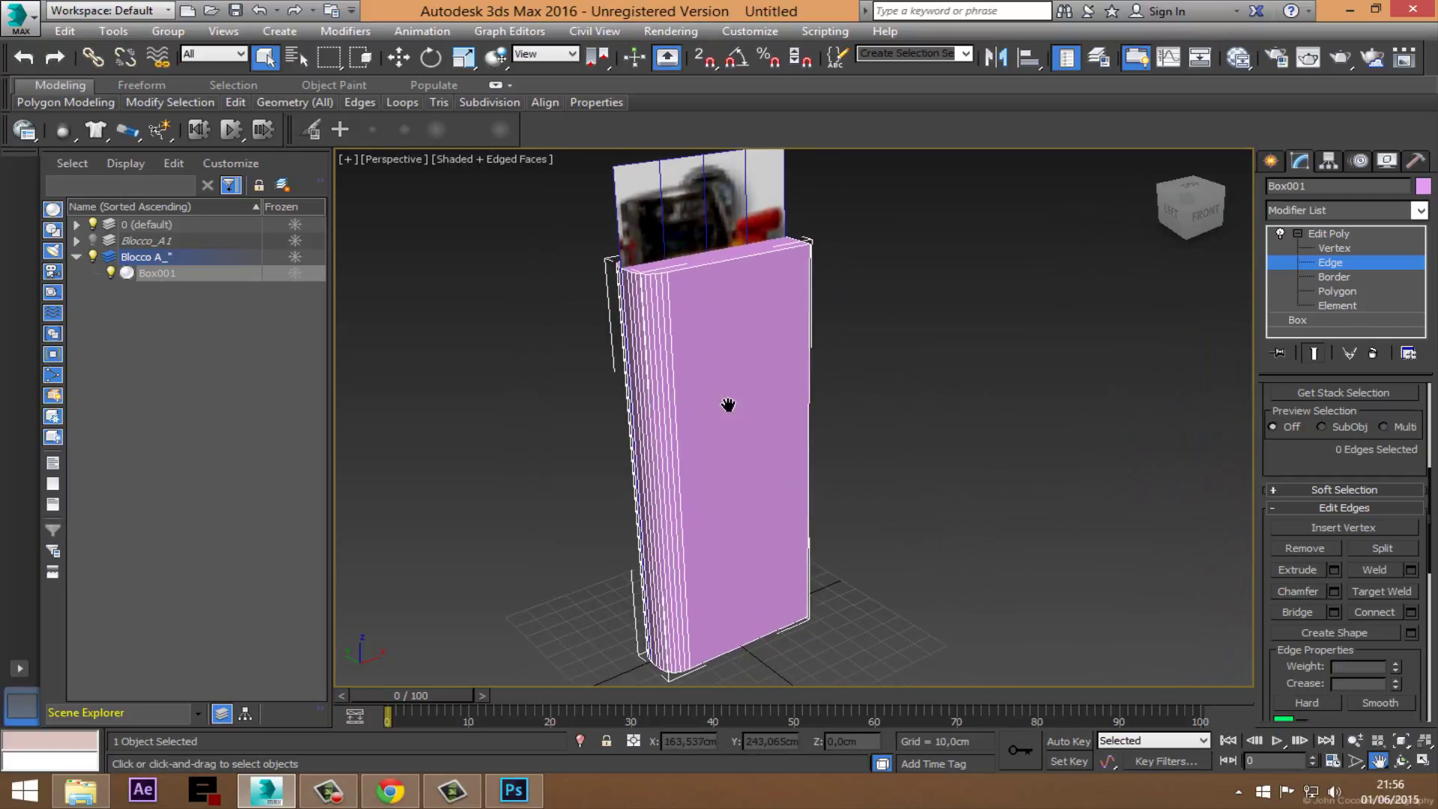
Step: Turn off Edged Faces and orbit around to the box's other side
left_click(494, 167)
left_click(539, 235)
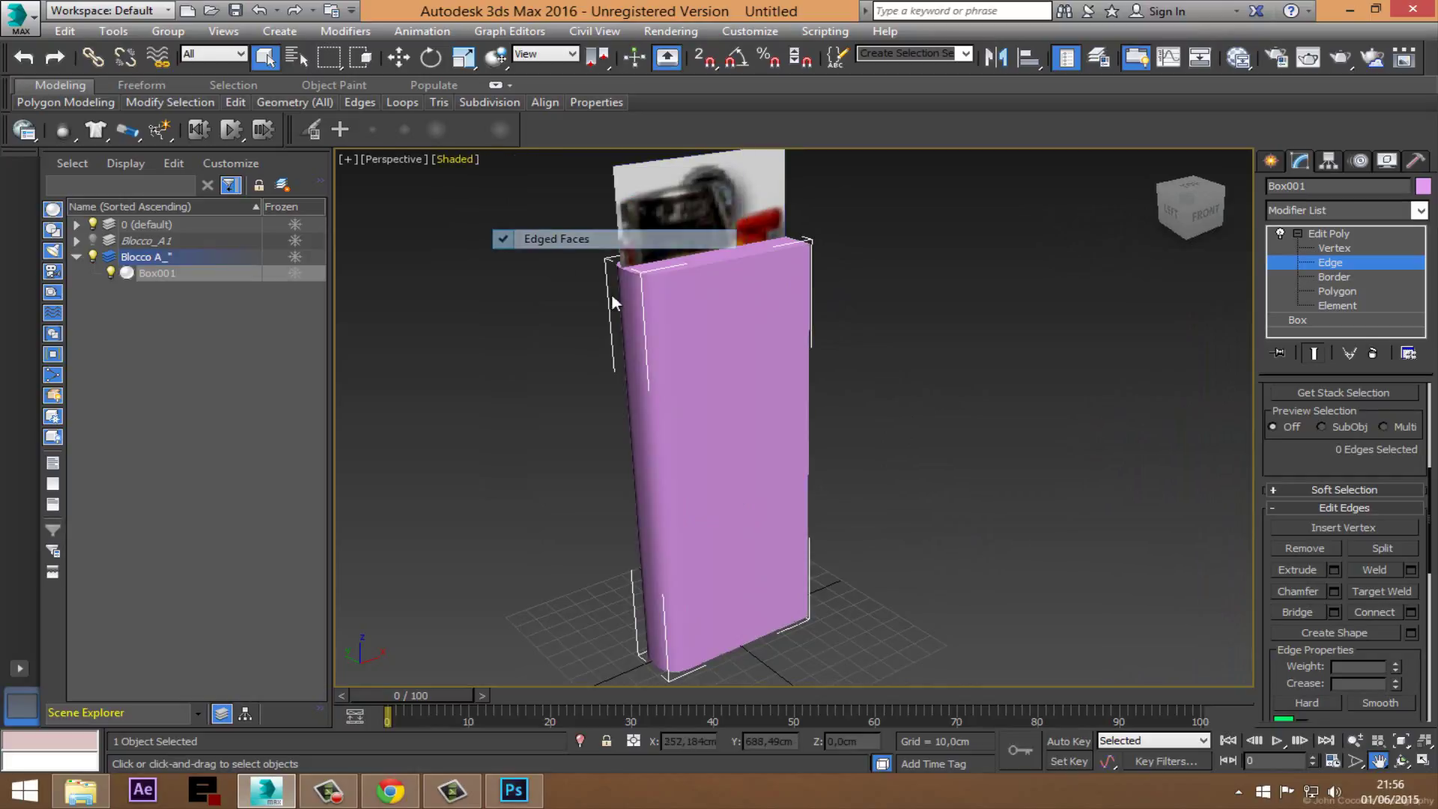
mouse_move(741, 352)
middle_mouse_down()
mouse_move(780, 419)
mouse_move(689, 365)
middle_mouse_up()
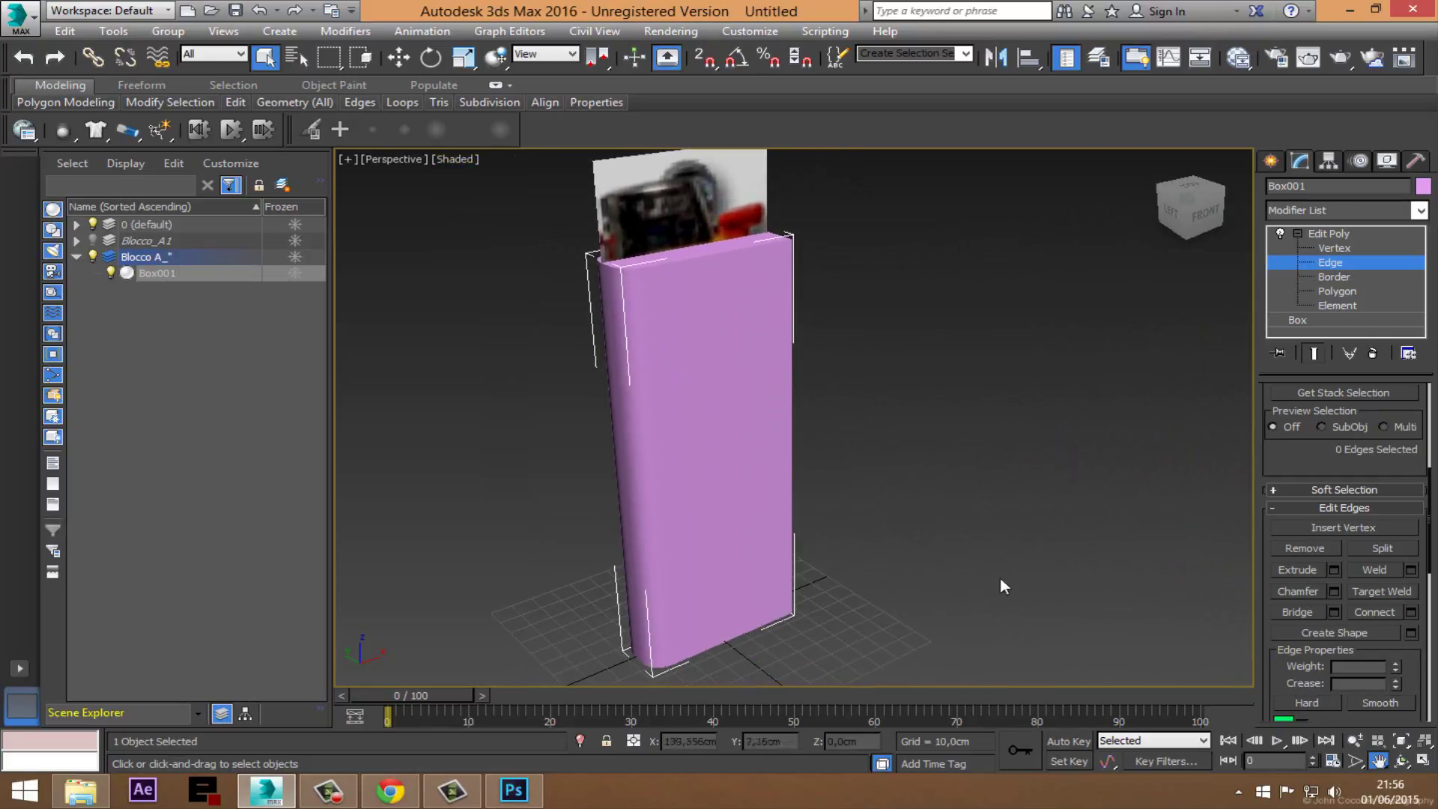
left_click(1397, 744)
mouse_move(757, 469)
left_mouse_down()
mouse_move(603, 468)
mouse_move(614, 500)
left_mouse_up()
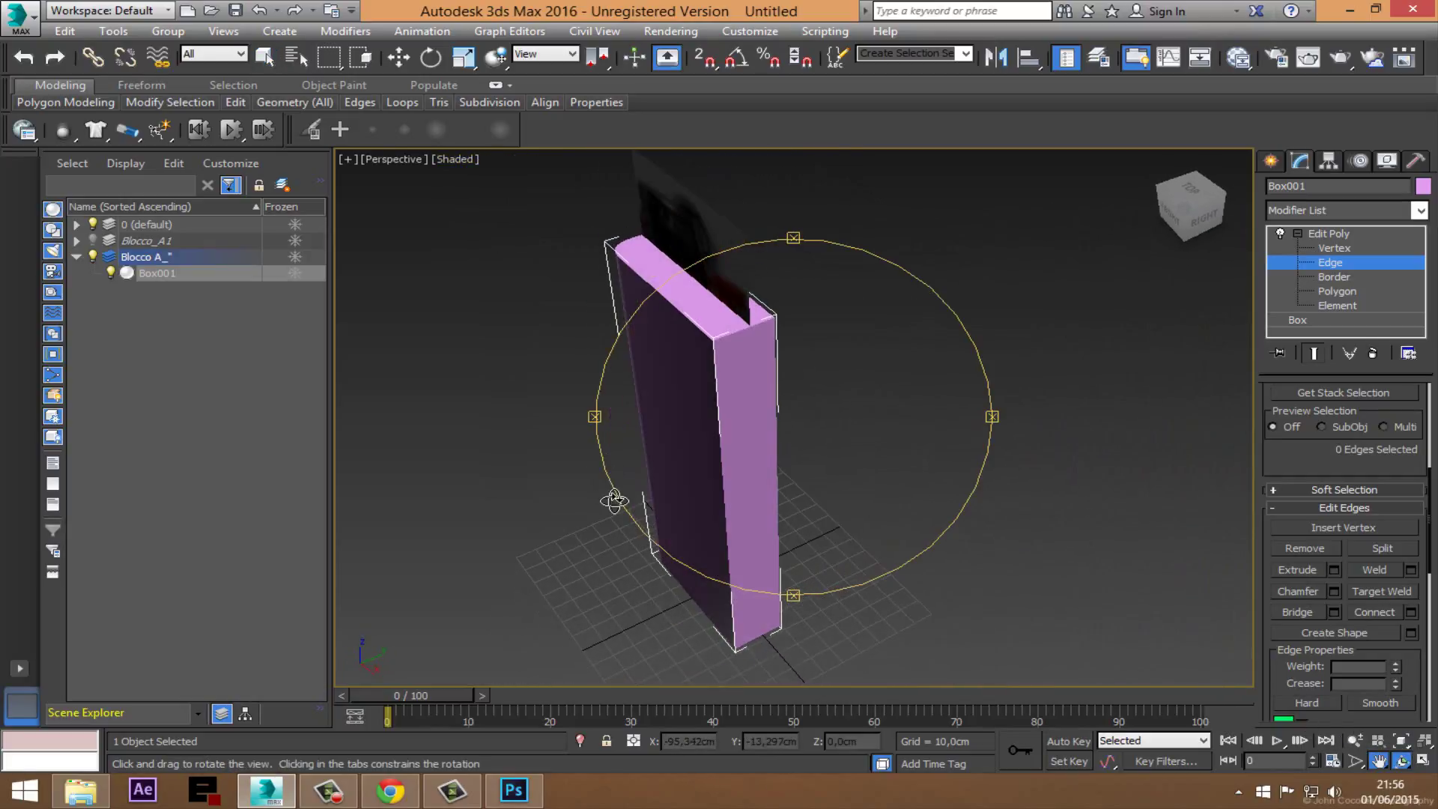
left_click_drag(790, 450, 760, 439)
right_click(839, 435)
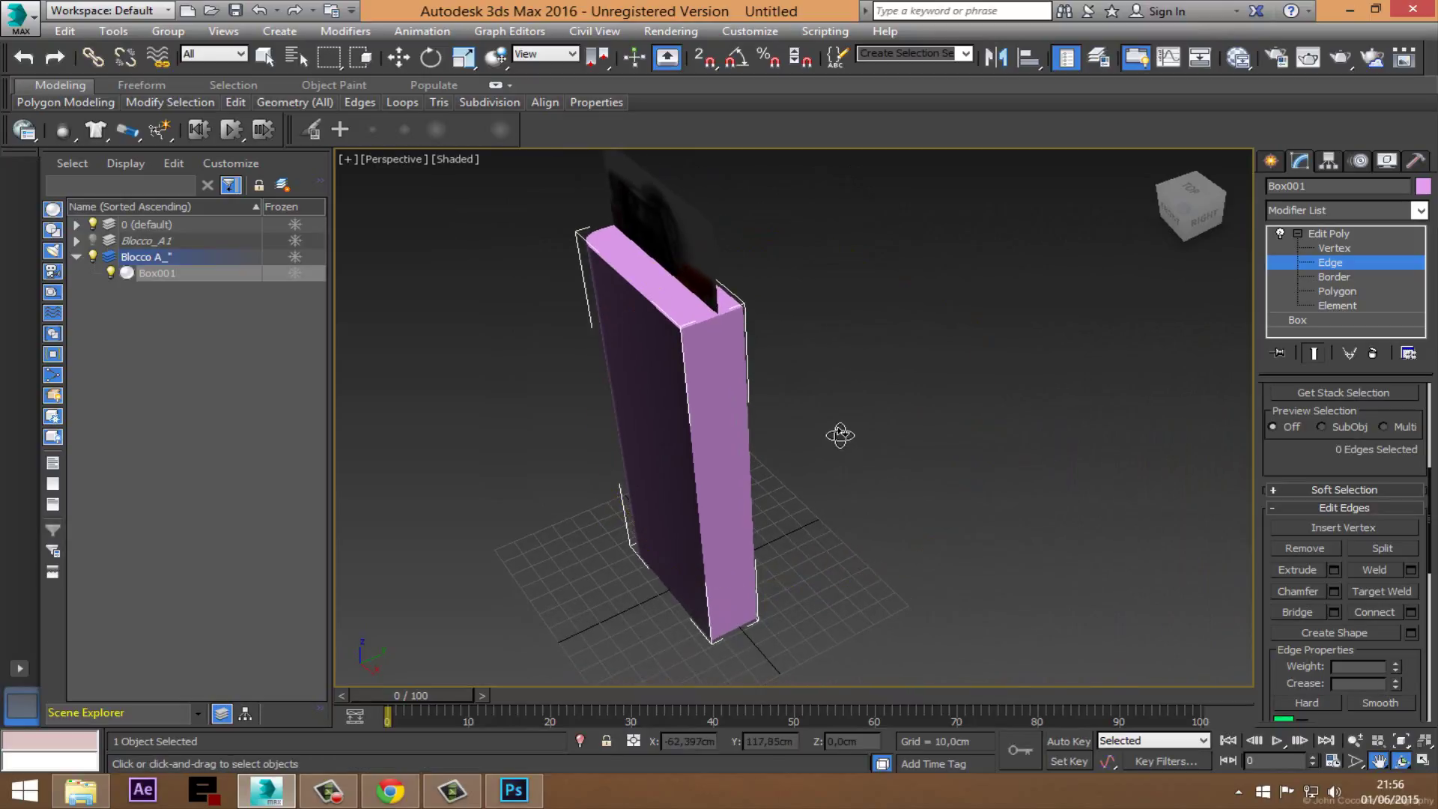
Step: Chamfer the remaining two vertical edges with the same 10 cm, 8-segment setting
left_click(704, 434)
left_click(751, 427, "ctrl")
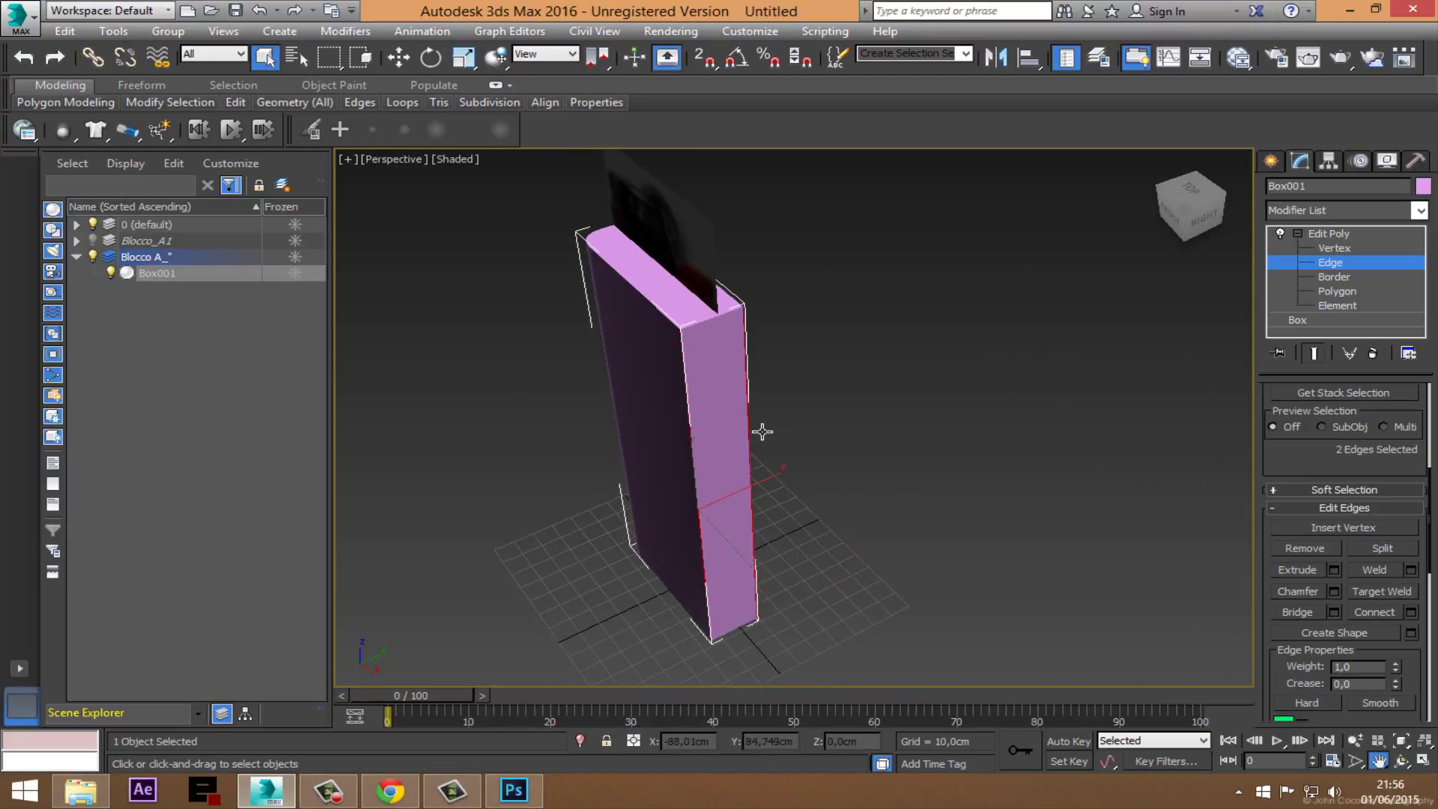
right_click(741, 412)
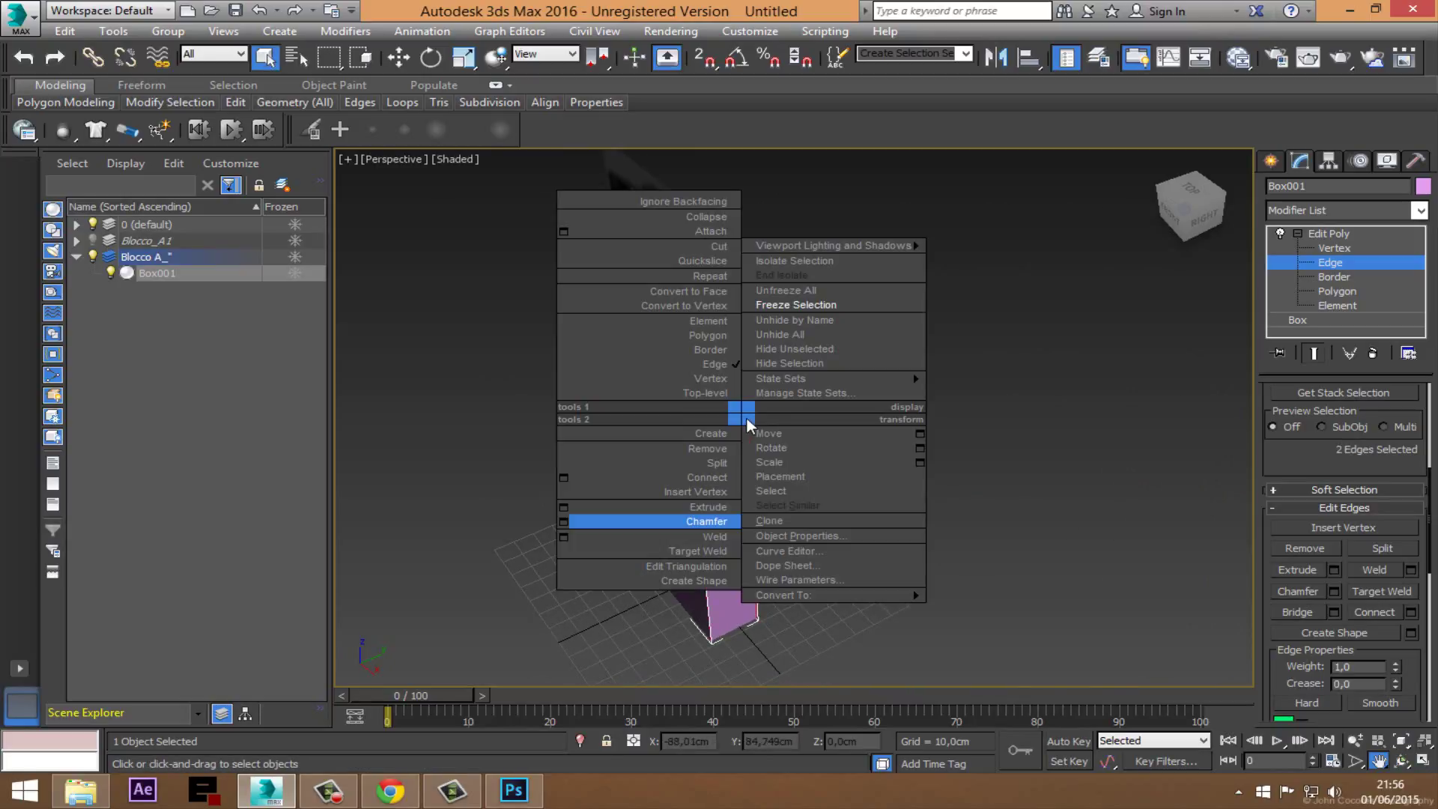
left_click(565, 520)
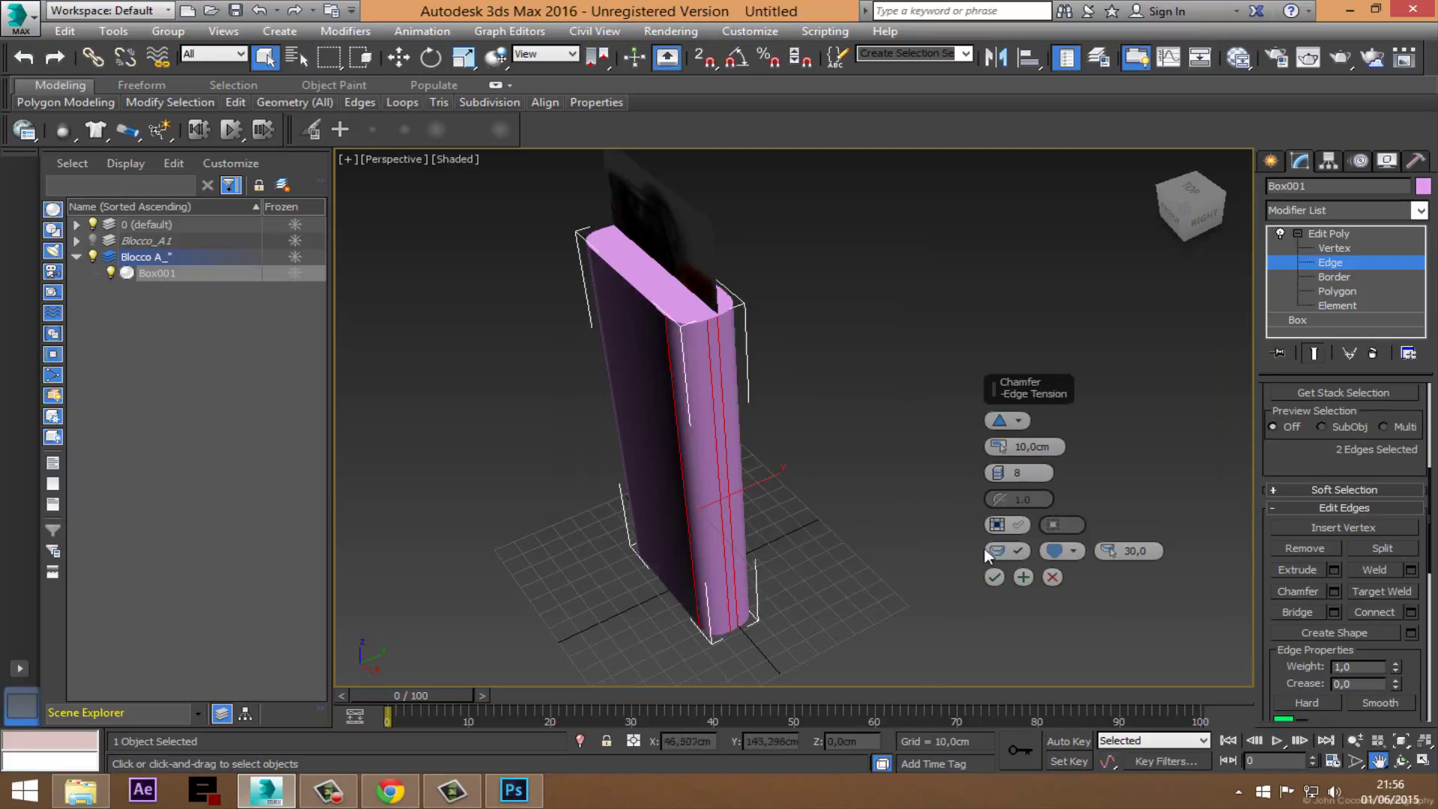
left_click(994, 576)
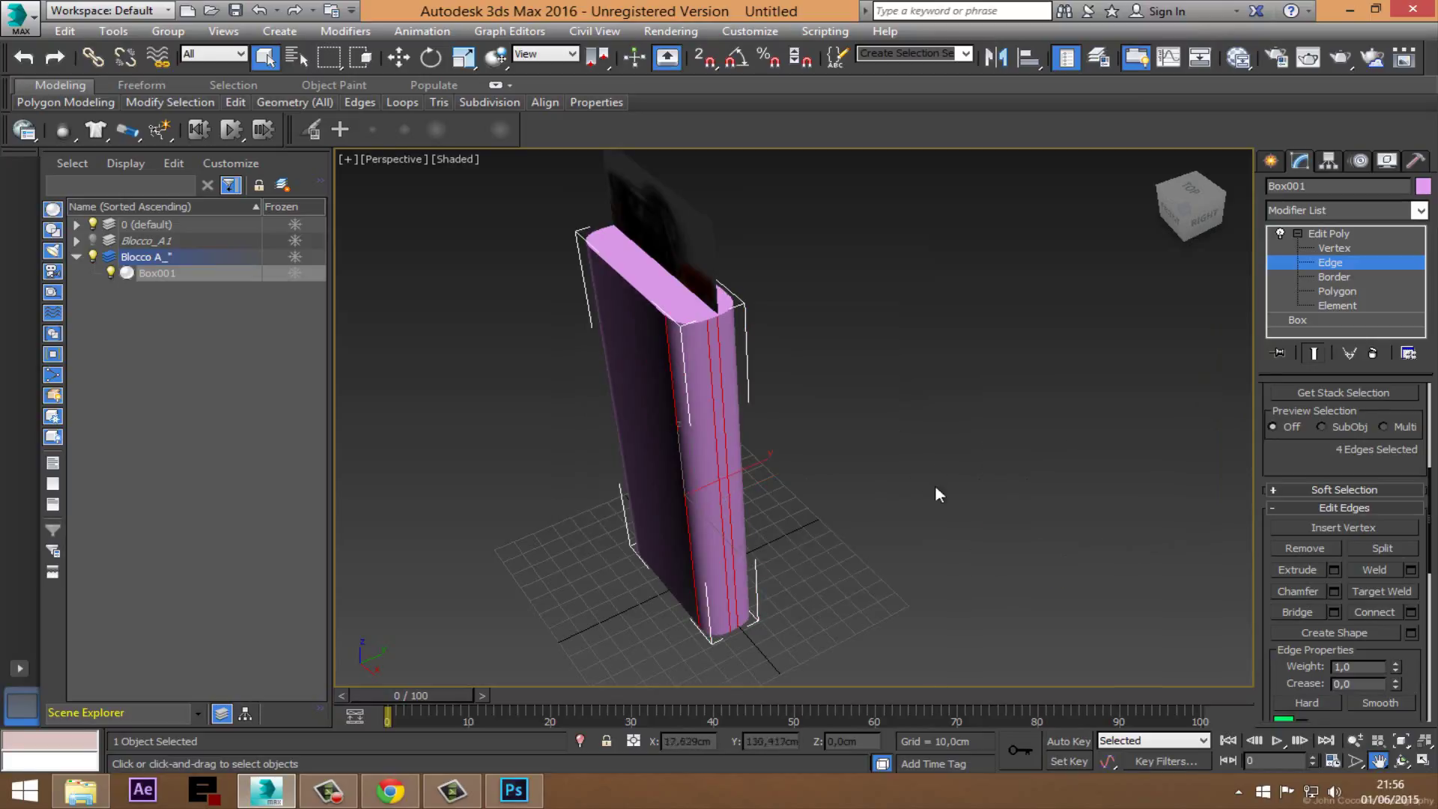
left_click(954, 410)
middle_click_drag(789, 438, 815, 476)
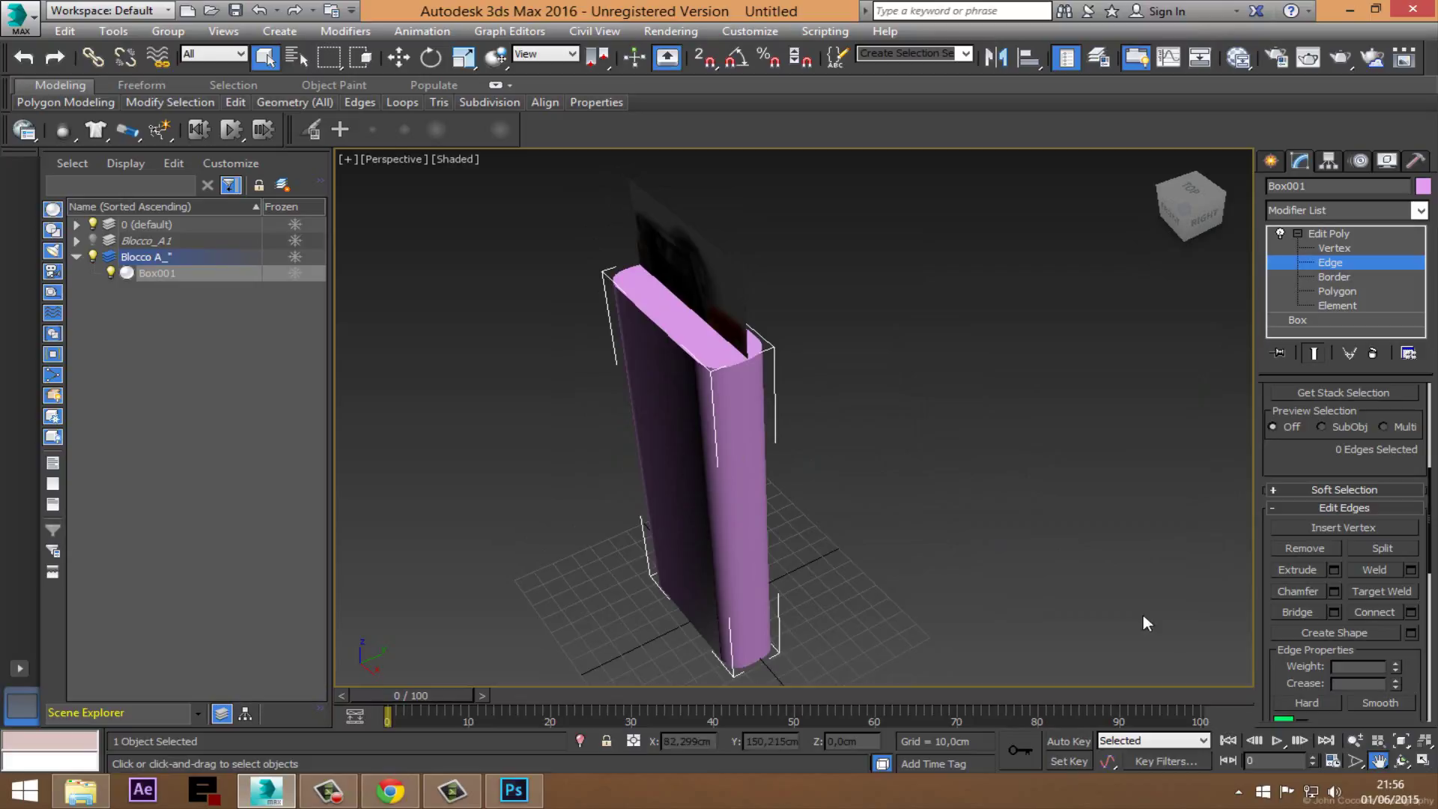
left_click(1400, 760)
mouse_move(626, 427)
left_mouse_down()
mouse_move(823, 466)
mouse_move(417, 371)
left_mouse_up()
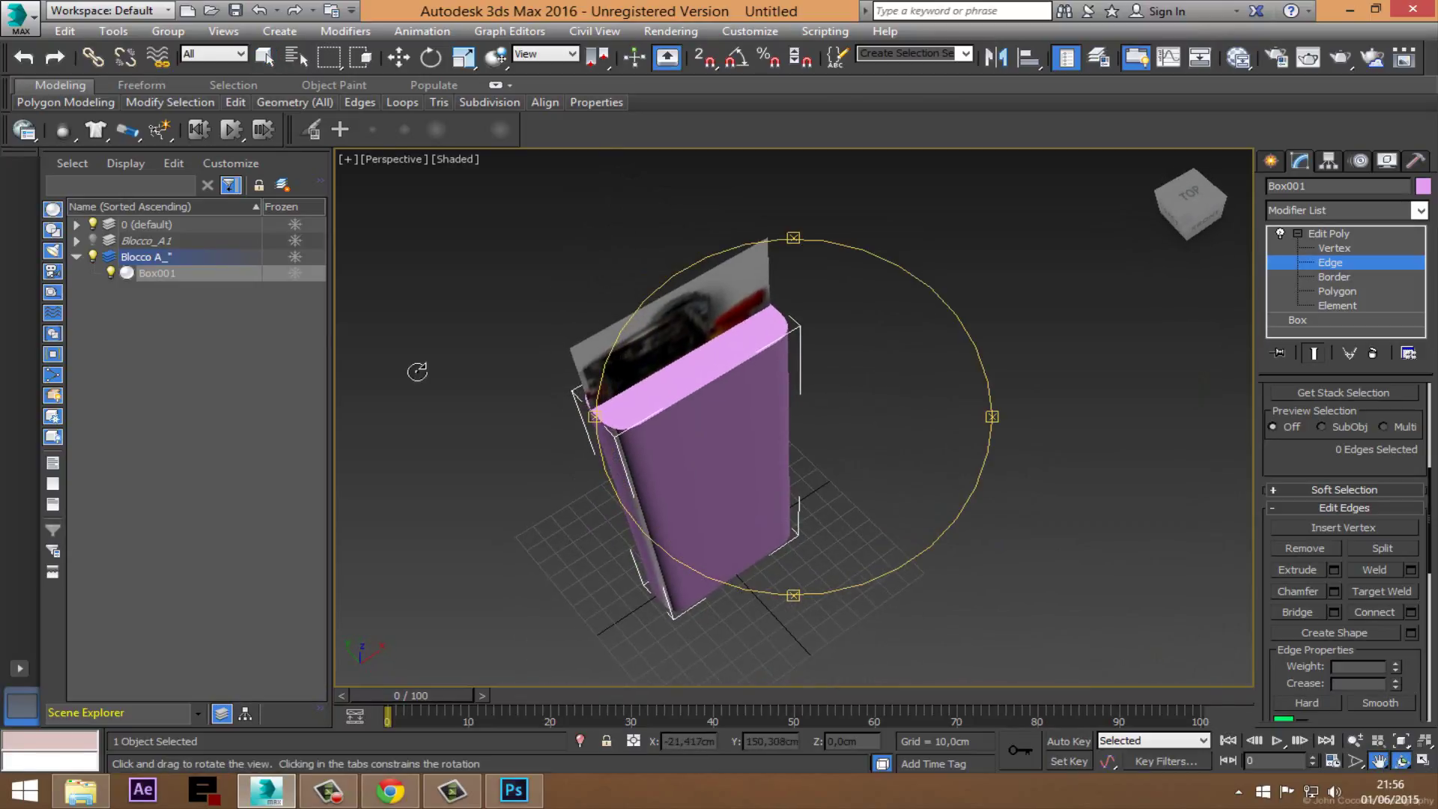
Step: Show Blocco_A1 and scale Box001 to about 89.5% along Y in four-view layout
left_click(93, 241)
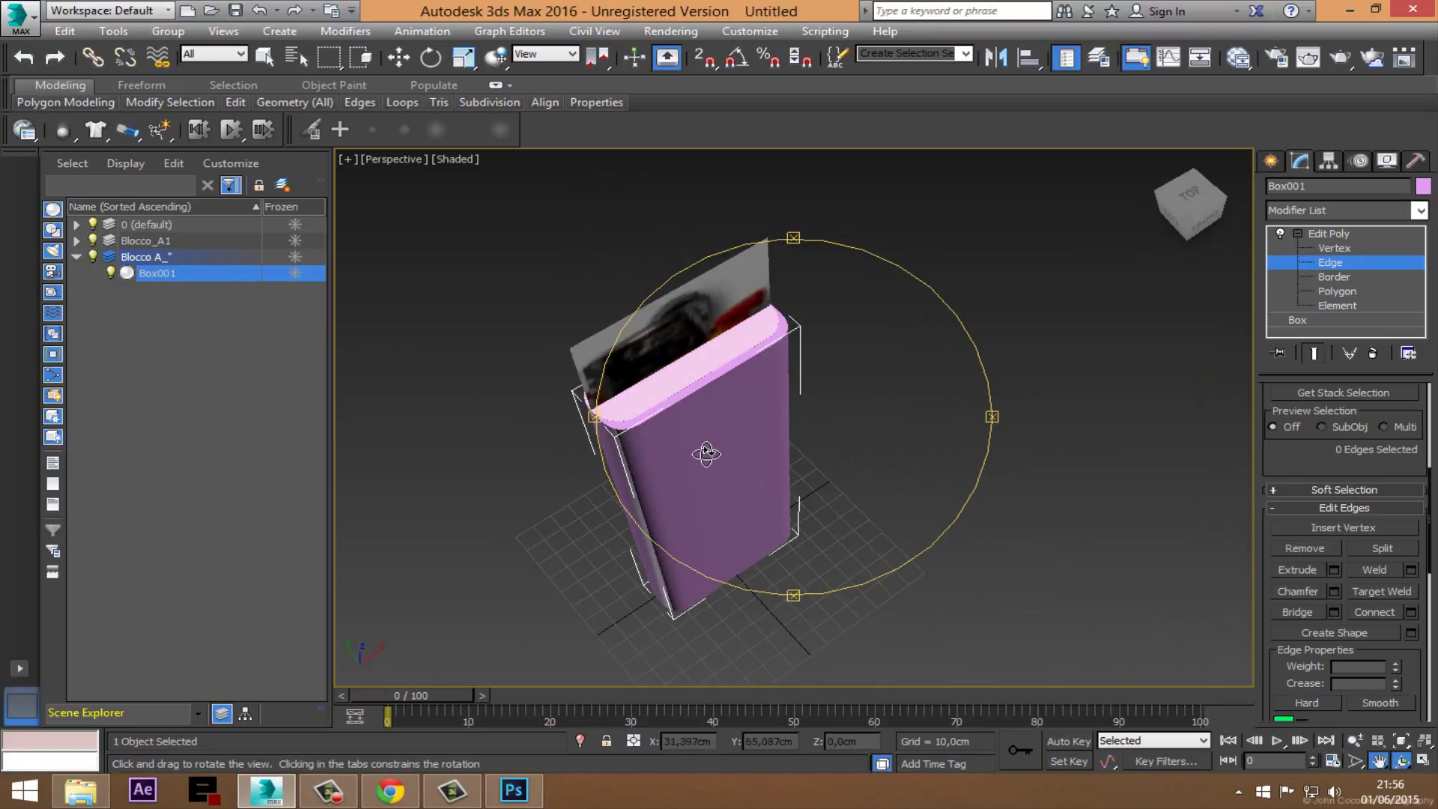
left_click(461, 58)
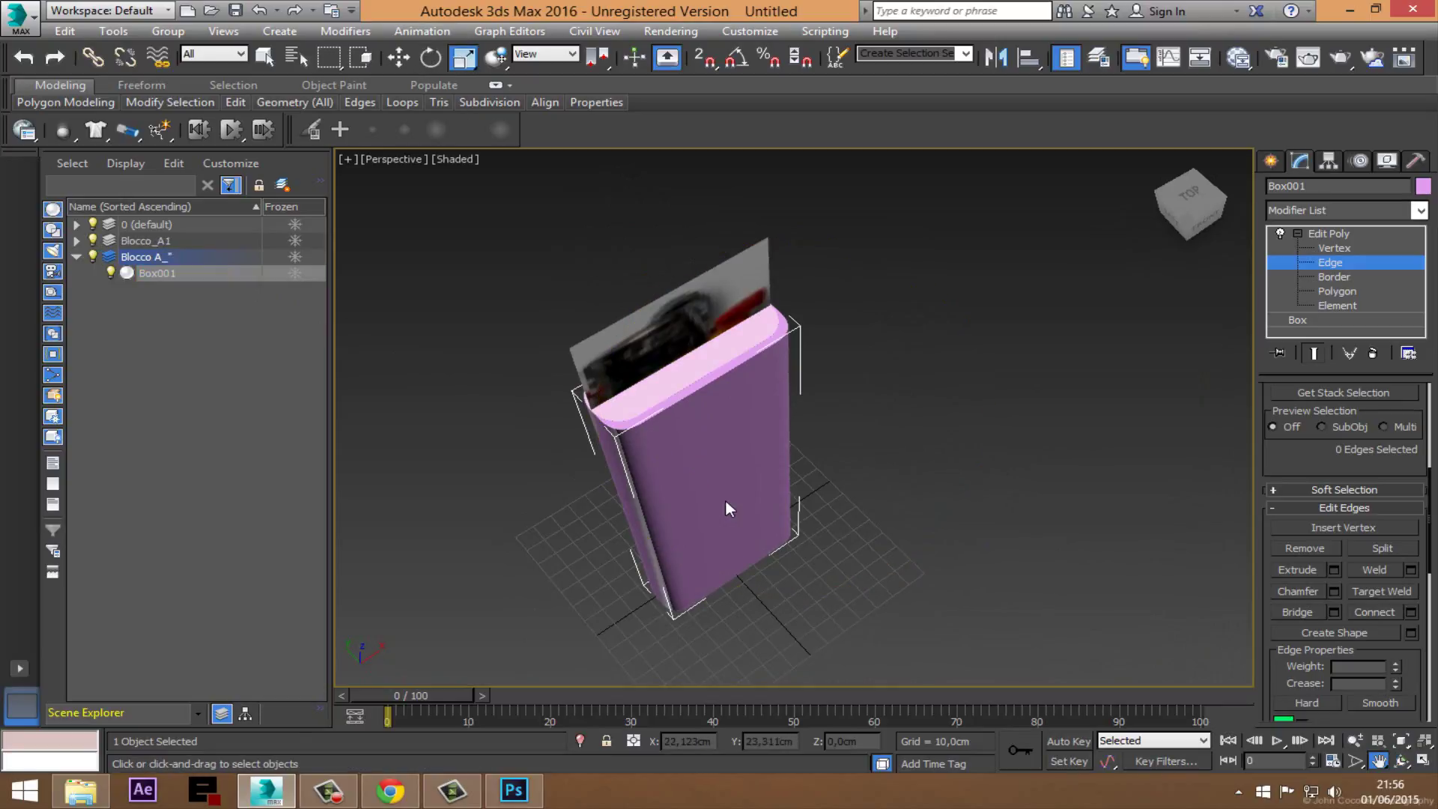
left_click(685, 417)
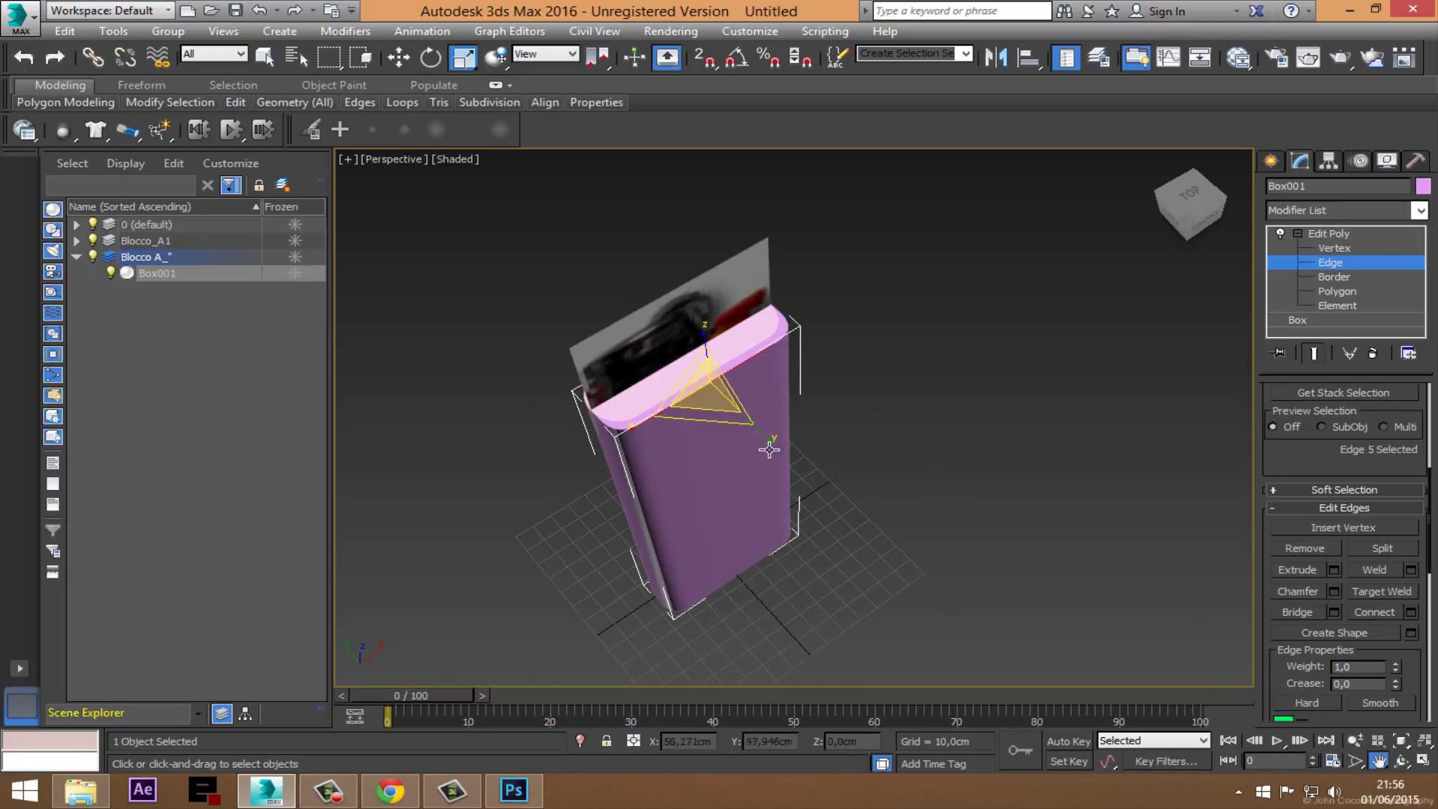
left_click_drag(769, 448, 764, 444)
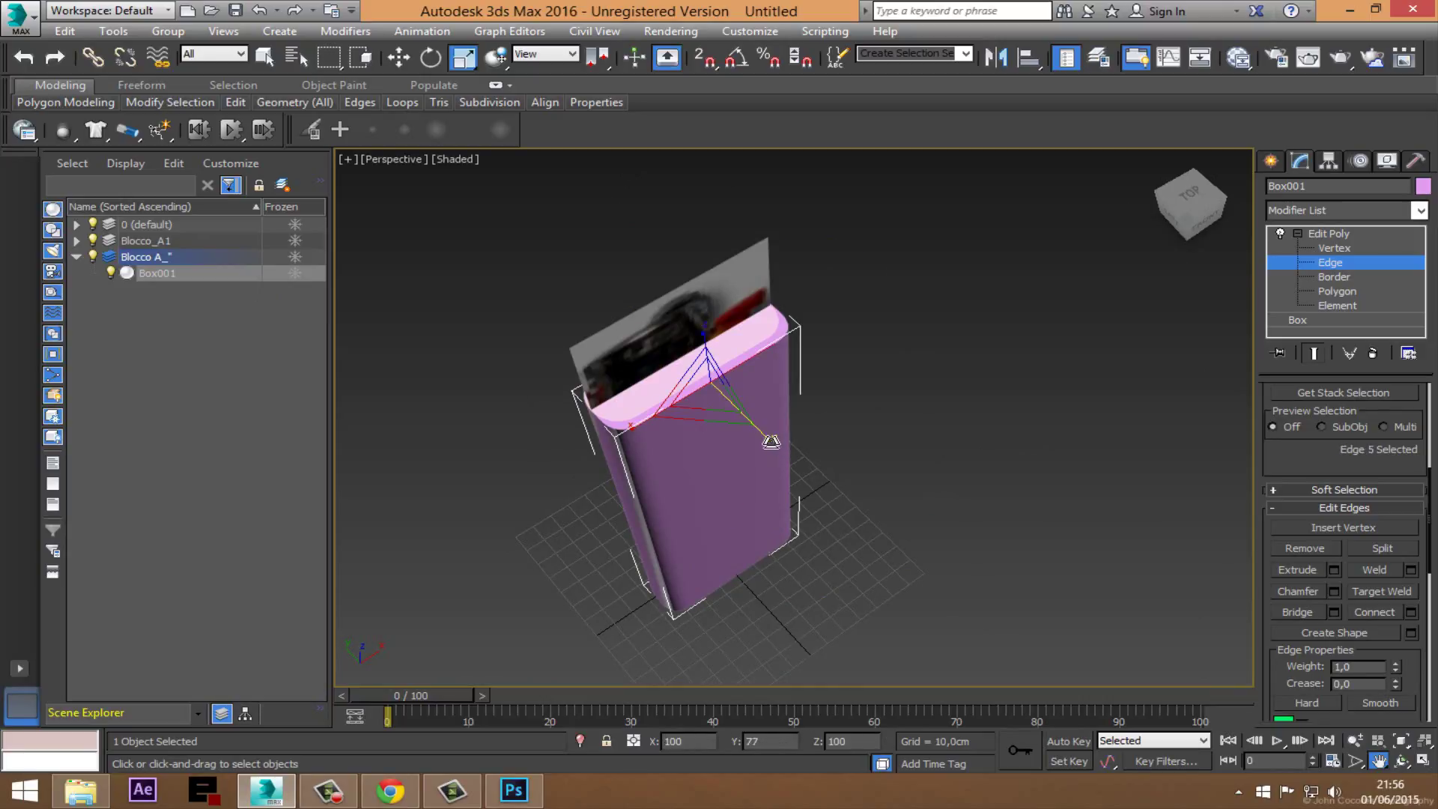
middle_click_drag(820, 428, 1404, 726)
left_click(1401, 740)
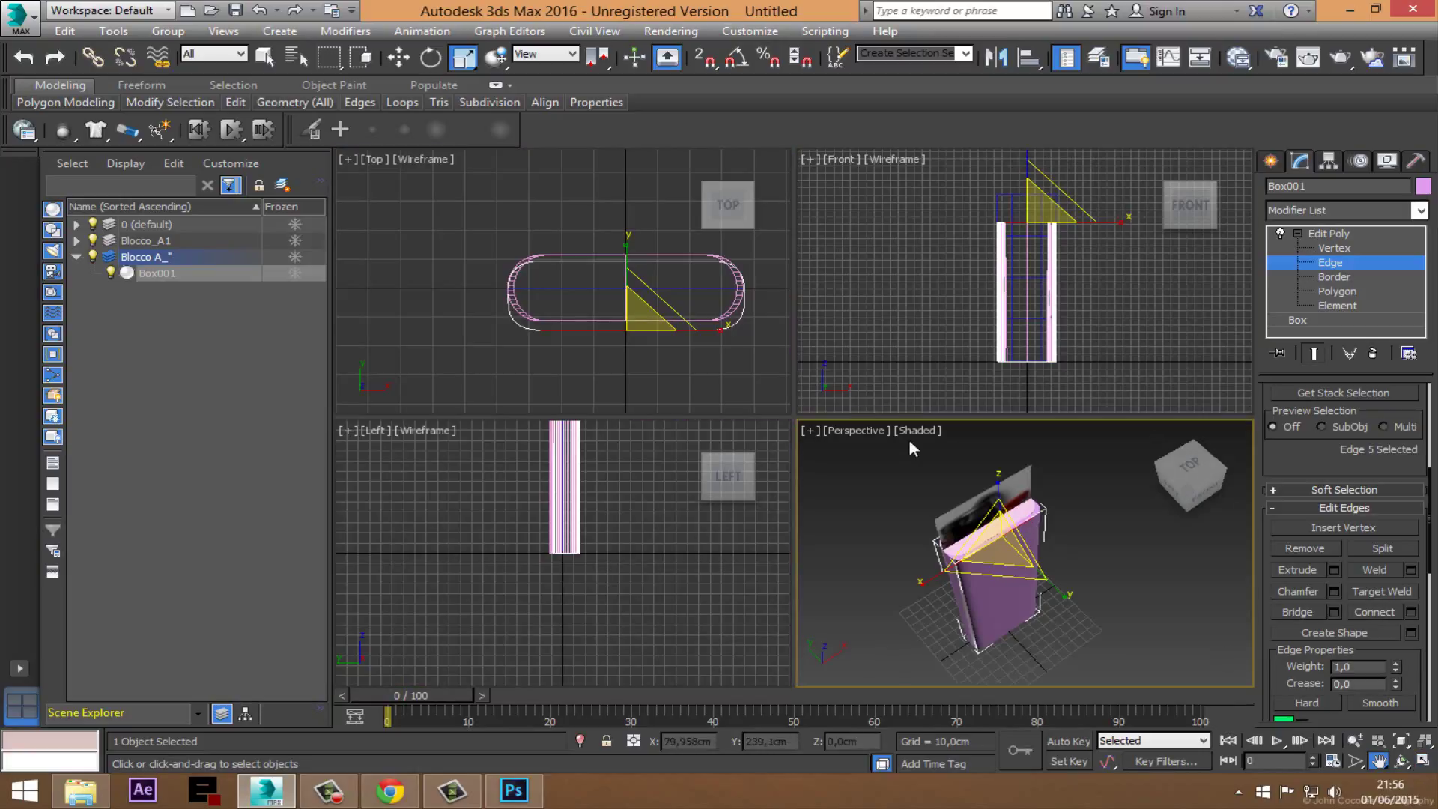
left_click(1340, 263)
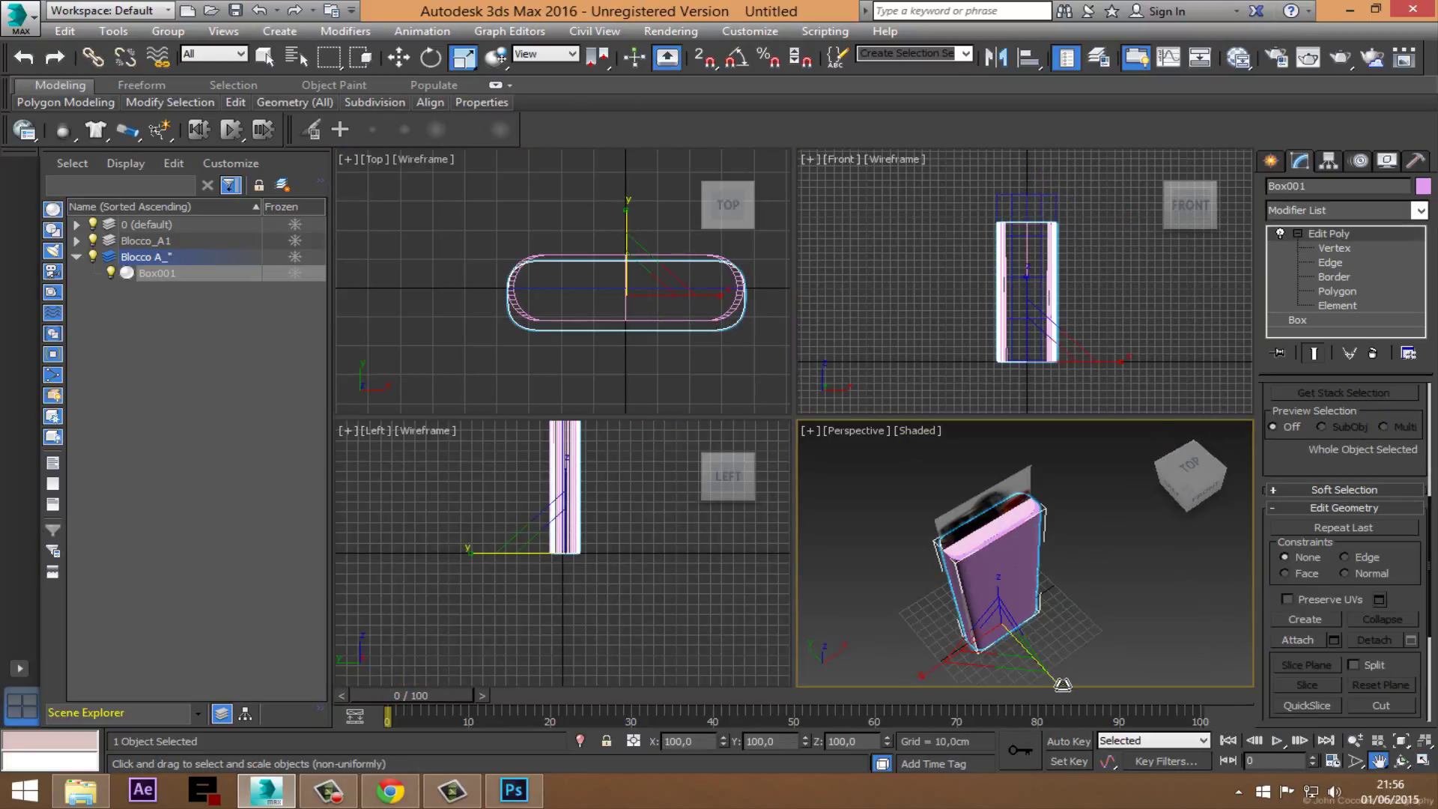
left_click_drag(1062, 683, 1053, 681)
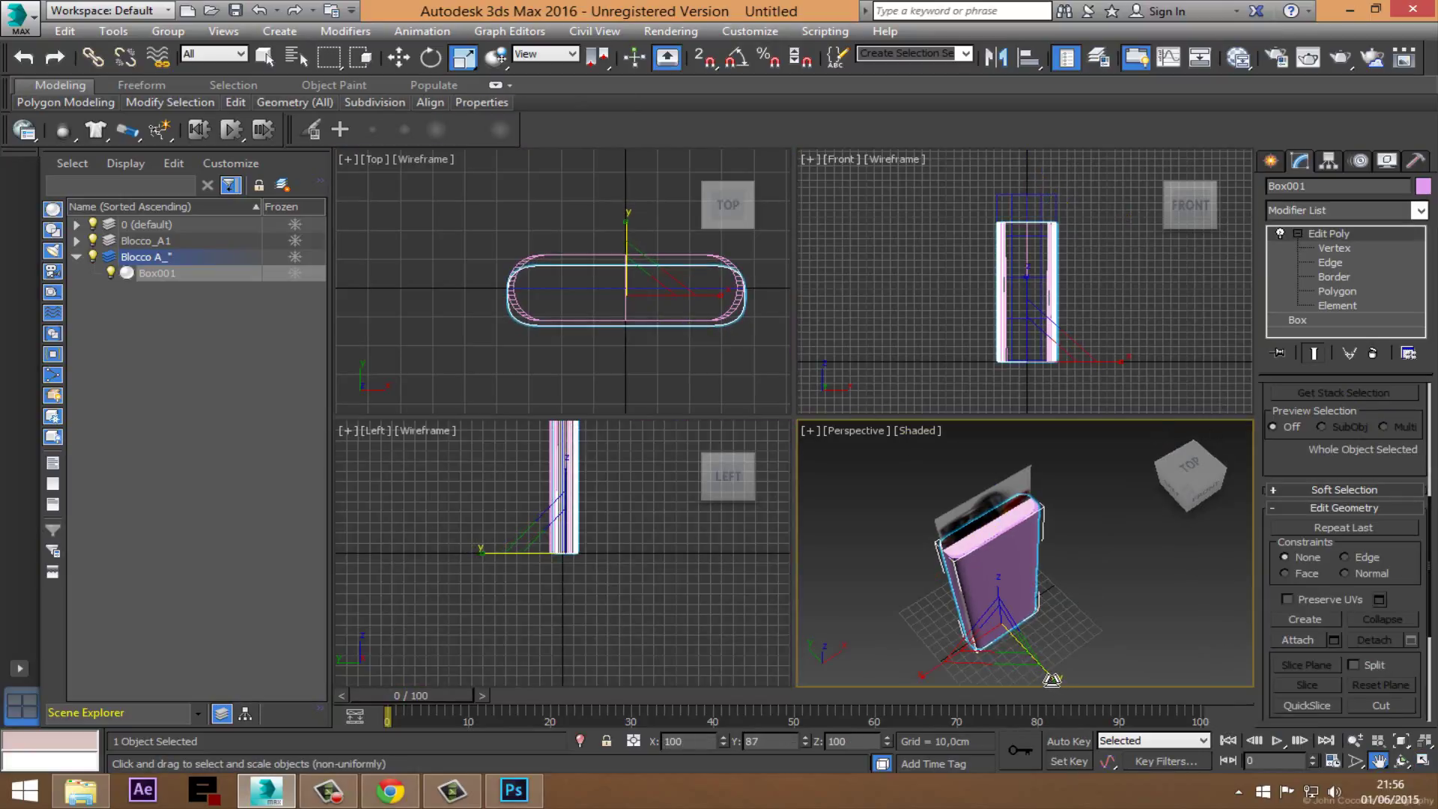
Step: Move Box001 along Y in the Top view to line up with the reference
left_click(634, 286)
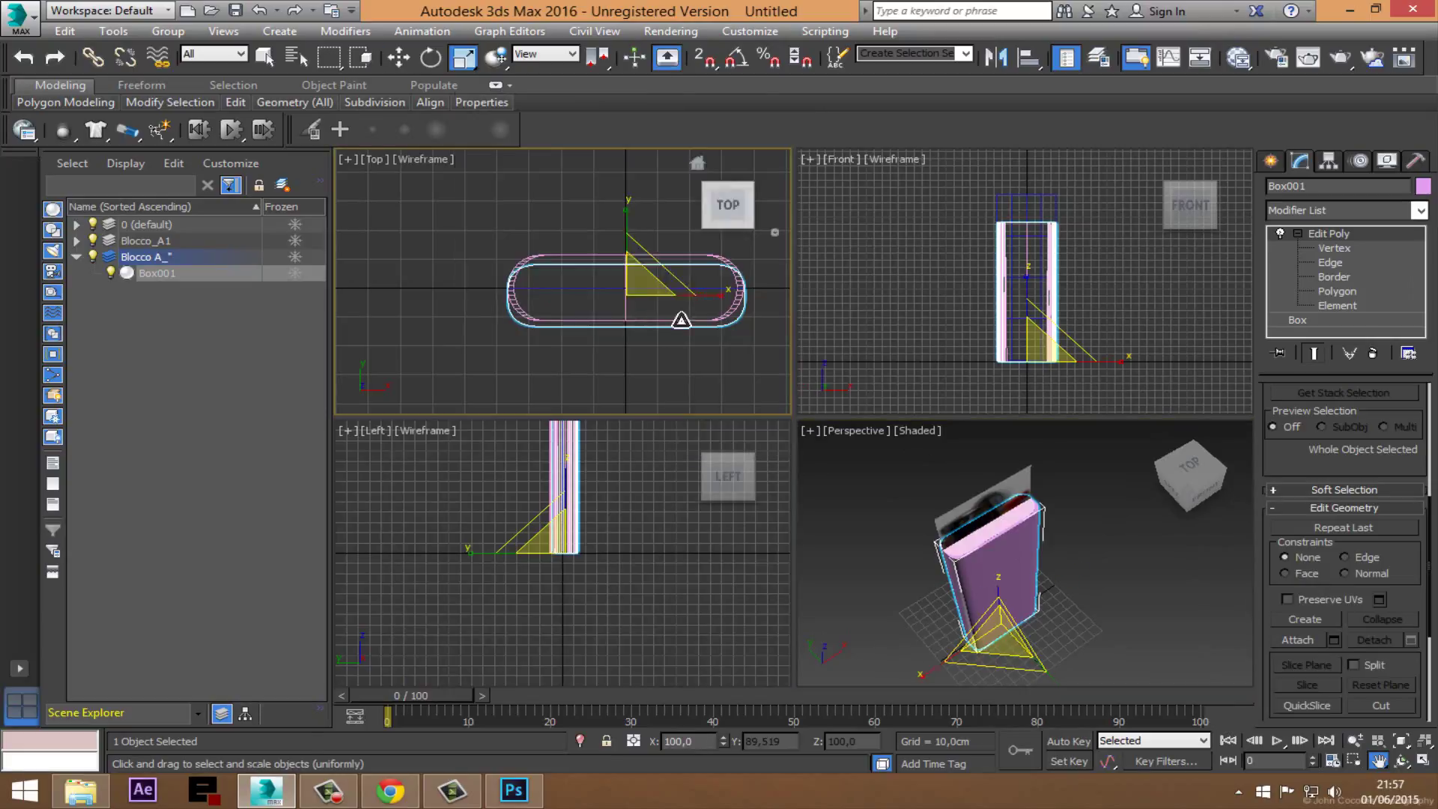
key("w")
left_click_drag(641, 259, 642, 256)
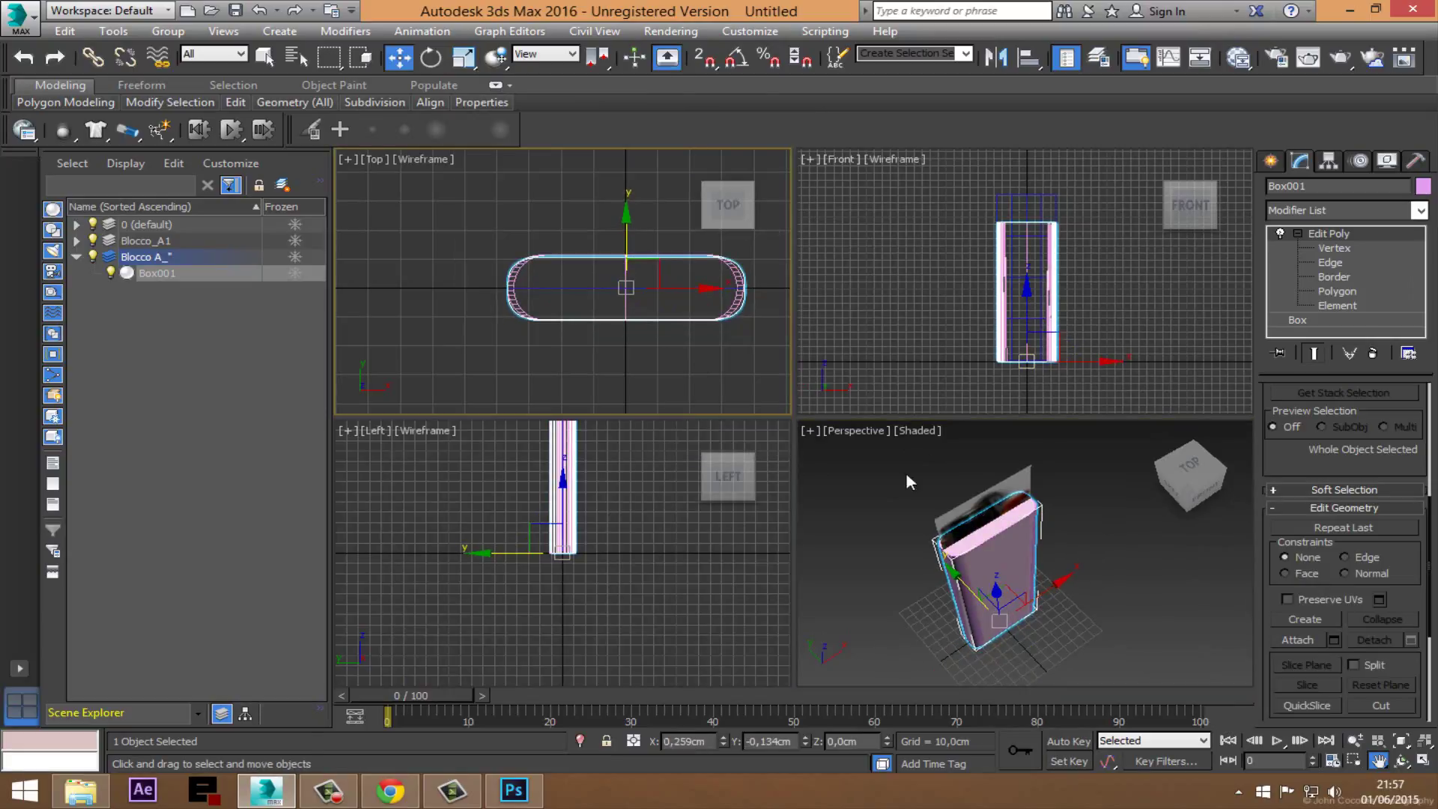
scroll(1022, 349, "up", 2)
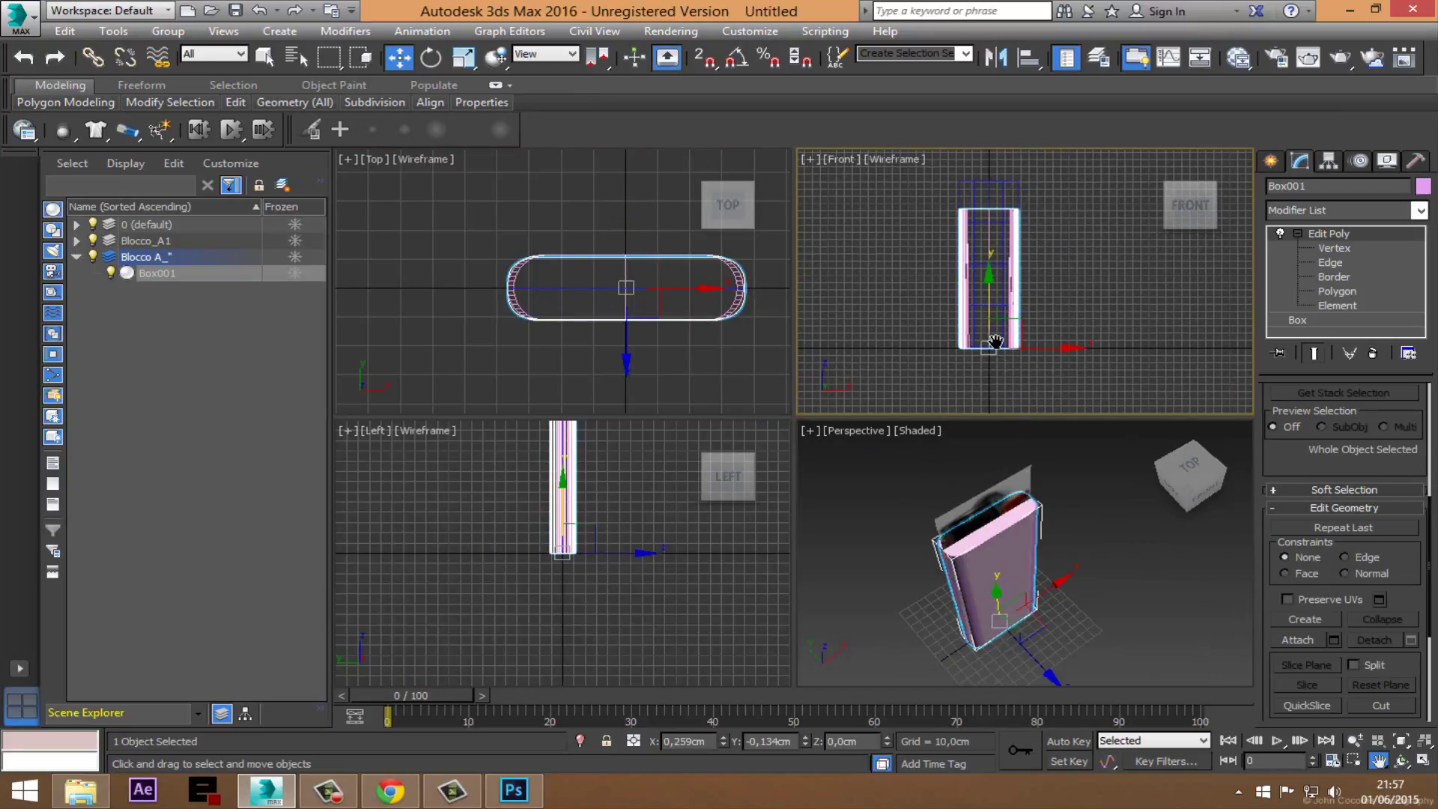
scroll(1018, 352, "up", 2)
scroll(996, 359, "up", 2)
scroll(996, 359, "up", 3)
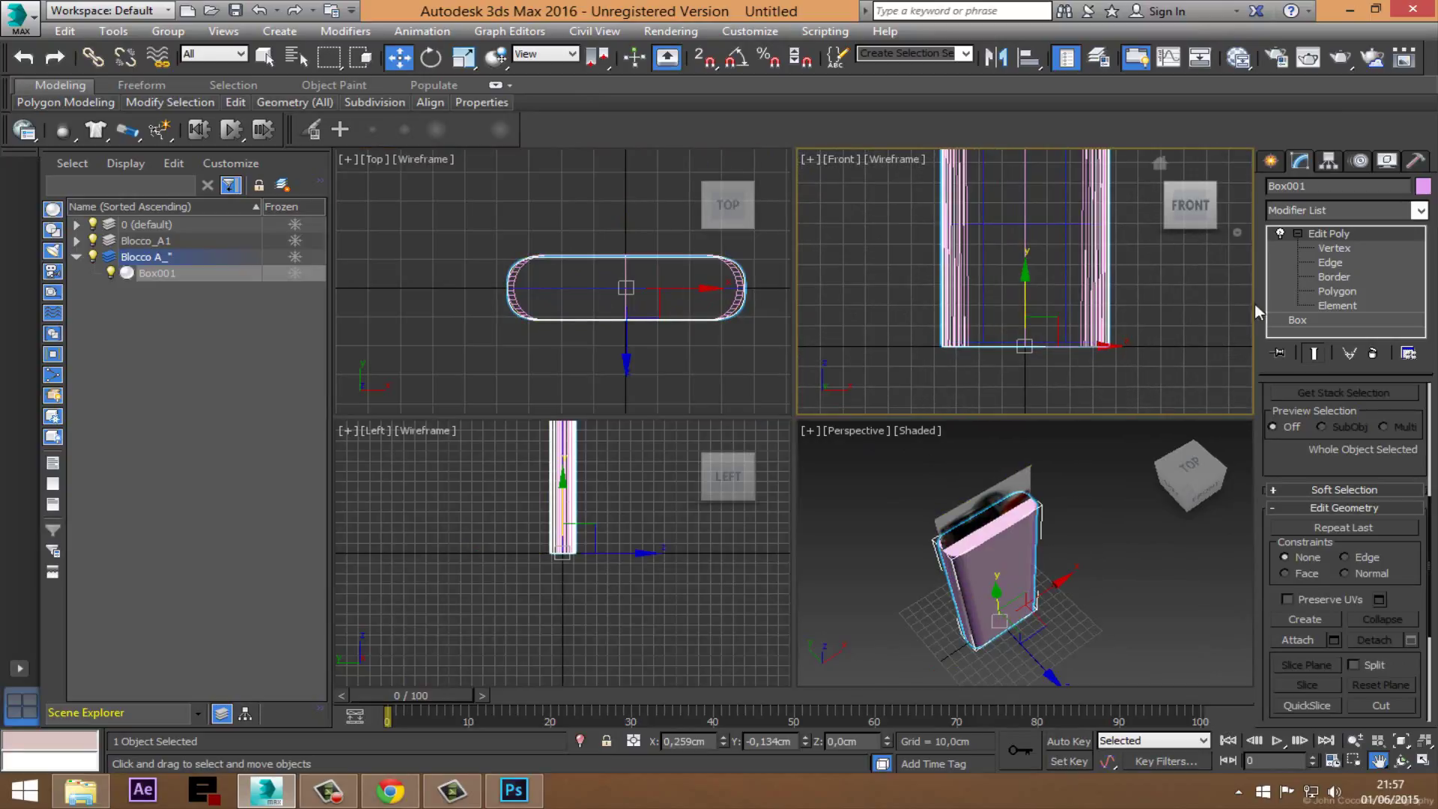
Step: Select the box's bottom and right-end vertices, then maximize Perspective at object level
left_click(1325, 263)
left_click_drag(984, 369, 993, 363)
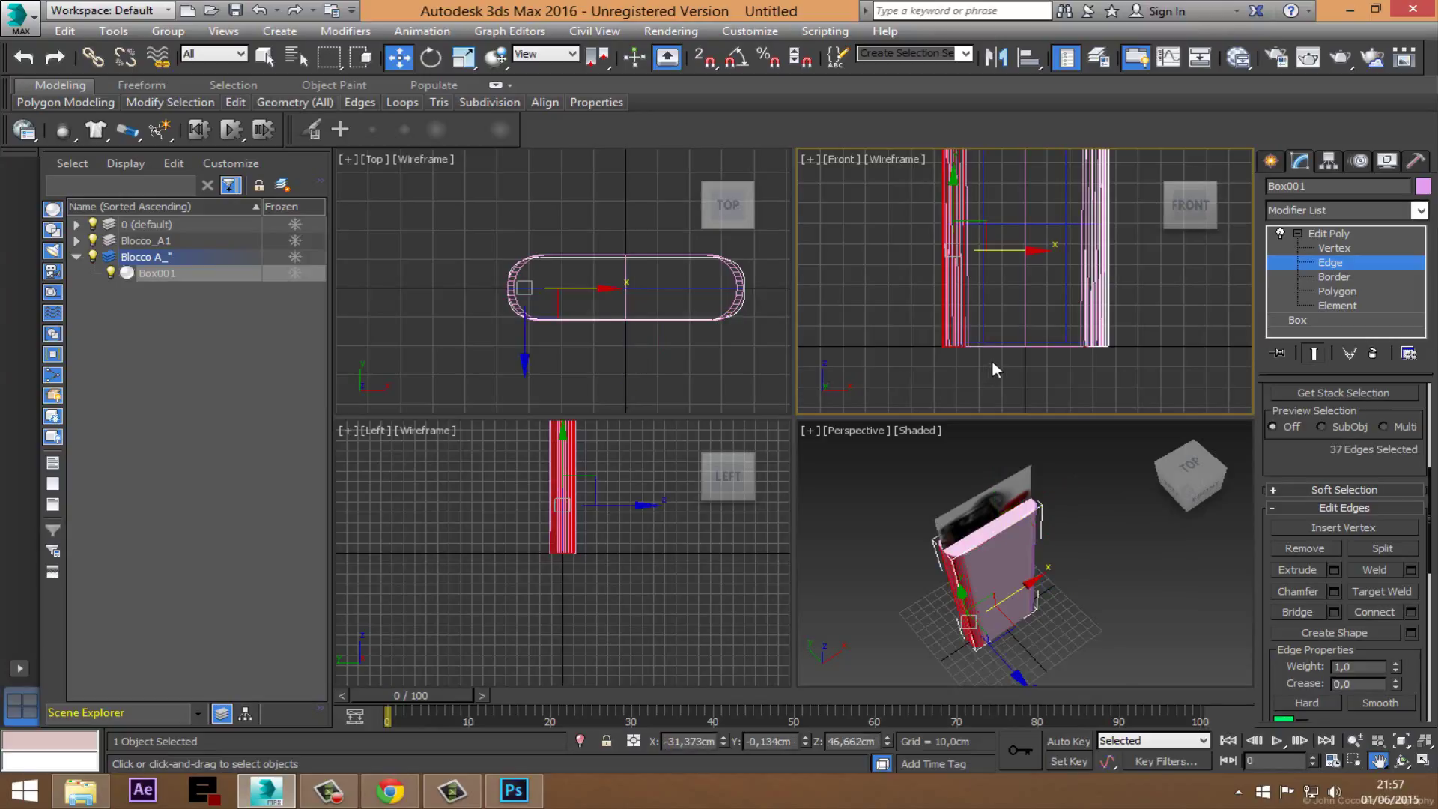
left_click(1324, 248)
mouse_move(897, 318)
left_mouse_down()
mouse_move(1000, 372)
mouse_move(1029, 362)
left_mouse_up()
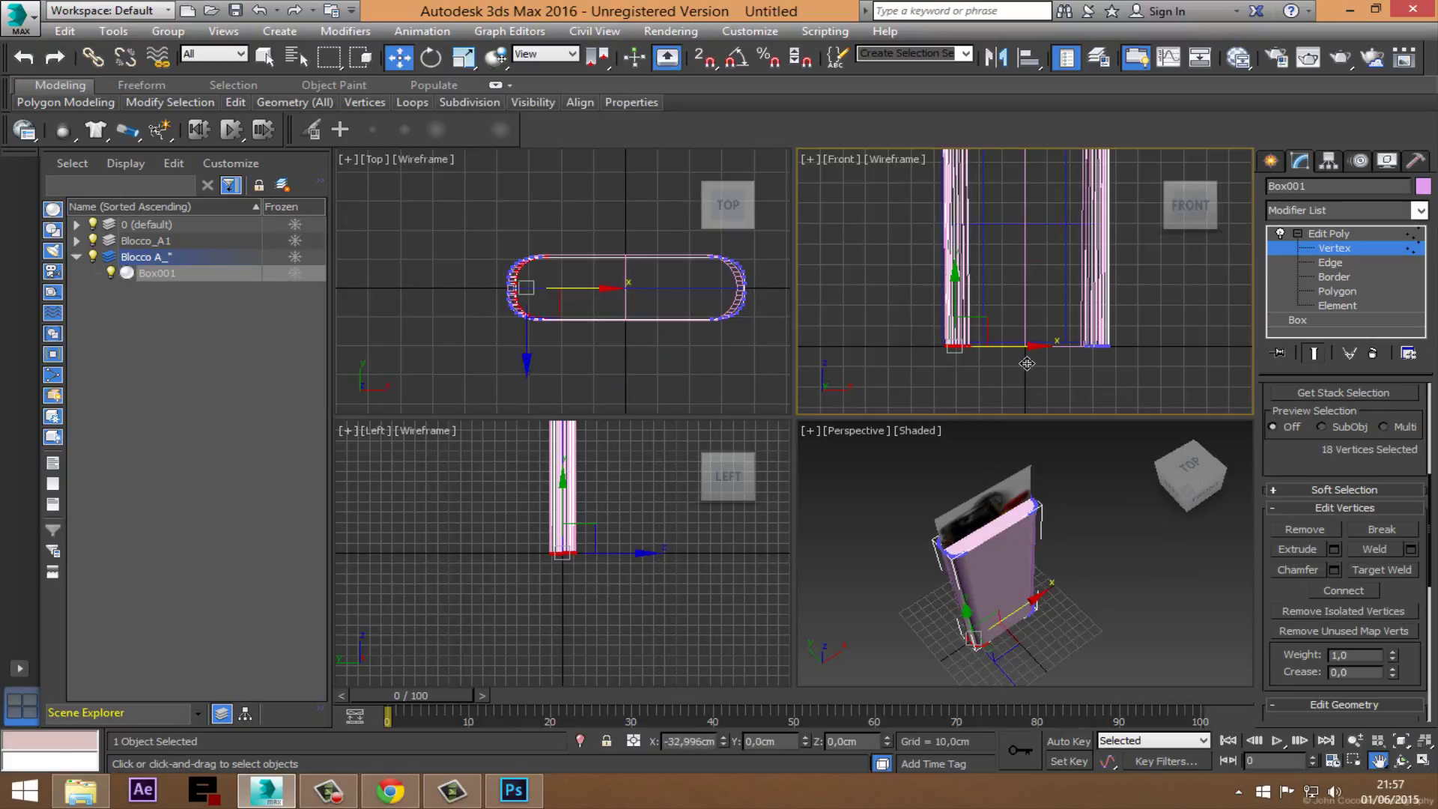
left_click_drag(719, 198, 777, 352)
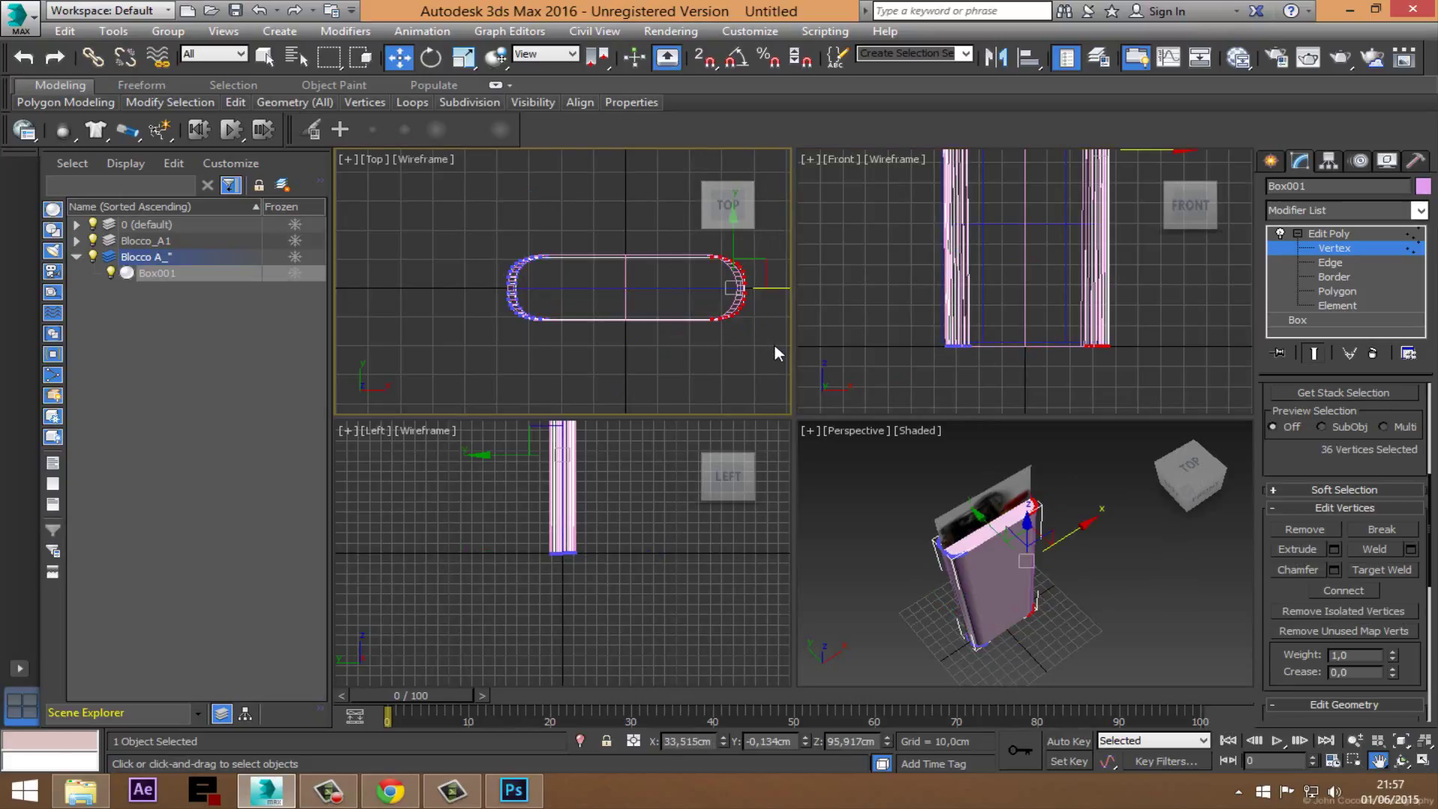
mouse_move(1045, 323)
left_mouse_down()
mouse_move(1149, 372)
mouse_move(1163, 362)
left_mouse_up()
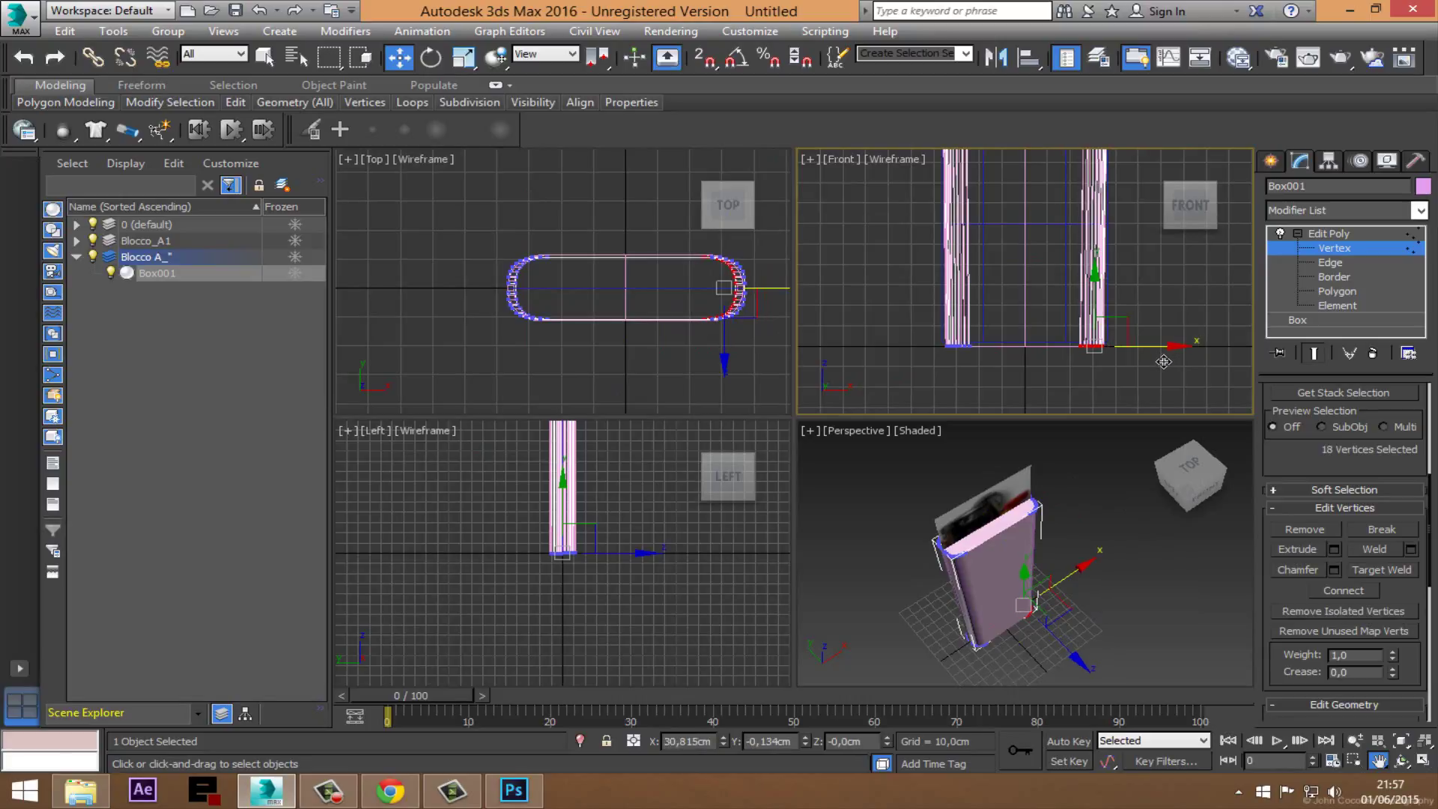
left_click(1332, 256)
right_click(1107, 545)
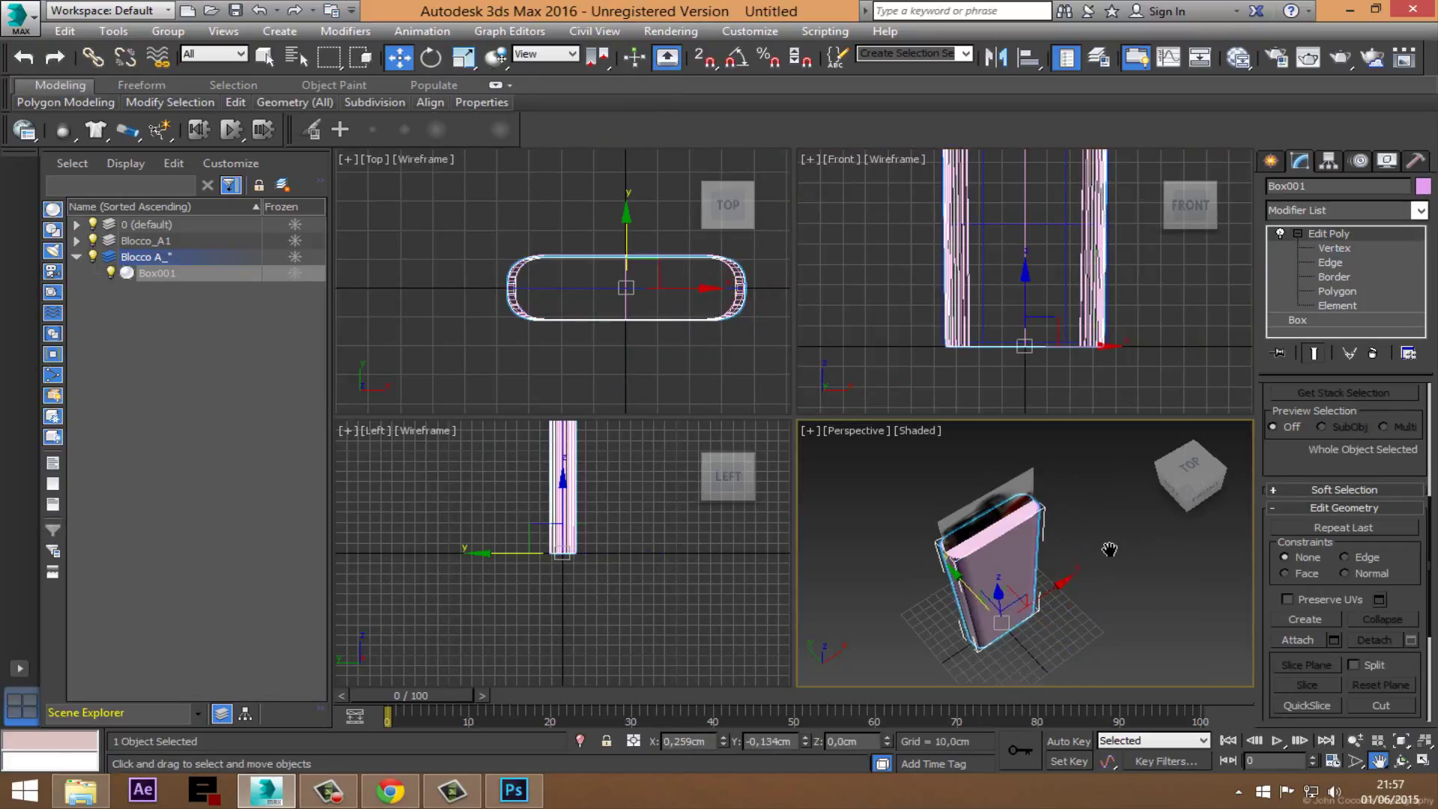
left_click(1422, 760)
Step: Toggle Blocco_A1 and Blocco A_ visibility to compare, leaving both hidden and the reference front-on
scroll(1048, 564, "down", 1)
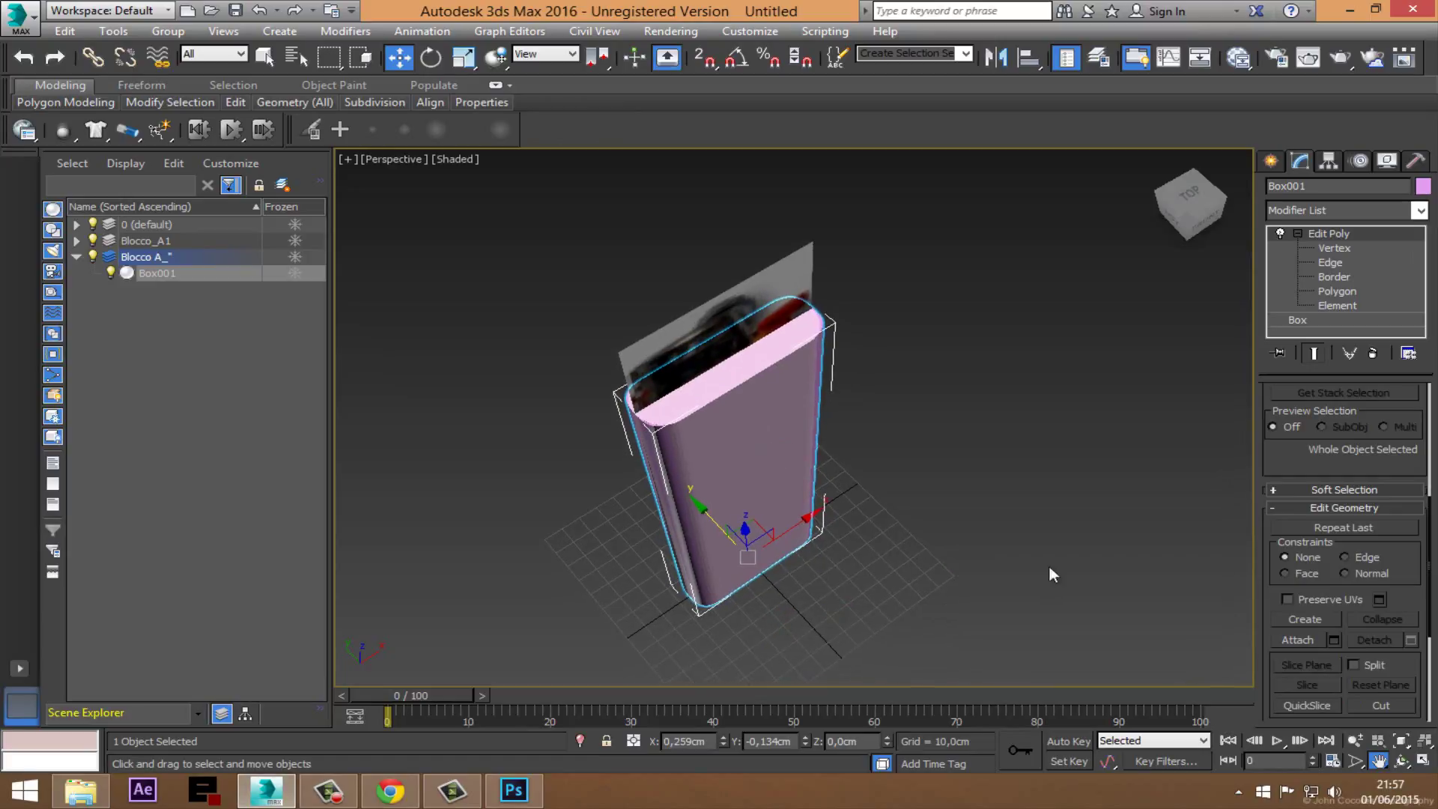
left_click(1380, 760)
left_click_drag(893, 521, 886, 468)
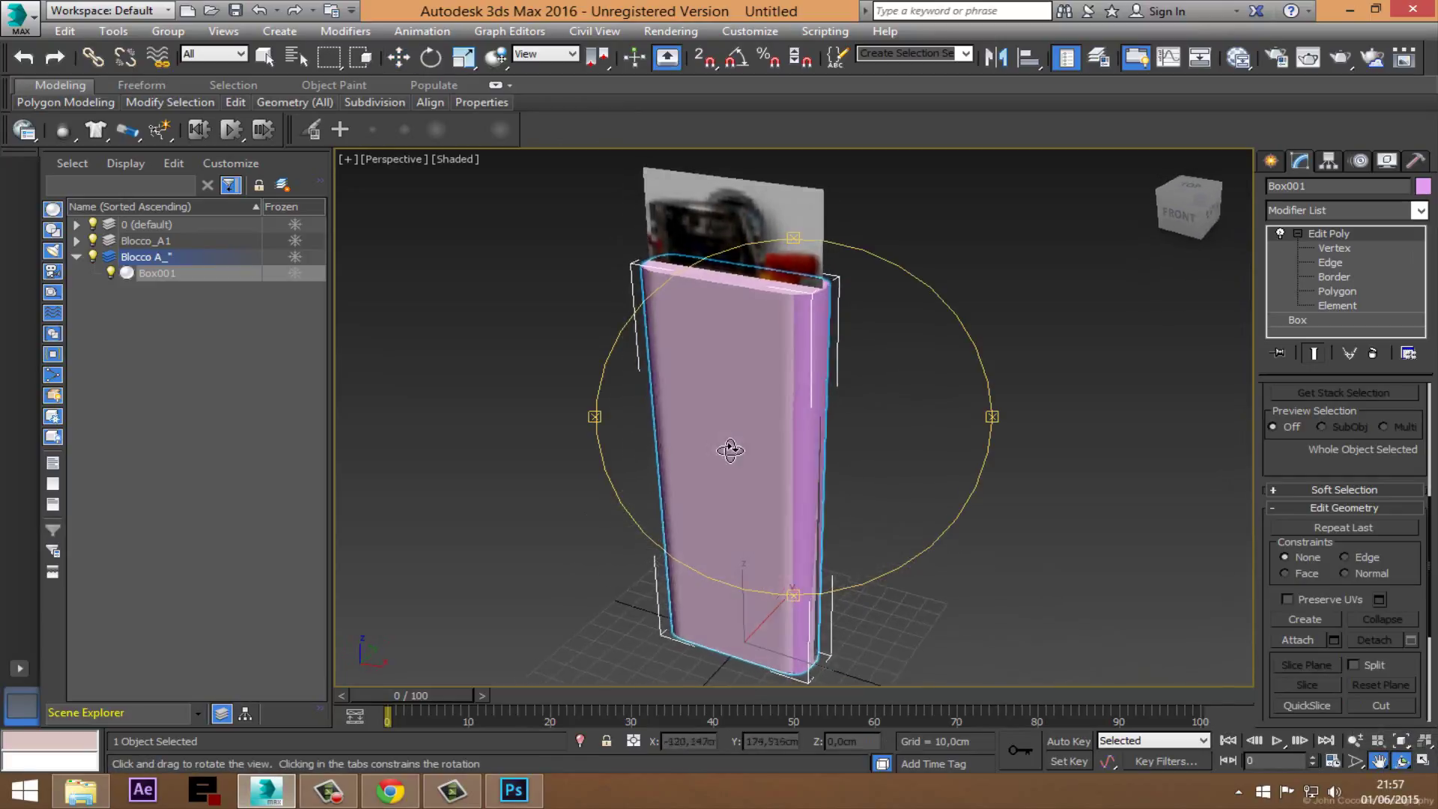
left_click(93, 239)
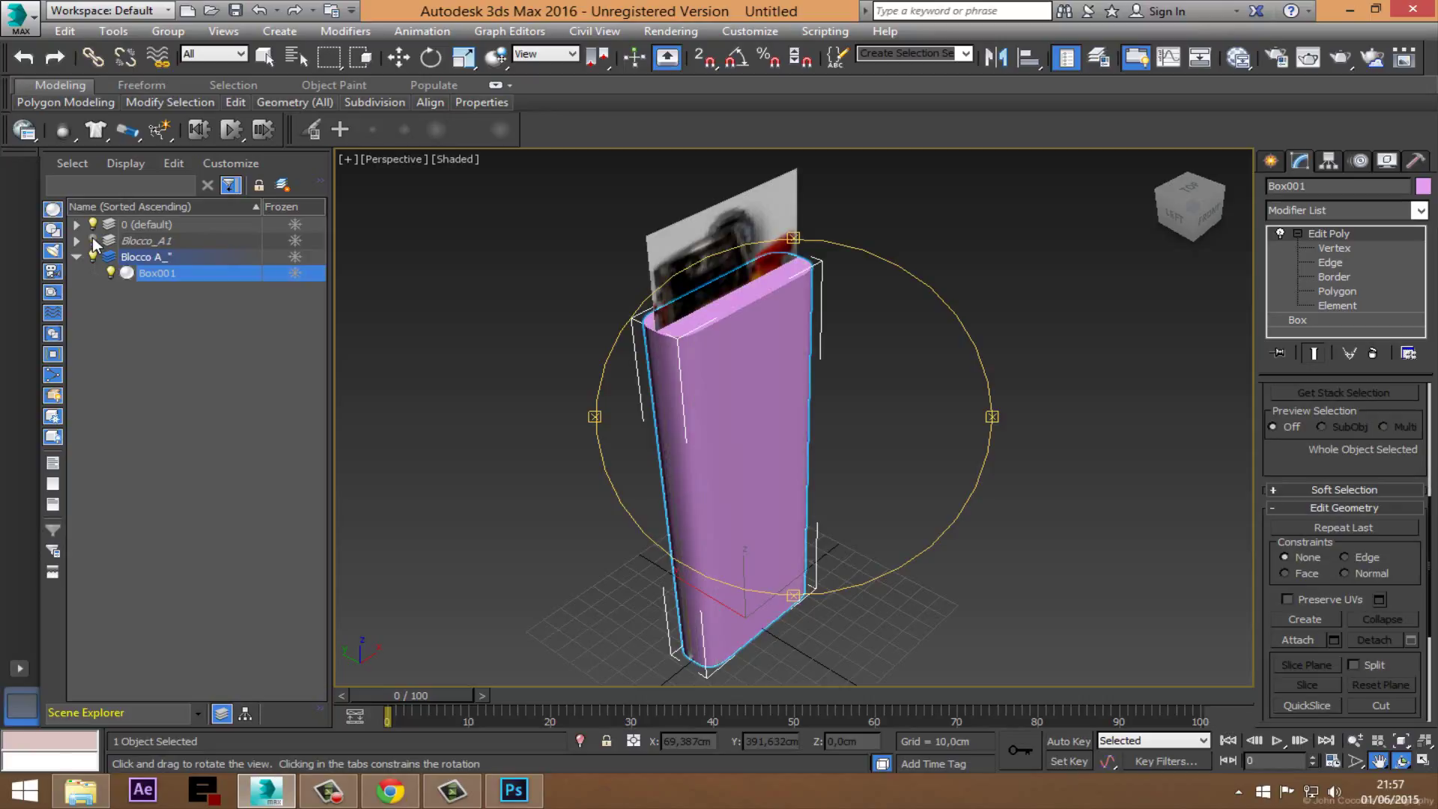
left_click(93, 240)
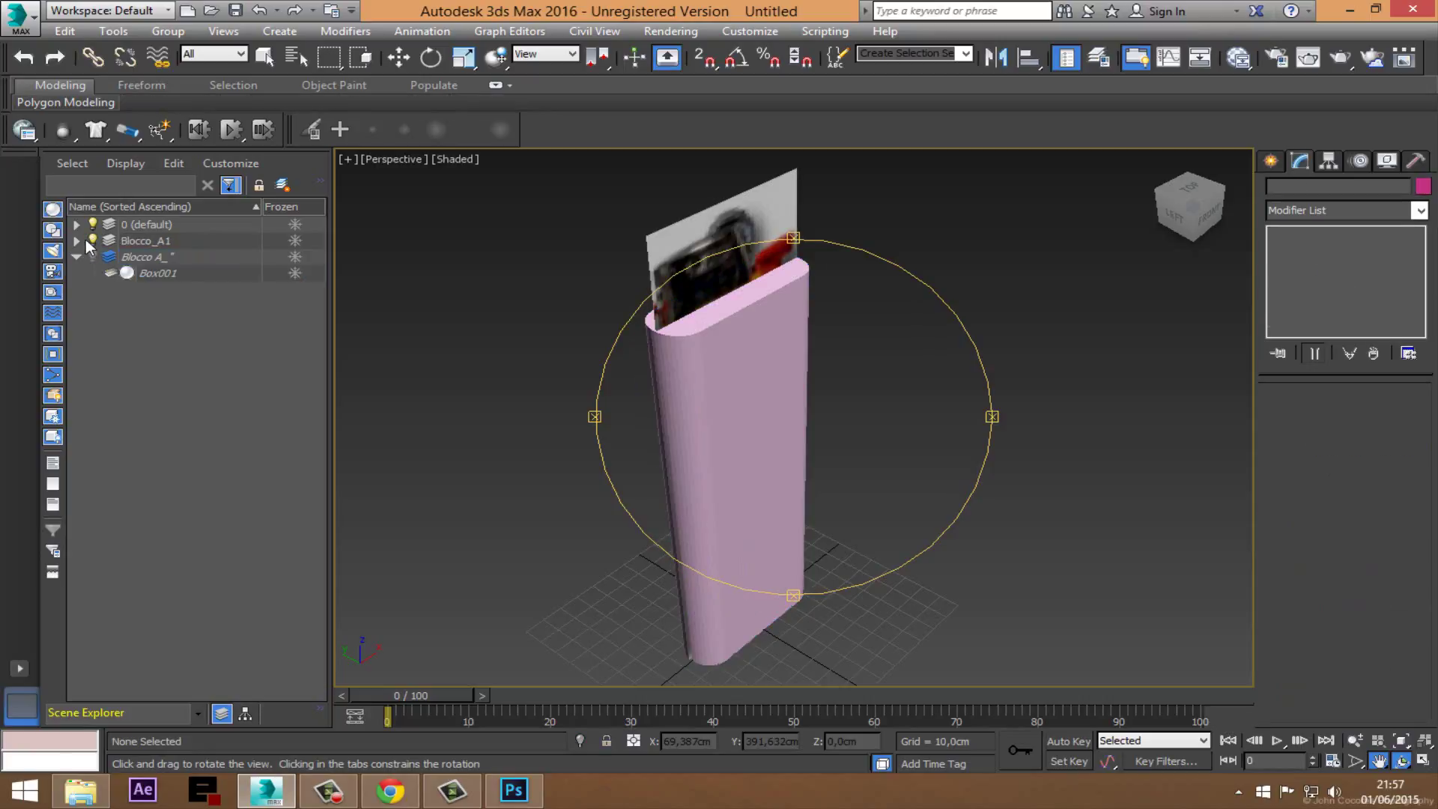
left_click(95, 239)
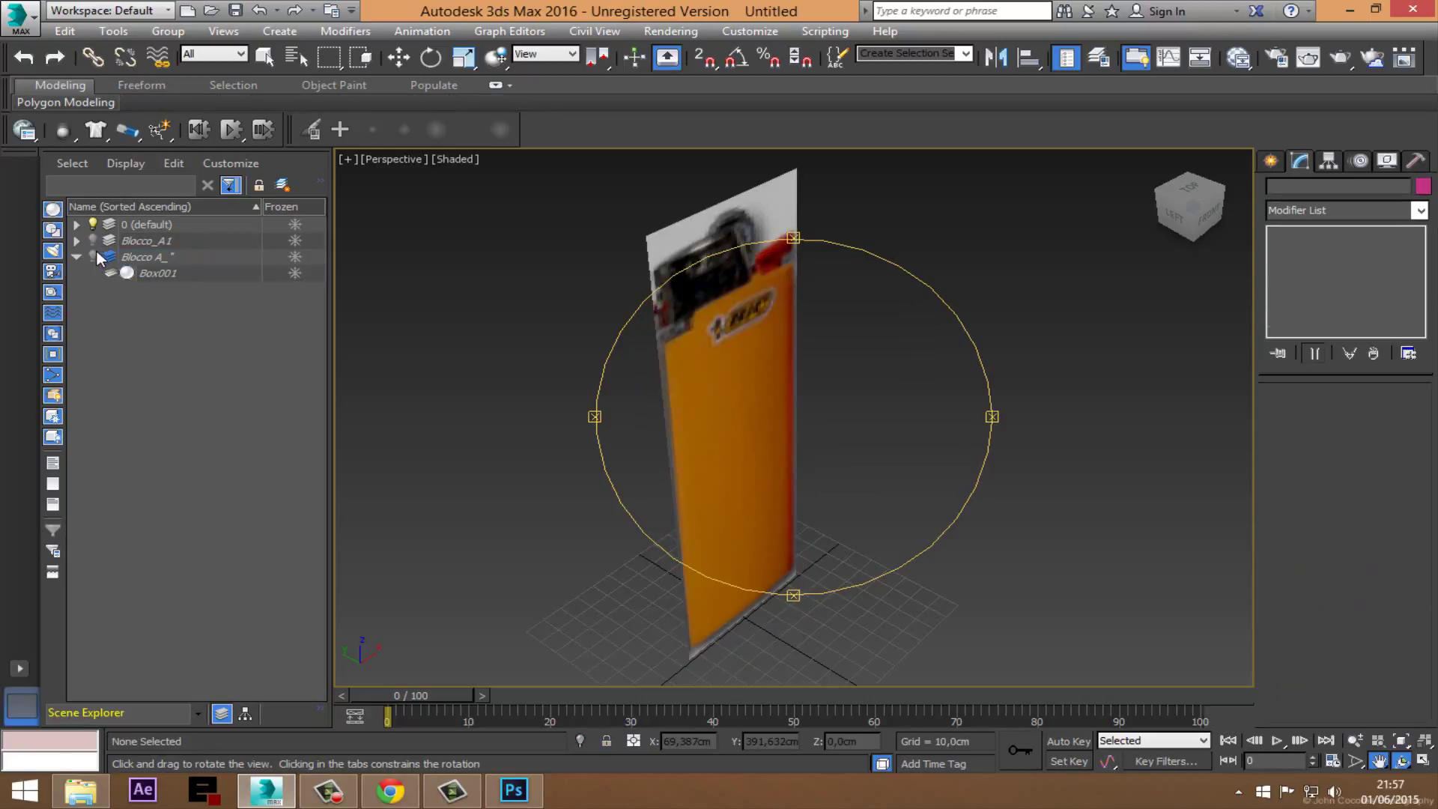
left_click(93, 256)
left_click(93, 240)
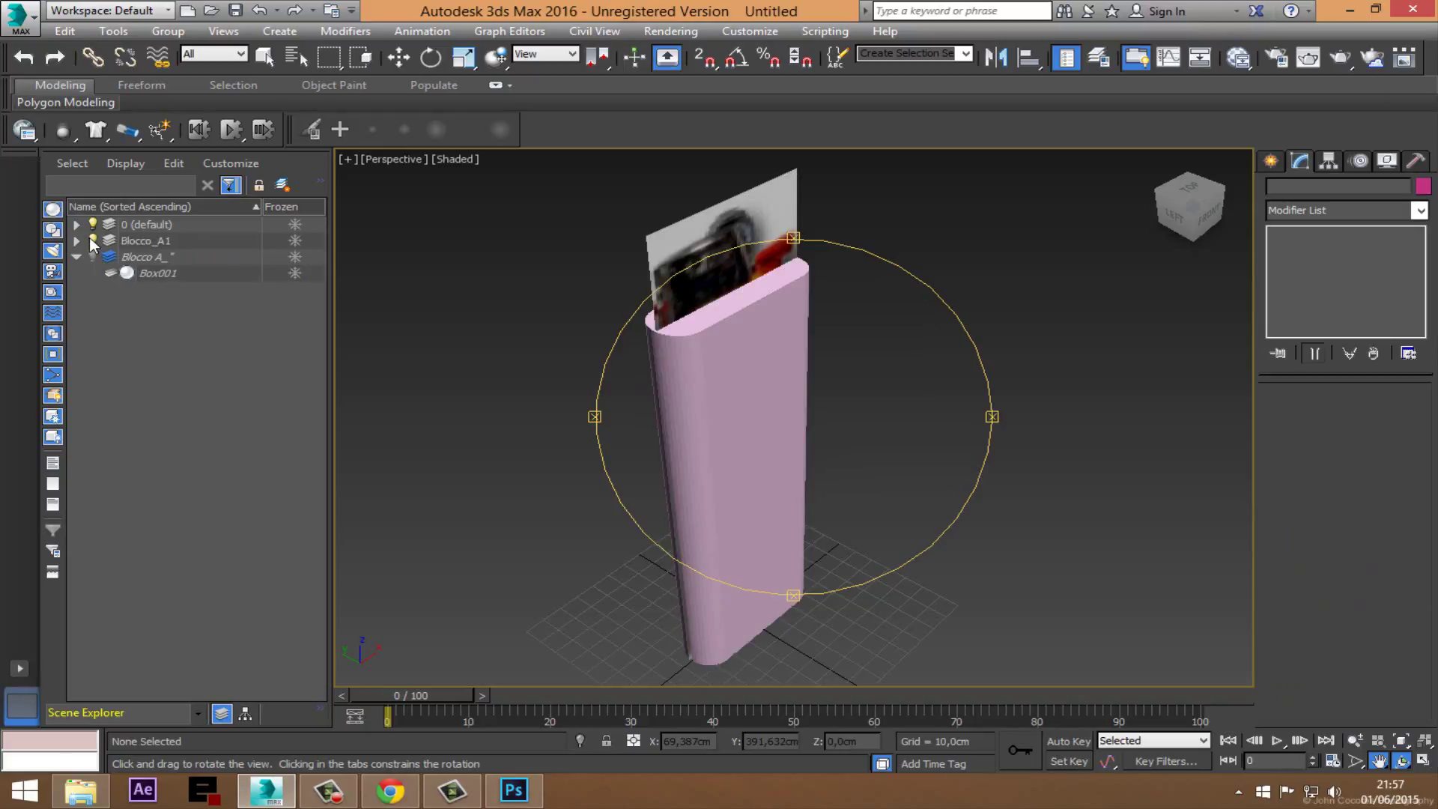
left_click(93, 256)
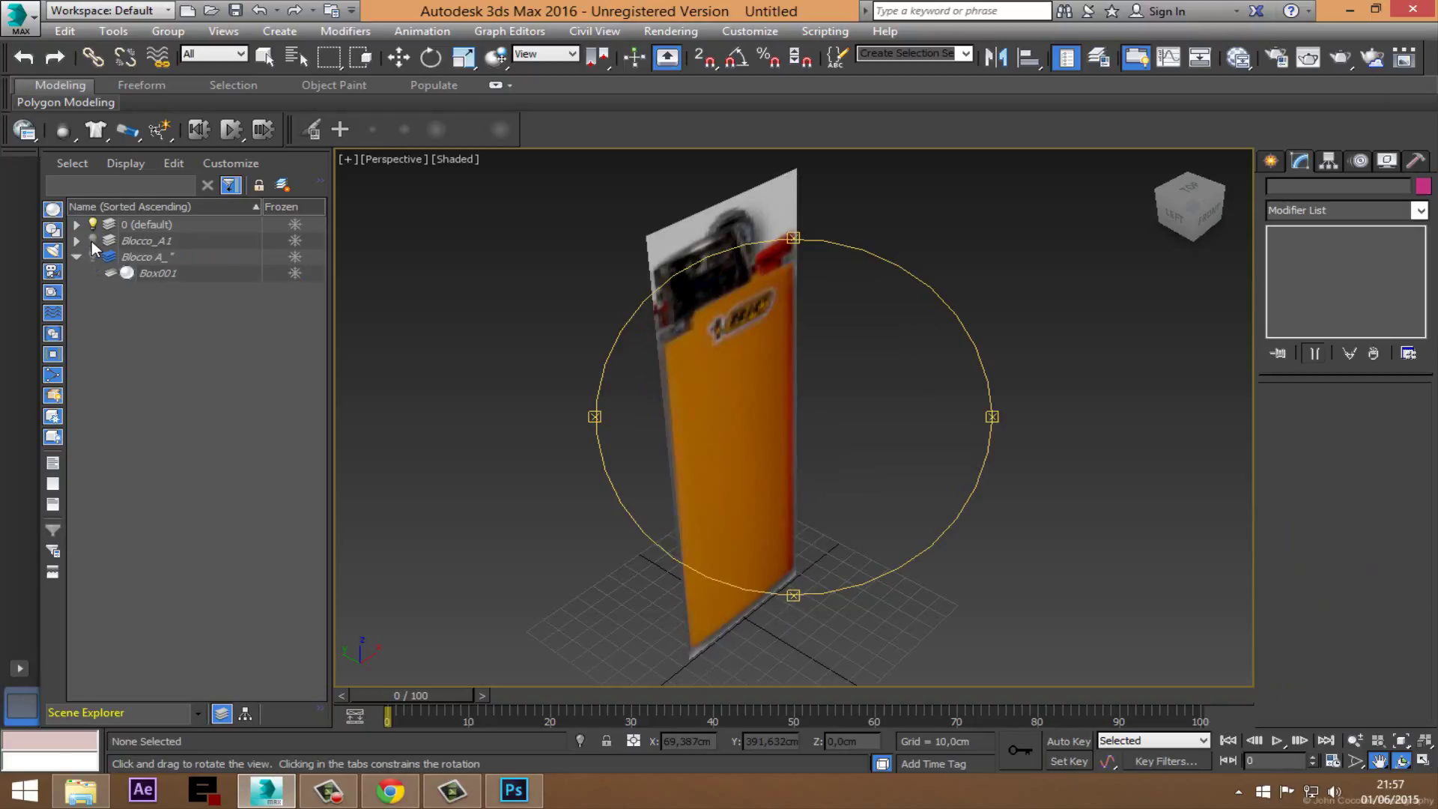
left_click(93, 240)
mouse_move(850, 514)
left_mouse_down()
mouse_move(720, 446)
mouse_move(741, 407)
mouse_move(751, 443)
mouse_move(776, 423)
left_mouse_up()
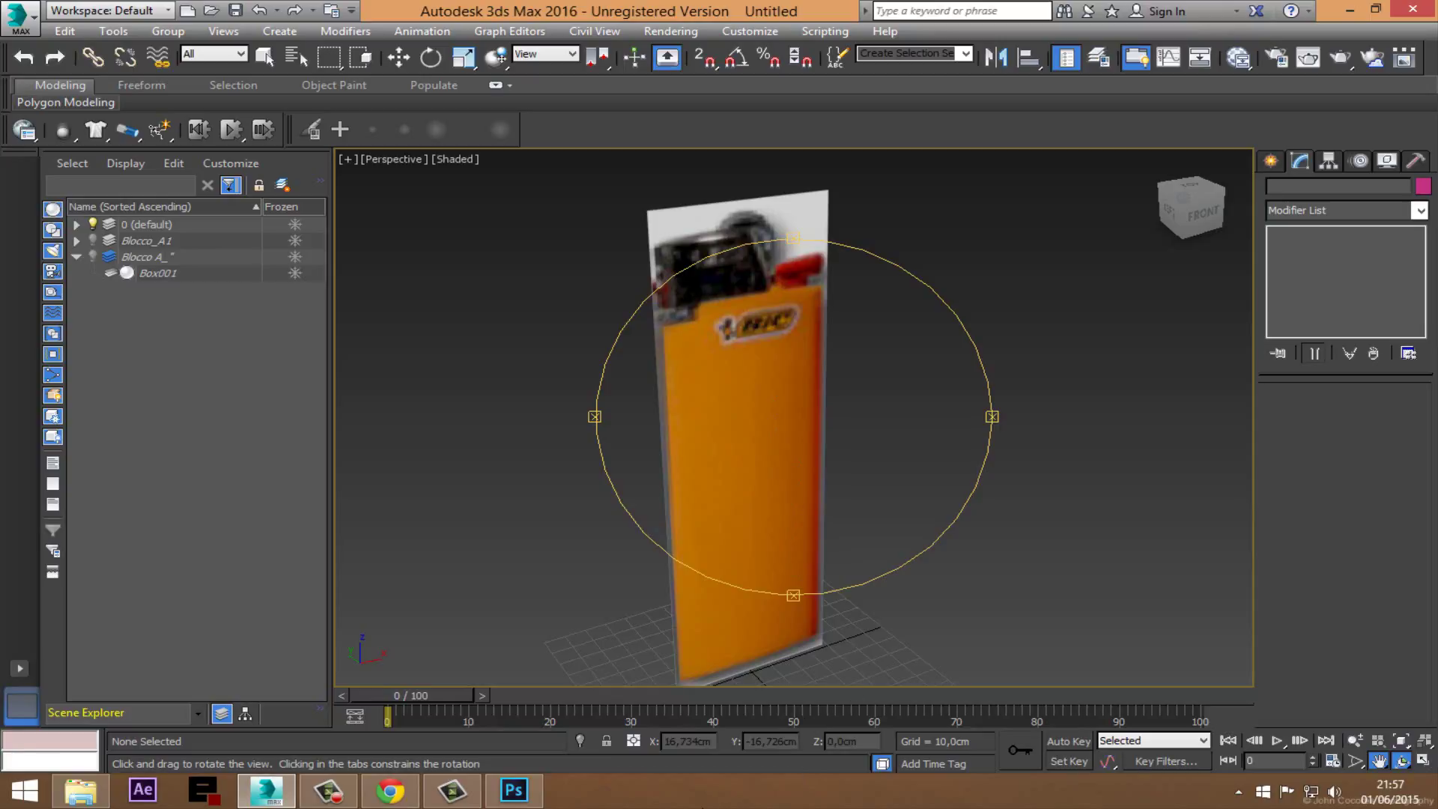
Step: Toggle the layer bulbs so Blocco A_ shows its sleeve and Blocco_A1 is hidden
left_click(91, 241)
mouse_move(773, 510)
left_mouse_down()
mouse_move(813, 498)
mouse_move(768, 479)
left_mouse_up()
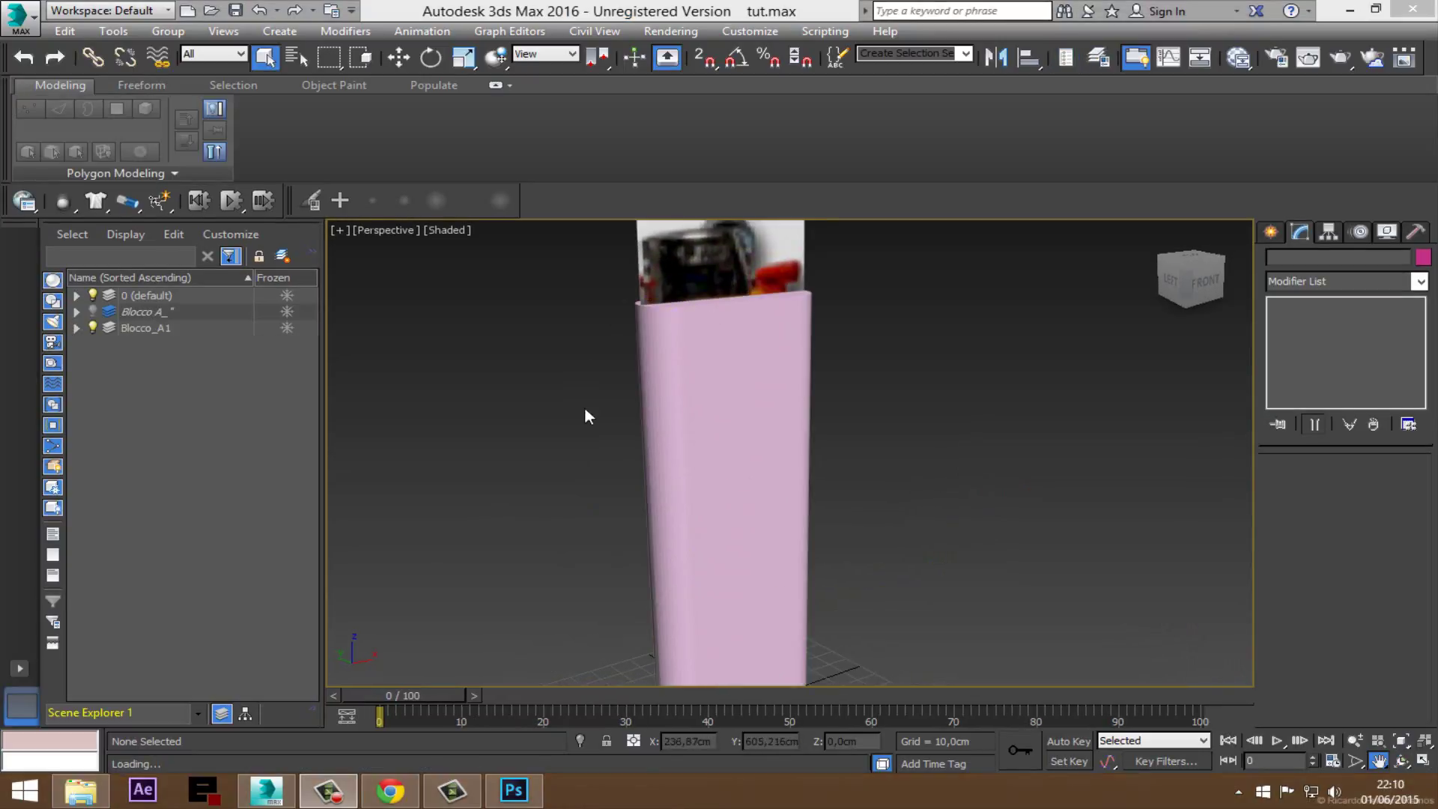
middle_click_drag(584, 410, 707, 443)
left_click(91, 310)
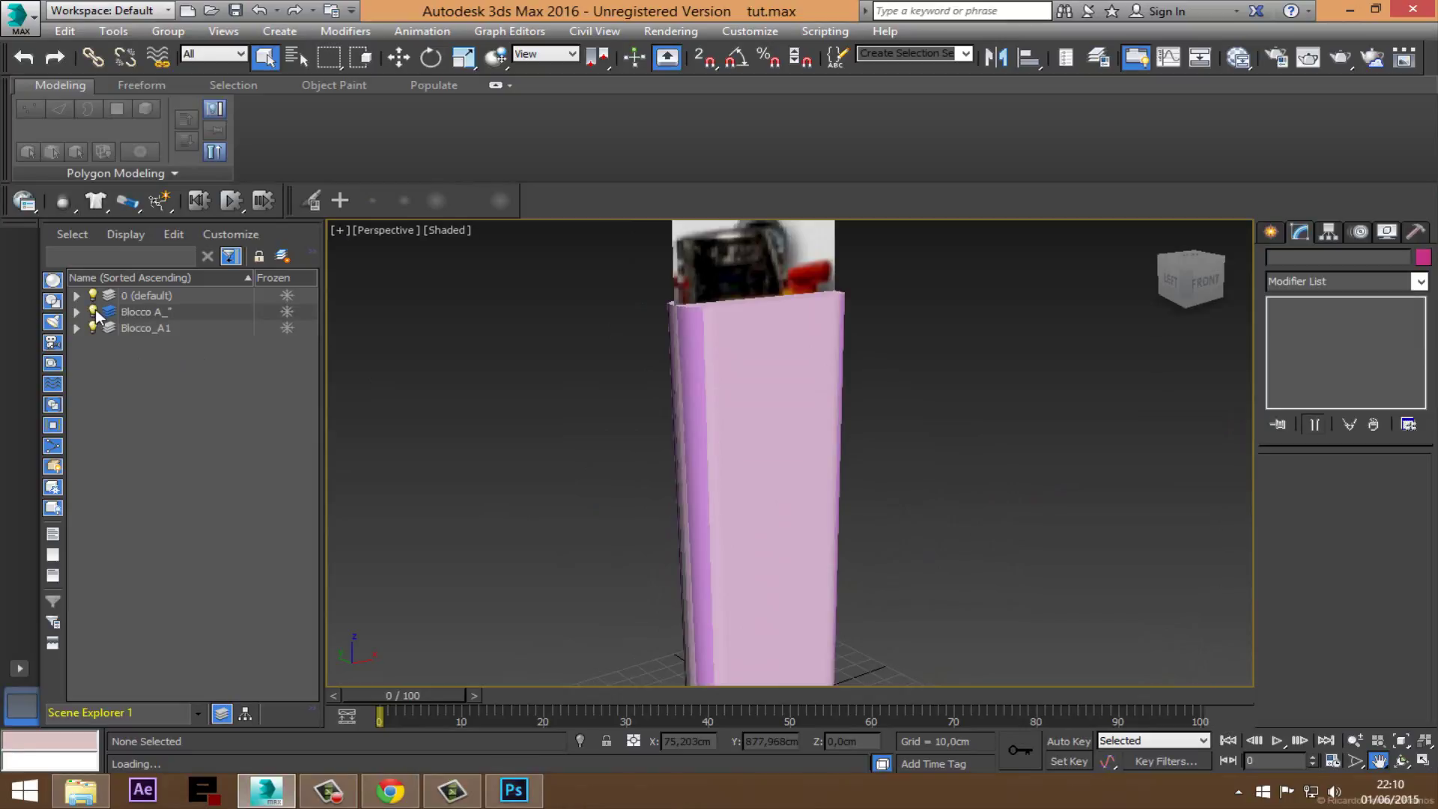
left_click(96, 314)
middle_click_drag(849, 474, 840, 517)
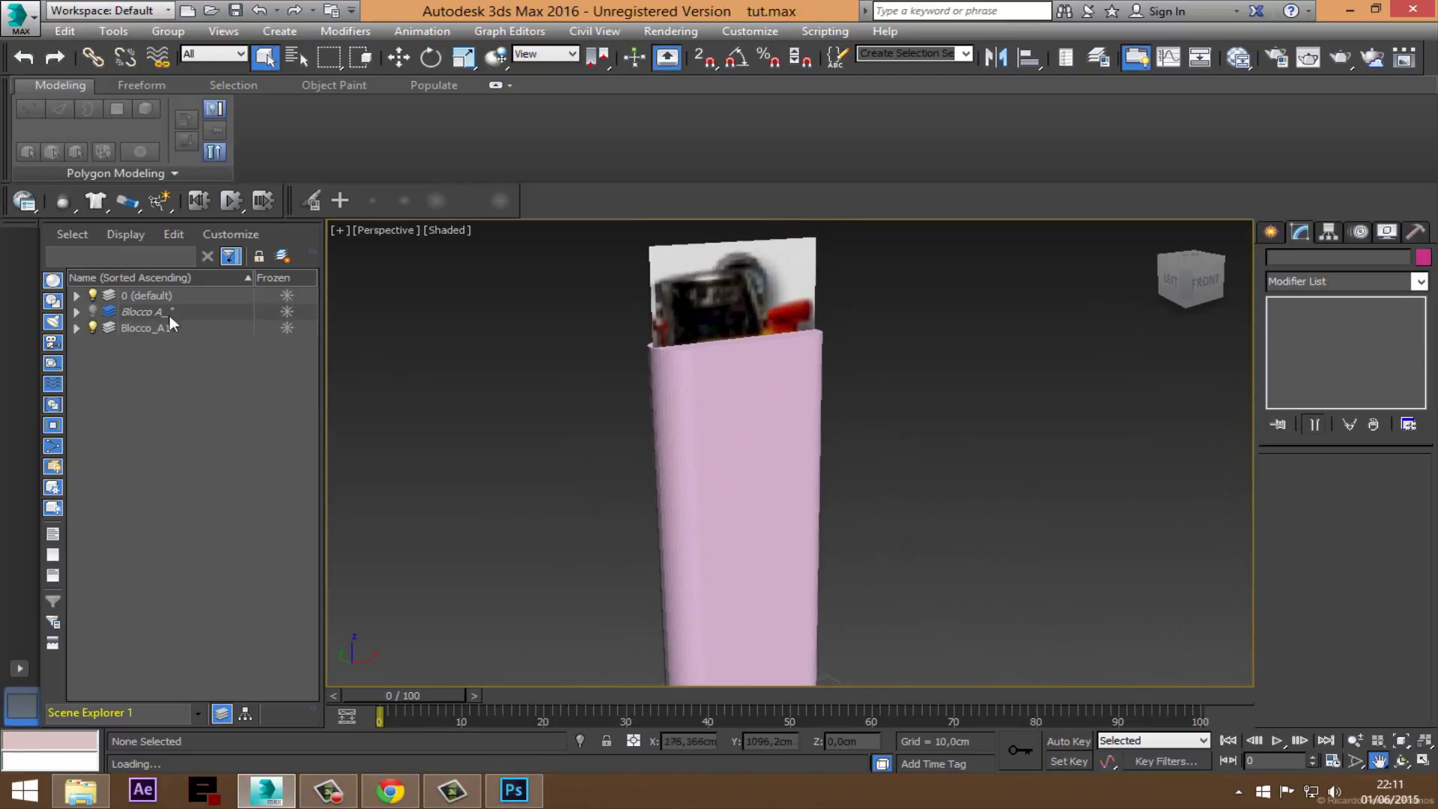
left_click(93, 327)
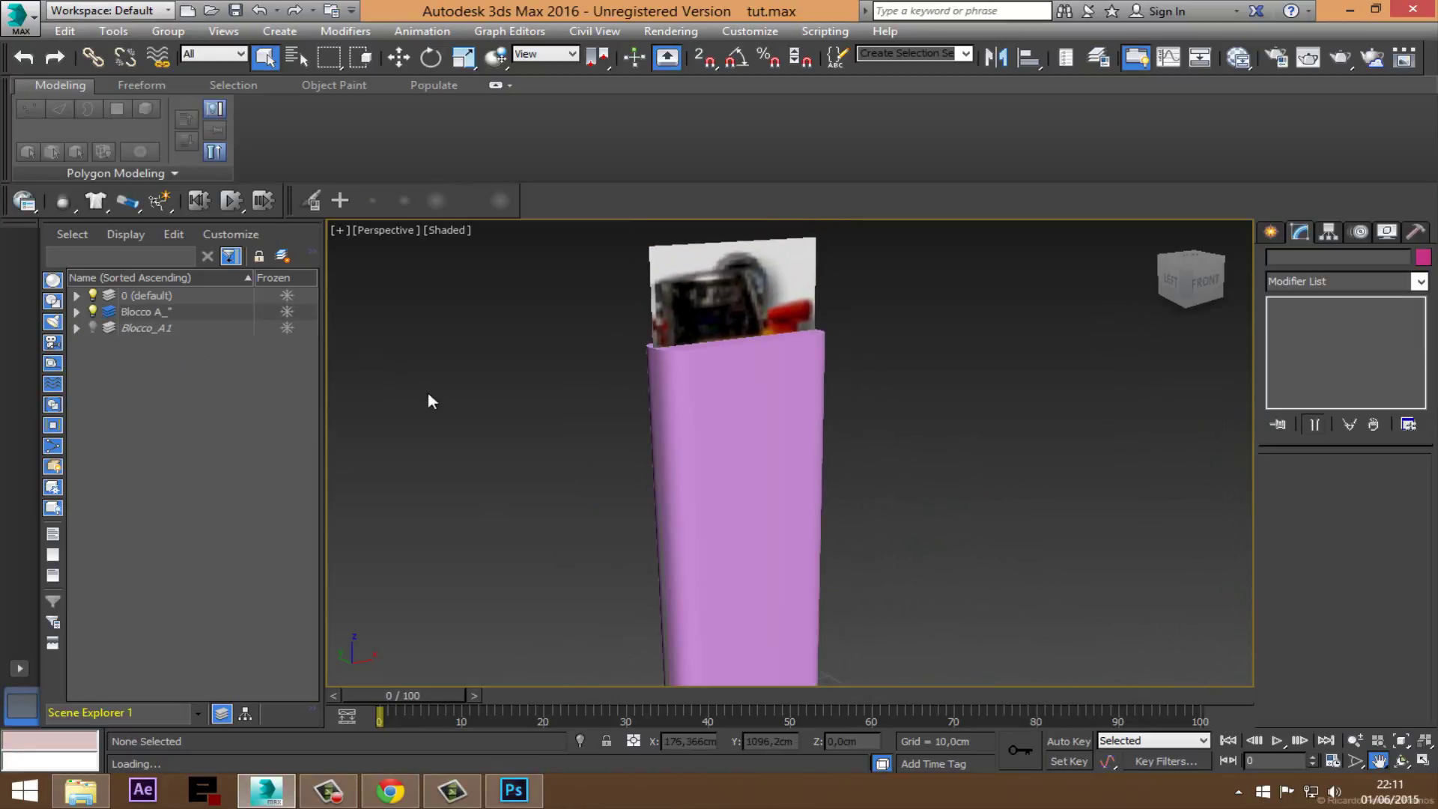
Step: Change the Box001 sleeve's object colour from pink to blue
left_click(758, 439)
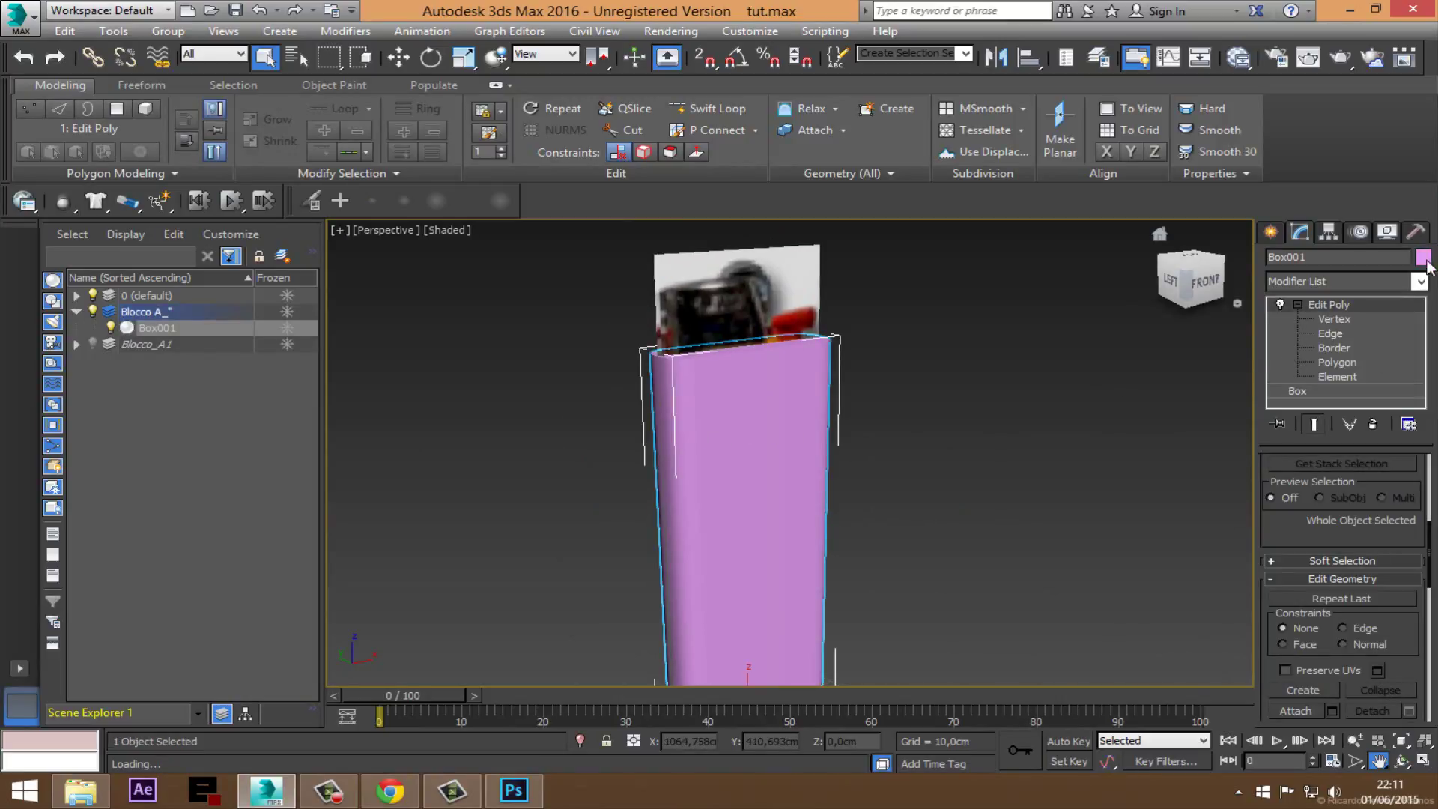
left_click(1422, 256)
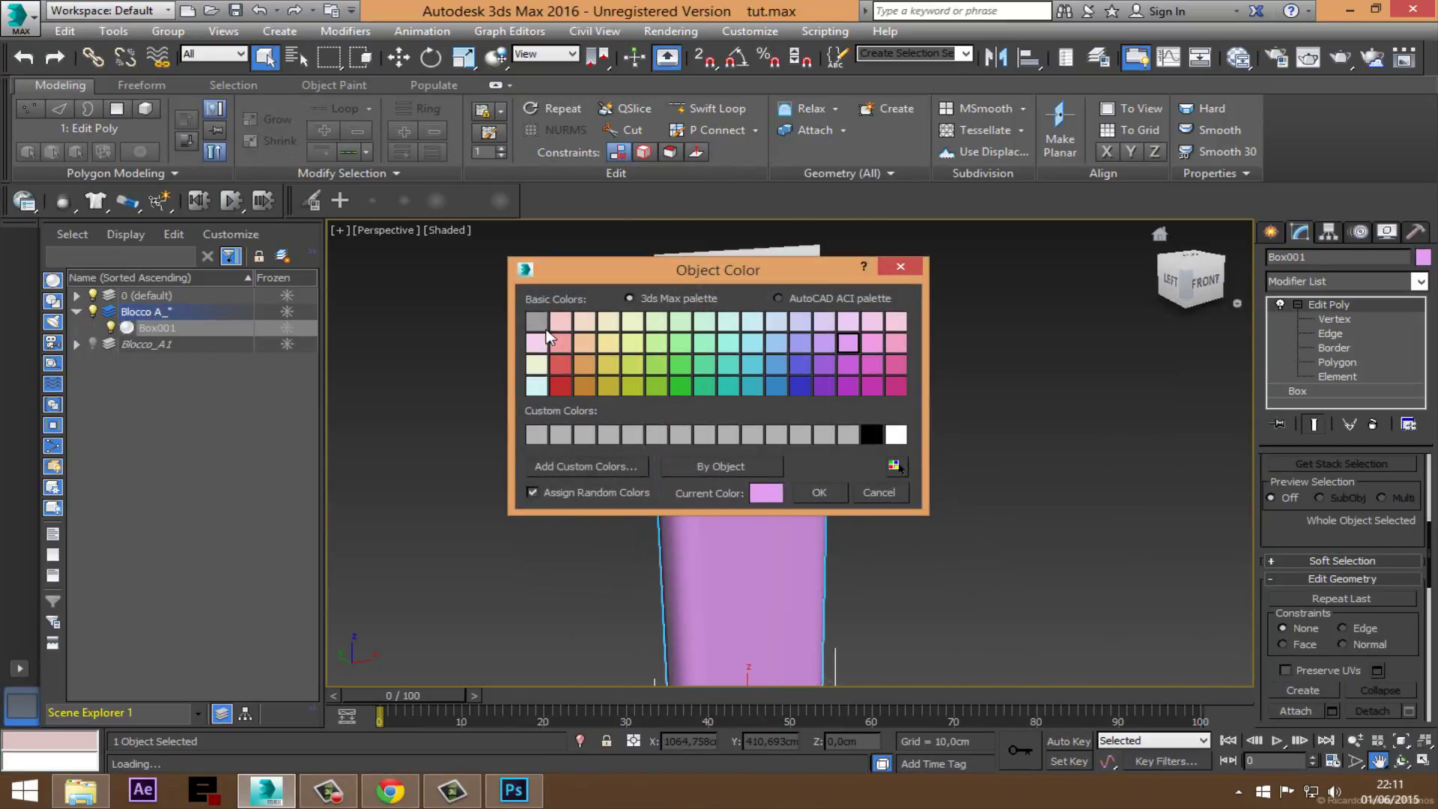
left_click(776, 382)
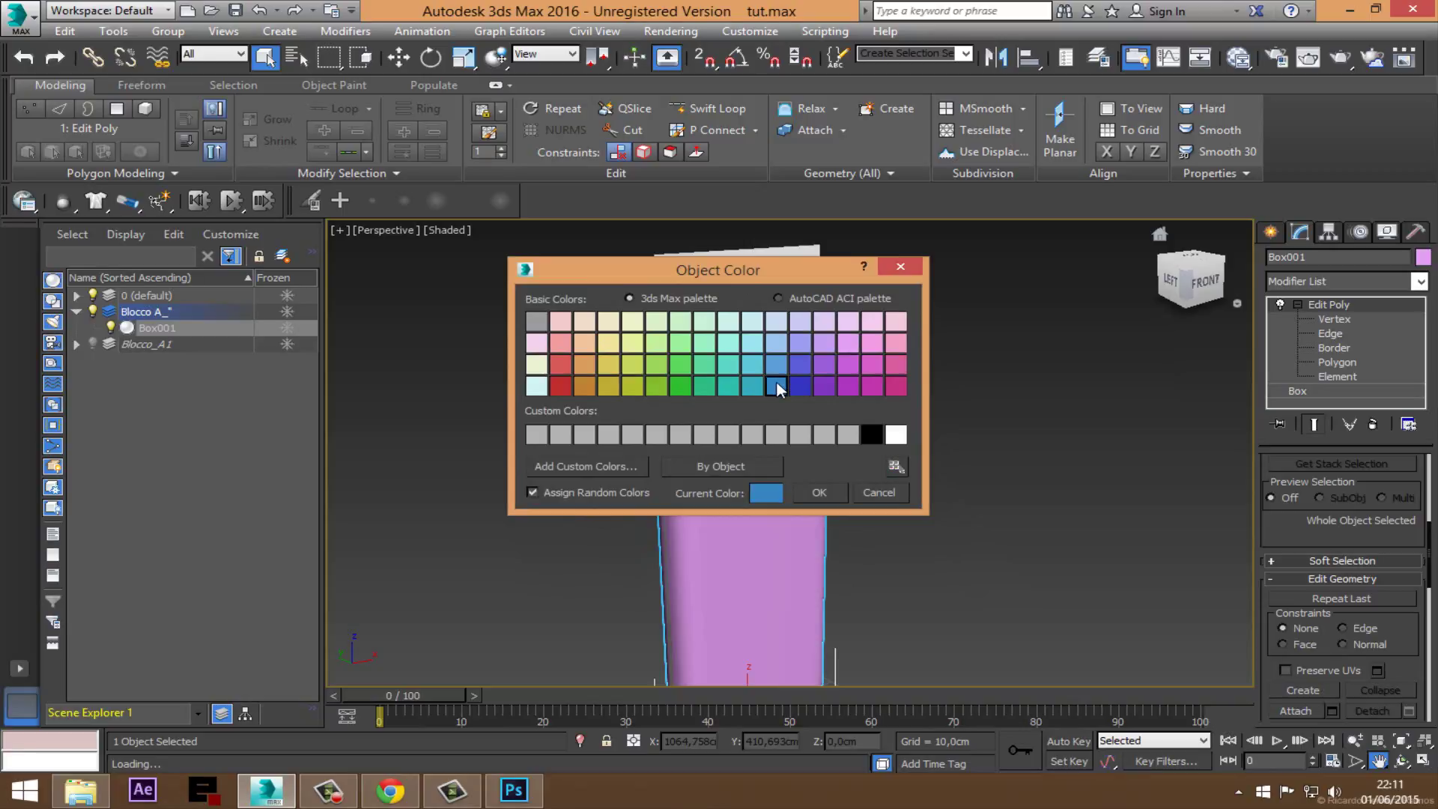
left_click(819, 491)
Step: Reframe the view on the blue sleeve and collapse its Edit Poly sub-object levels
mouse_move(737, 392)
middle_mouse_down()
mouse_move(735, 420)
mouse_move(797, 456)
mouse_move(766, 449)
middle_mouse_up()
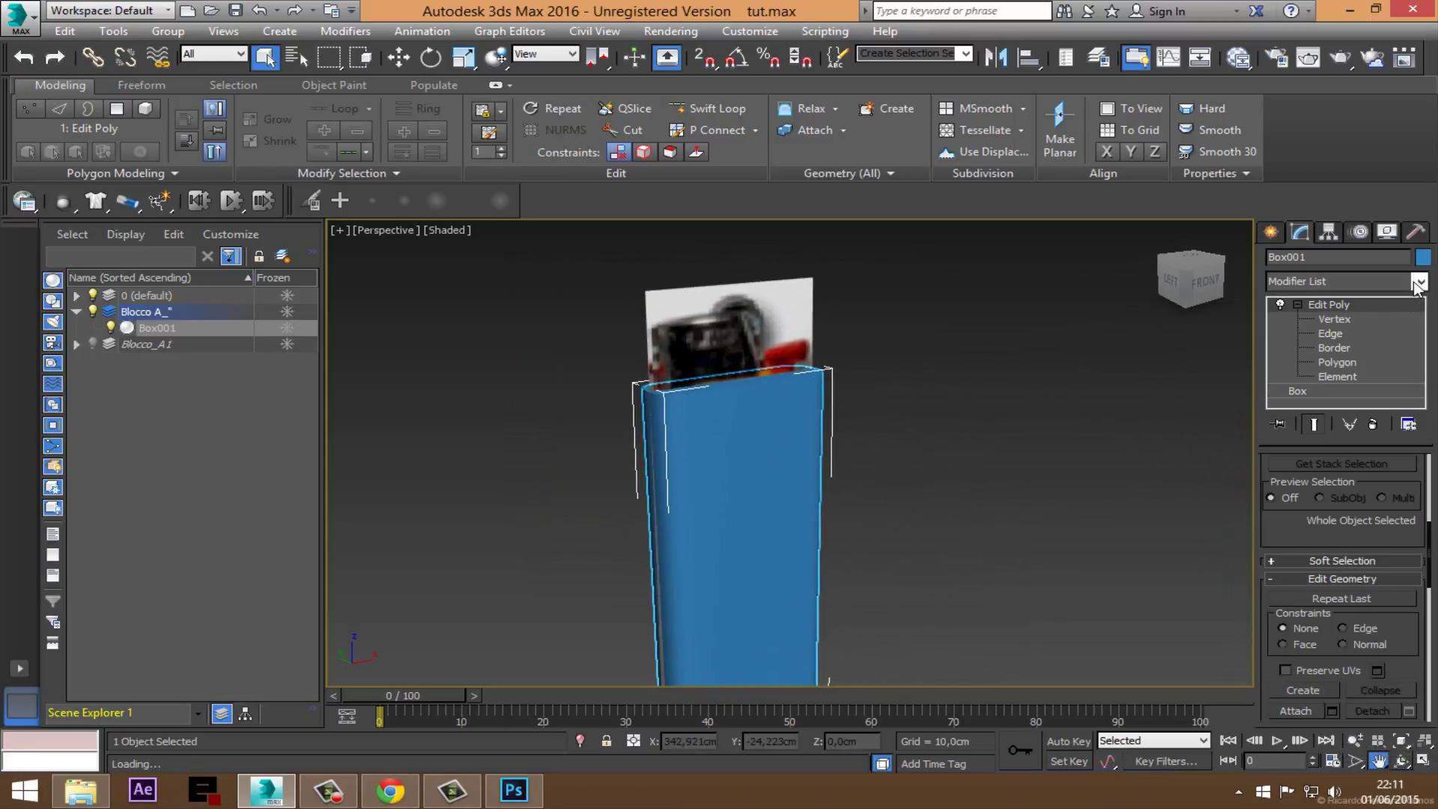
middle_click_drag(680, 386, 727, 433)
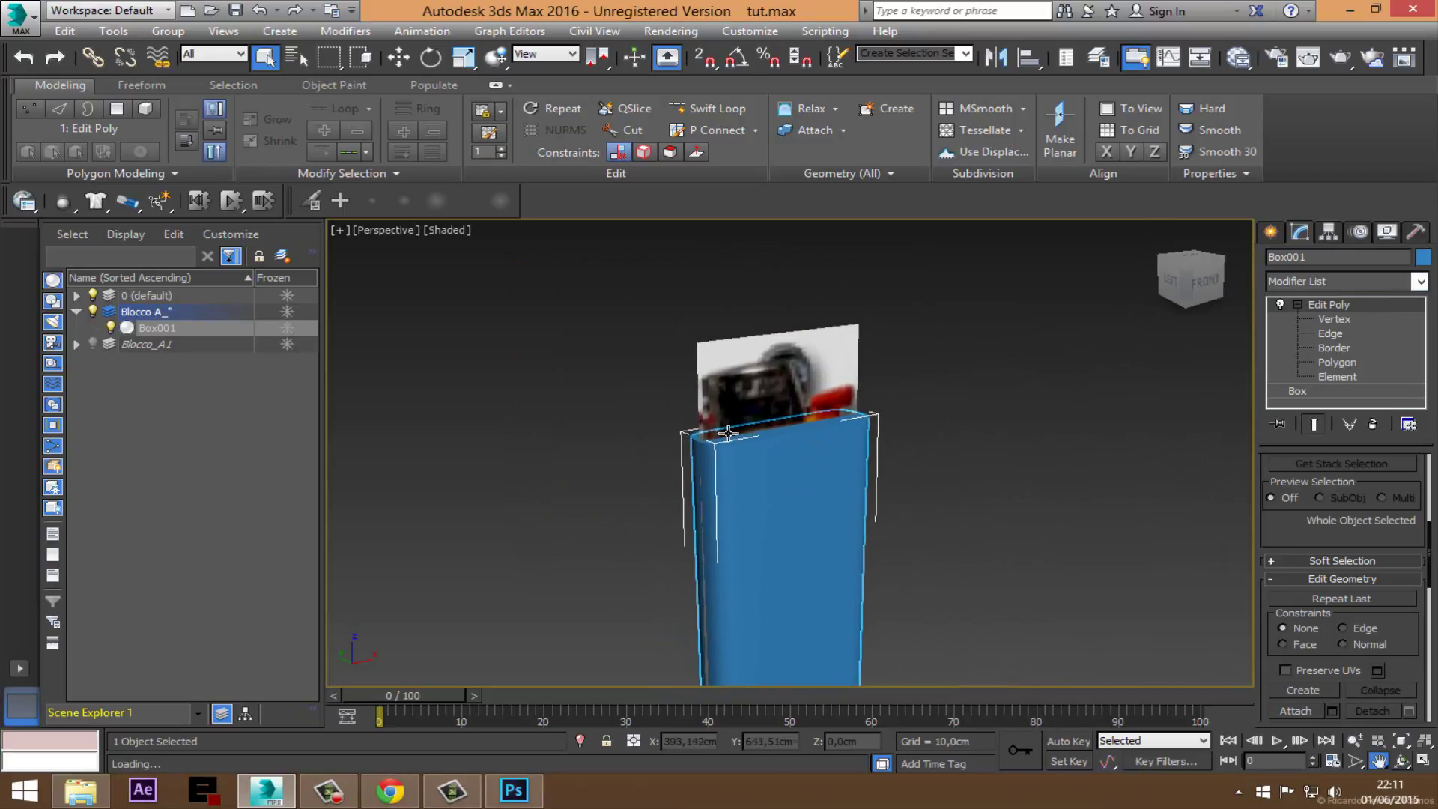
scroll(727, 433, "up", 3)
scroll(727, 433, "up", 2)
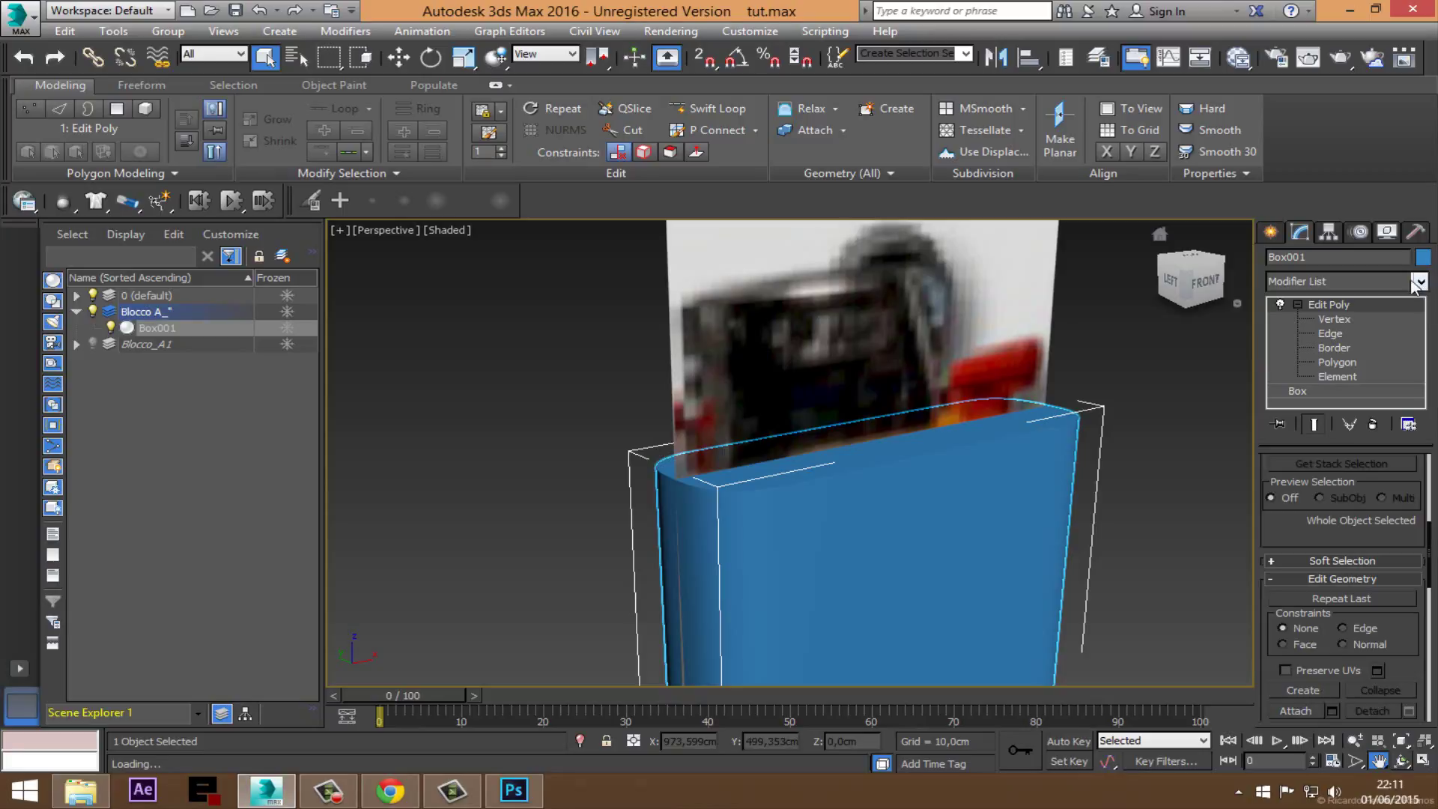
left_click(1297, 305)
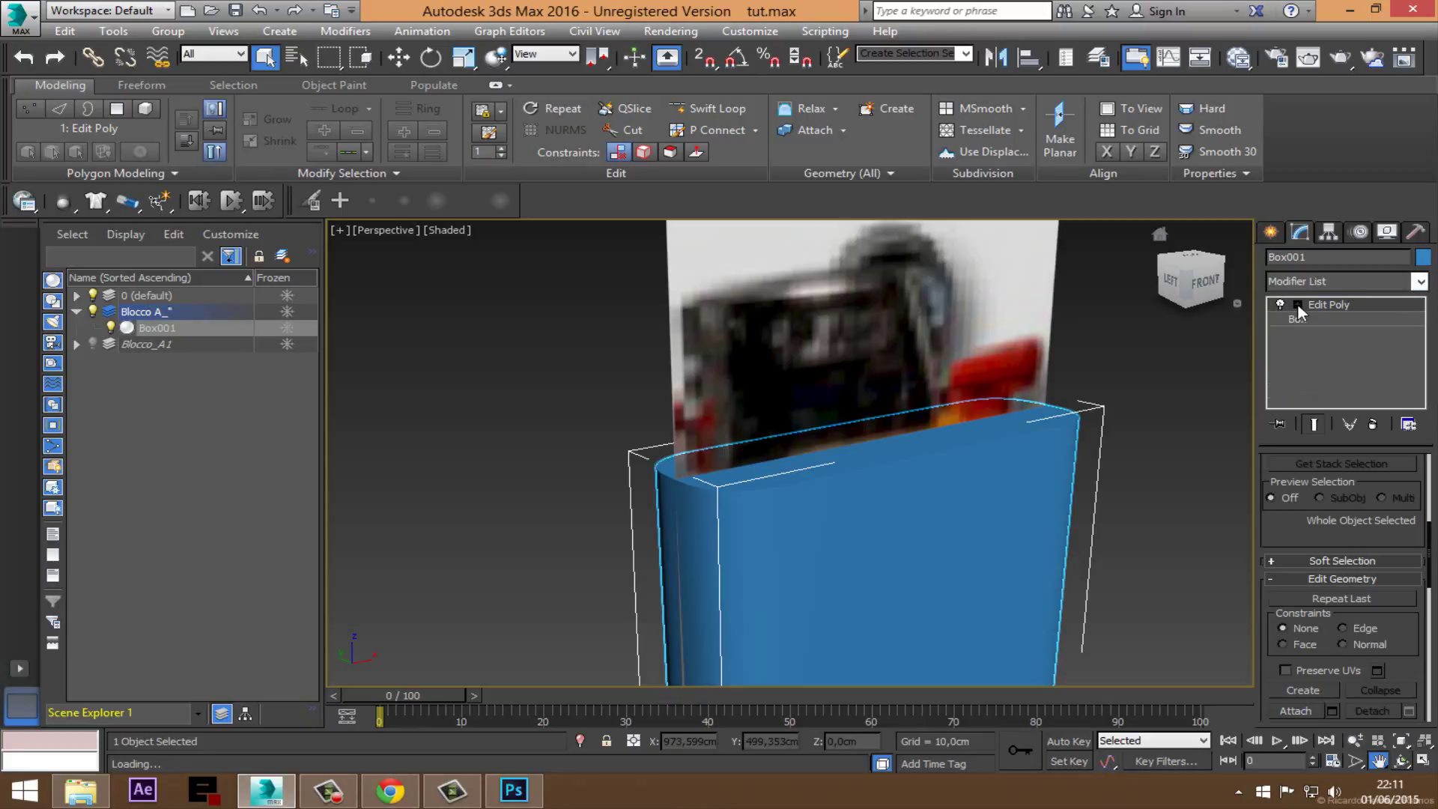
middle_click_drag(941, 465, 813, 417, "alt")
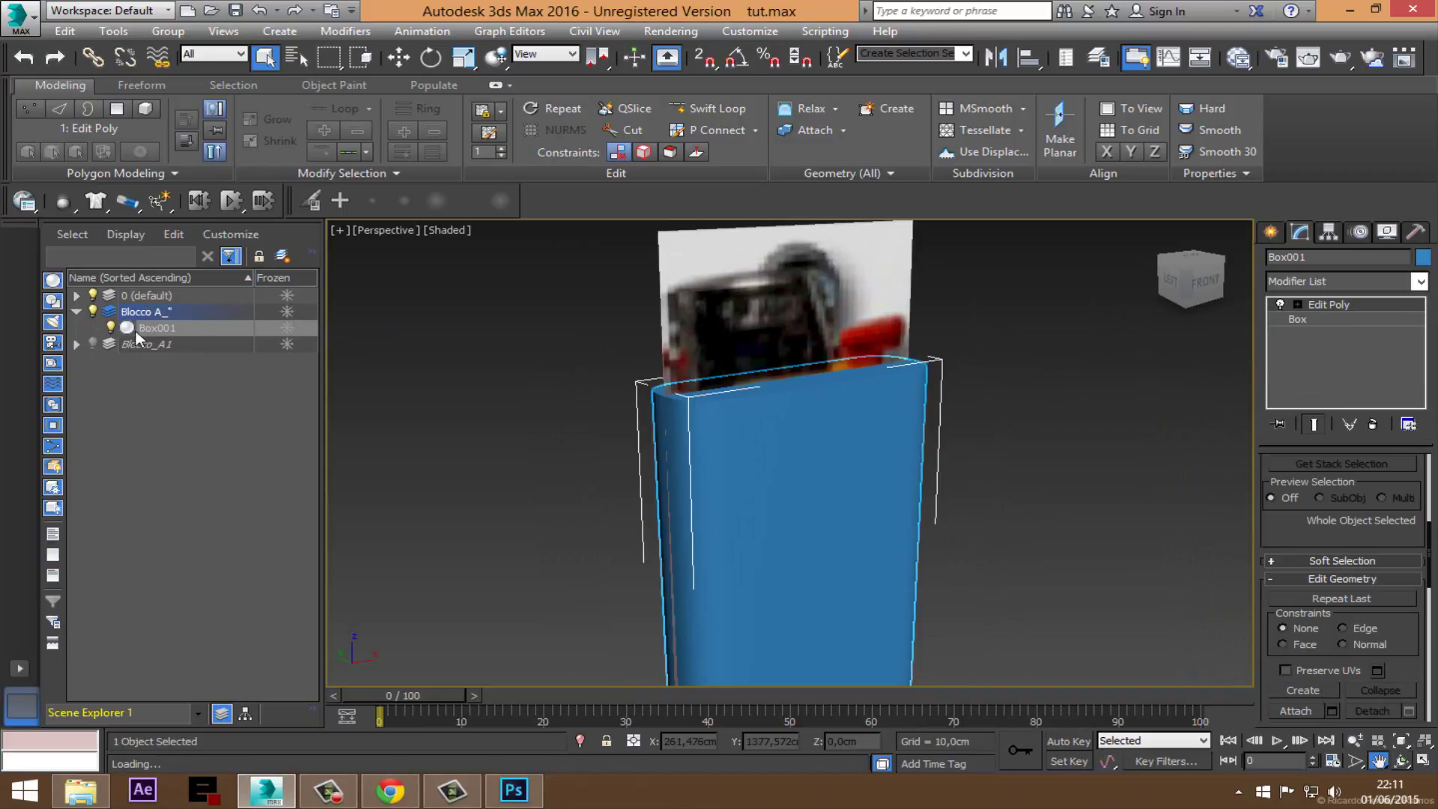
Step: Hide Blocco A_, unhide Blocco_A1, and select its Line003 sleeve
left_click(91, 310)
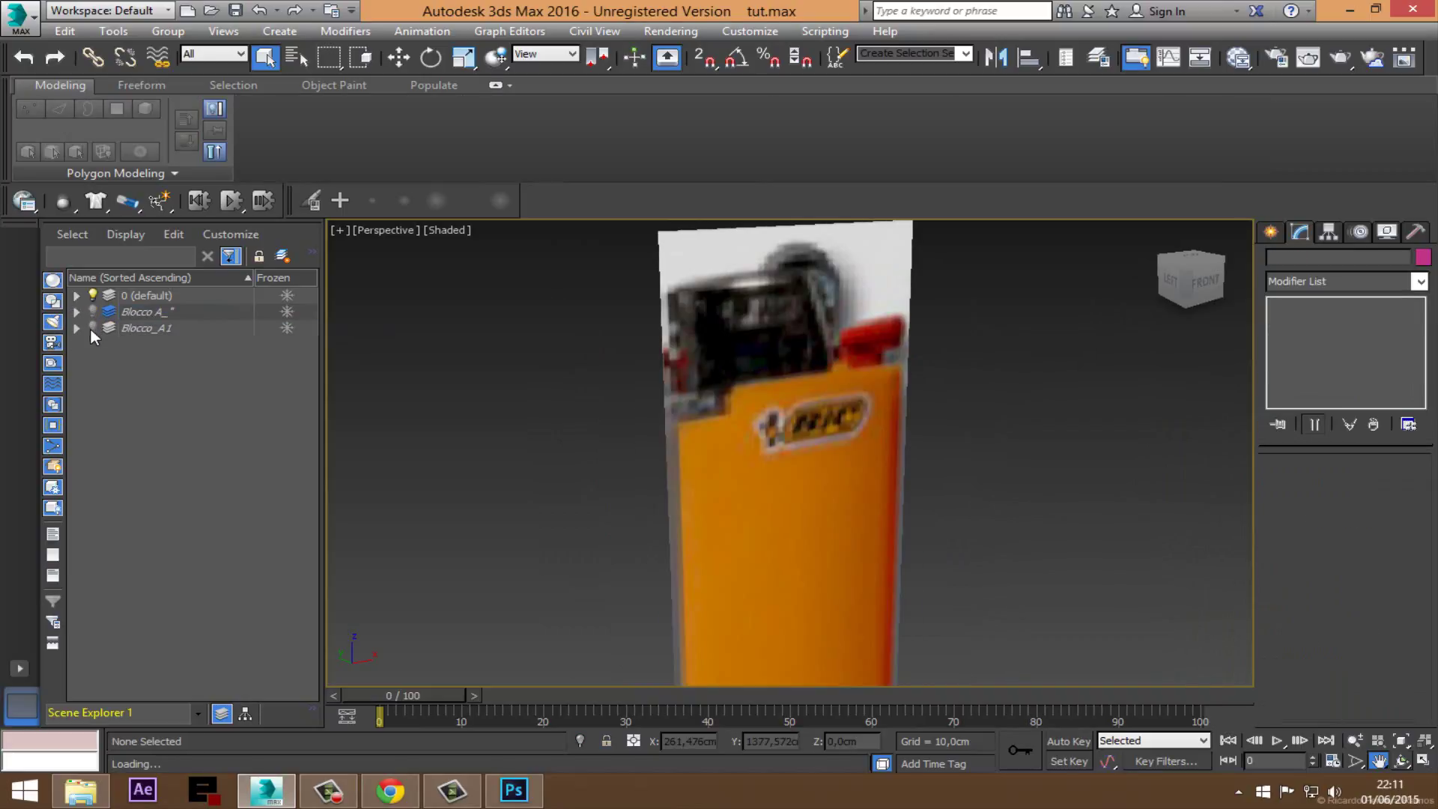
left_click(89, 327)
left_click(840, 459)
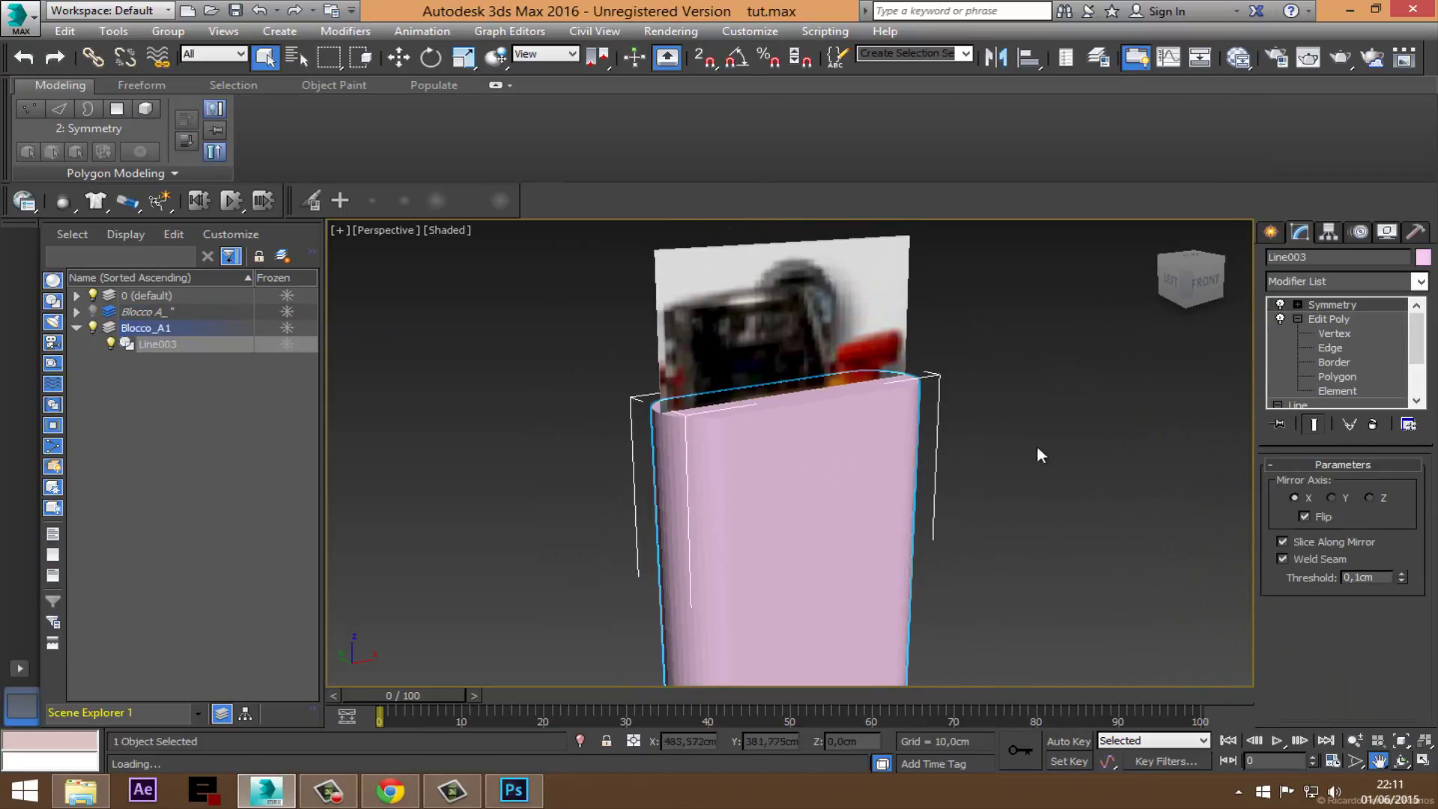
middle_click_drag(795, 471, 802, 498)
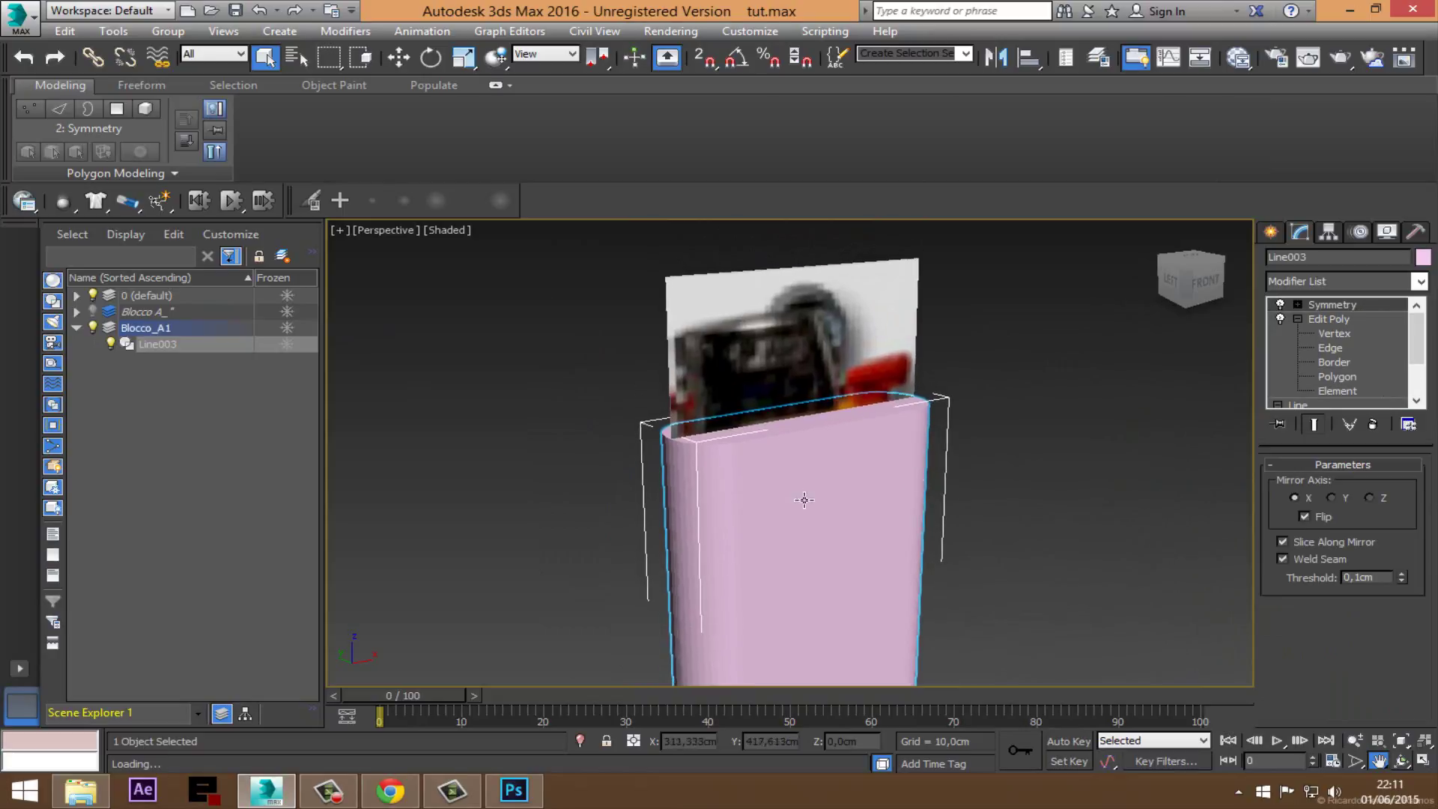
Step: Give Line003 a custom dark red object colour added to the custom colours
left_click(1422, 257)
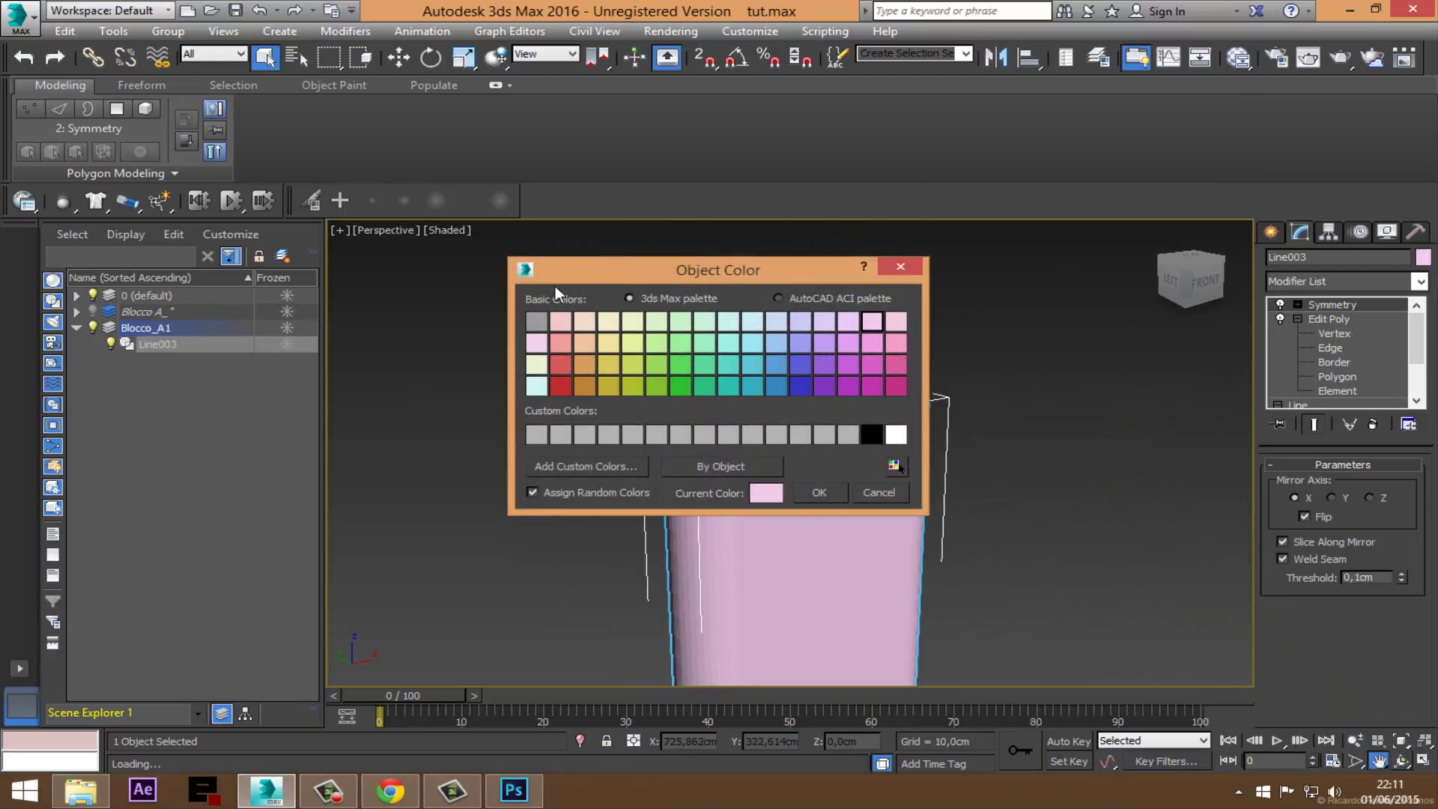
left_click(536, 322)
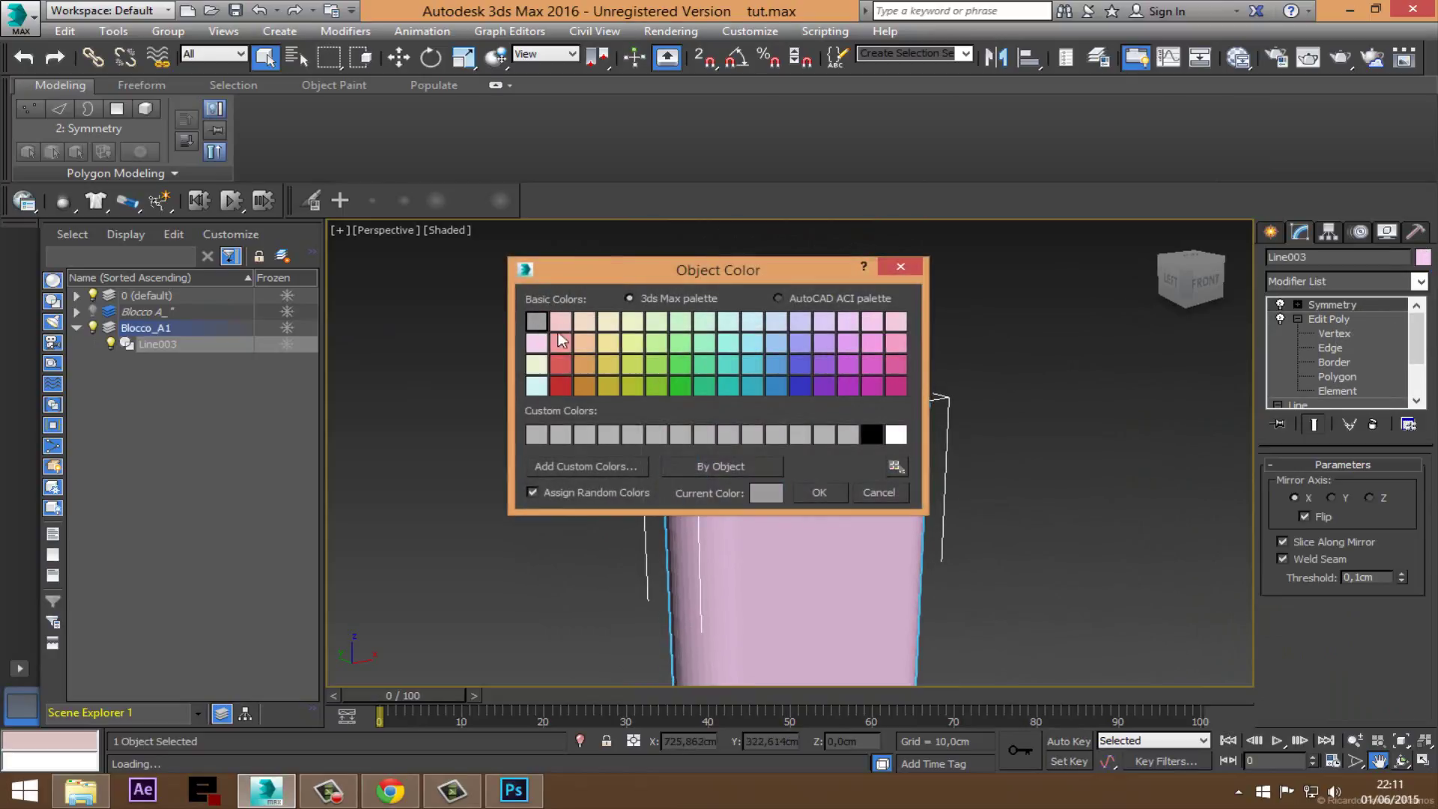
left_click(888, 440)
left_click(587, 465)
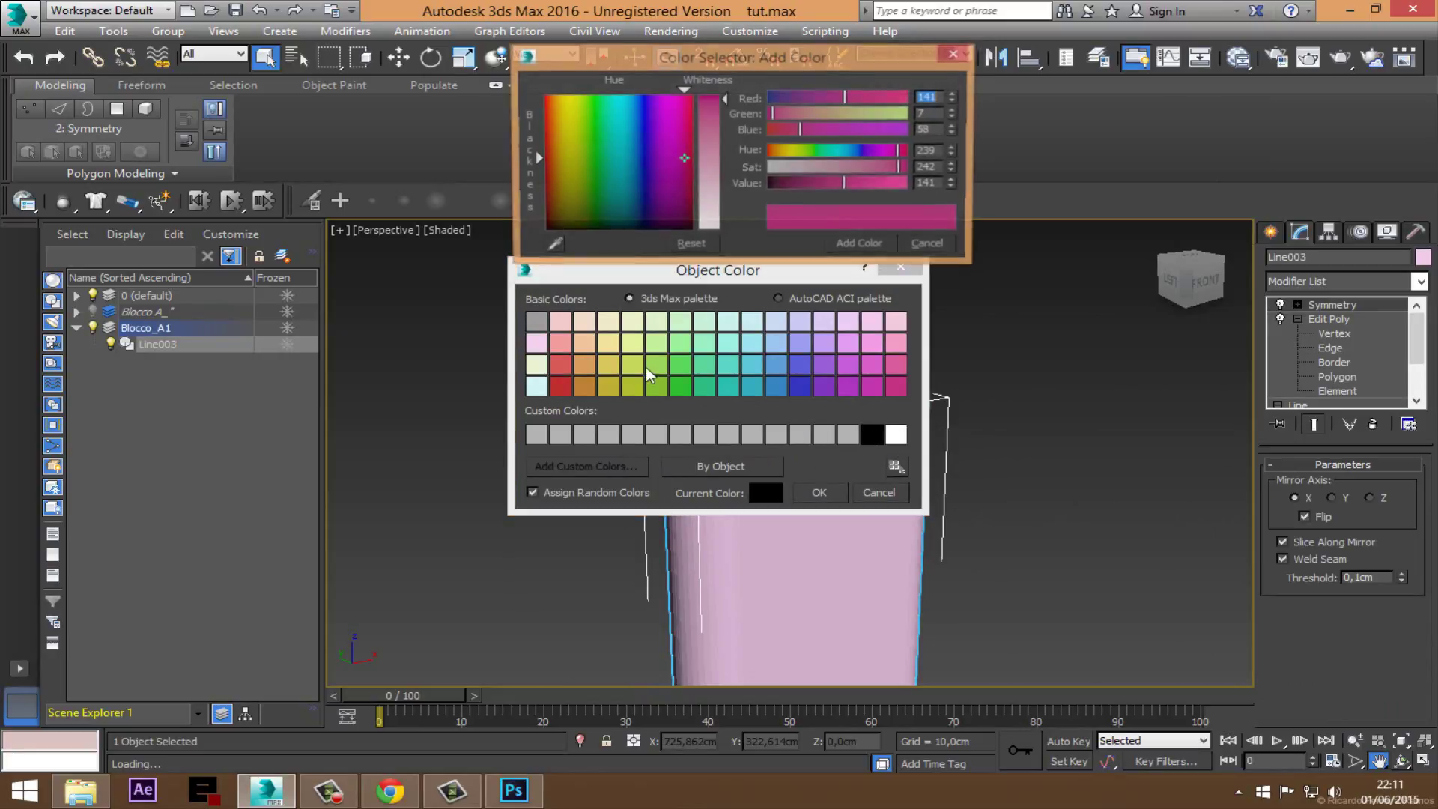
left_click_drag(563, 193, 547, 226)
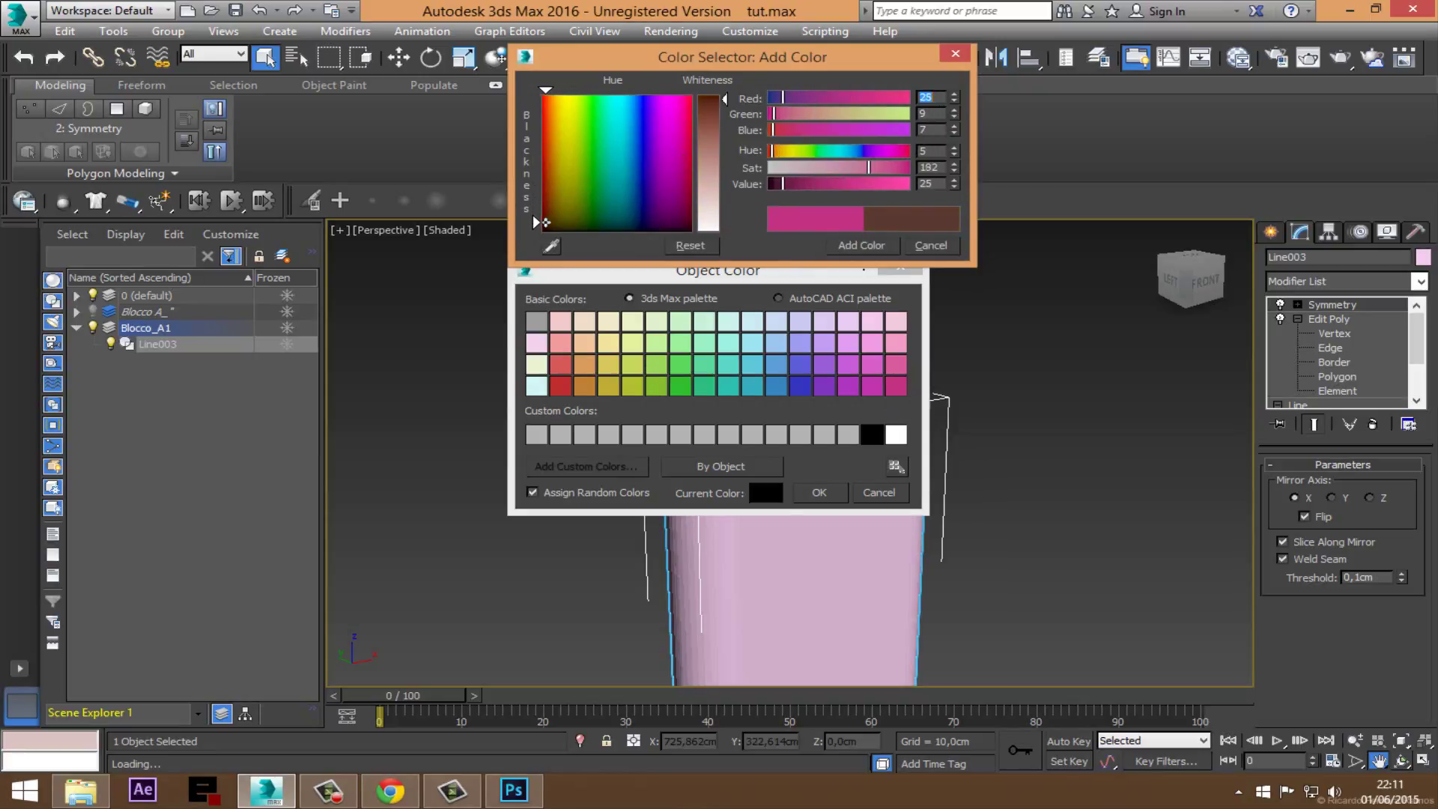
left_click_drag(717, 126, 712, 108)
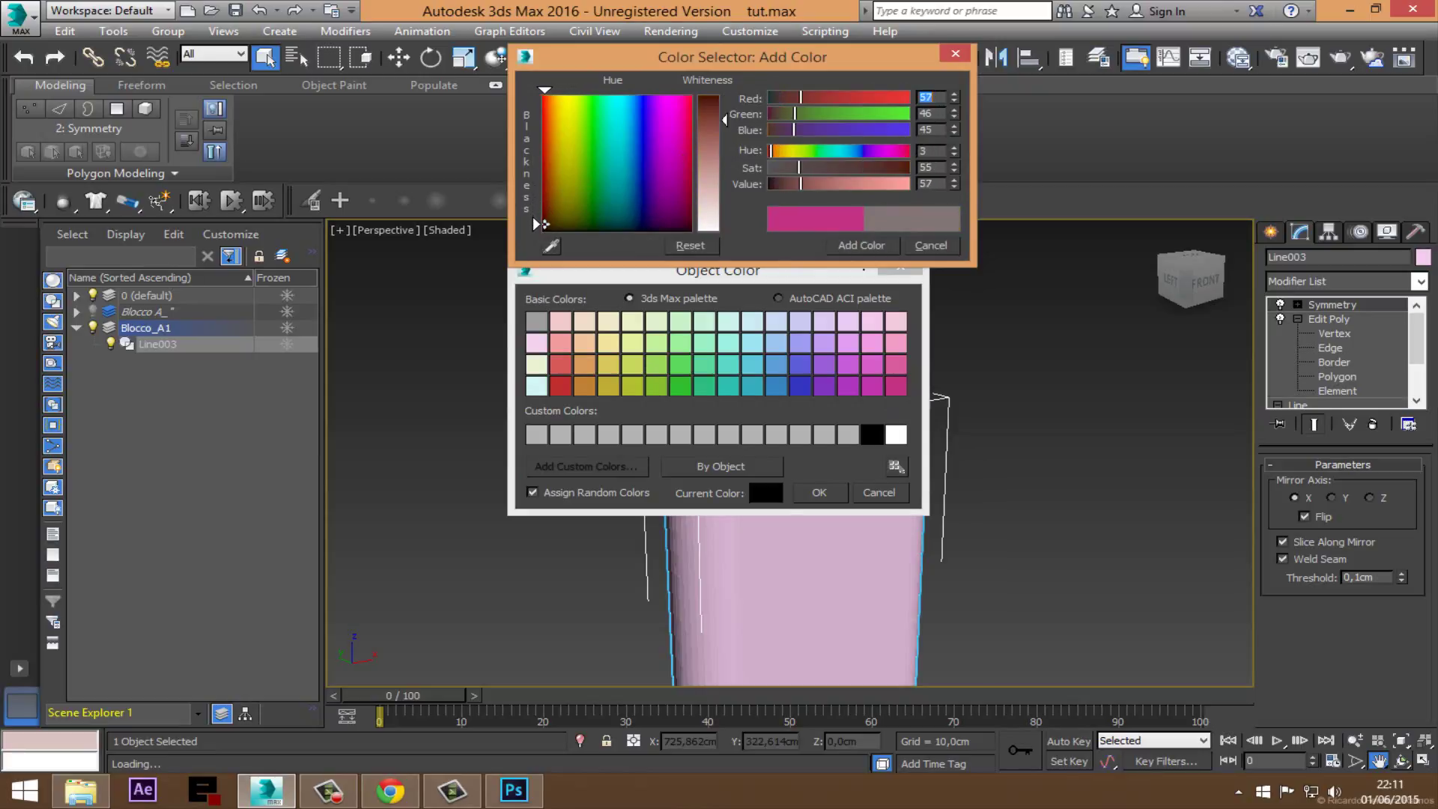
left_click(854, 243)
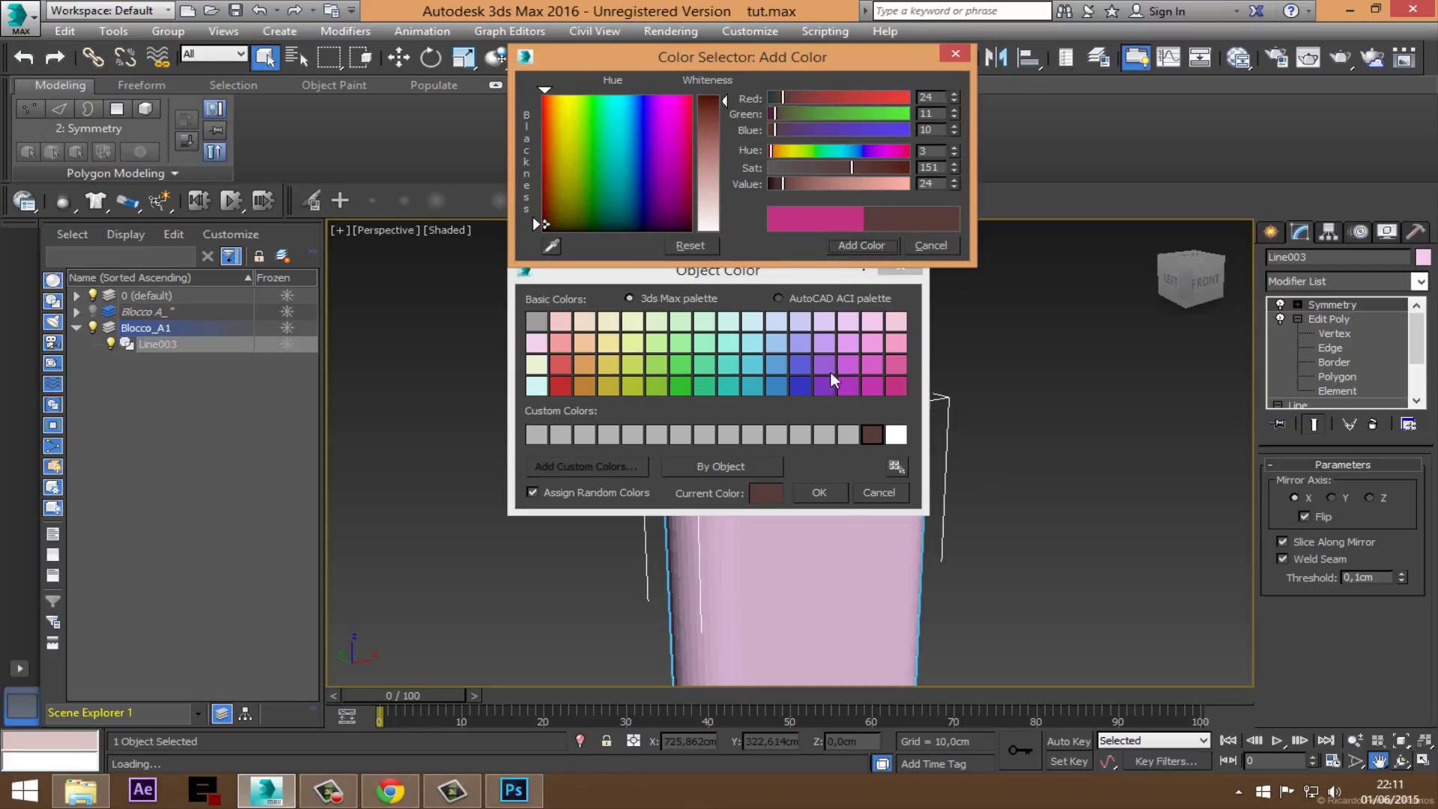
left_click(829, 490)
middle_click_drag(866, 498, 852, 454)
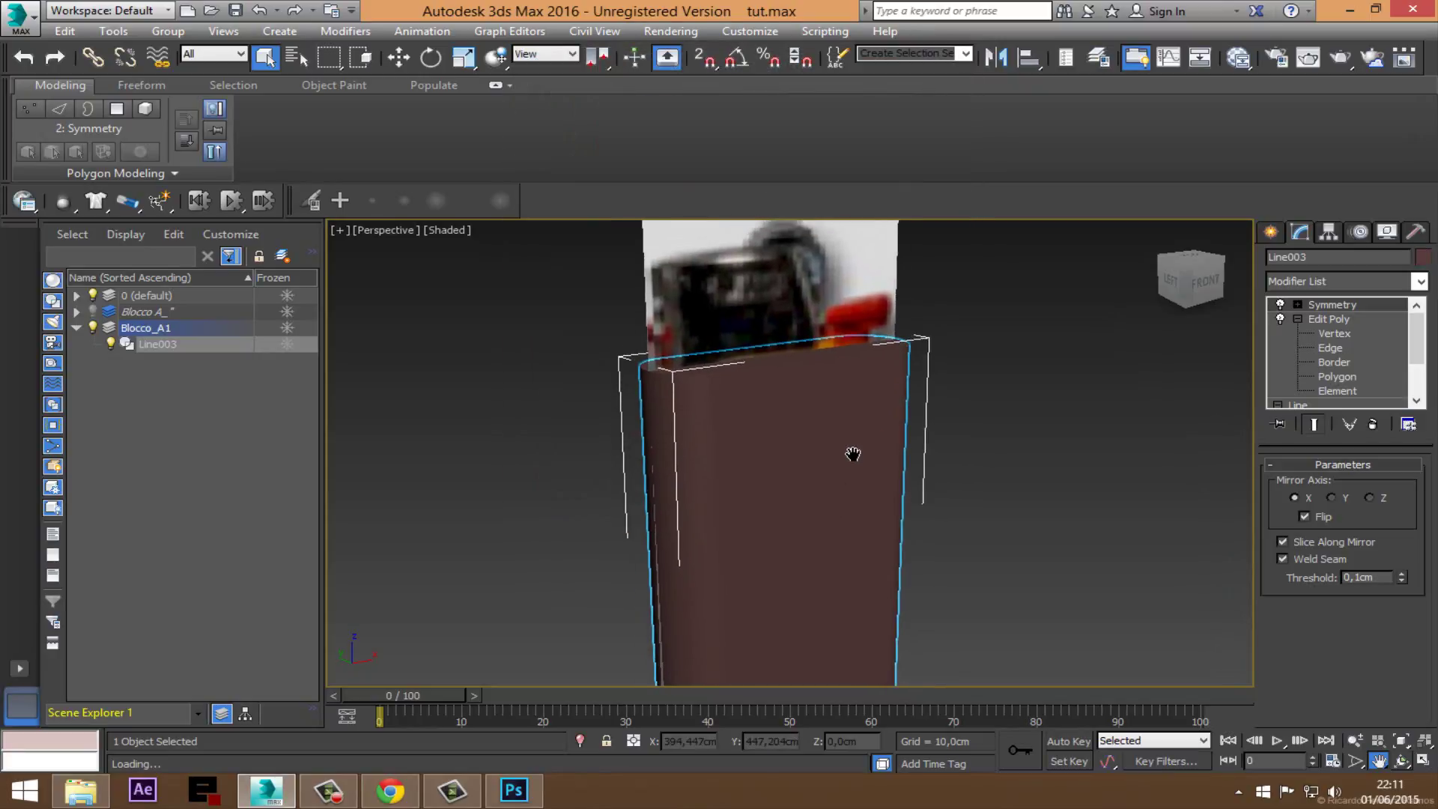
Step: Turn on edged-faces display so polygon edges show over the shaded model
scroll(857, 461, "down", 2)
left_click(443, 232)
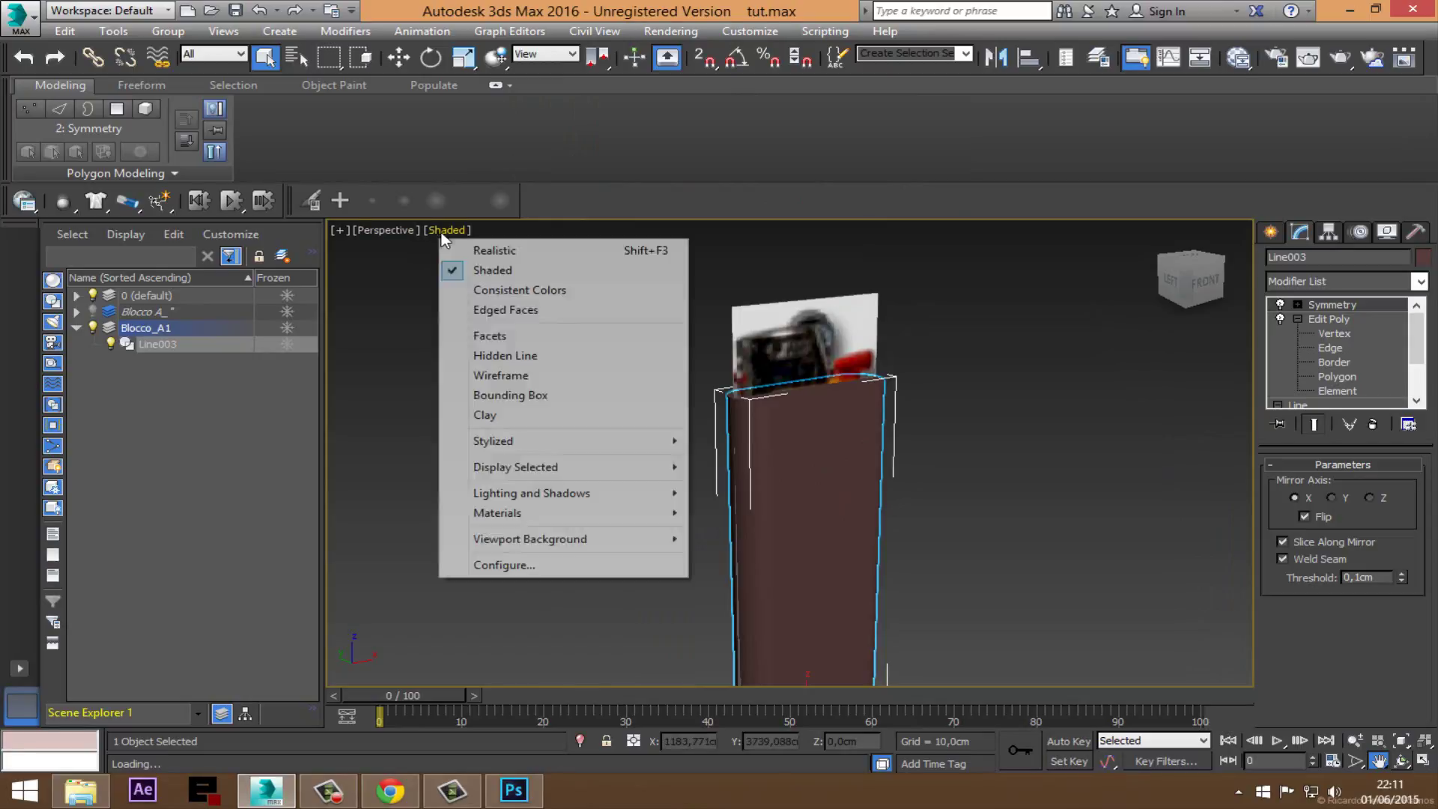
left_click(505, 310)
mouse_move(884, 509)
middle_mouse_down()
mouse_move(833, 456)
mouse_move(844, 498)
middle_mouse_up()
scroll(742, 369, "up", 2)
scroll(891, 489, "up", 2)
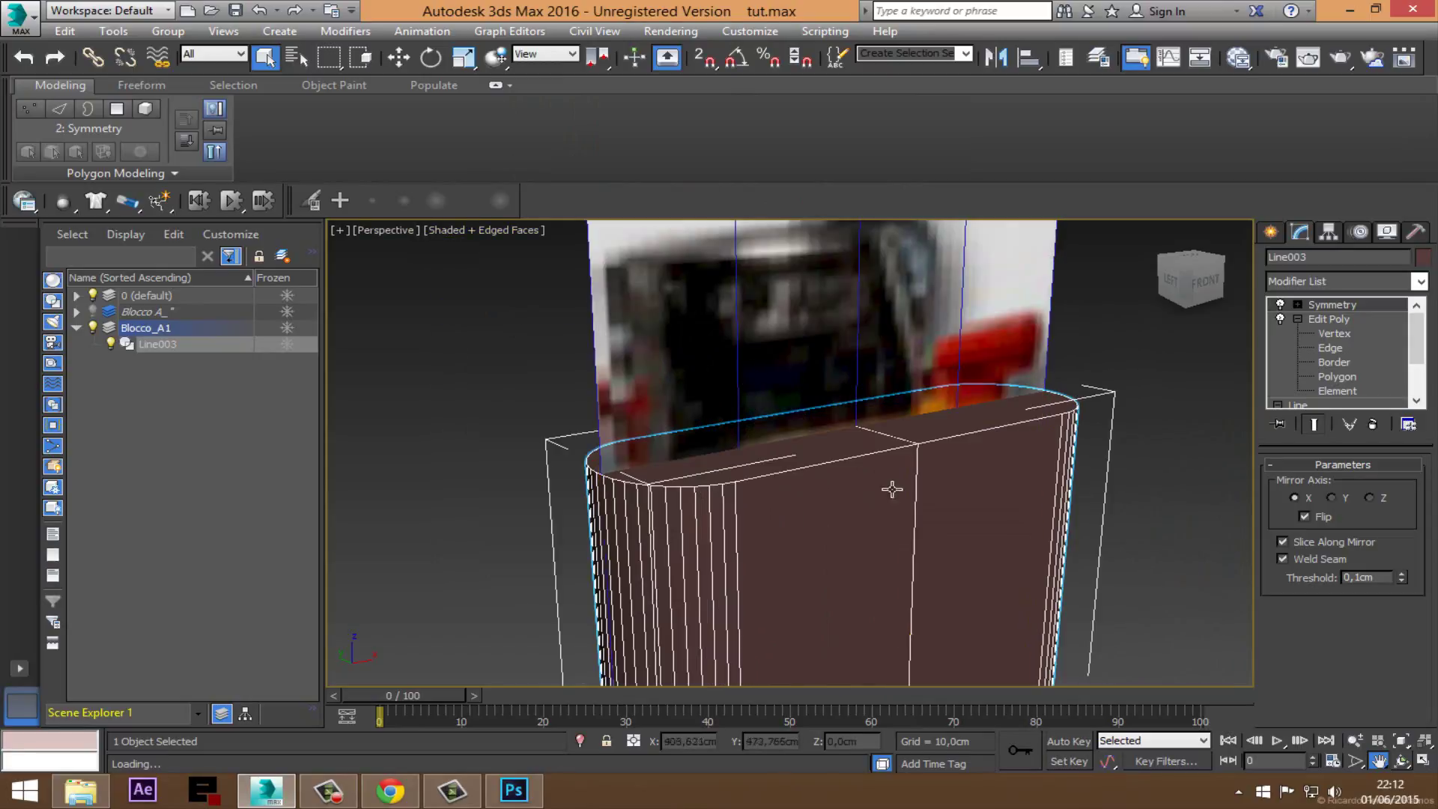
Step: Add a new Edit Poly modifier on top of Line003's stack
left_click(1419, 281)
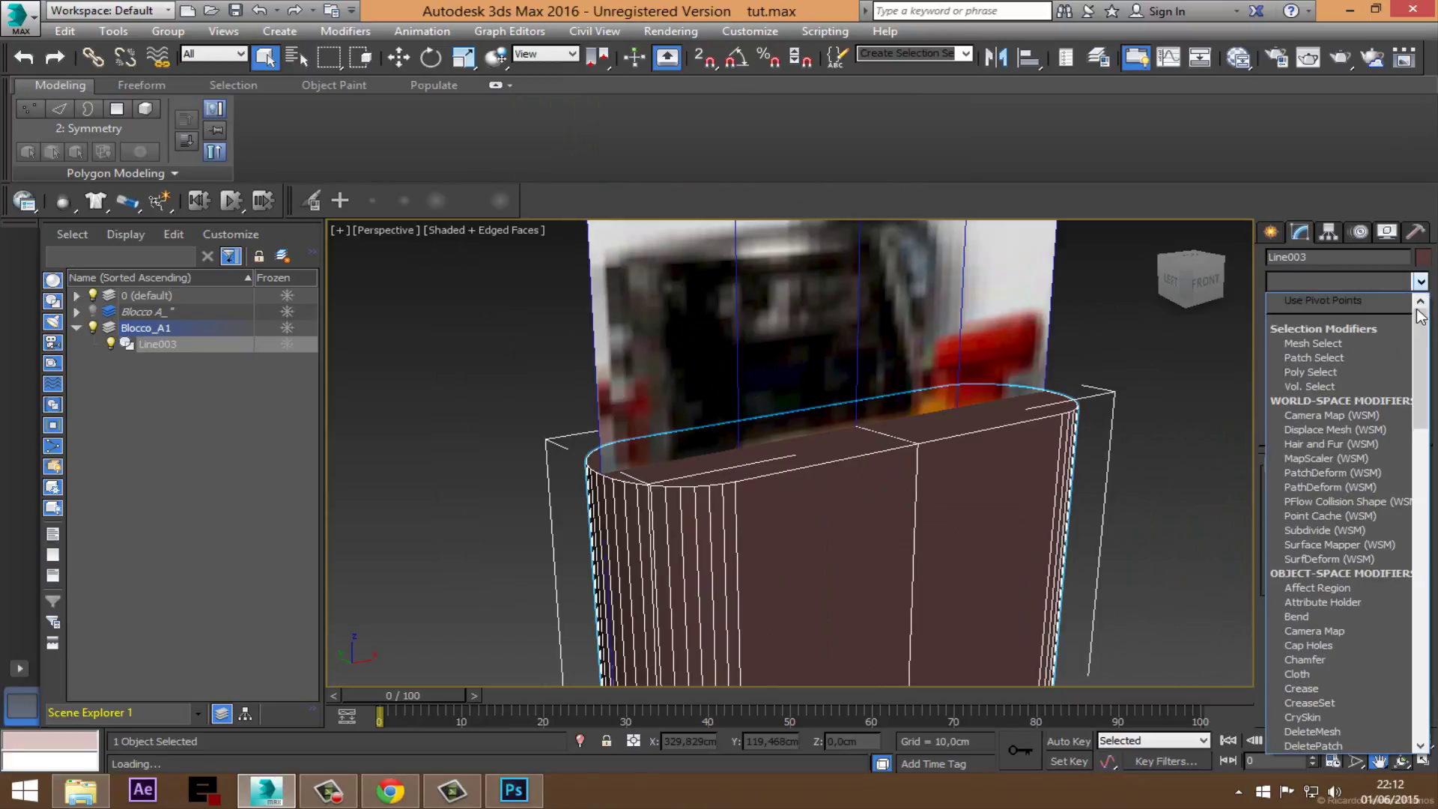
scroll(1420, 379, "down", 3)
scroll(1420, 380, "down", 4)
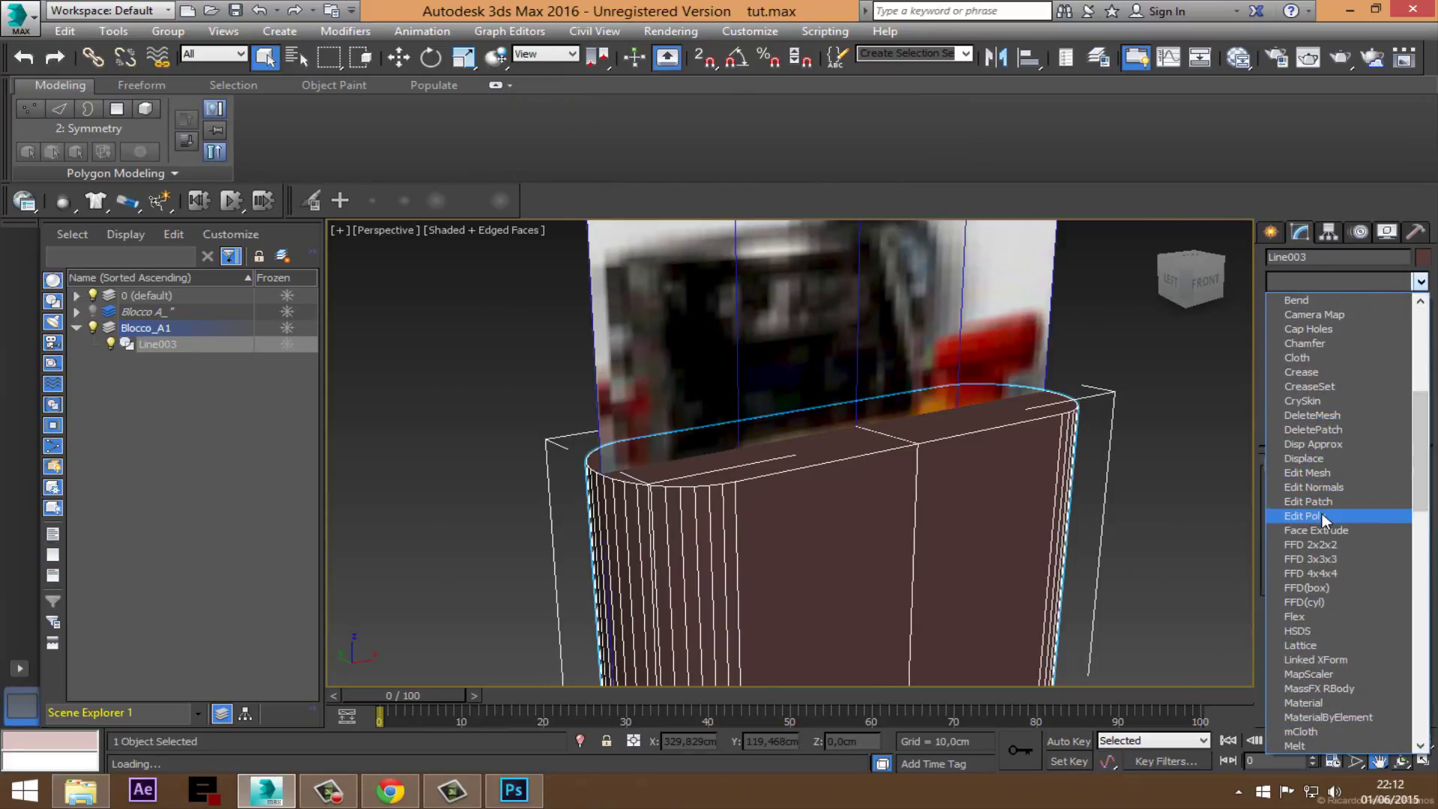
left_click(1318, 514)
middle_click_drag(794, 471, 774, 531)
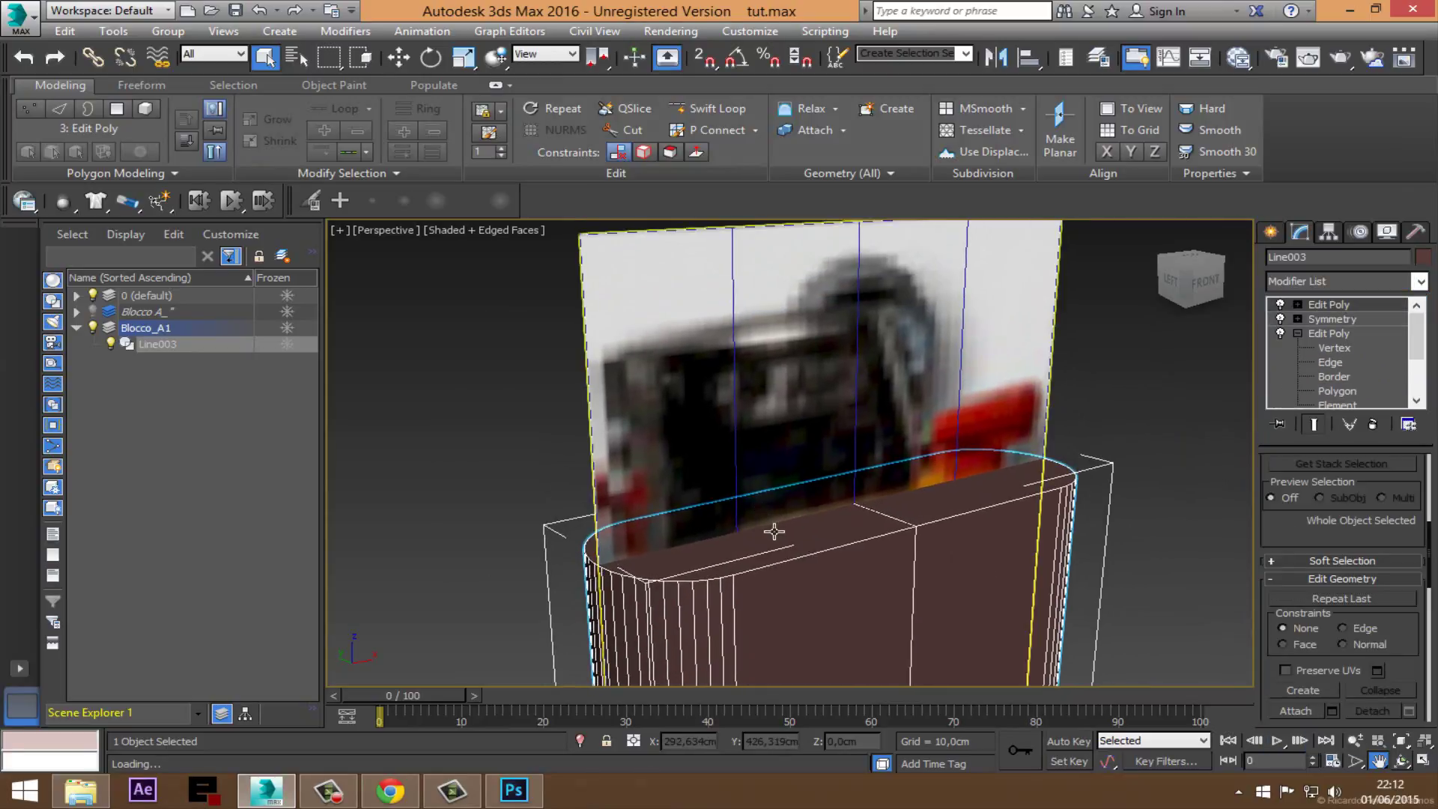
left_click(1332, 391)
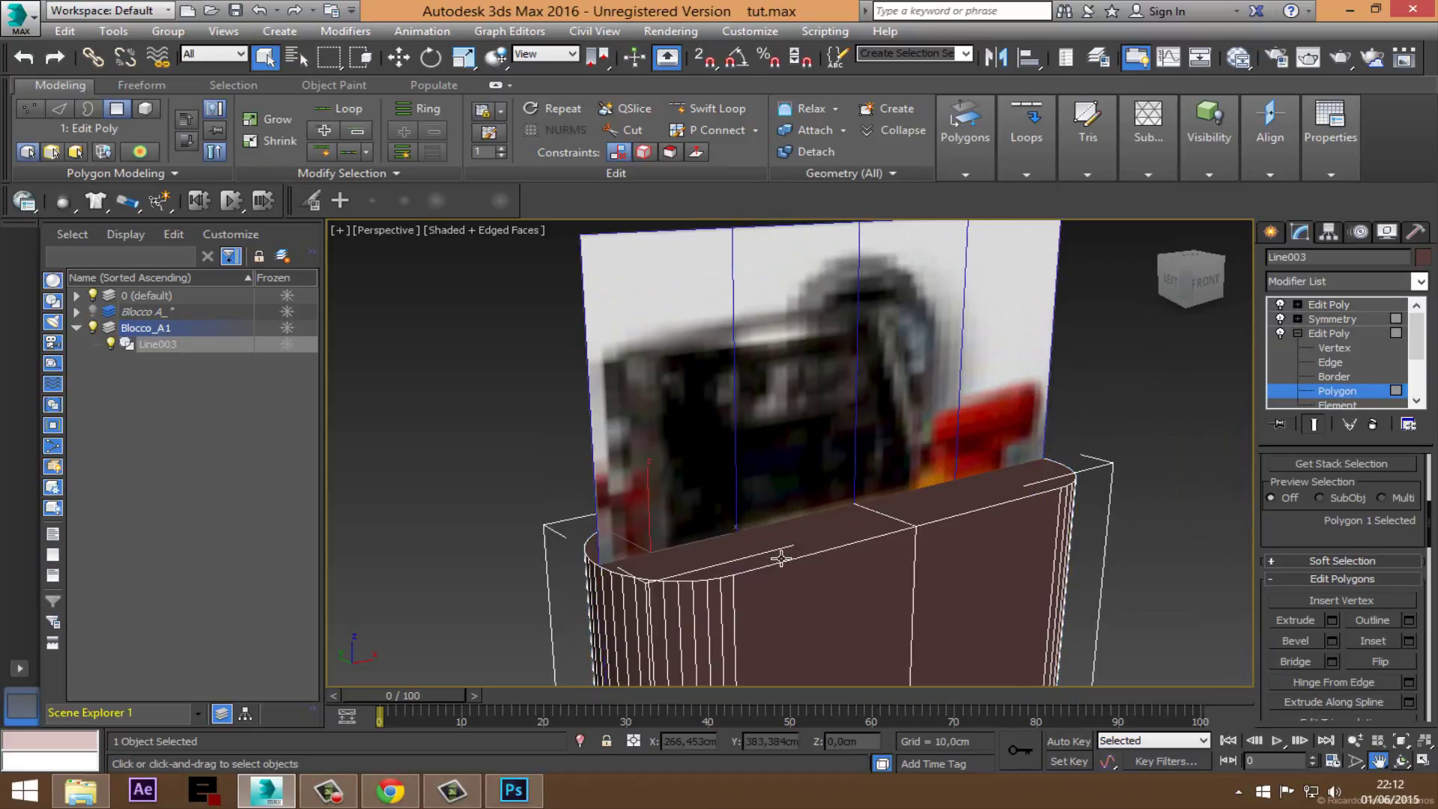
middle_click_drag(833, 556, 822, 542)
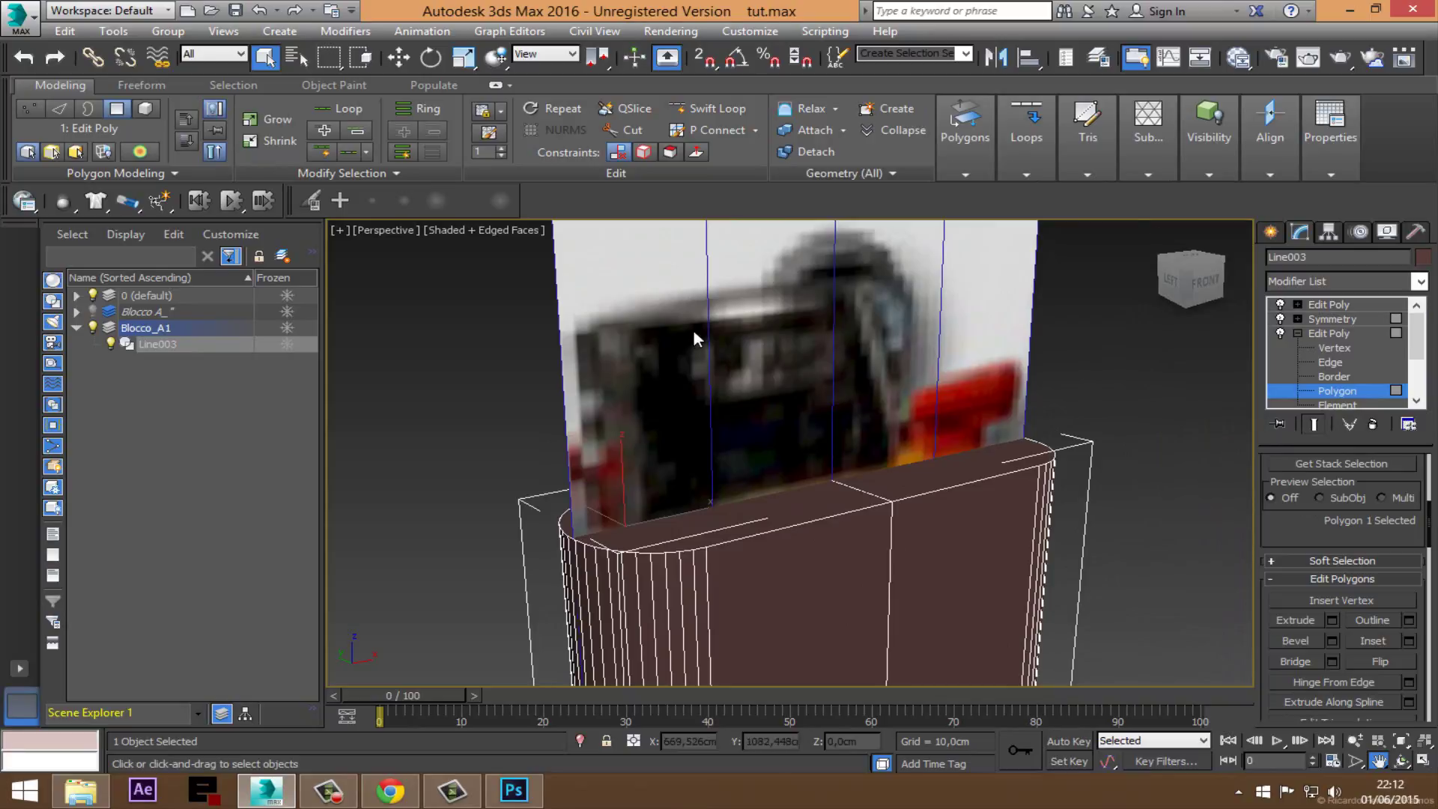
scroll(784, 518, "down", 3)
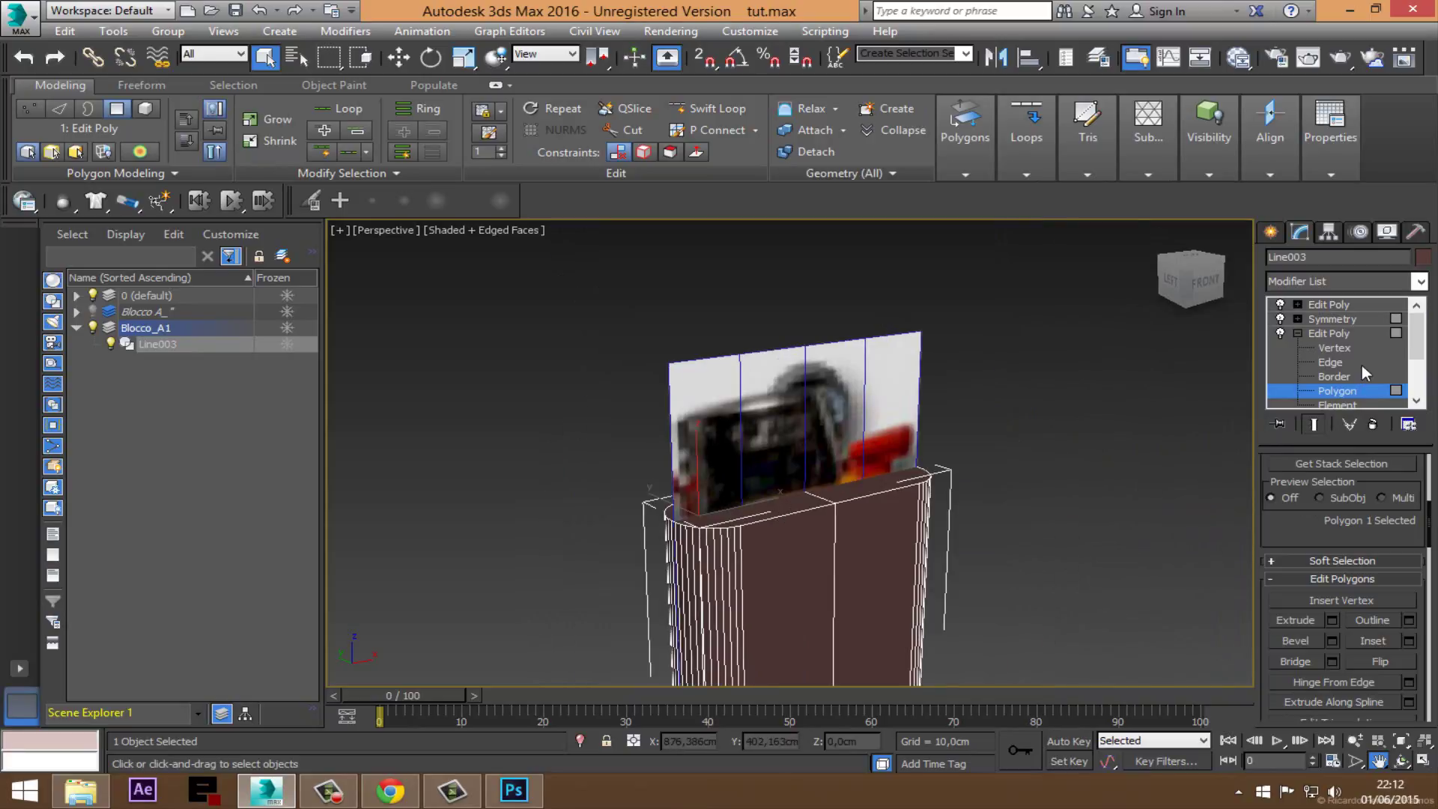
Step: At the top Edit Poly's Polygon level, select only the left half of the top face
left_click(1340, 391)
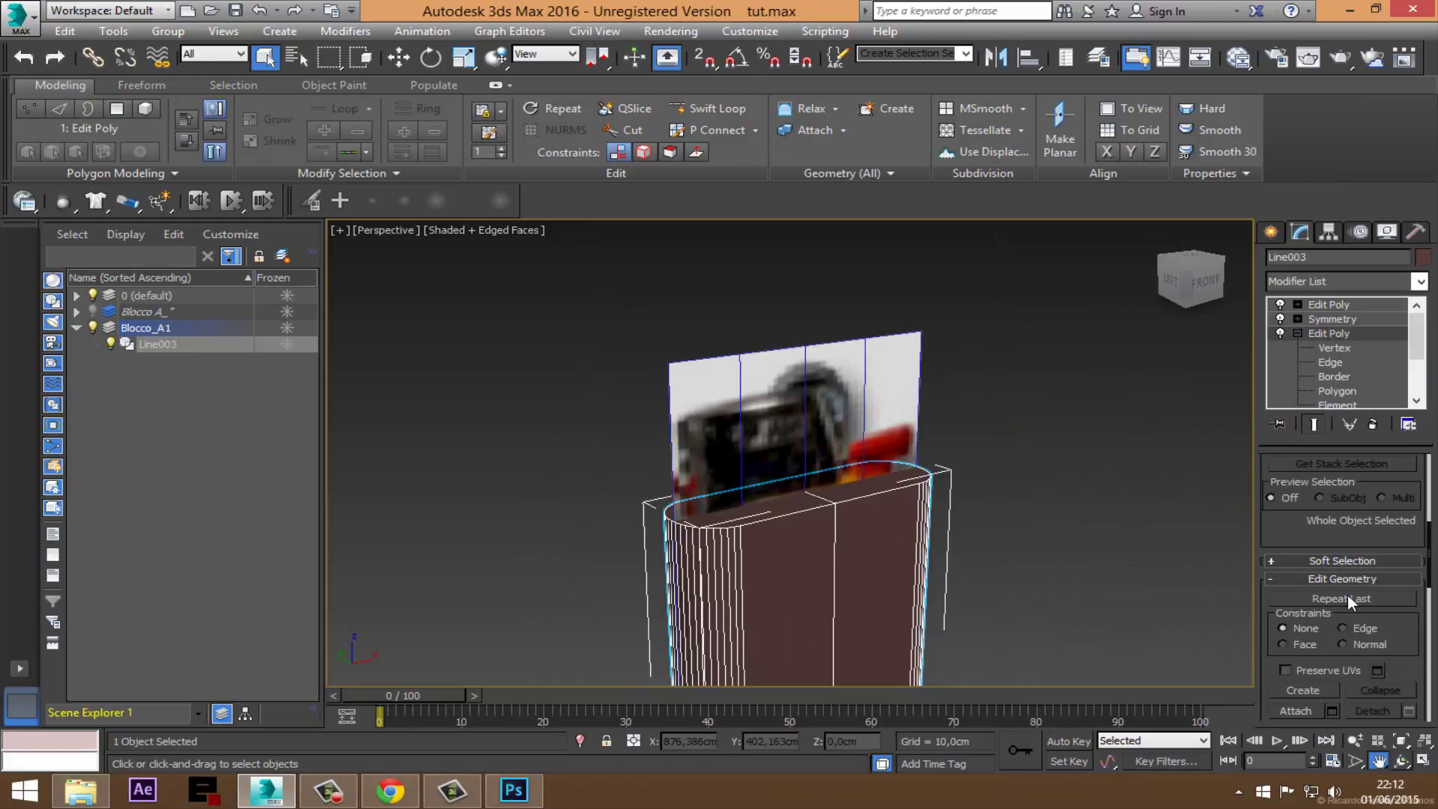
left_click(1295, 307)
left_click(1336, 362)
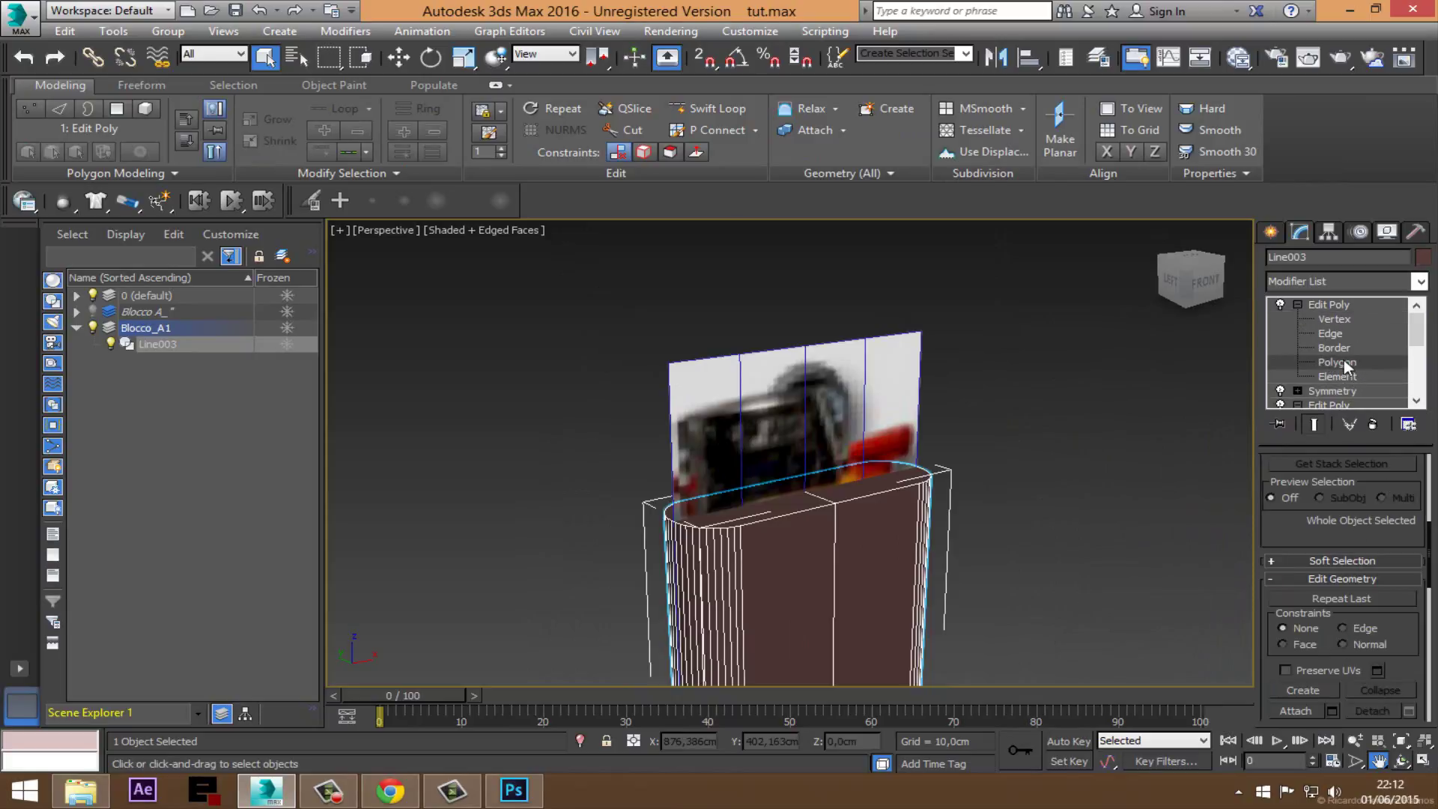
left_click(802, 516)
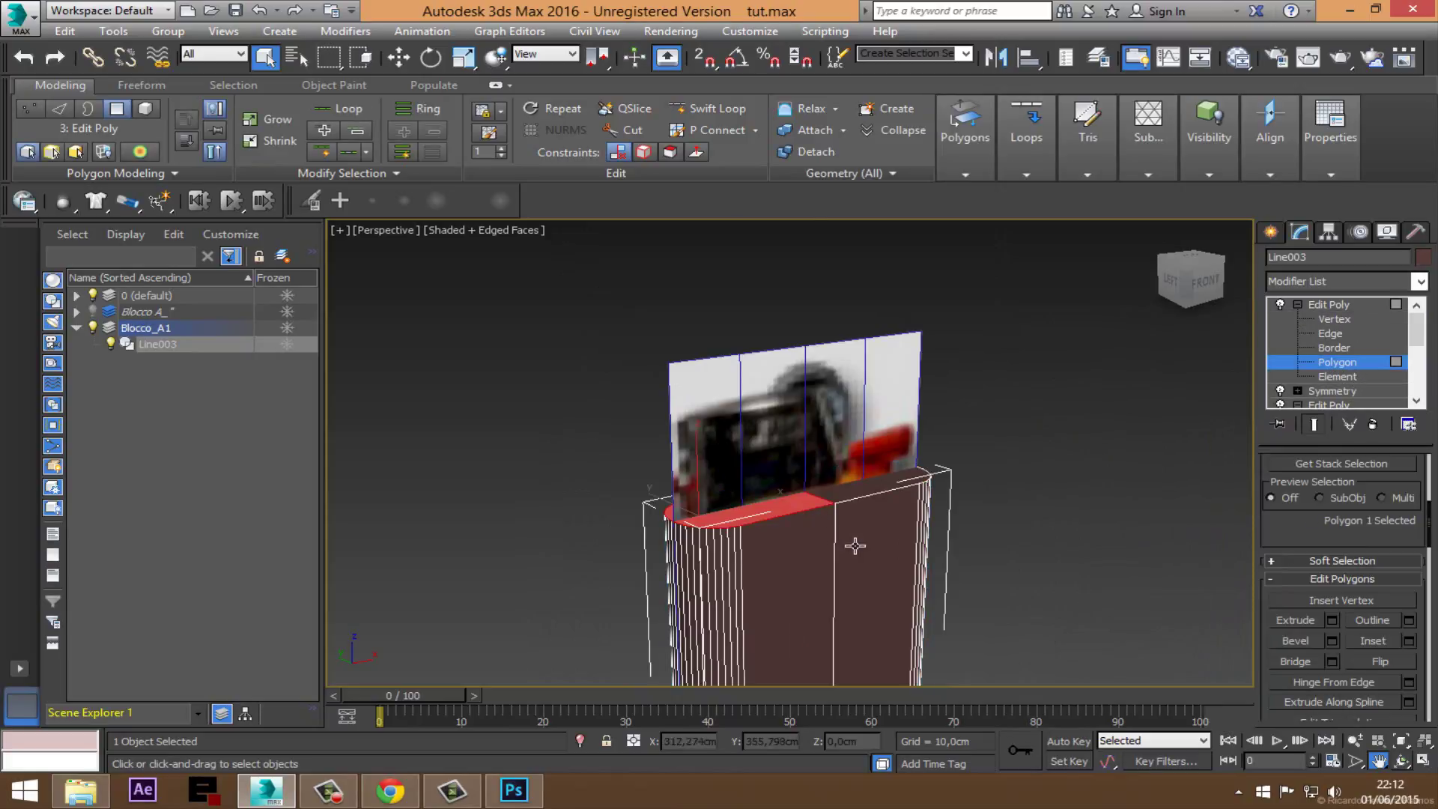
middle_click_drag(824, 525, 808, 552)
Step: Extrude the left top face 27.197cm upward using Group Normals
right_click(777, 531)
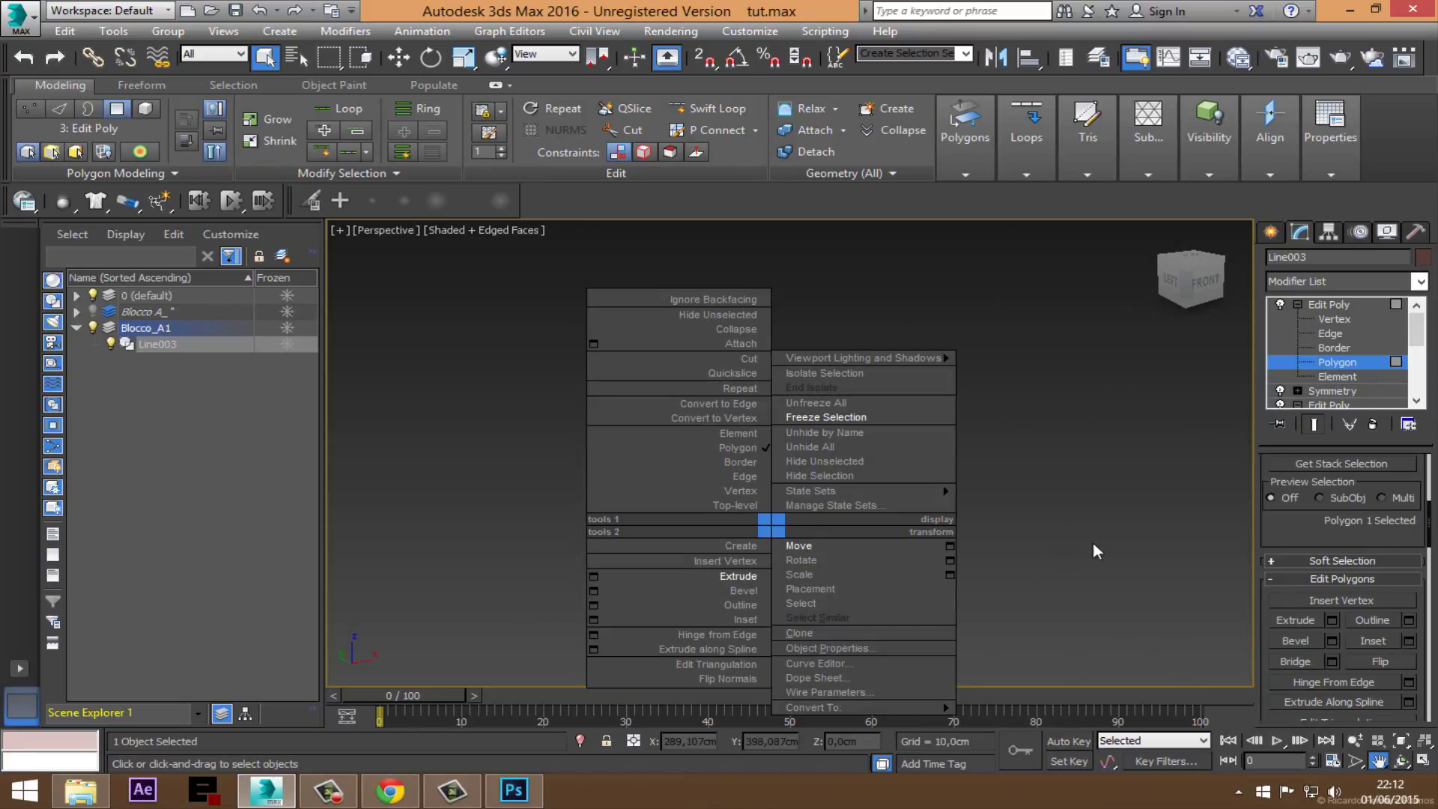
right_click(804, 533)
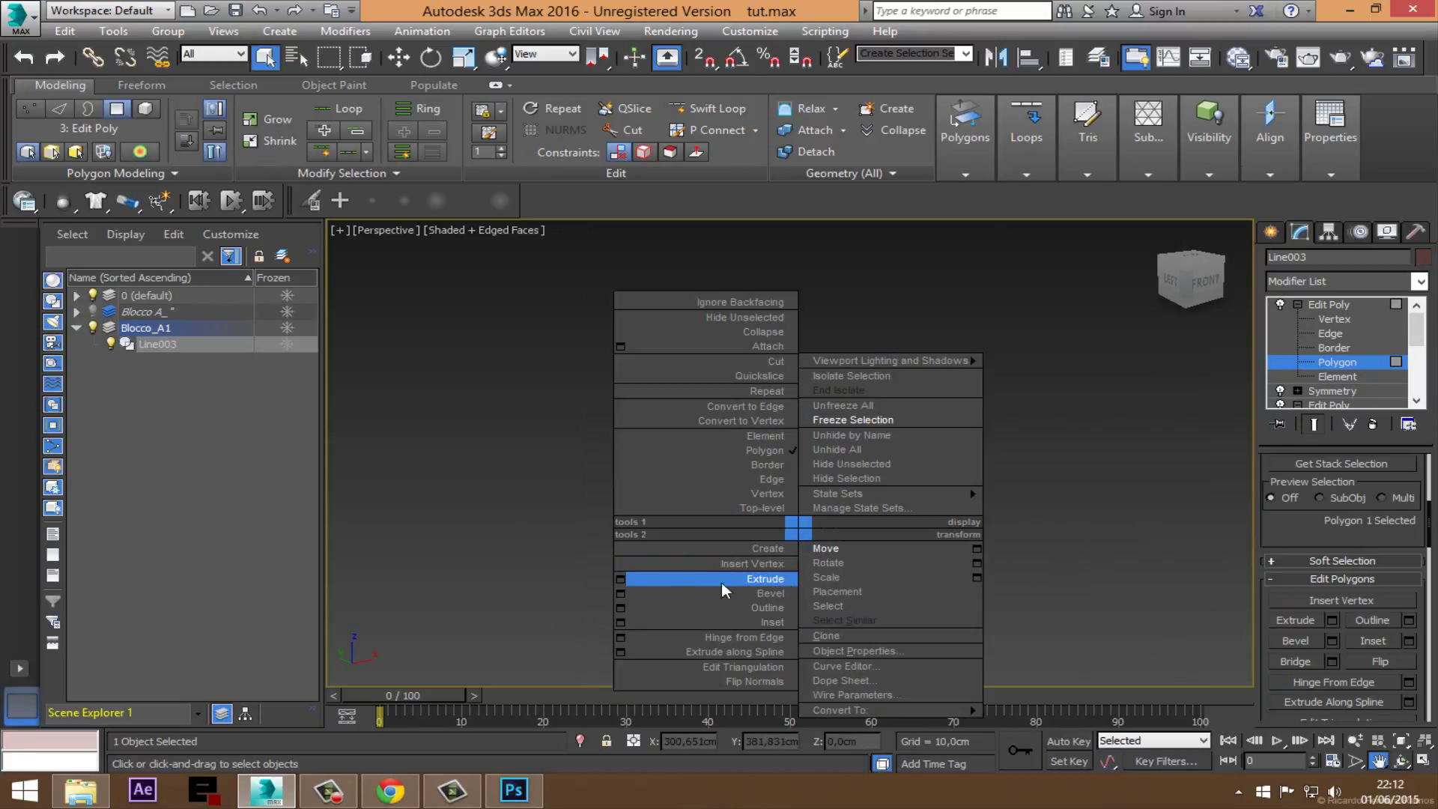
left_click(618, 579)
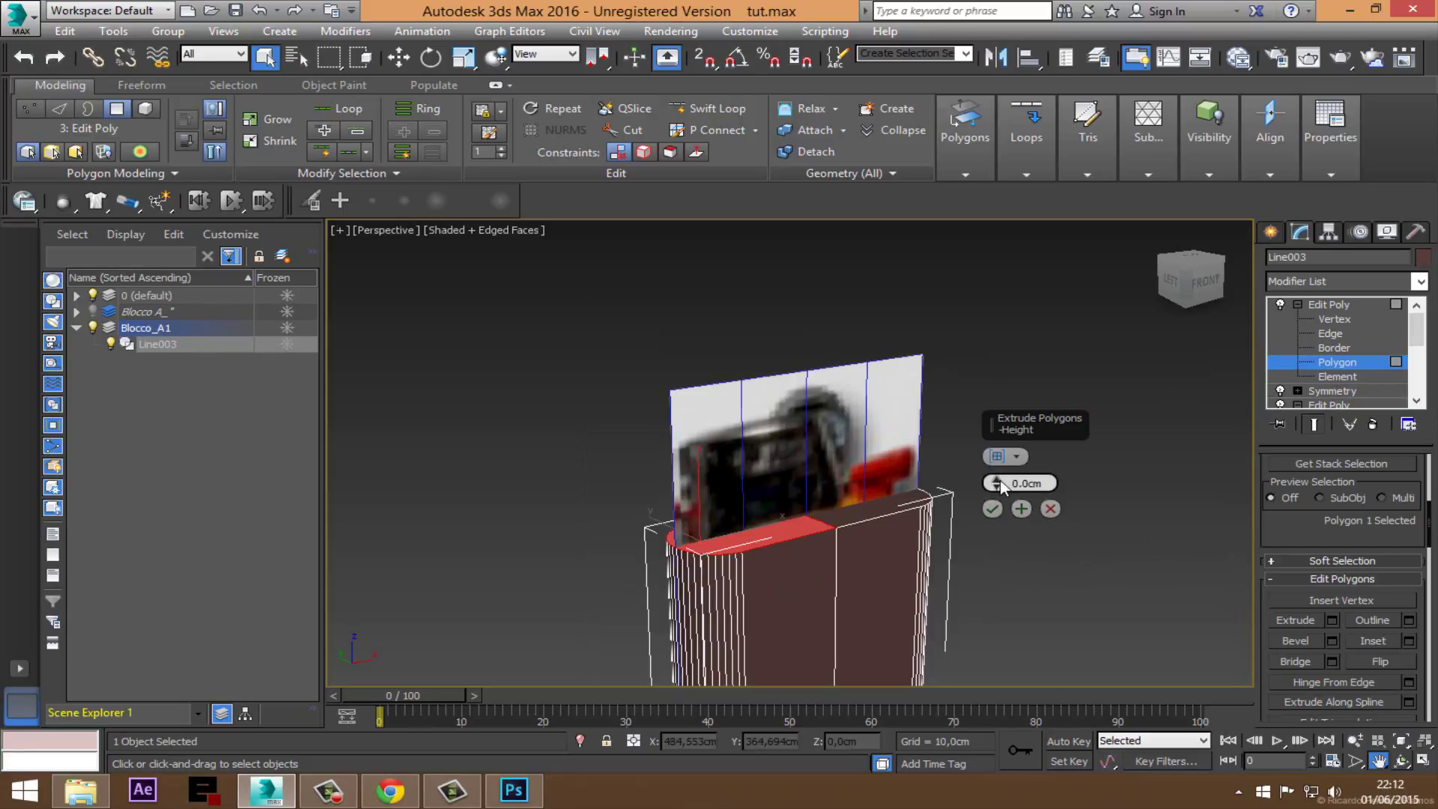
left_click_drag(995, 483, 992, 367)
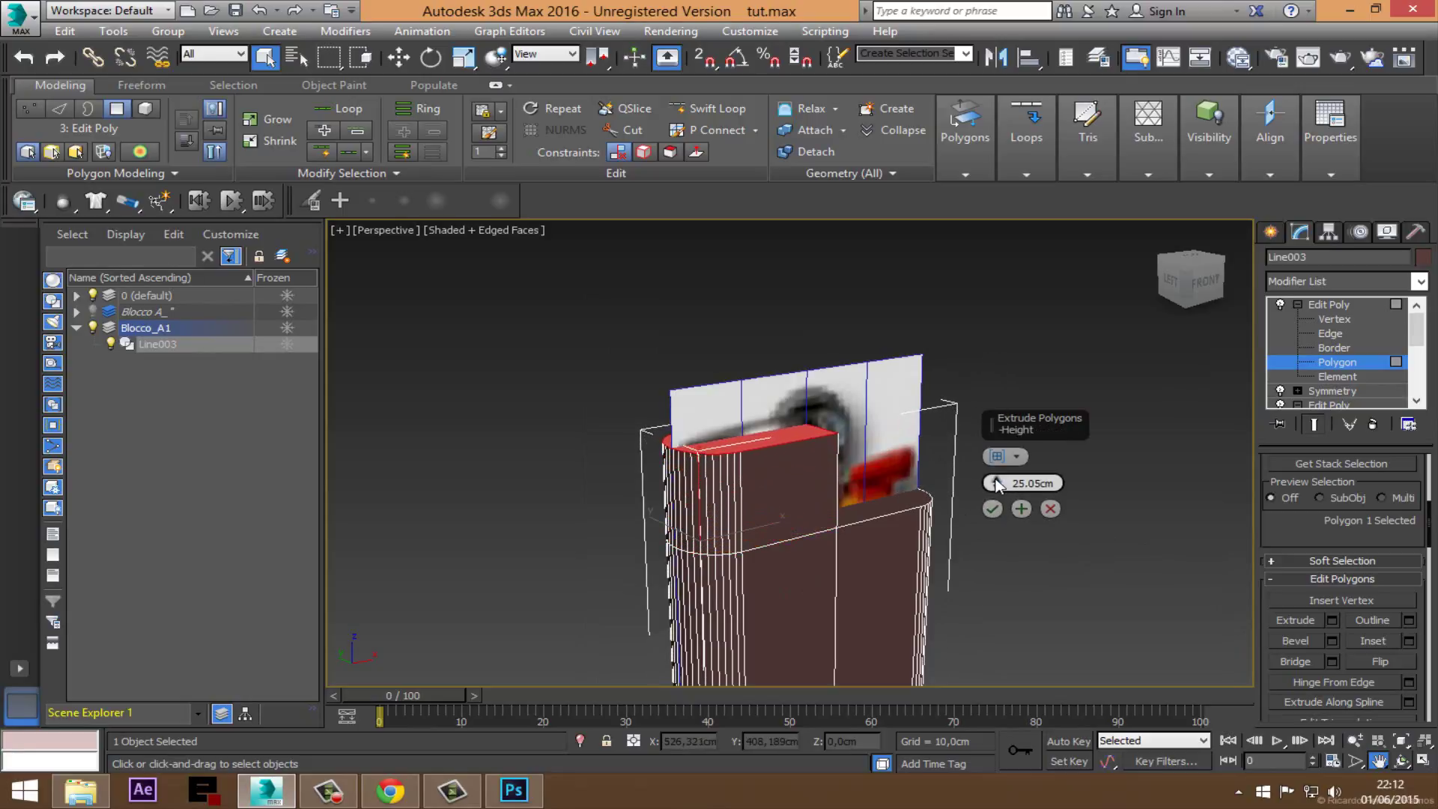
left_click_drag(997, 486, 997, 483)
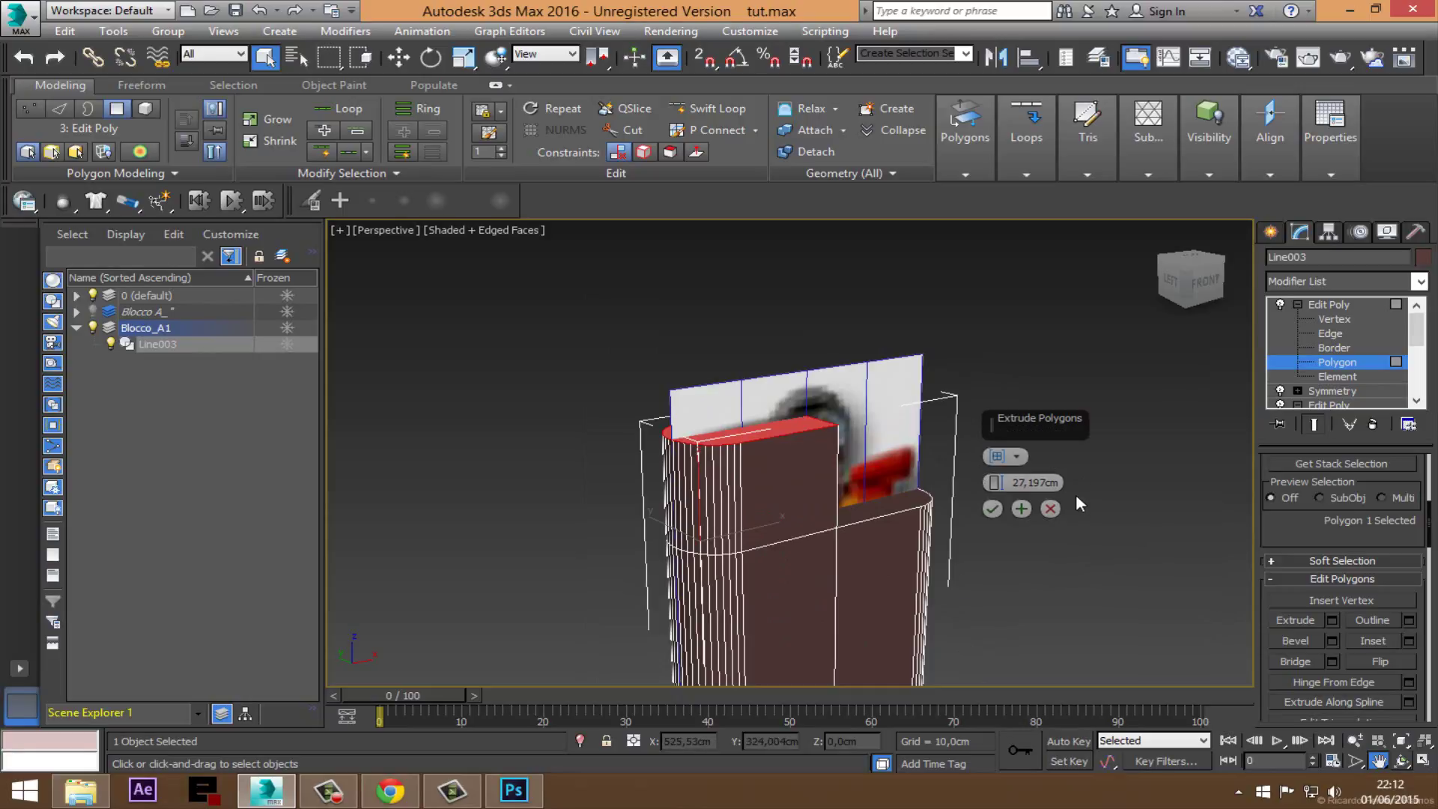
left_click(1018, 458)
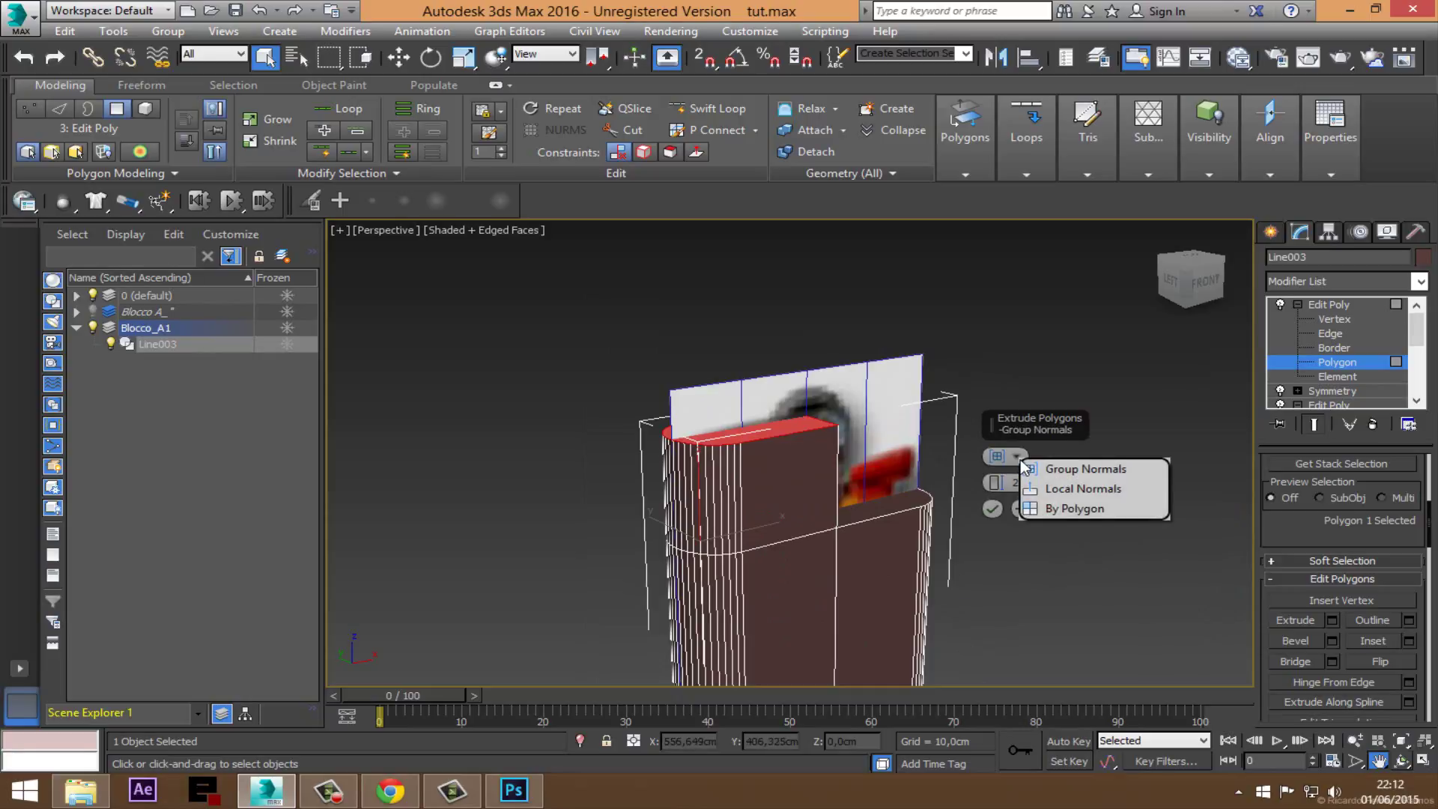
left_click(1090, 491)
left_click(1016, 456)
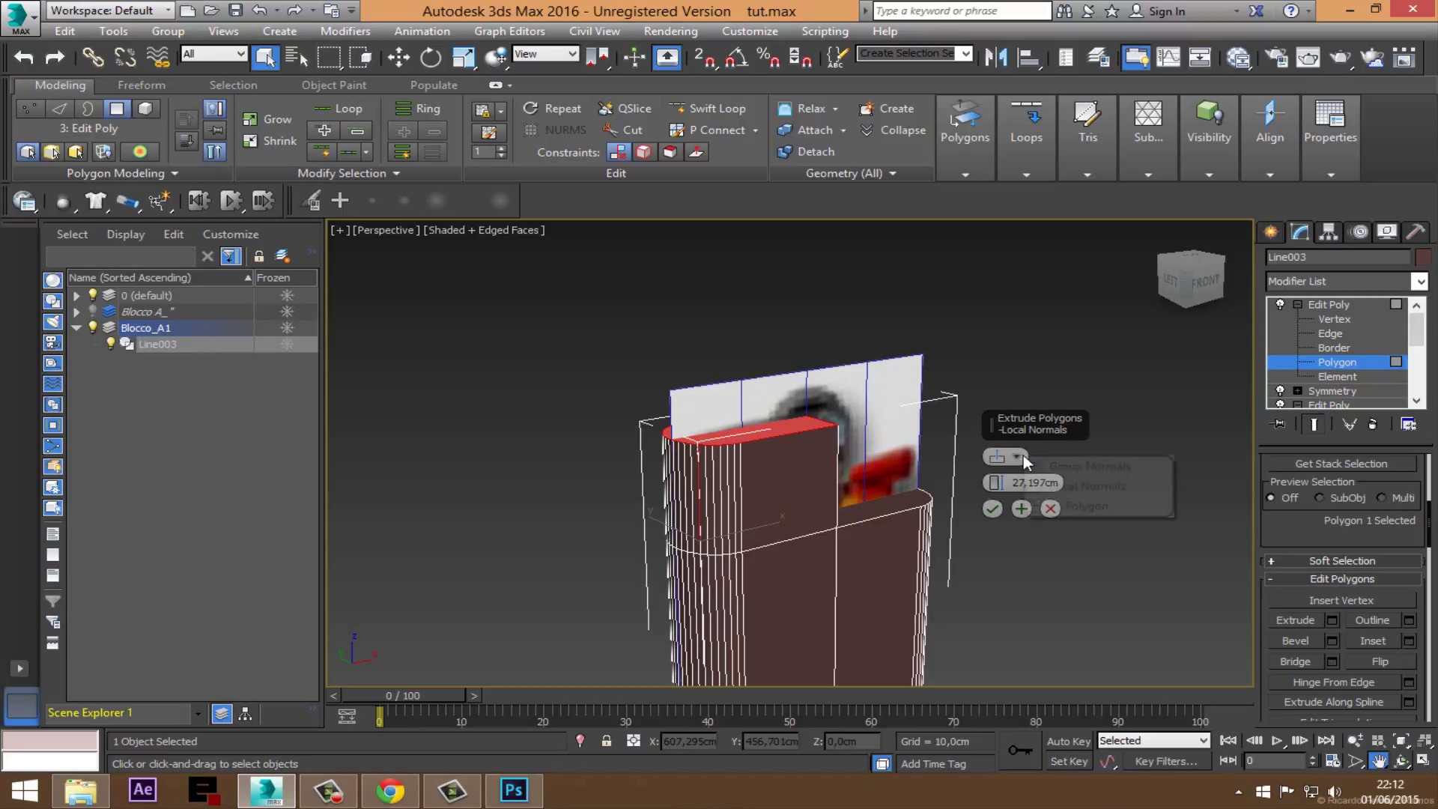
left_click(1078, 468)
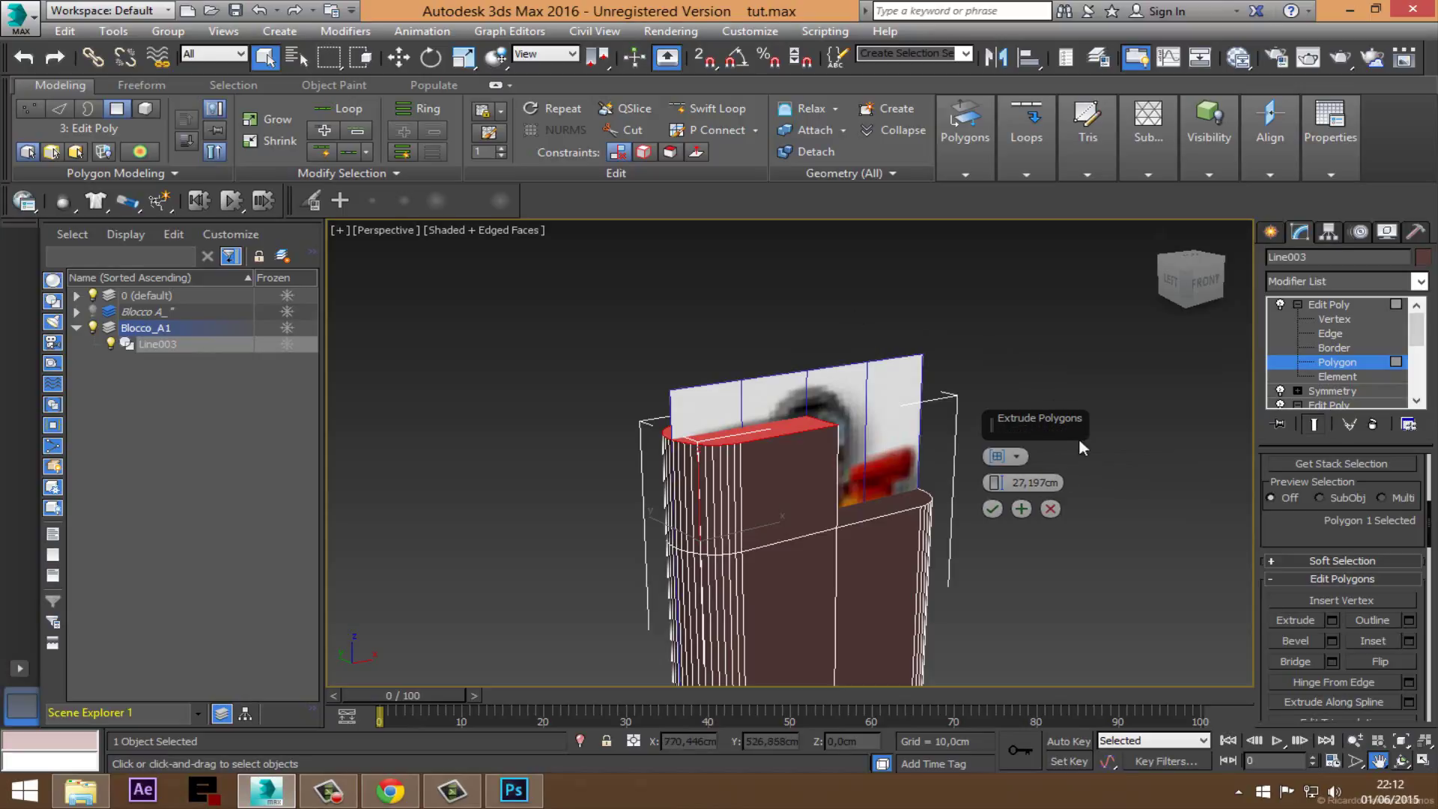
left_click(1000, 506)
Step: Orbit to a front view and box-select all 25 faces of the new top block
mouse_move(732, 487)
middle_mouse_down()
mouse_move(757, 394)
mouse_move(730, 457)
middle_mouse_up()
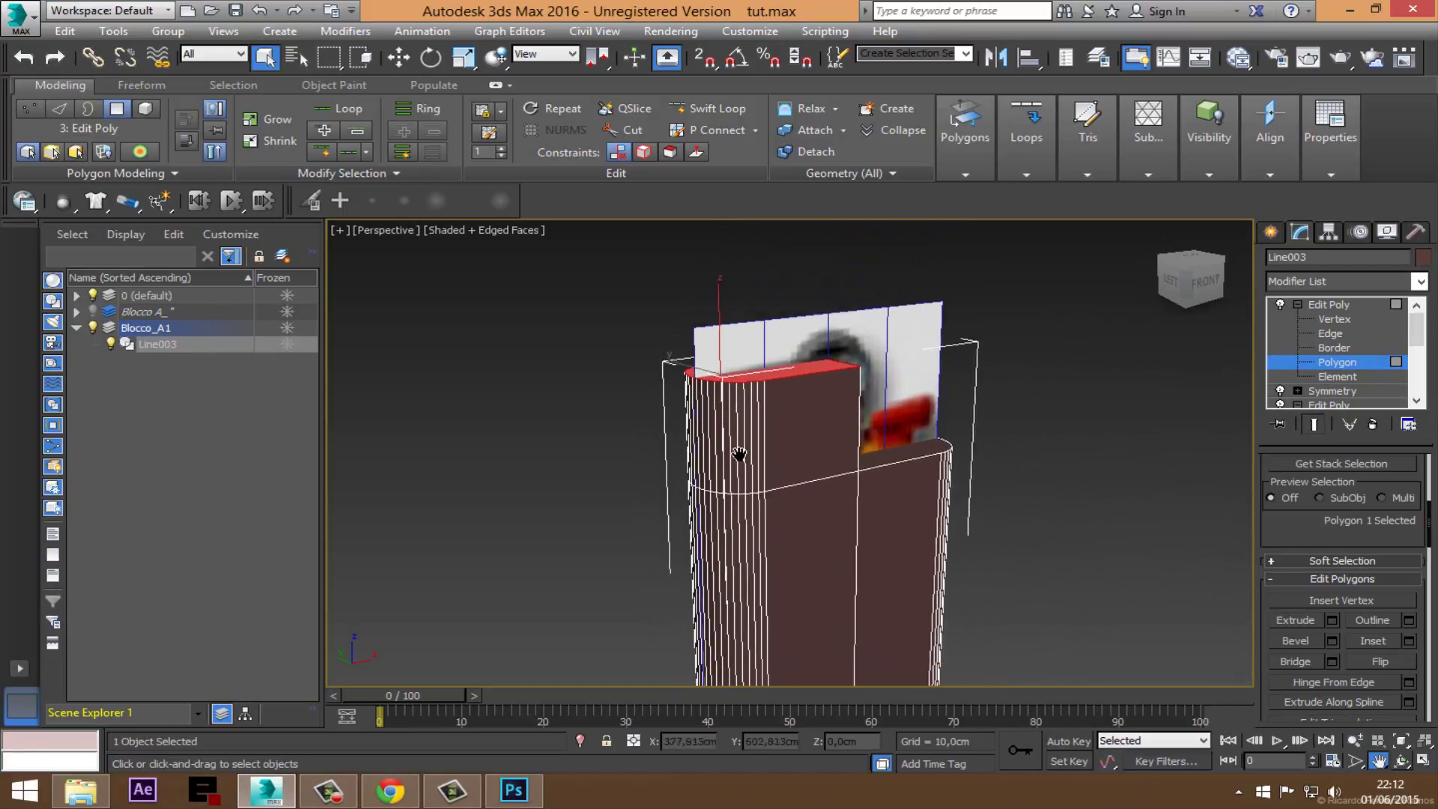
mouse_move(970, 589)
middle_mouse_down()
mouse_move(932, 572)
mouse_move(887, 509)
middle_mouse_up()
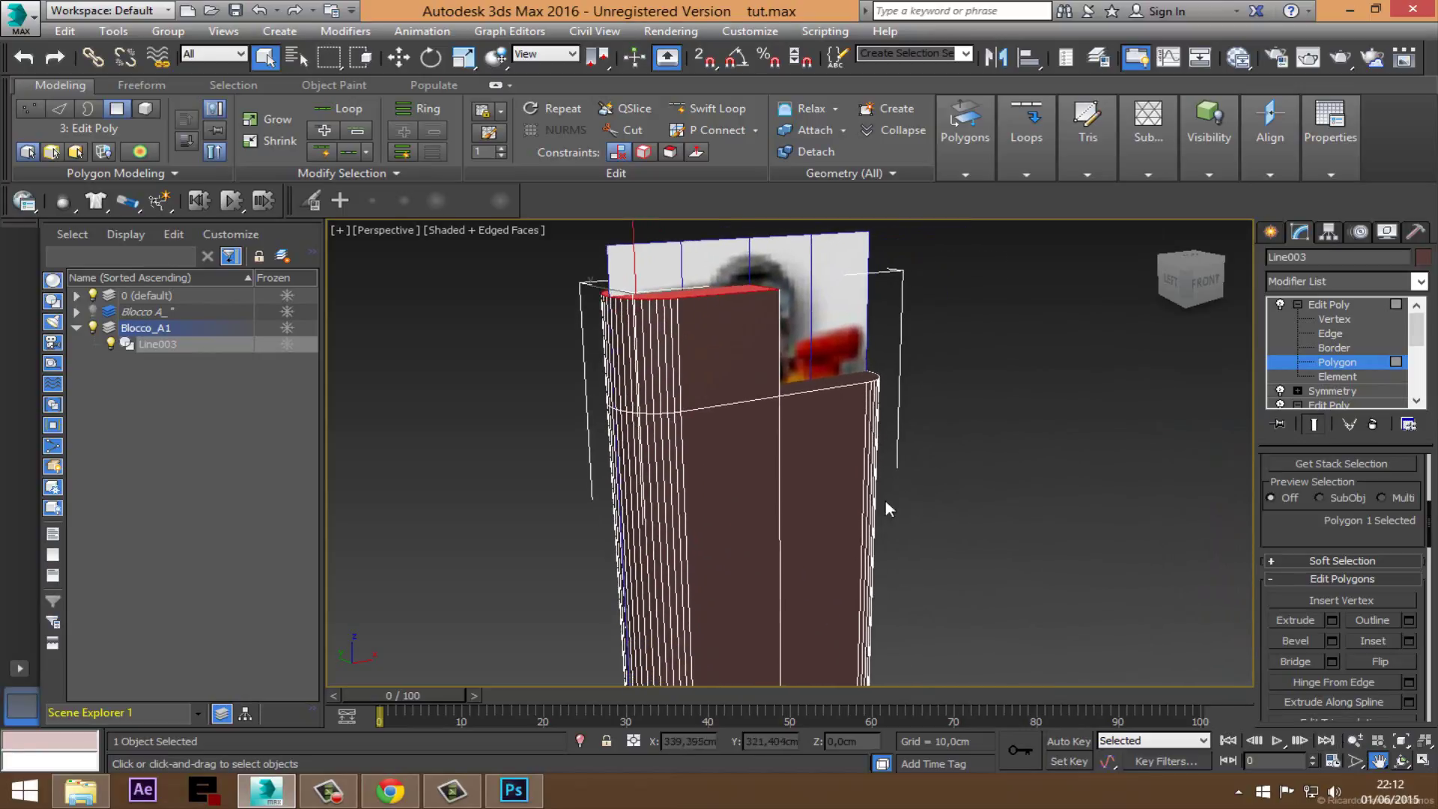
left_click(1402, 761)
mouse_move(799, 520)
left_mouse_down()
mouse_move(731, 474)
mouse_move(690, 474)
left_mouse_up()
scroll(711, 491, "down", 1)
scroll(789, 484, "down", 3)
scroll(760, 504, "down", 2)
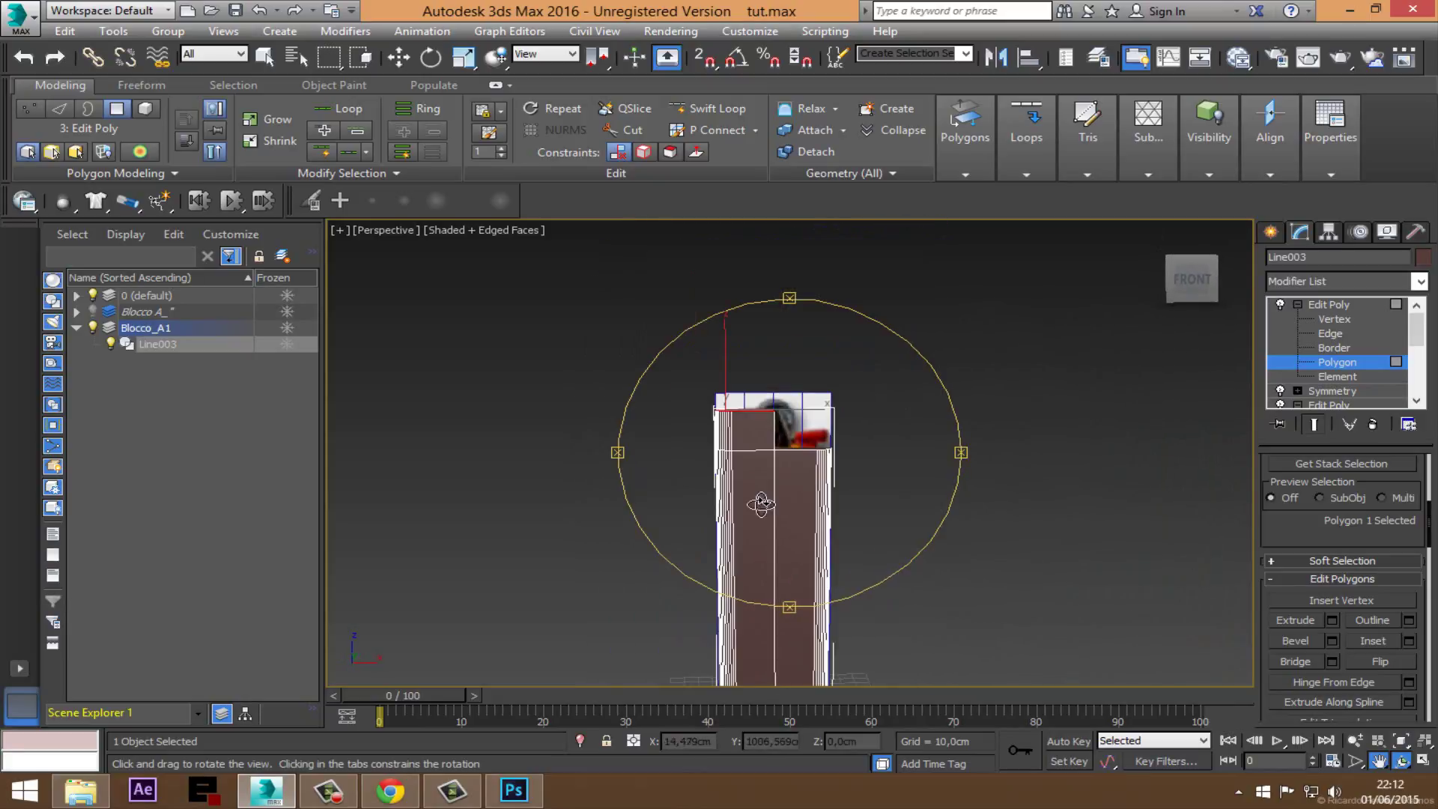
mouse_move(761, 504)
left_mouse_down()
mouse_move(858, 517)
mouse_move(771, 509)
mouse_move(772, 497)
left_mouse_up()
scroll(756, 512, "up", 2)
key("Escape")
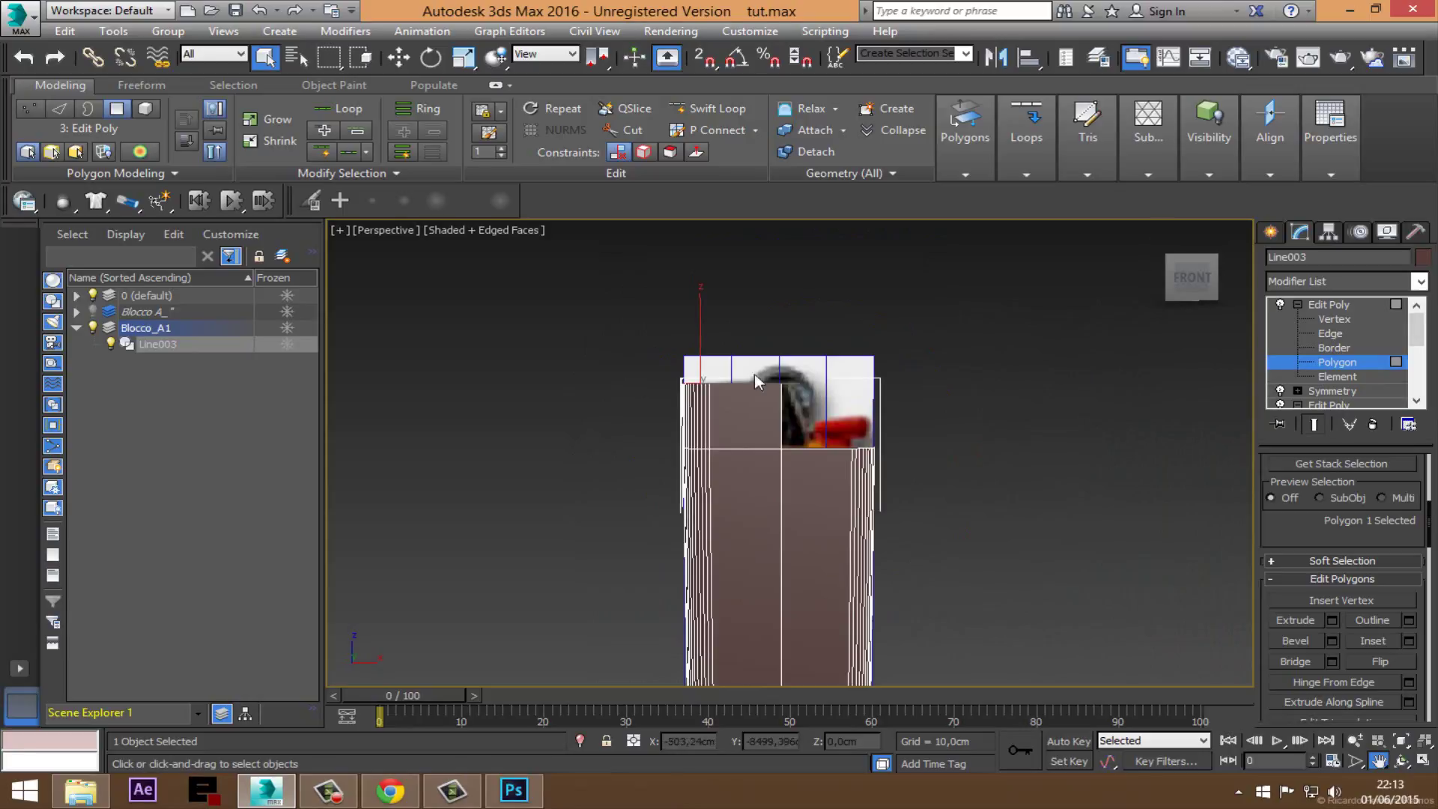
left_click_drag(733, 414, 735, 415)
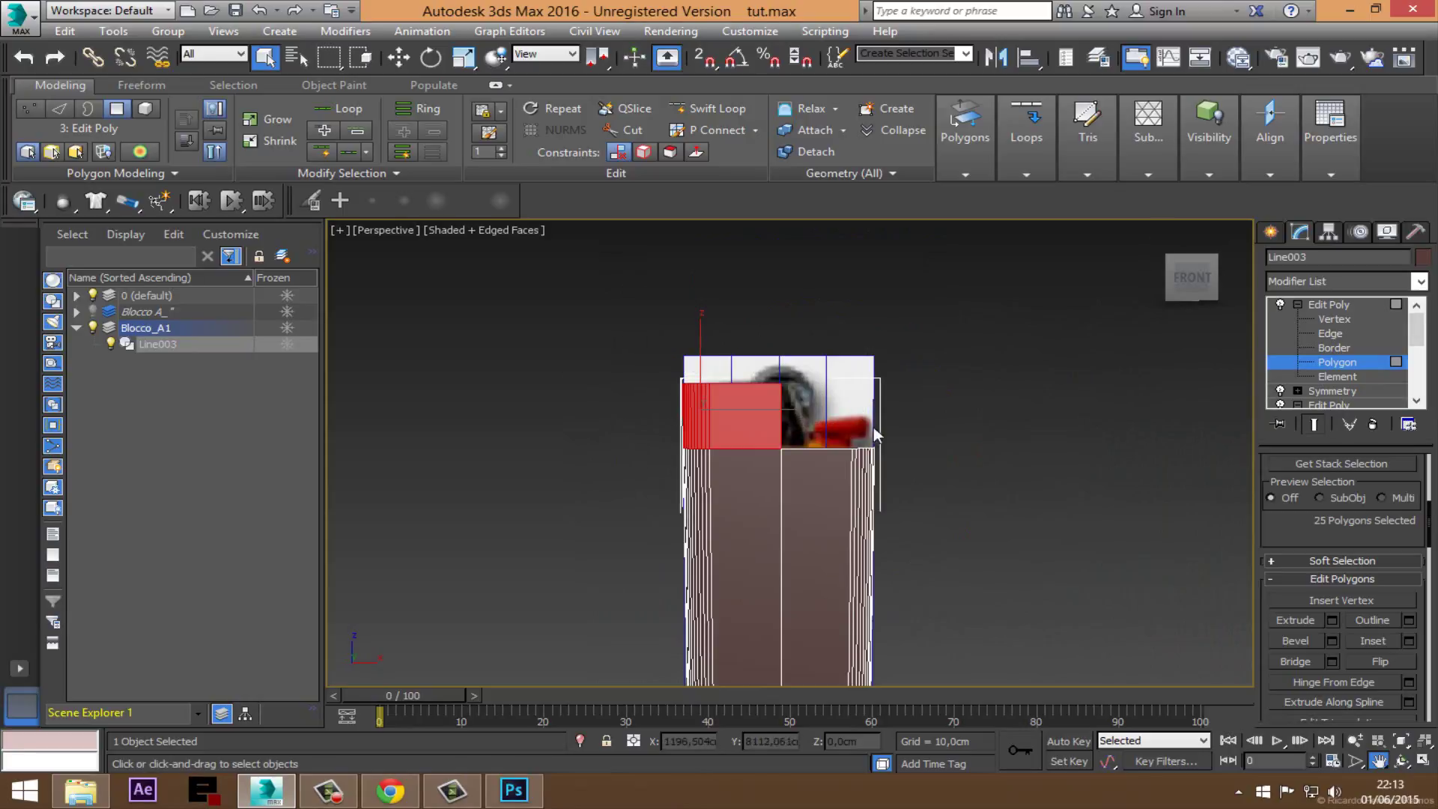
Step: Start a bevel on the top block's faces with an inward outline of about -0.716cm
left_click(1400, 762)
left_click_drag(931, 552, 739, 497)
scroll(729, 455, "up", 5)
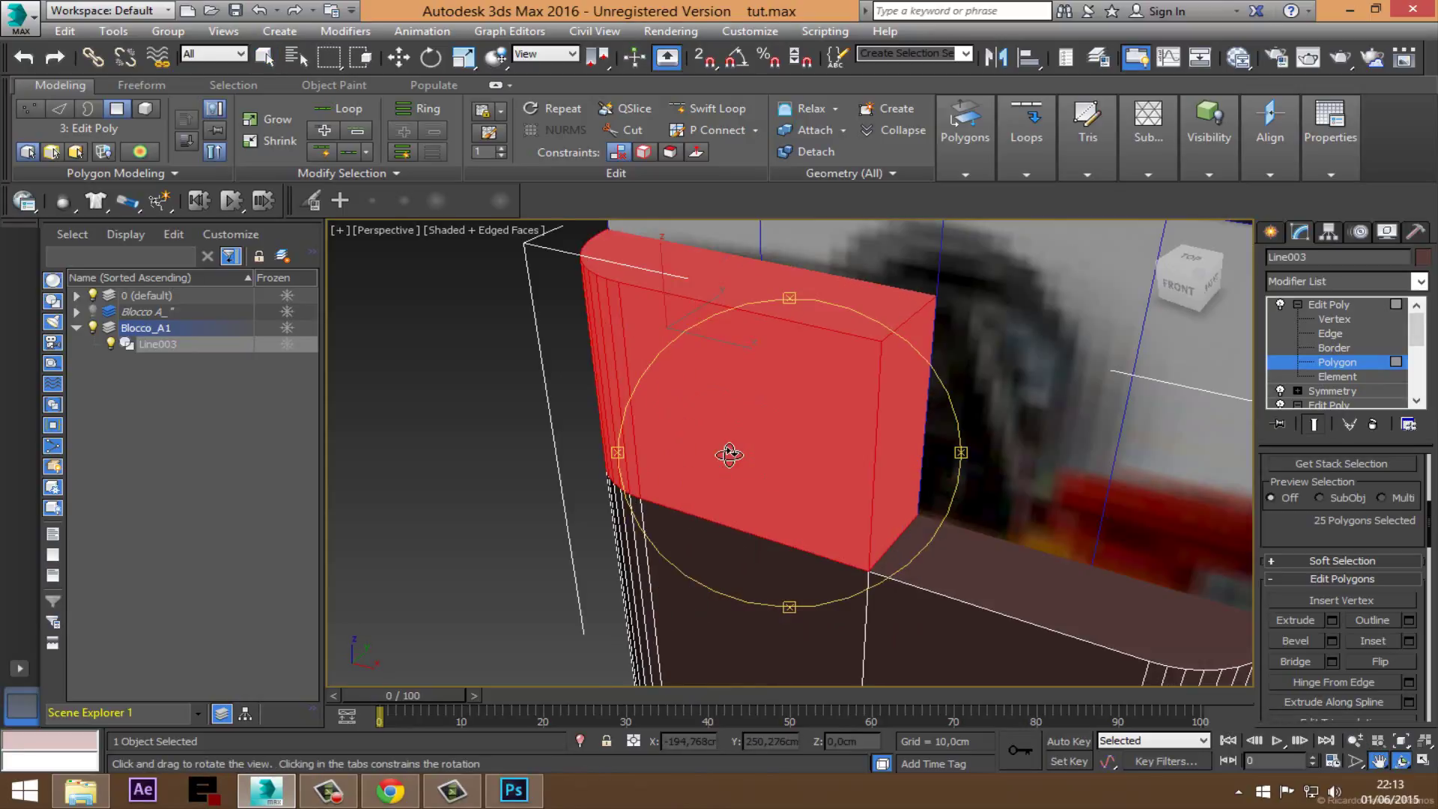
right_click(729, 454)
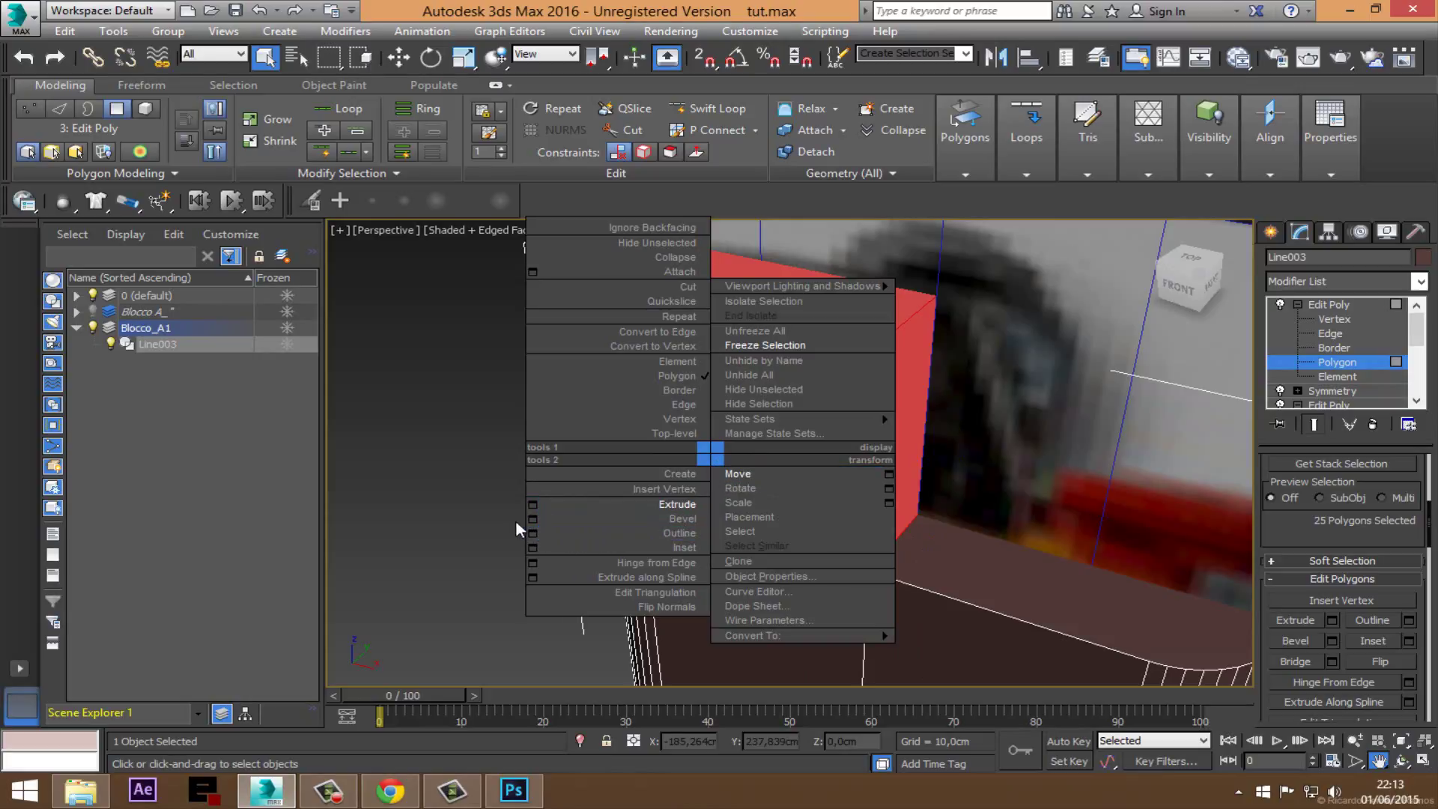
left_click(532, 518)
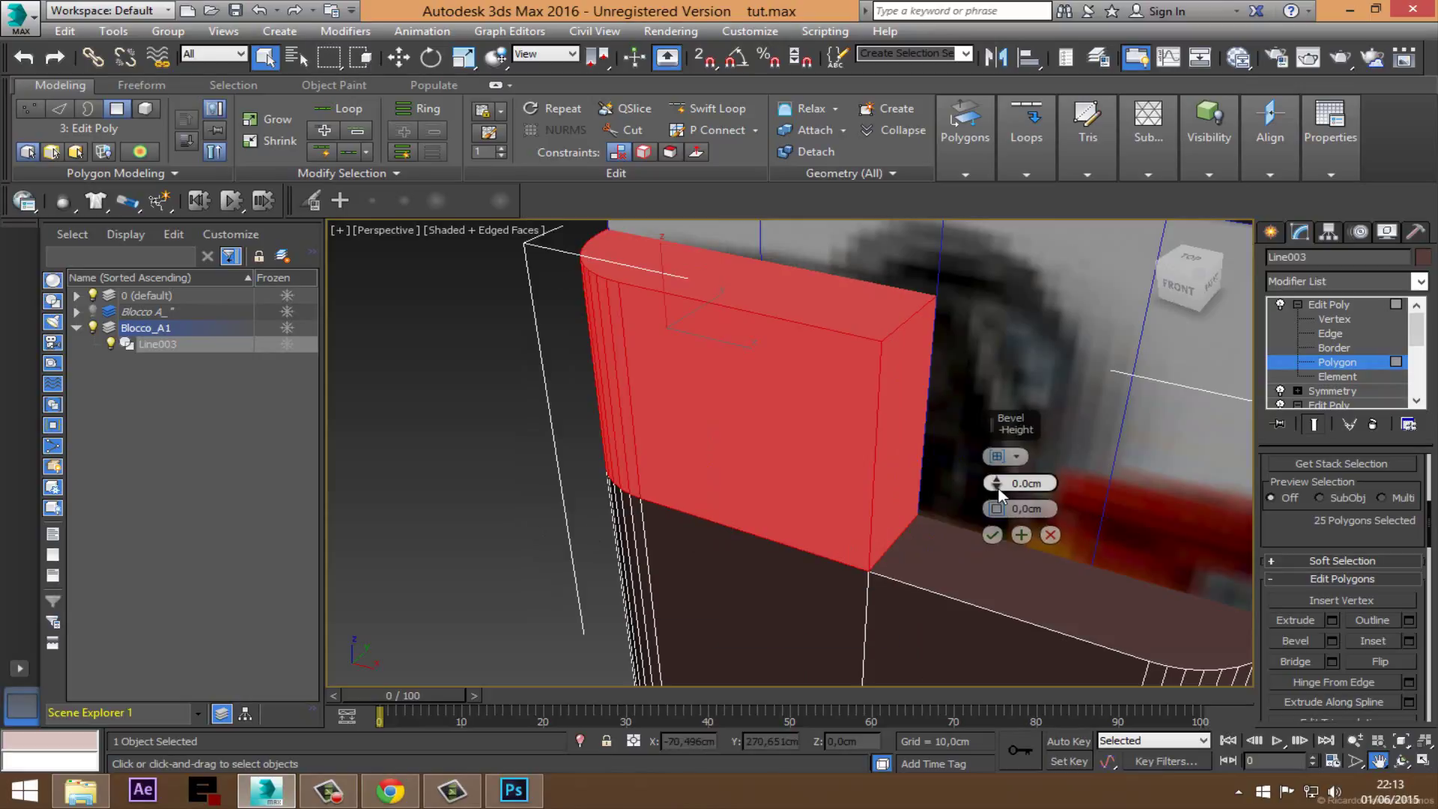
left_click_drag(998, 489, 1000, 482)
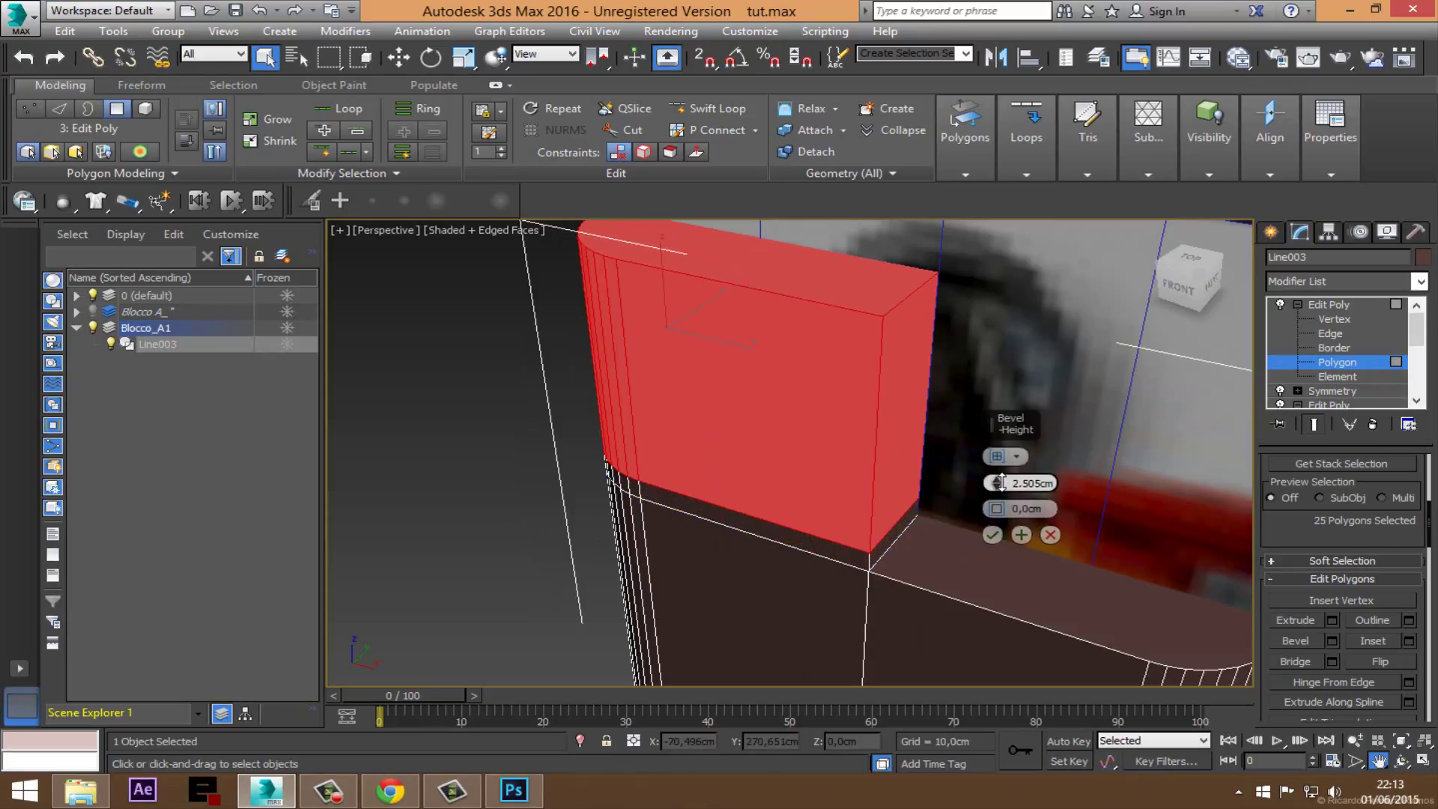
left_click_drag(996, 509, 1001, 522)
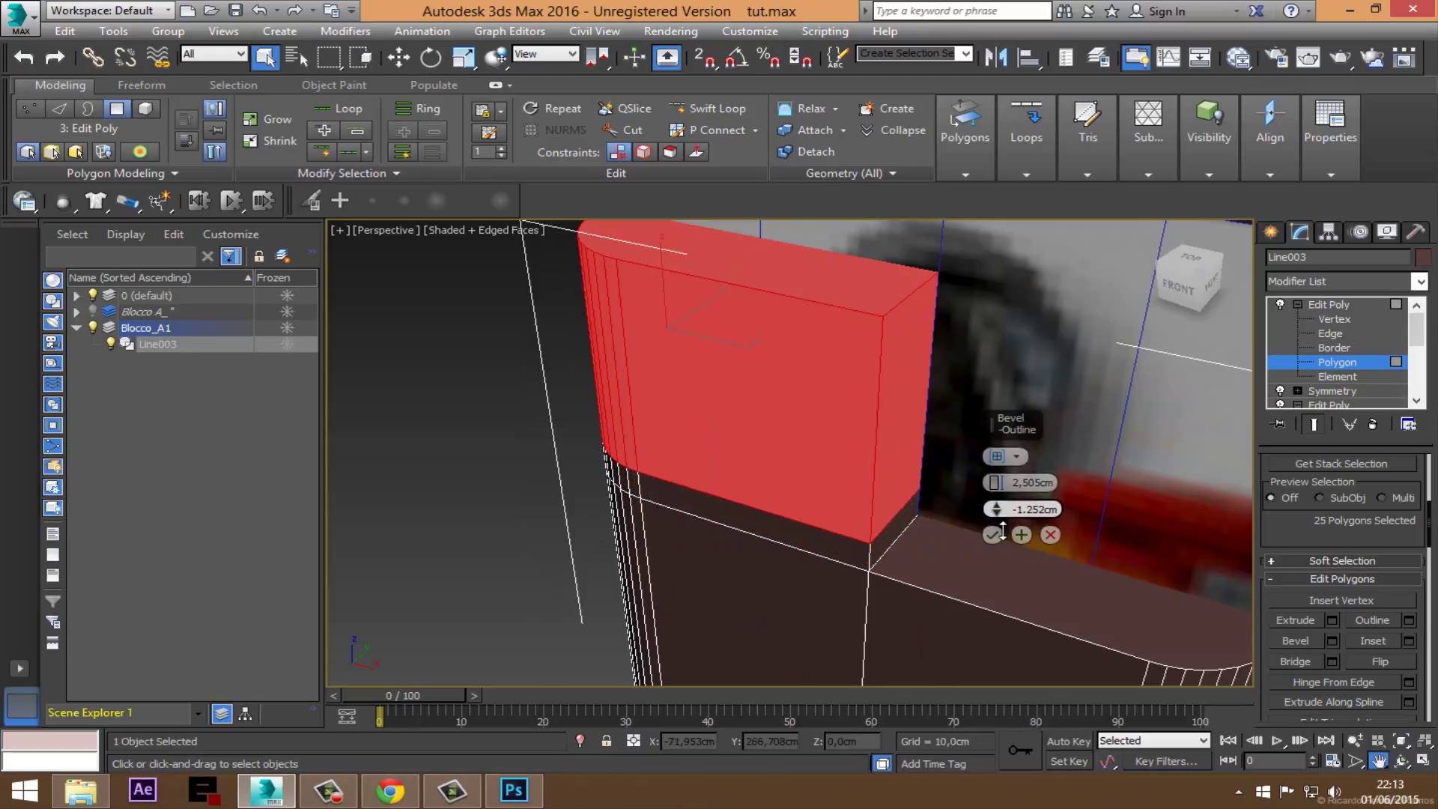
Step: Finish the bevel along Local Normals at -1.431cm height, then hide the 0 (default) layer
left_click(1020, 458)
left_click(1044, 485)
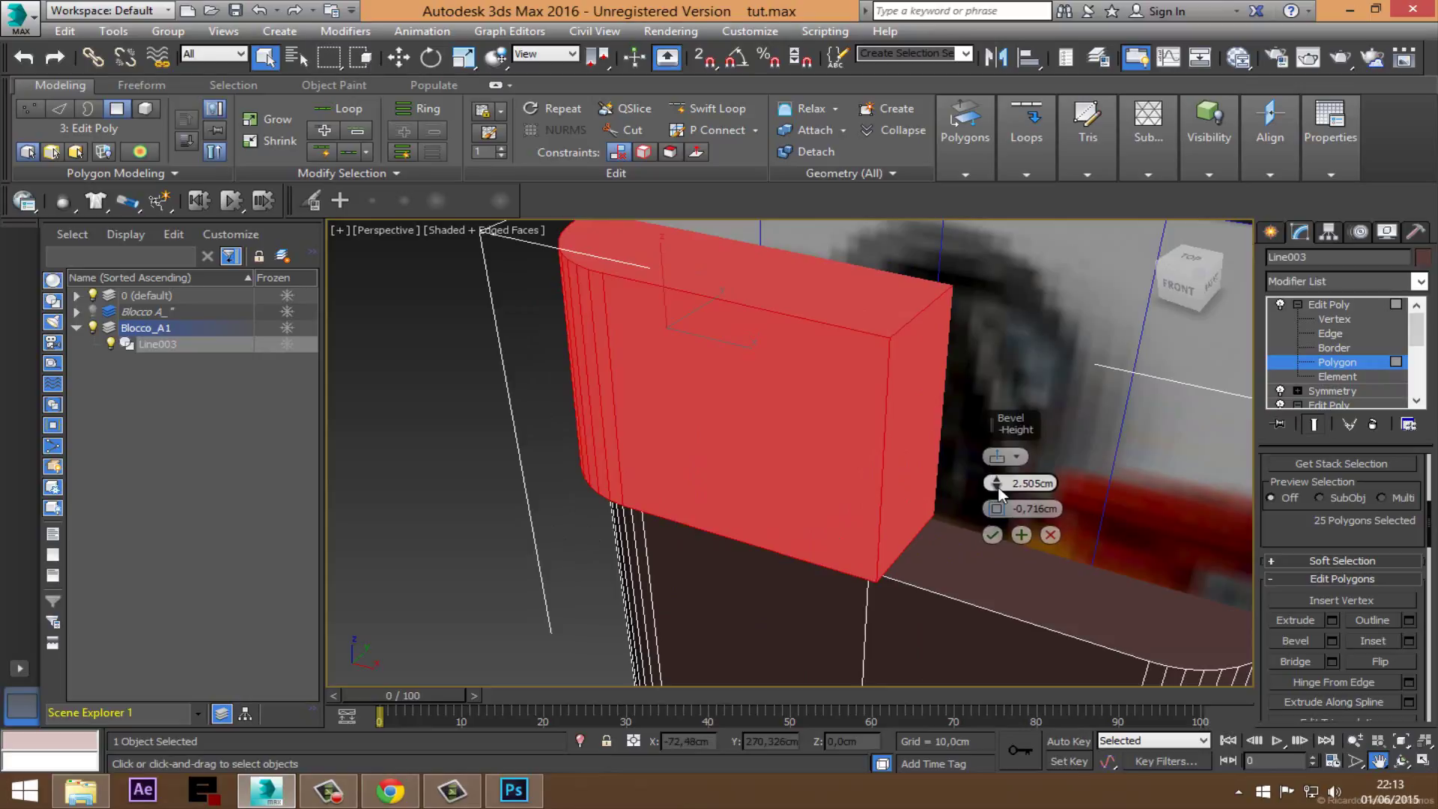
left_click_drag(1001, 491, 1002, 516)
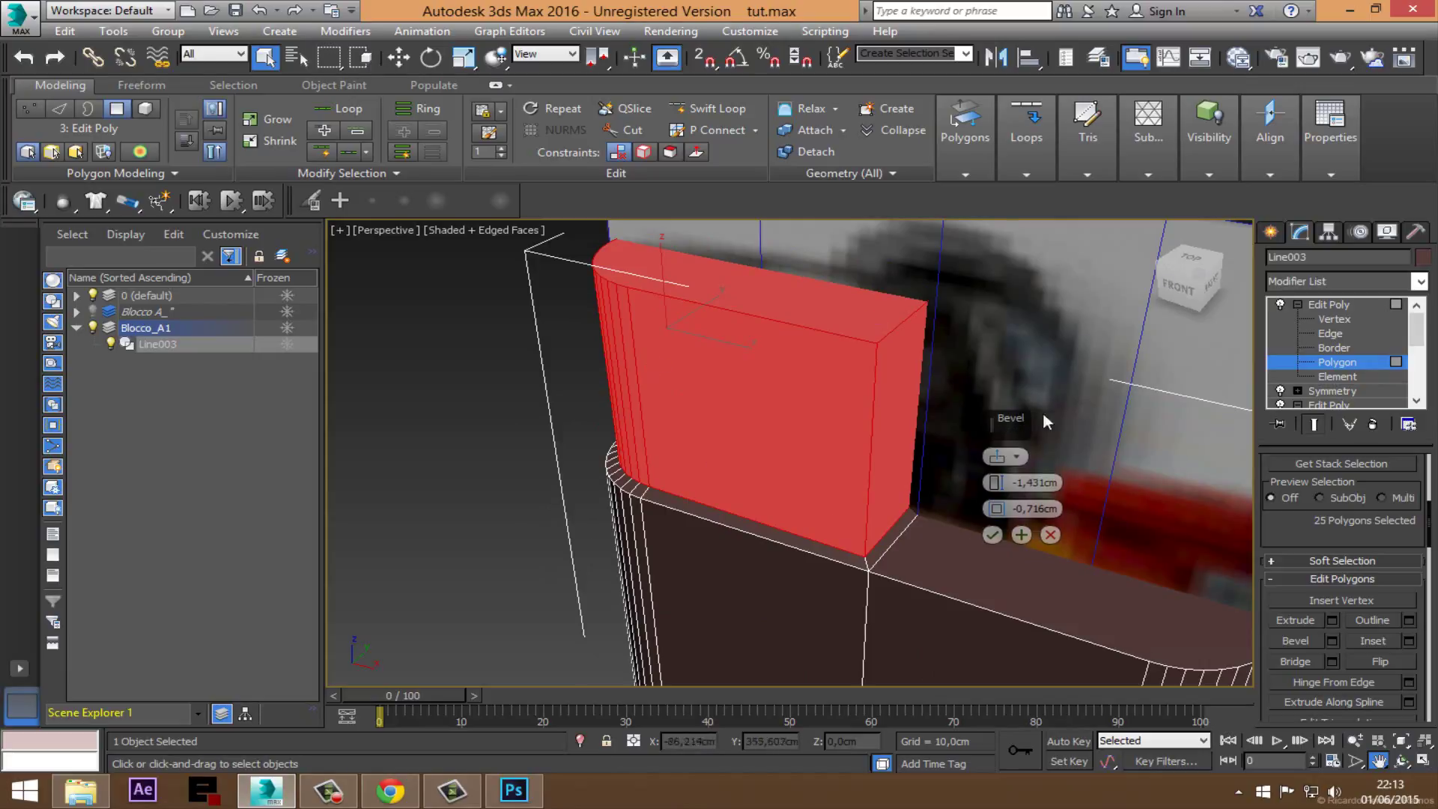
mouse_move(928, 487)
middle_mouse_down()
mouse_move(822, 451)
mouse_move(877, 476)
middle_mouse_up()
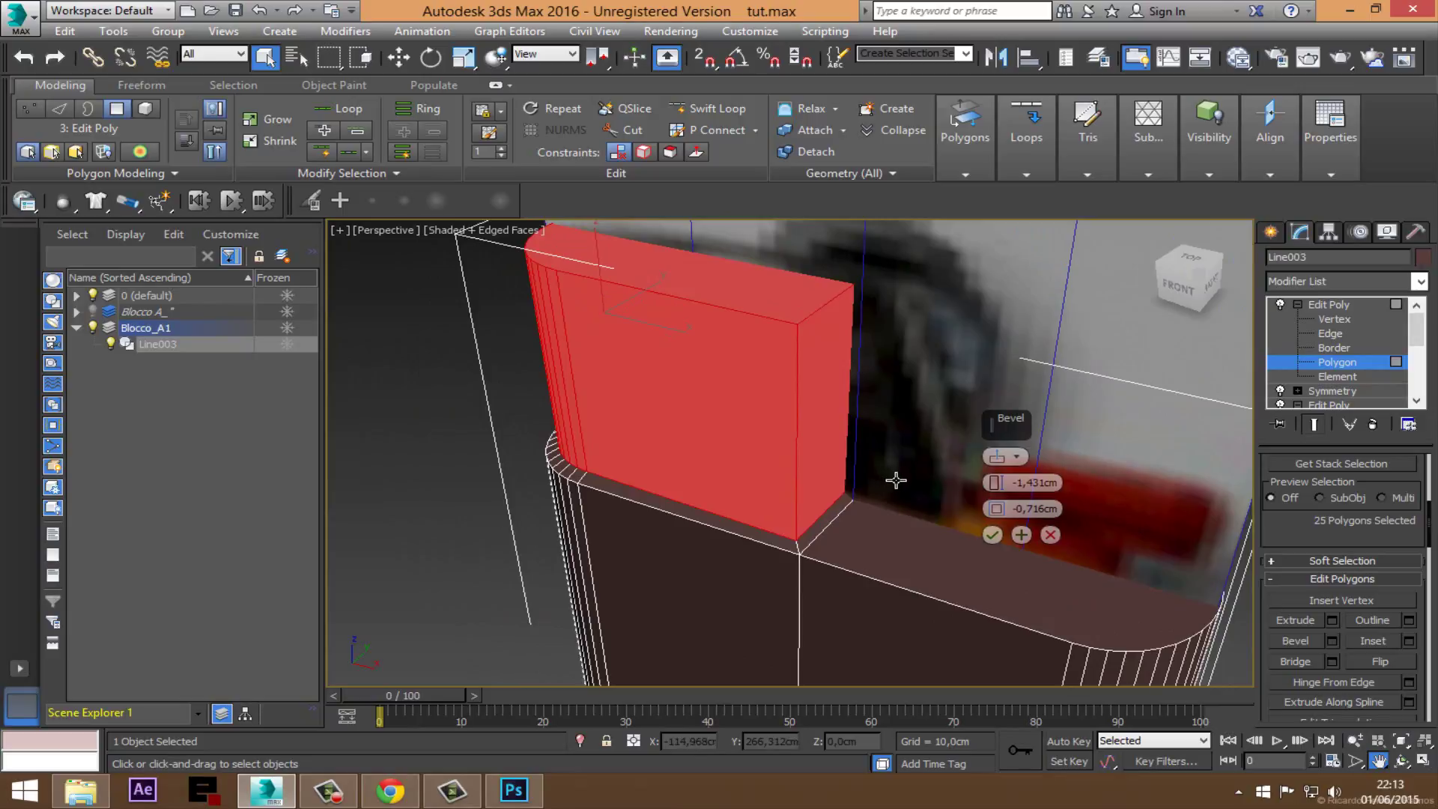
middle_click_drag(799, 414, 831, 435, "alt")
left_click(992, 534)
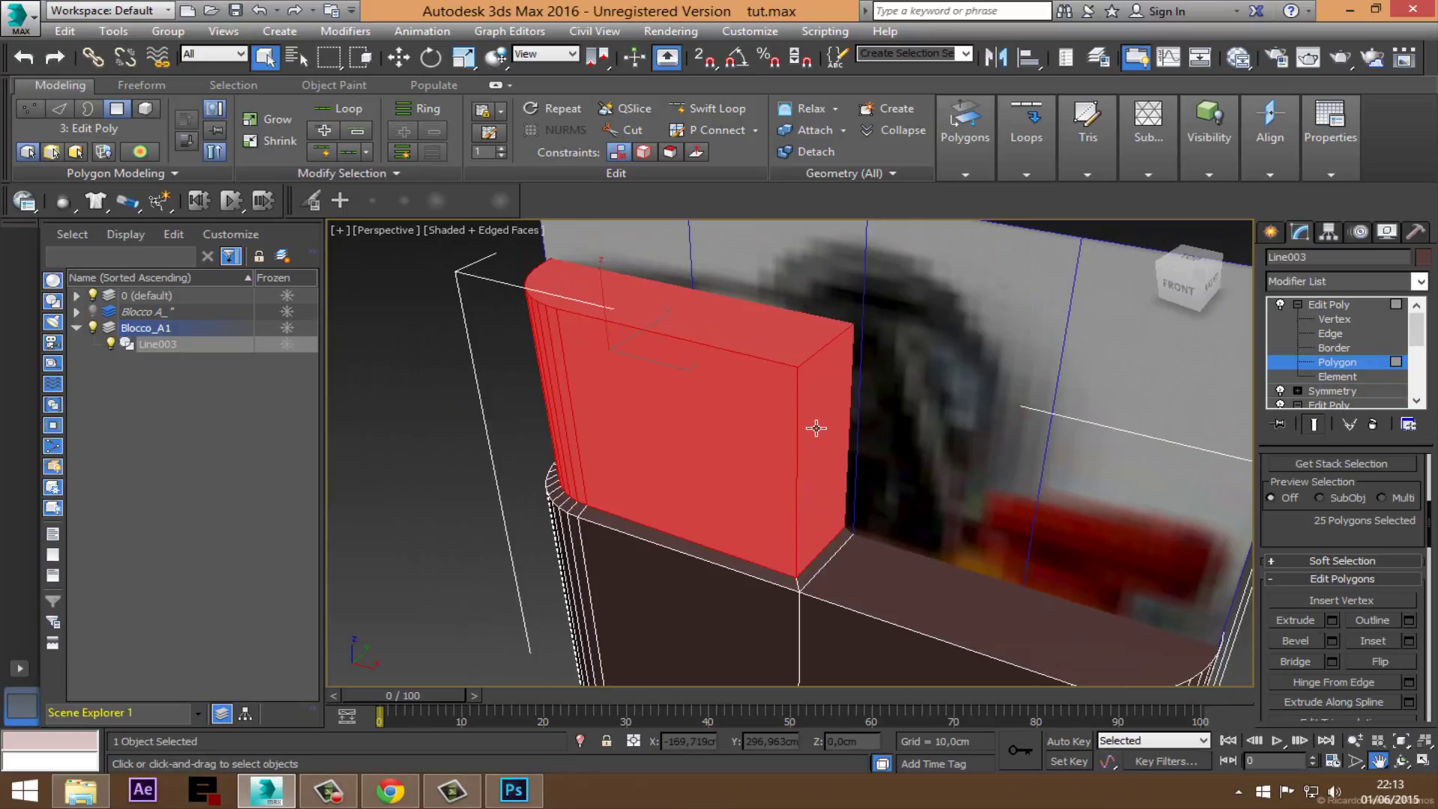
scroll(817, 427, "down", 5)
left_click(94, 295)
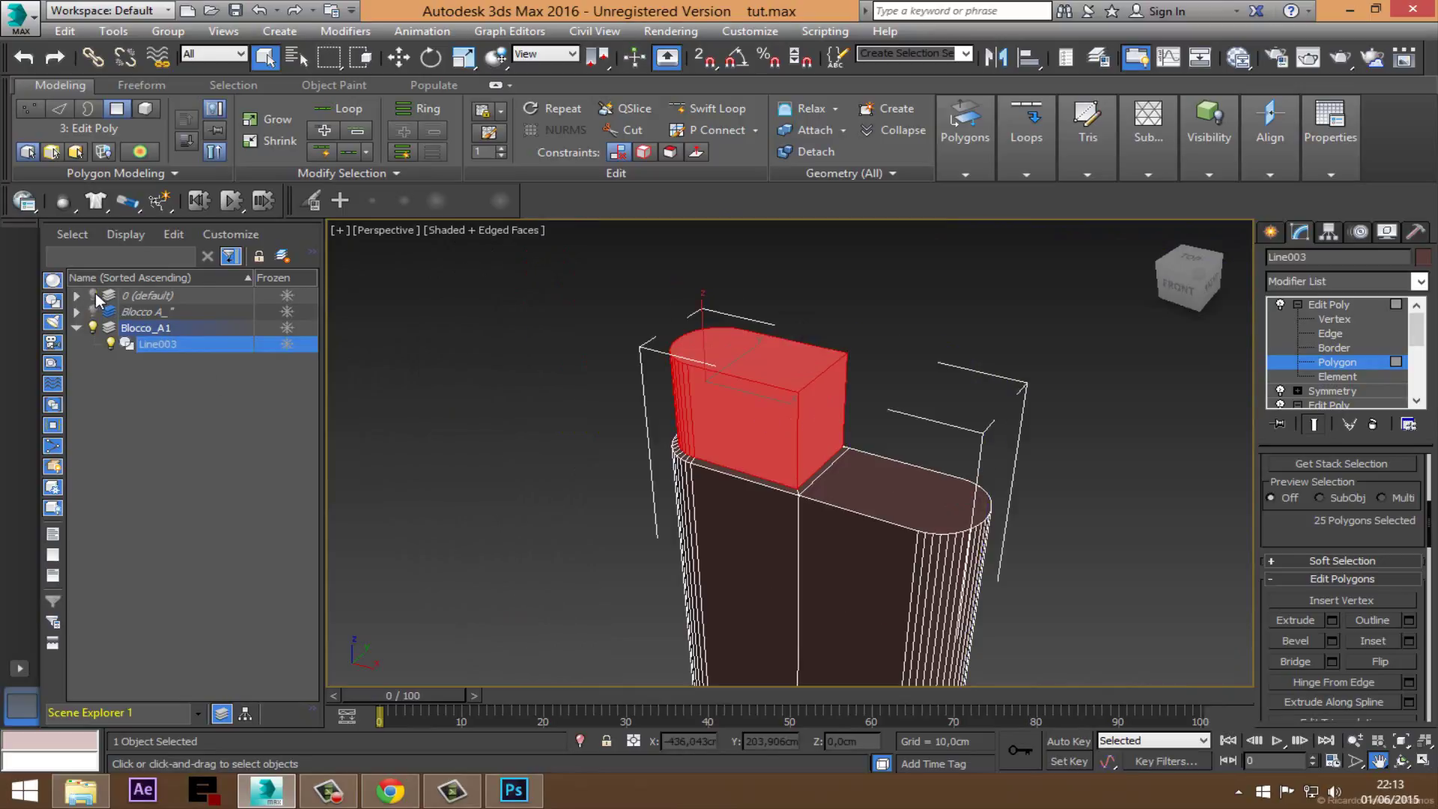
Step: Exit sub-object editing and turn off edged-faces display in the viewport
left_click(1341, 365)
scroll(902, 440, "up", 3)
scroll(978, 369, "down", 4)
scroll(898, 449, "down", 1)
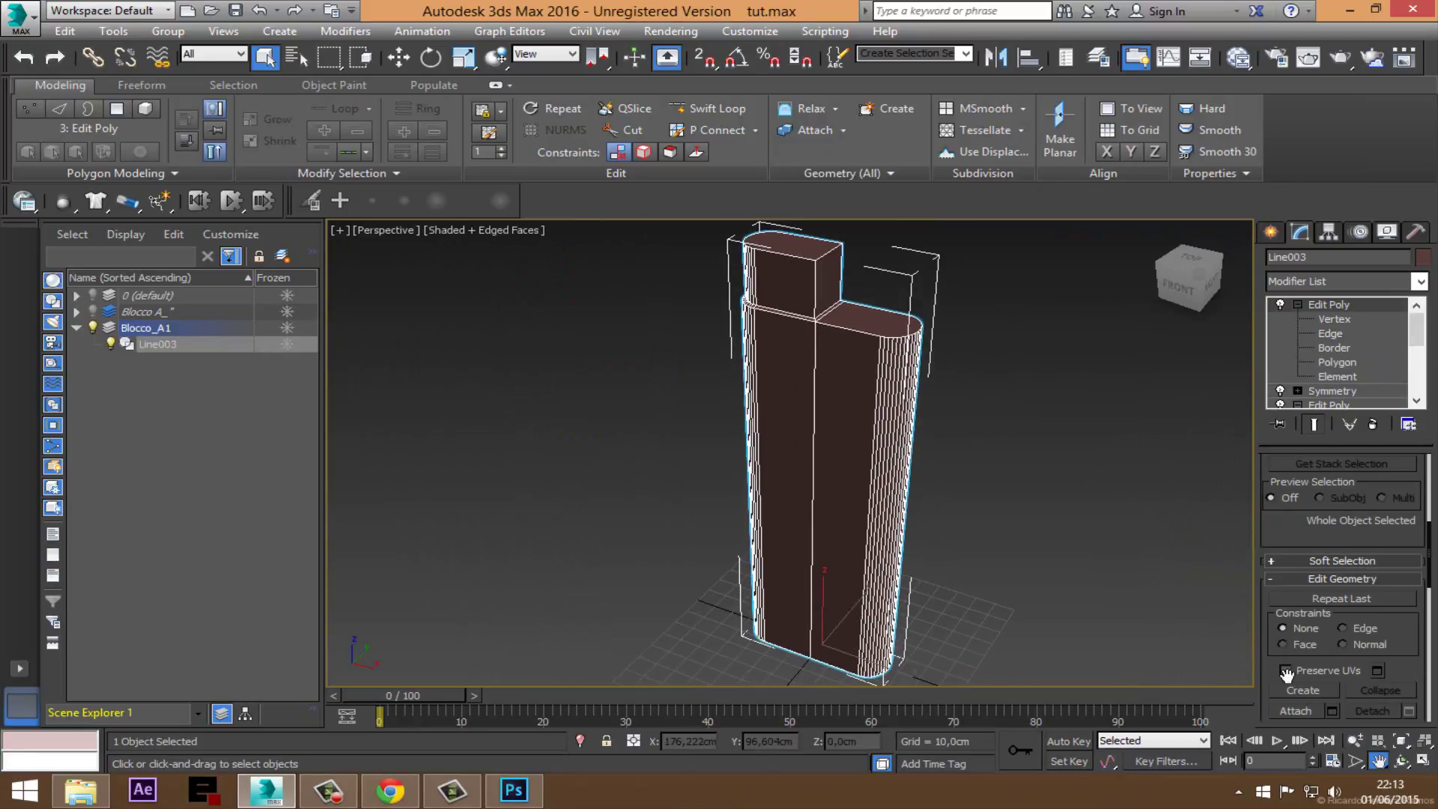
left_click(1394, 761)
left_click_drag(807, 503, 928, 480)
left_click(500, 230)
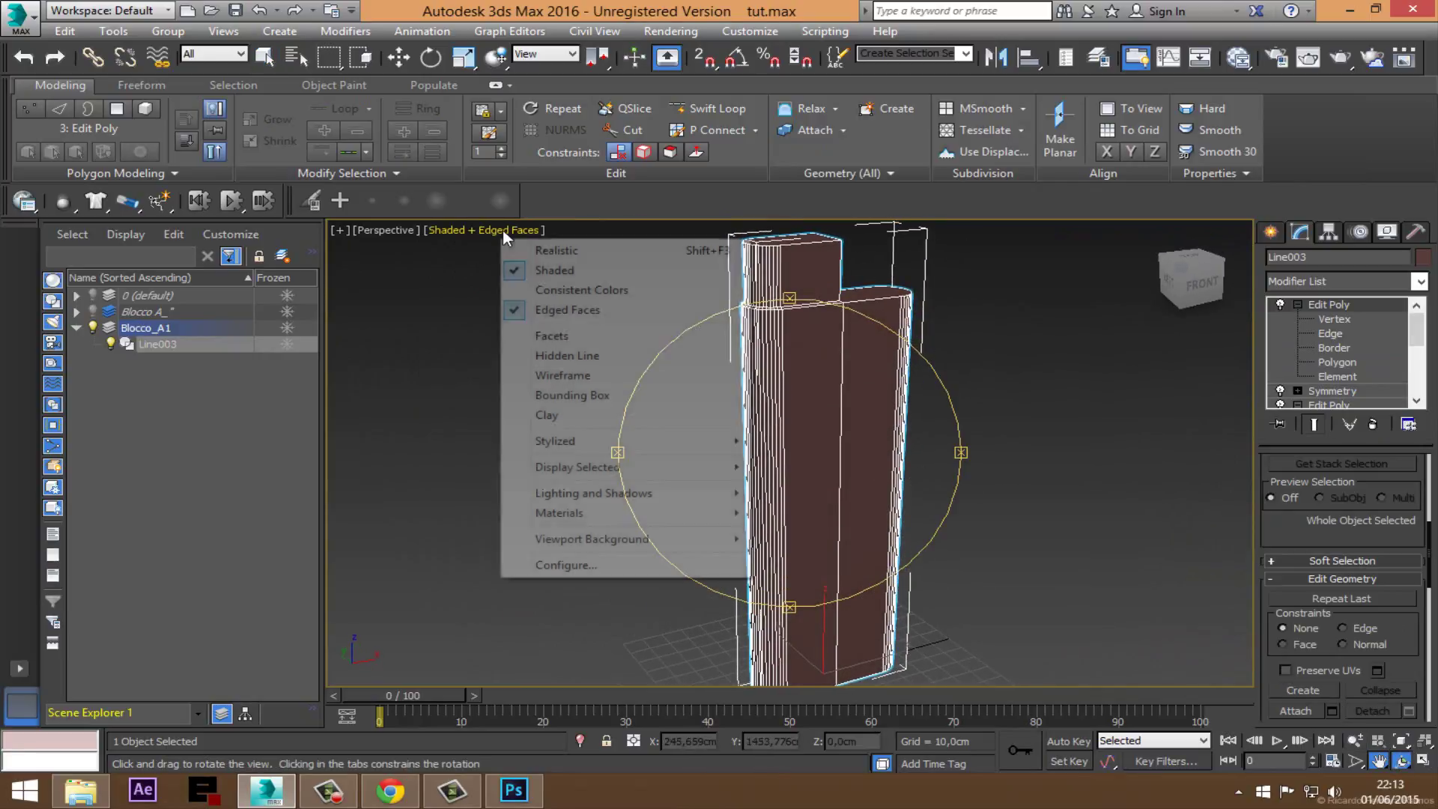
left_click(560, 313)
mouse_move(561, 312)
left_mouse_down()
mouse_move(860, 472)
mouse_move(783, 497)
mouse_move(860, 474)
mouse_move(764, 497)
mouse_move(619, 497)
mouse_move(783, 520)
left_mouse_up()
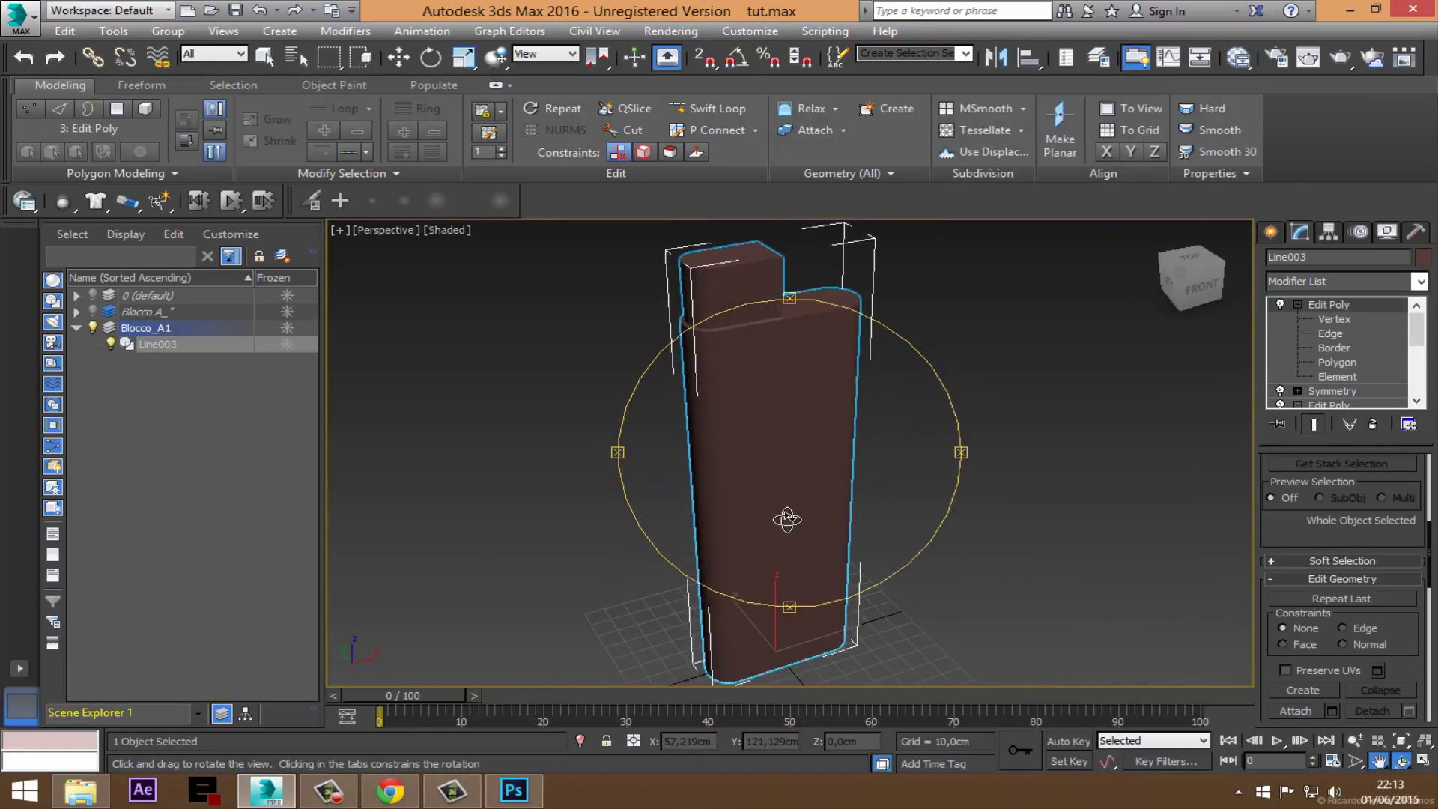
Step: Make Line003 grey, orbit to the front, and unhide the 0 (default) layer
left_click(1421, 258)
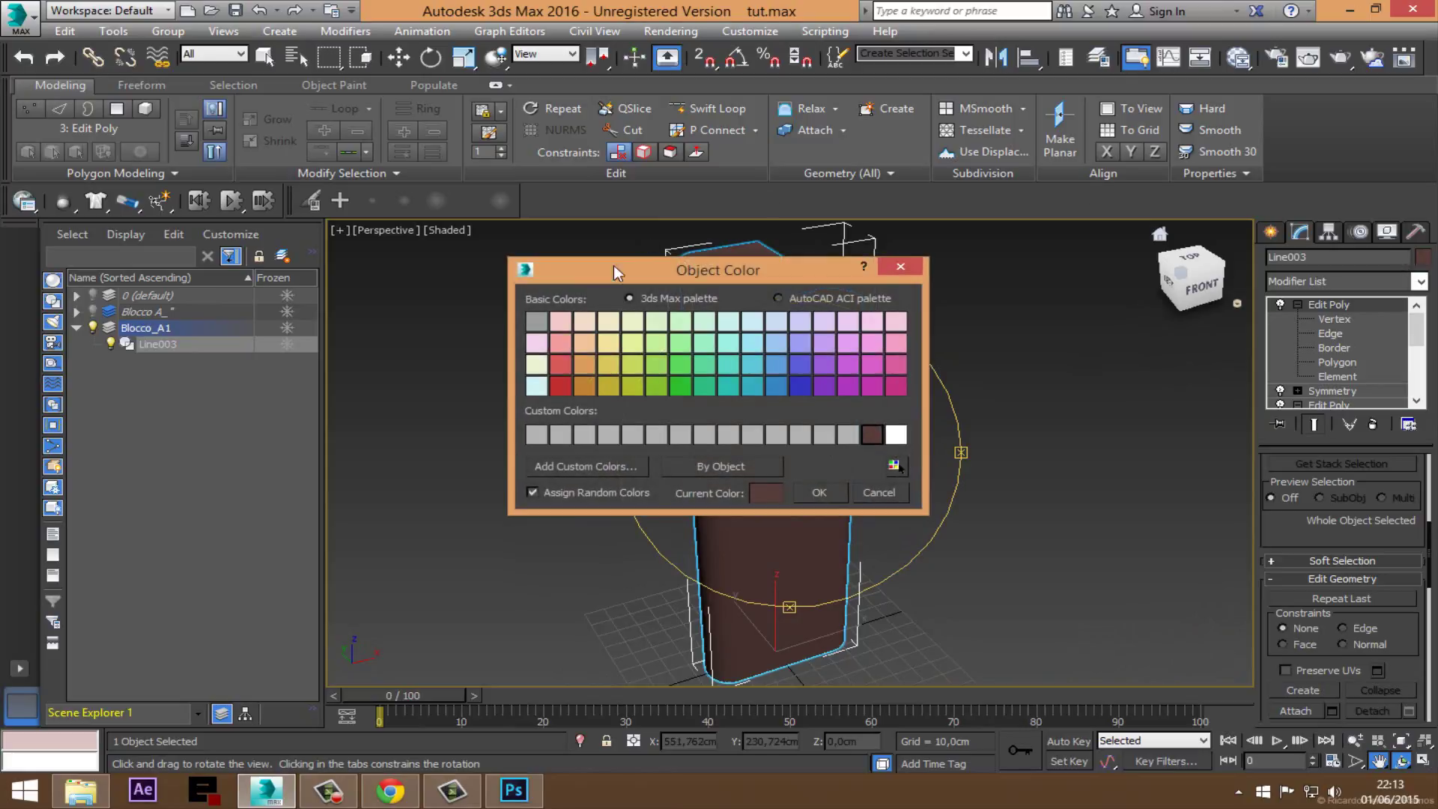
left_click(537, 323)
left_click(819, 492)
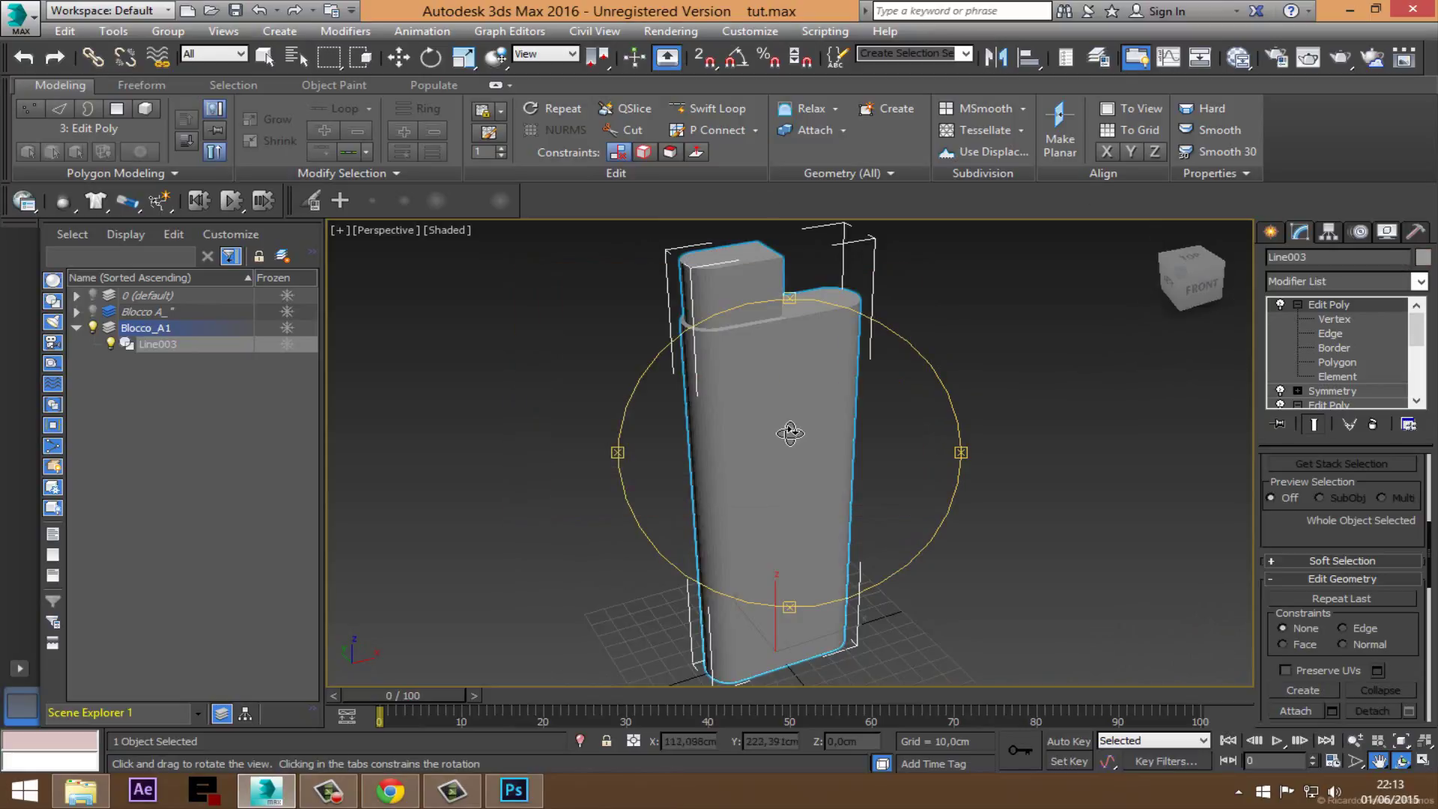
mouse_move(799, 524)
left_mouse_down()
mouse_move(764, 471)
mouse_move(626, 471)
mouse_move(546, 452)
mouse_move(641, 551)
mouse_move(818, 523)
left_mouse_up()
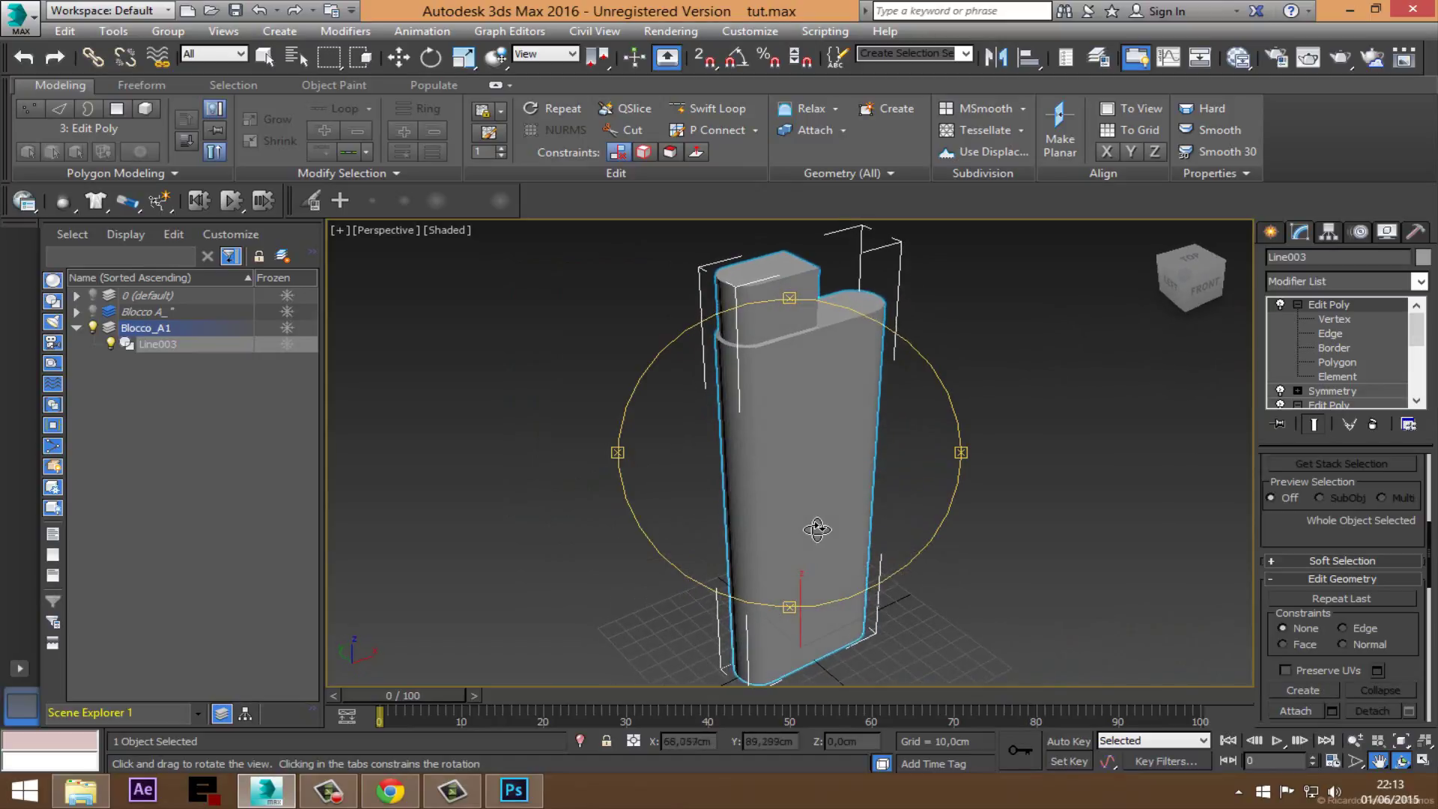
mouse_move(839, 469)
left_mouse_down()
mouse_move(724, 416)
mouse_move(767, 420)
left_mouse_up()
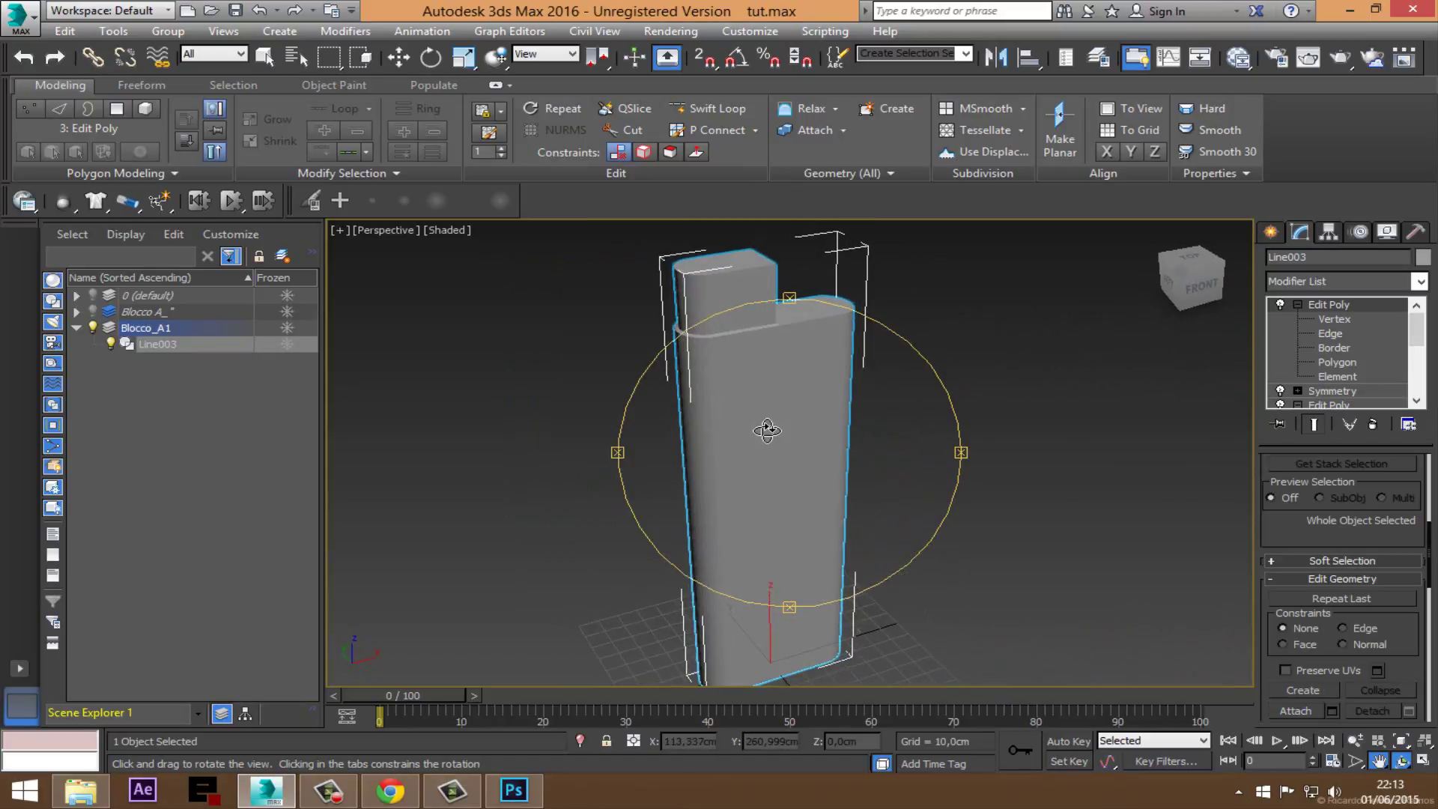
left_click(93, 295)
Step: Move Plane001 onto a new layer named Plane and toggle its visibility to check
right_click(822, 247)
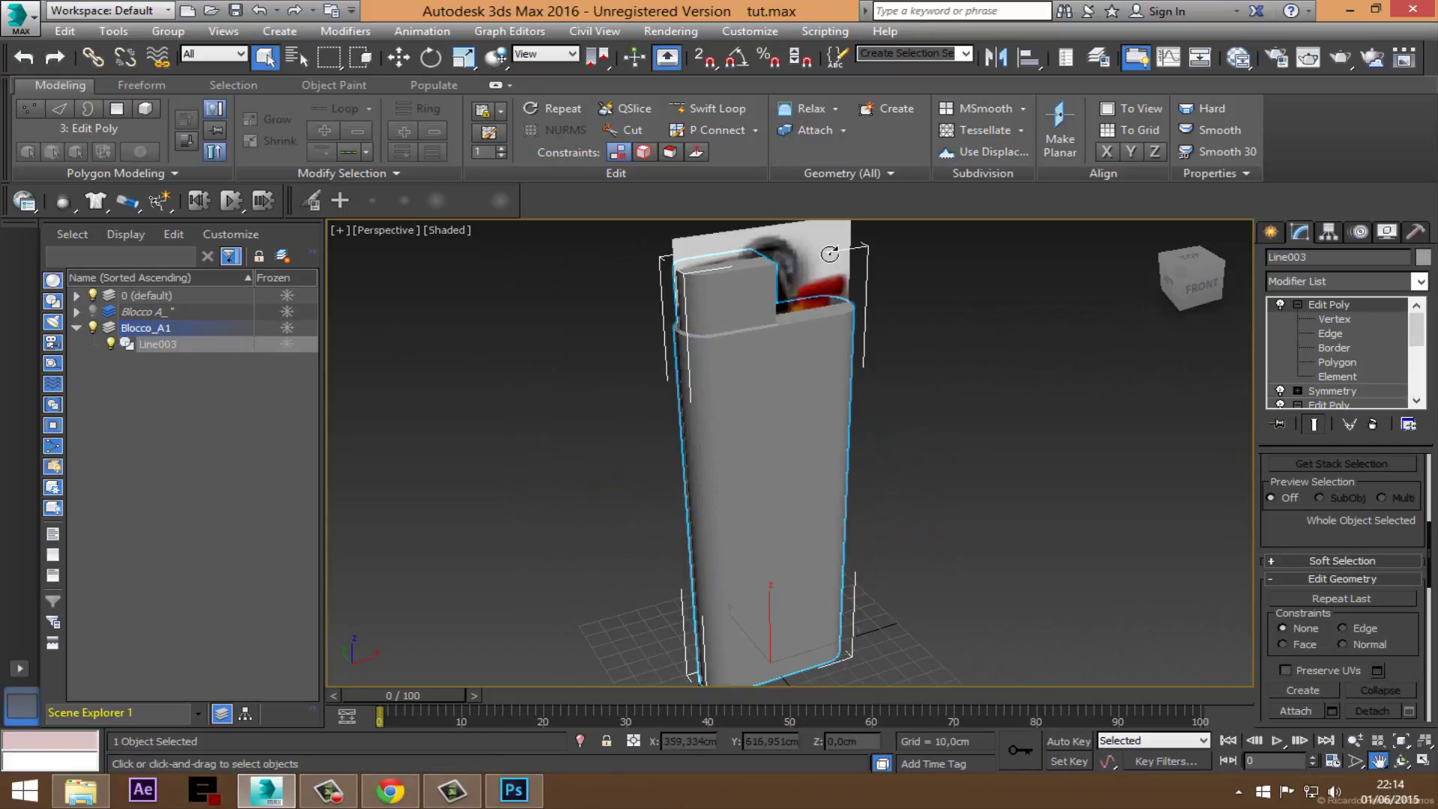
left_click(822, 247)
left_click(282, 256)
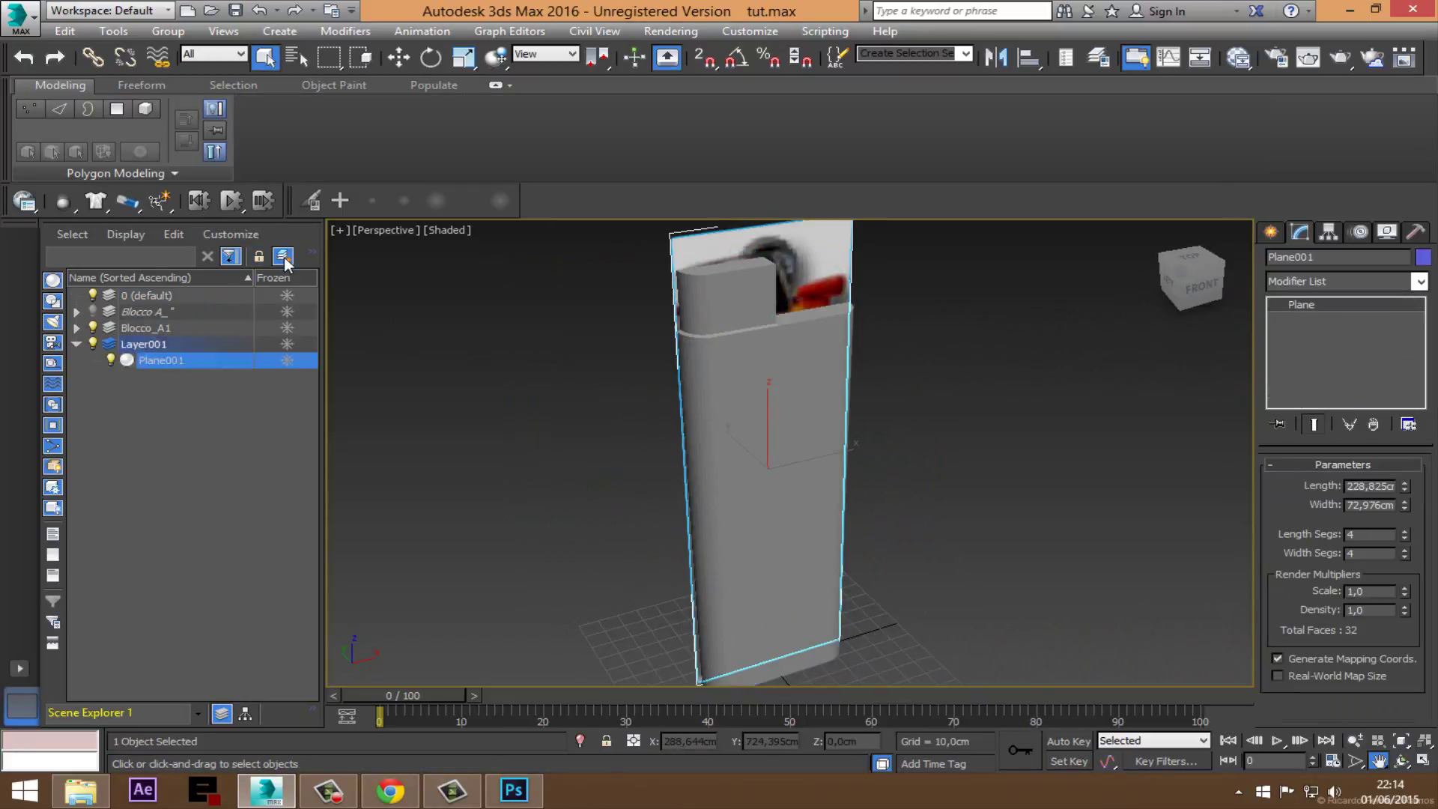
type("Plane")
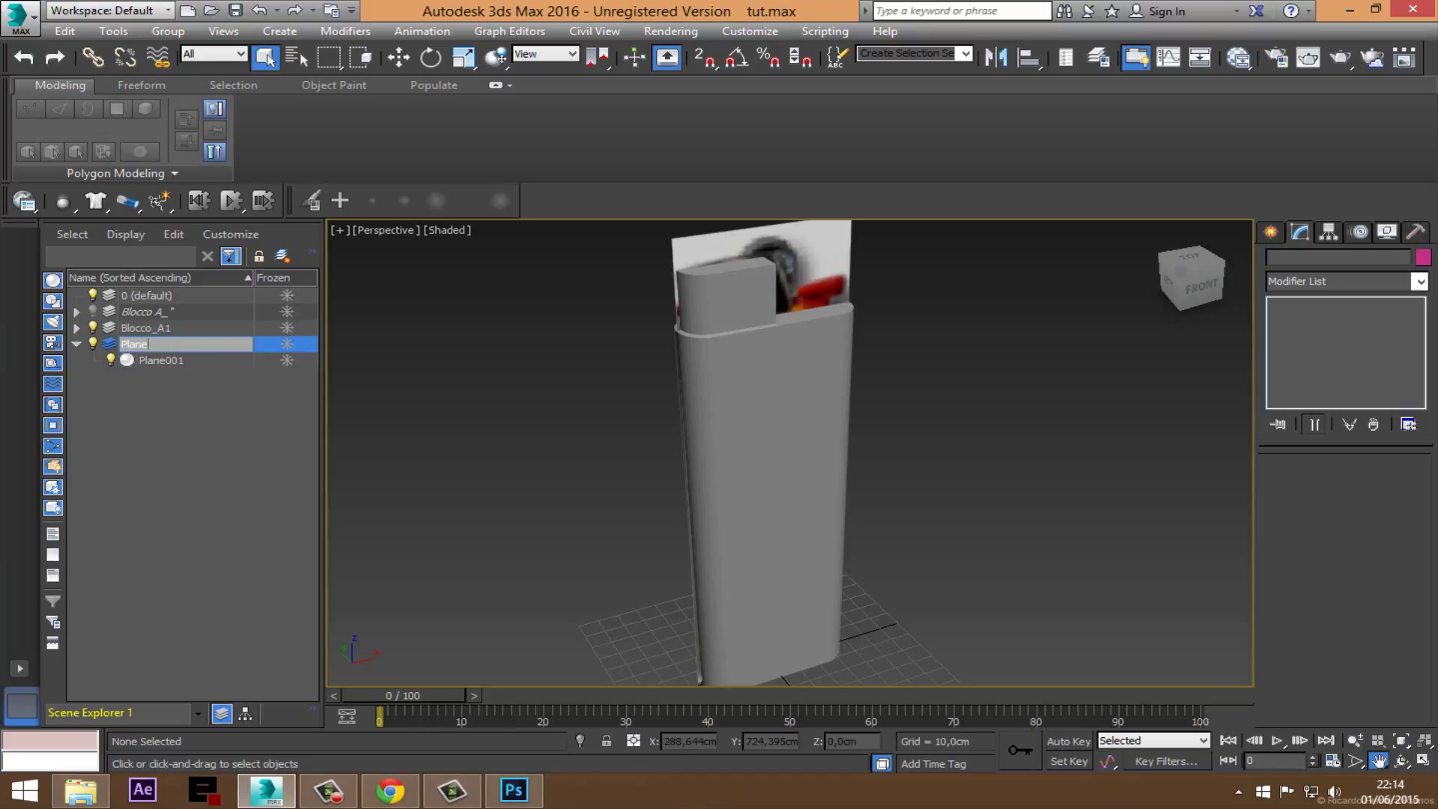
key("Return")
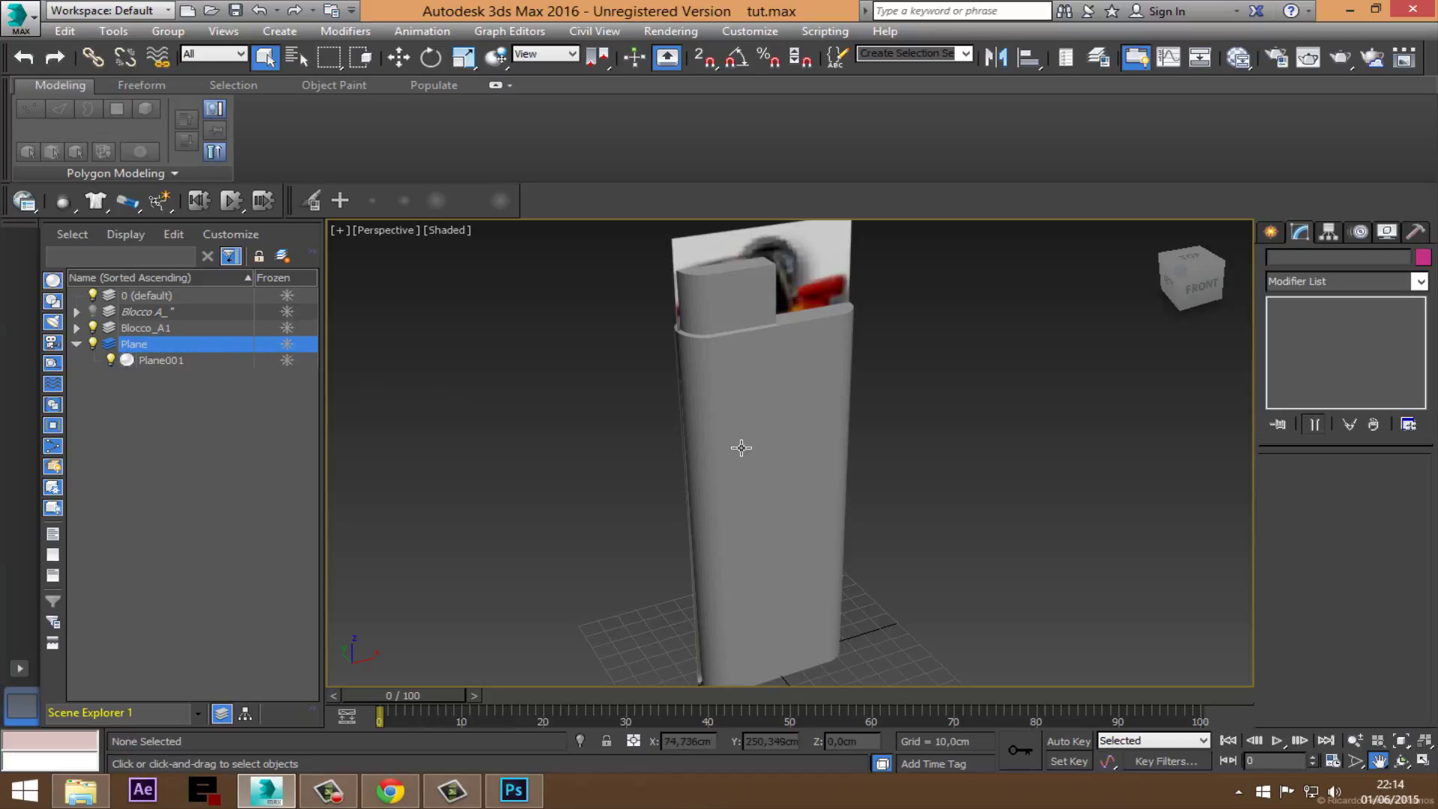
middle_click_drag(785, 457, 779, 449, "alt")
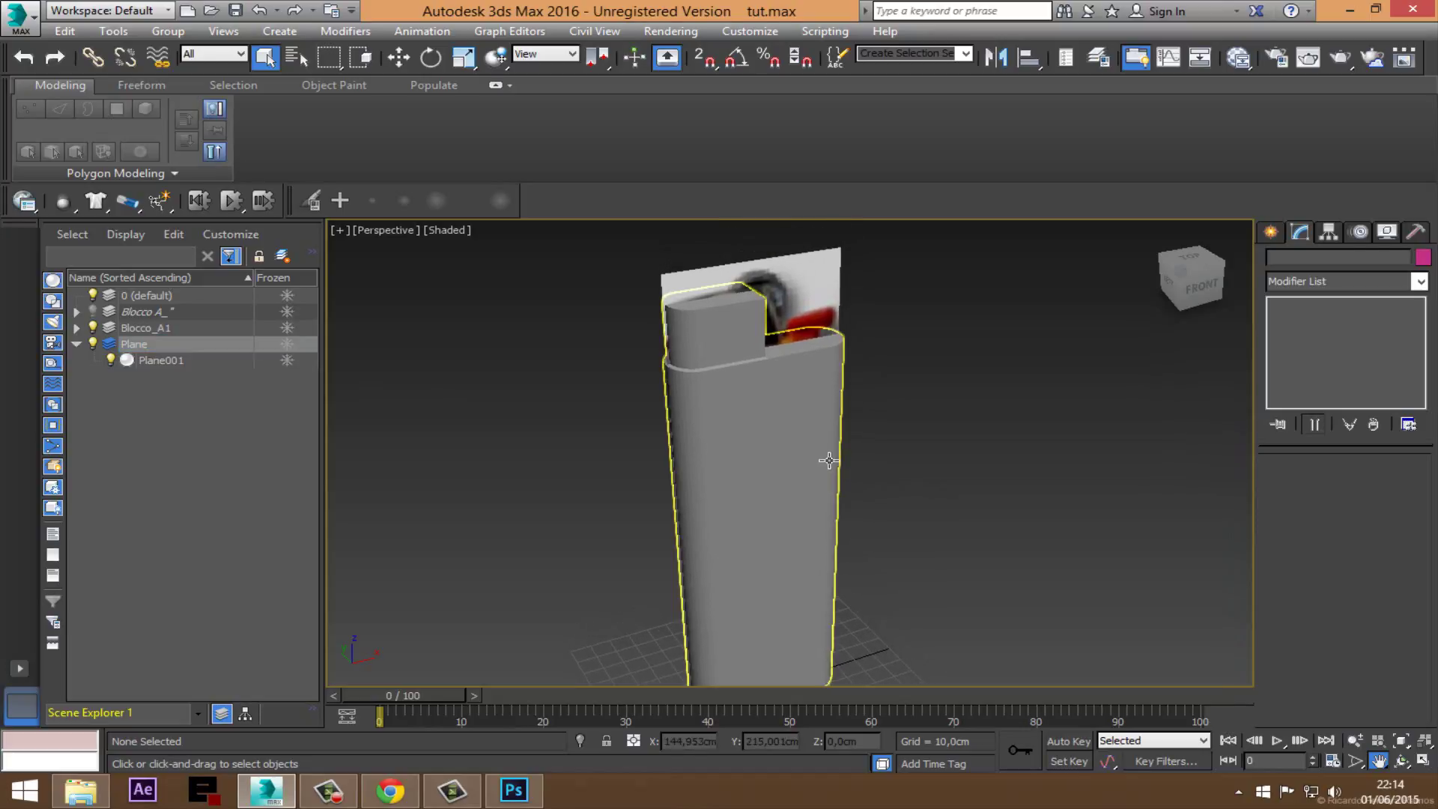
left_click(94, 344)
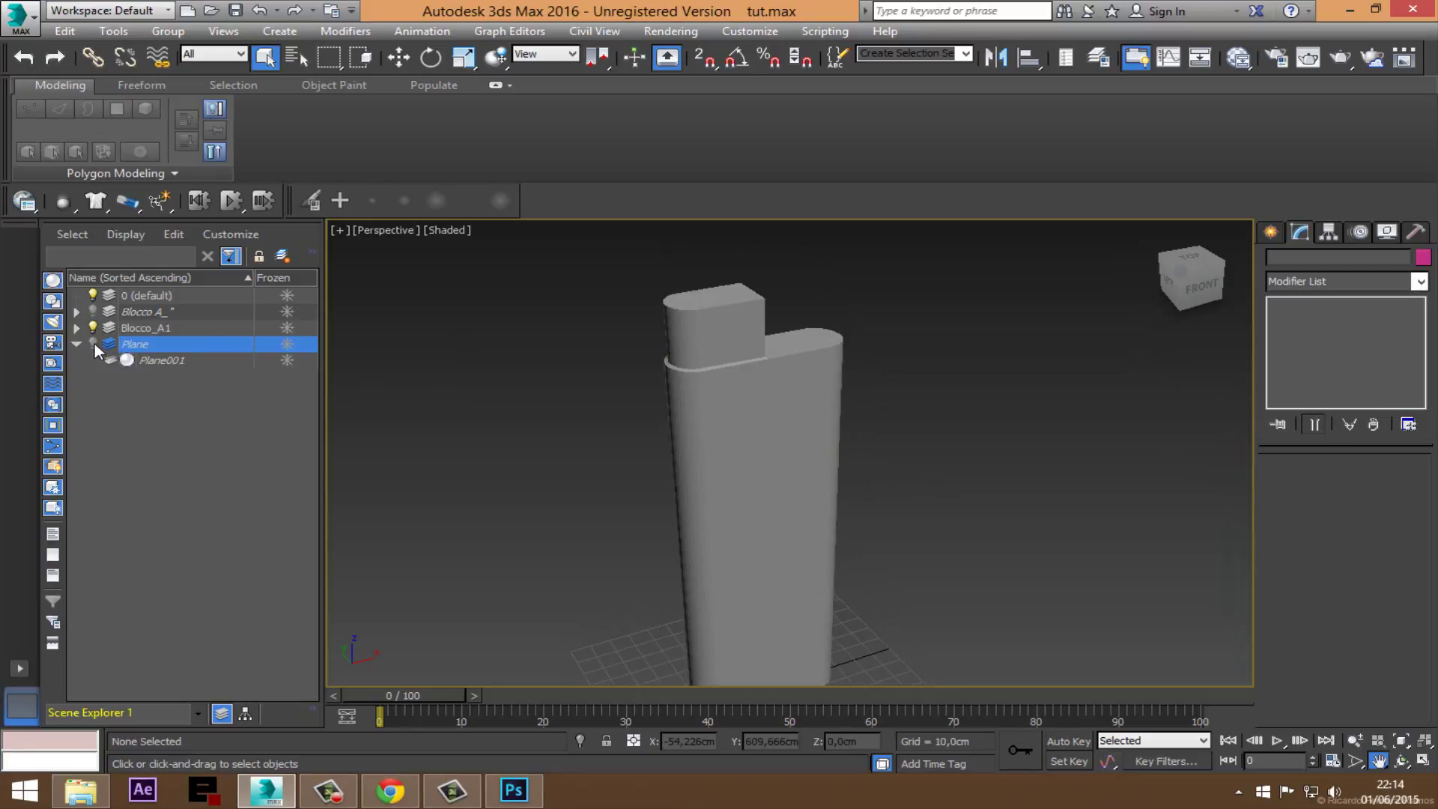
left_click(94, 343)
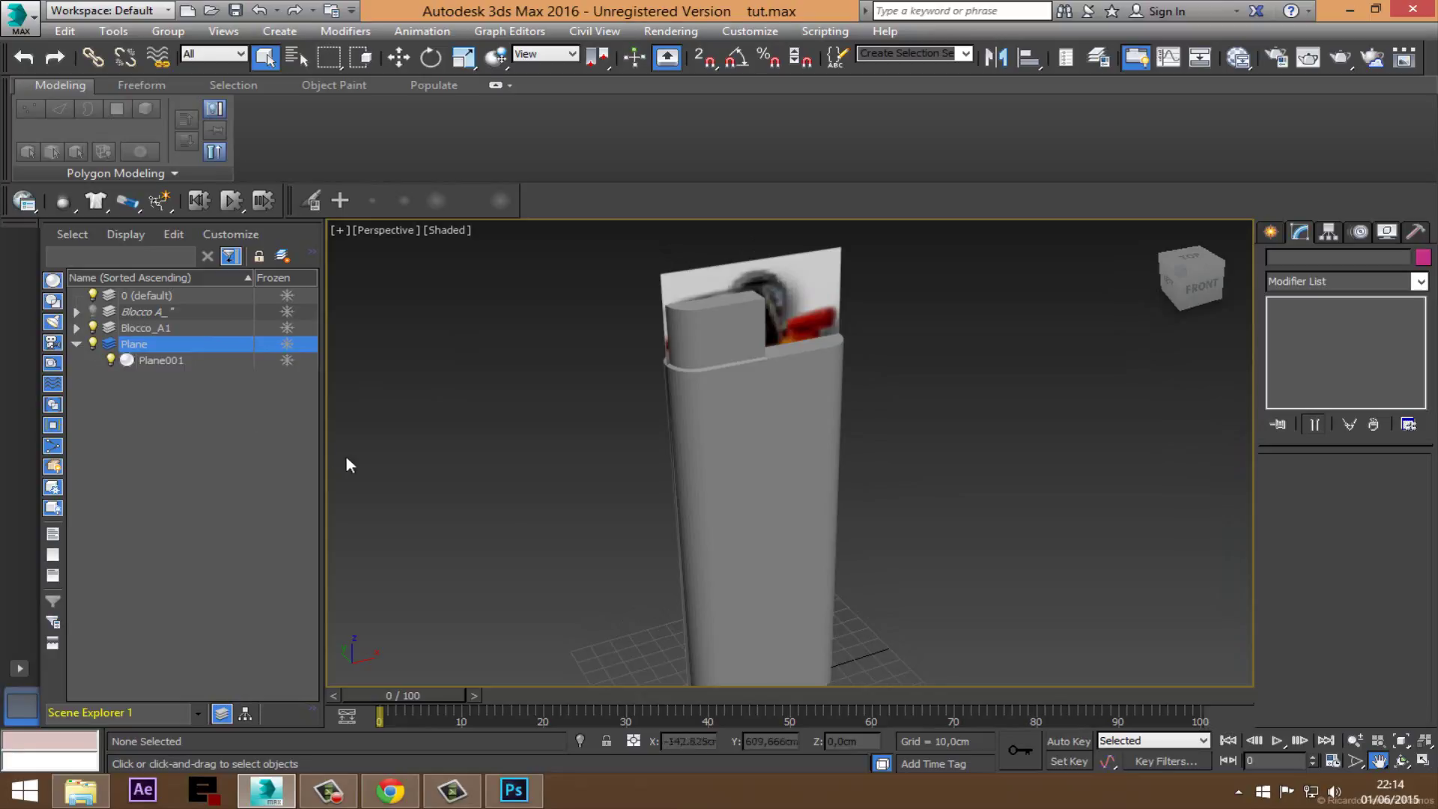
middle_click_drag(895, 573, 891, 551)
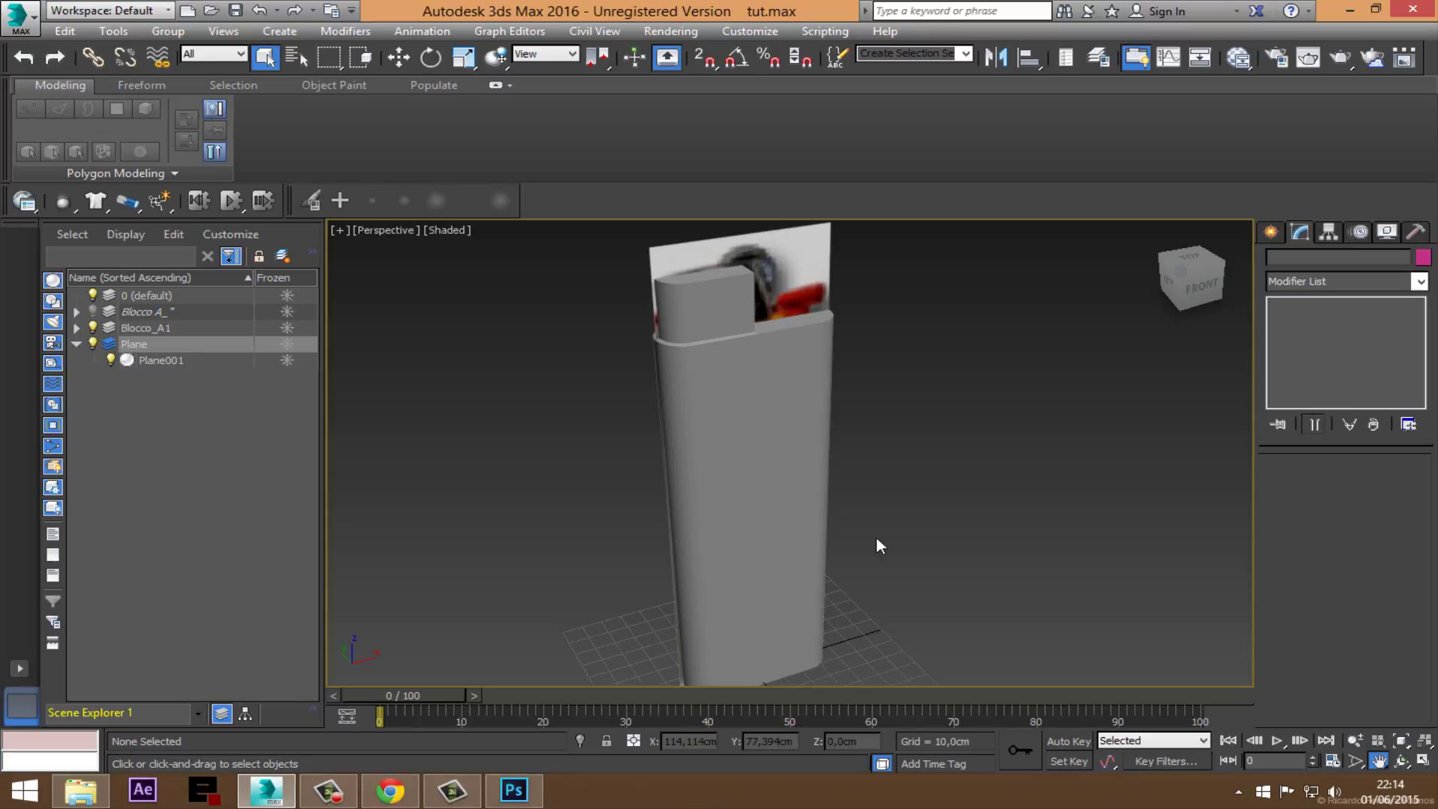
middle_click_drag(716, 286, 734, 358)
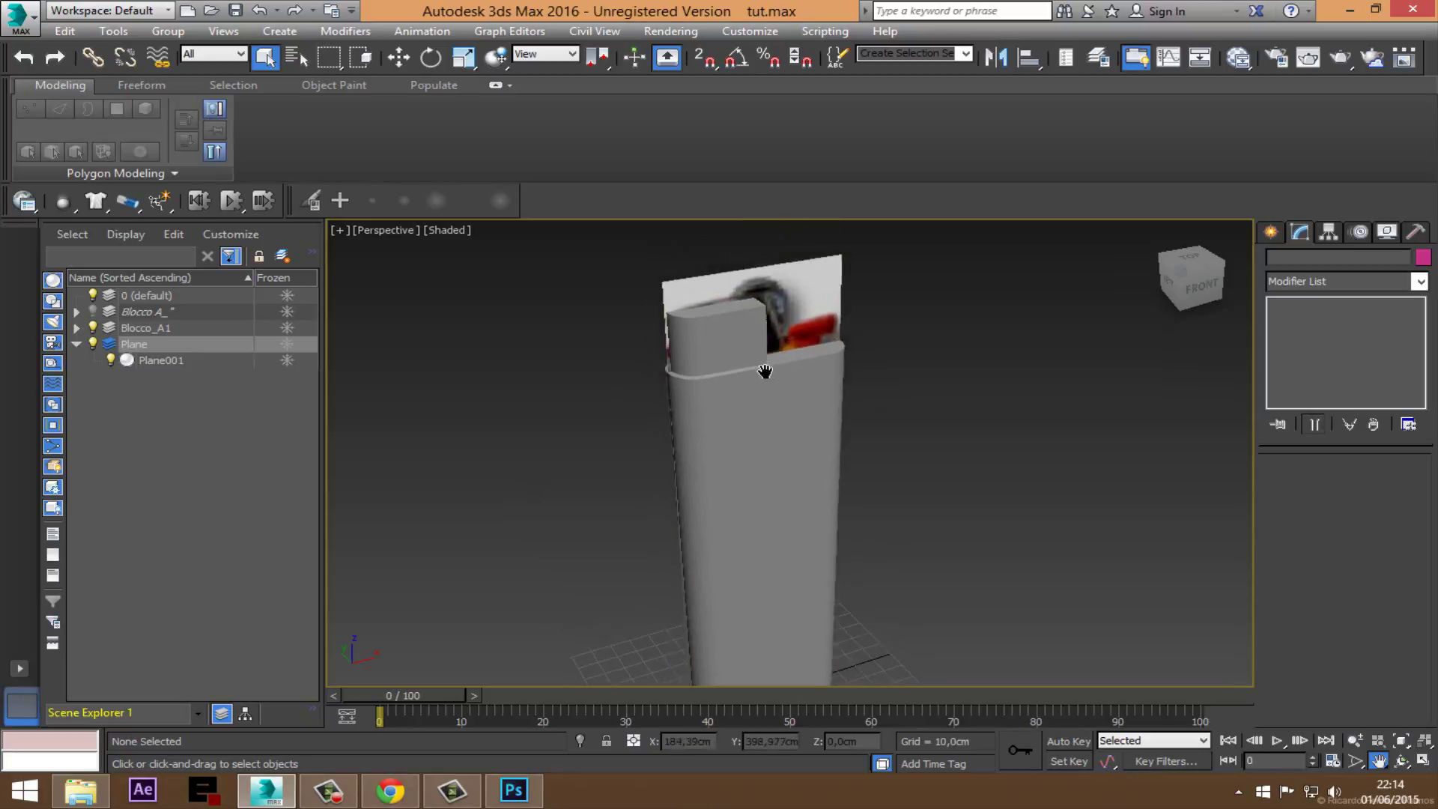
scroll(734, 358, "up", 1)
scroll(735, 358, "up", 3)
scroll(938, 379, "down", 4)
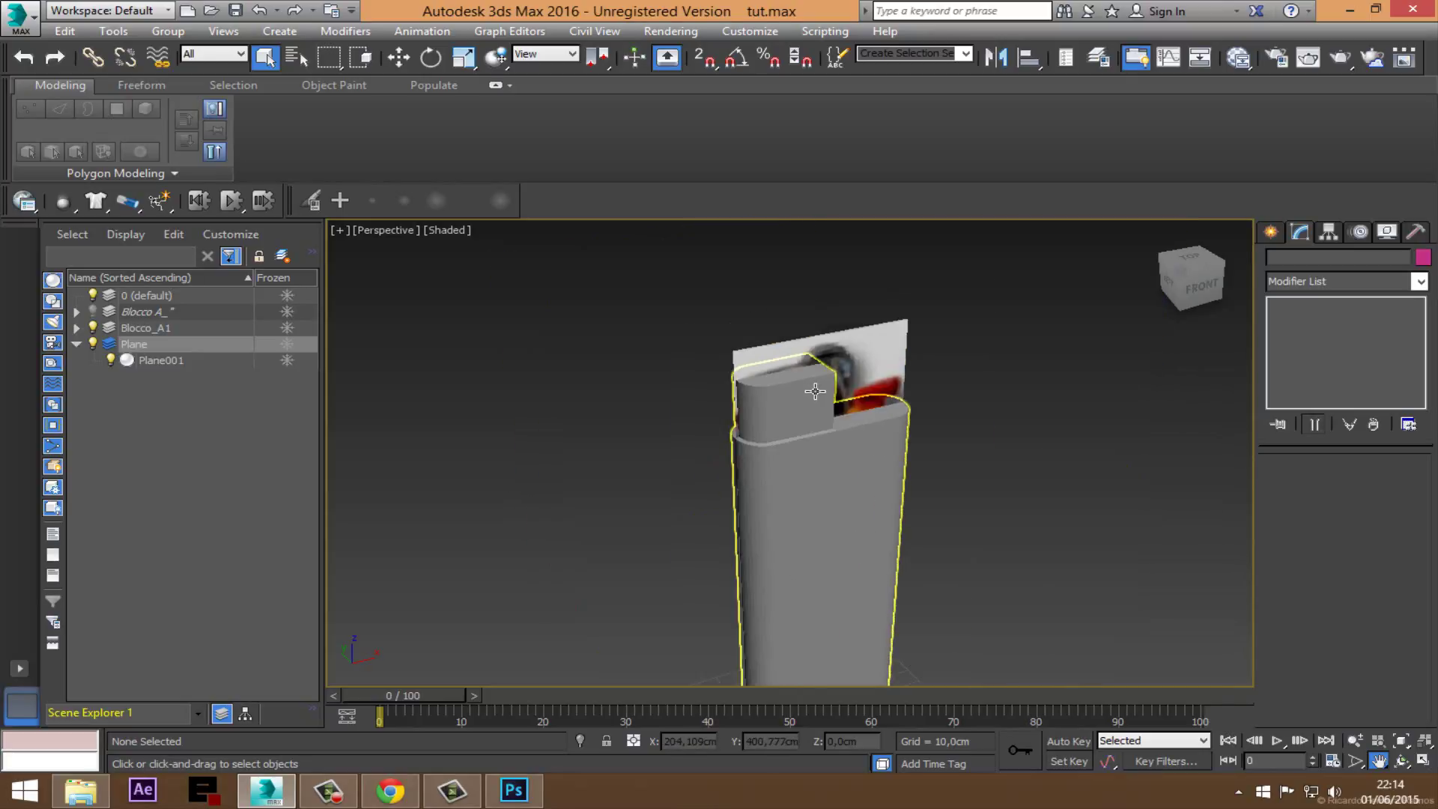
scroll(862, 492, "down", 3)
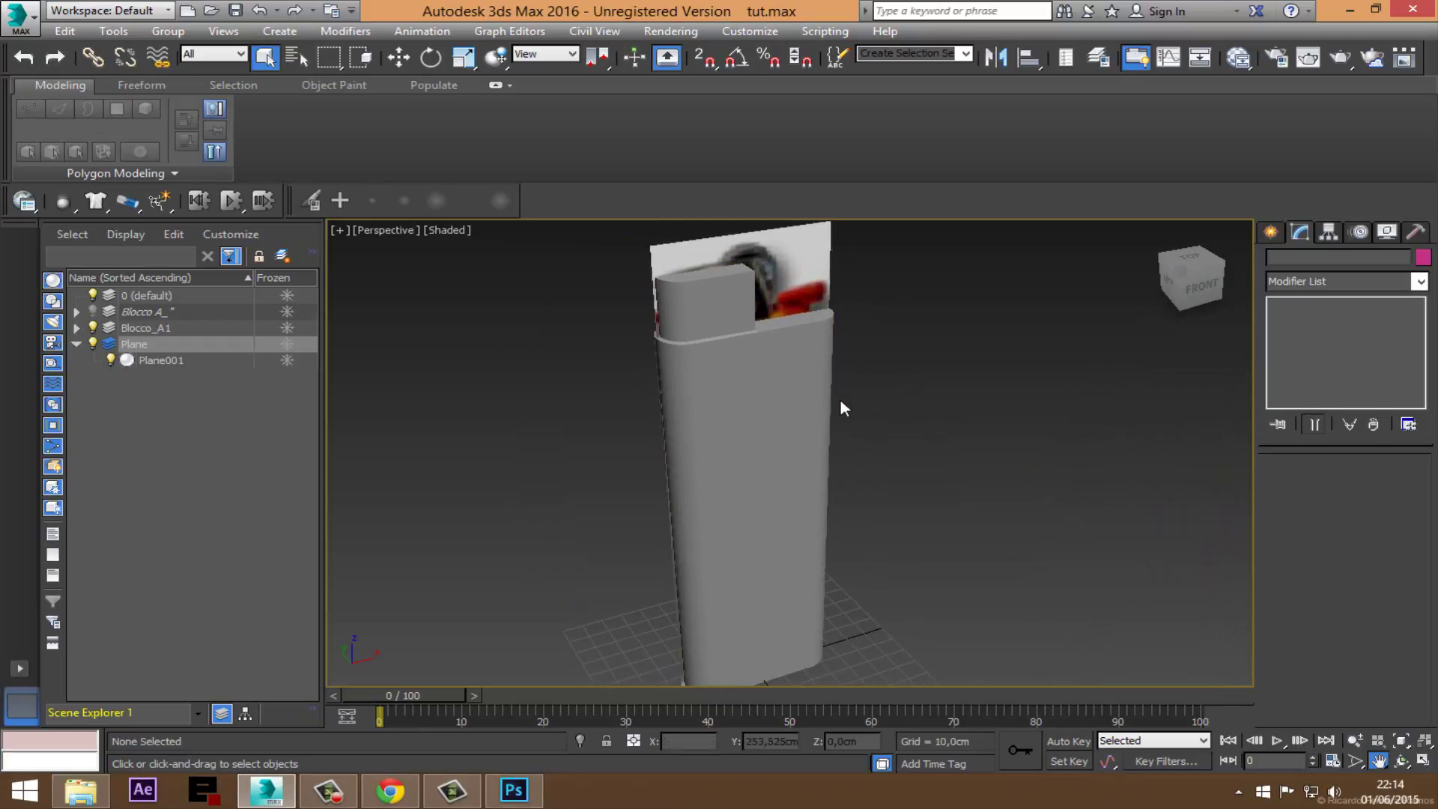
scroll(847, 405, "down", 1)
scroll(841, 386, "up", 2)
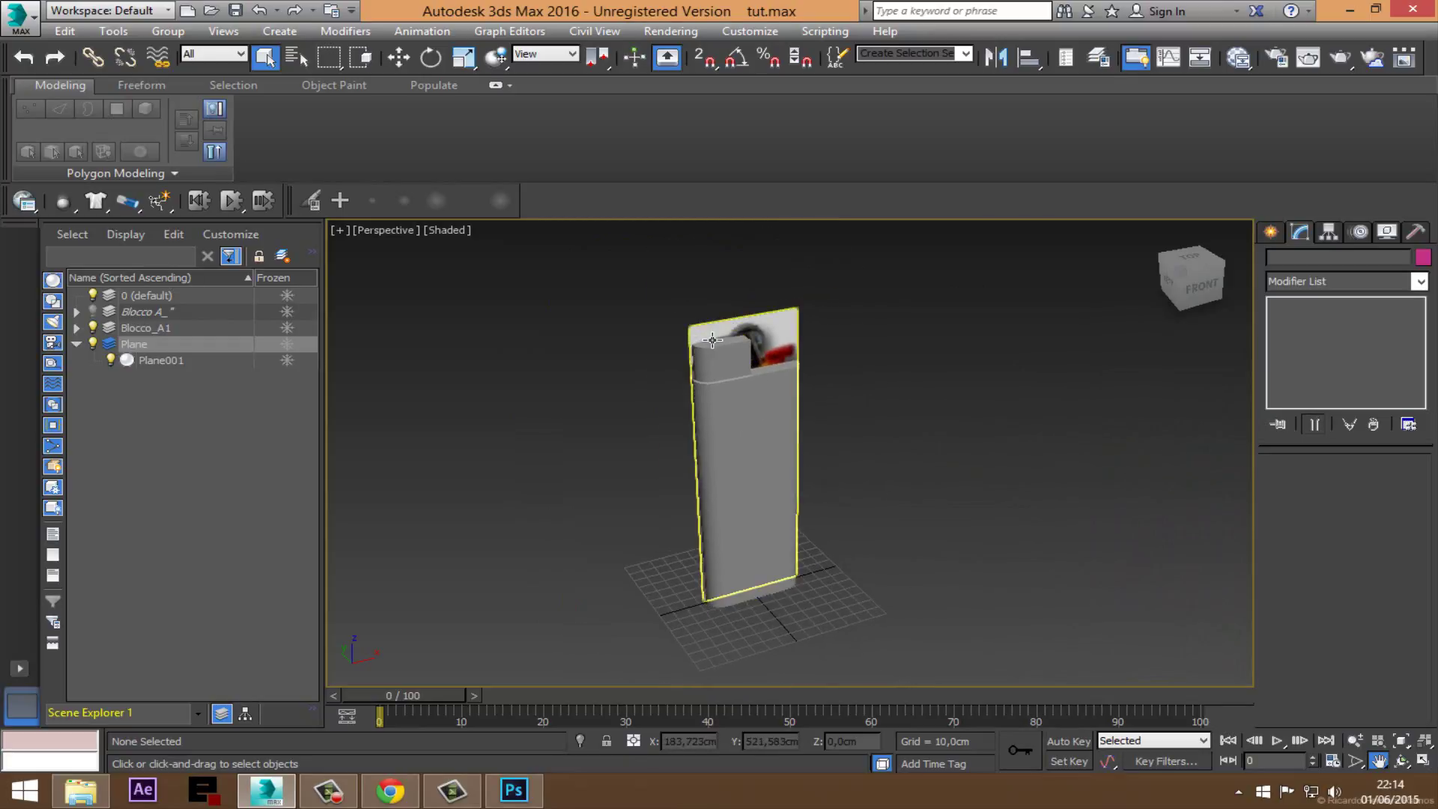
scroll(712, 338, "up", 2)
scroll(712, 338, "up", 2)
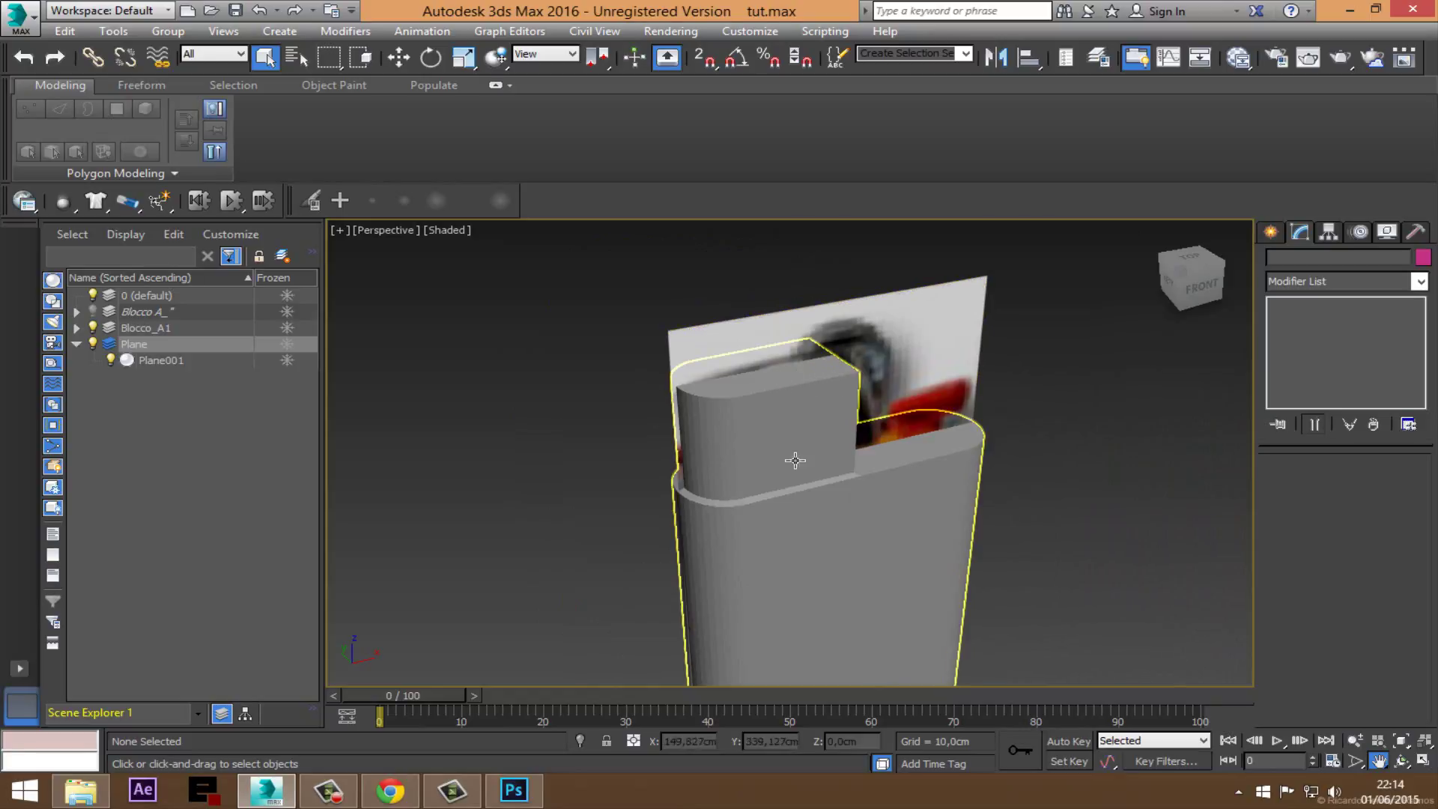
left_click(1401, 760)
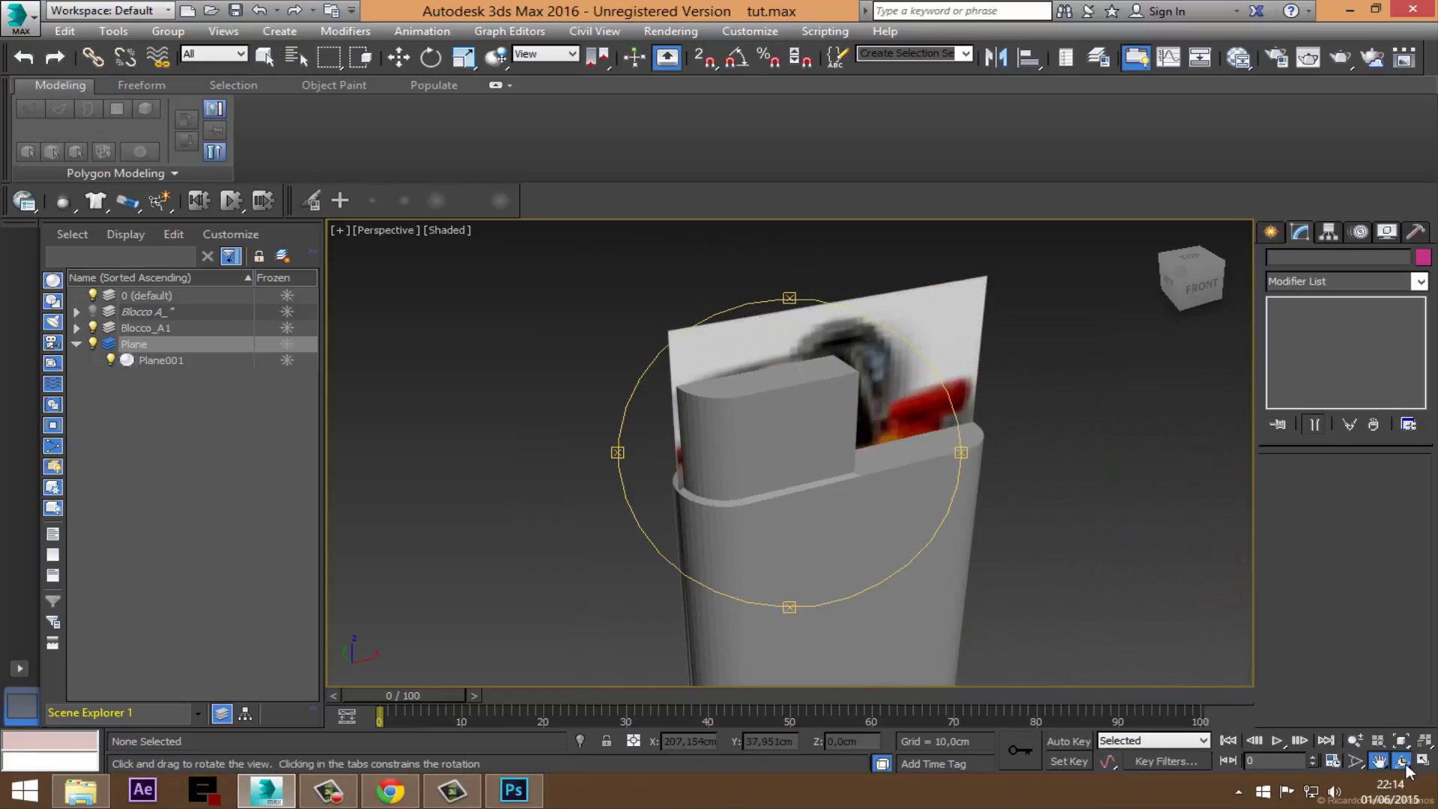
mouse_move(765, 448)
left_mouse_down()
mouse_move(804, 470)
mouse_move(823, 519)
left_mouse_up()
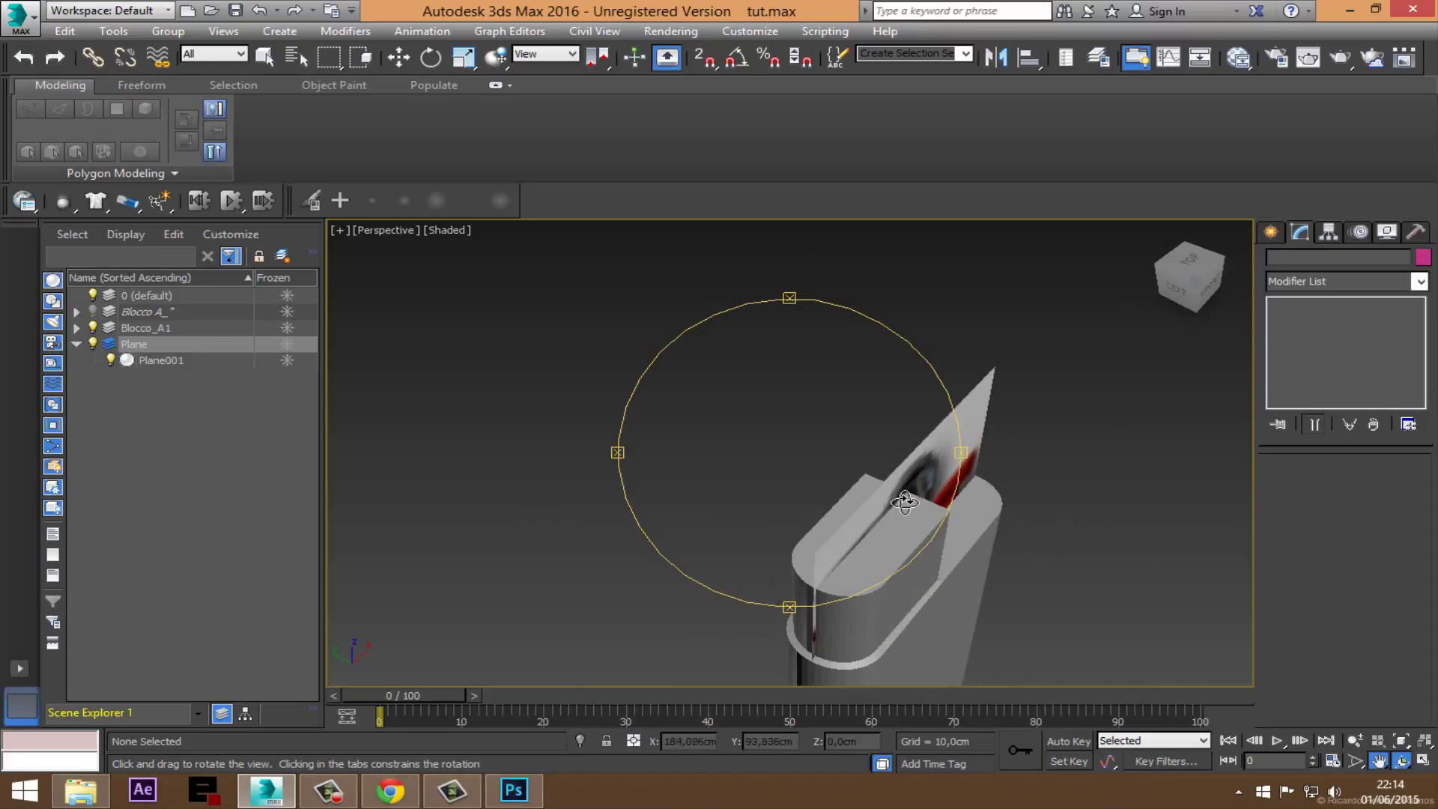
left_click_drag(879, 552, 811, 443)
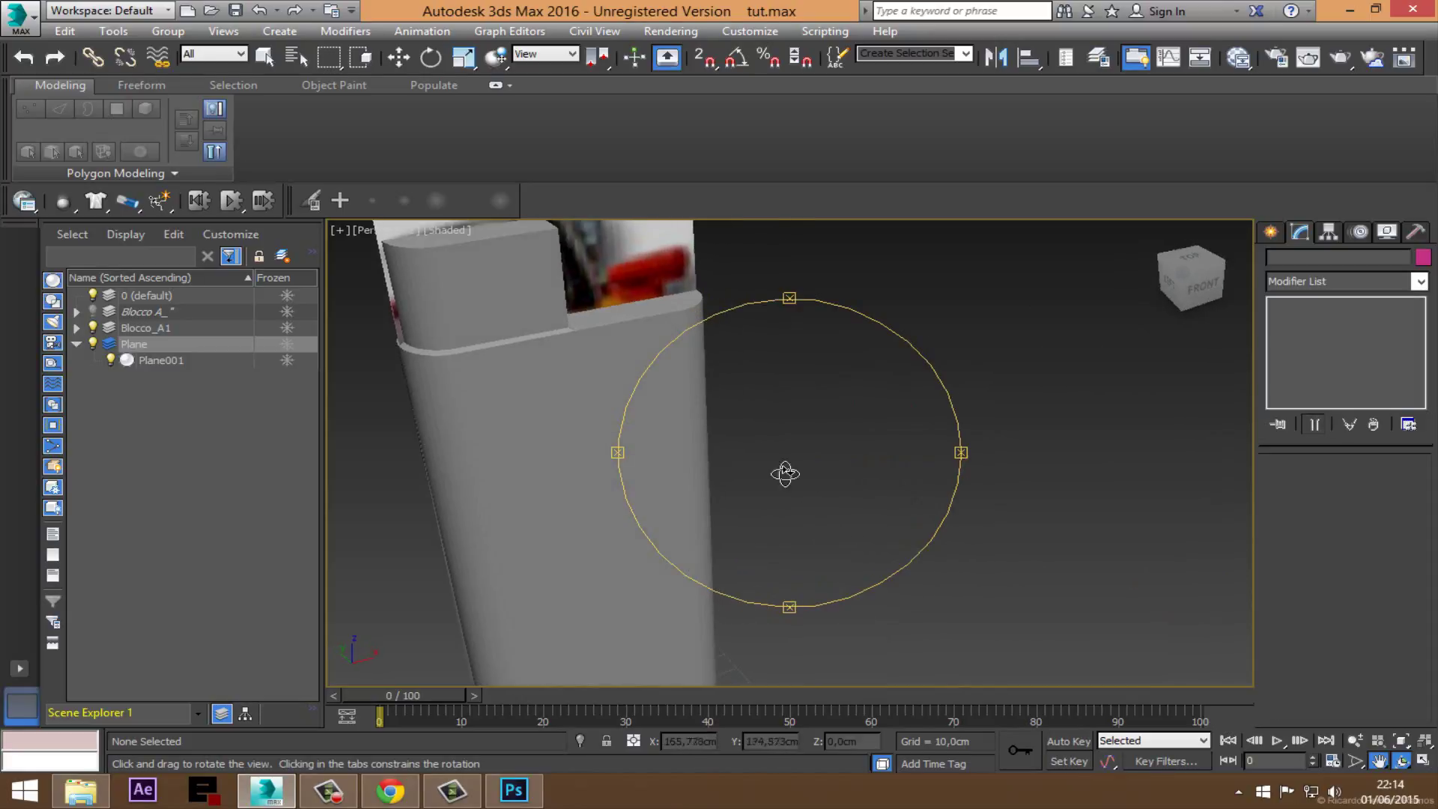
scroll(811, 443, "down", 4)
mouse_move(828, 507)
left_mouse_down()
mouse_move(763, 501)
mouse_move(811, 516)
left_mouse_up()
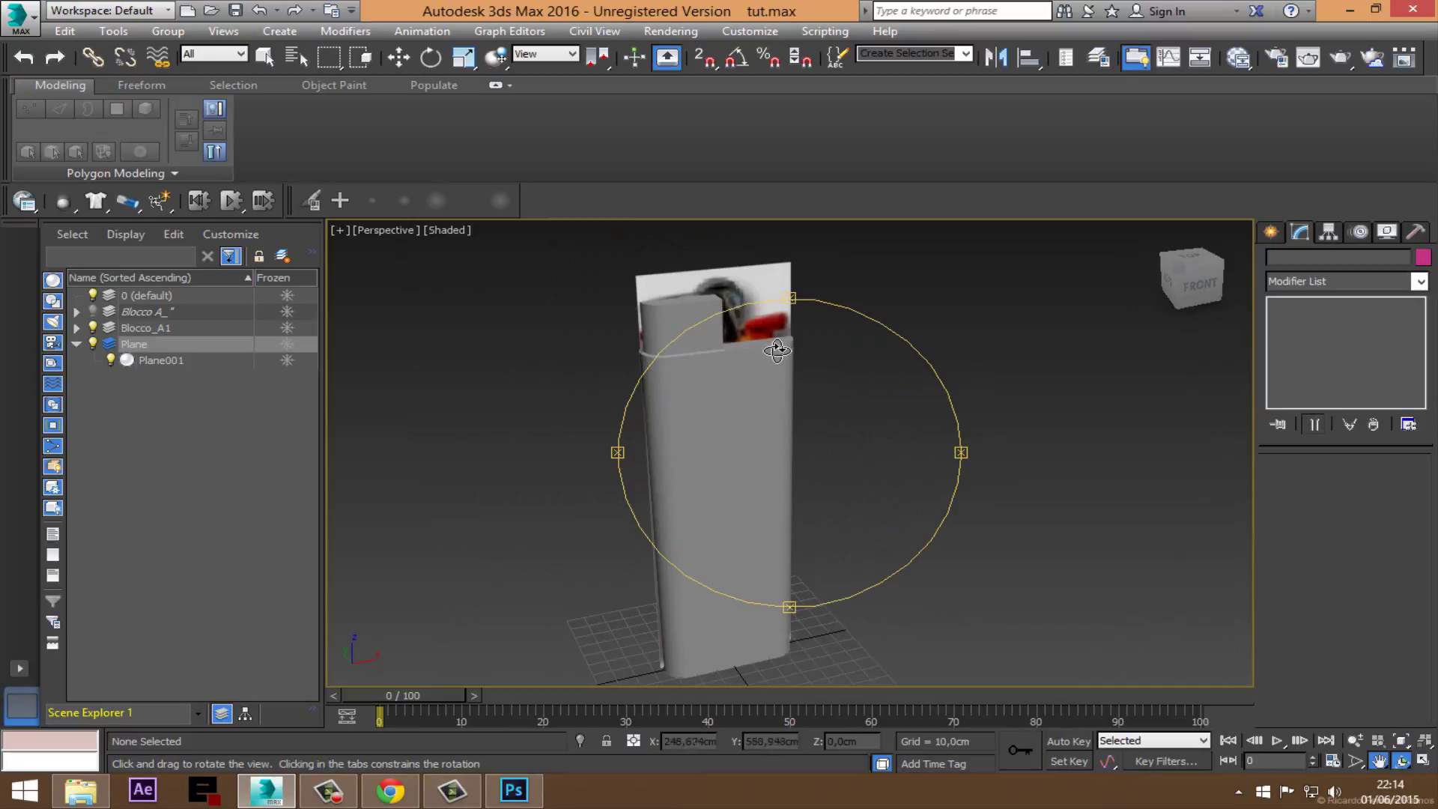
mouse_move(800, 364)
left_mouse_down()
mouse_move(812, 432)
mouse_move(780, 424)
left_mouse_up()
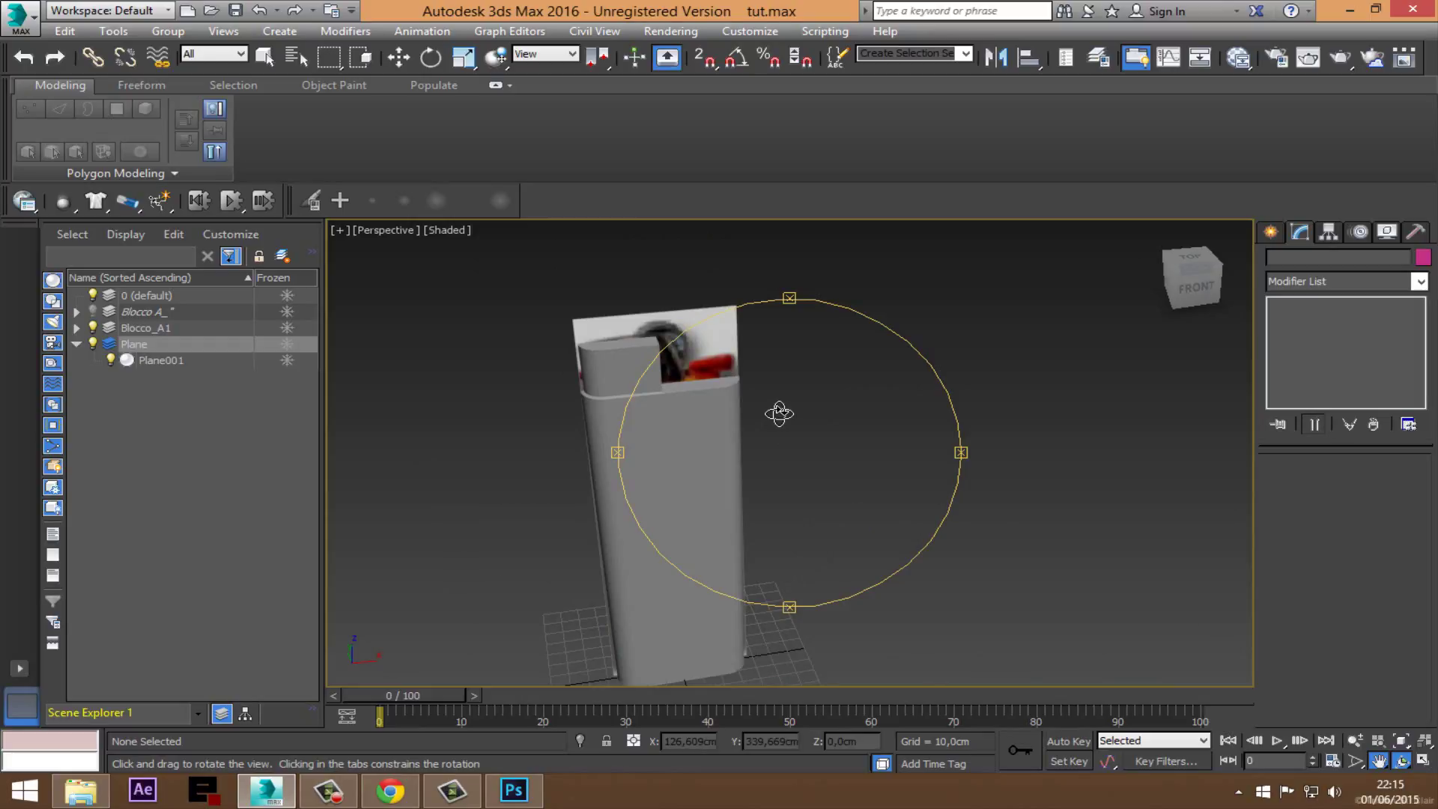
left_click_drag(775, 484, 786, 493)
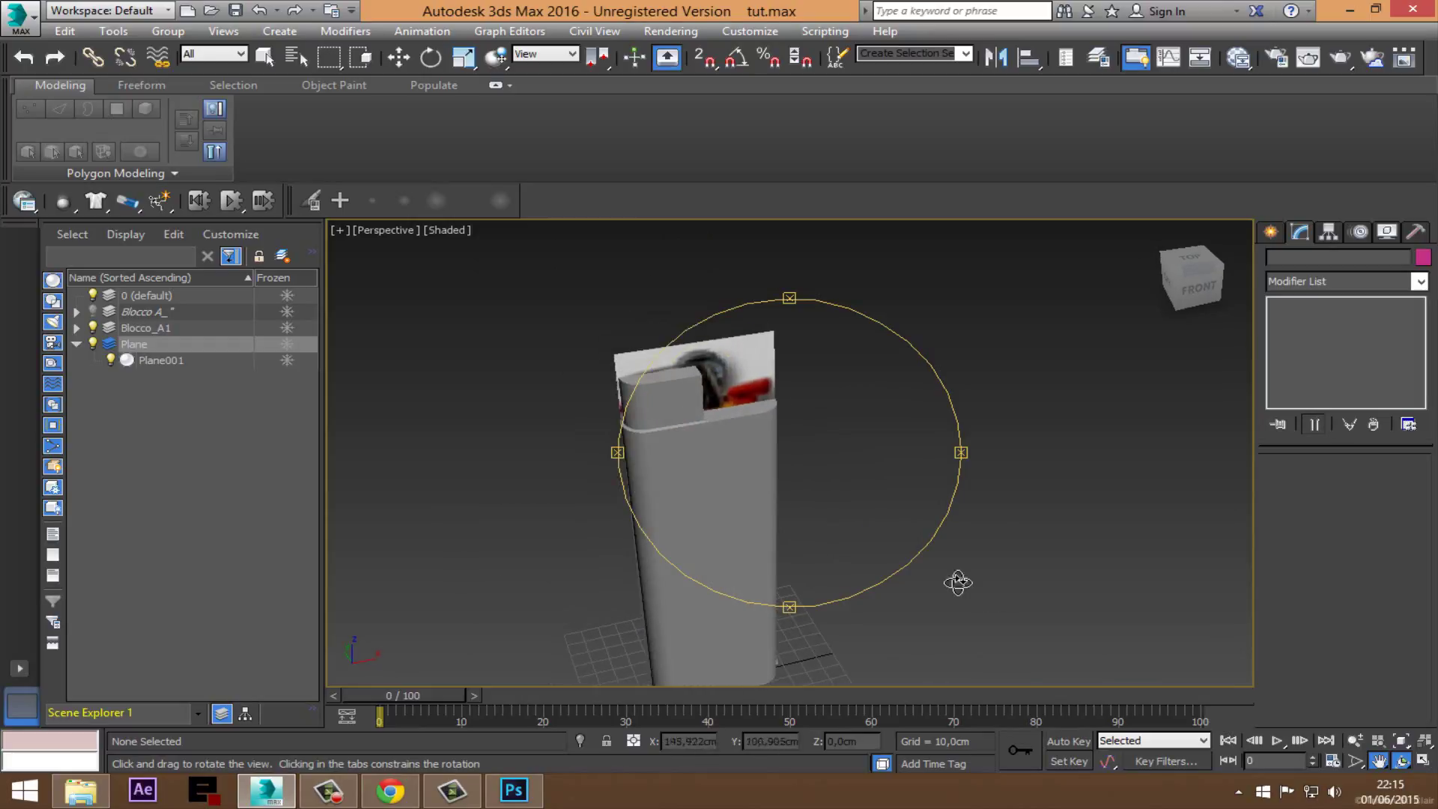
Step: Return to the four-view layout and try a Line spline in Top view, then undo it
left_click(1423, 759)
mouse_move(587, 358)
middle_mouse_down()
mouse_move(511, 342)
mouse_move(645, 334)
mouse_move(584, 345)
middle_mouse_up()
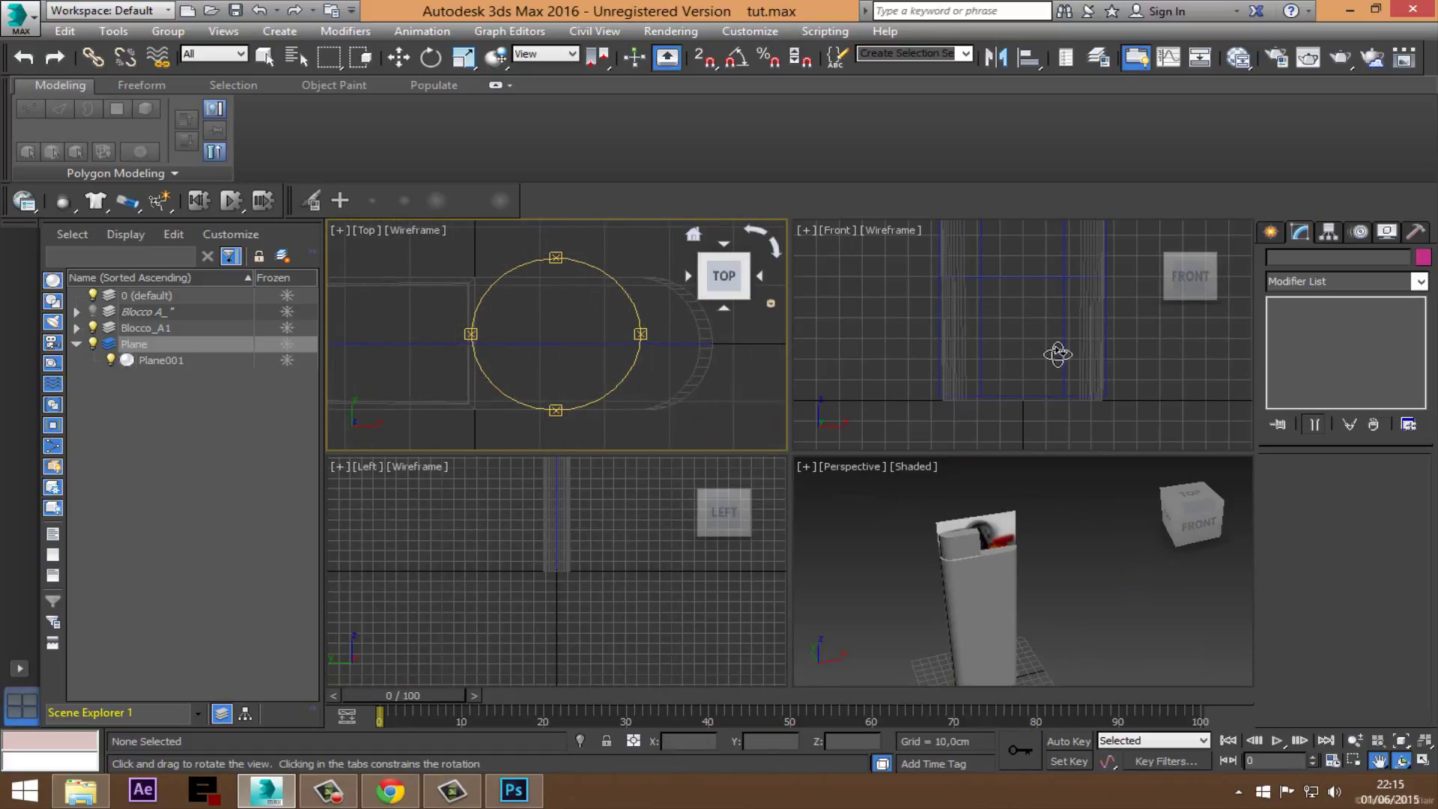
left_click(1276, 232)
left_click(1300, 260)
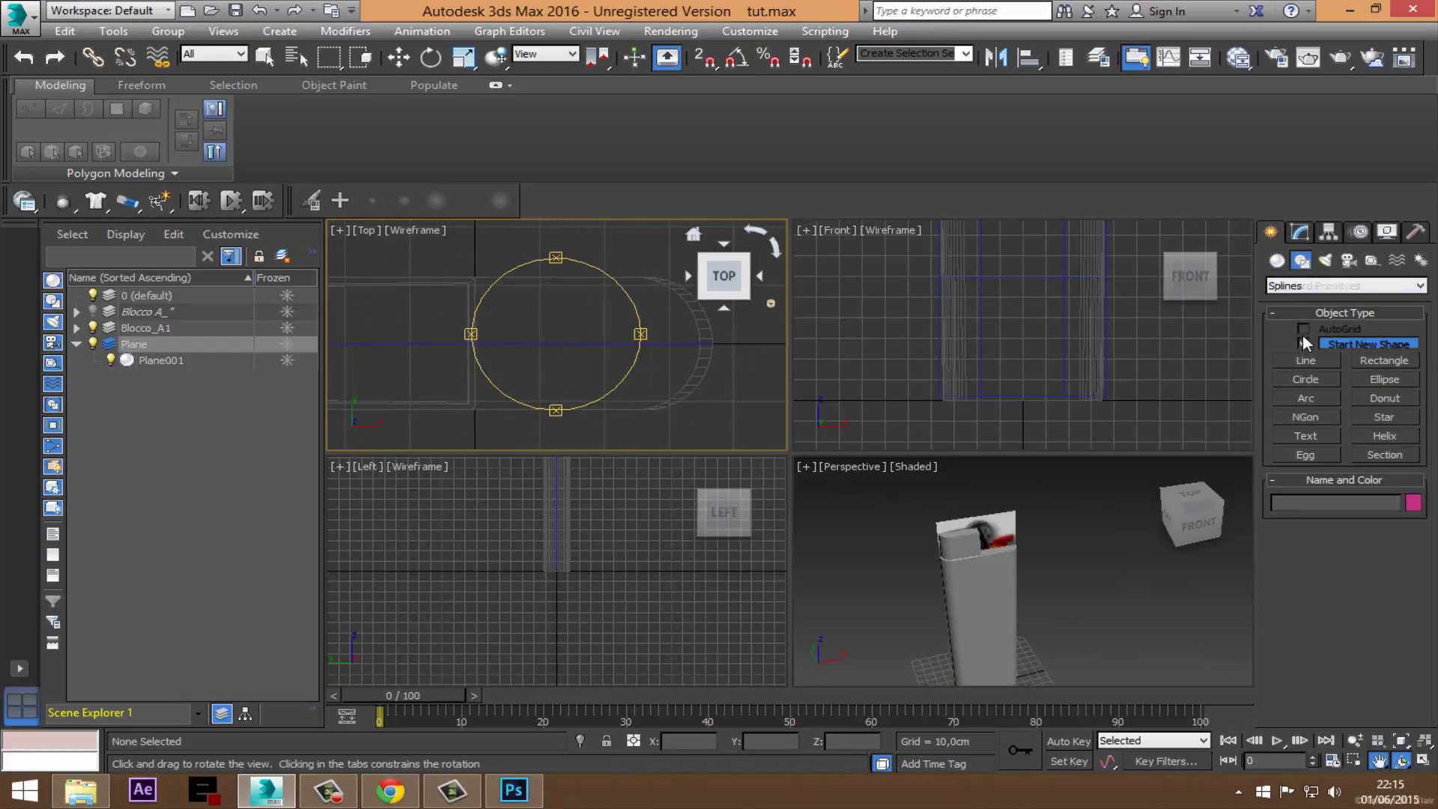
left_click(1306, 360)
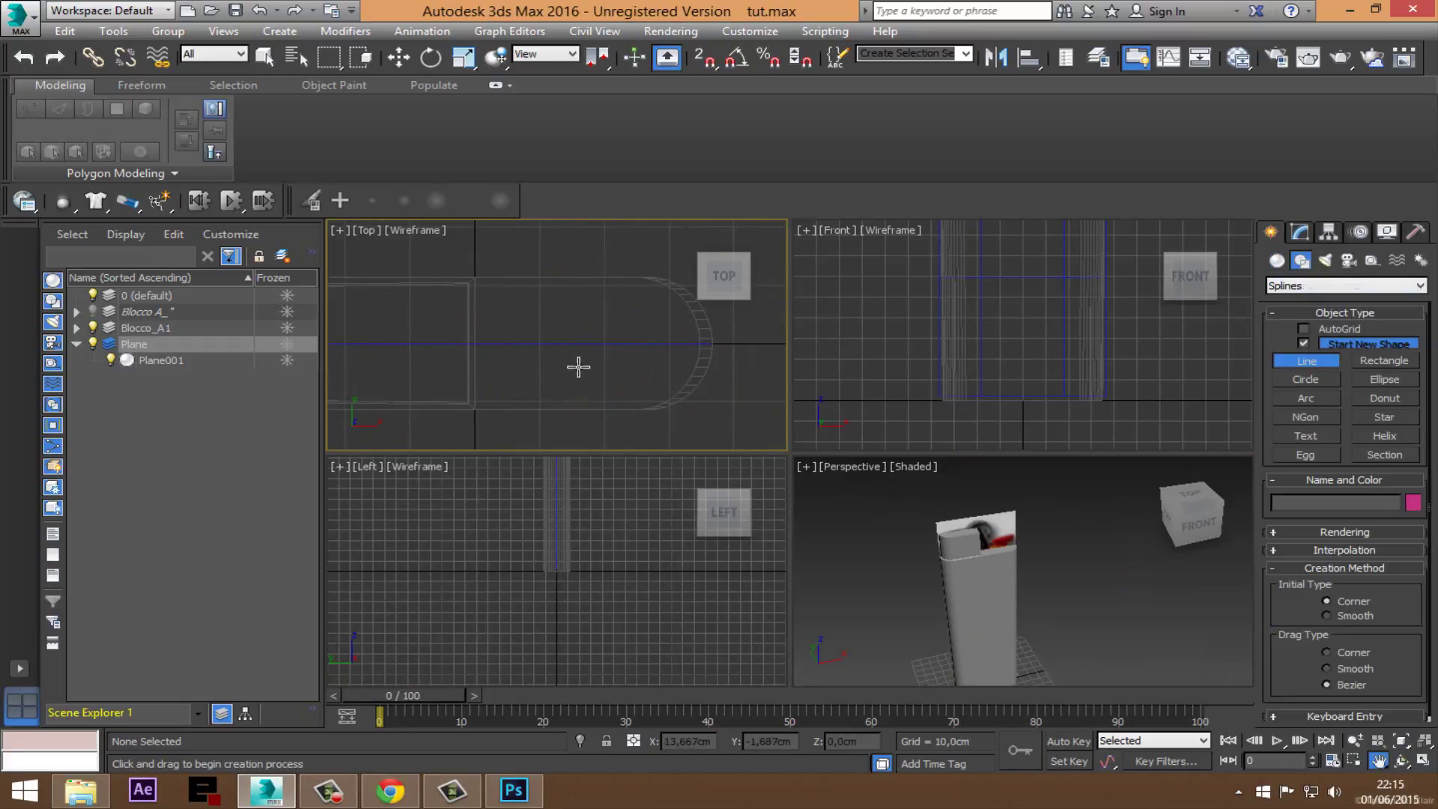
left_click(648, 305)
left_click(645, 387)
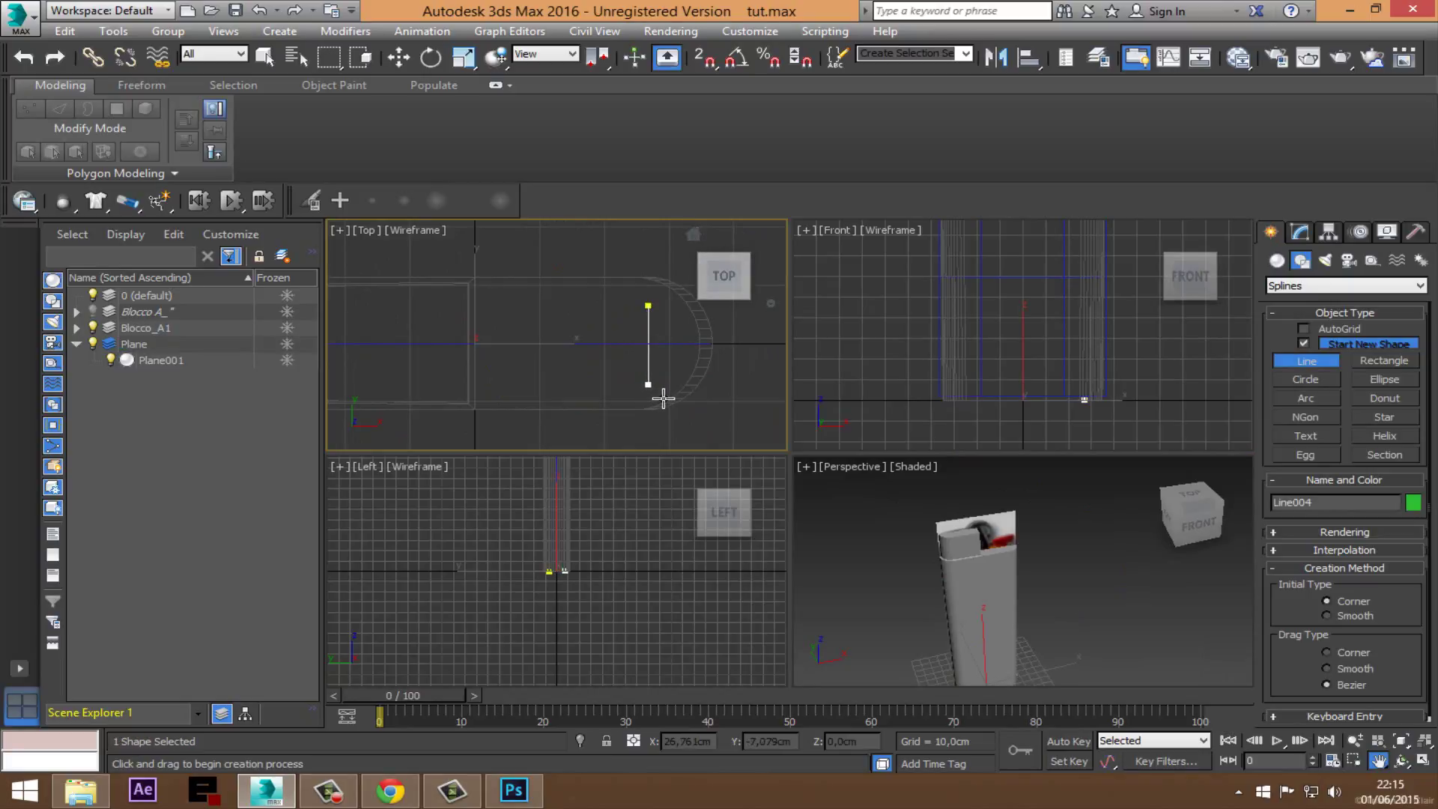
key("ctrl+z")
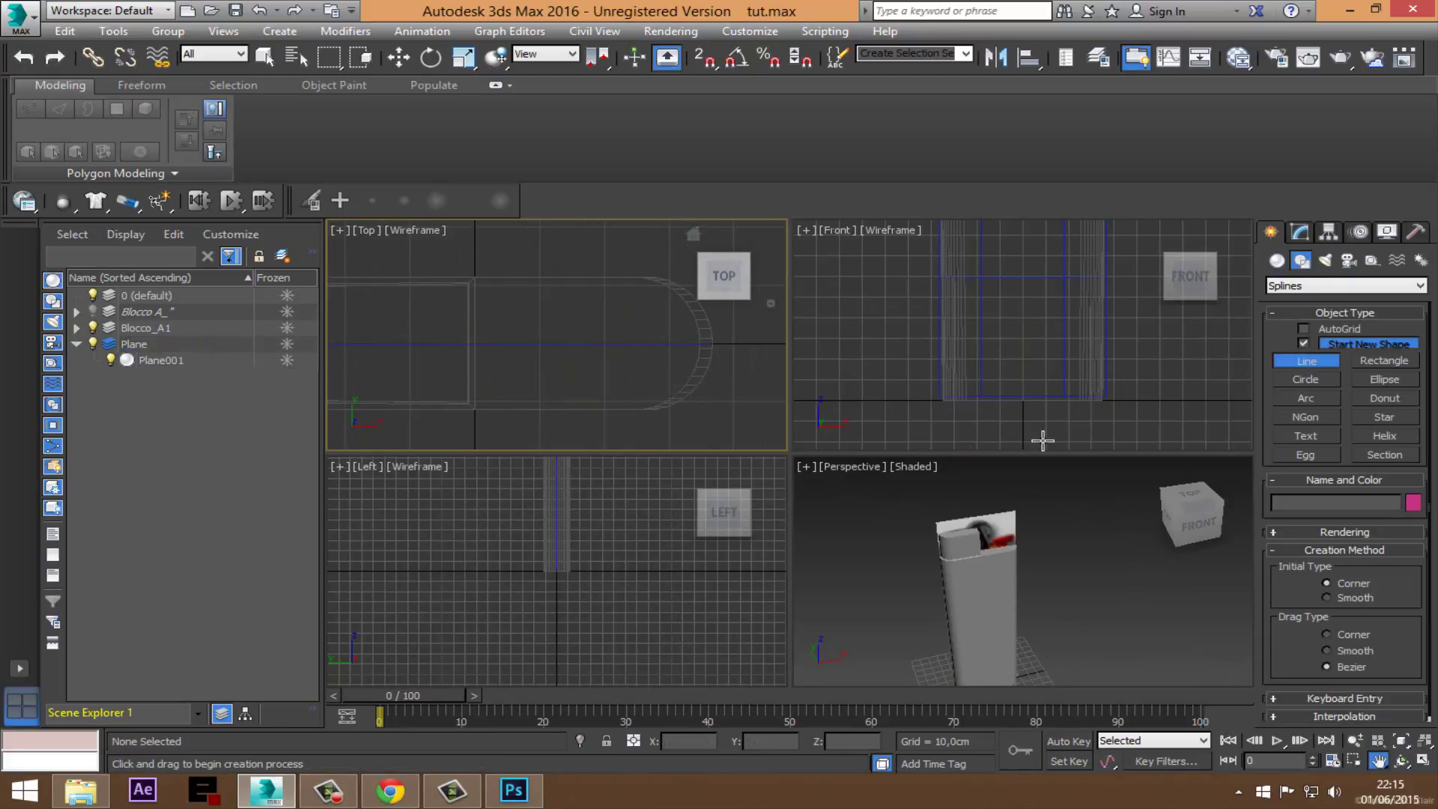
Step: Draw an arc of about 8.1cm radius along the lighter's rounded end, then enable Snaps
left_click(1305, 397)
left_click_drag(635, 294, 652, 398)
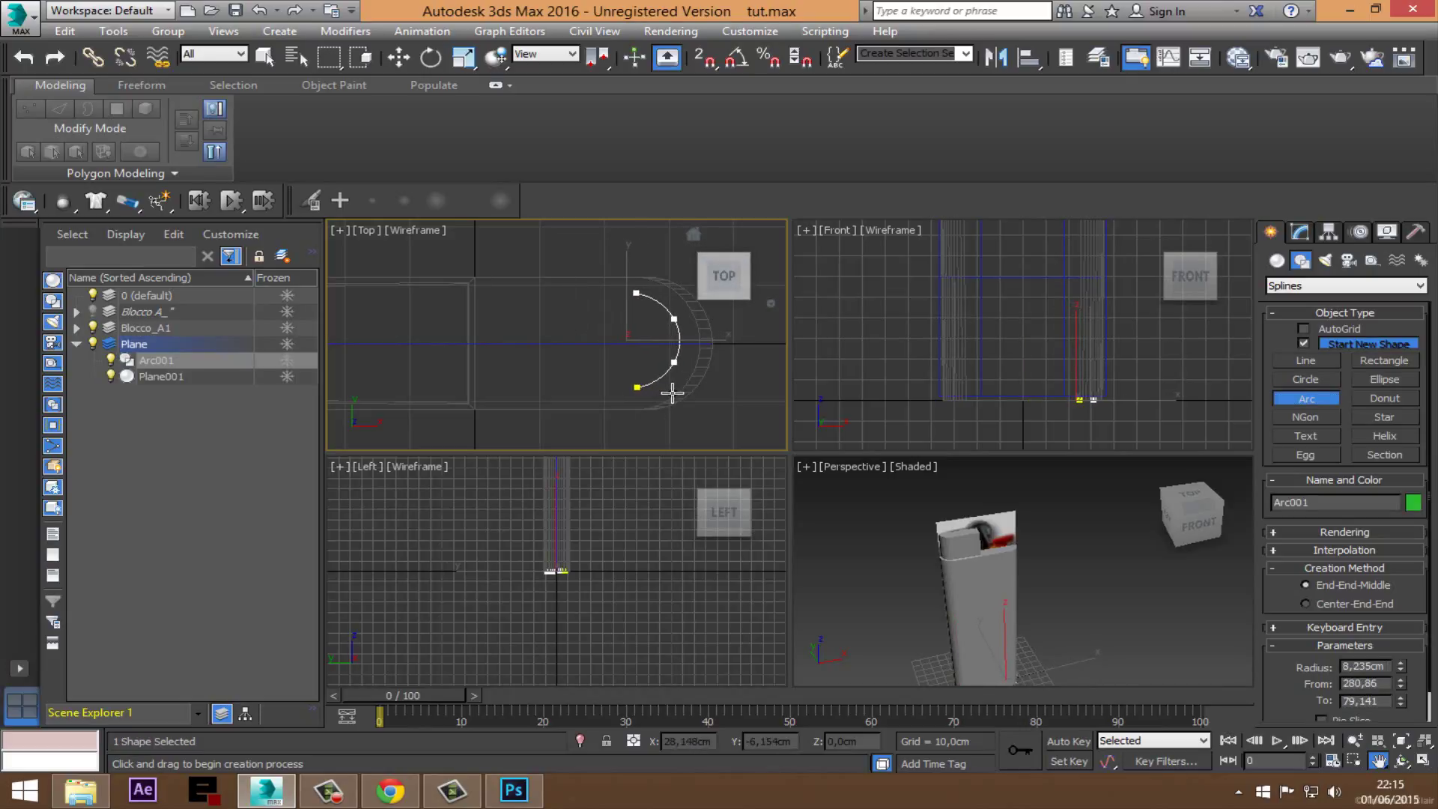
left_click(677, 392)
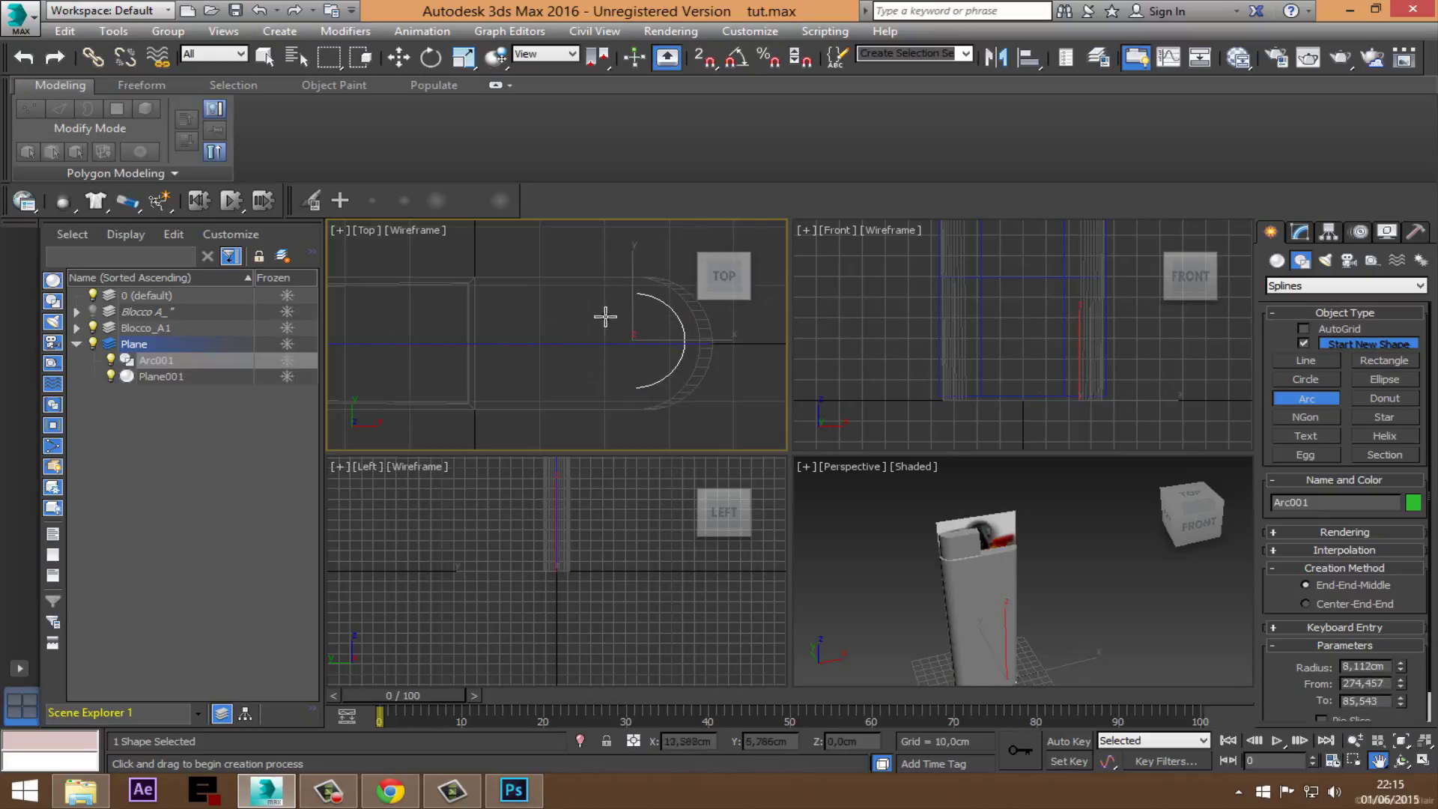
scroll(667, 311, "up", 1)
scroll(657, 312, "up", 1)
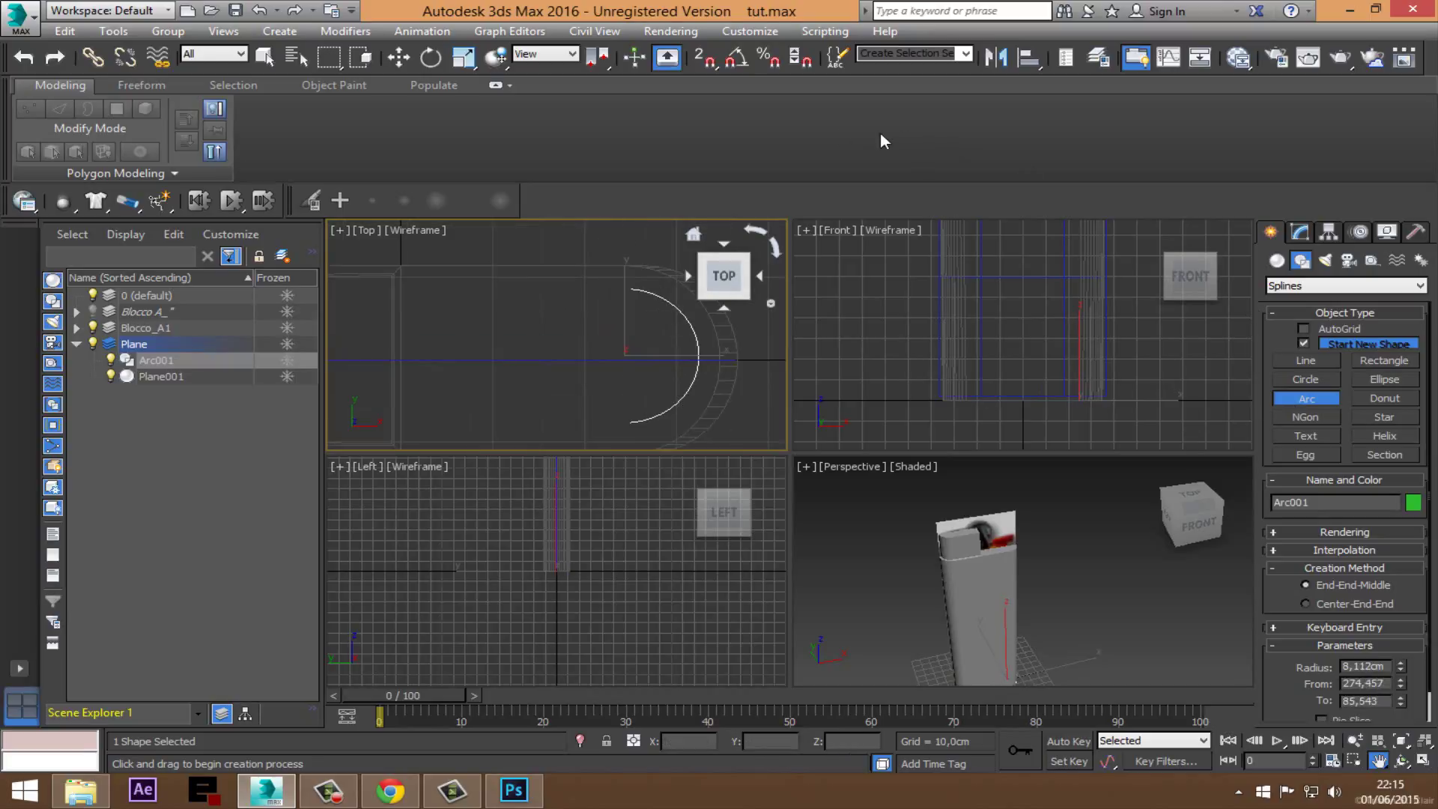
left_click(703, 59)
Step: Turn on vertex snapping, then cancel an accidentally drawn small arc
right_click(703, 58)
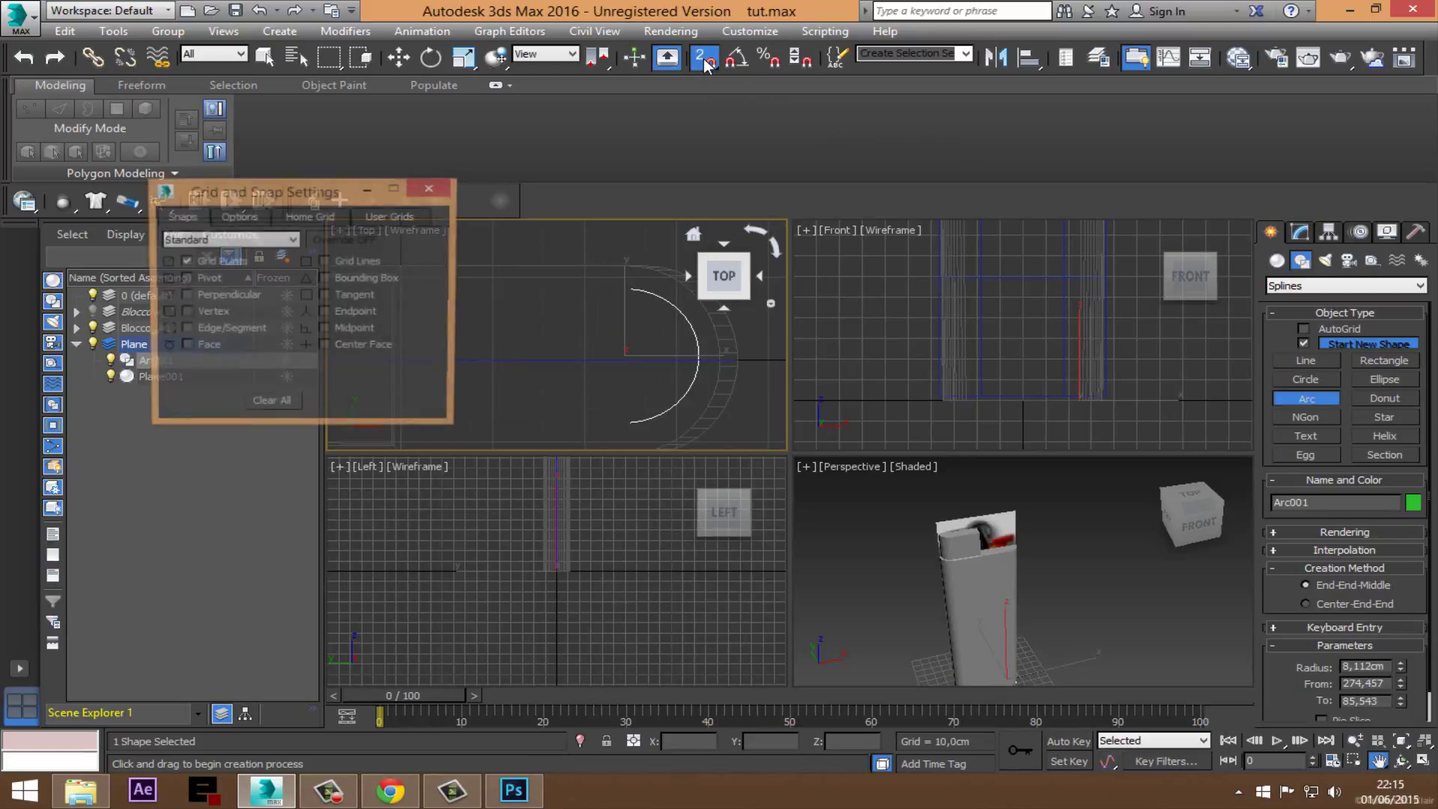
left_click(195, 308)
left_click(444, 186)
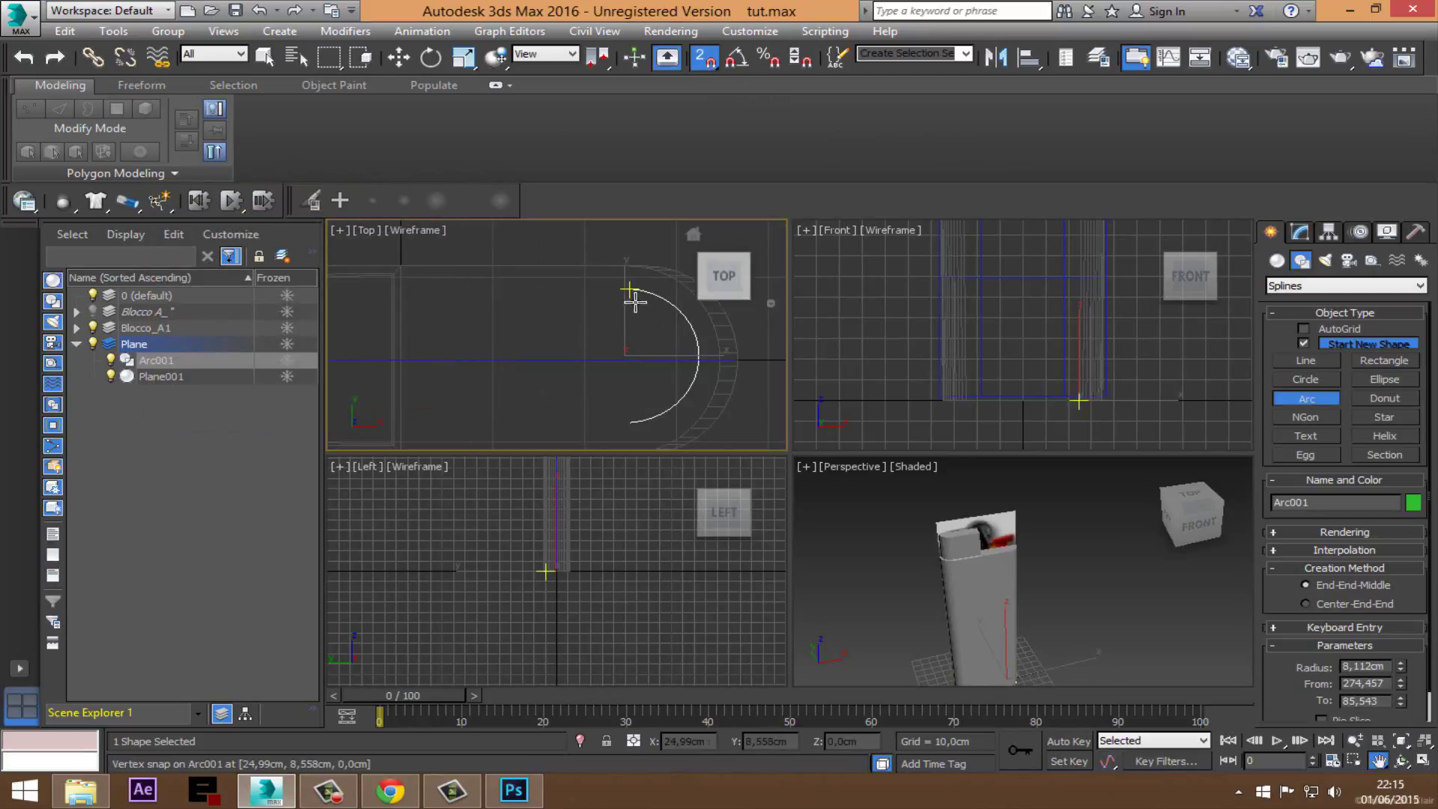
left_click(644, 324)
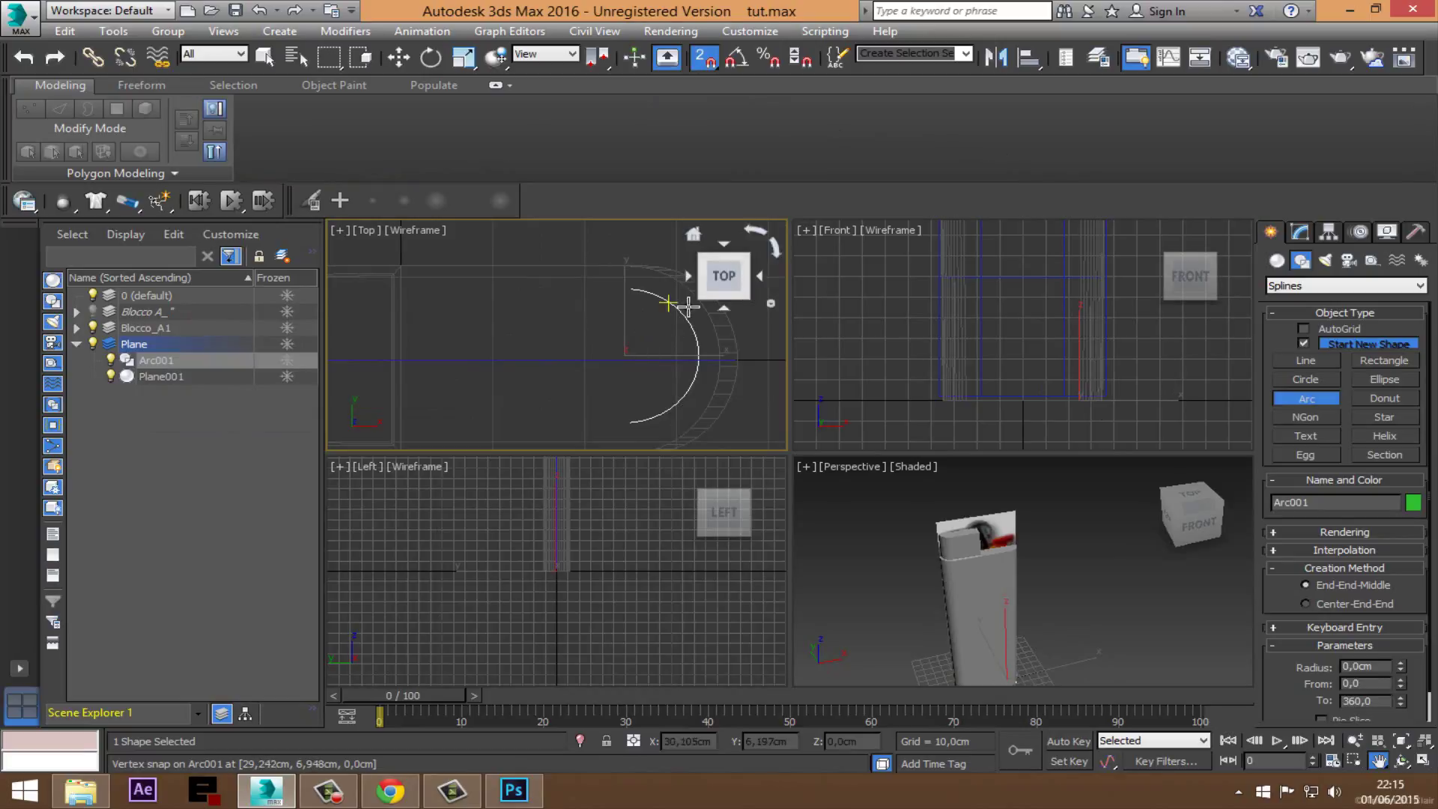
left_click_drag(645, 297, 644, 353)
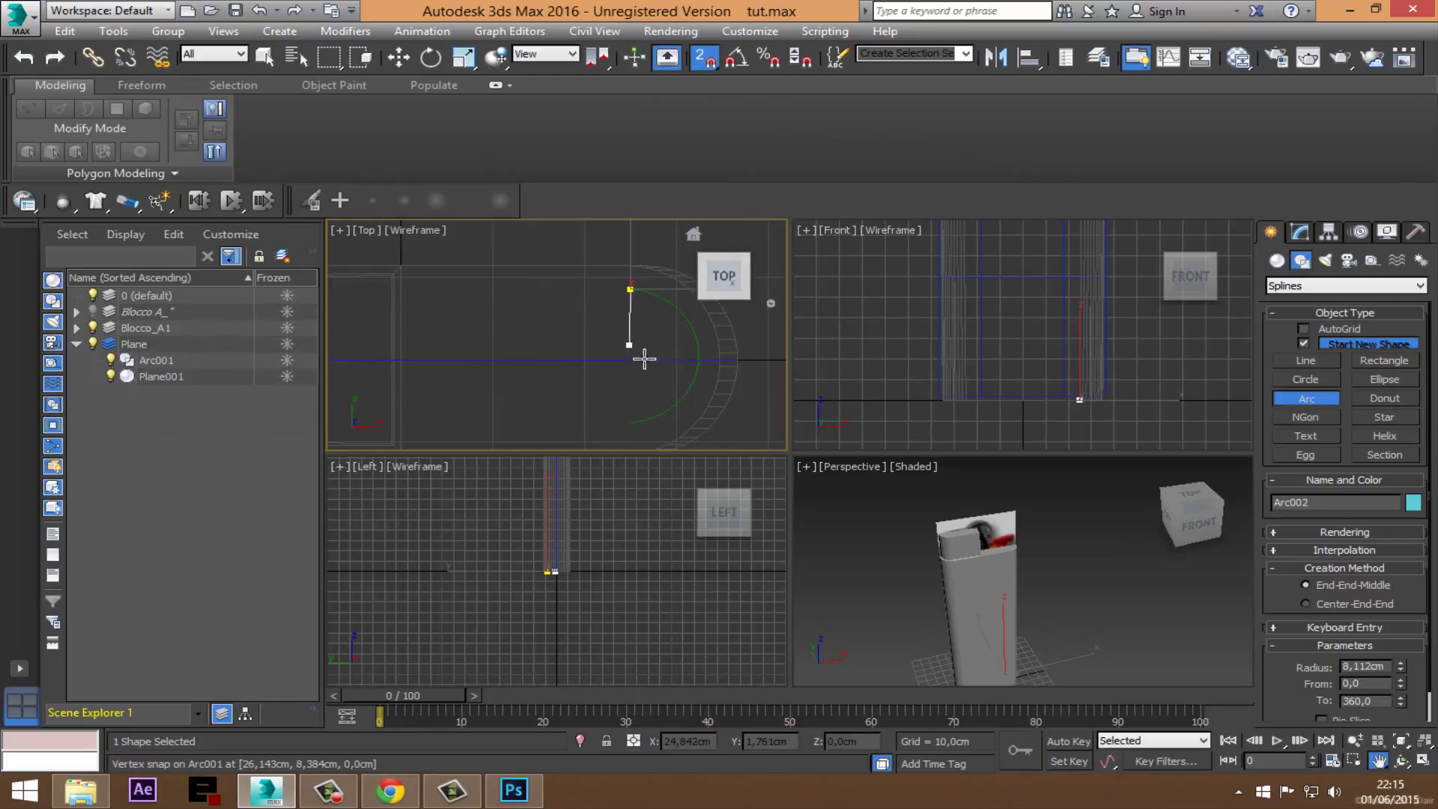
left_click(644, 338)
right_click(643, 339)
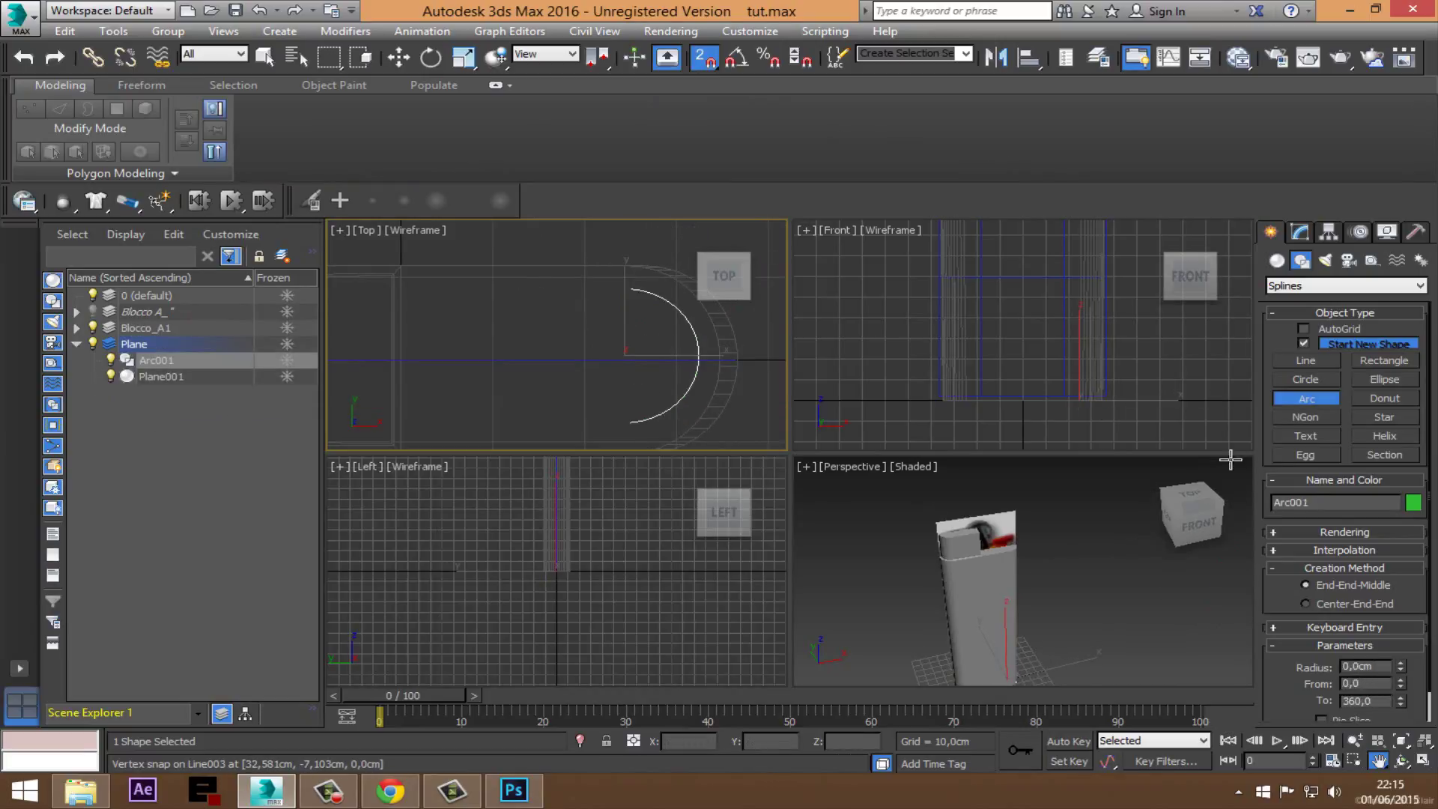
Step: Draw a stepped line from the arc's top end down to its bottom end
left_click(1304, 359)
left_click(631, 292)
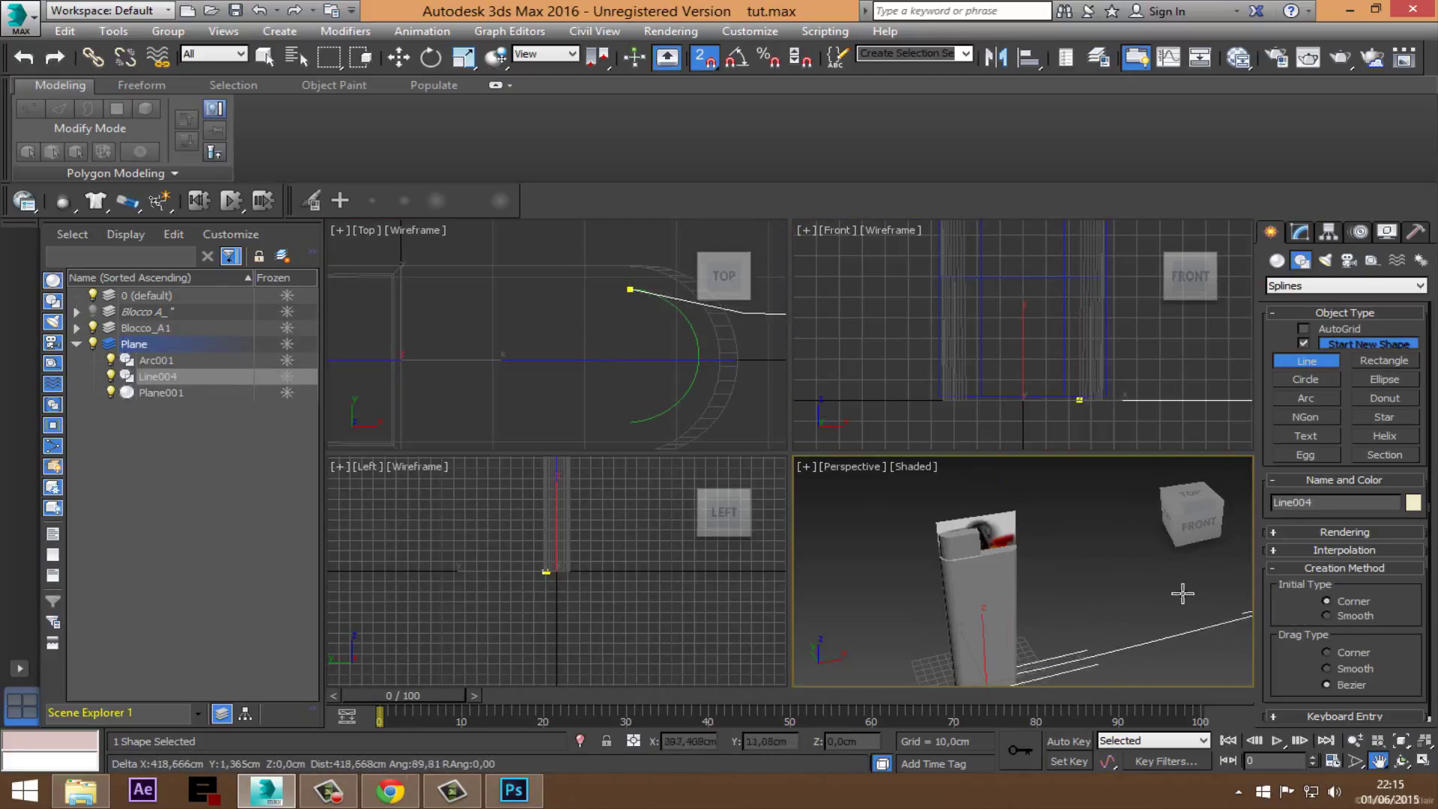
right_click(958, 509)
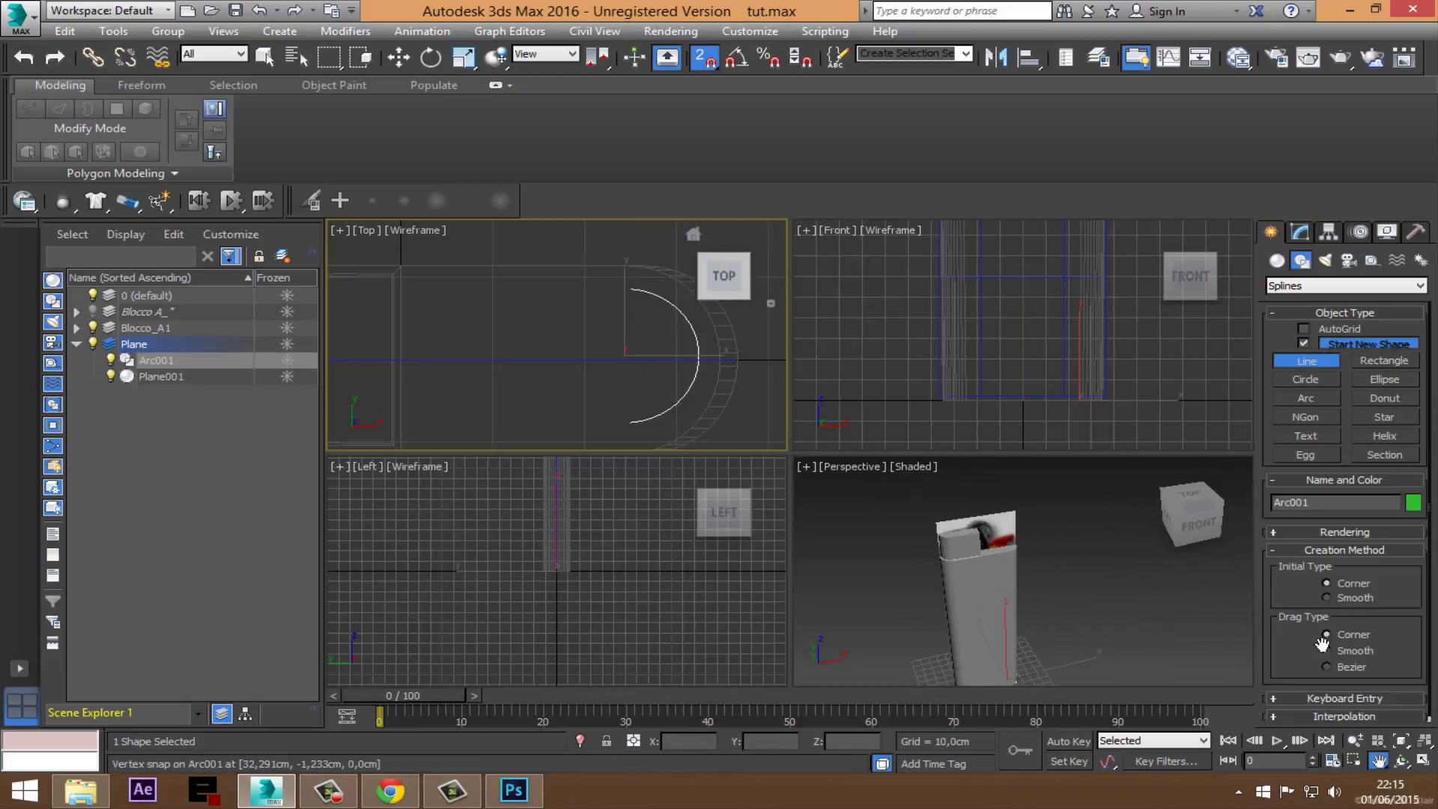
left_click(629, 289)
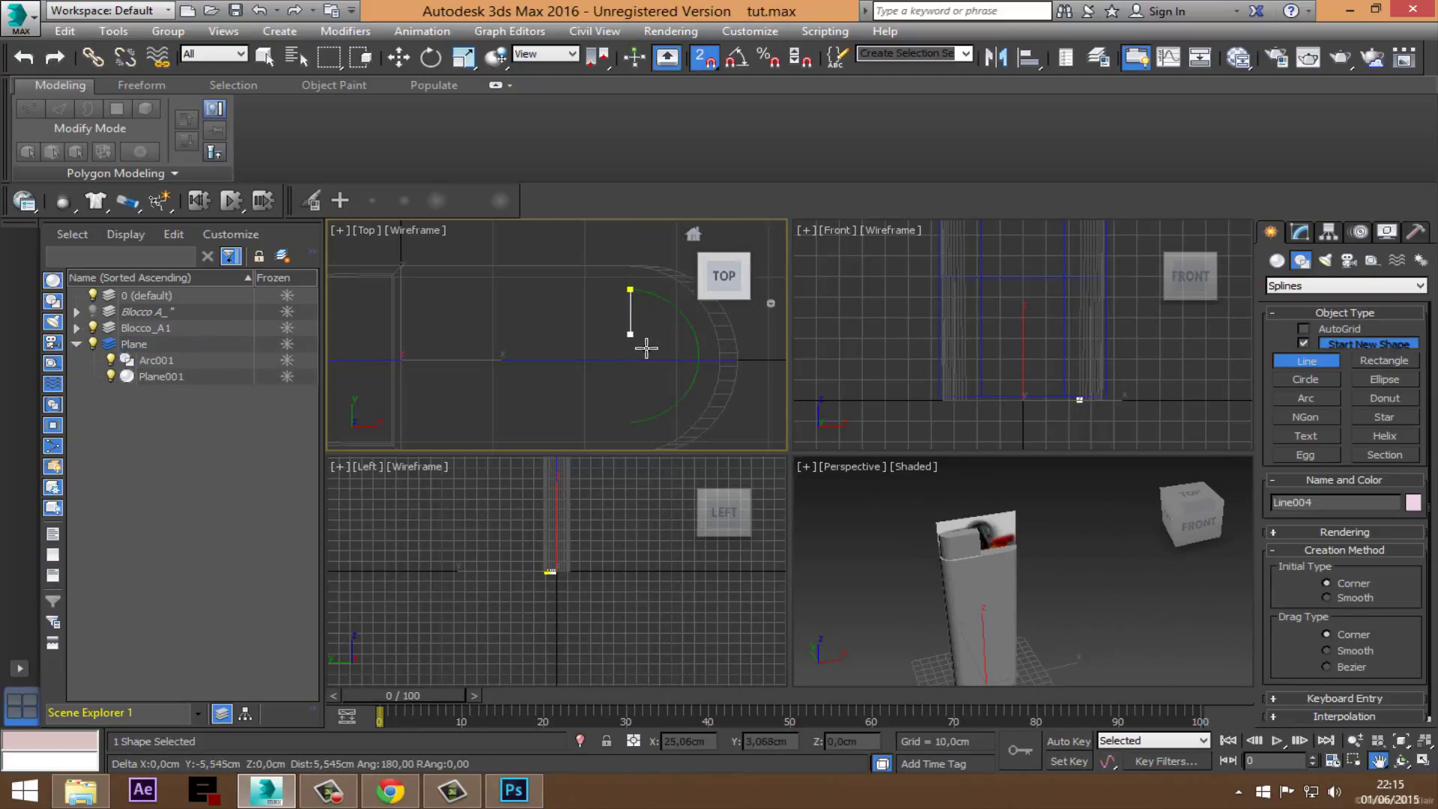
left_click(630, 343)
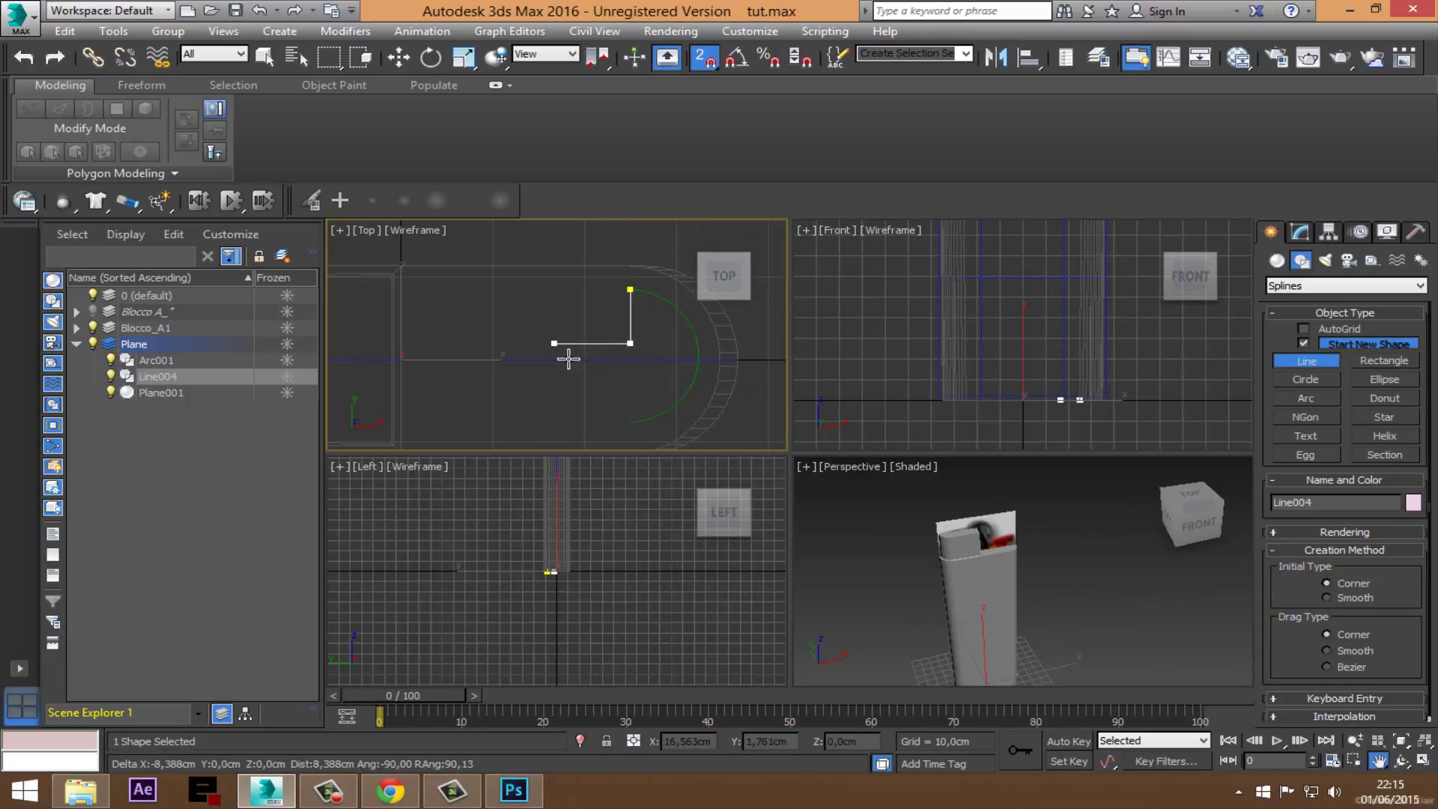
left_click(567, 363)
left_click(569, 374)
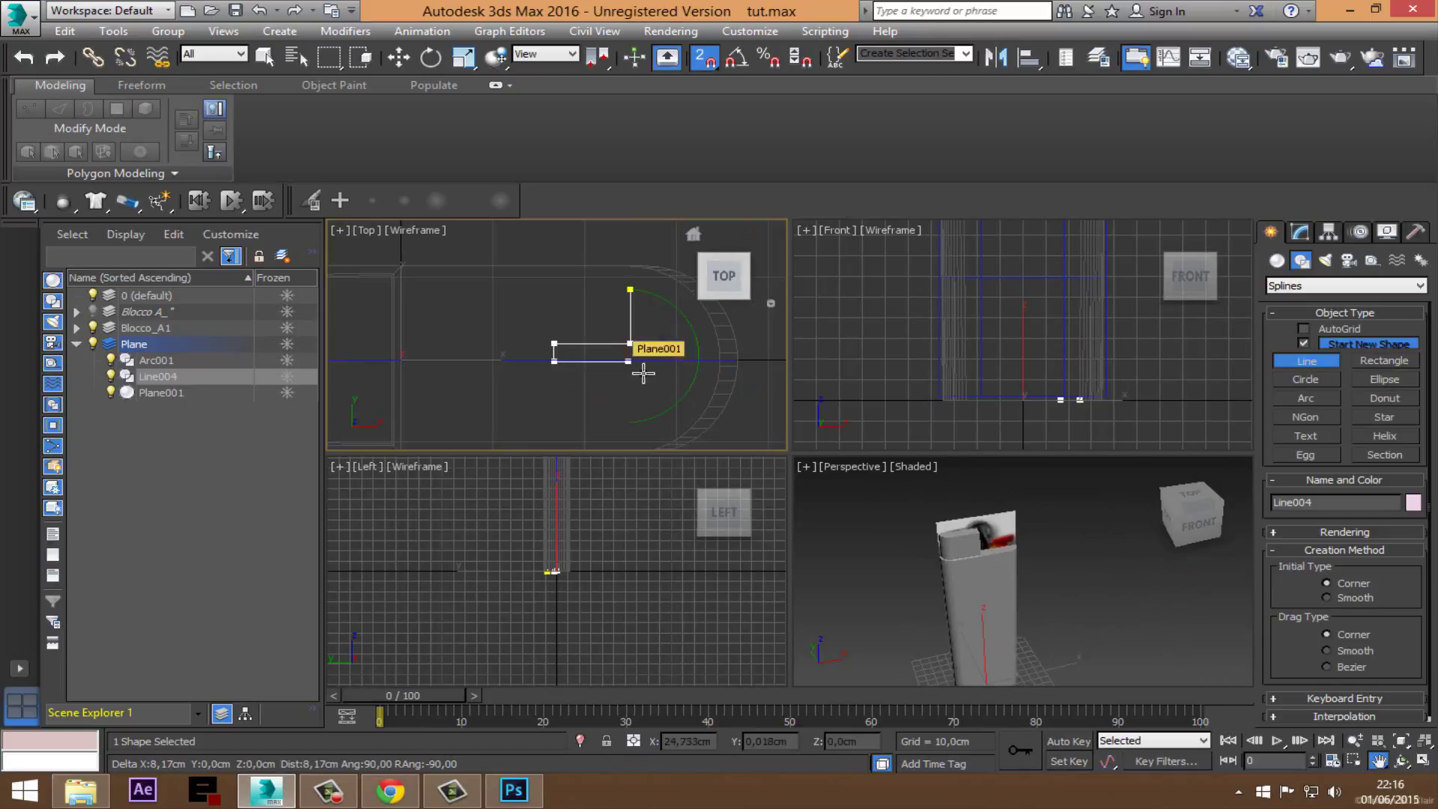
left_click(642, 372)
left_click(641, 432)
right_click(640, 432)
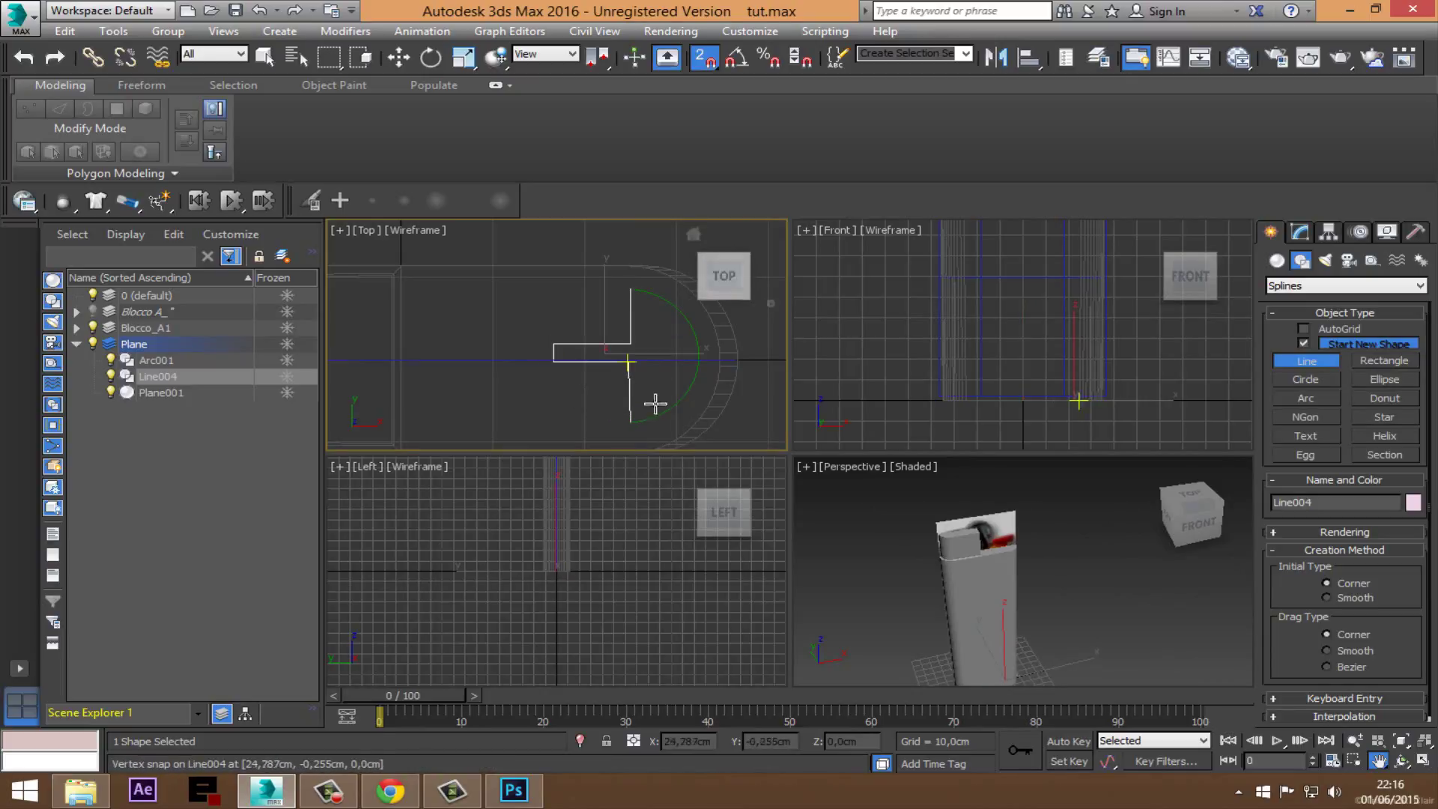
middle_click_drag(654, 401, 597, 410)
scroll(688, 376, "down", 2)
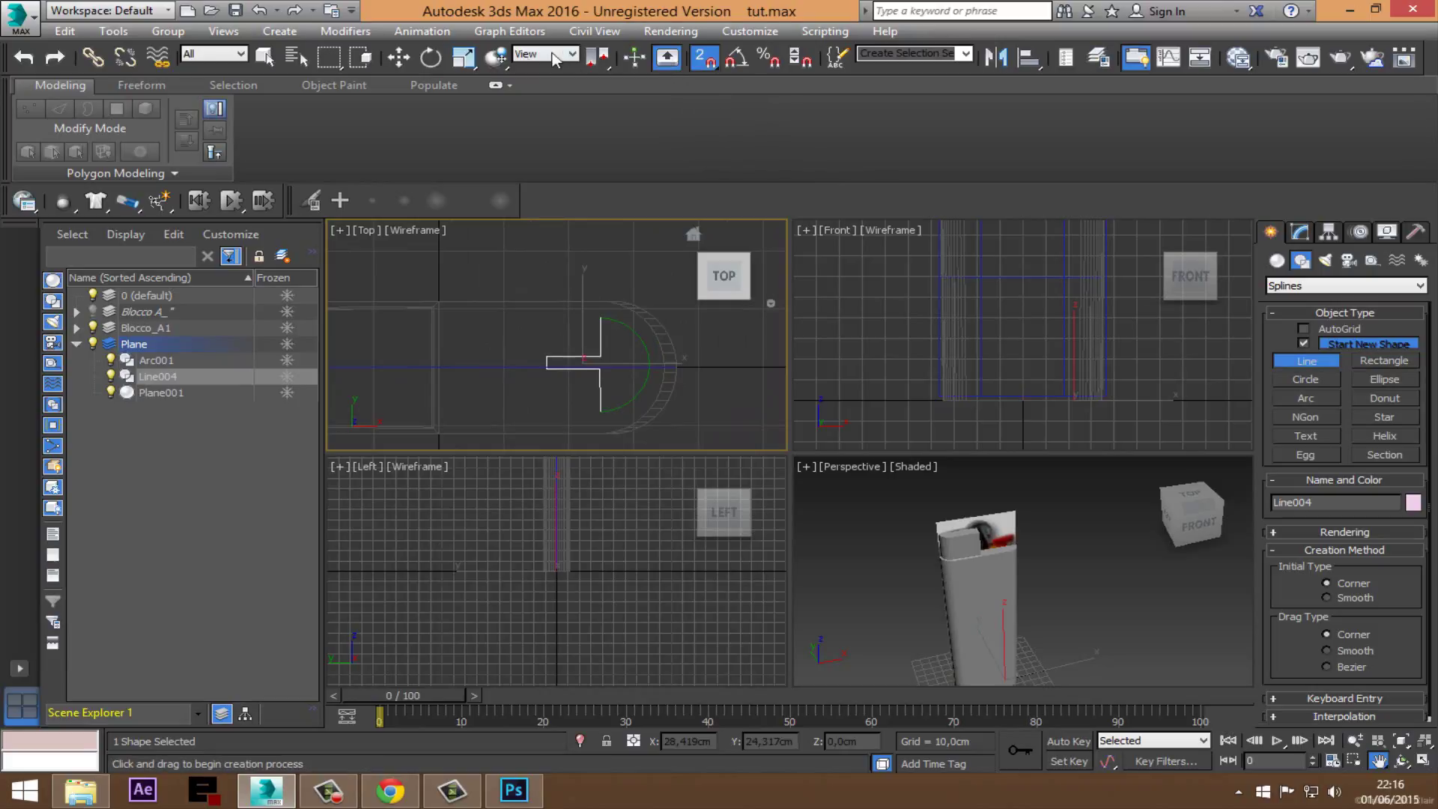
Step: Attach Arc001 to the stepped line so they become one shape
left_click(1300, 231)
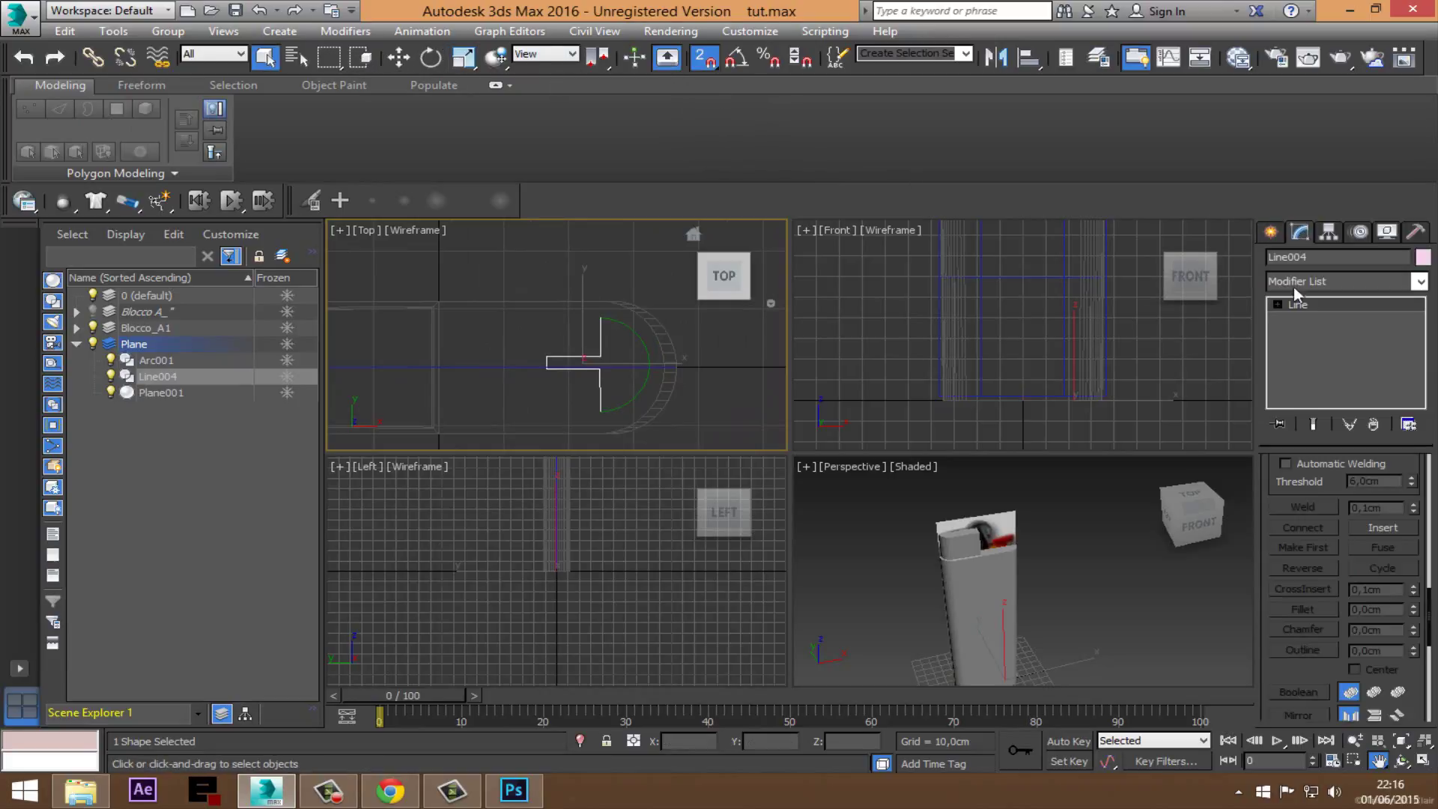
left_click_drag(1314, 683, 1325, 457)
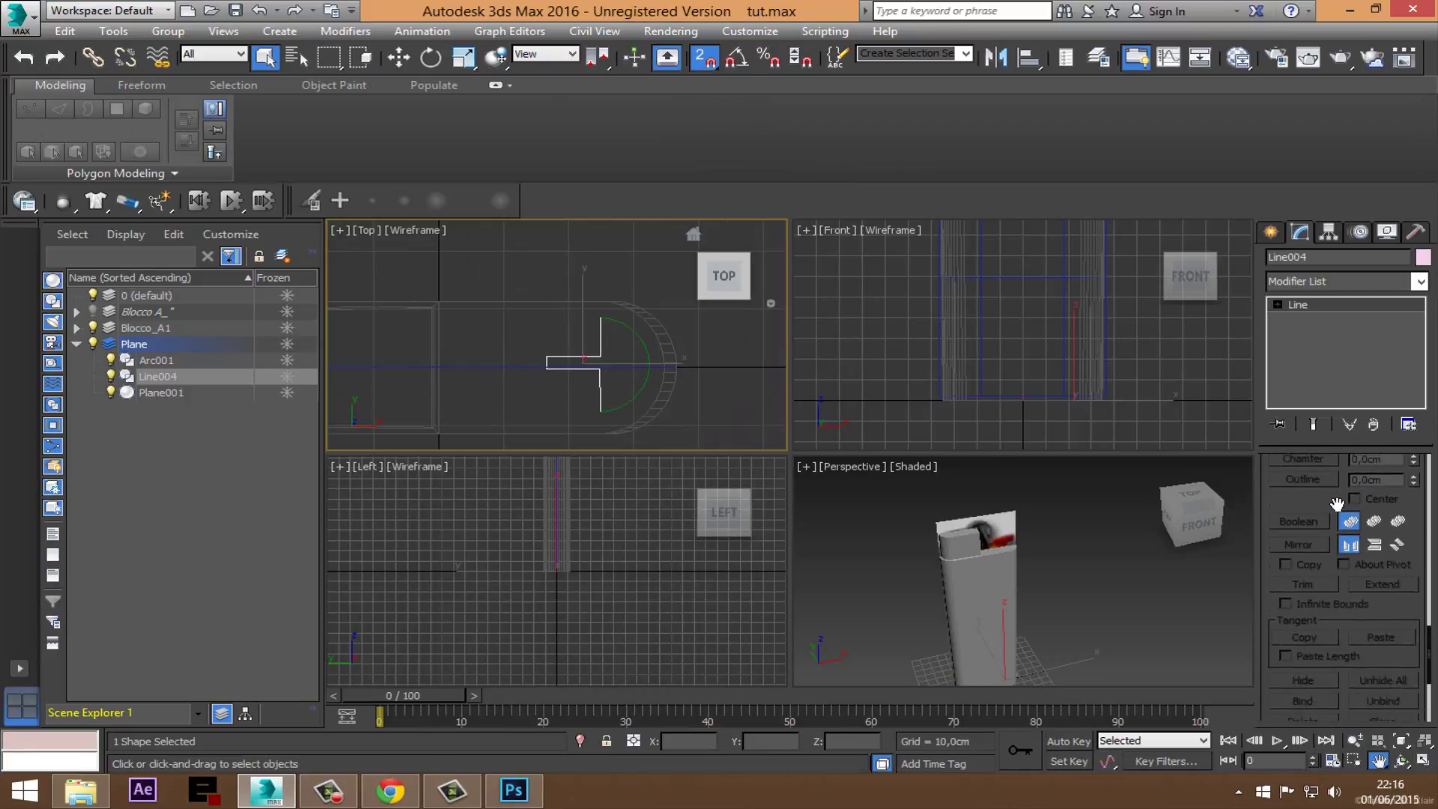
mouse_move(1429, 578)
left_mouse_down()
mouse_move(1435, 523)
mouse_move(1420, 764)
left_mouse_up()
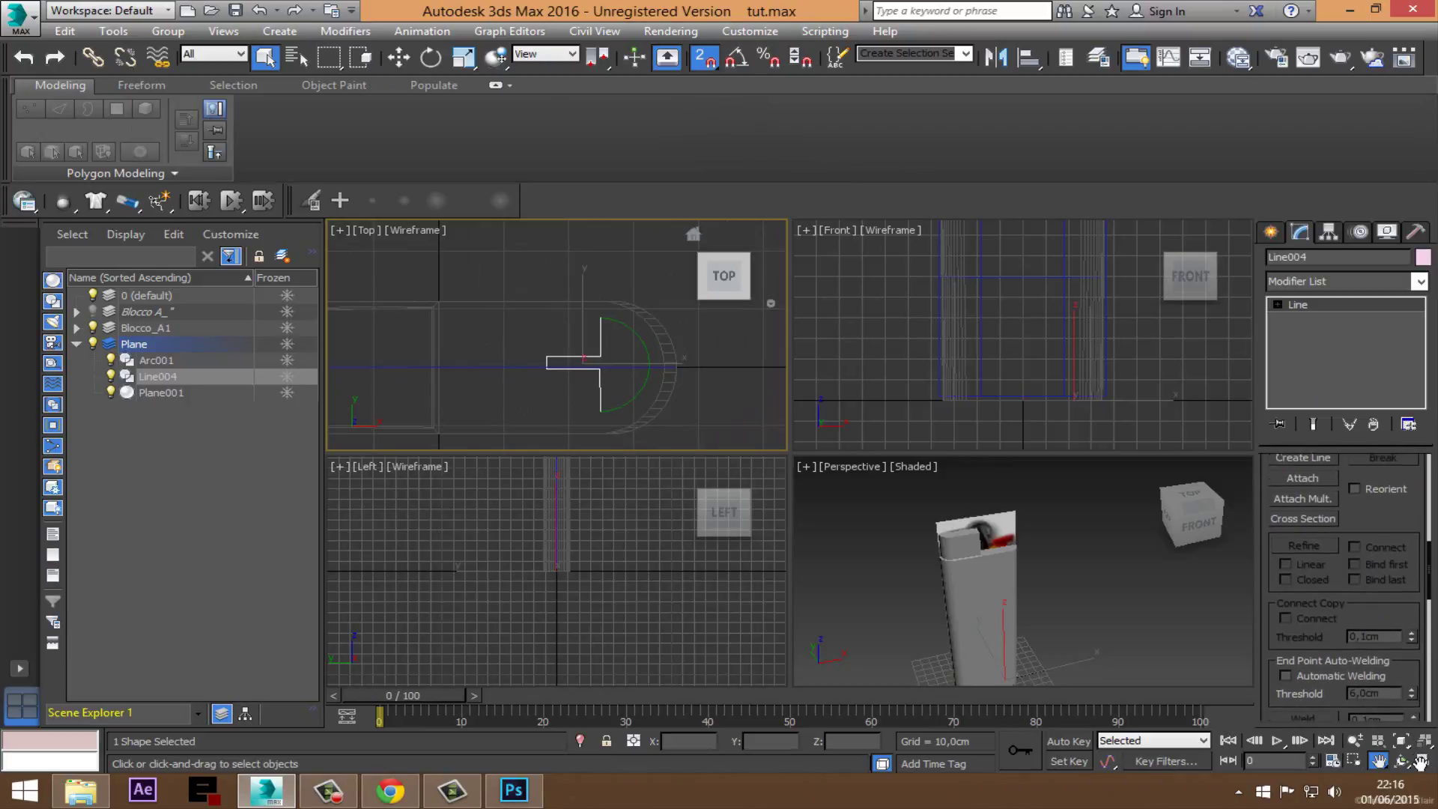
left_click(640, 418)
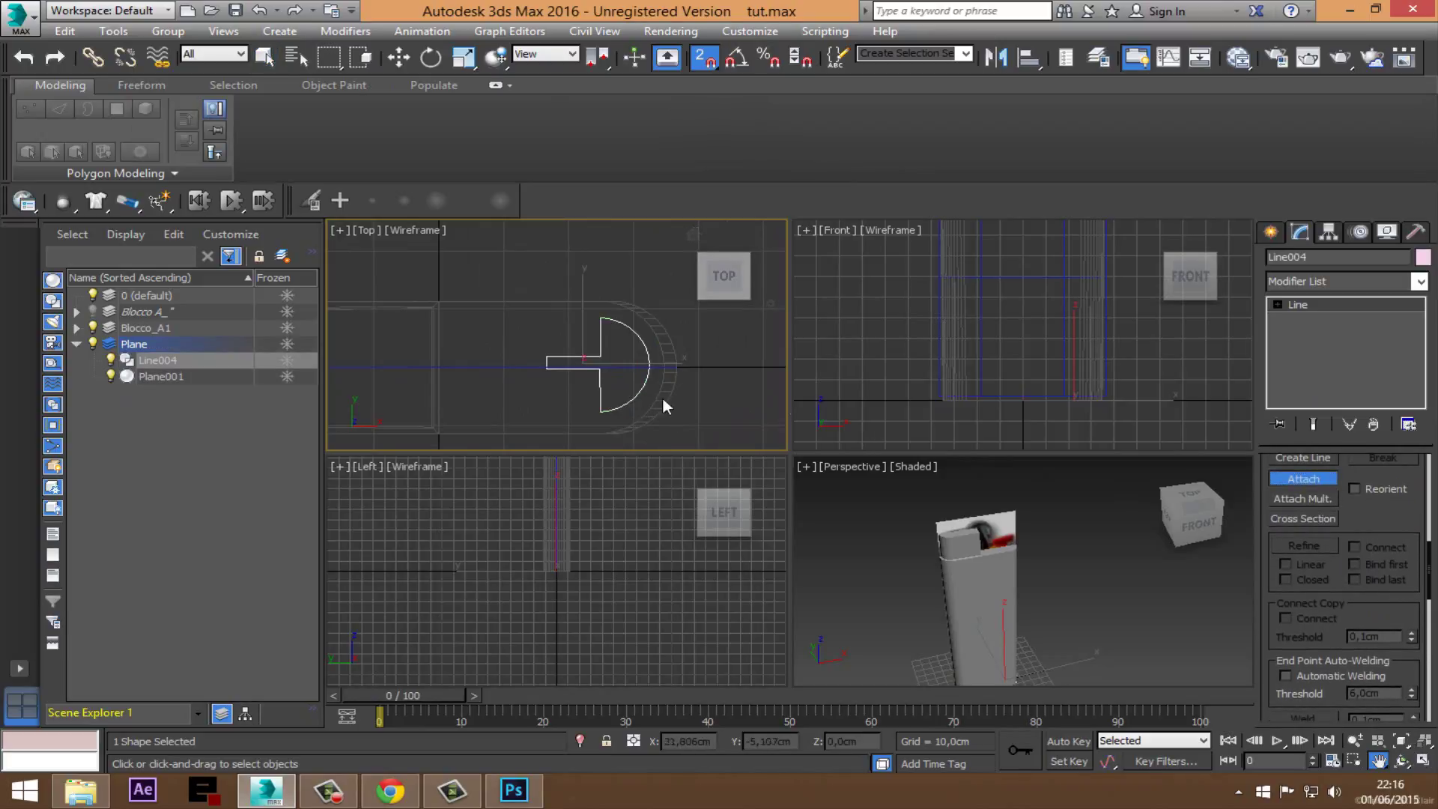
Step: Weld the overlapping vertices where the arc and stepped line meet
left_click(1277, 304)
left_click(1306, 319)
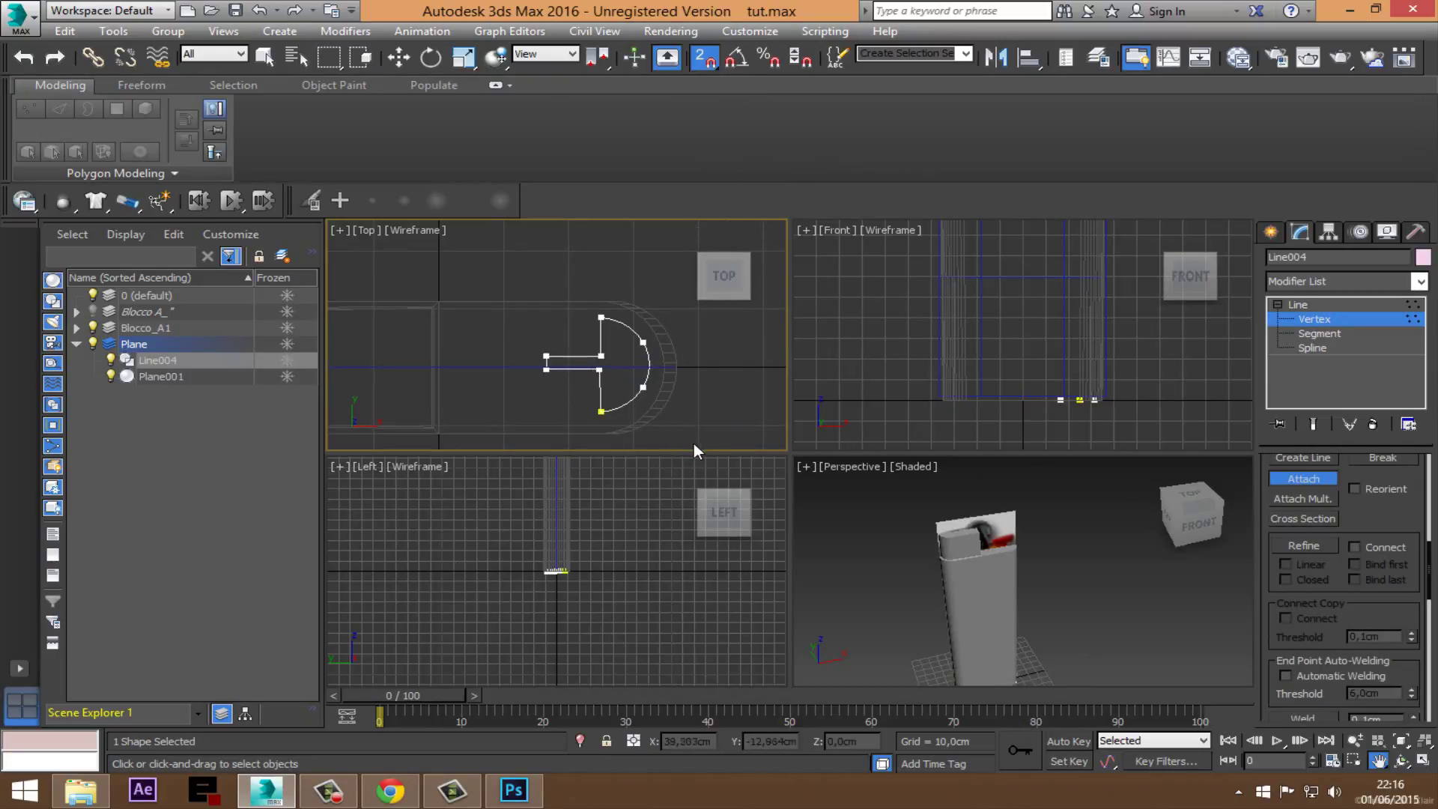
left_click(1318, 321)
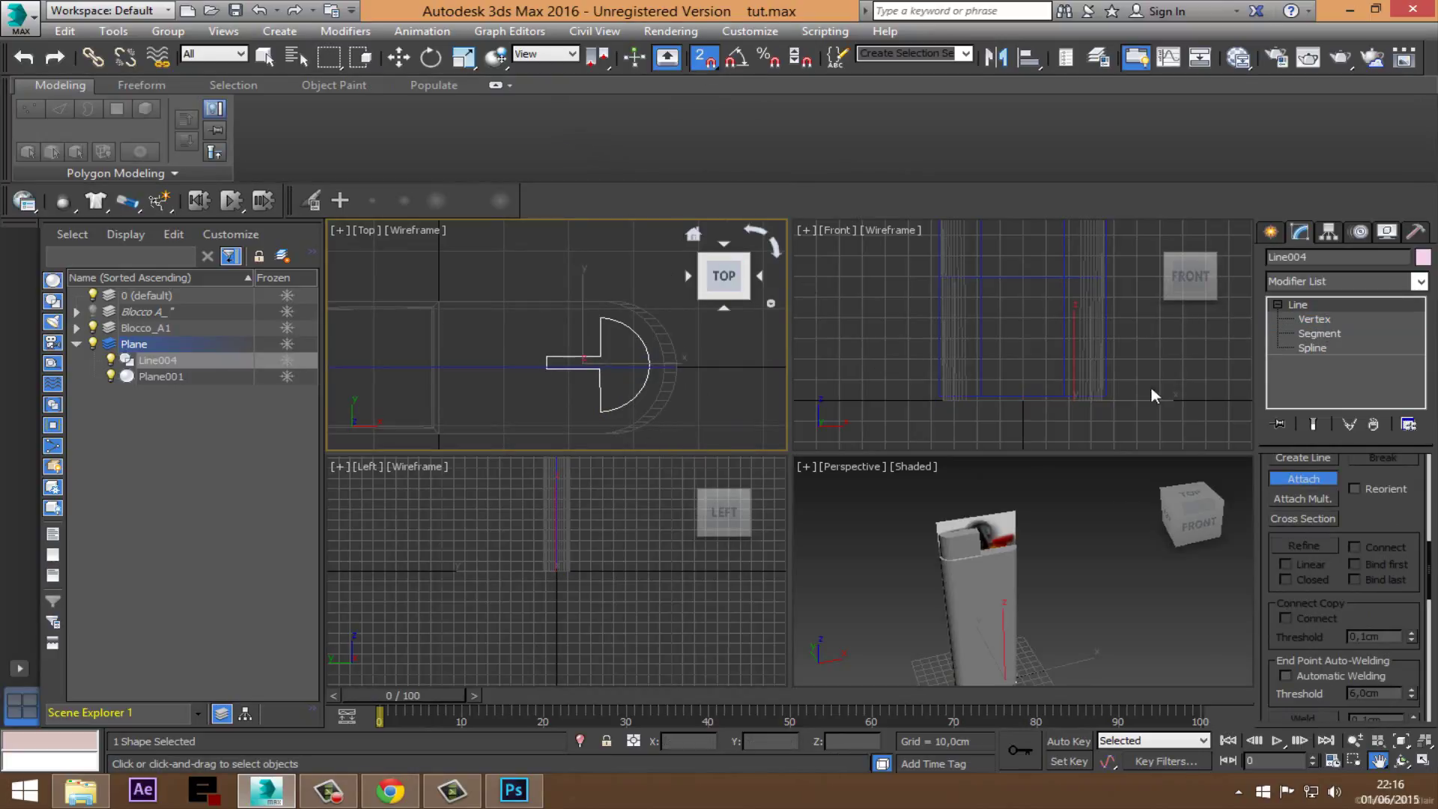
key("w")
left_click(1314, 319)
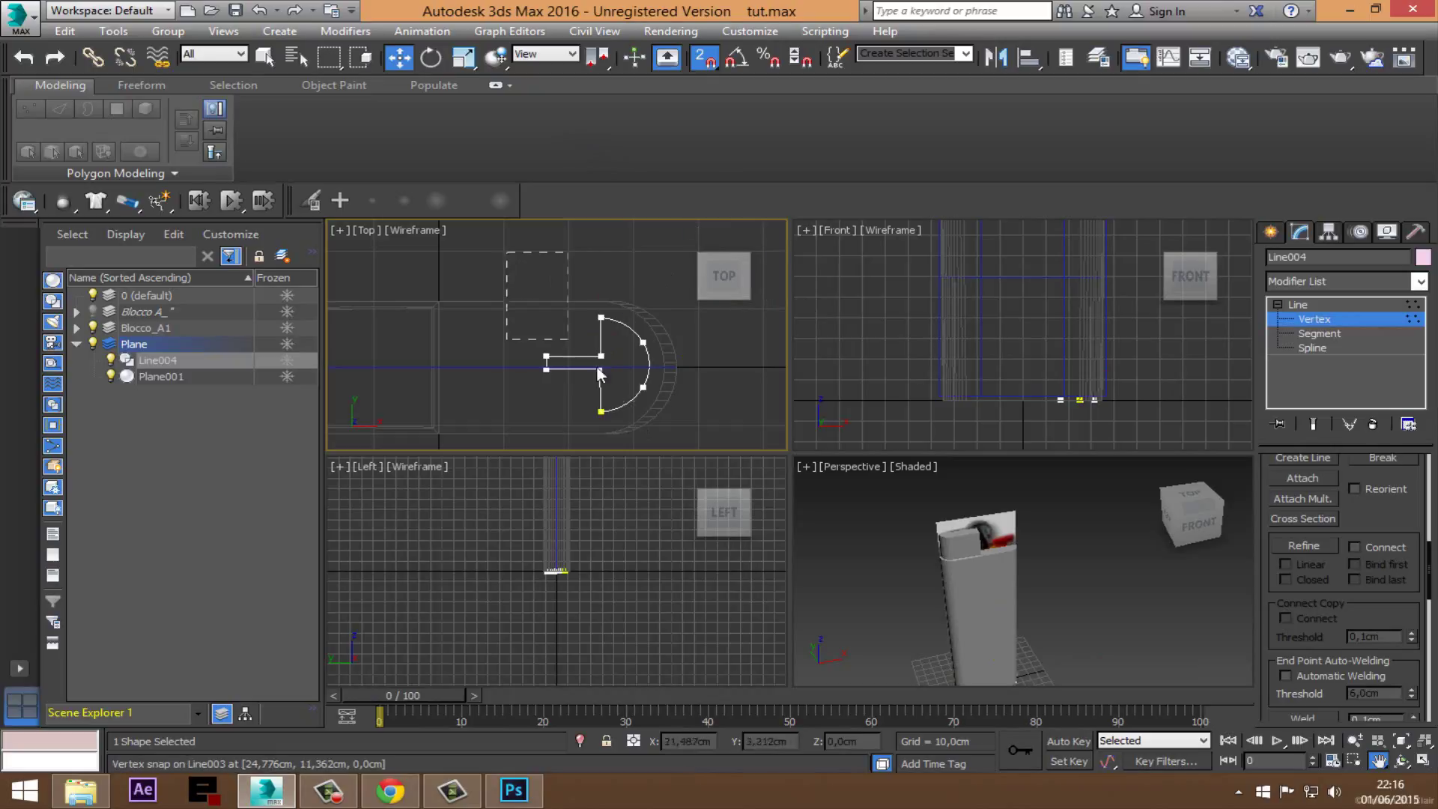
left_click_drag(548, 253, 658, 339)
scroll(1393, 584, "down", 3)
scroll(1363, 531, "down", 3)
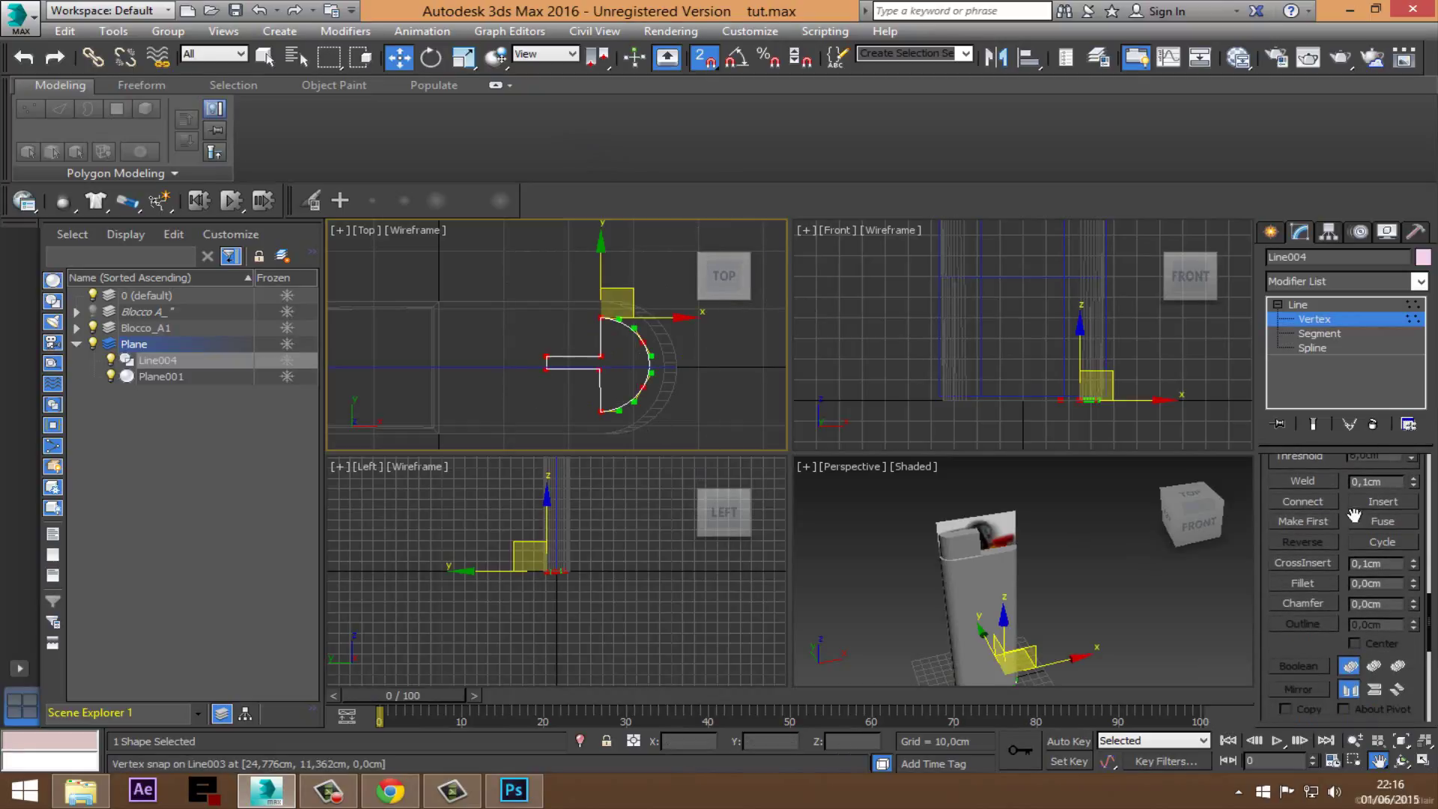
left_click(1319, 479)
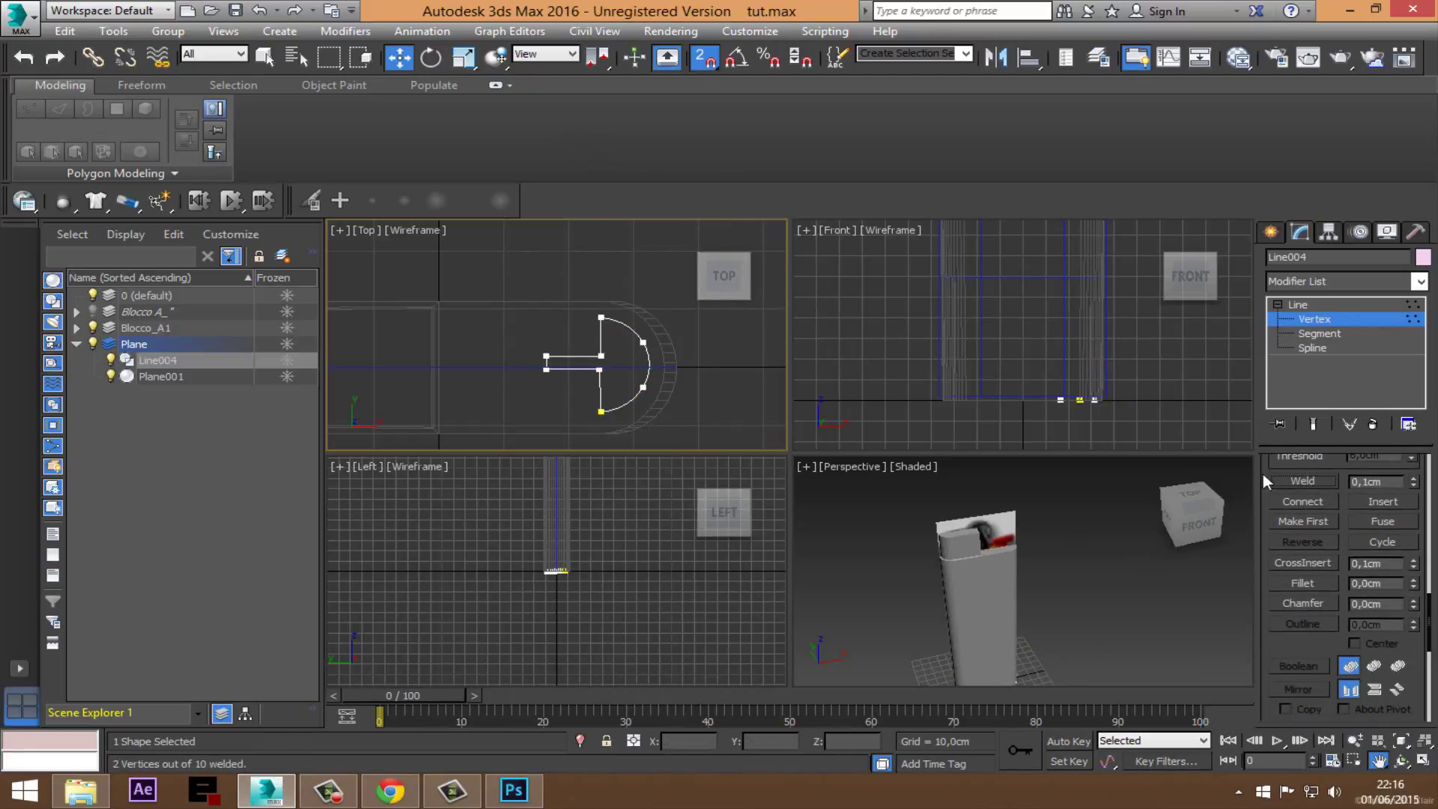
left_click(1316, 318)
Step: Turn off snapping and reposition the arc's bottom-end and stem's outer-end vertices
scroll(629, 379, "up", 3)
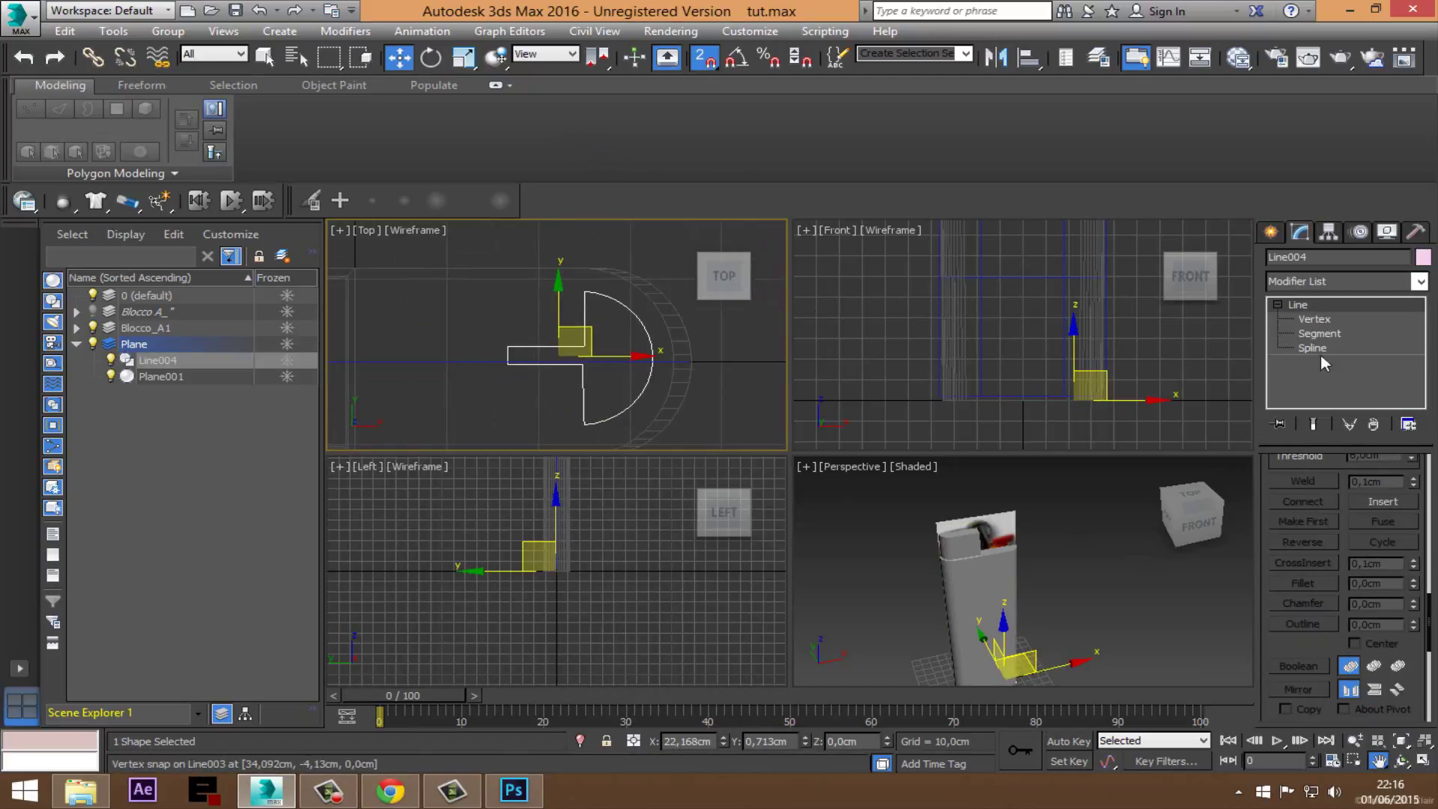
left_click(1321, 323)
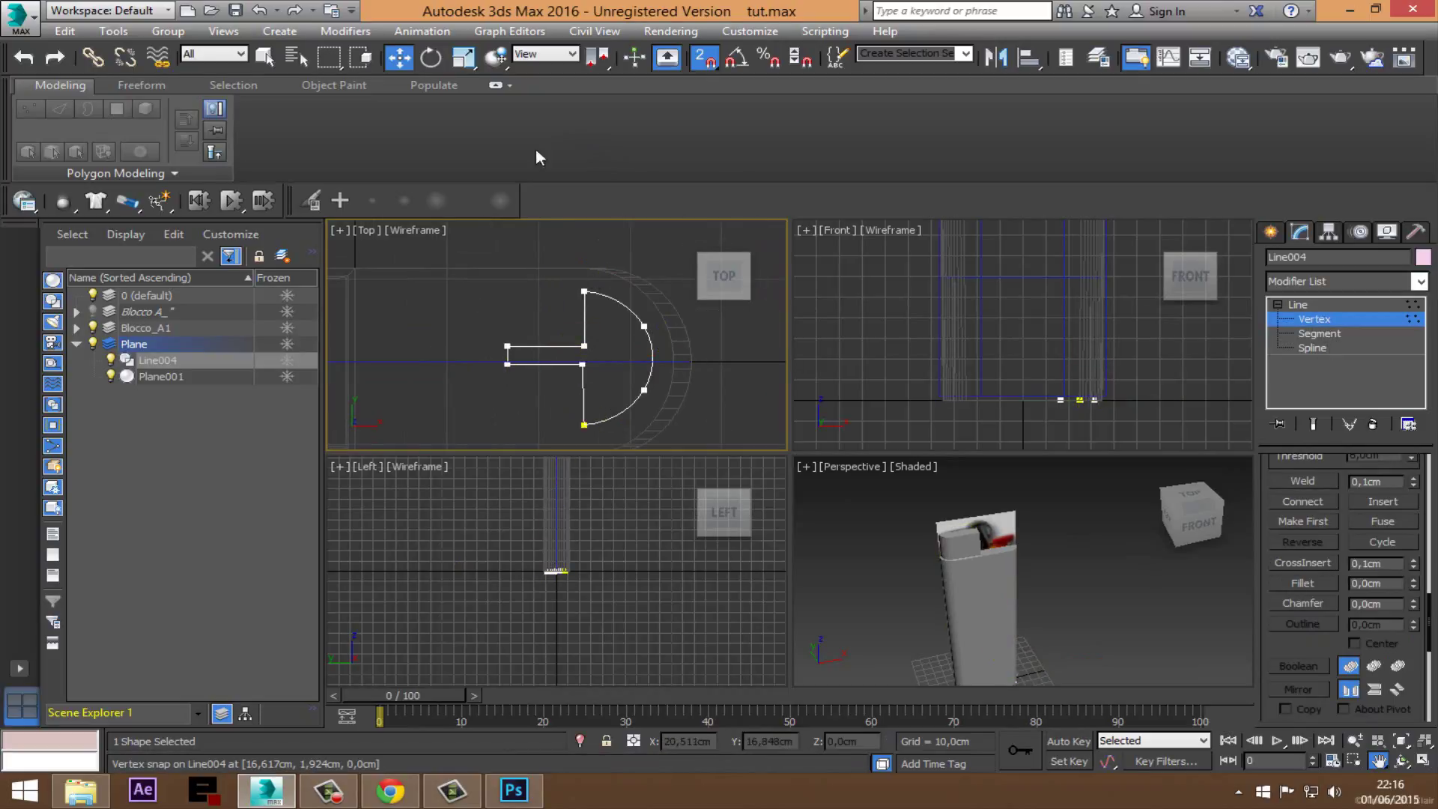
left_click(715, 63)
scroll(651, 339, "down", 3)
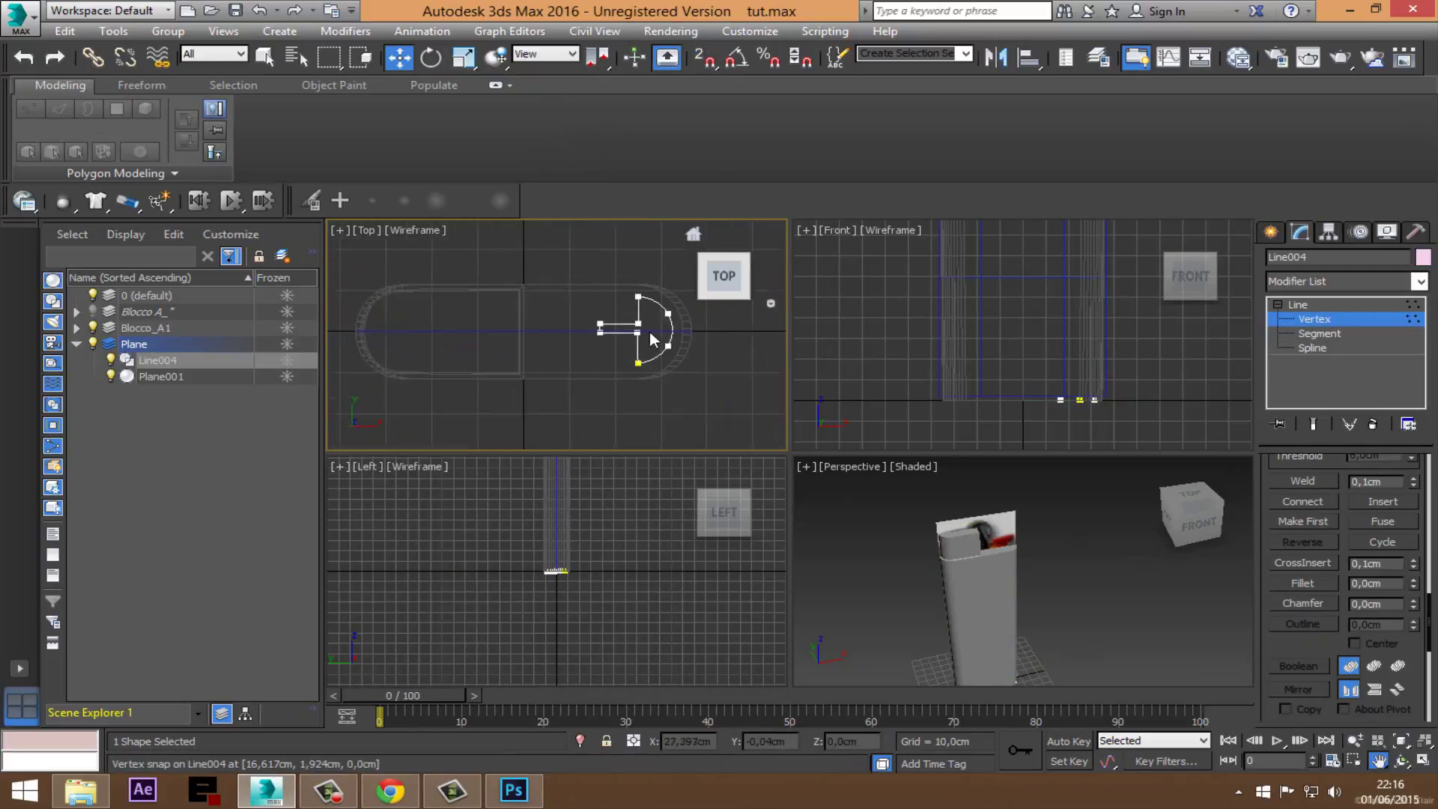
scroll(651, 350, "up", 2)
scroll(629, 349, "up", 2)
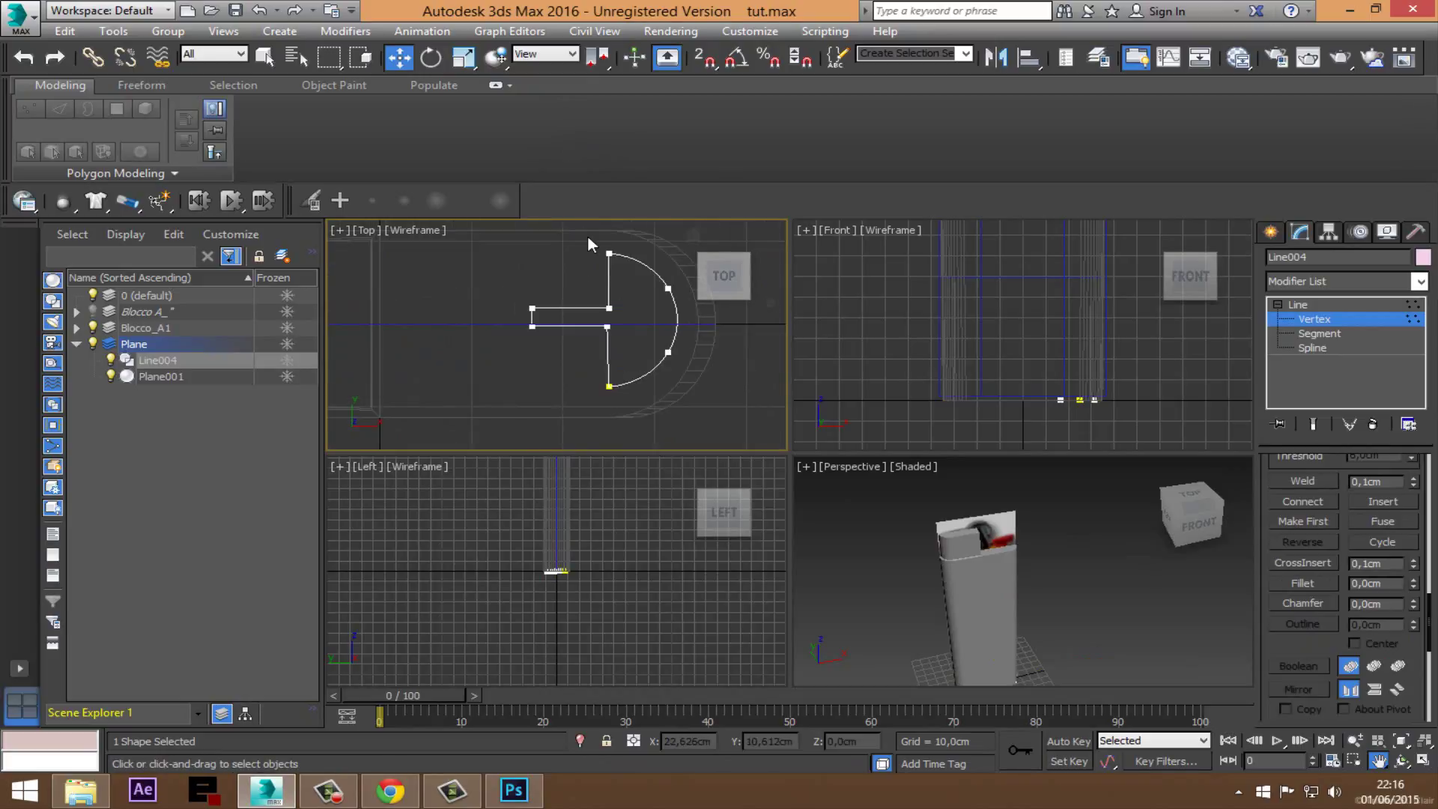
mouse_move(587, 235)
left_mouse_down()
mouse_move(629, 405)
mouse_move(670, 402)
left_mouse_up()
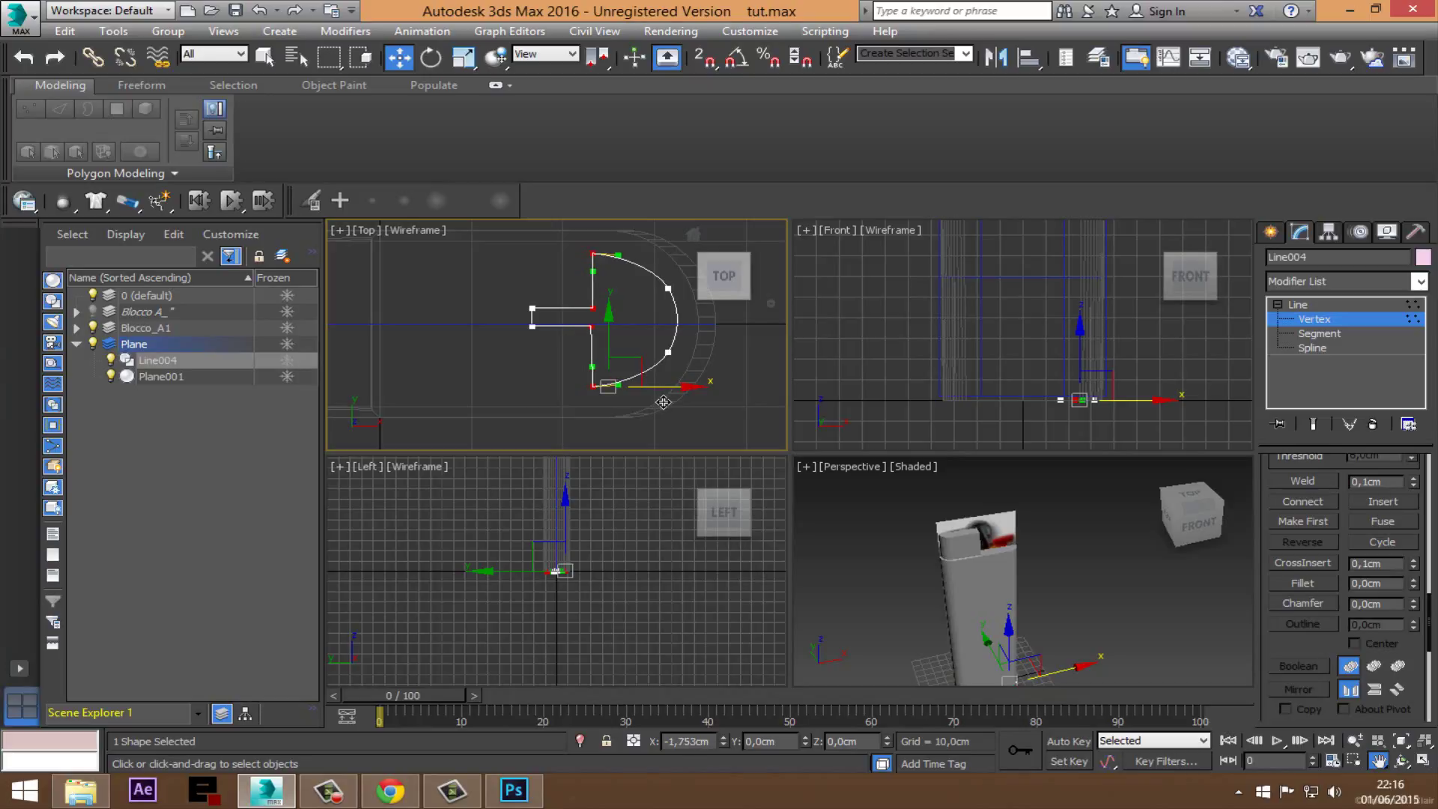
left_click_drag(551, 361, 590, 343)
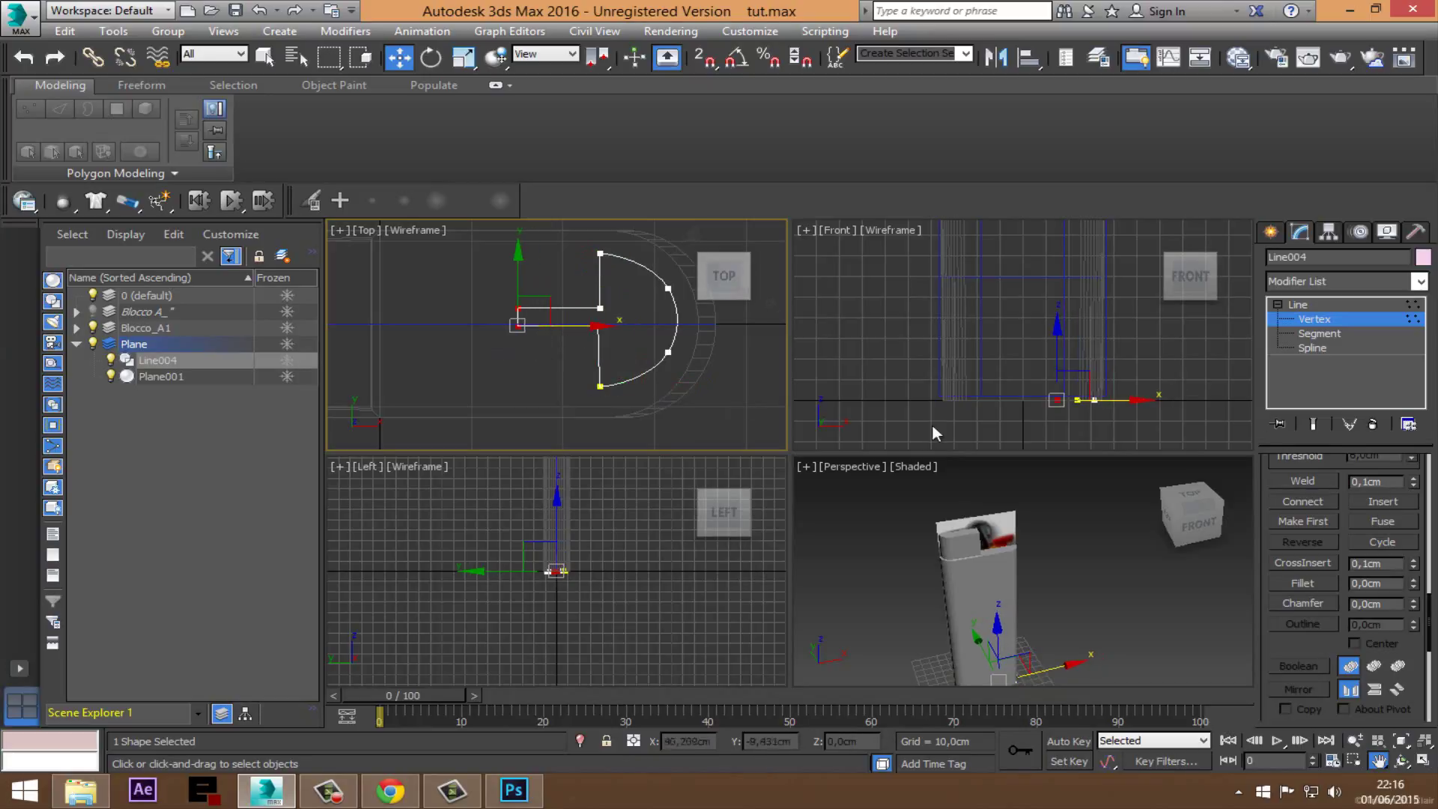
left_click(1348, 319)
Step: Add an Extrude modifier to Line004 and raise it to the lighter's top
left_click(1417, 283)
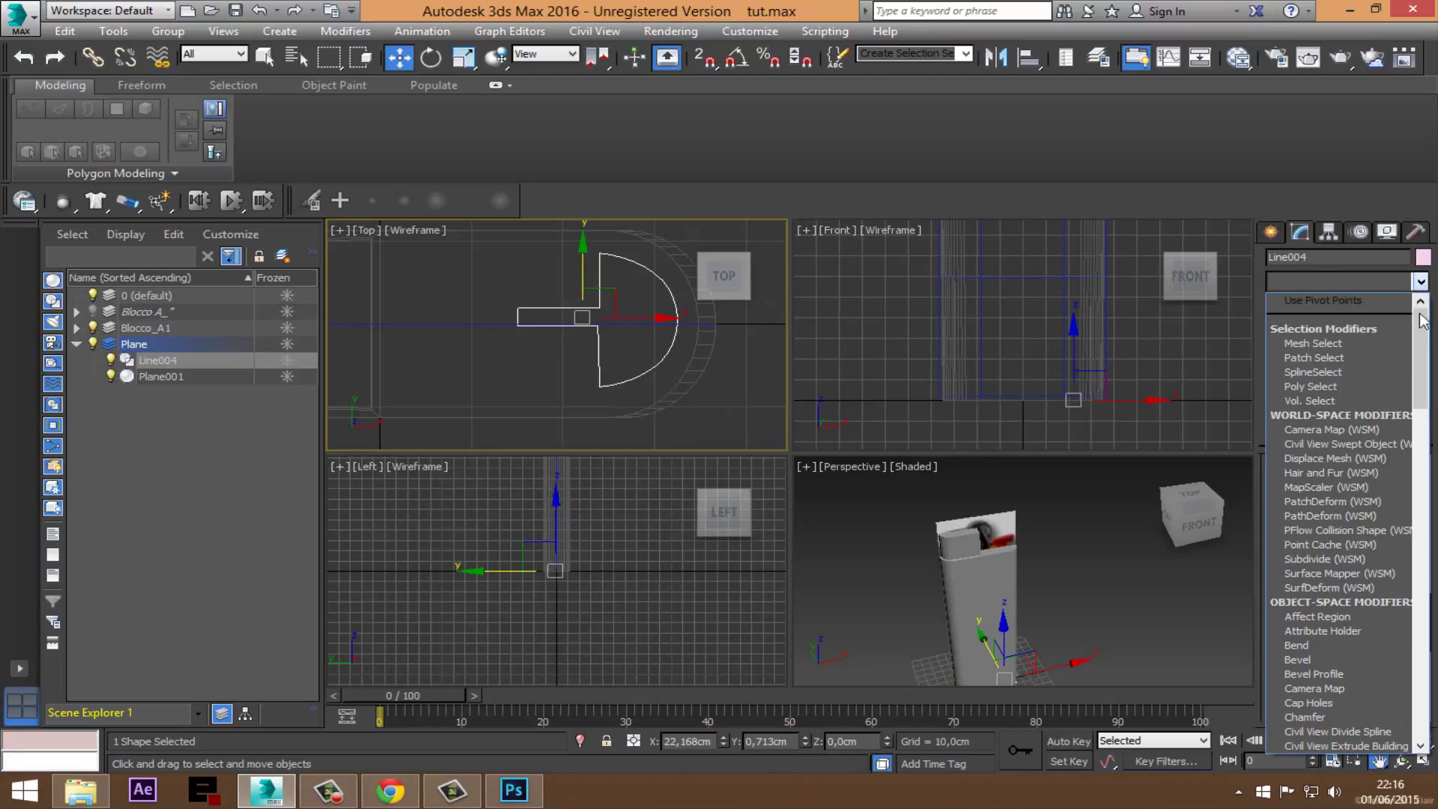
left_click_drag(1420, 344, 1424, 479)
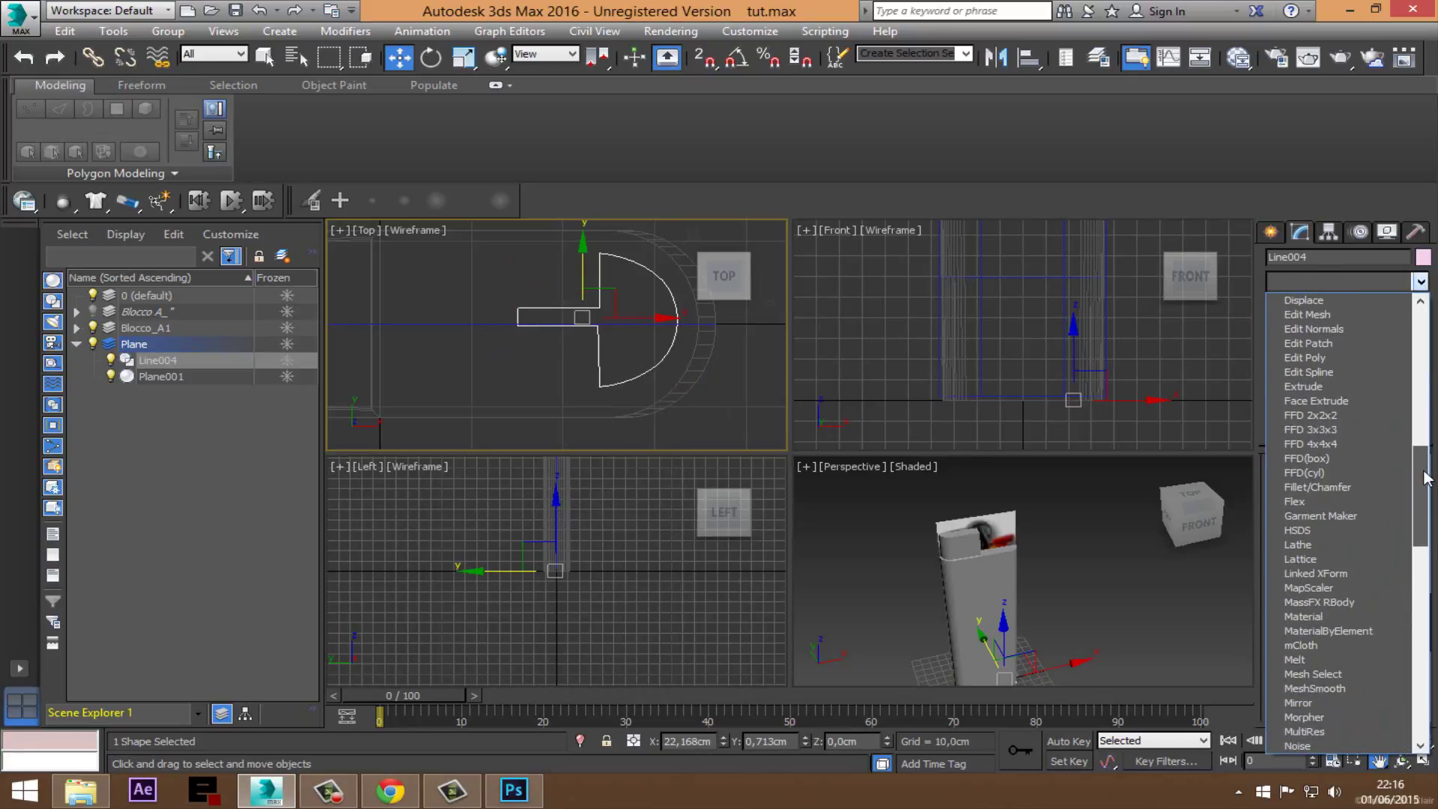
left_click(1322, 385)
scroll(1068, 389, "down", 3)
scroll(1059, 397, "down", 2)
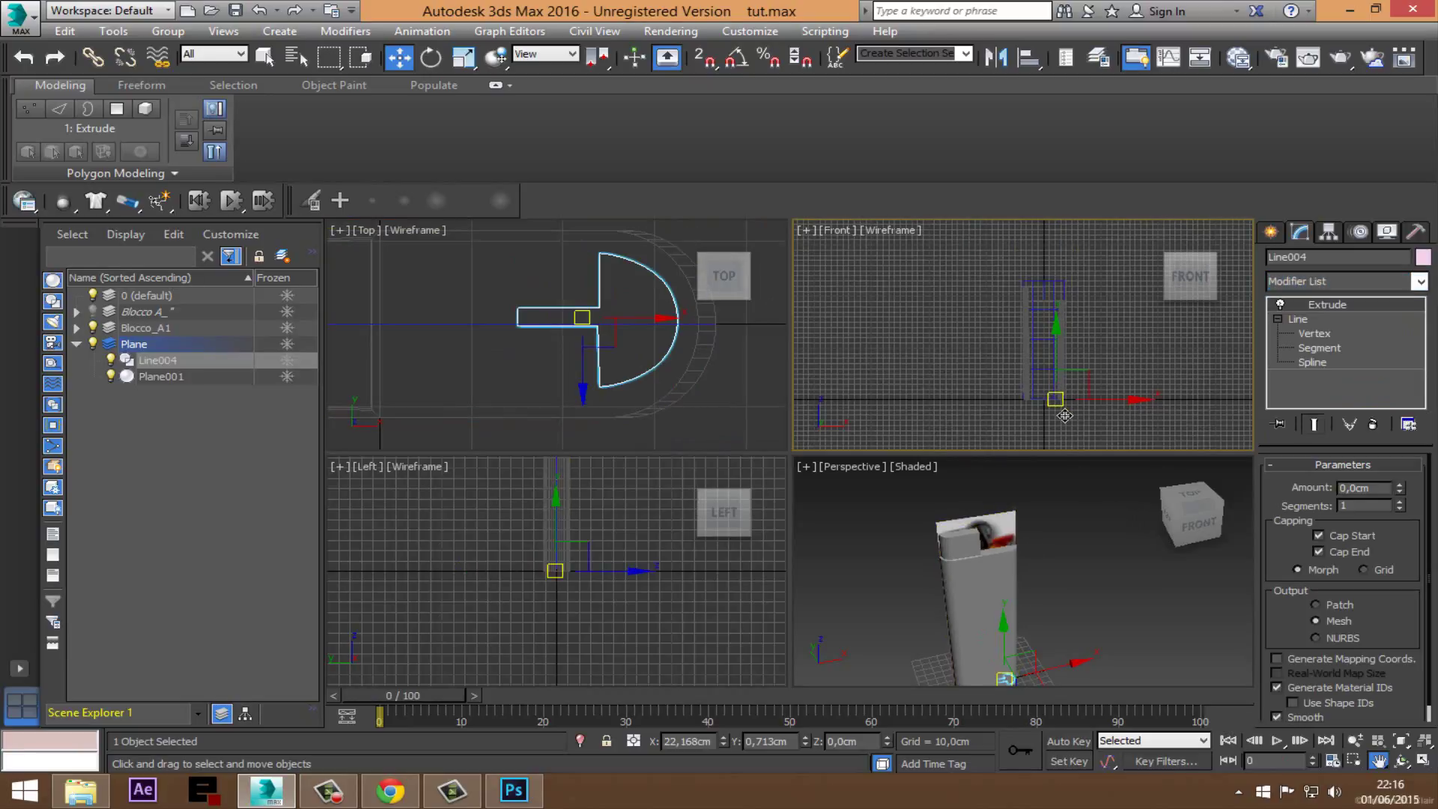
scroll(1050, 404, "down", 3)
left_click_drag(1053, 385, 1079, 278)
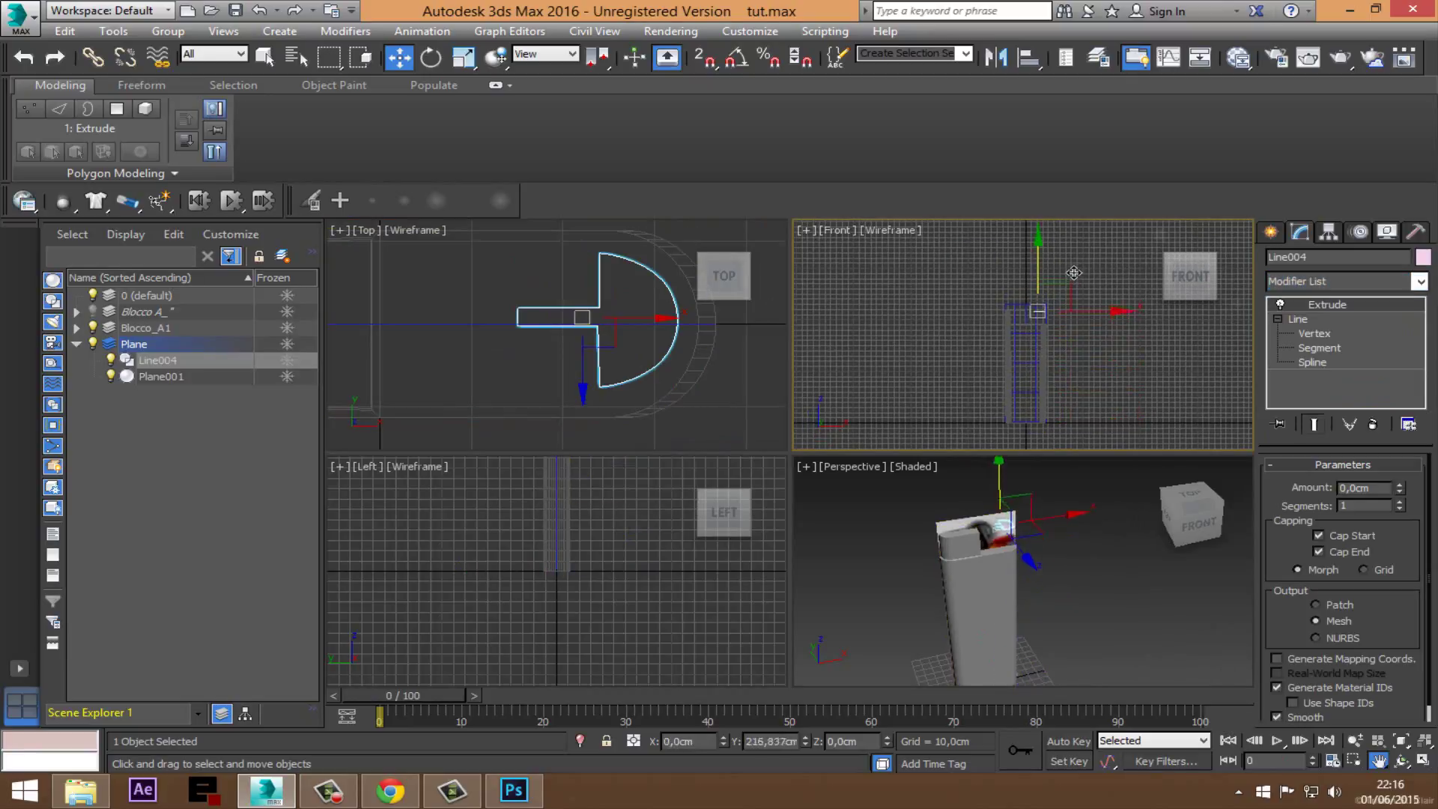
Step: Maximize the Perspective view and colour Line004 dark blue
right_click(1213, 608)
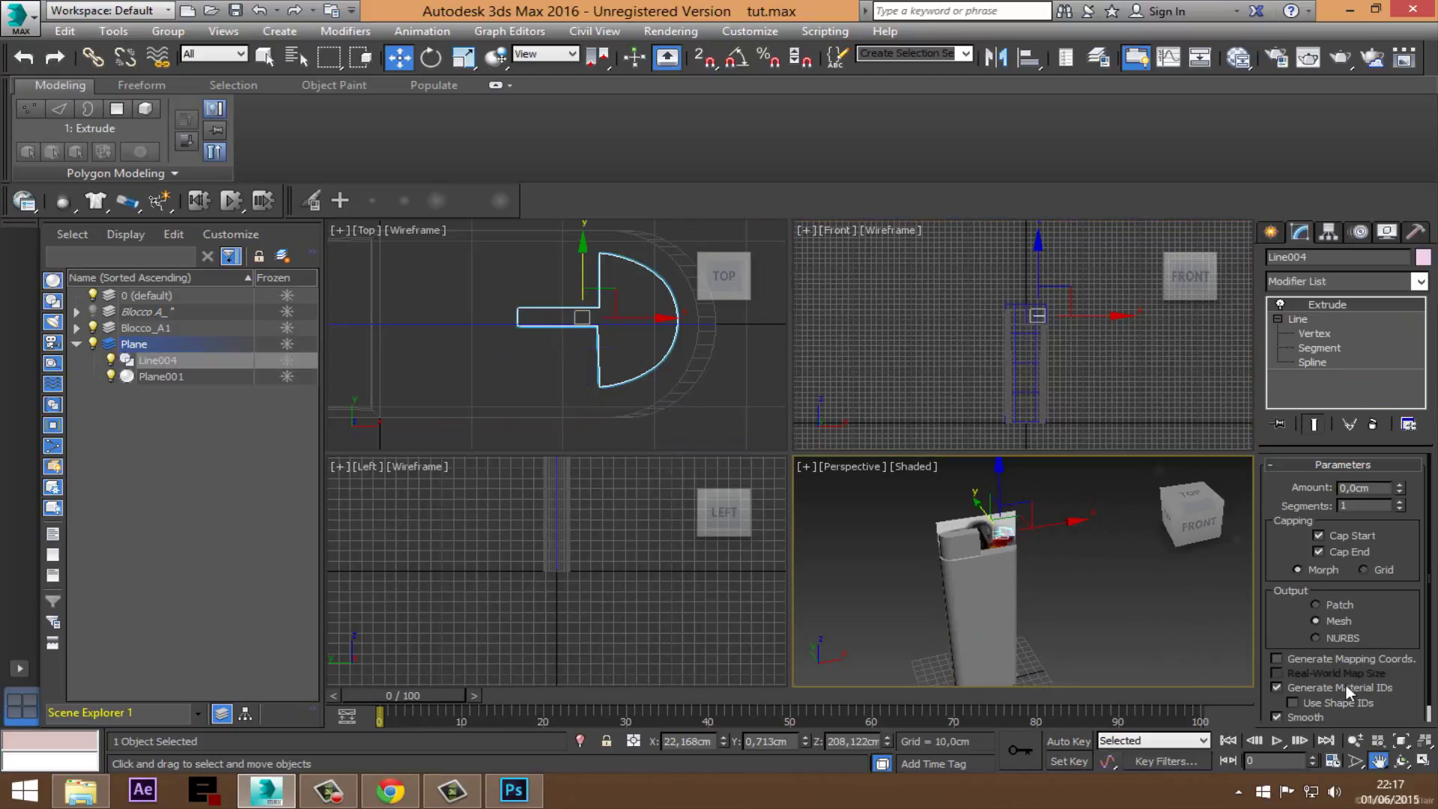
left_click(1422, 761)
scroll(802, 412, "up", 2)
scroll(779, 411, "up", 3)
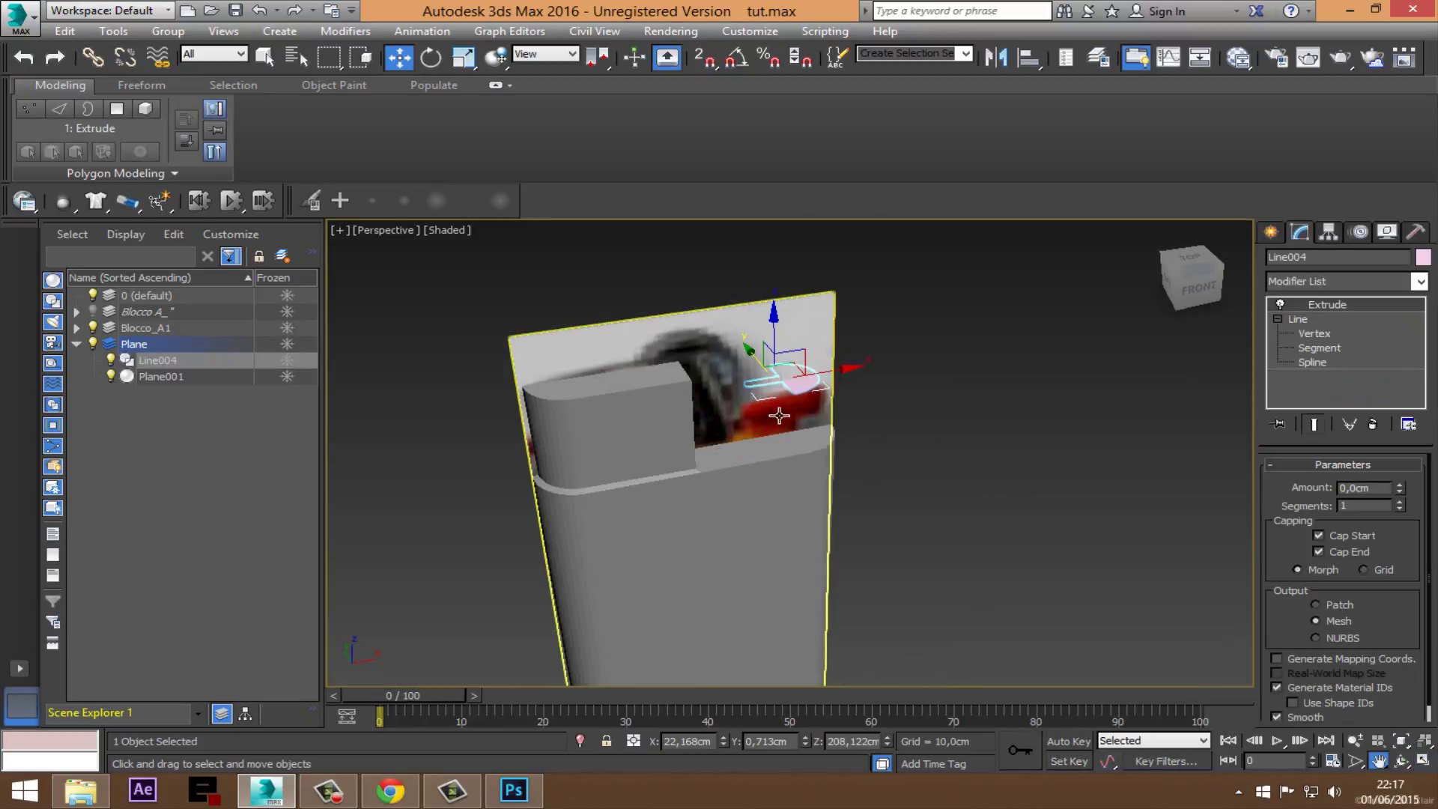
scroll(779, 411, "up", 4)
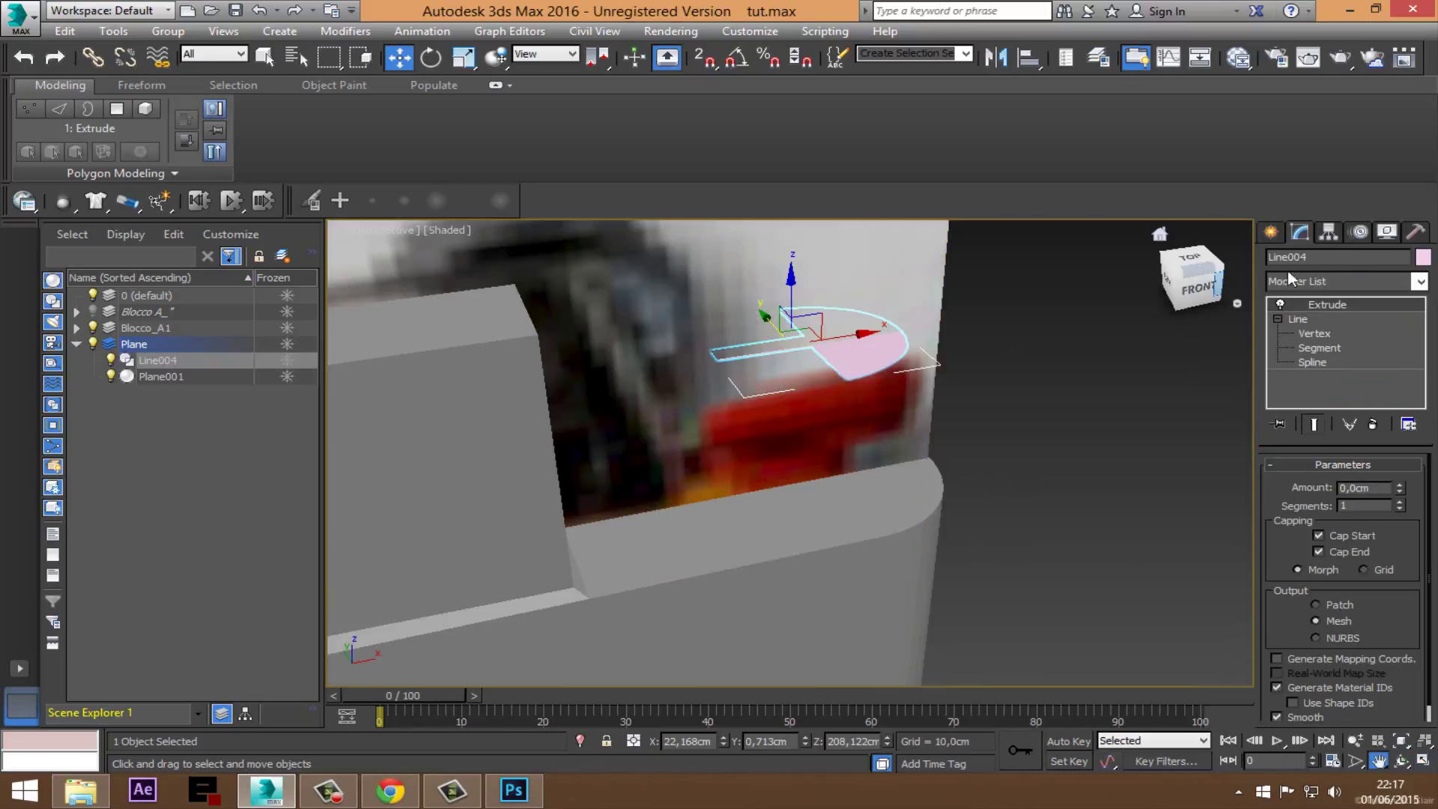
left_click(1422, 257)
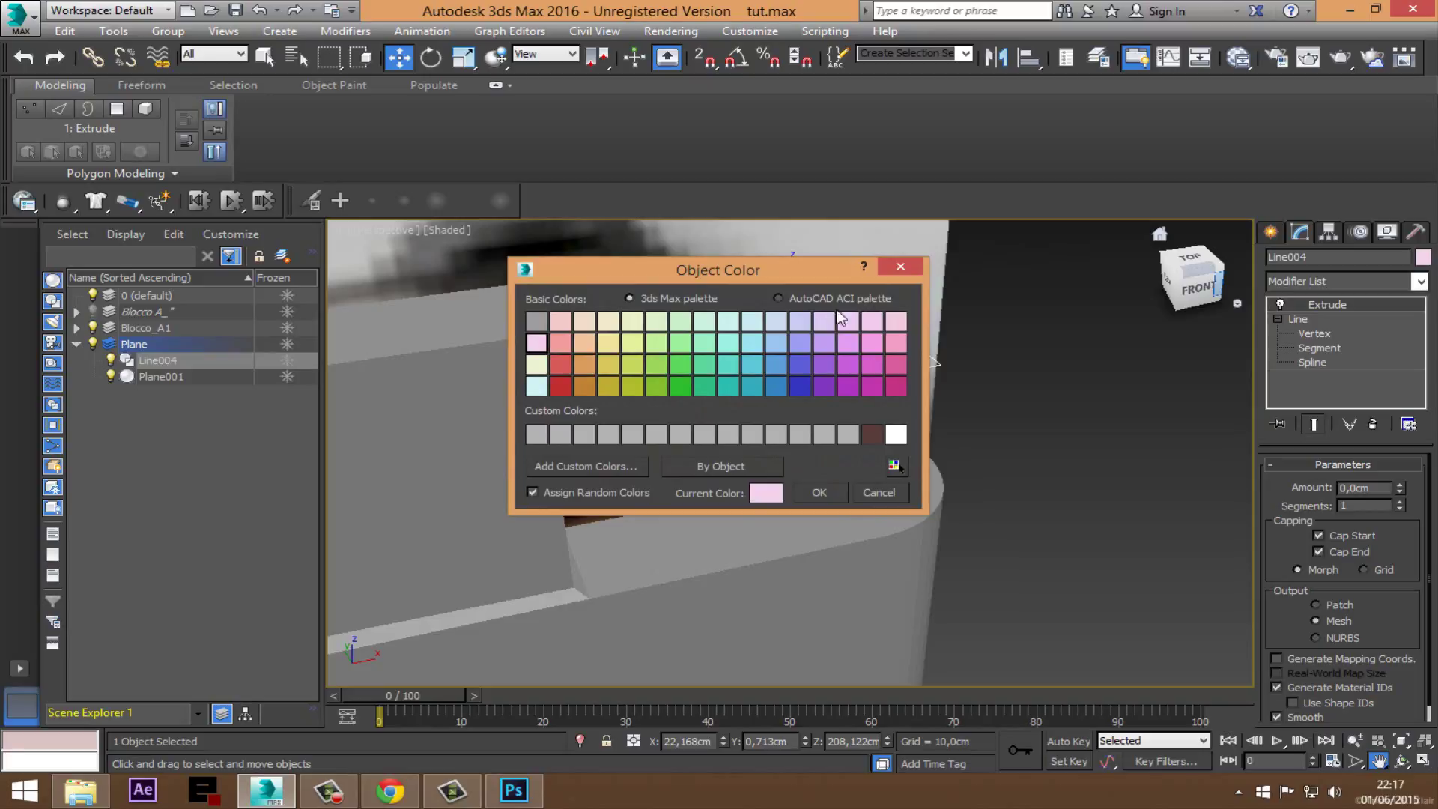
left_click(798, 387)
left_click(804, 491)
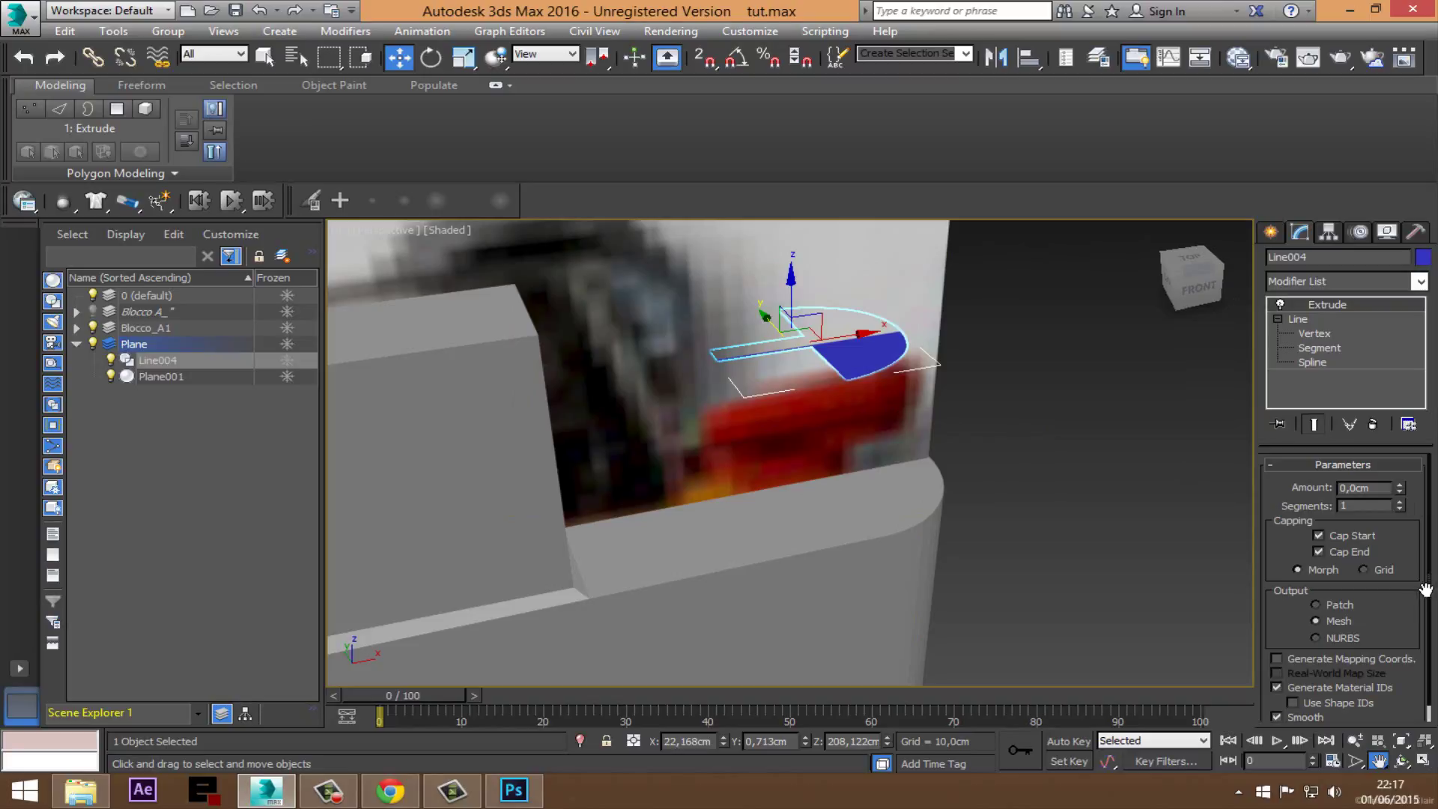
Step: Set the Extrude Amount to 3,0 cm and lower the piece slightly
left_click_drag(1424, 589, 1433, 549)
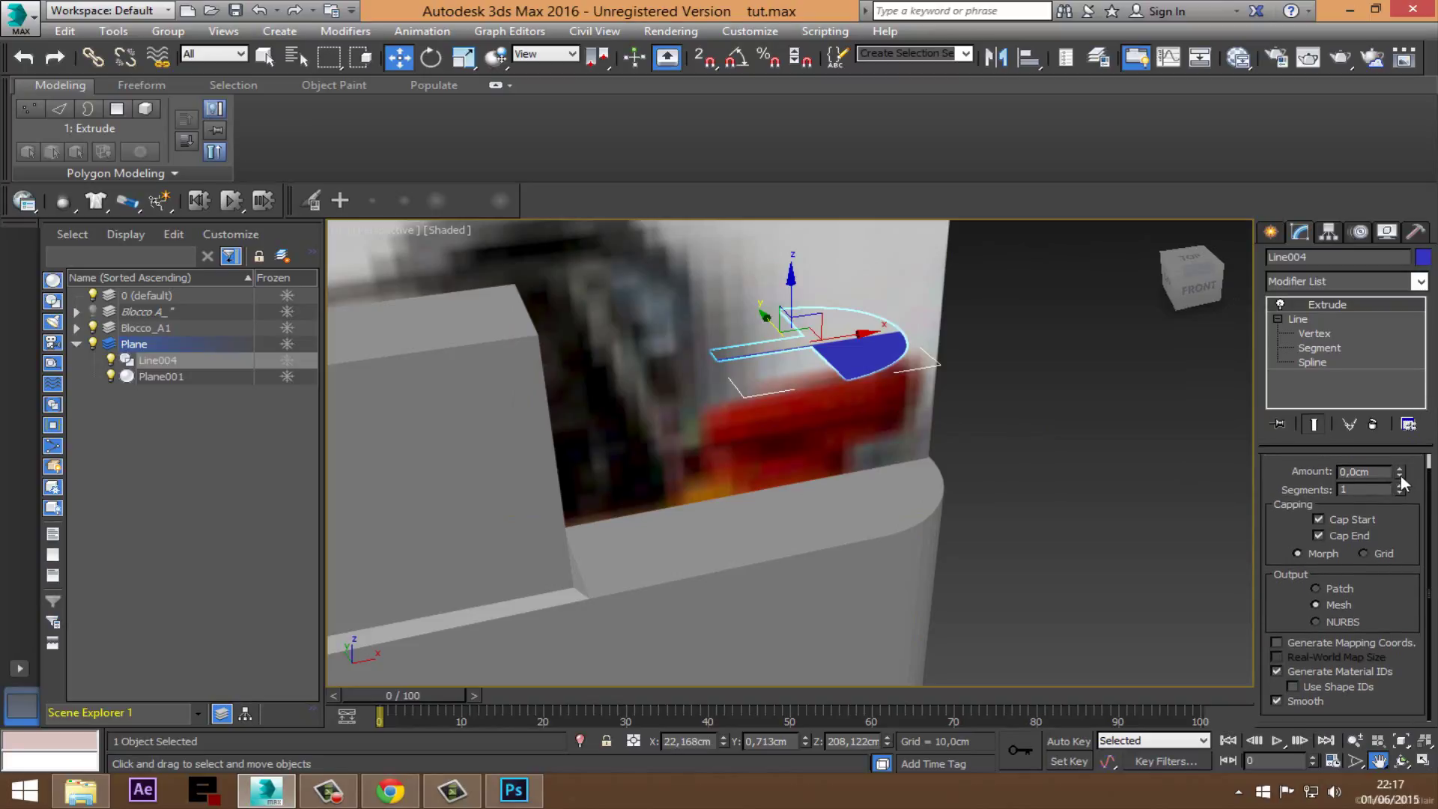
left_click_drag(1398, 472, 1413, 477)
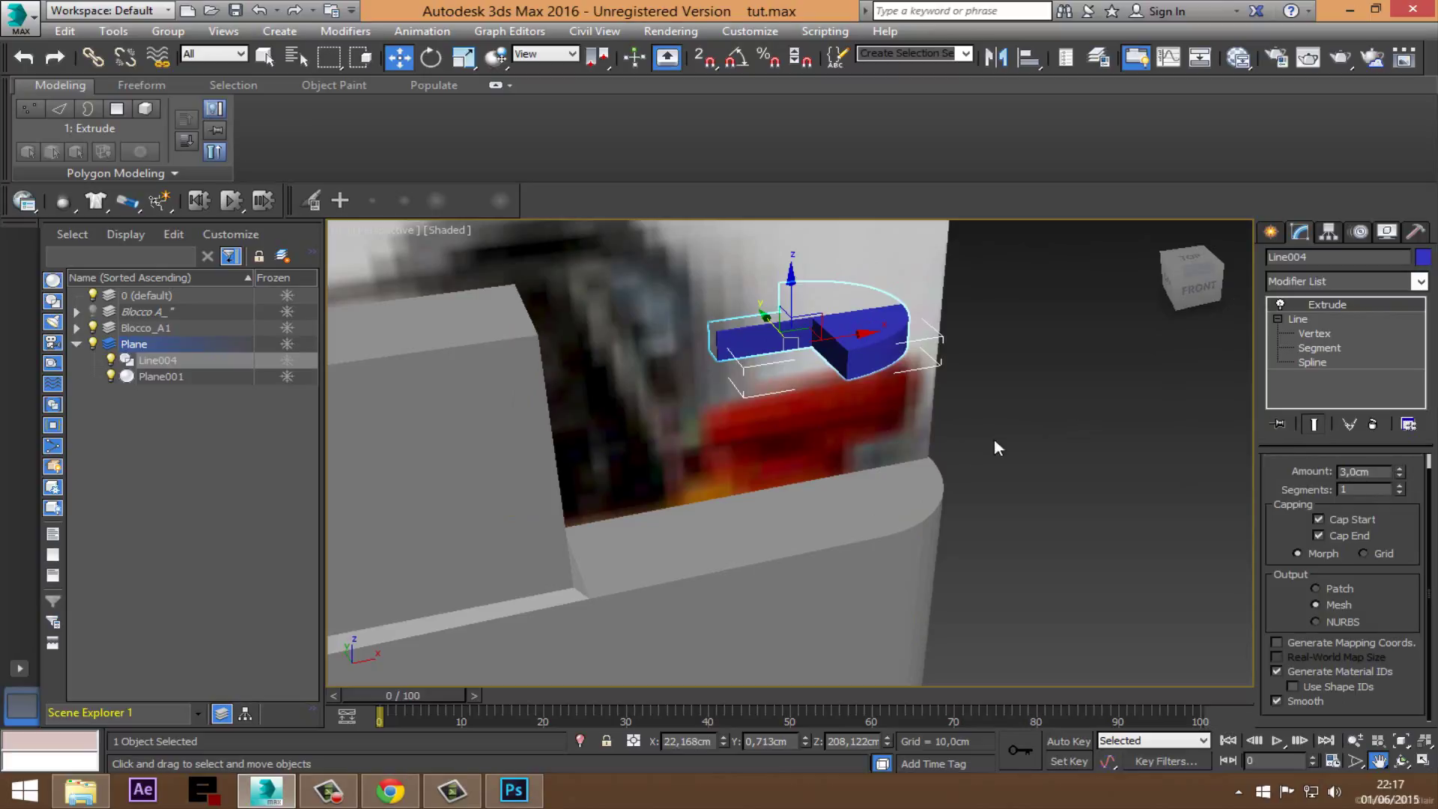
middle_click_drag(836, 438, 845, 449)
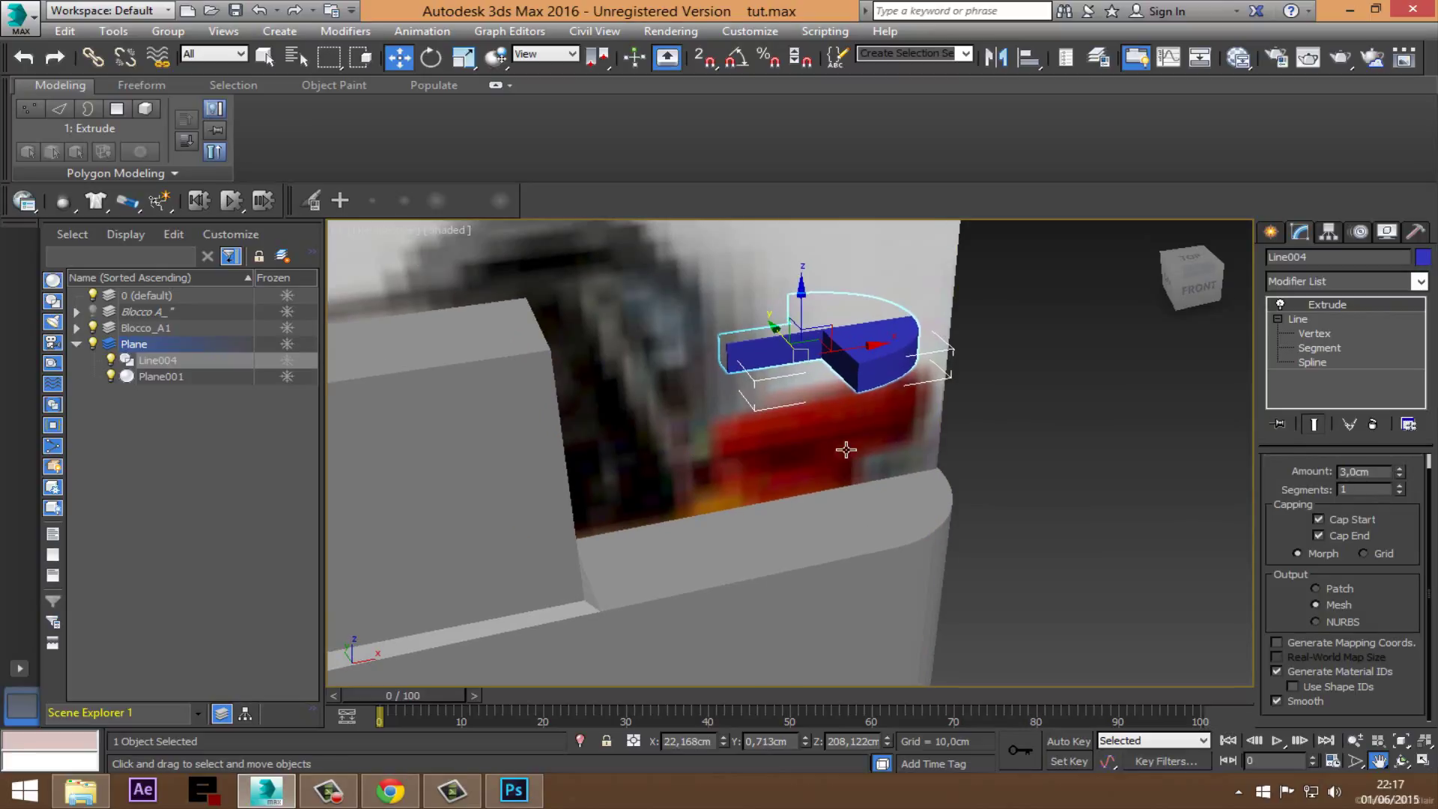
left_click_drag(823, 302, 823, 378)
Step: Scale Line004 taller along Z and wider along X to fit the lighter's top
left_click(1402, 763)
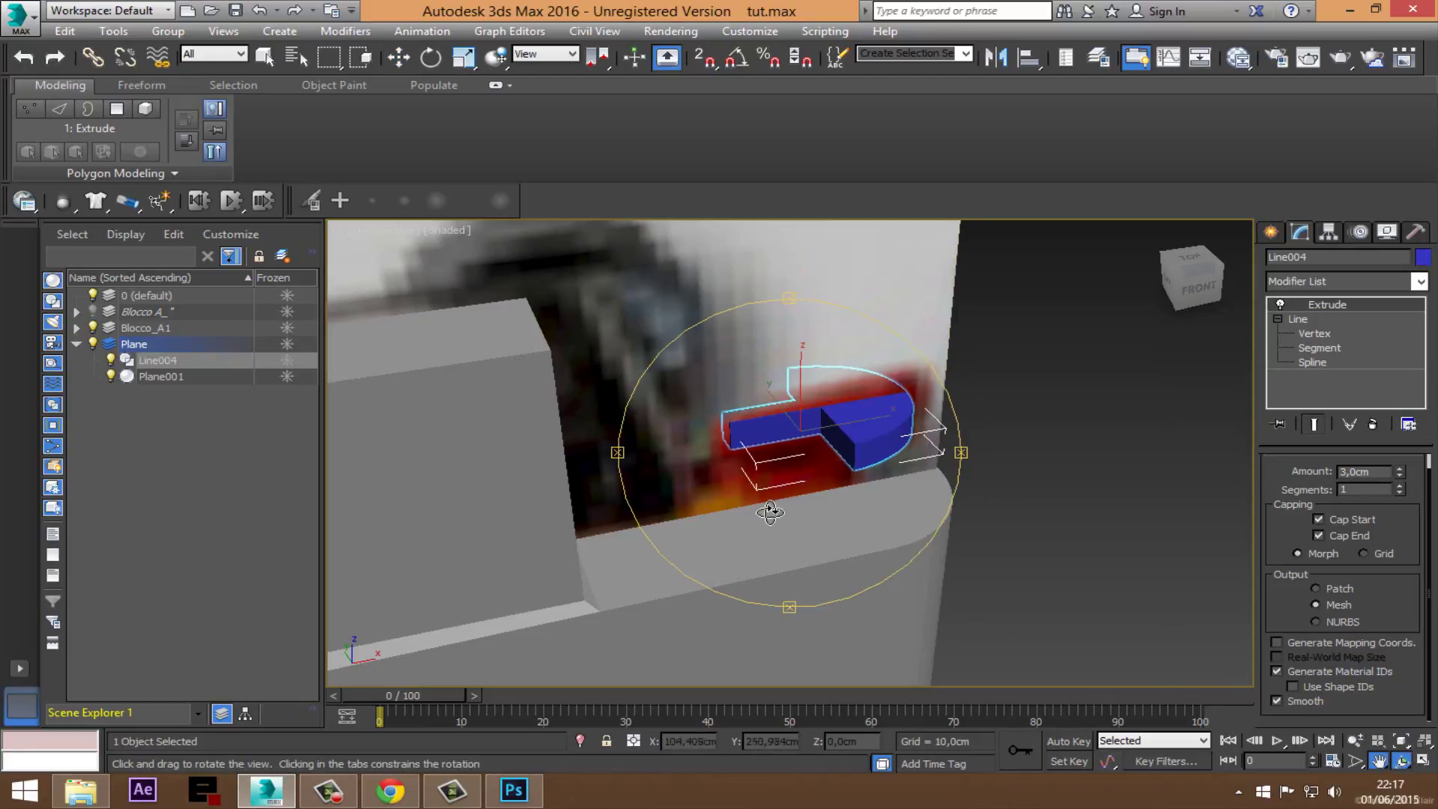
left_click_drag(771, 498, 733, 452)
left_click_drag(847, 470, 808, 495)
left_click(466, 58)
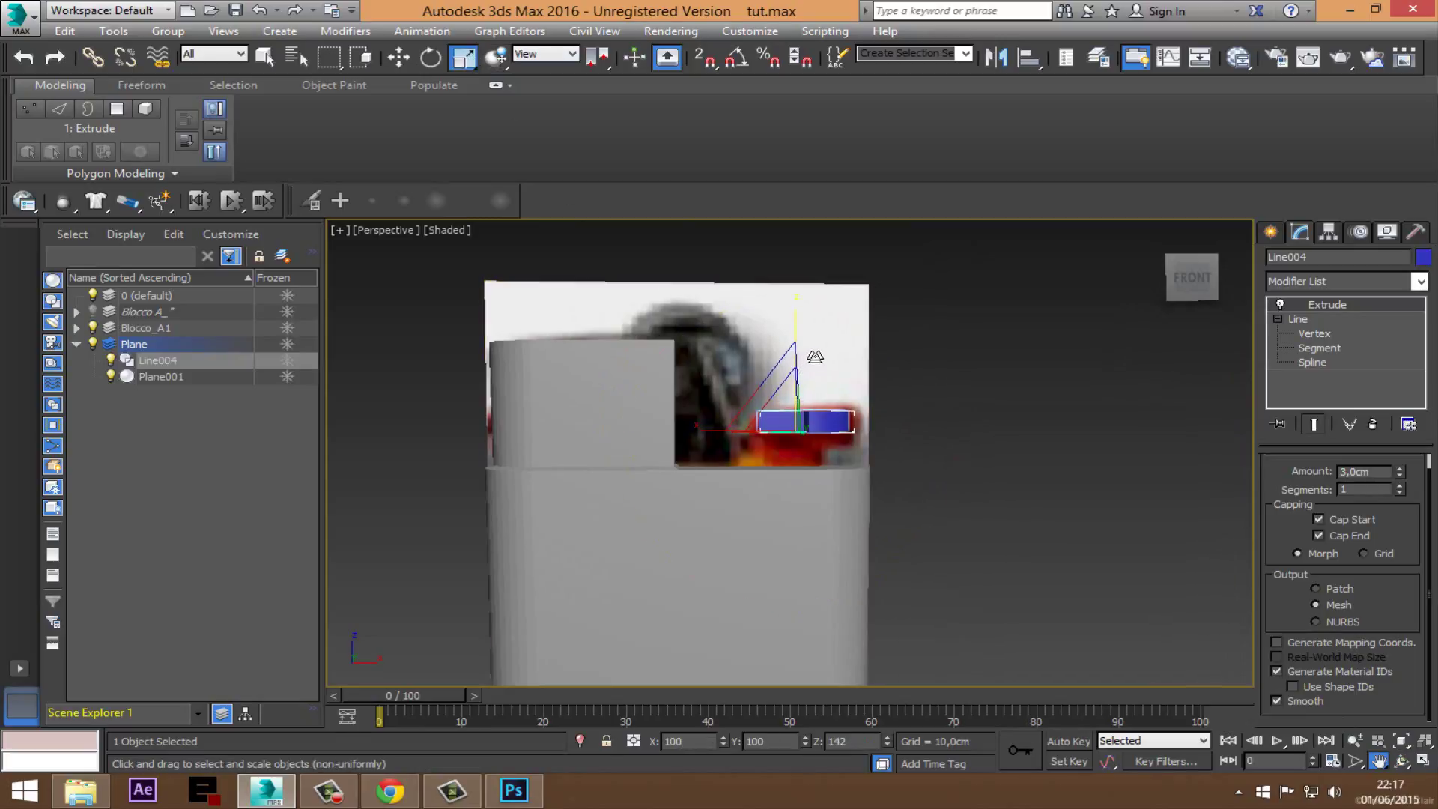
left_click_drag(809, 378, 810, 329)
right_click(797, 372)
left_click(820, 380)
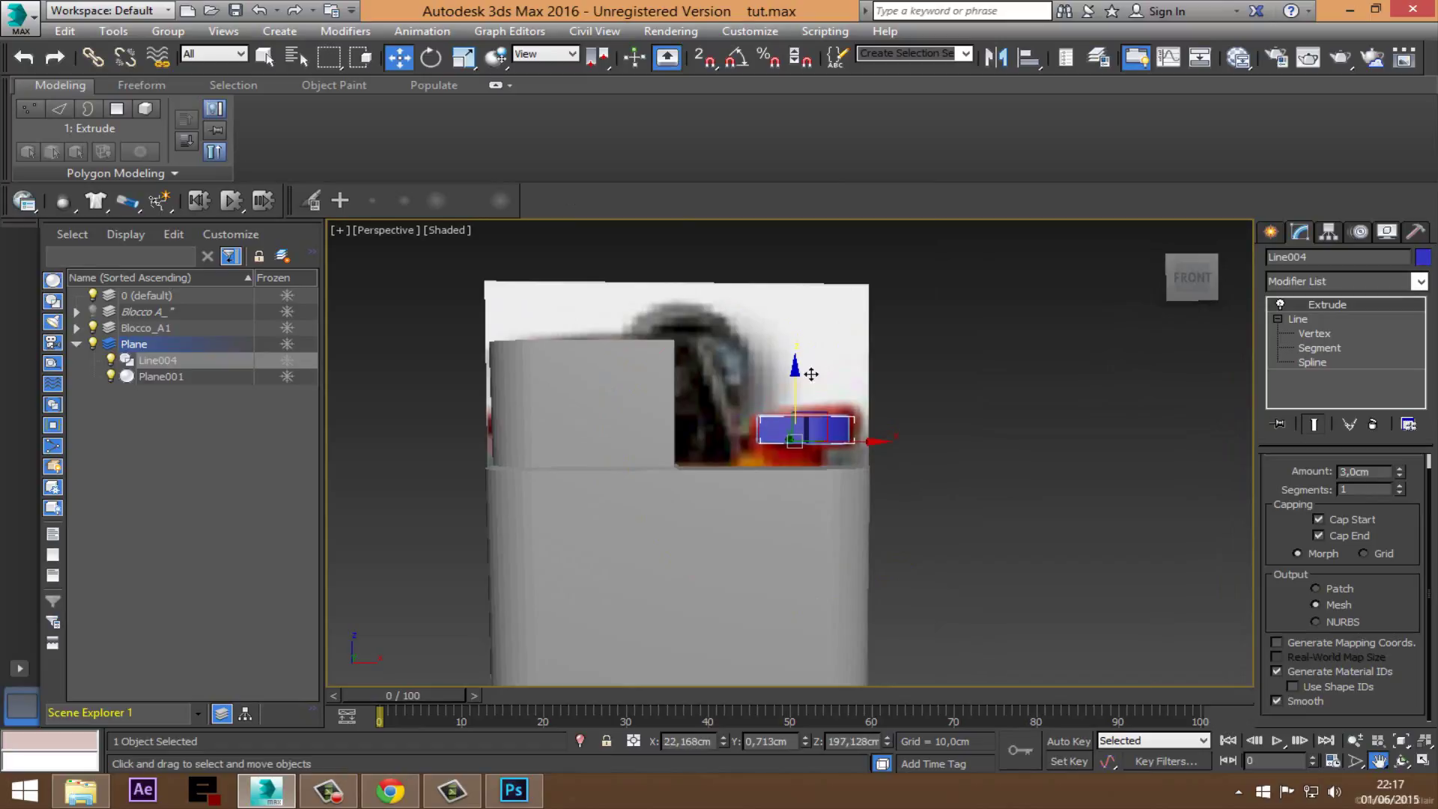
left_click(463, 57)
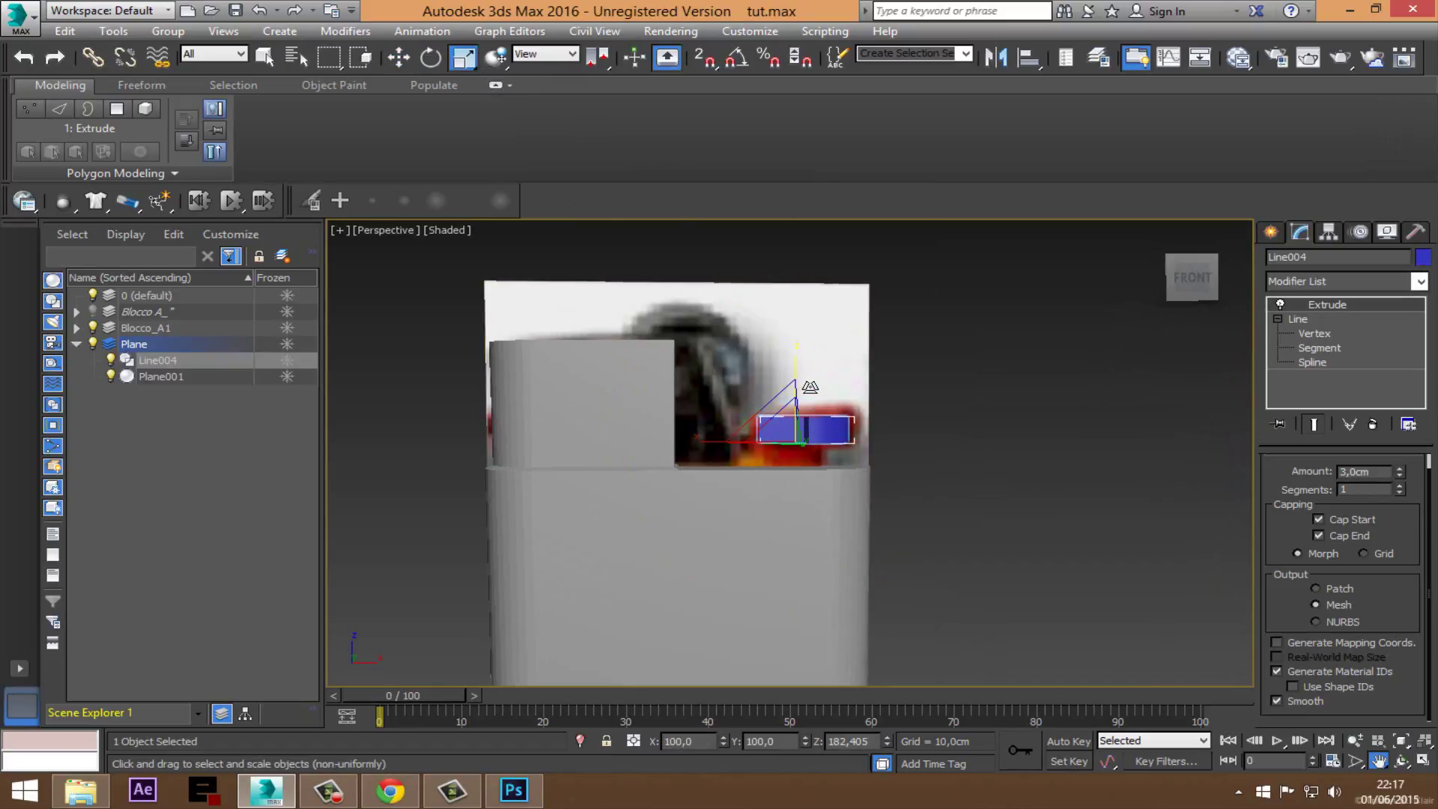
mouse_move(809, 383)
left_mouse_down()
mouse_move(809, 371)
mouse_move(807, 386)
left_mouse_up()
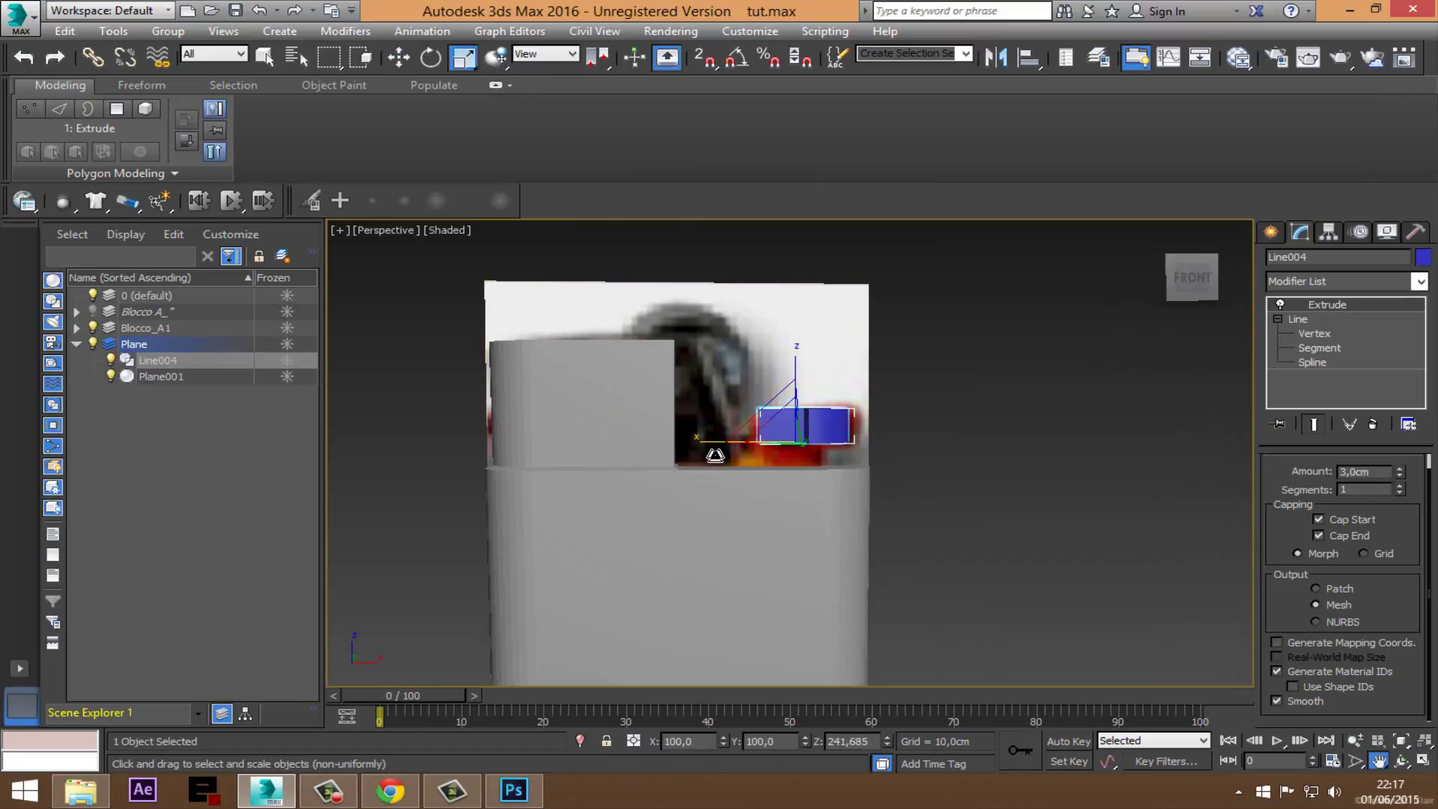
left_click_drag(715, 454, 702, 454)
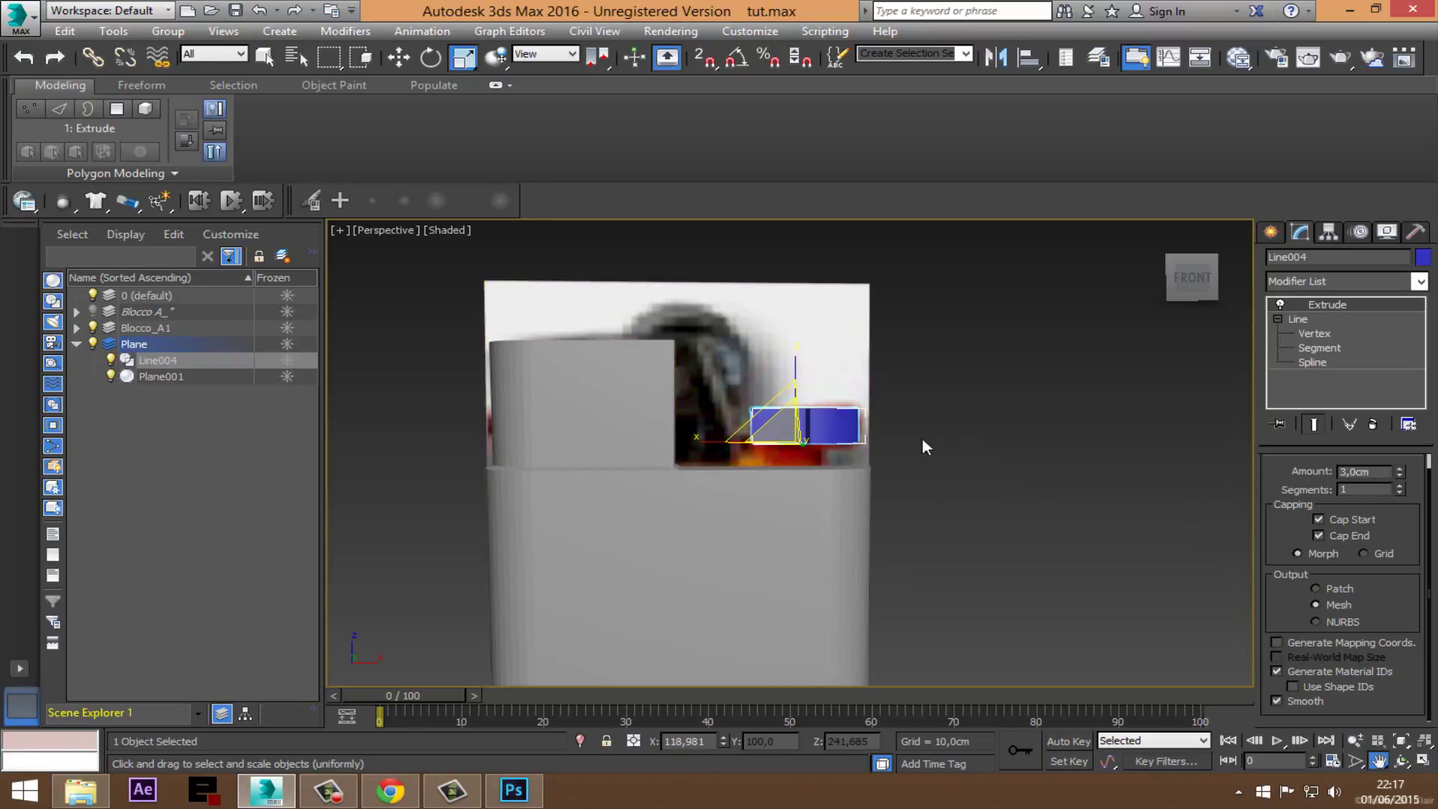
Step: Orbit to check the fit, then switch to the four-viewport layout with Alt+W
left_click(1403, 764)
mouse_move(748, 486)
left_mouse_down()
mouse_move(681, 507)
mouse_move(744, 533)
mouse_move(742, 457)
mouse_move(747, 494)
mouse_move(811, 397)
mouse_move(735, 497)
mouse_move(744, 507)
left_mouse_up()
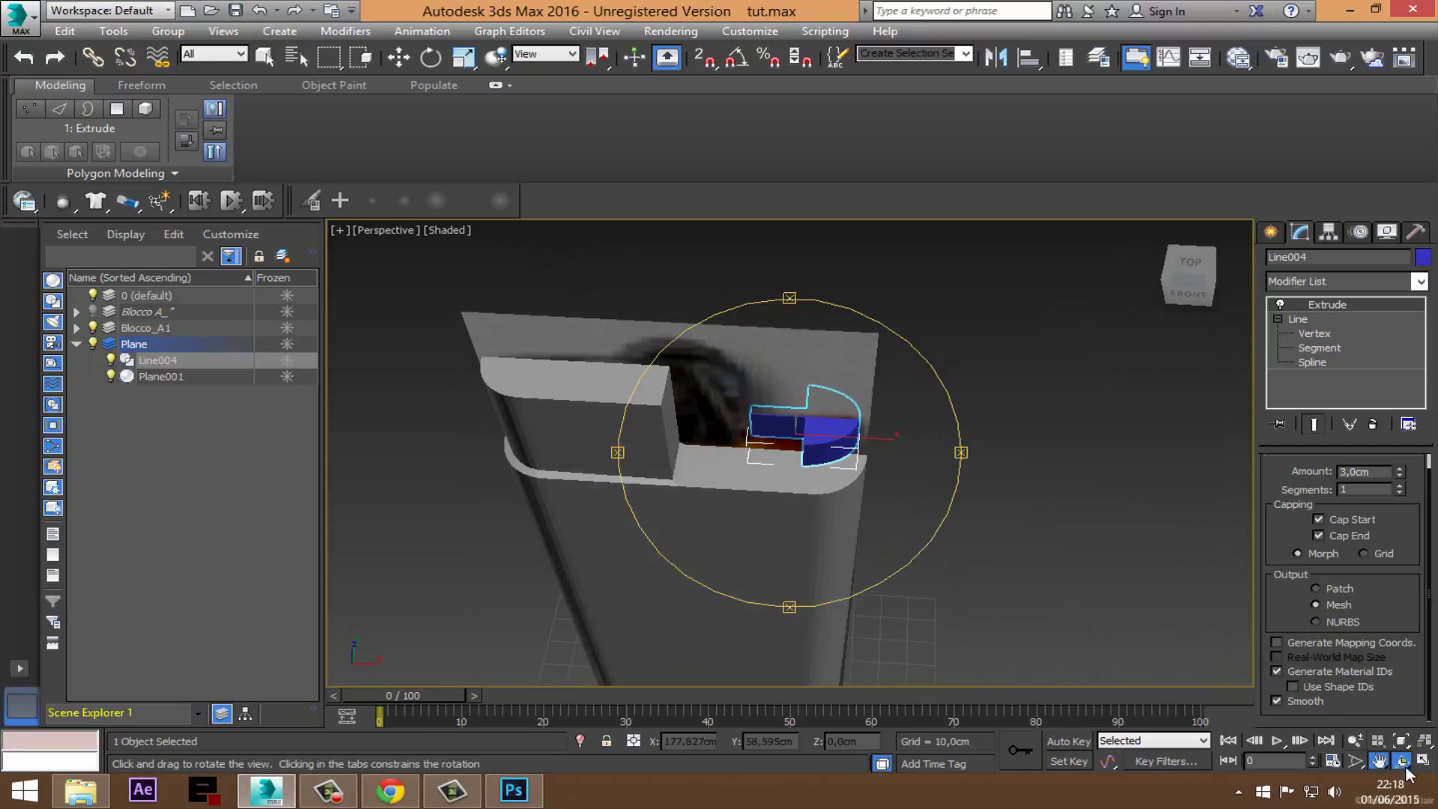
key("alt+w")
left_click(610, 337)
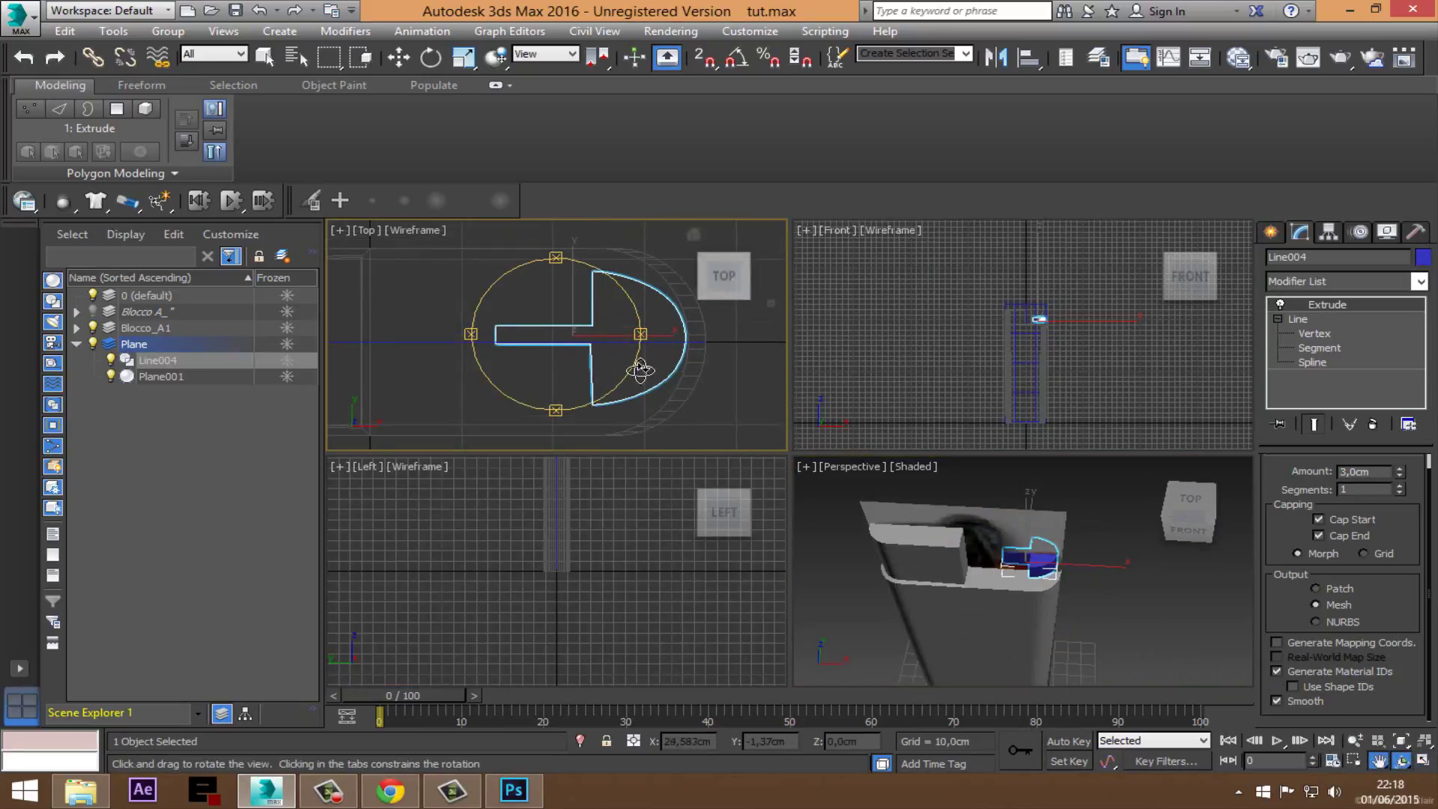
Step: Collapse Line004's modifier stack and convert it to an Editable Poly
right_click(1354, 312)
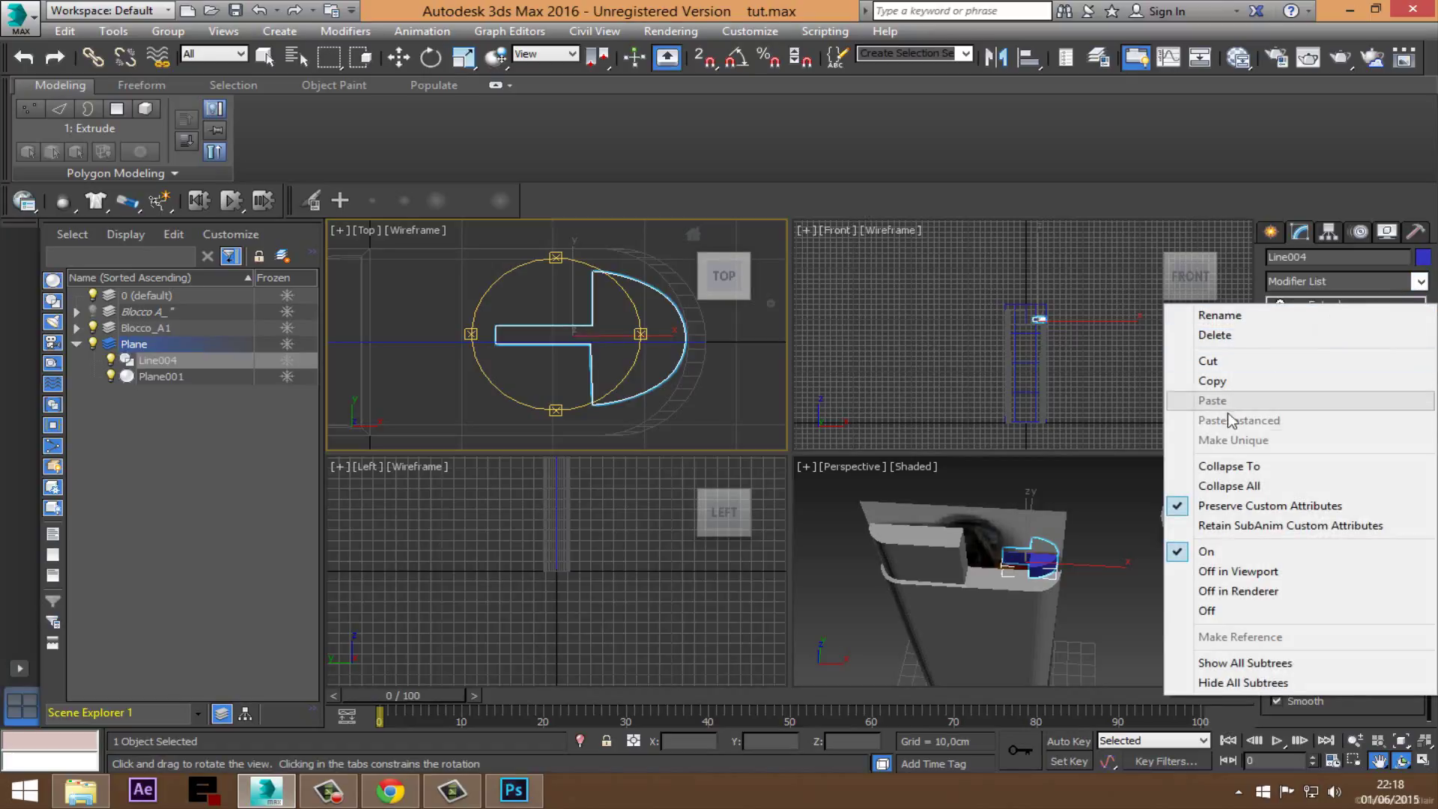
left_click(1241, 487)
left_click(816, 446)
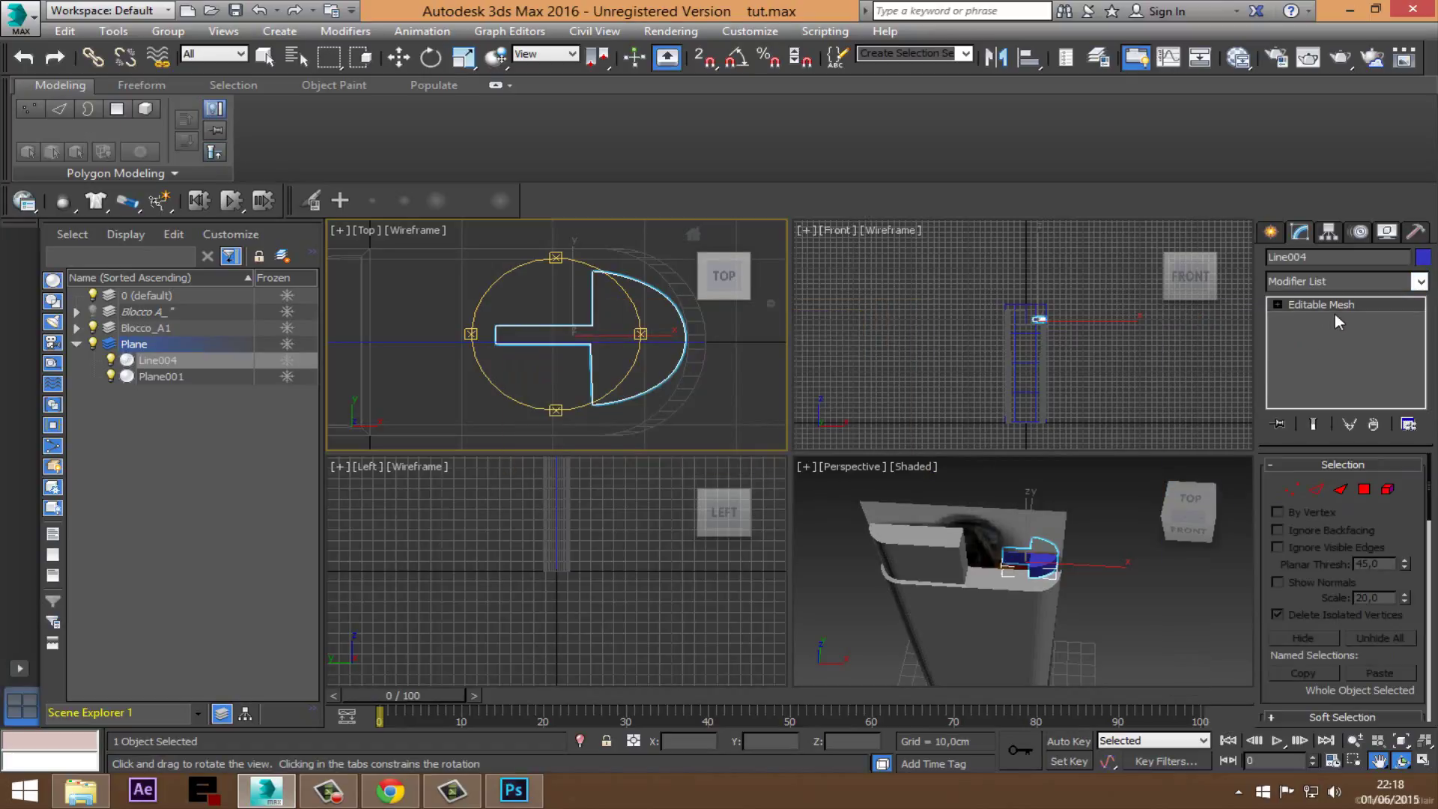
right_click(1274, 304)
left_click(1315, 458)
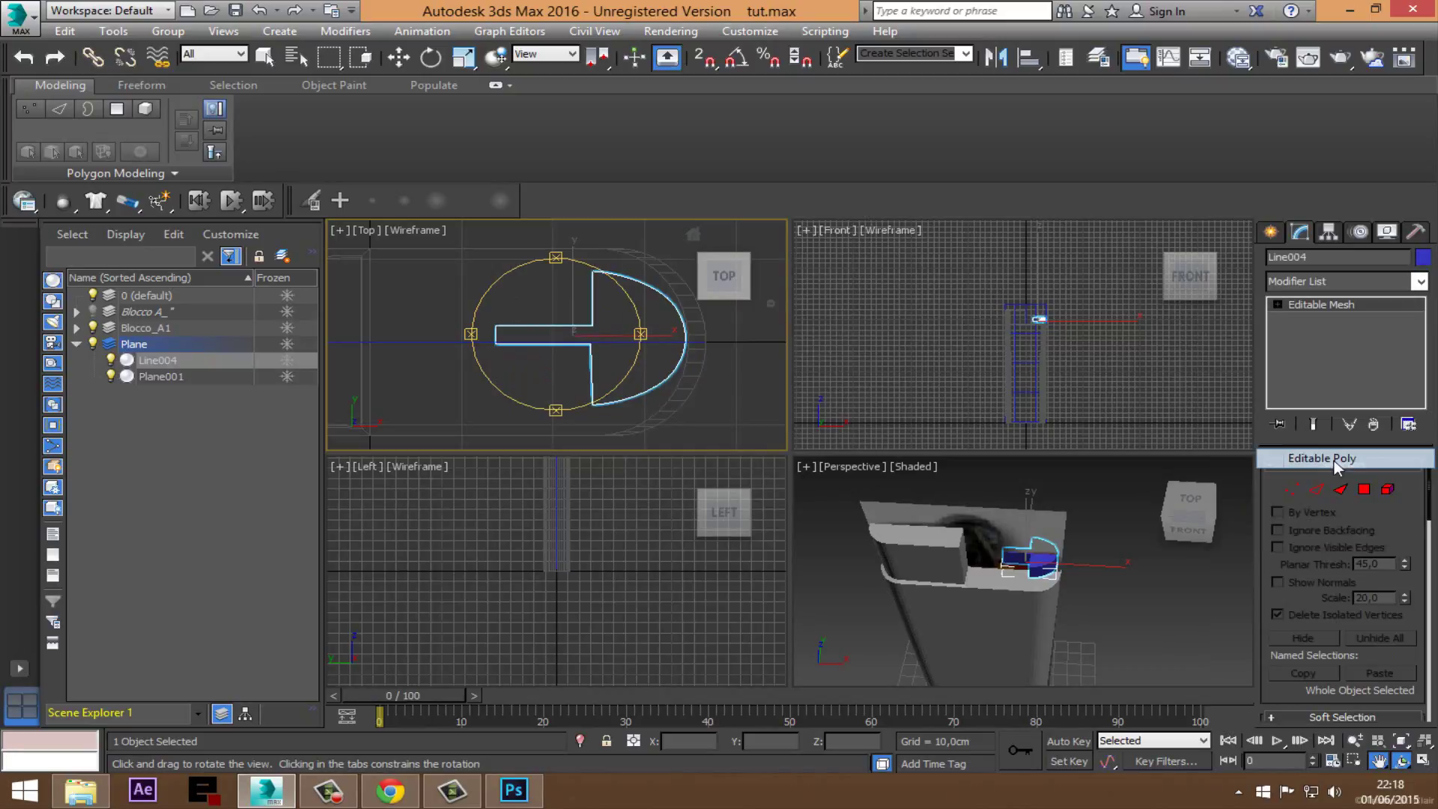
Step: Move the vertices along the straight edge inward in the Top view
left_click(583, 259)
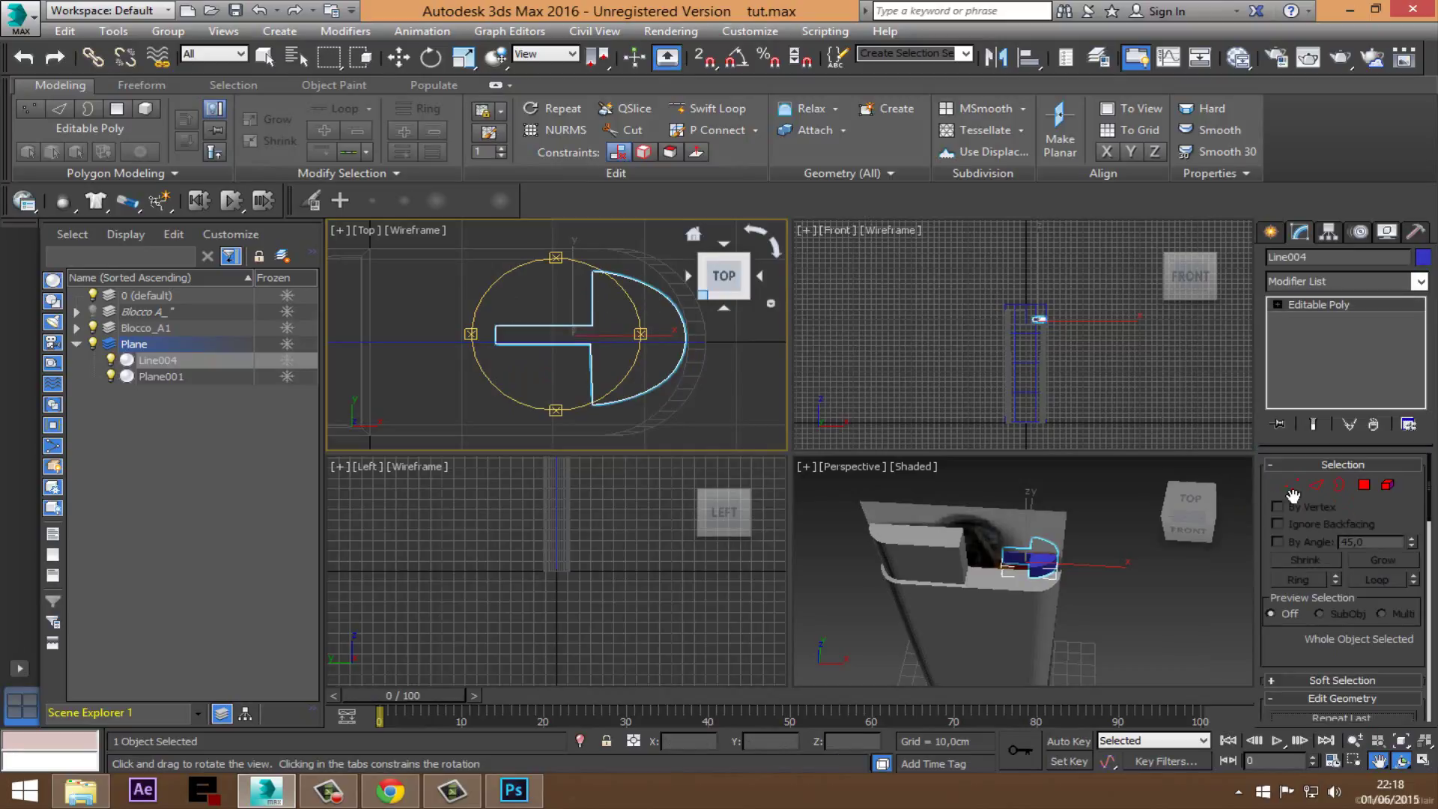
key("1")
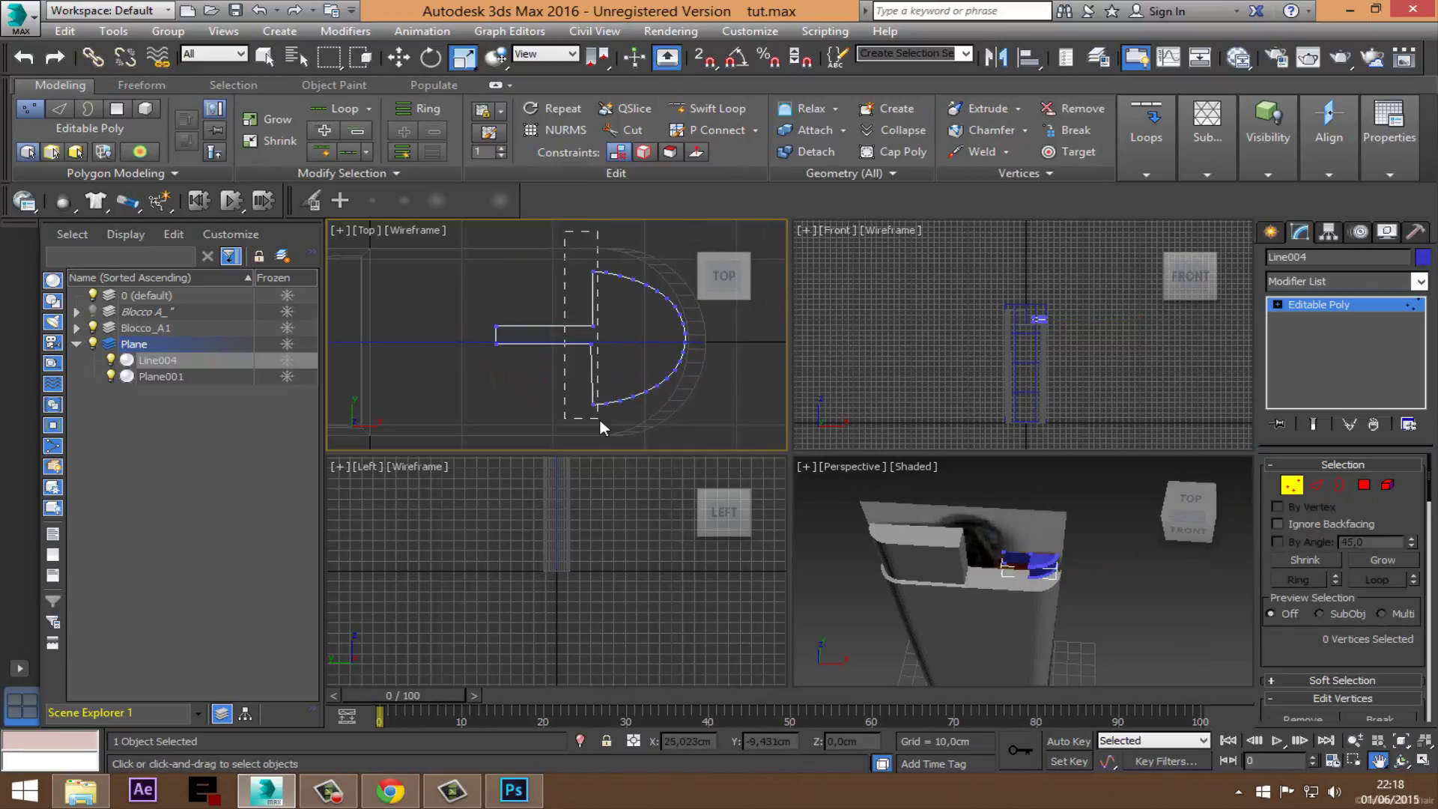
left_click_drag(564, 231, 599, 418)
right_click(658, 343)
left_click(682, 346)
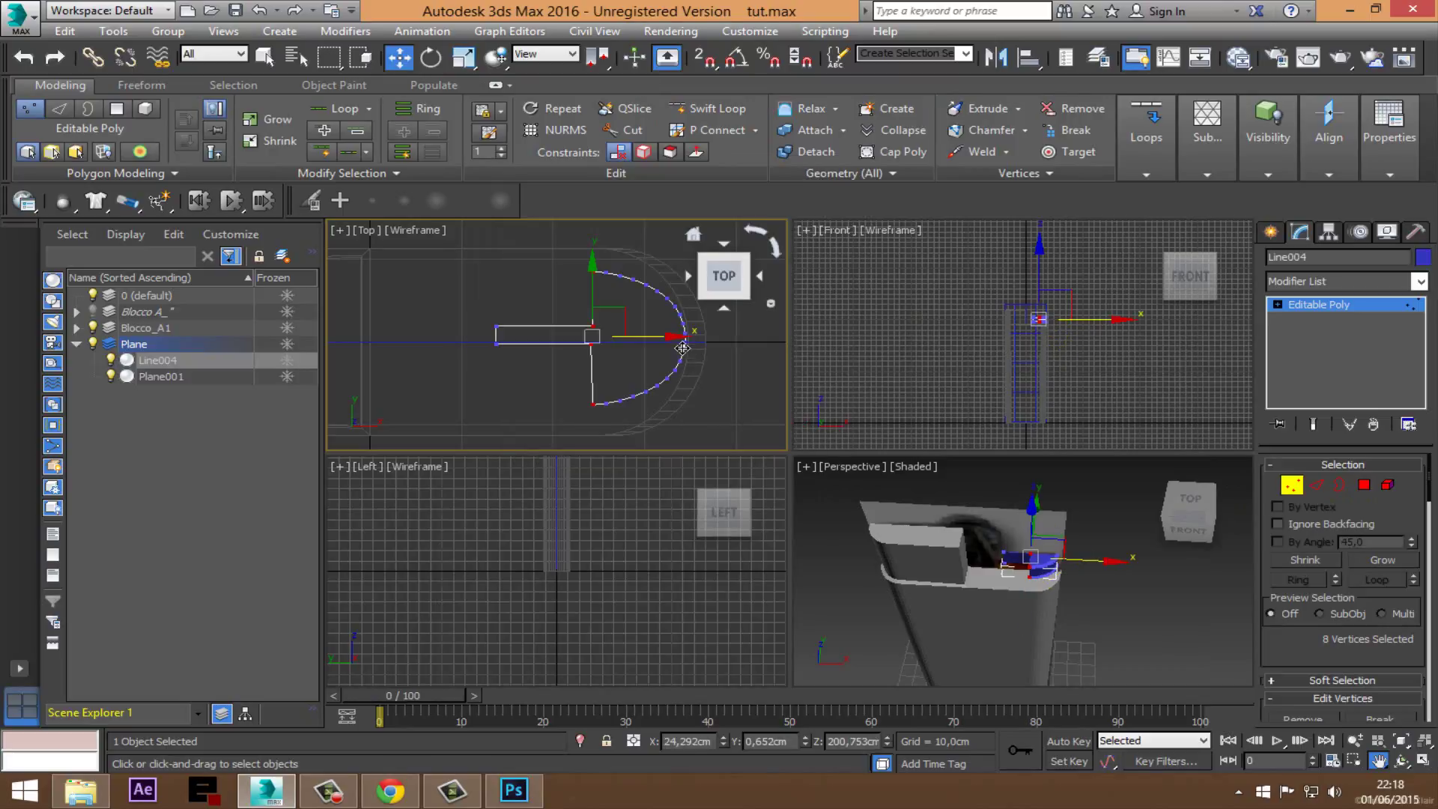
left_click_drag(682, 347, 663, 349)
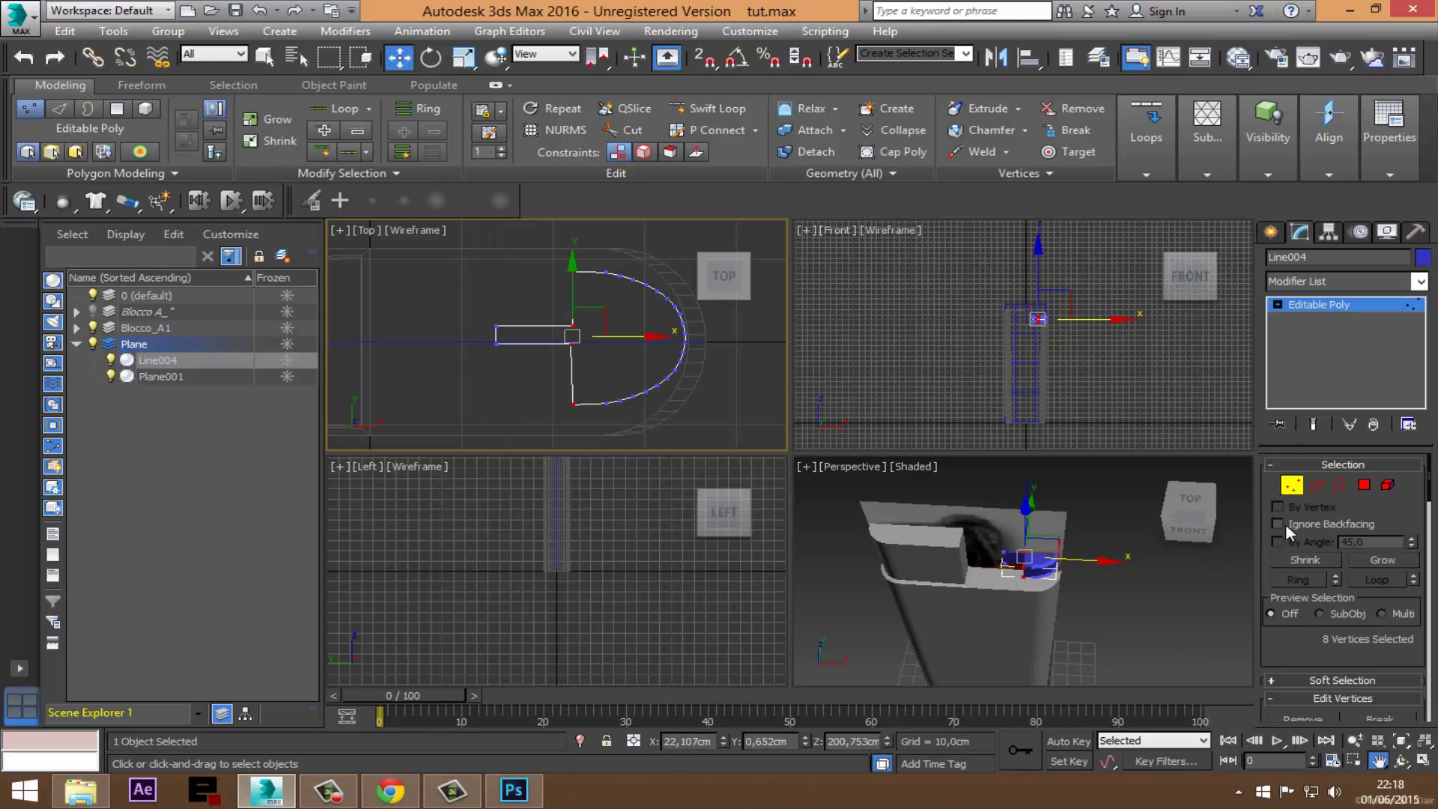
Step: Inspect the reshaped piece from several angles, then create a new layer holding it
left_click(1293, 491)
scroll(1050, 581, "up", 5)
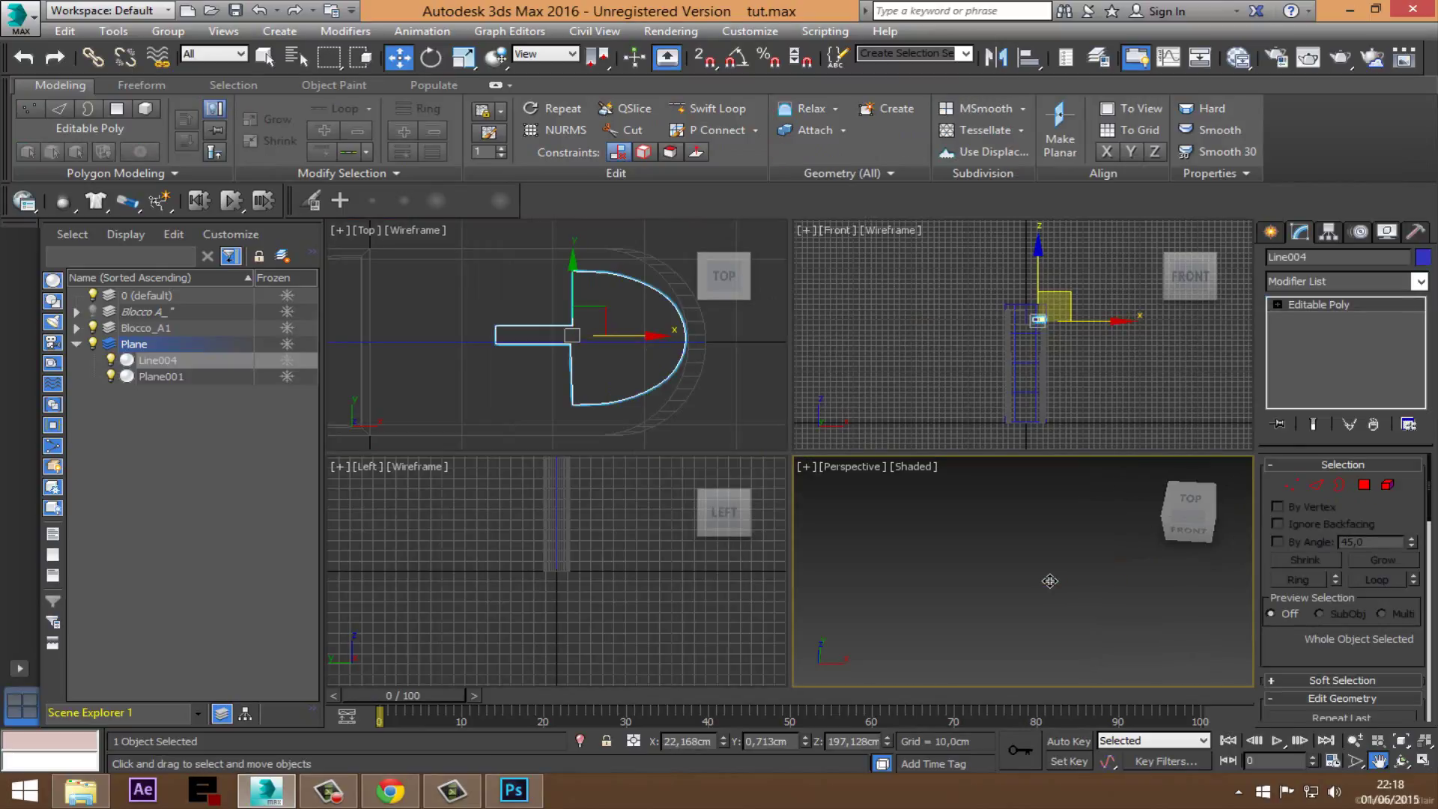
middle_click_drag(1050, 580, 1064, 501)
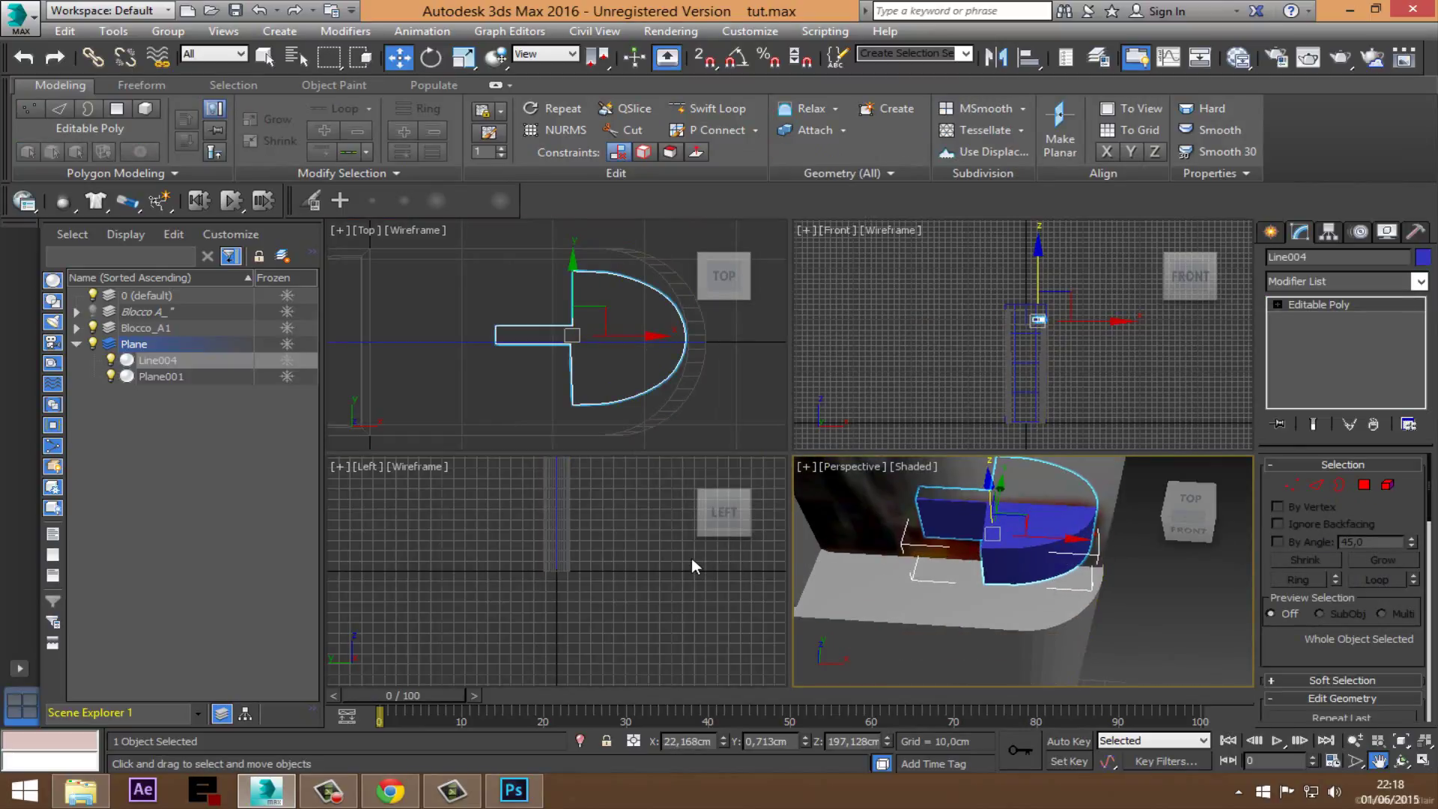
left_click(1401, 760)
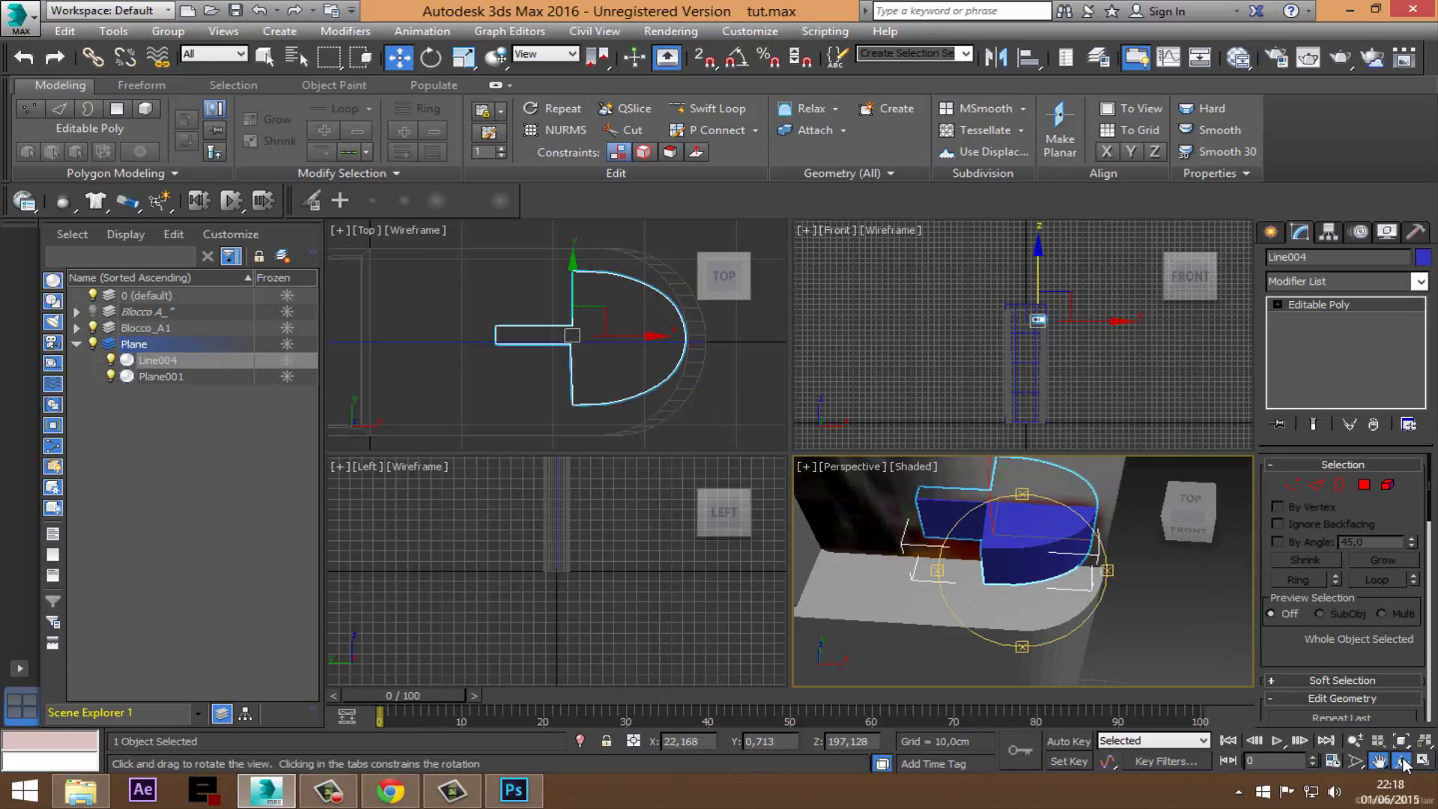
mouse_move(1023, 569)
left_mouse_down()
mouse_move(1023, 475)
mouse_move(969, 474)
mouse_move(984, 473)
left_mouse_up()
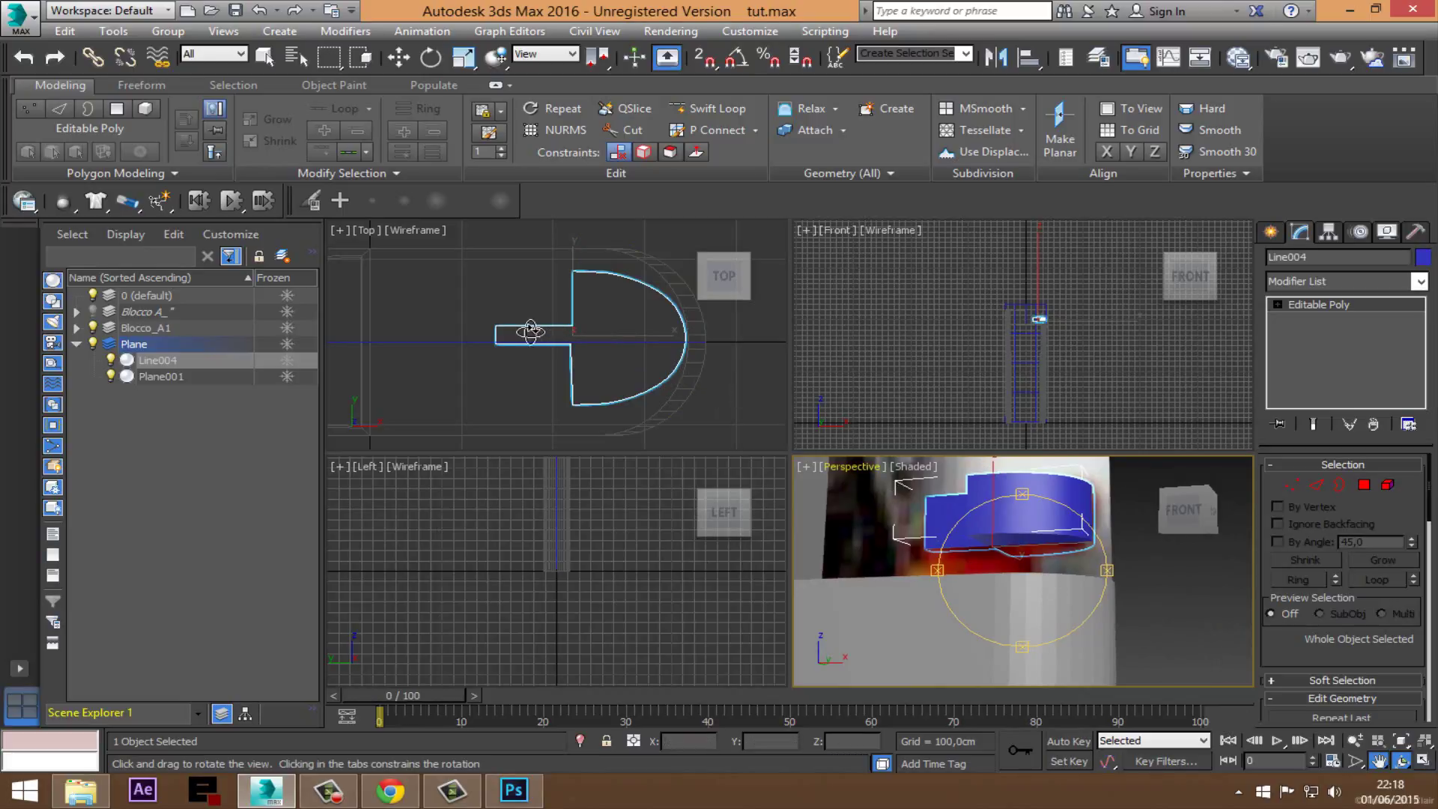
mouse_move(994, 594)
left_mouse_down()
mouse_move(1027, 593)
mouse_move(1013, 626)
mouse_move(1100, 638)
mouse_move(1063, 634)
mouse_move(1017, 538)
mouse_move(1025, 569)
mouse_move(980, 572)
mouse_move(1024, 563)
left_mouse_up()
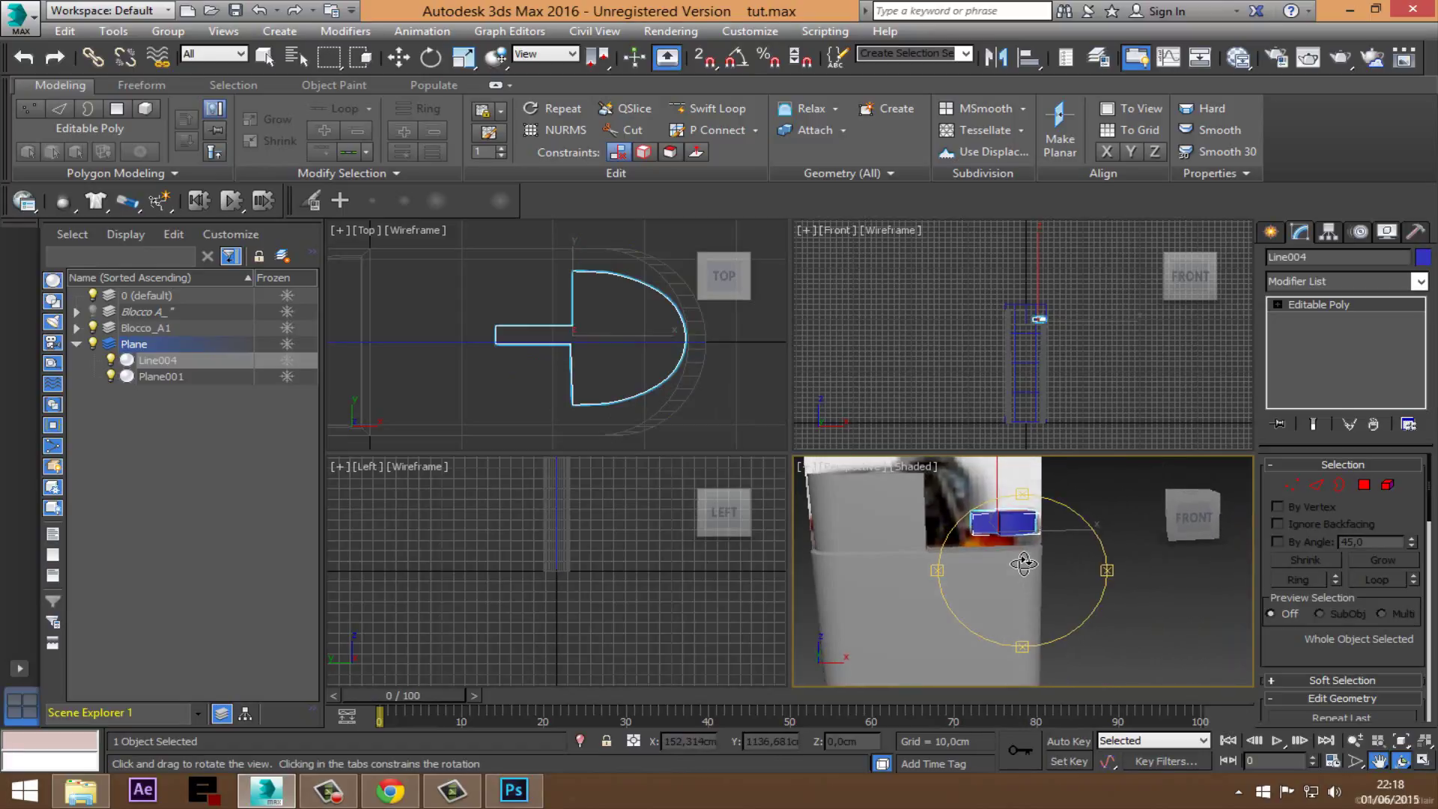
right_click(1059, 309)
middle_click_drag(913, 464, 952, 485)
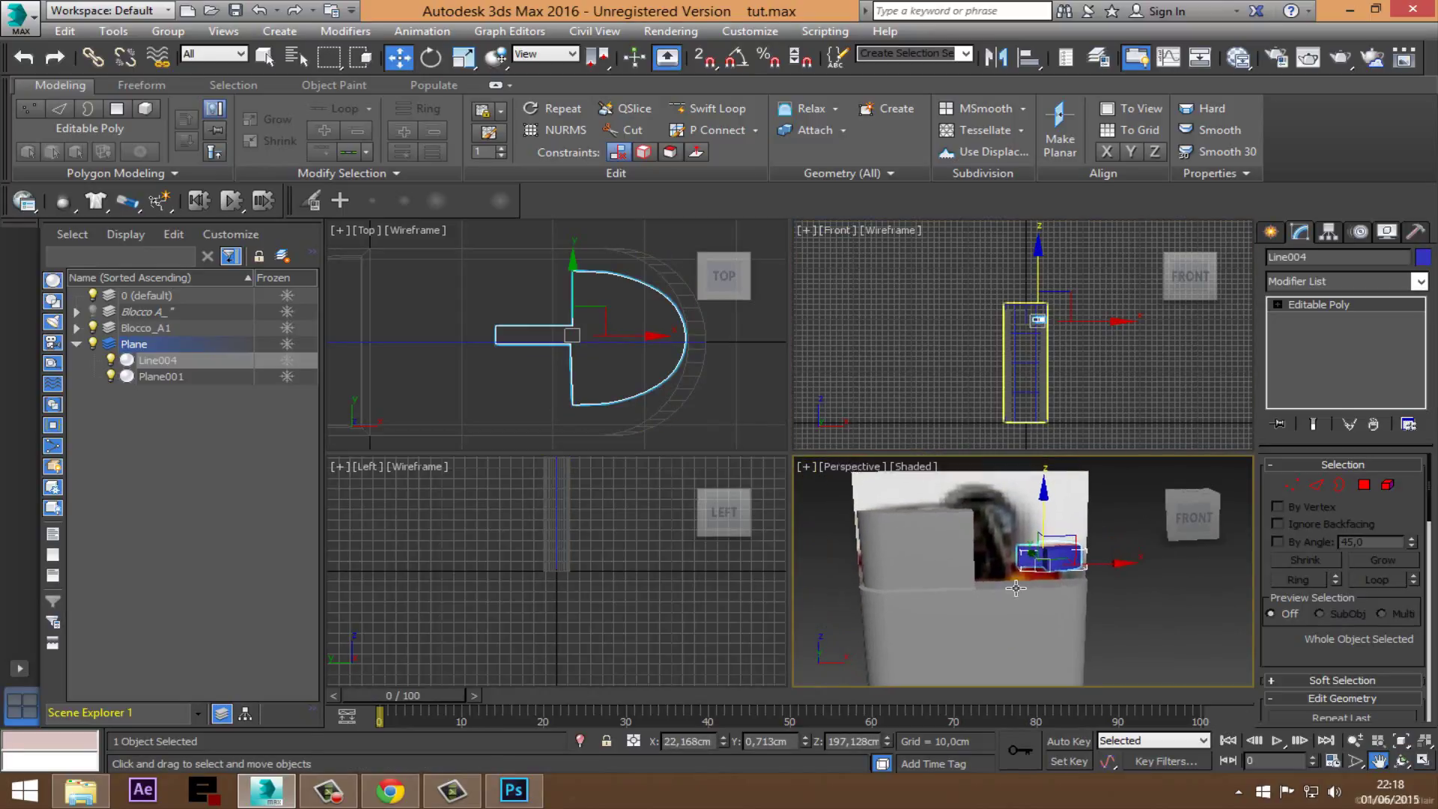
left_click(1401, 760)
left_click_drag(1113, 615, 1064, 582)
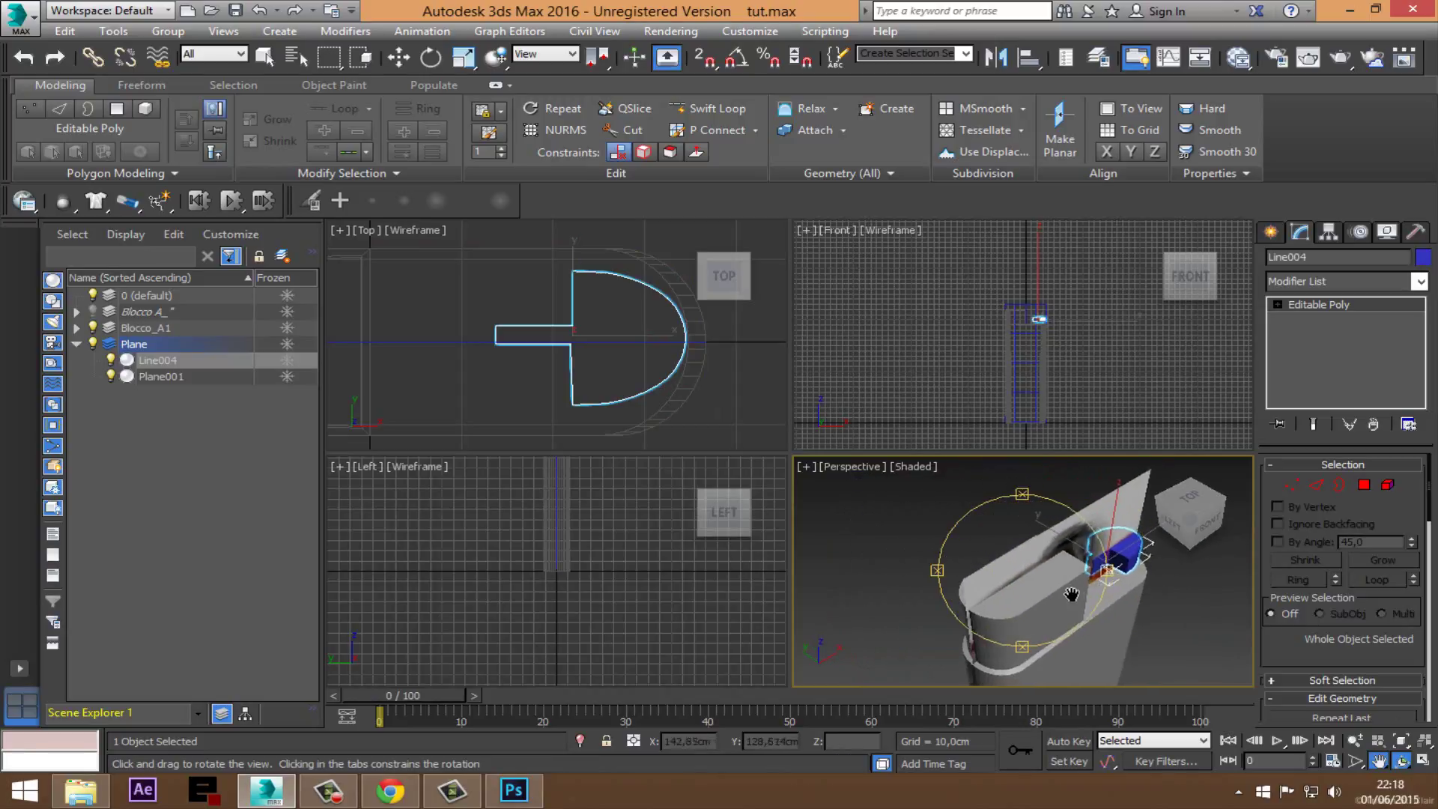
left_click(1427, 760)
left_click_drag(951, 488, 925, 483)
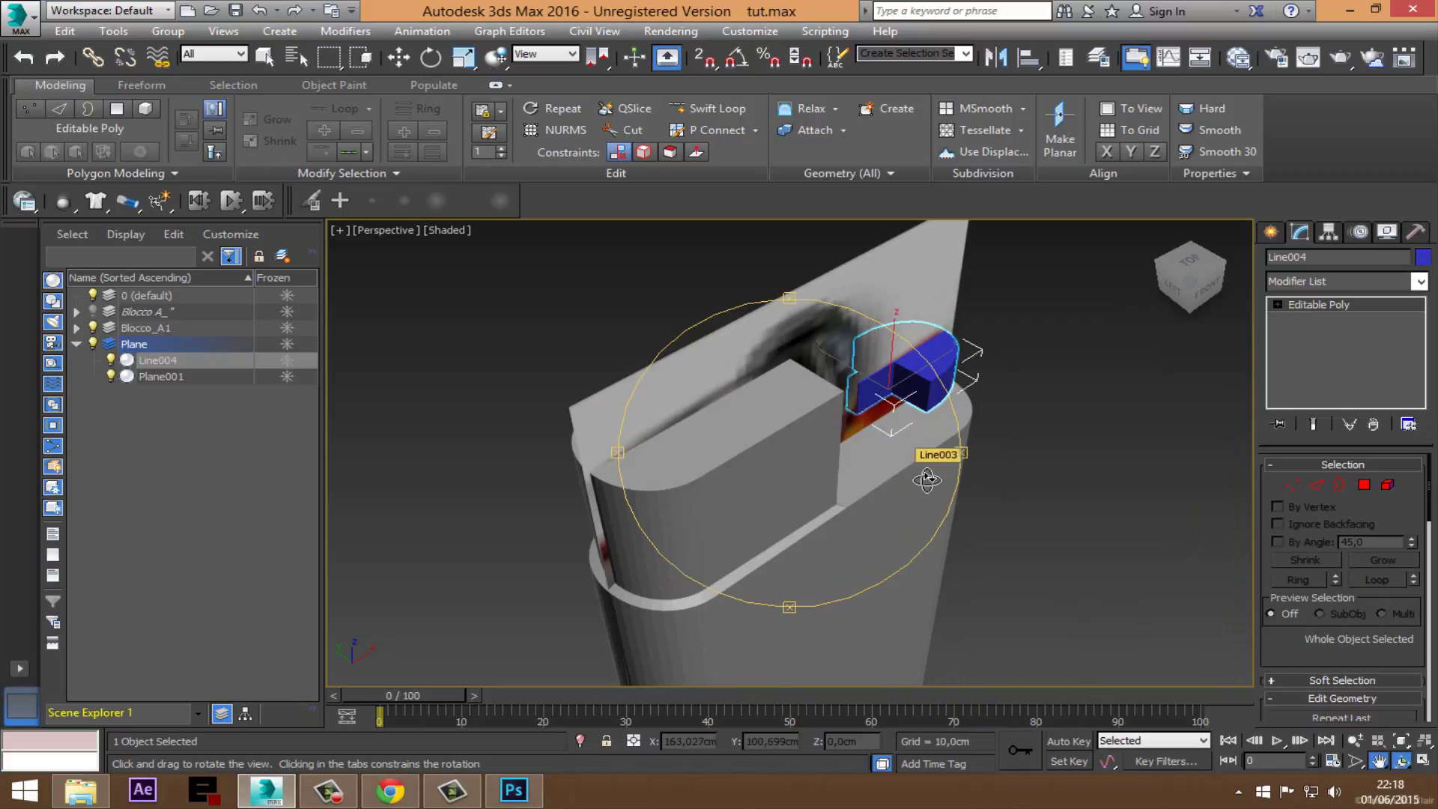
left_click(282, 258)
type("Testa_01")
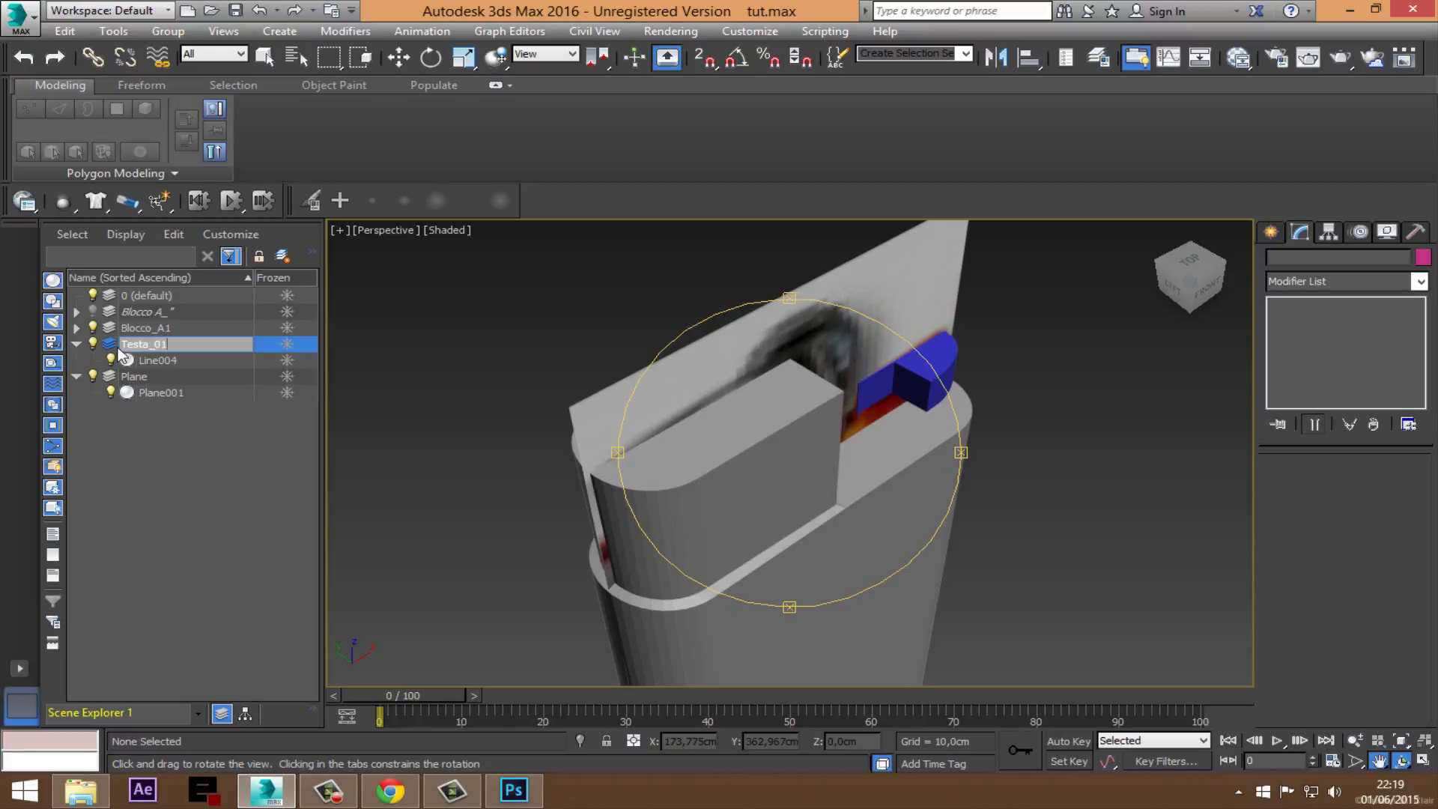
Step: Confirm the layer name Testa_01 and orbit the view around the lighter
key("Return")
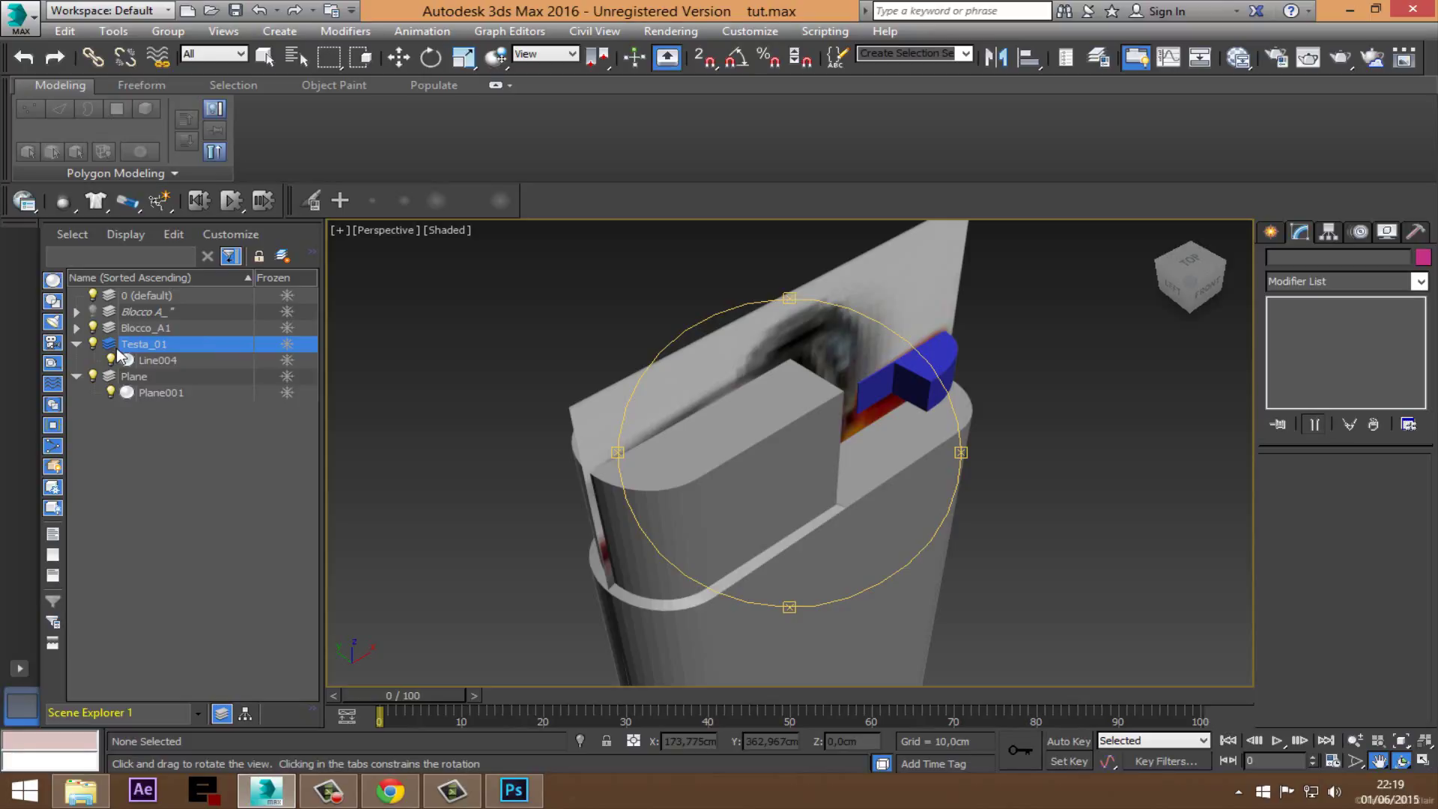
mouse_move(860, 497)
left_mouse_down()
mouse_move(780, 529)
mouse_move(802, 539)
left_mouse_up()
mouse_move(856, 420)
left_mouse_down()
mouse_move(851, 529)
mouse_move(754, 491)
mouse_move(796, 436)
mouse_move(886, 520)
mouse_move(802, 468)
mouse_move(729, 452)
mouse_move(783, 487)
mouse_move(792, 462)
mouse_move(770, 565)
mouse_move(766, 544)
mouse_move(834, 587)
mouse_move(961, 574)
mouse_move(757, 552)
mouse_move(761, 472)
mouse_move(701, 386)
left_mouse_up()
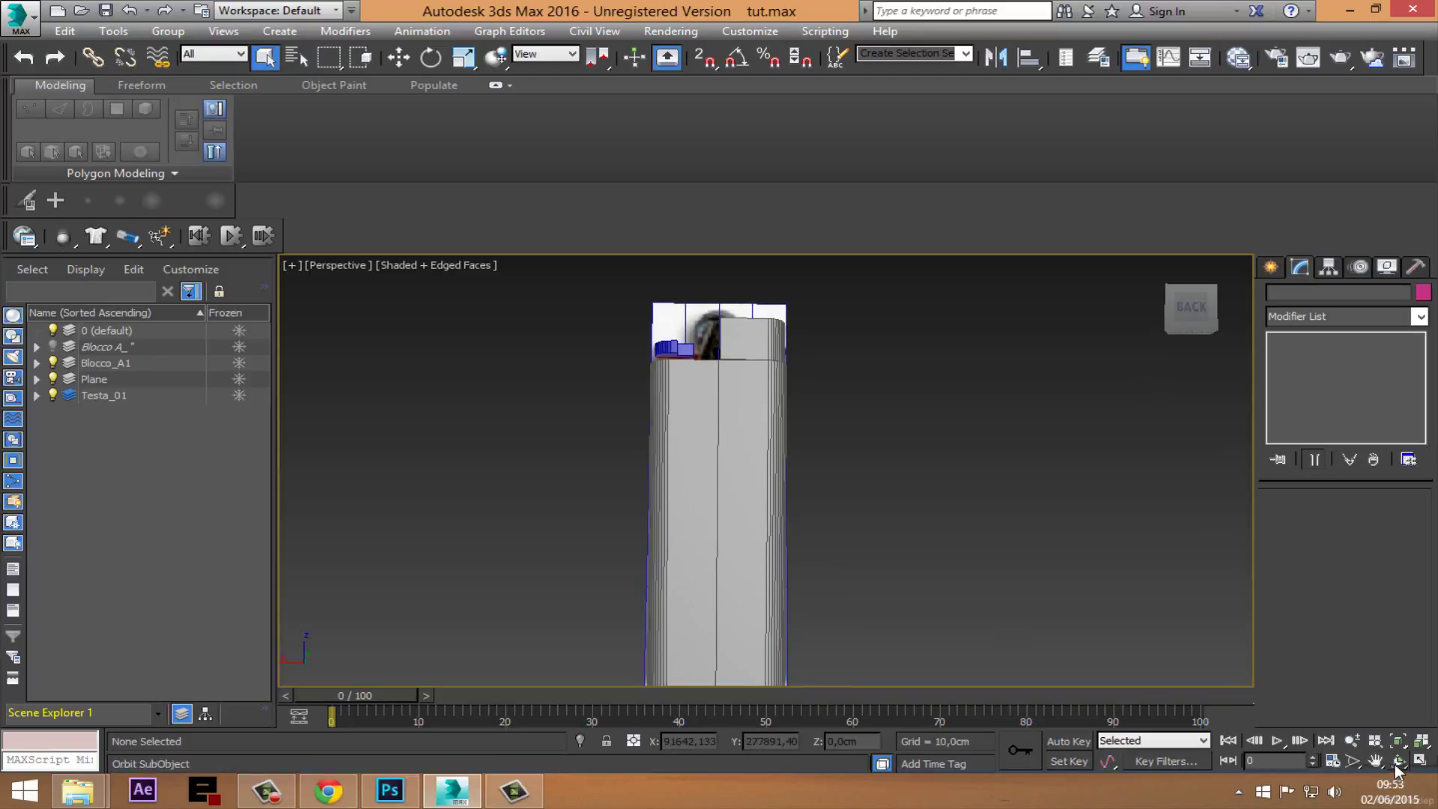
left_click(1397, 762)
Step: Select the blue piece Line004 and isolate it
right_click(702, 386)
left_click(701, 386)
right_click(681, 373)
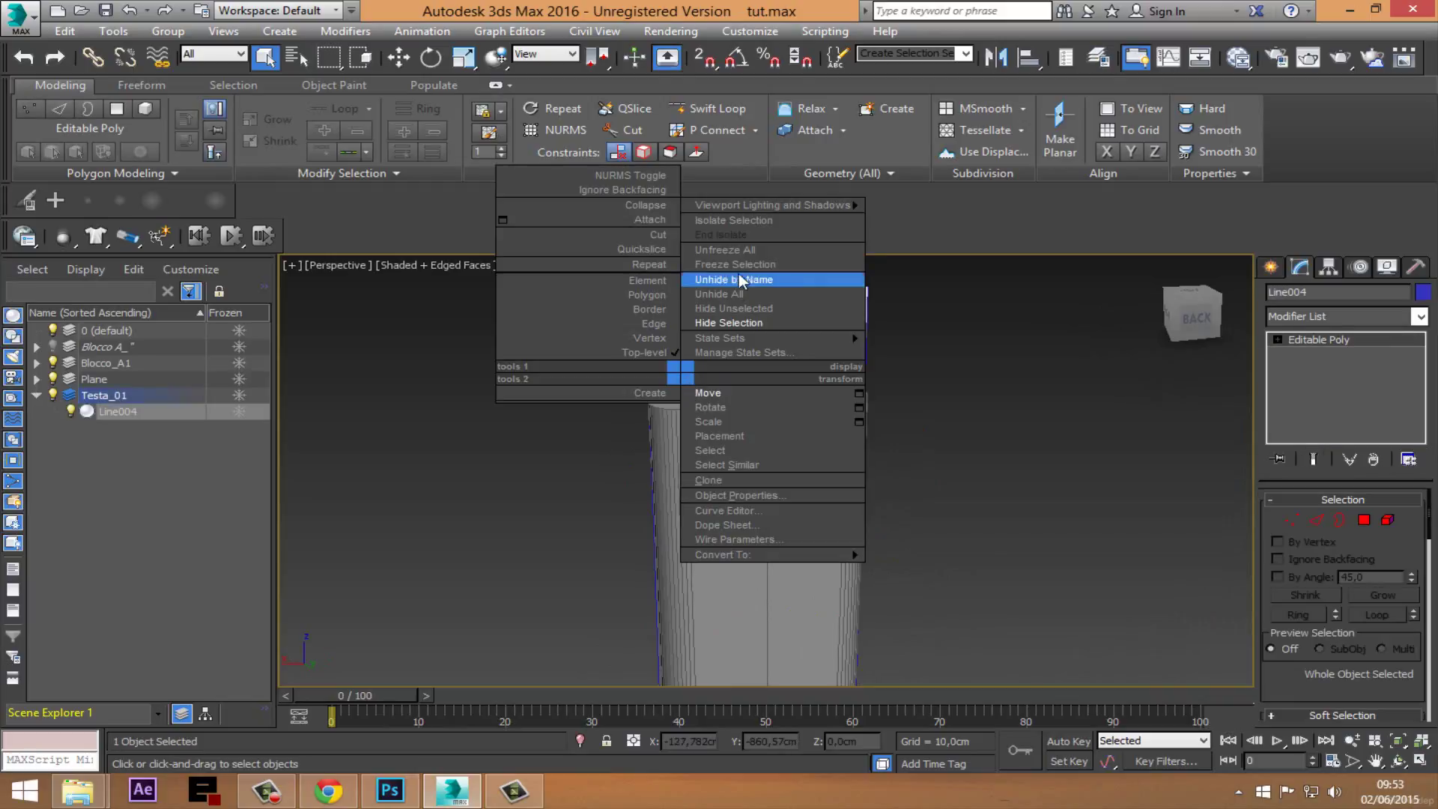
left_click(742, 220)
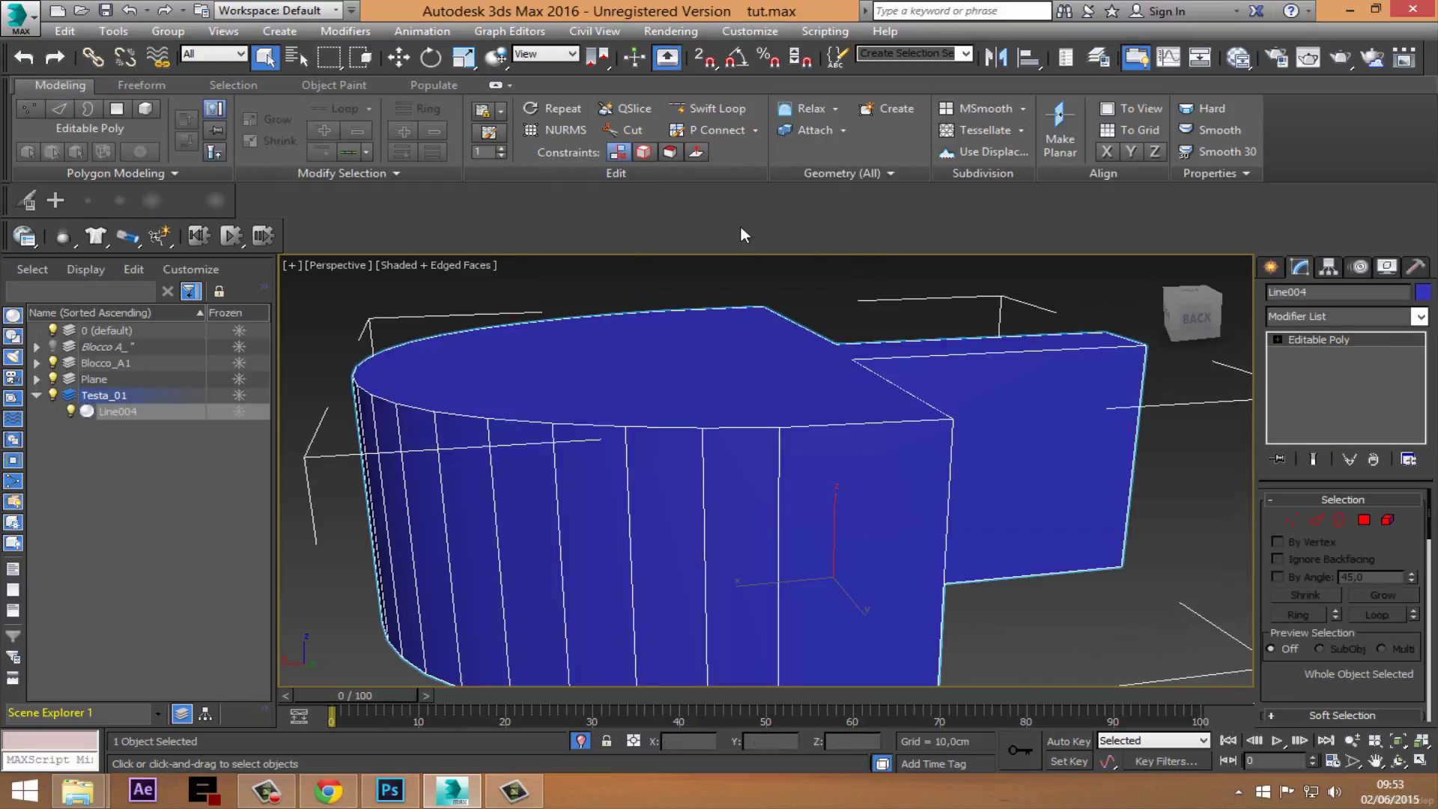
middle_click_drag(729, 462, 734, 473)
scroll(811, 465, "down", 2)
scroll(818, 450, "down", 5)
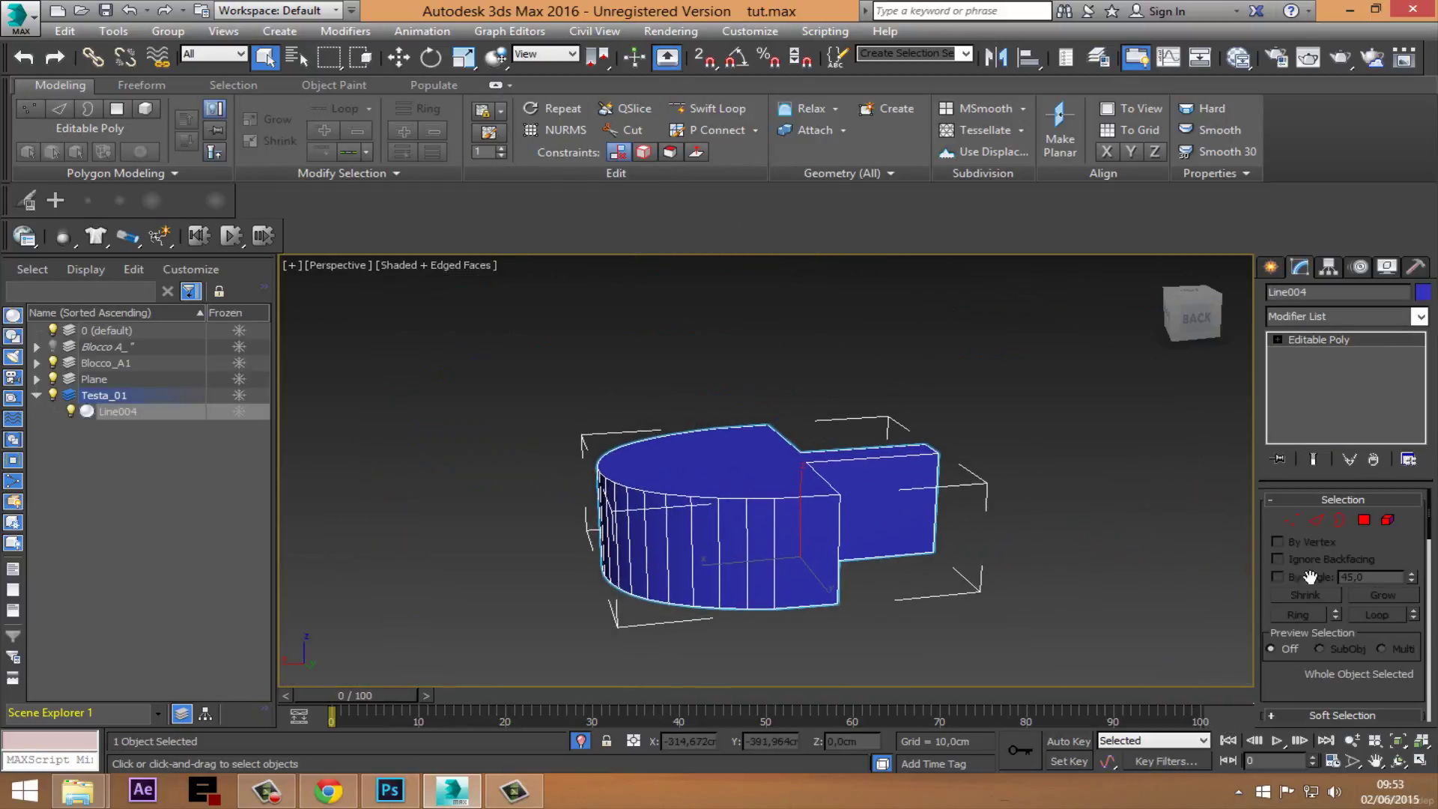
Step: Detach the piece's top cap polygons as a new object named 'Top'
left_click(1365, 522)
left_click(741, 459)
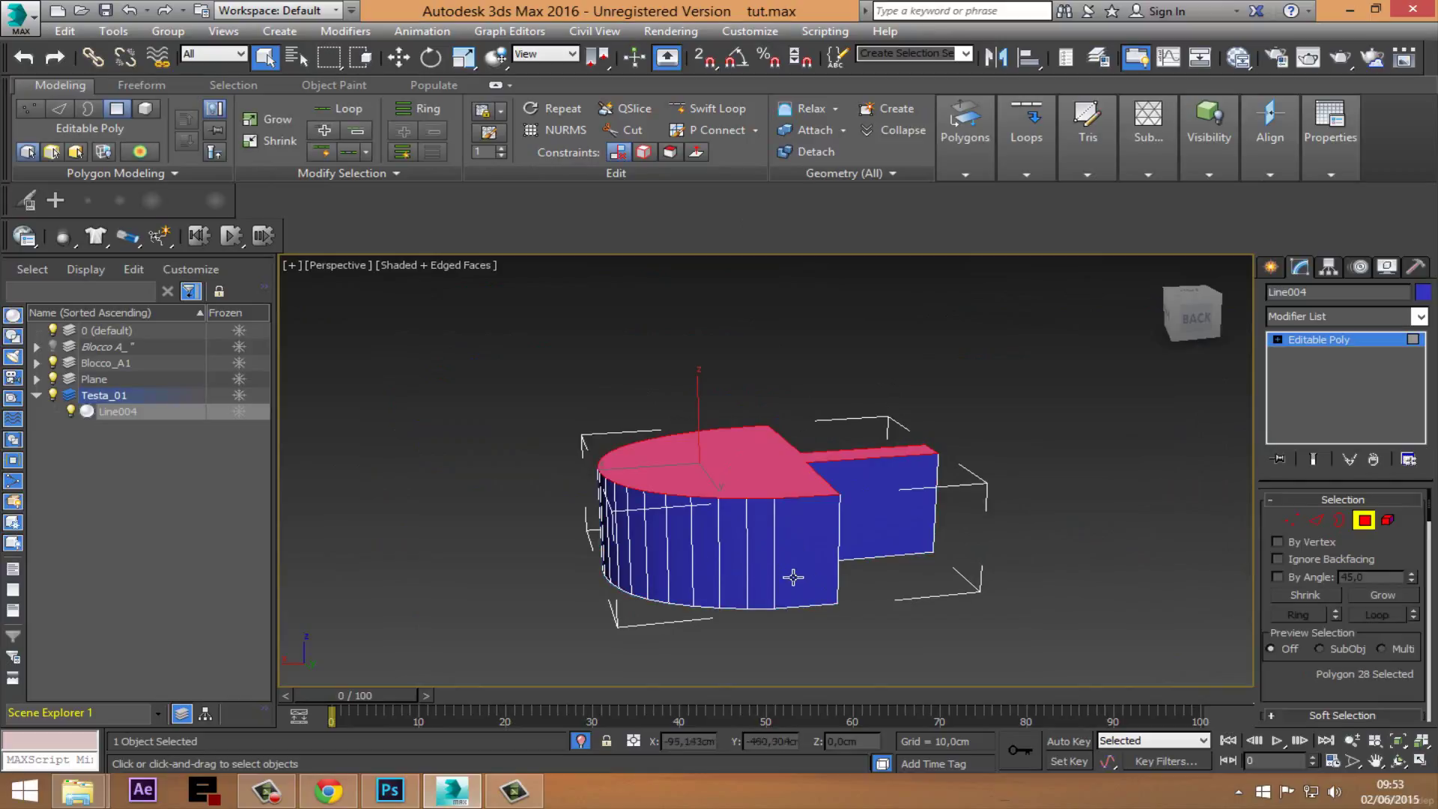
middle_click_drag(791, 577, 768, 557)
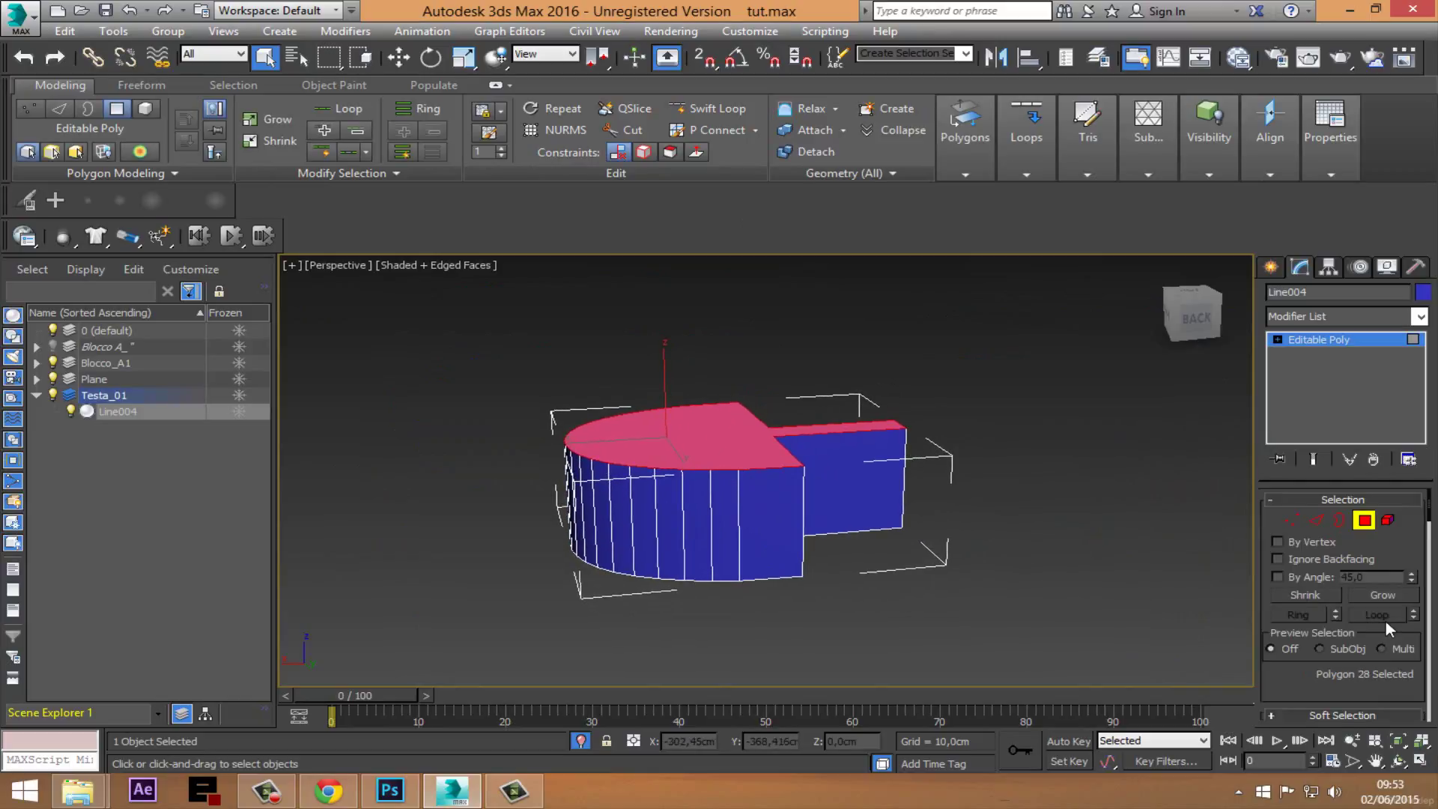
left_click_drag(1404, 648, 1345, 233)
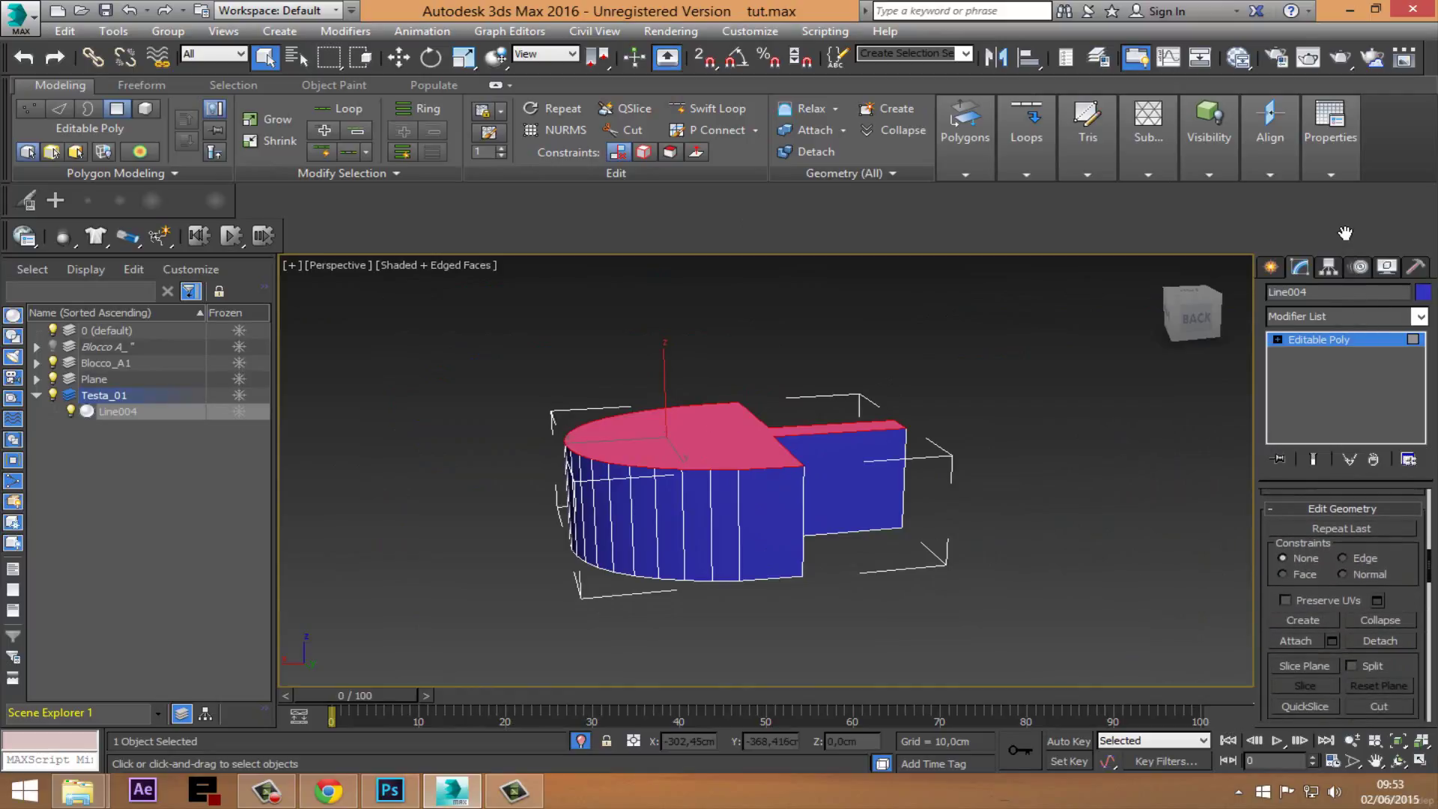
left_click(1380, 643)
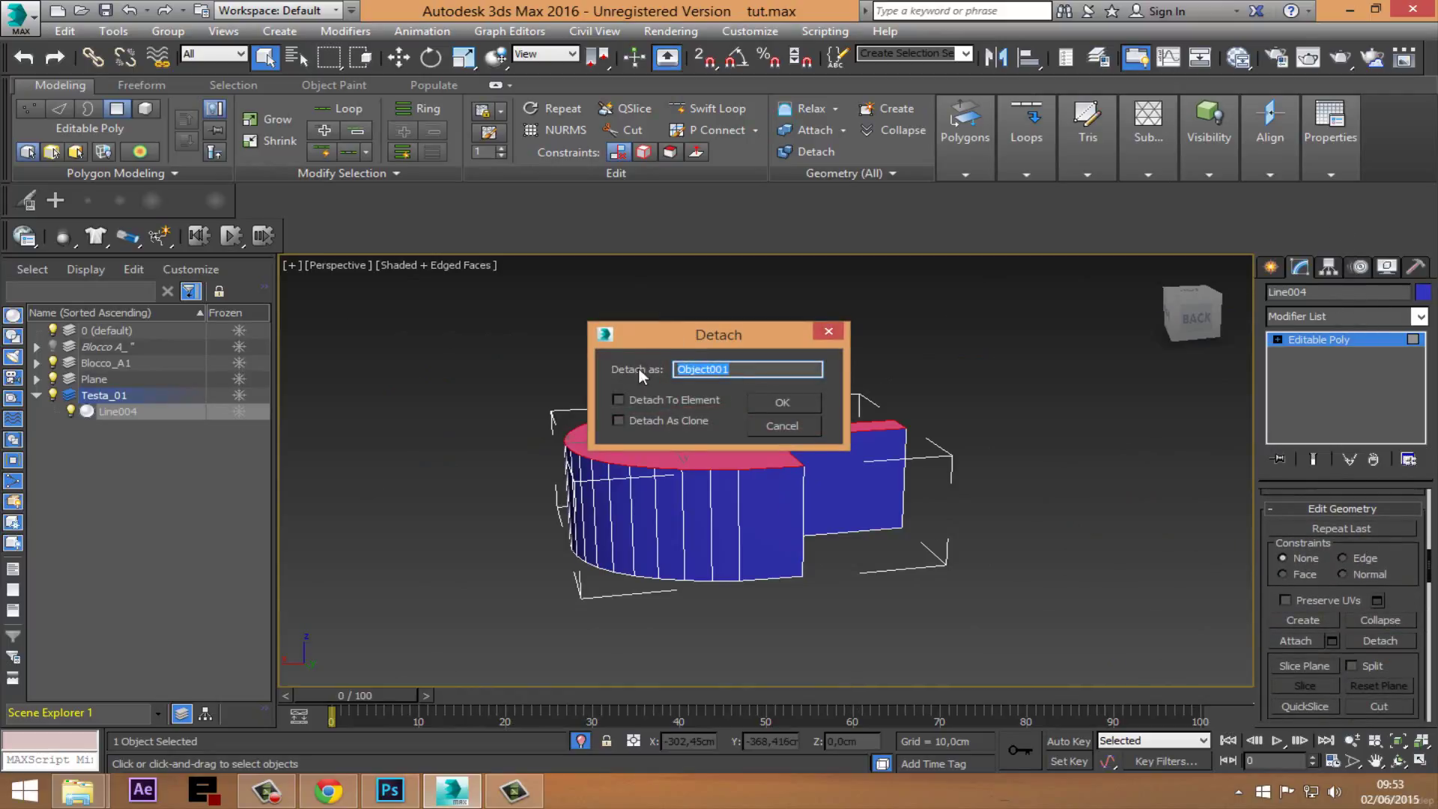
type("Top")
left_click(770, 404)
Step: Select the Top object and enter its polygon editing level
middle_click_drag(635, 459, 697, 504, "alt")
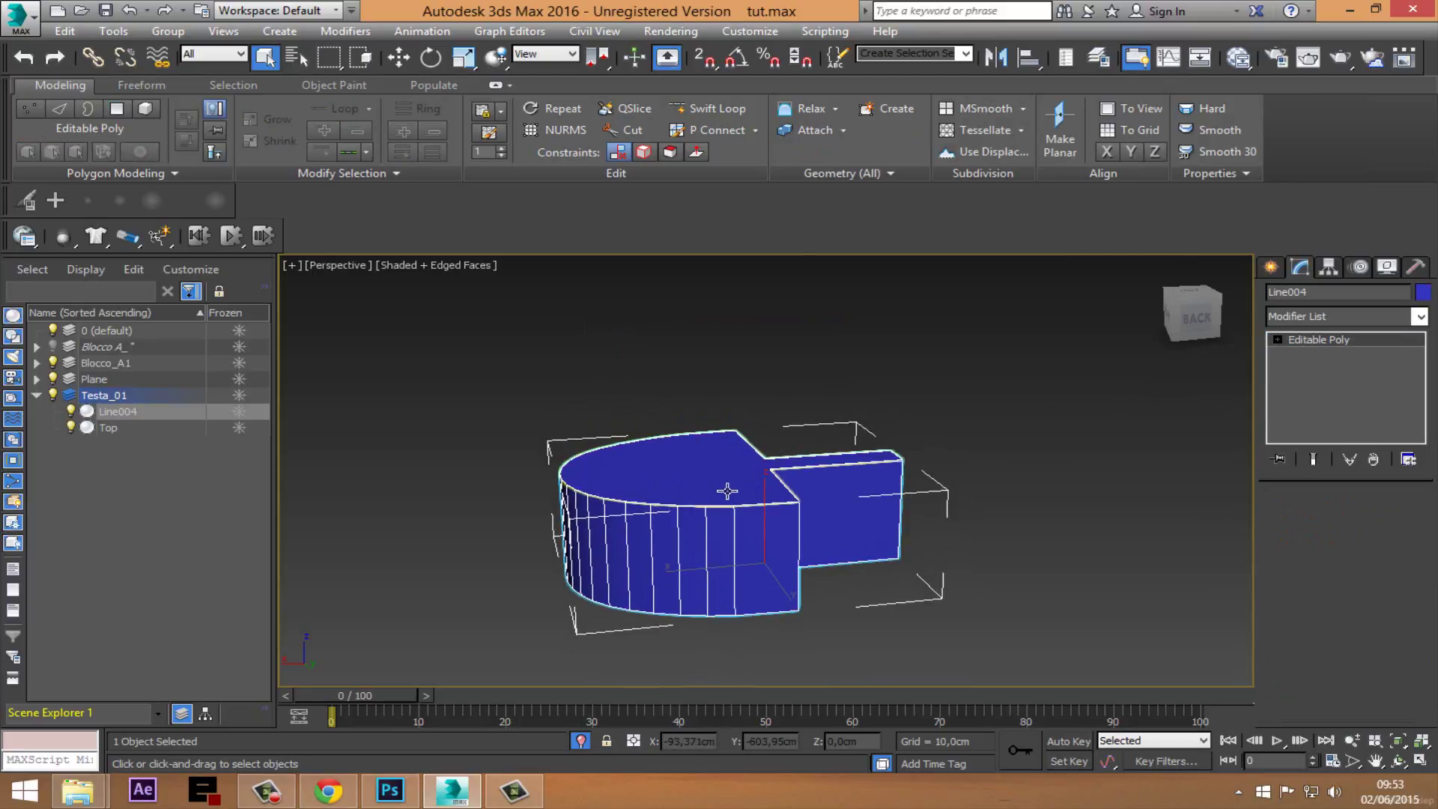
left_click(725, 481)
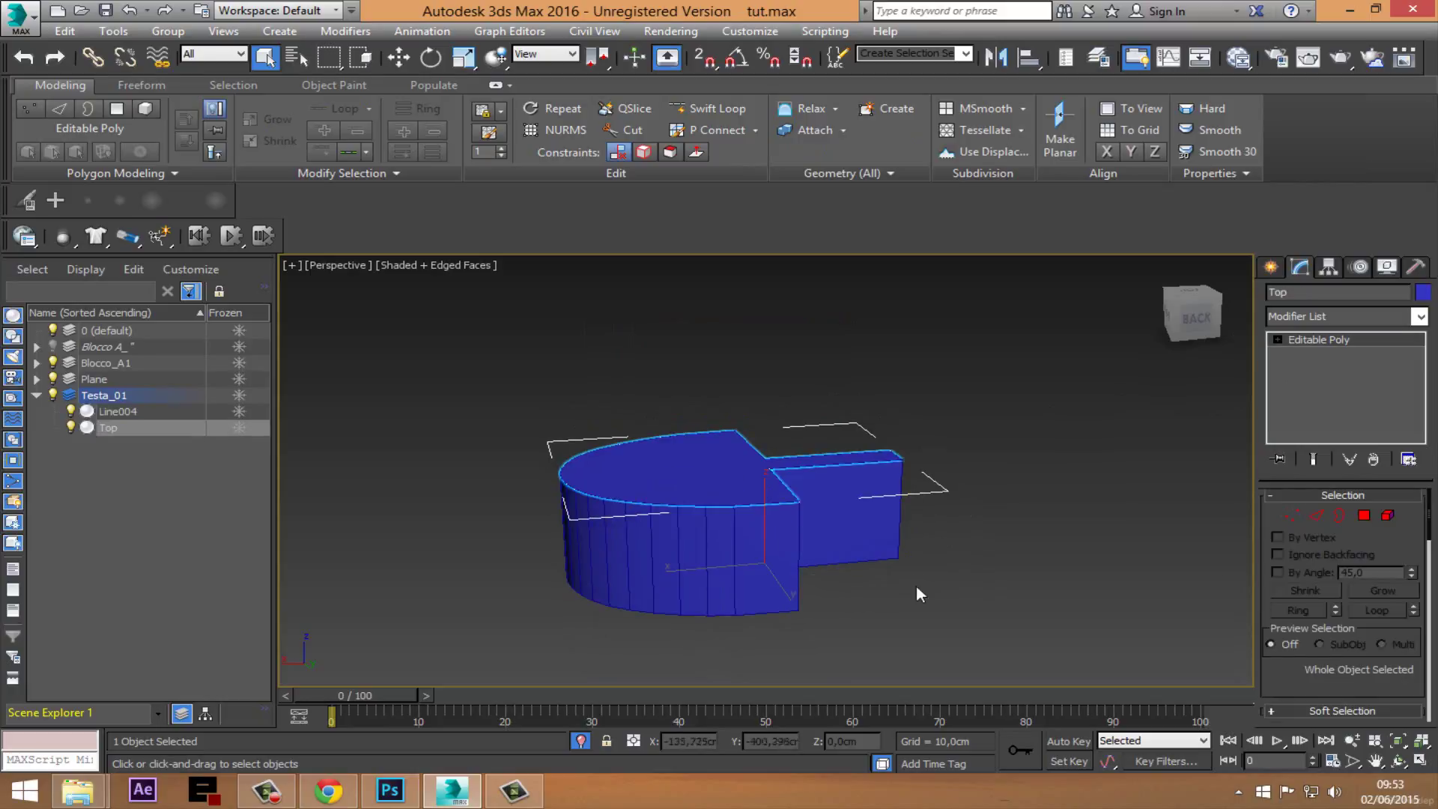
left_click(1364, 516)
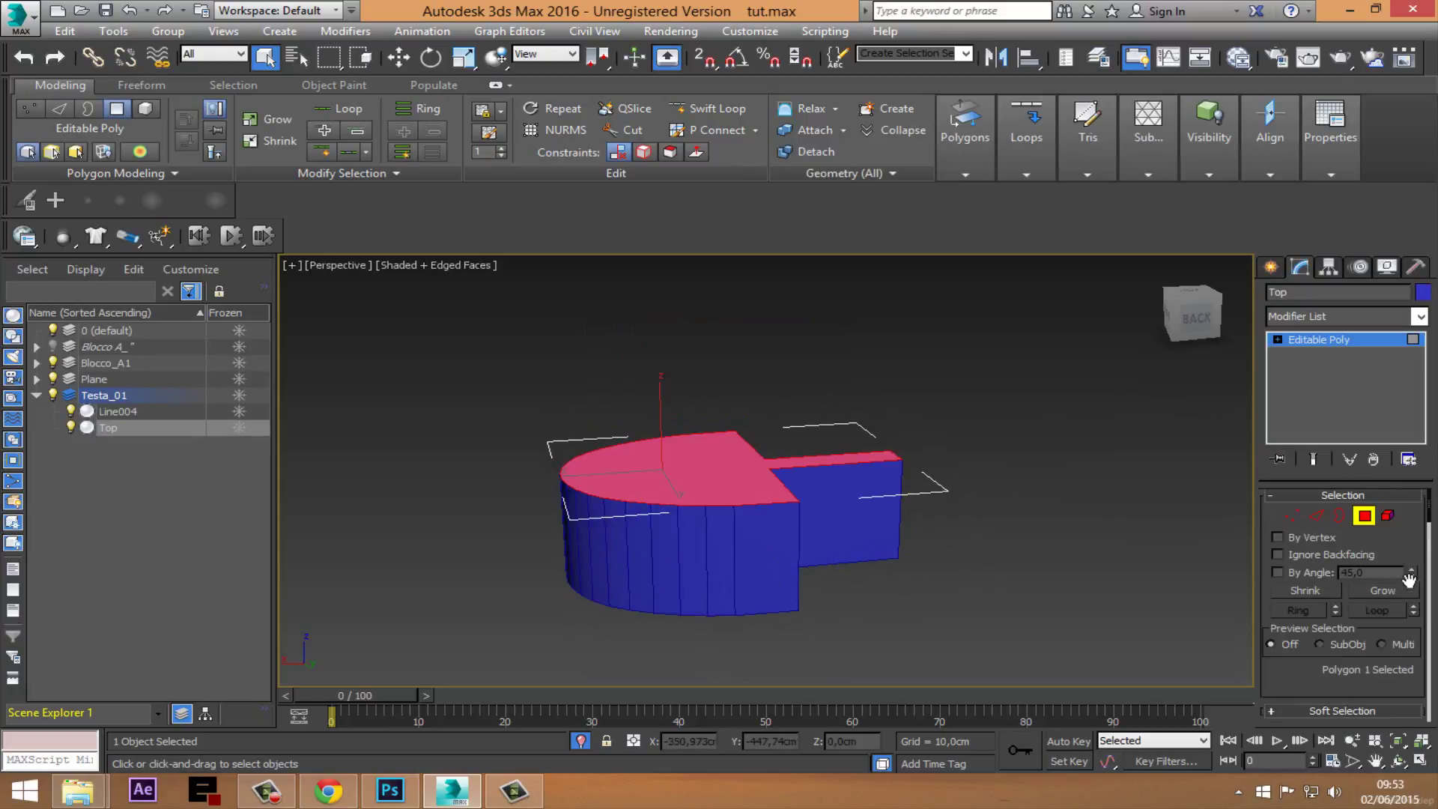
left_click_drag(1428, 562, 1369, 382)
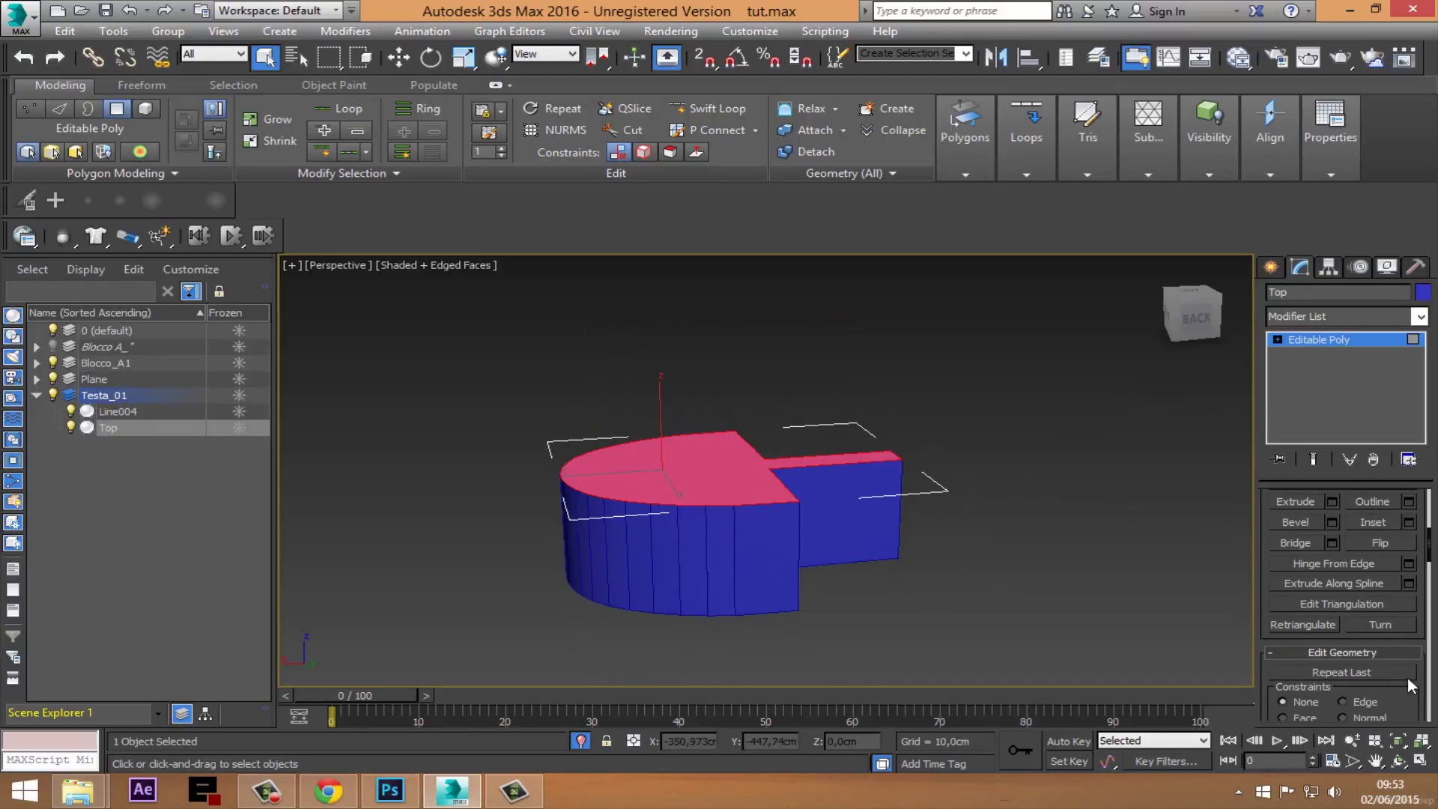
left_click_drag(1424, 717, 1397, 602)
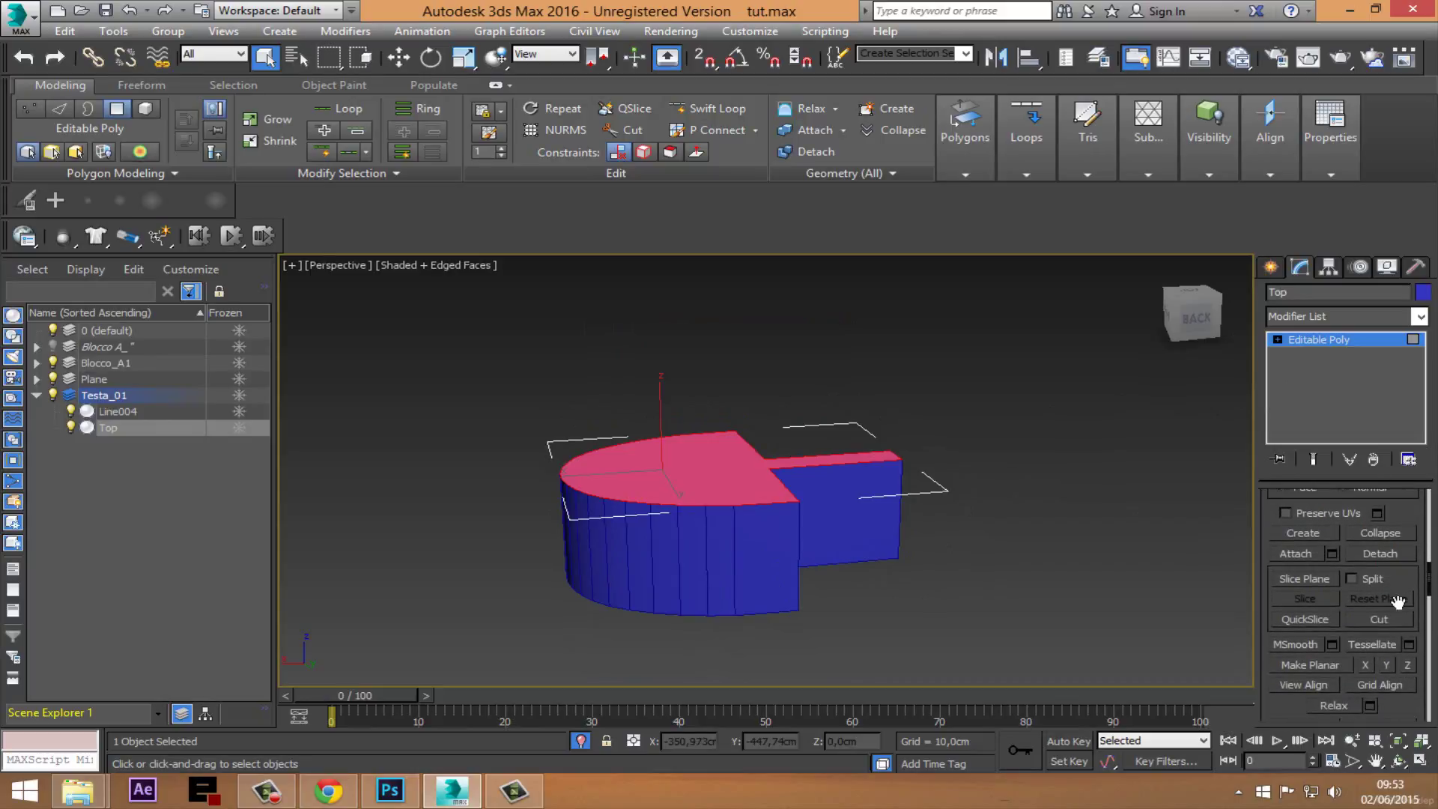
Step: Cut a new edge across Top's face from its corner vertex, then select the round top face
left_click(1378, 618)
scroll(794, 530, "up", 2)
scroll(795, 530, "up", 3)
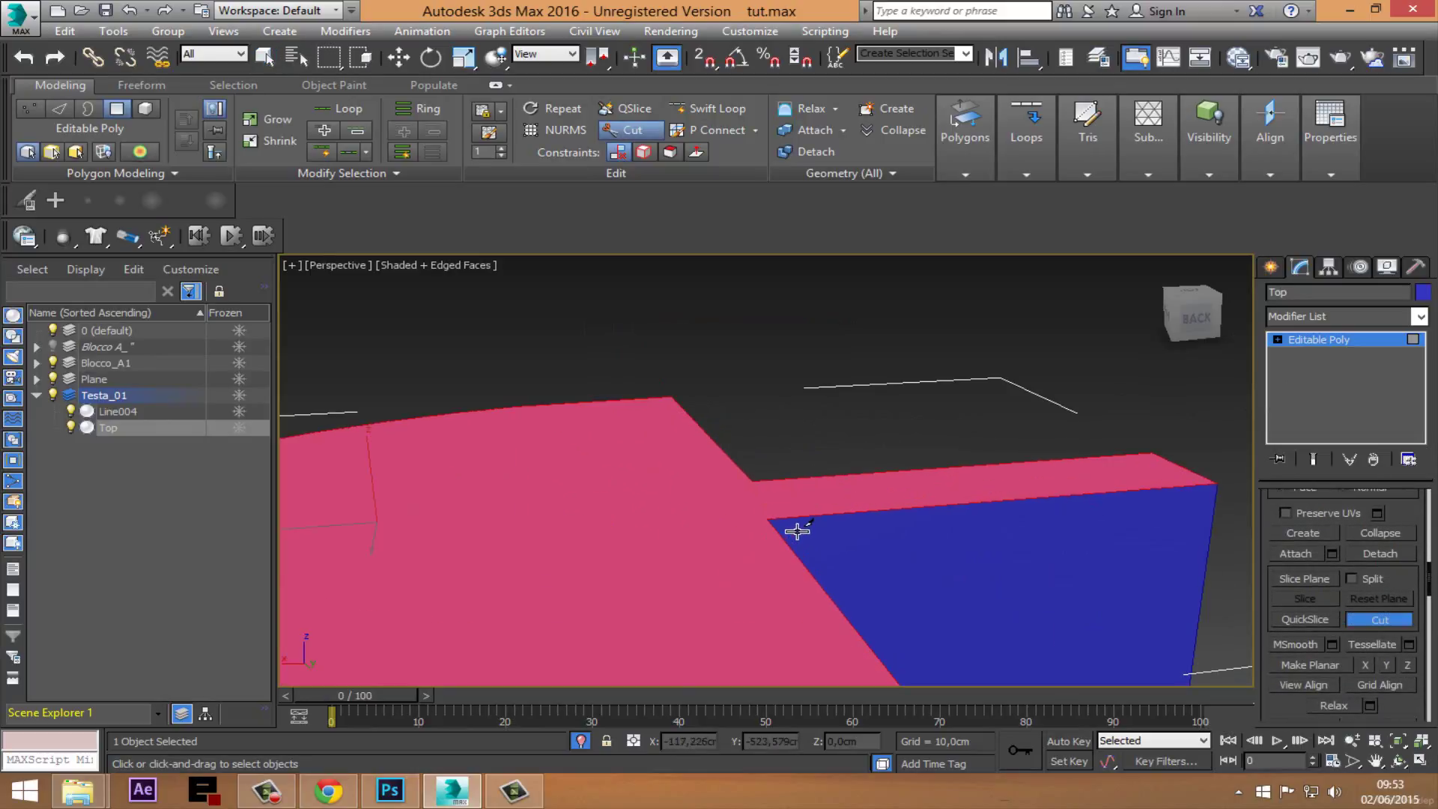
scroll(794, 530, "up", 3)
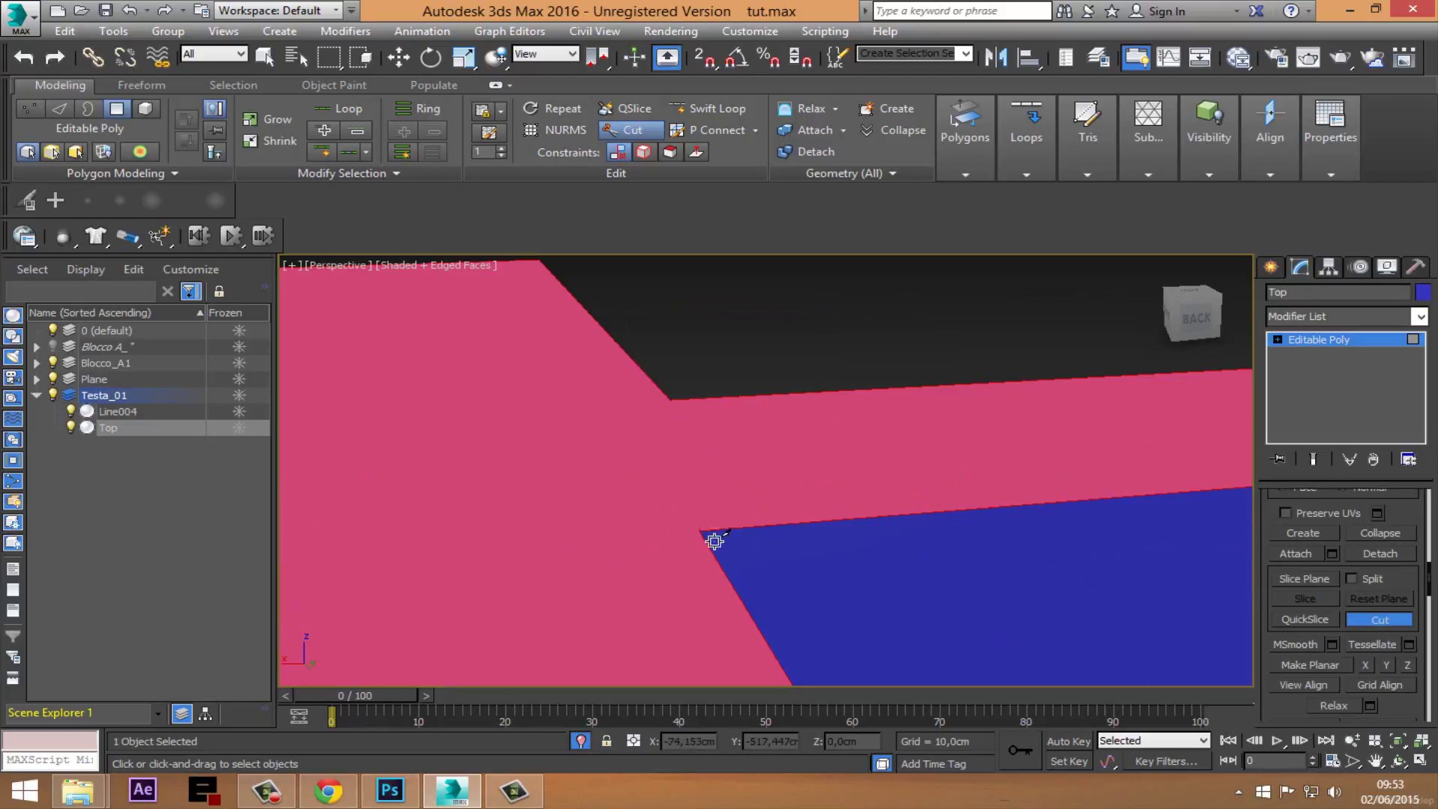
left_click(715, 541)
left_click(689, 448)
scroll(790, 584, "down", 3)
scroll(989, 507, "up", 1)
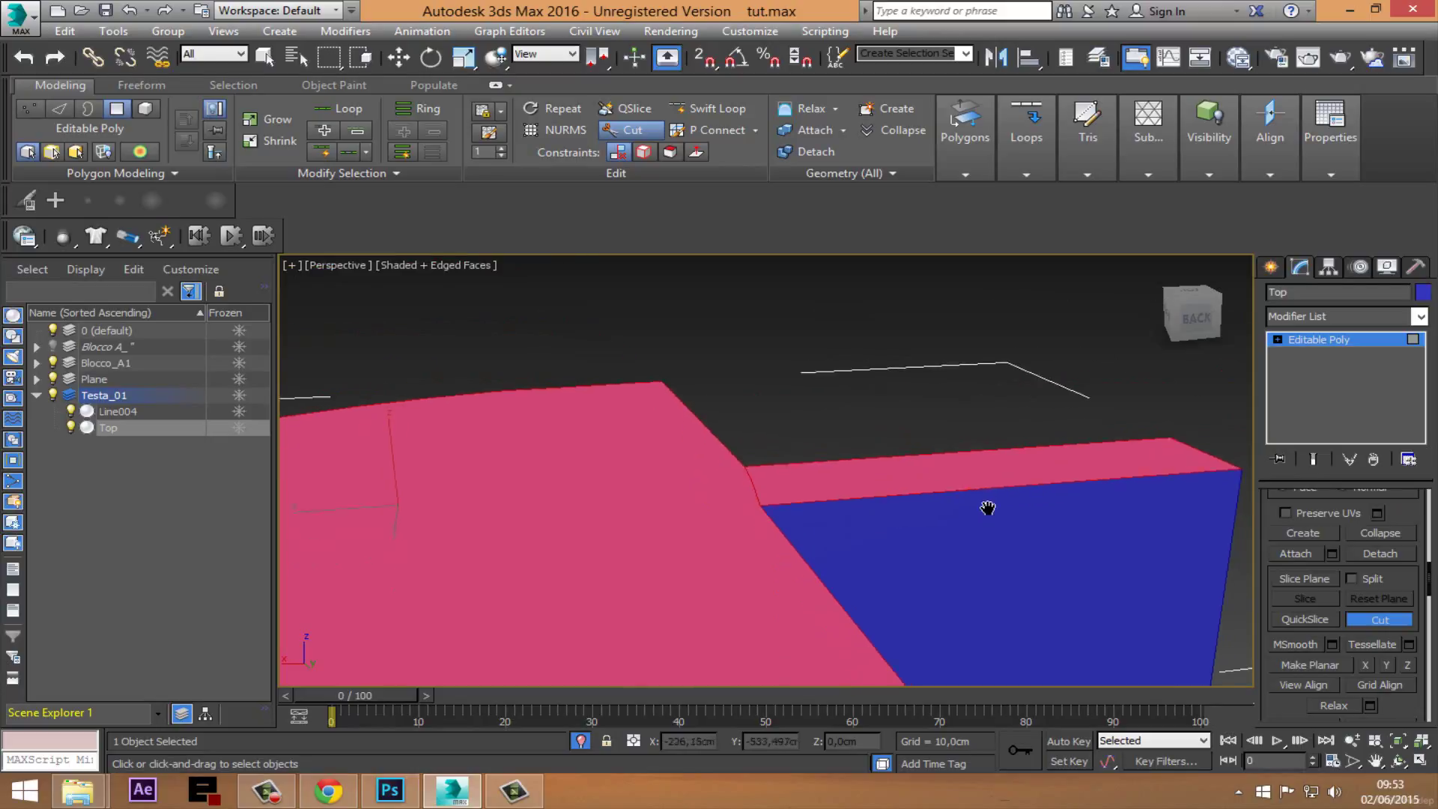
left_click(1294, 338)
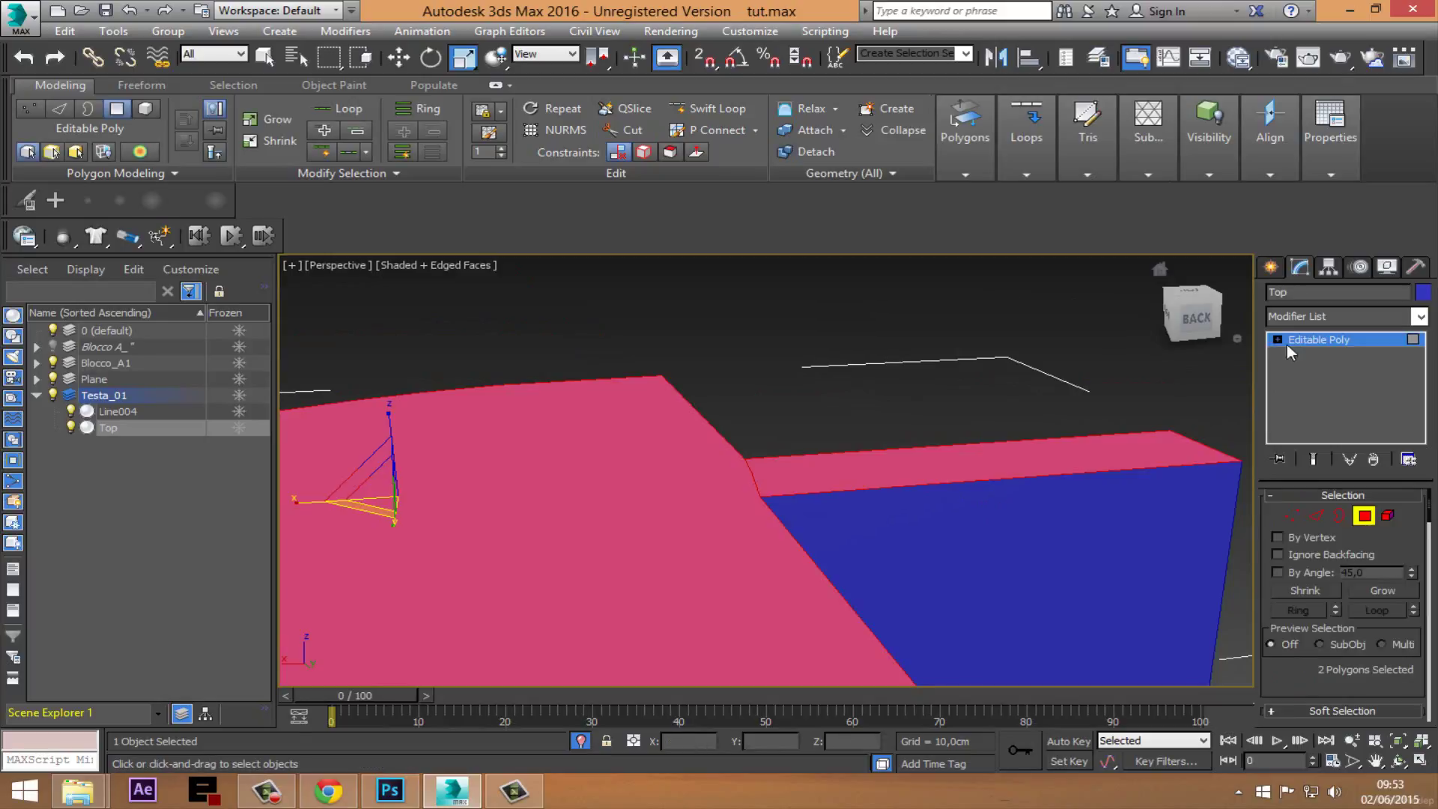
left_click(1111, 389)
left_click(591, 591)
scroll(665, 536, "down", 5)
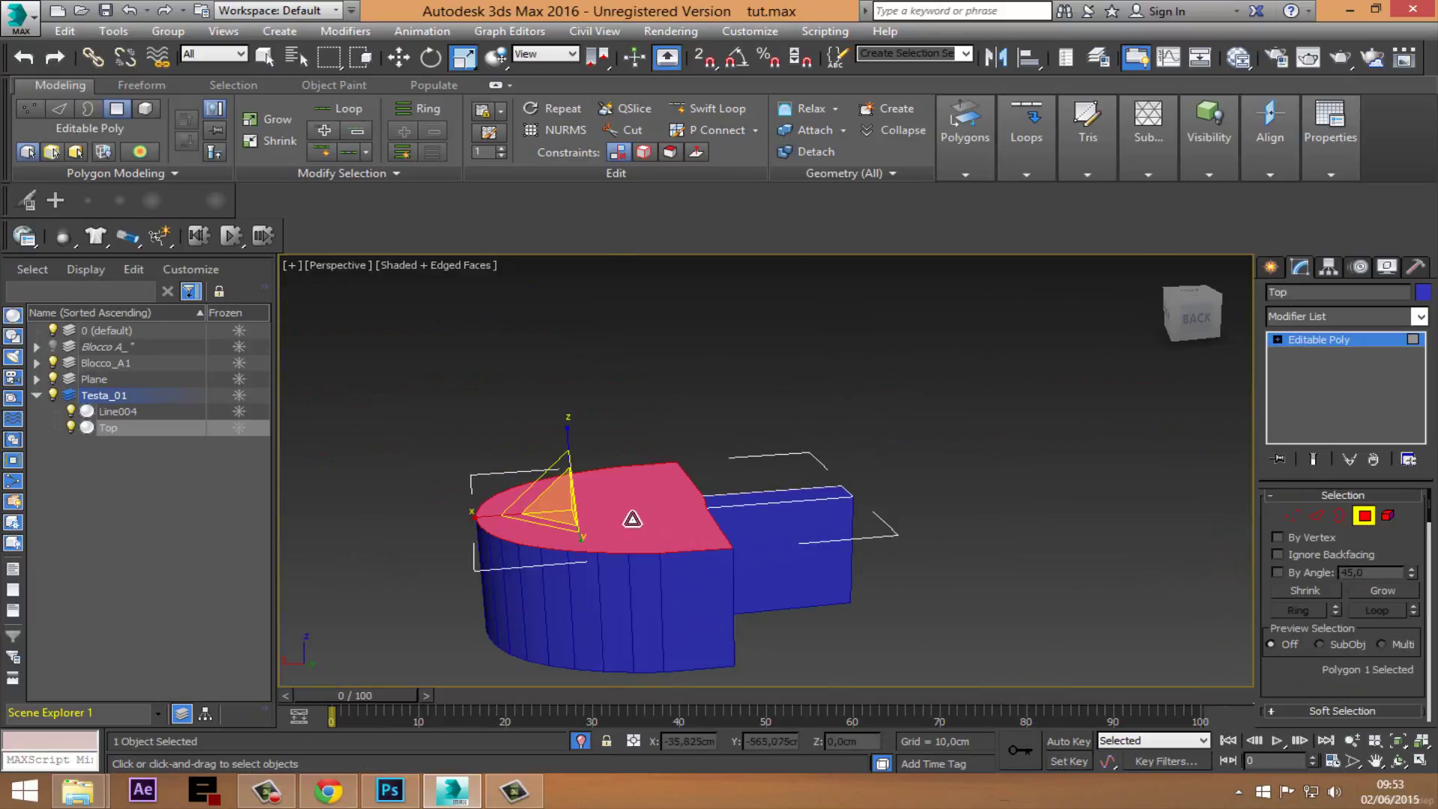
Step: Outline the round top face slightly outward, then extrude it into a thin lip
right_click(619, 512)
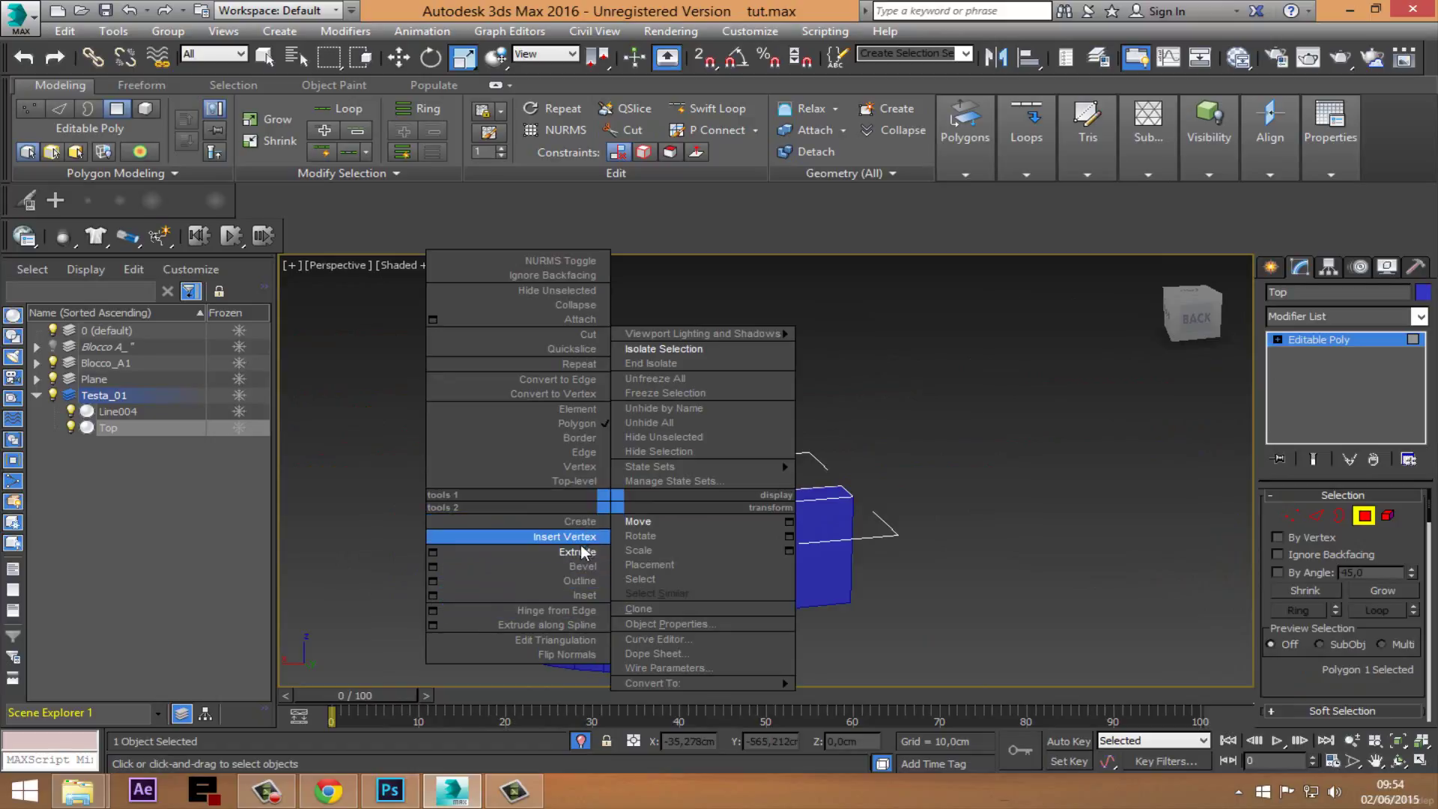
left_click(577, 583)
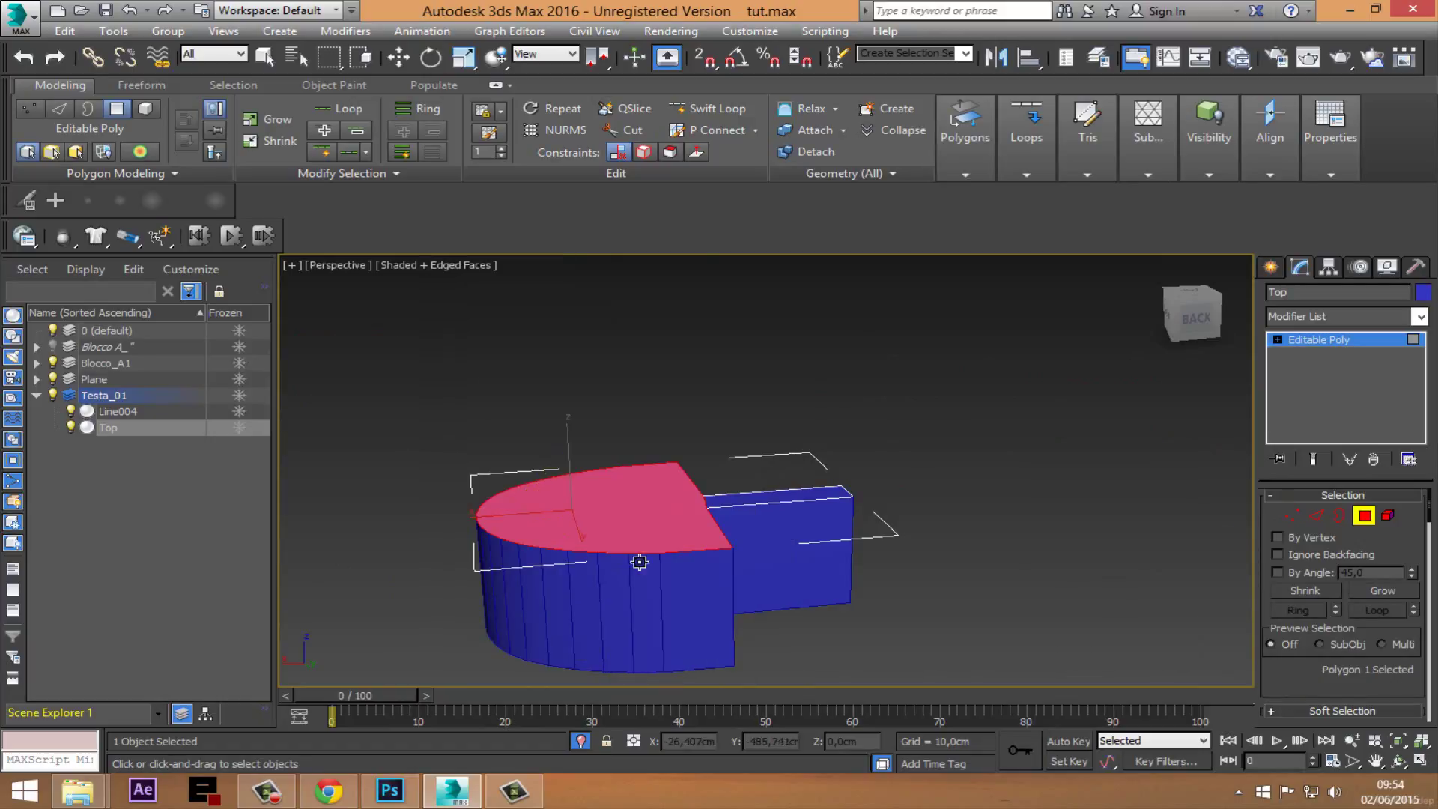
left_click_drag(643, 531, 648, 528)
right_click(649, 529)
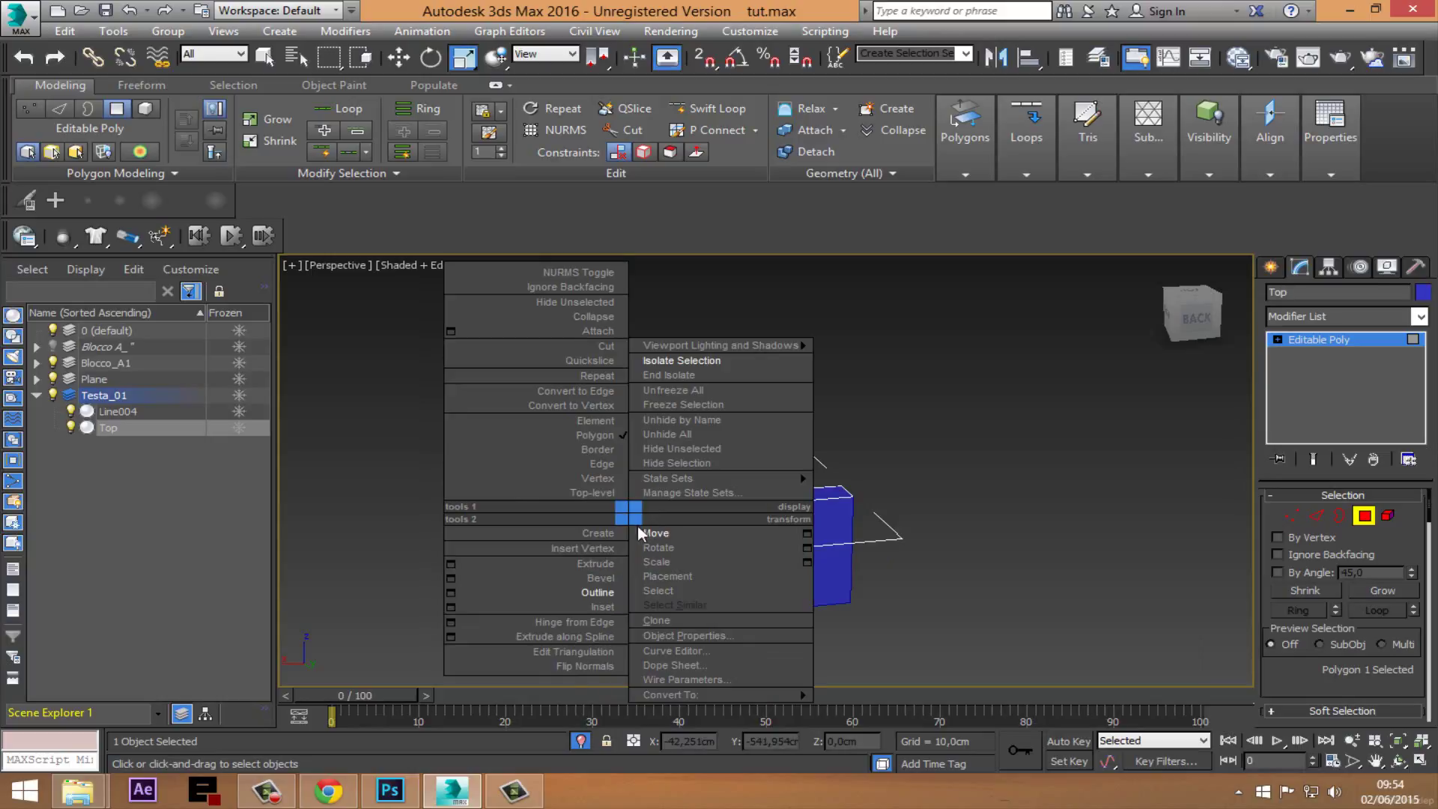
left_click(599, 563)
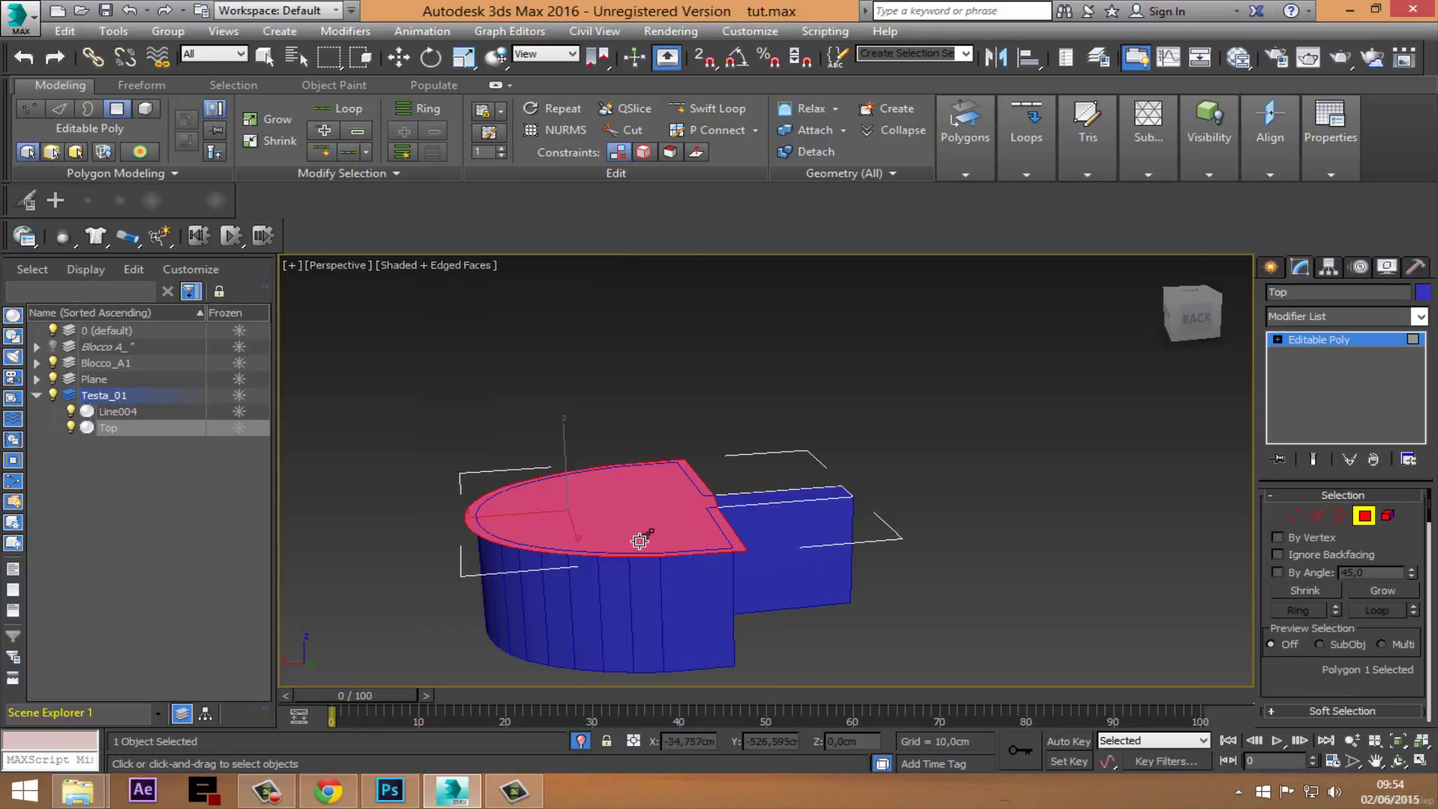
left_click_drag(645, 534, 649, 536)
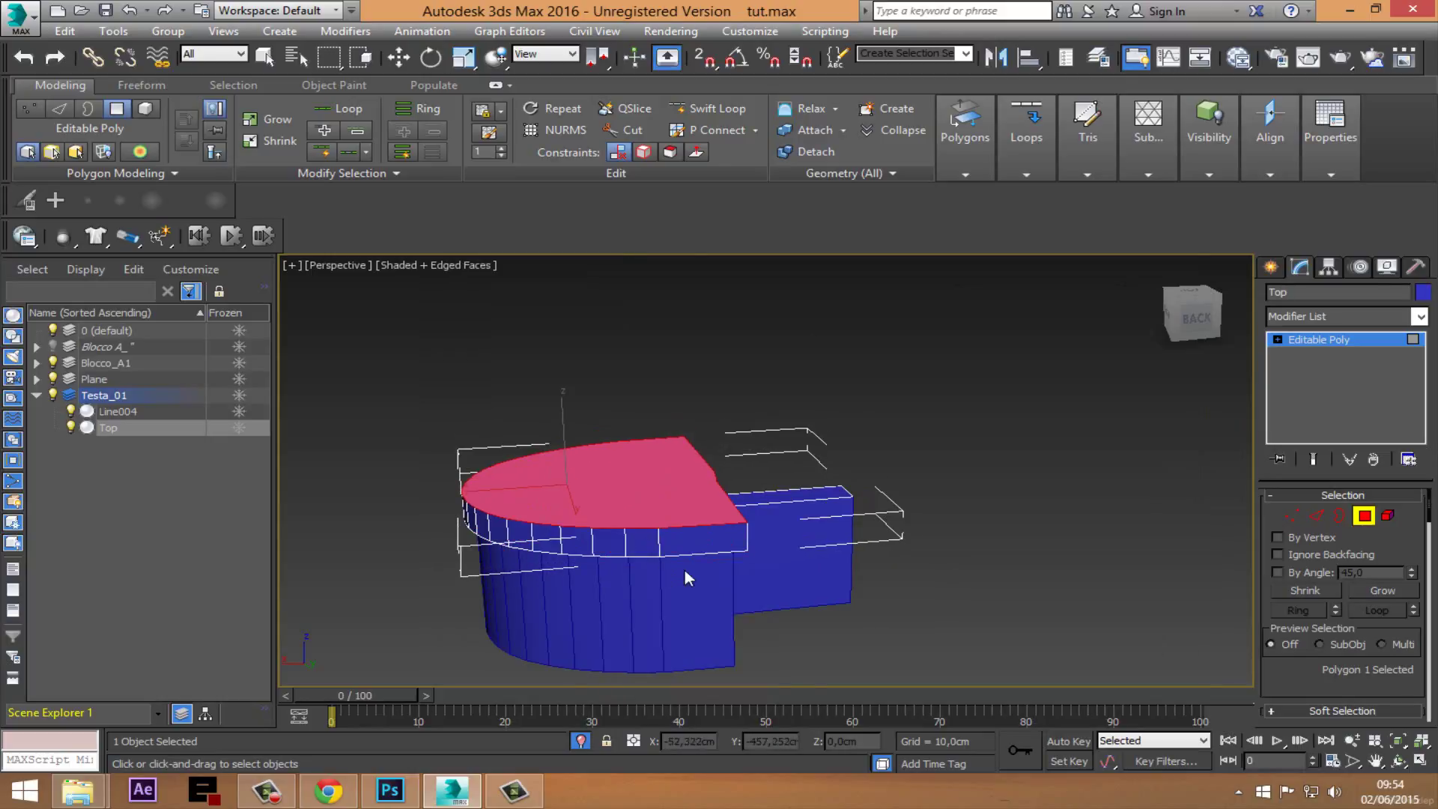
Step: Delete the box extension's top face, undo it, and return to whole-object level
middle_click_drag(687, 578, 706, 565)
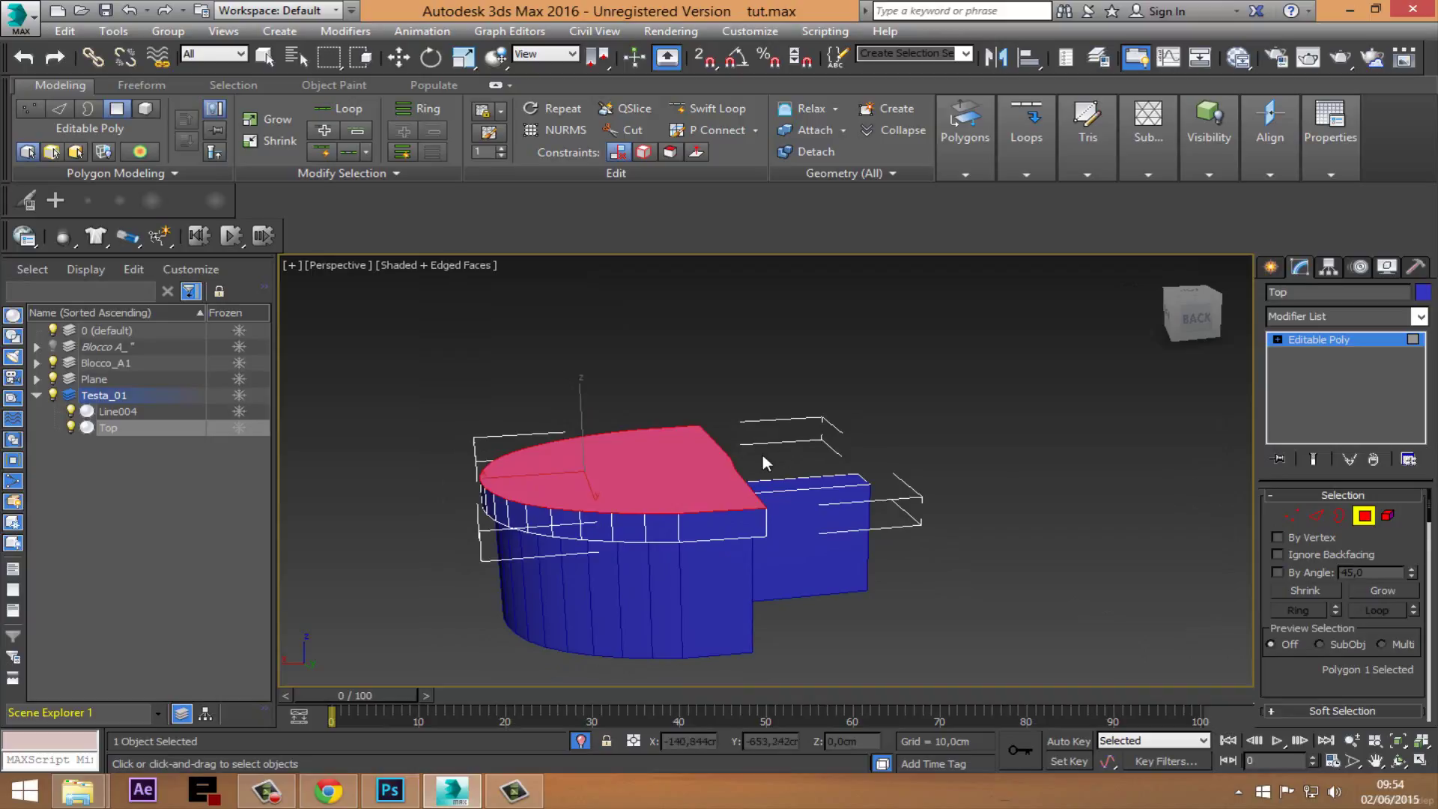
left_click(803, 496)
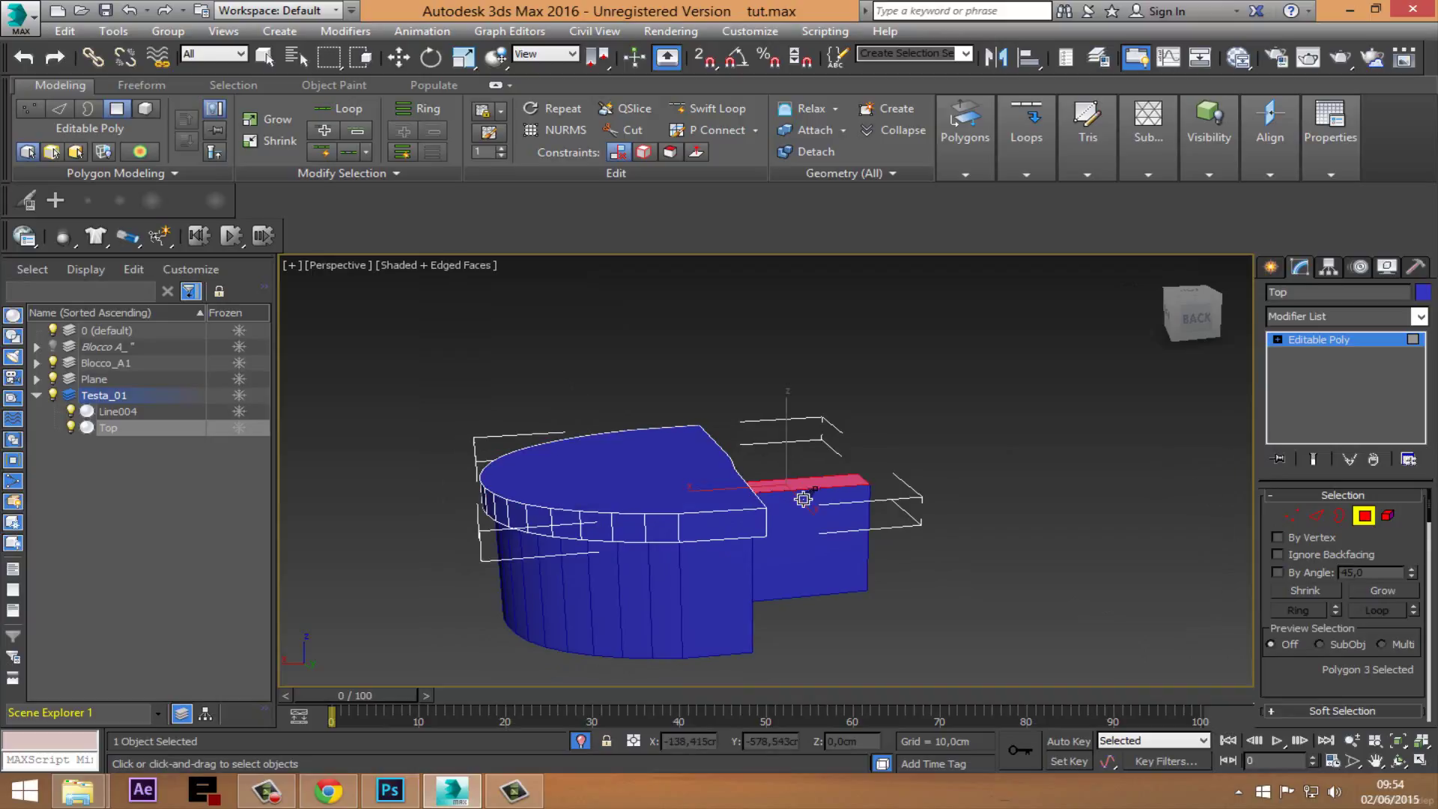
key("ctrl+d")
middle_click_drag(757, 497, 769, 507)
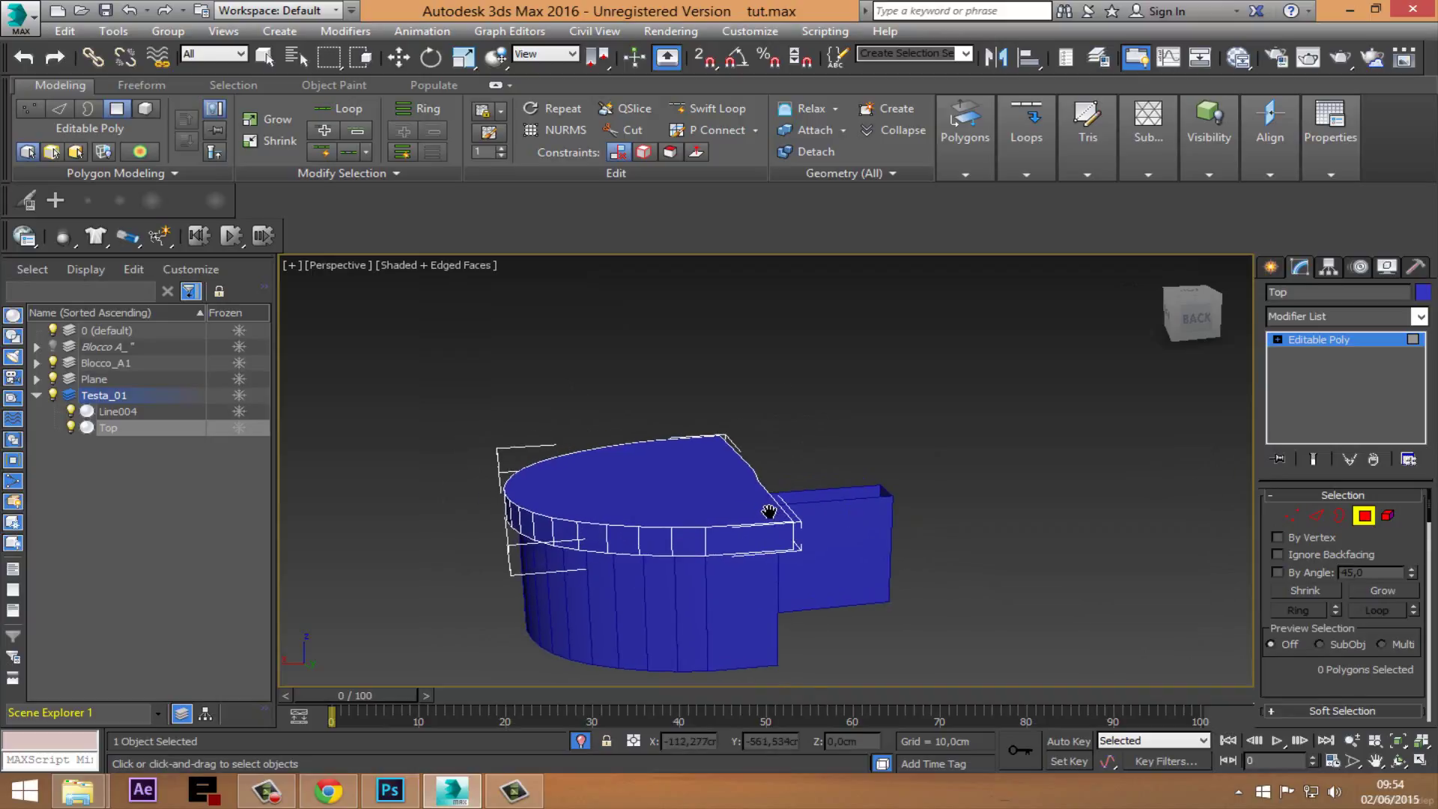
left_click(140, 11)
scroll(738, 562, "up", 3)
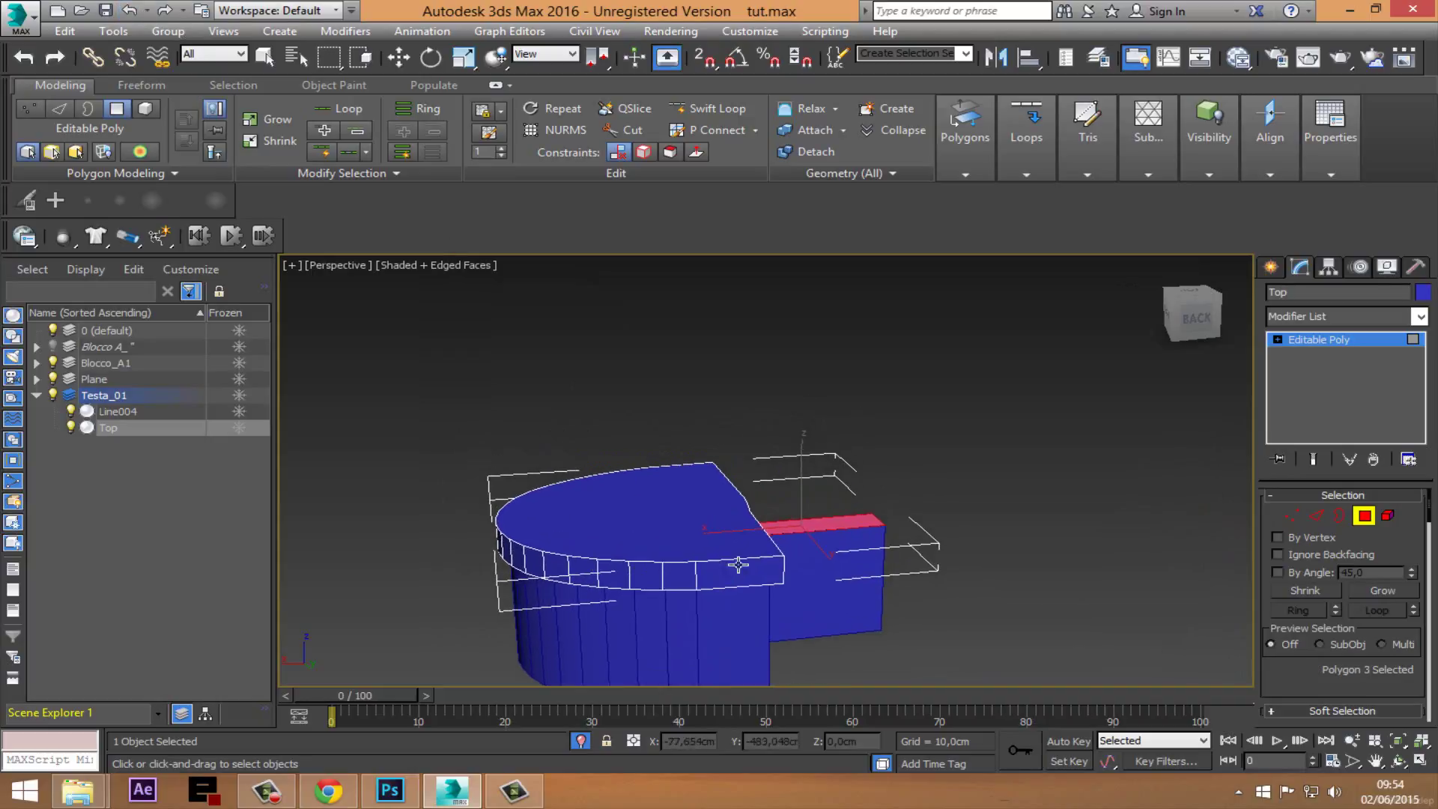
left_click(1373, 521)
Step: Orbit to a front-facing view and end isolation to show the whole lighter
key("r")
scroll(828, 532, "down", 2)
scroll(847, 456, "down", 2)
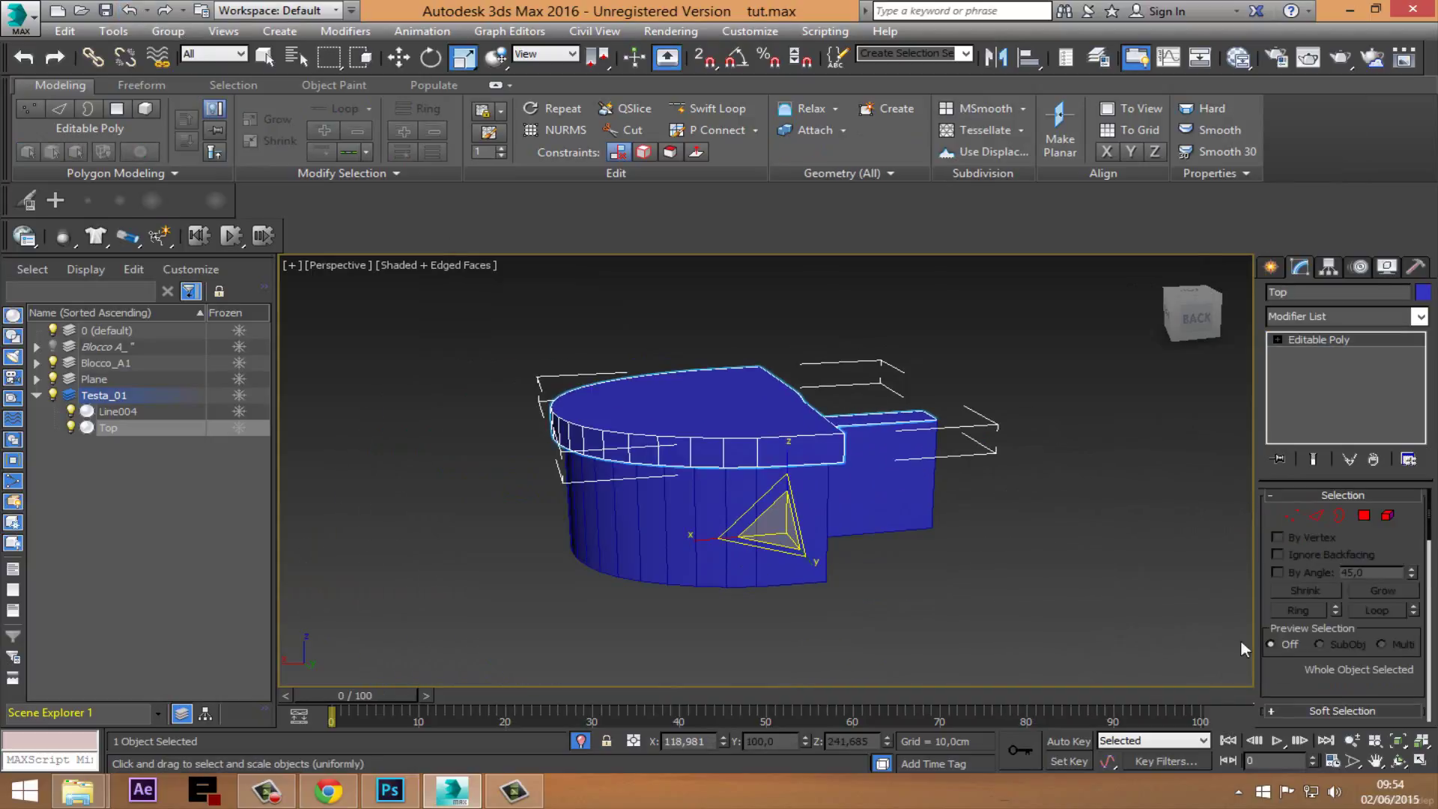
left_click(1397, 760)
mouse_move(771, 566)
left_mouse_down()
mouse_move(835, 504)
mouse_move(957, 501)
mouse_move(995, 459)
mouse_move(747, 514)
mouse_move(770, 580)
mouse_move(786, 539)
mouse_move(755, 536)
left_mouse_up()
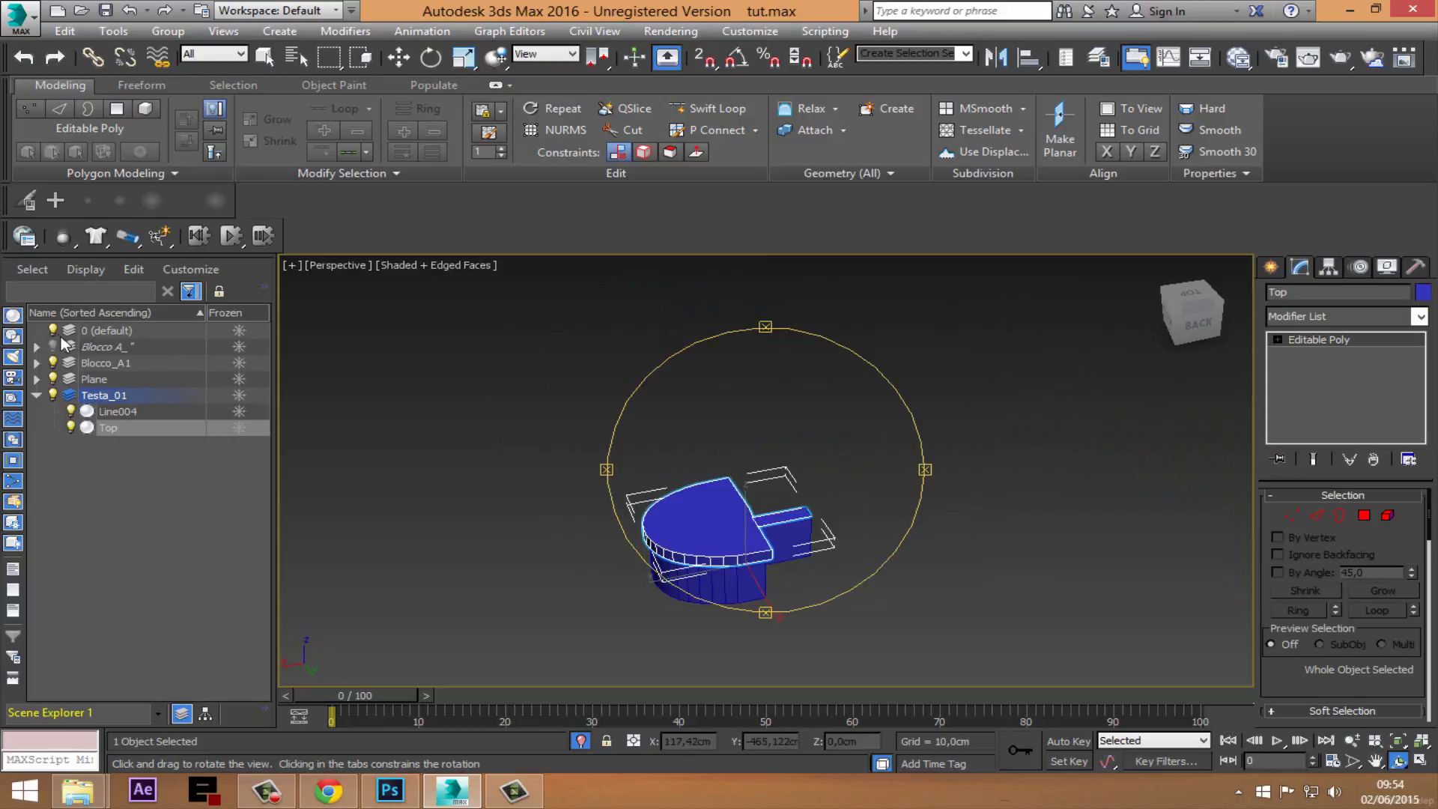
key("r")
right_click(681, 513)
mouse_move(771, 344)
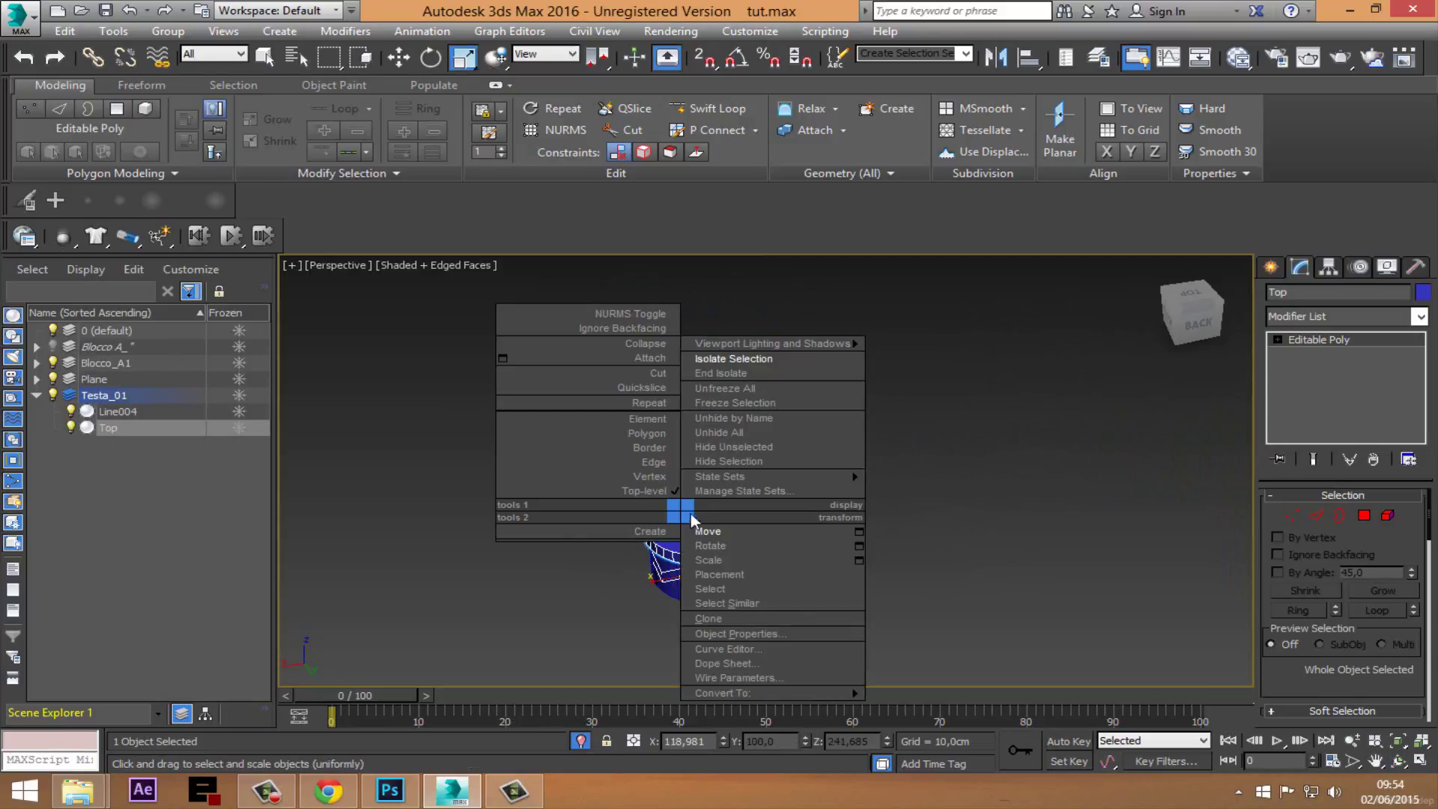
left_click(759, 371)
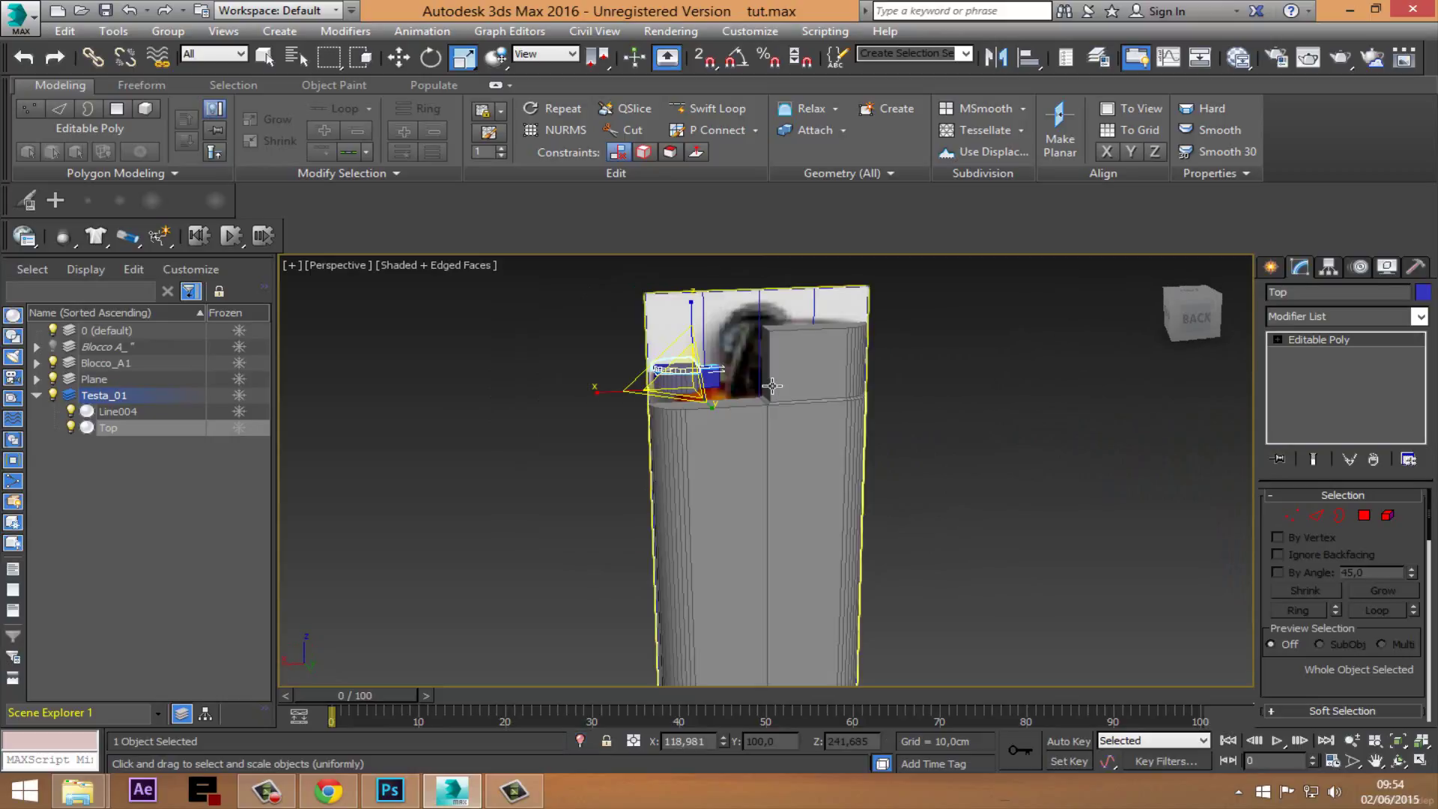
Step: Select Line004 together with the blue Top piece
middle_click_drag(757, 506, 699, 529)
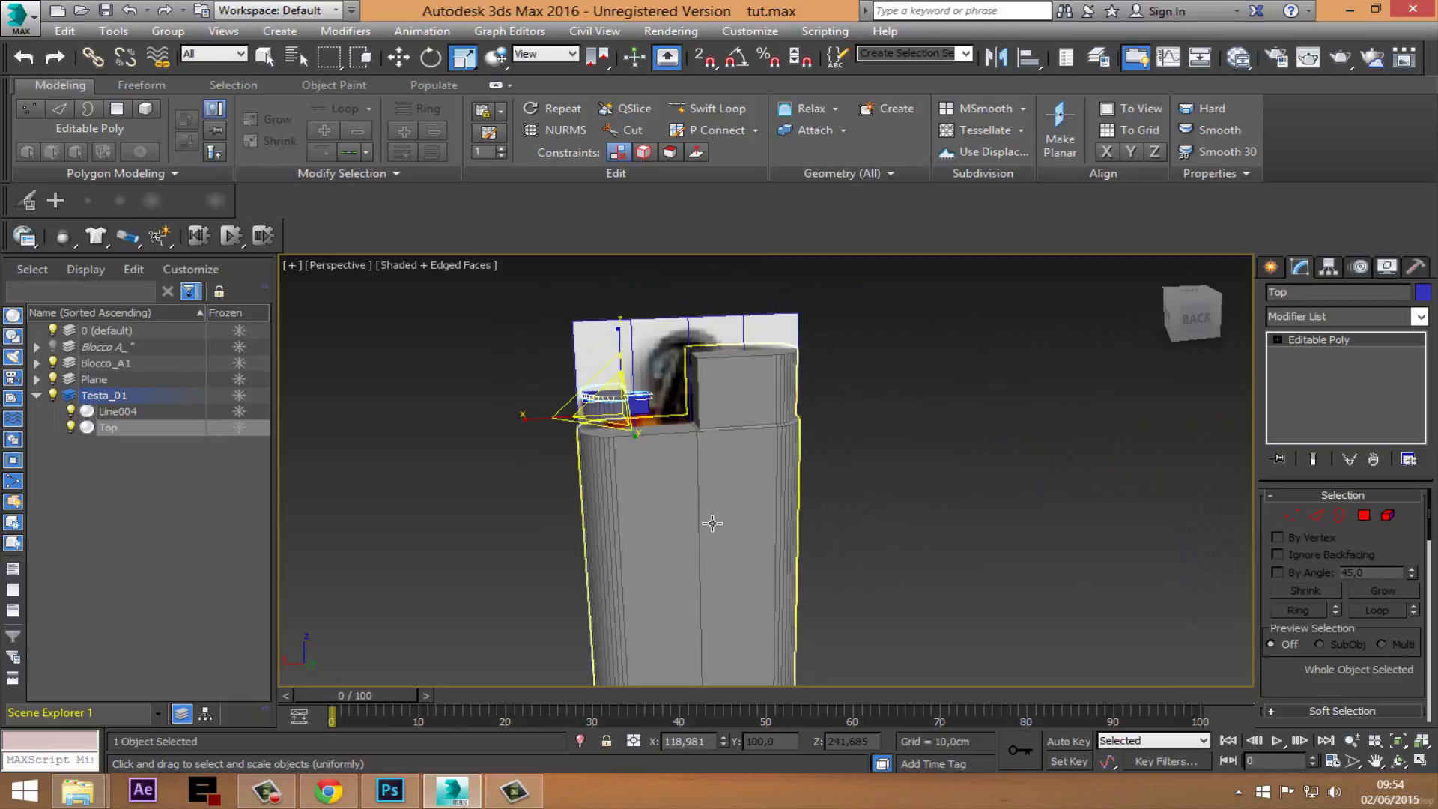
scroll(622, 419, "up", 5)
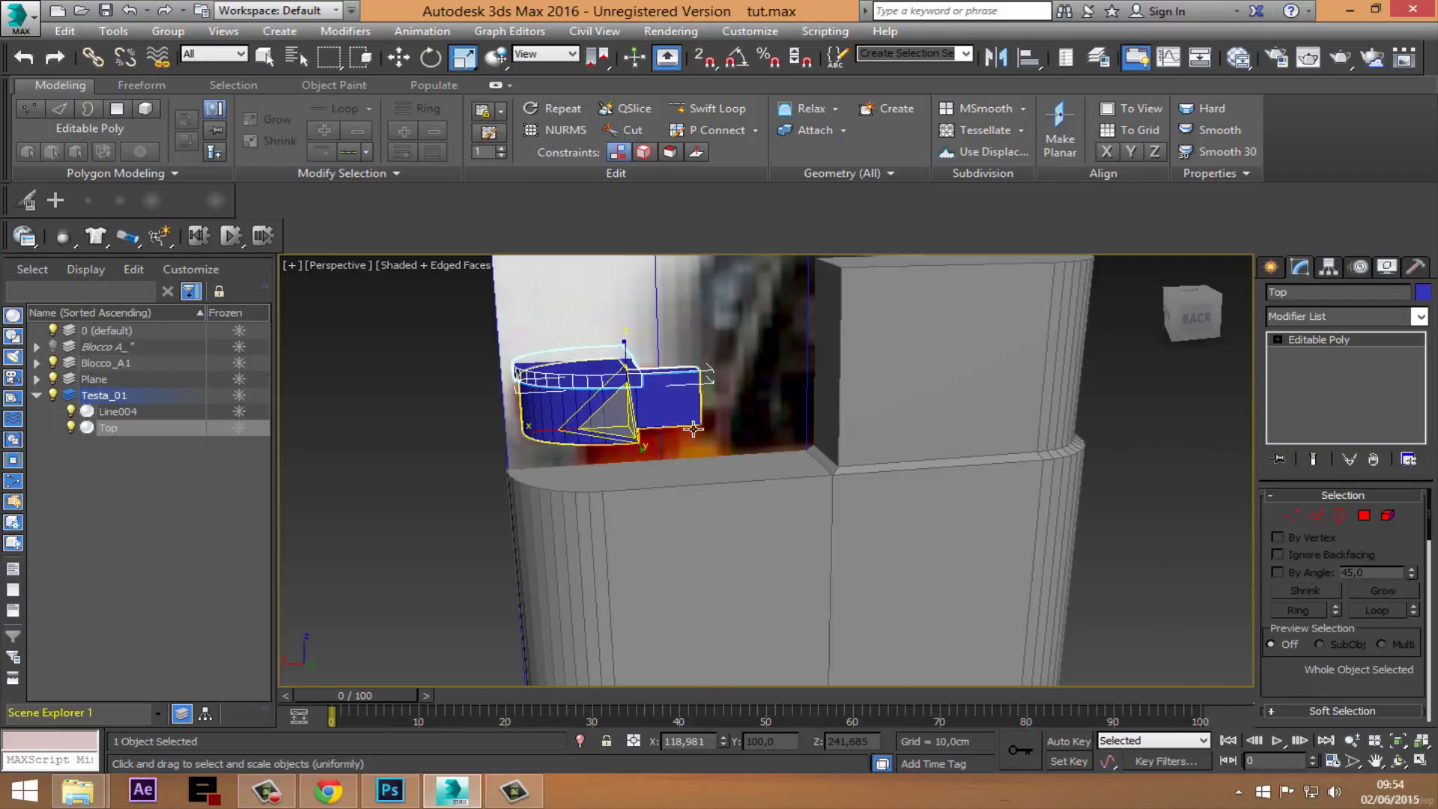
left_click(687, 420)
left_click(622, 411, "ctrl")
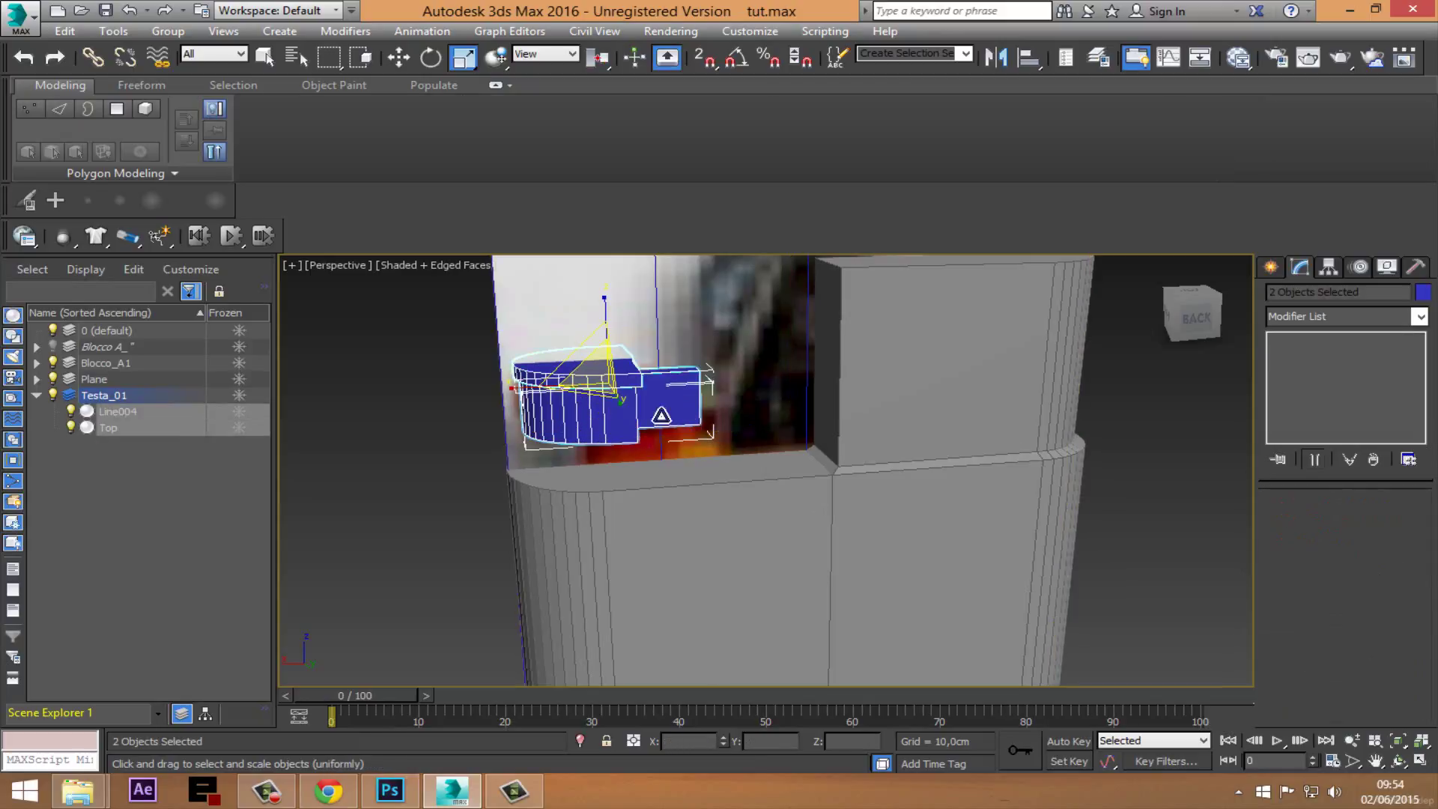
Step: Uniformly scale Top and Line004 to about 130% in the Front view
left_click(1412, 761)
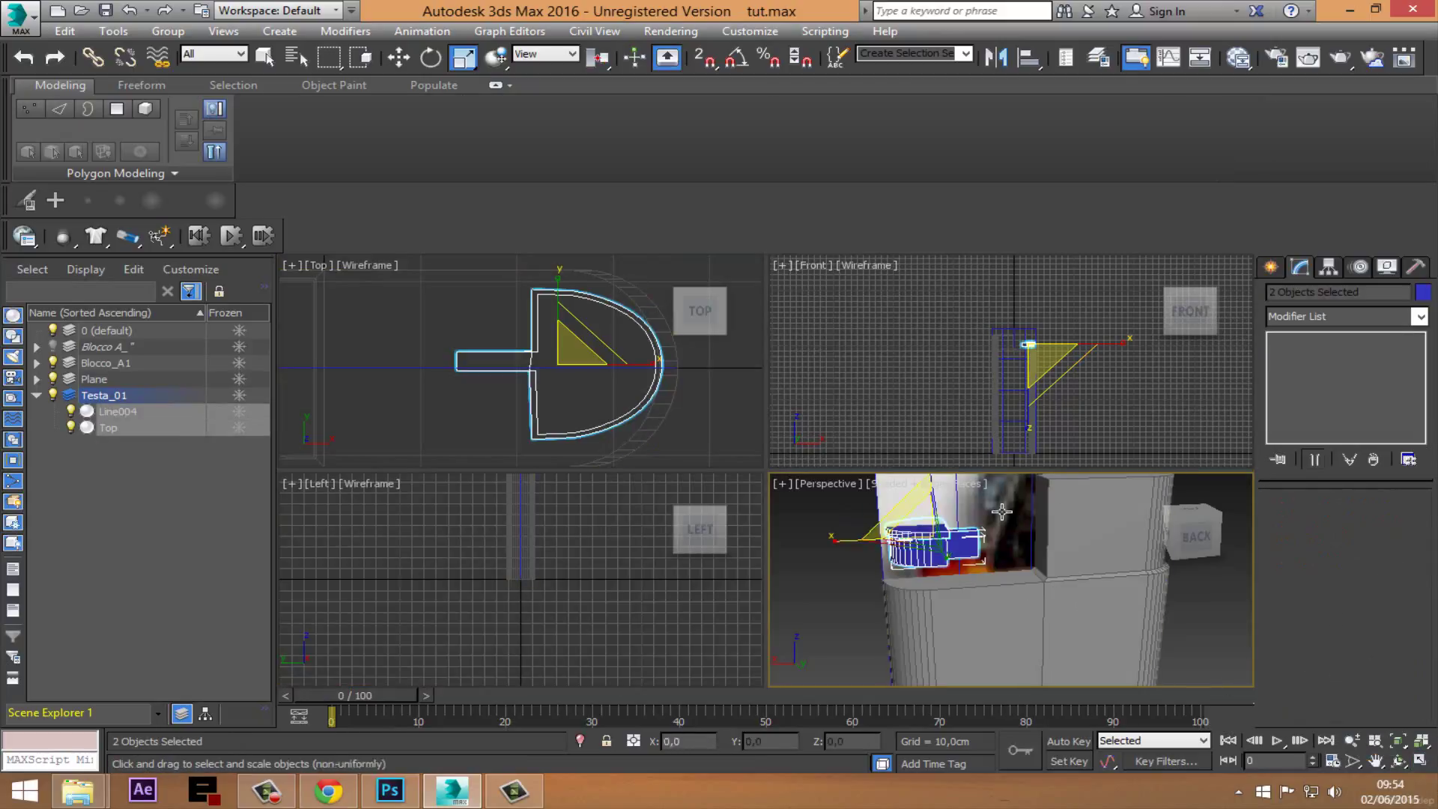
left_click(1017, 346)
scroll(1017, 346, "up", 3)
scroll(996, 367, "up", 2)
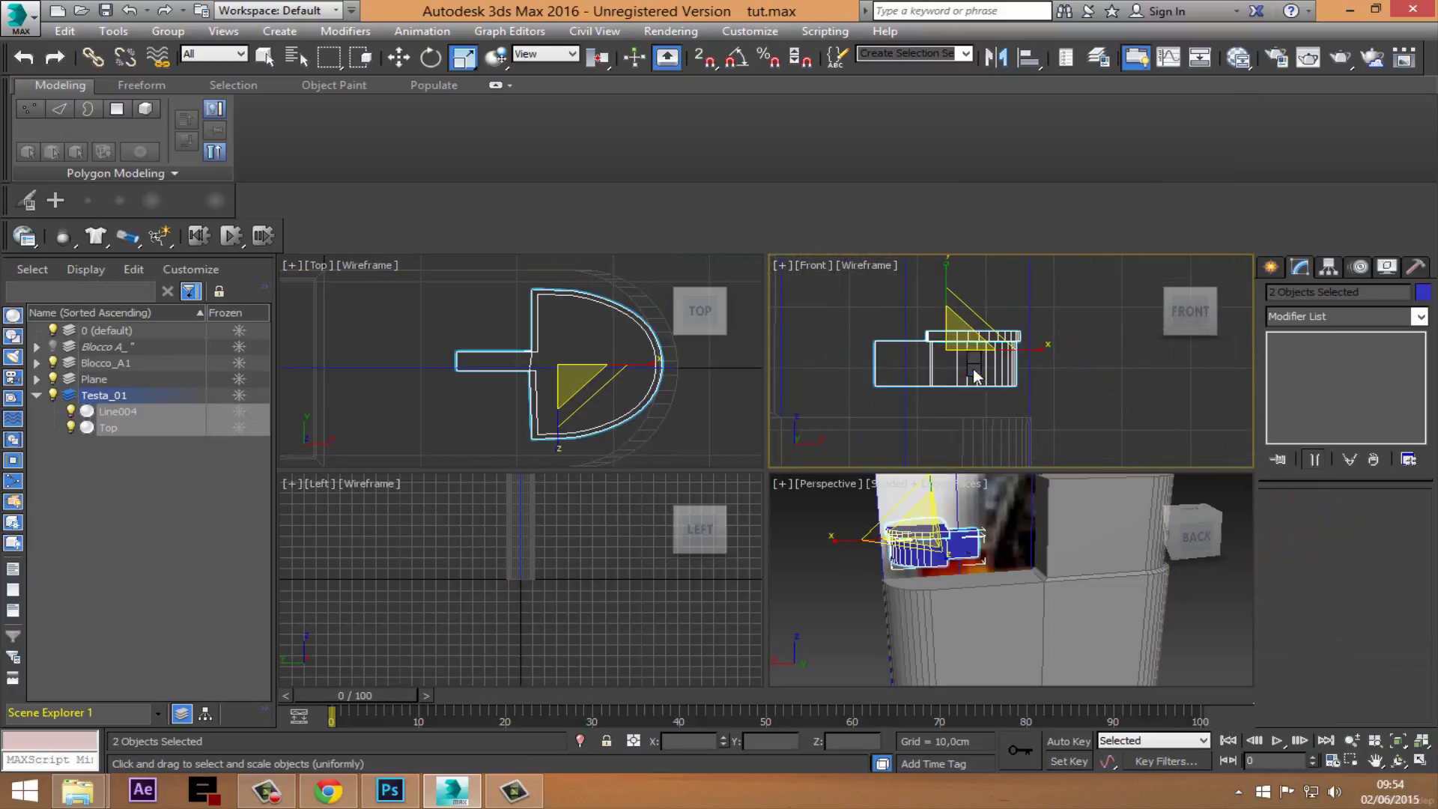
right_click(968, 374)
left_click(1007, 412)
left_click_drag(968, 347, 968, 317)
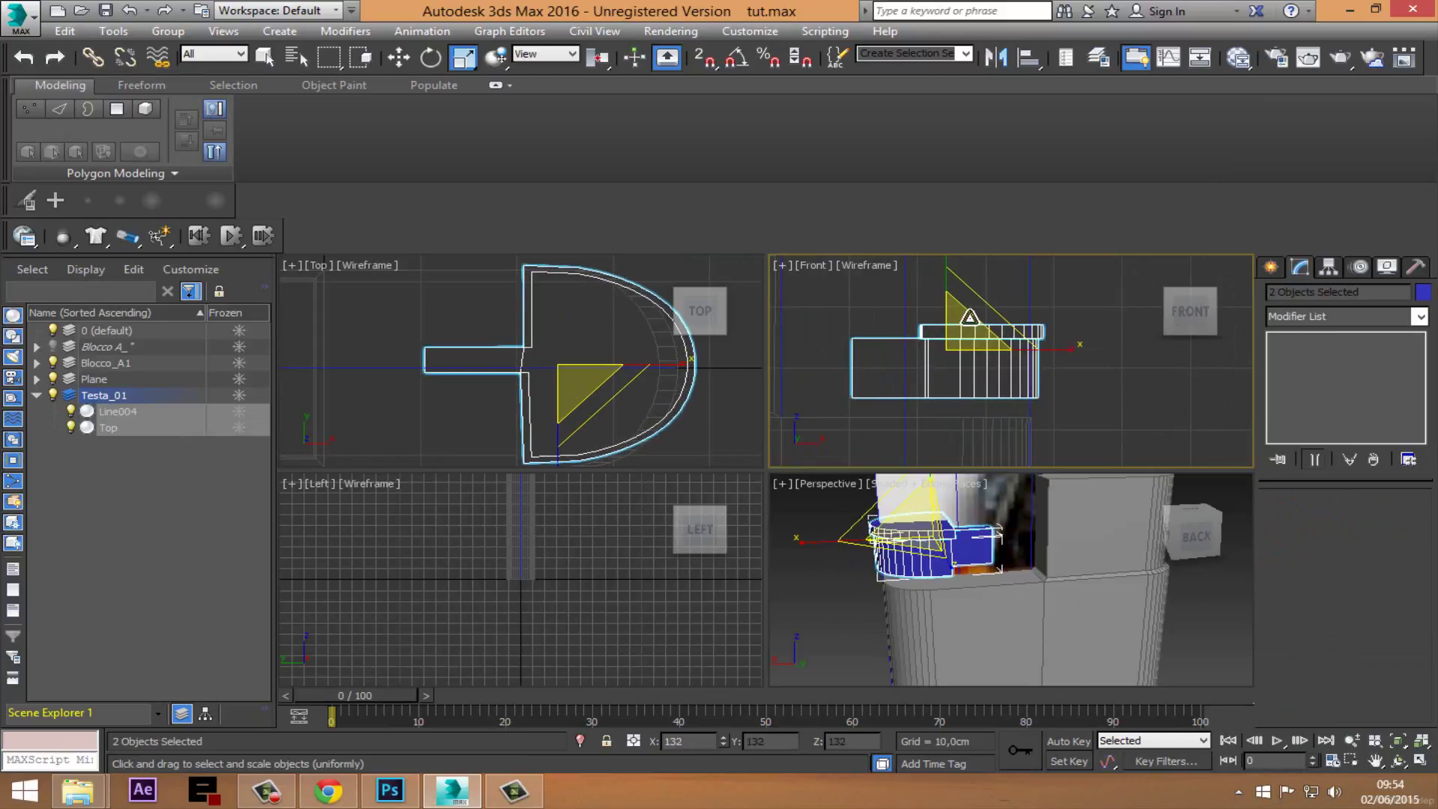
left_click_drag(969, 316, 968, 317)
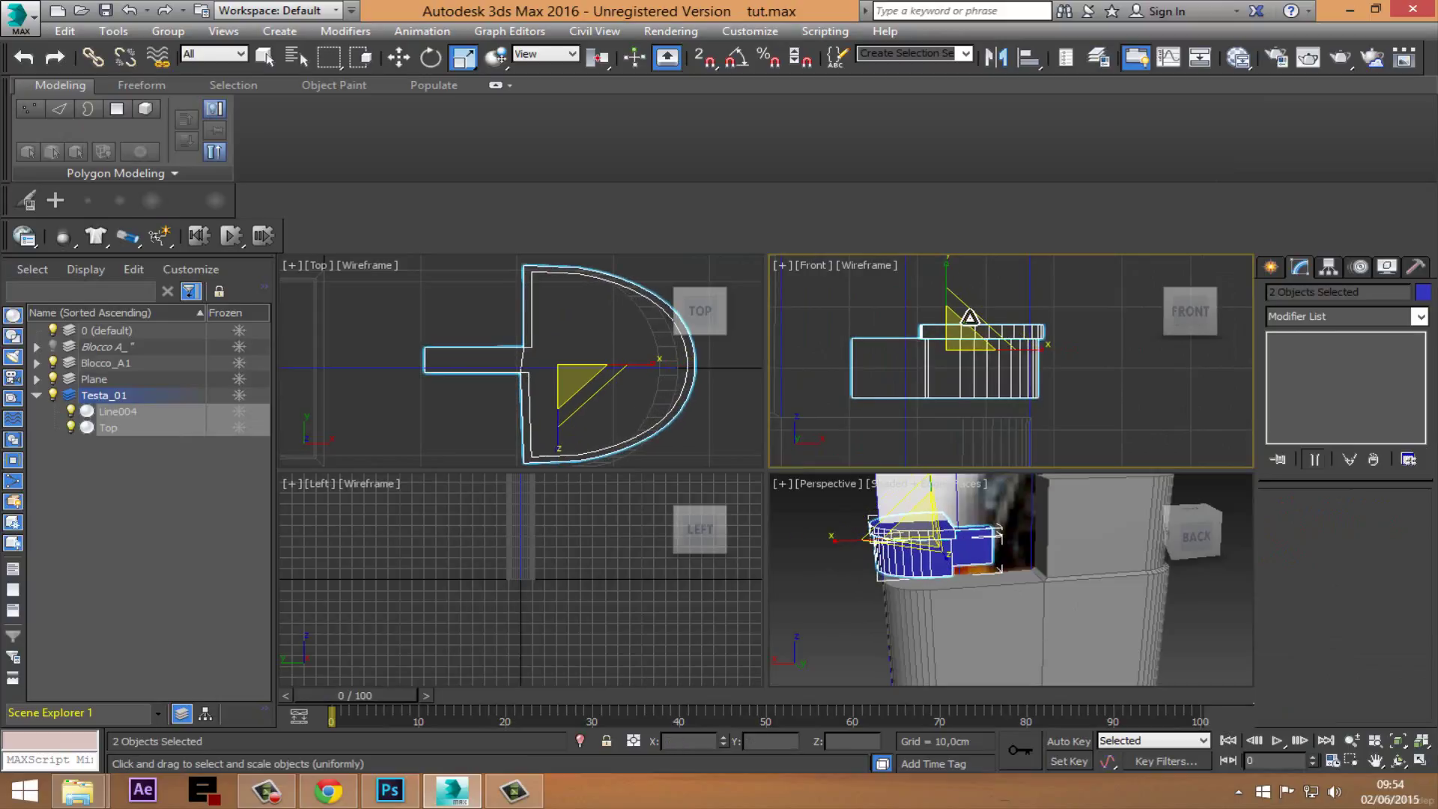
Step: Move both pieces left roughly 3 cm along X and reframe the views
right_click(955, 324)
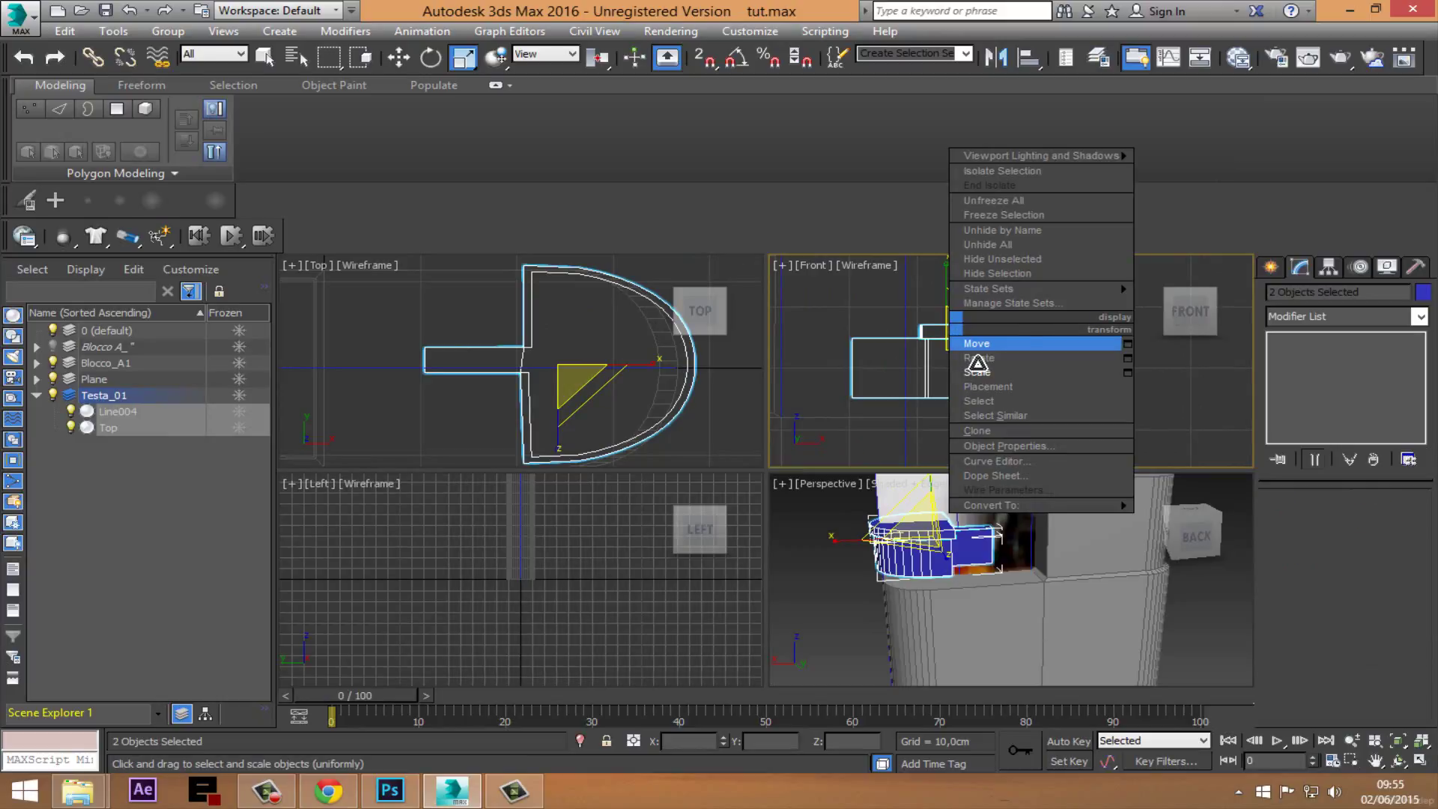
left_click(962, 346)
left_click_drag(1014, 362, 995, 372)
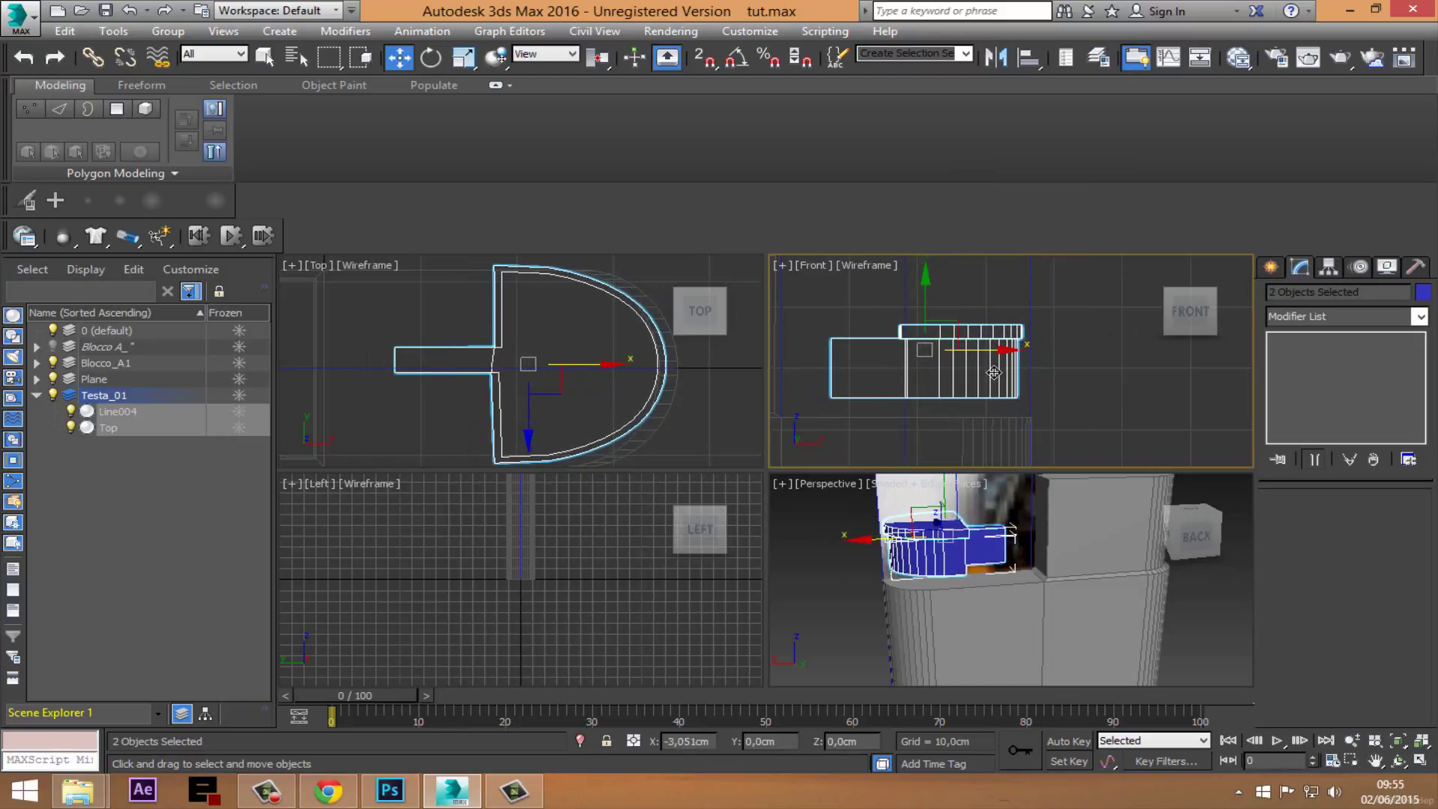
middle_click_drag(1046, 636, 1036, 670)
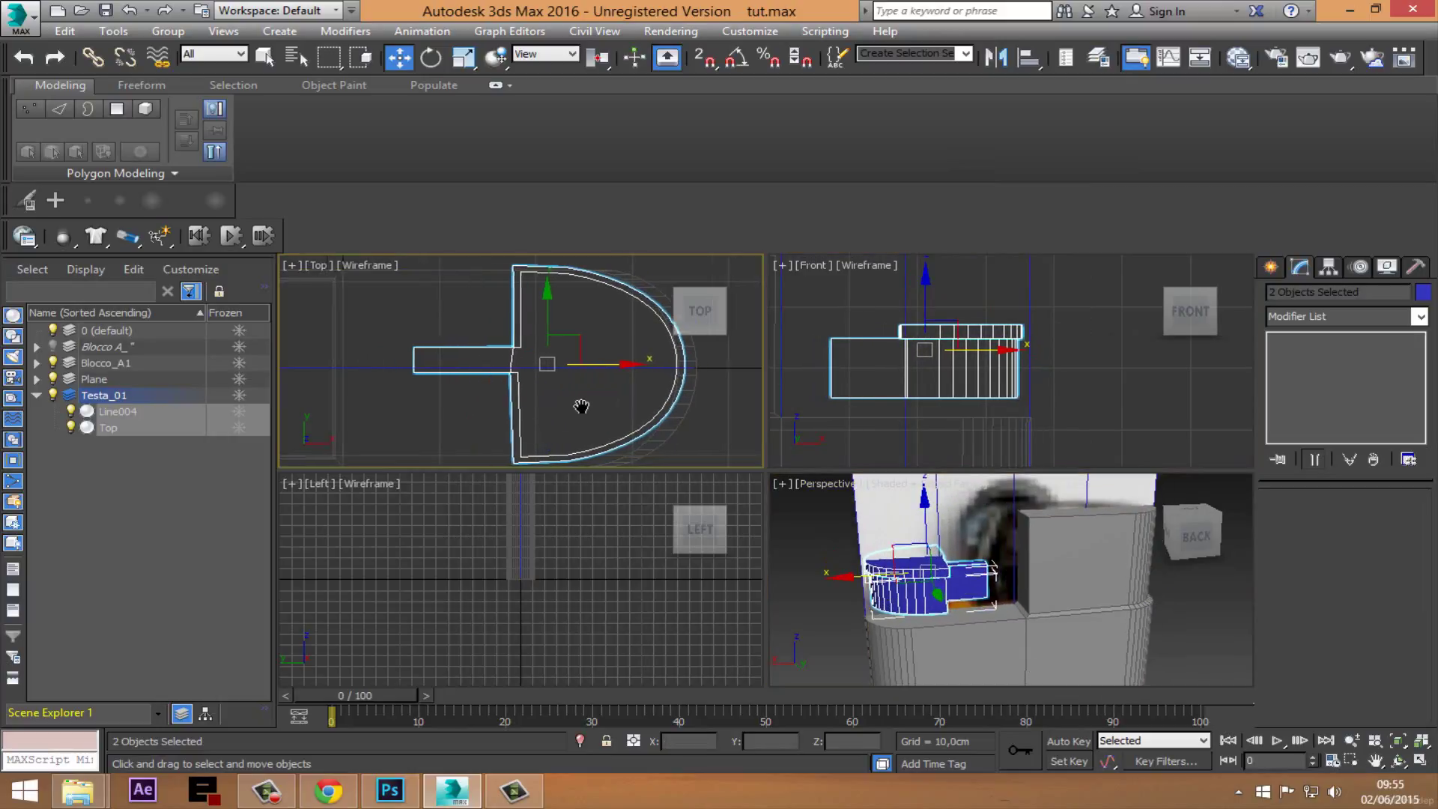
middle_click_drag(581, 408, 610, 408)
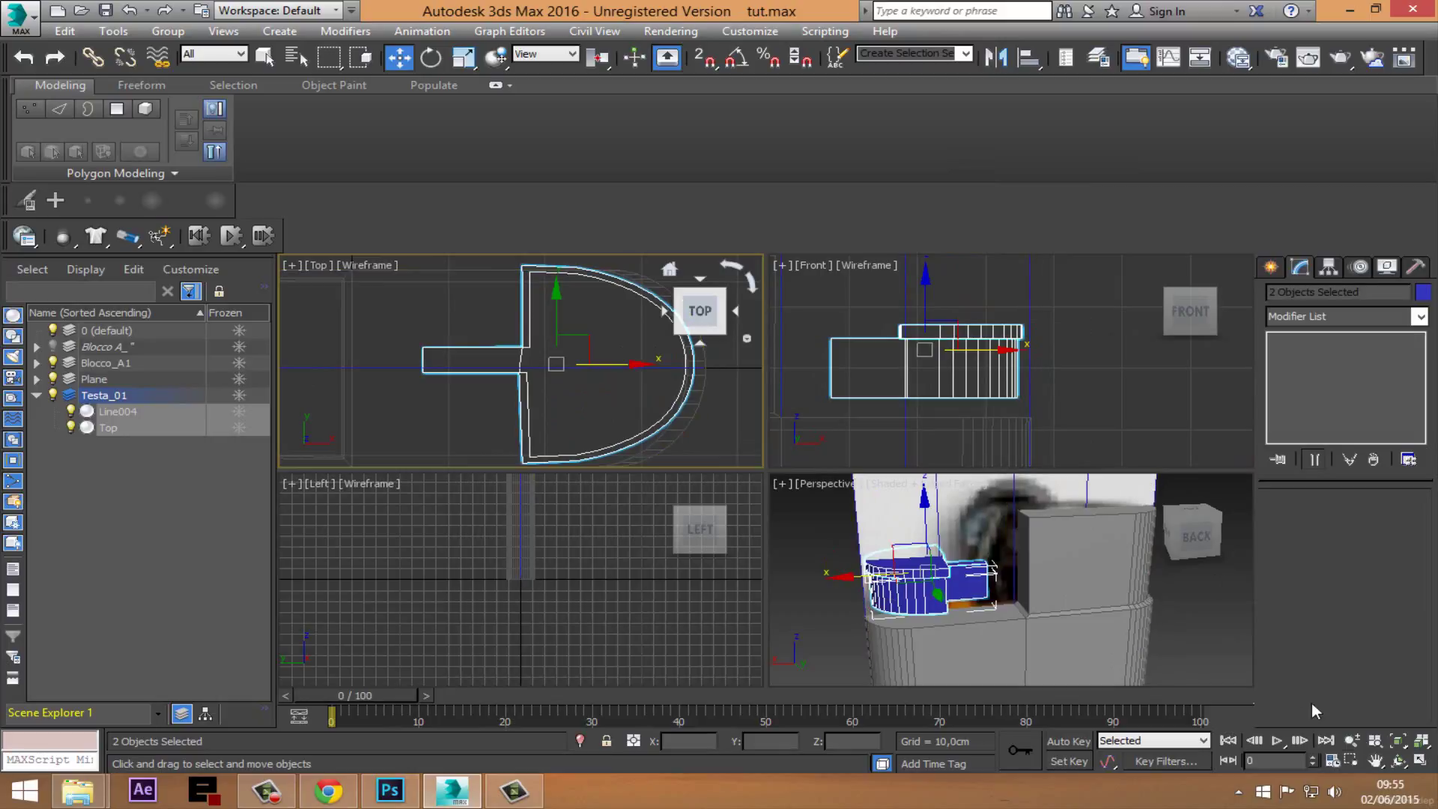
middle_click_drag(539, 363, 521, 368)
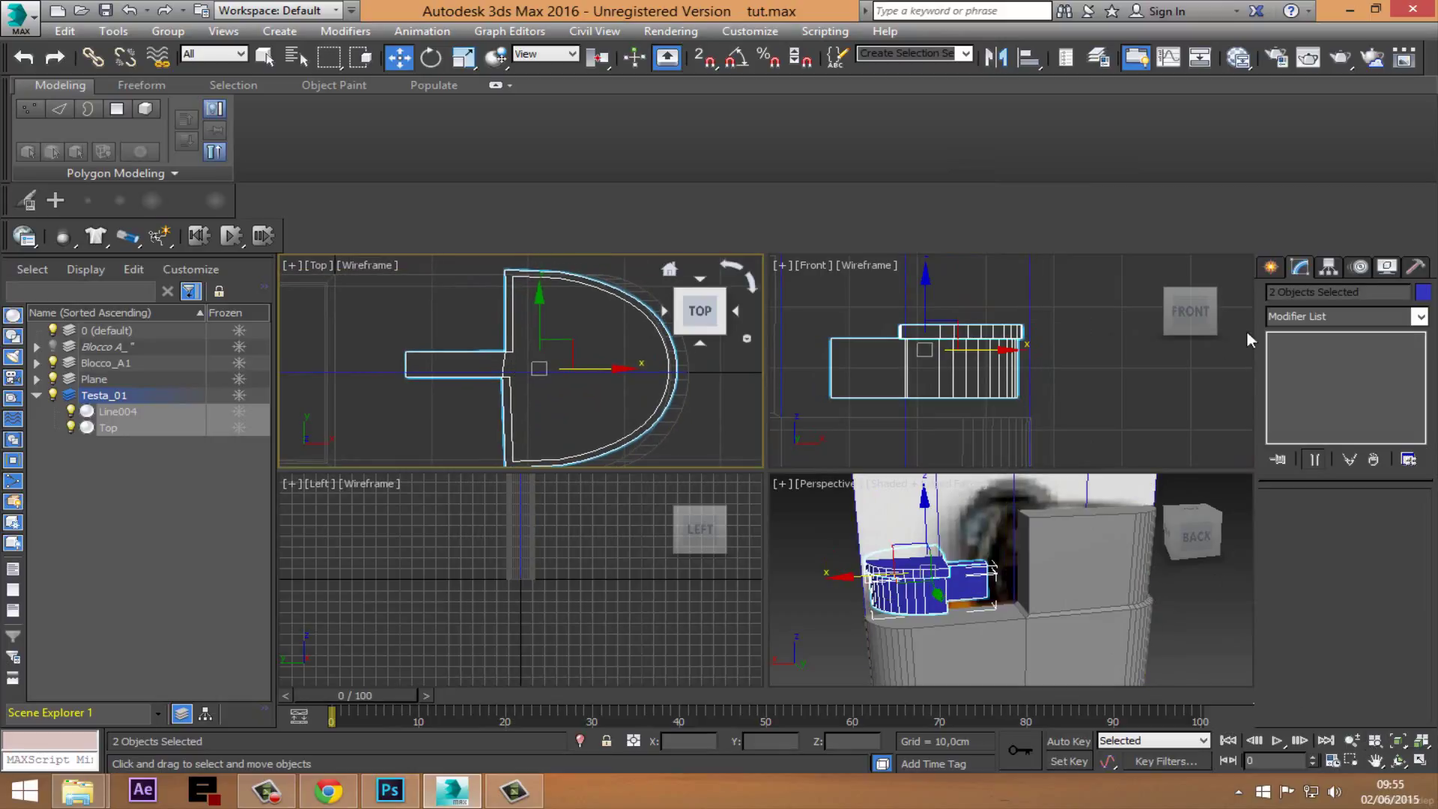
middle_click_drag(653, 380, 653, 366)
scroll(999, 406, "down", 2)
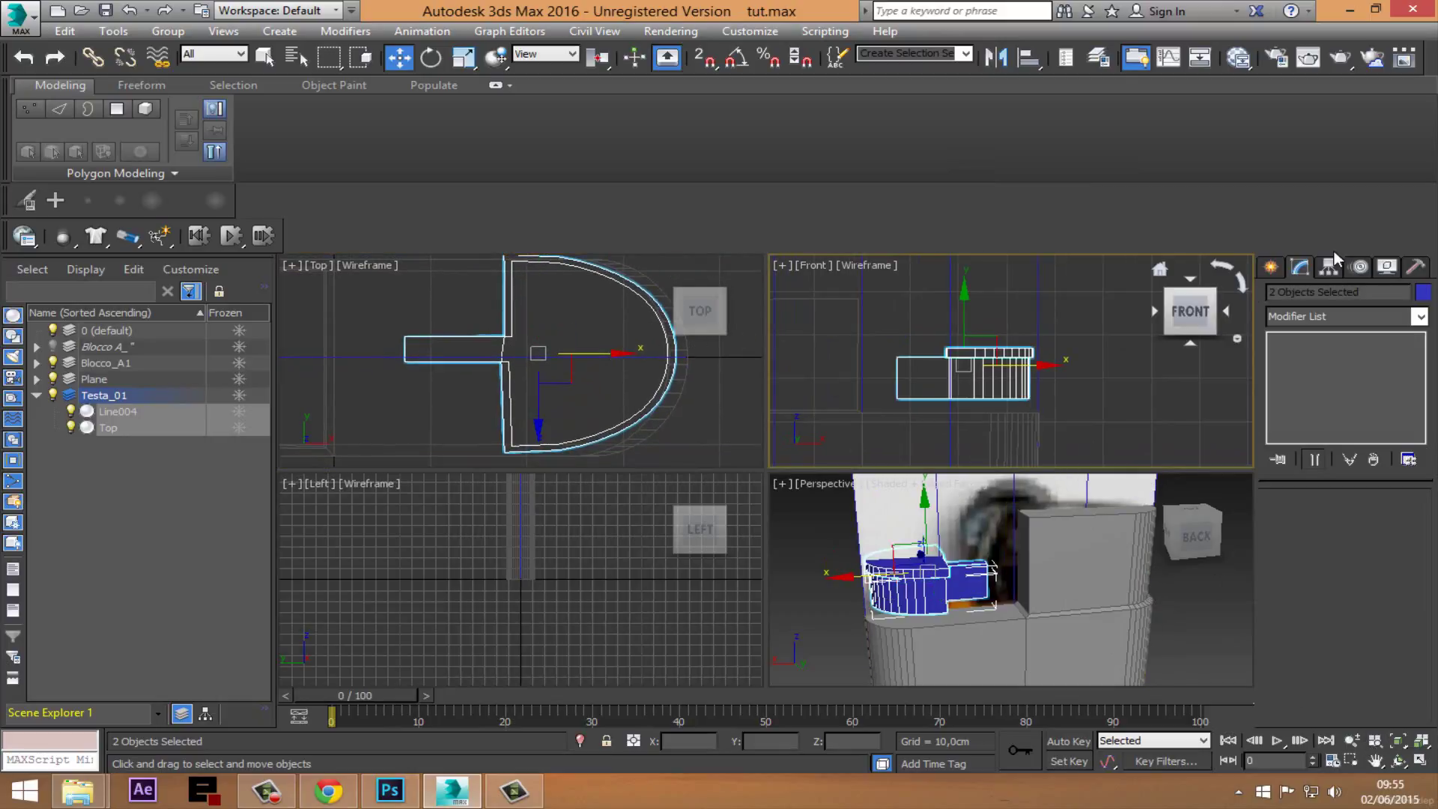
left_click(1271, 267)
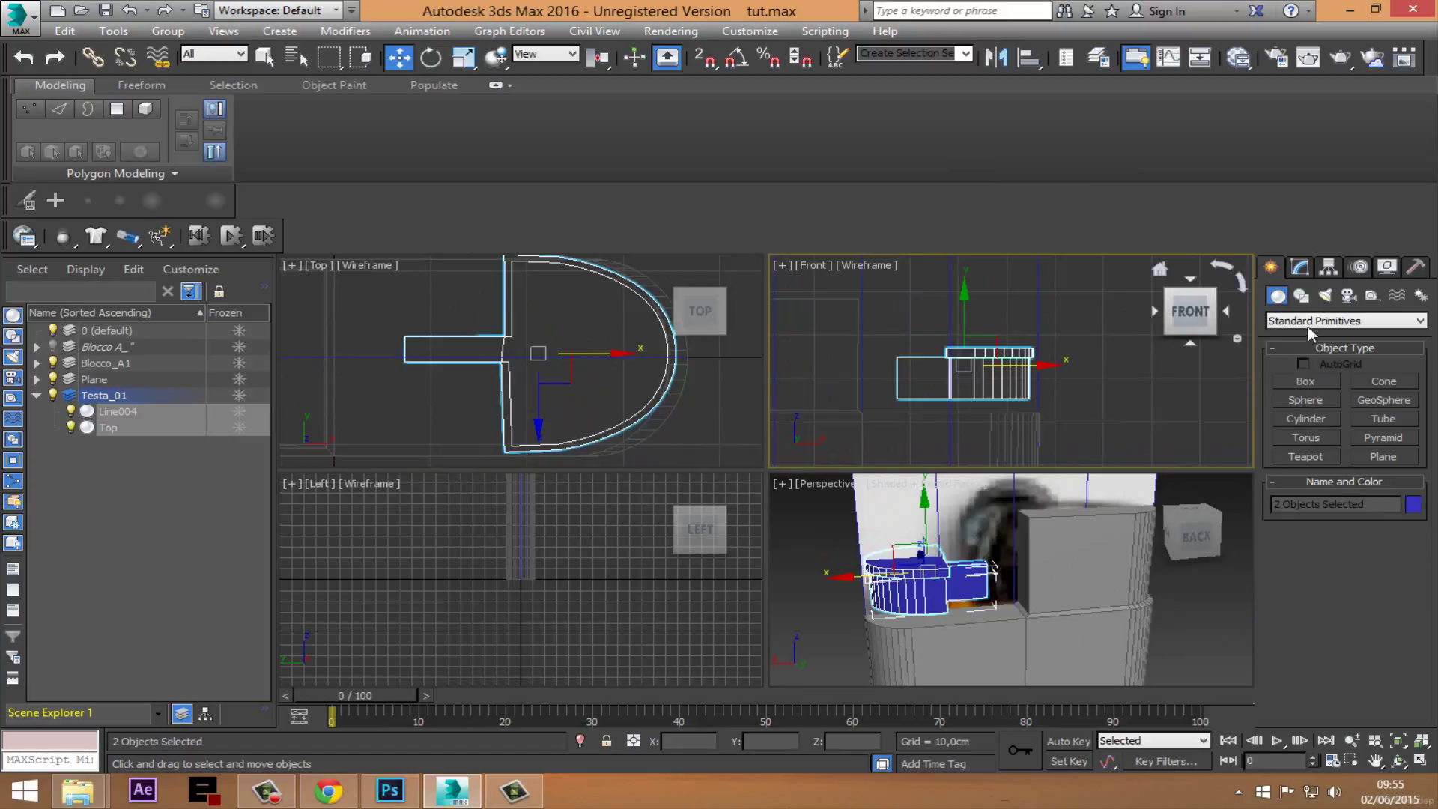
Step: Draw a 48-point star spline, Star001, in the Front view, radii about 14.1/11.7 cm
left_click(1300, 295)
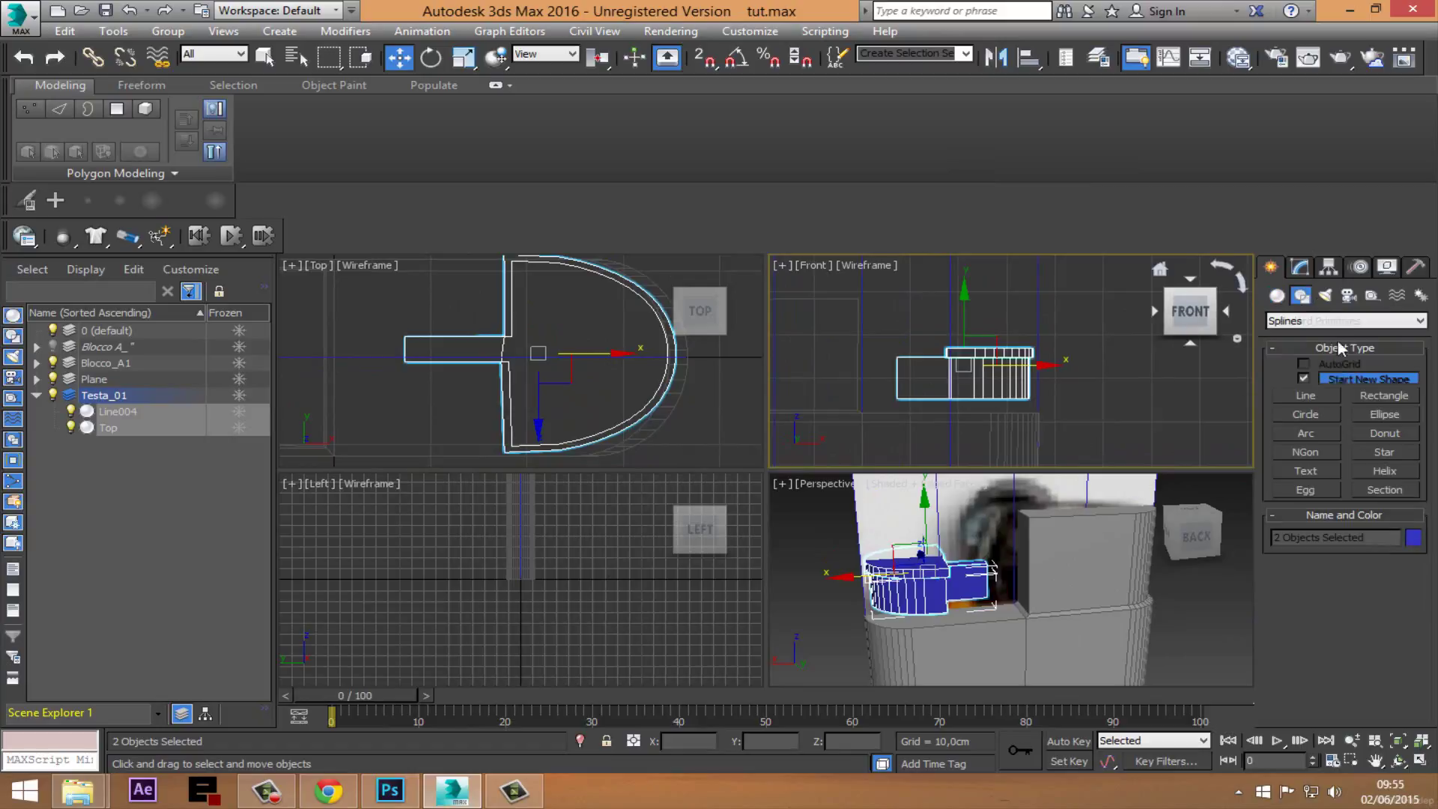
left_click(1384, 453)
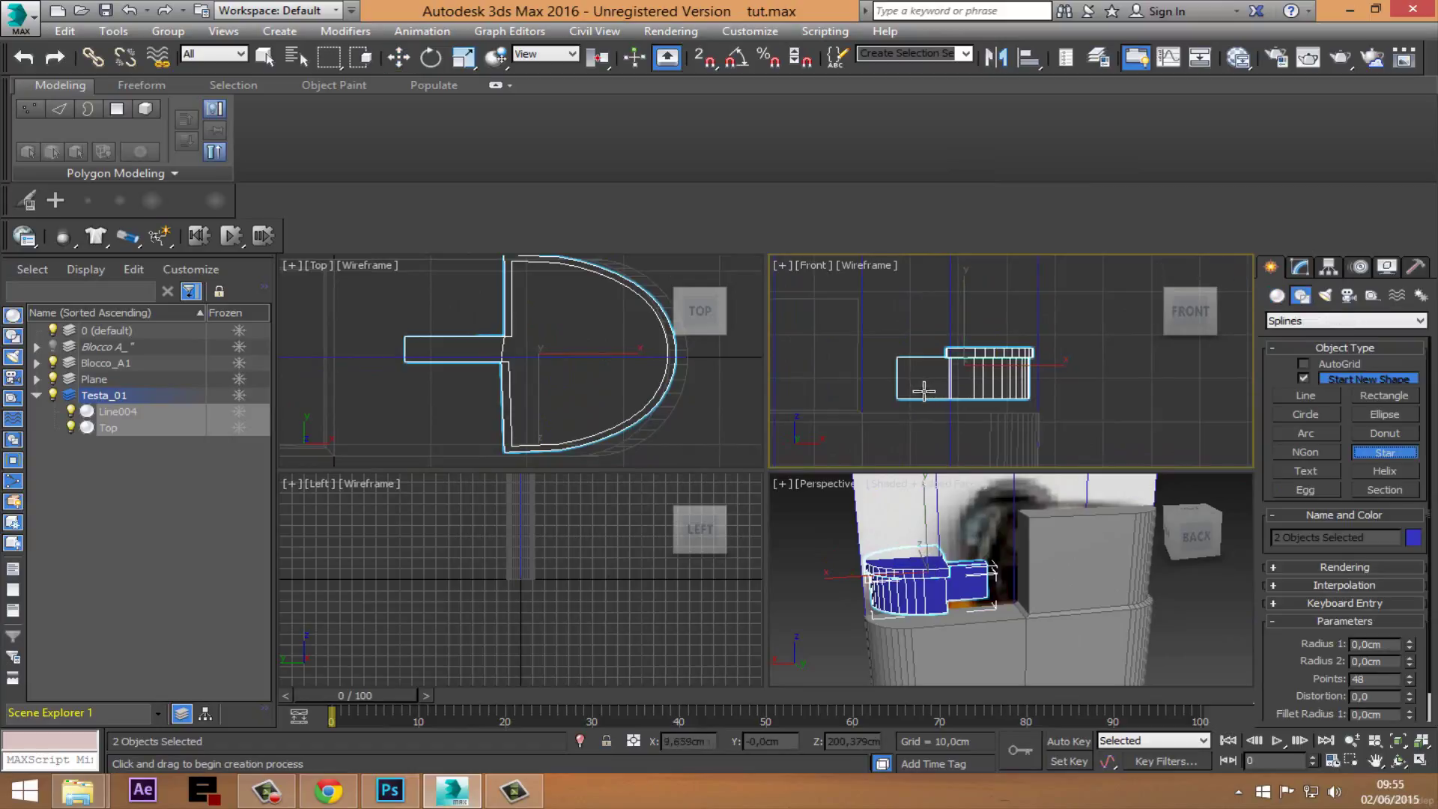
left_click_drag(906, 386, 910, 449)
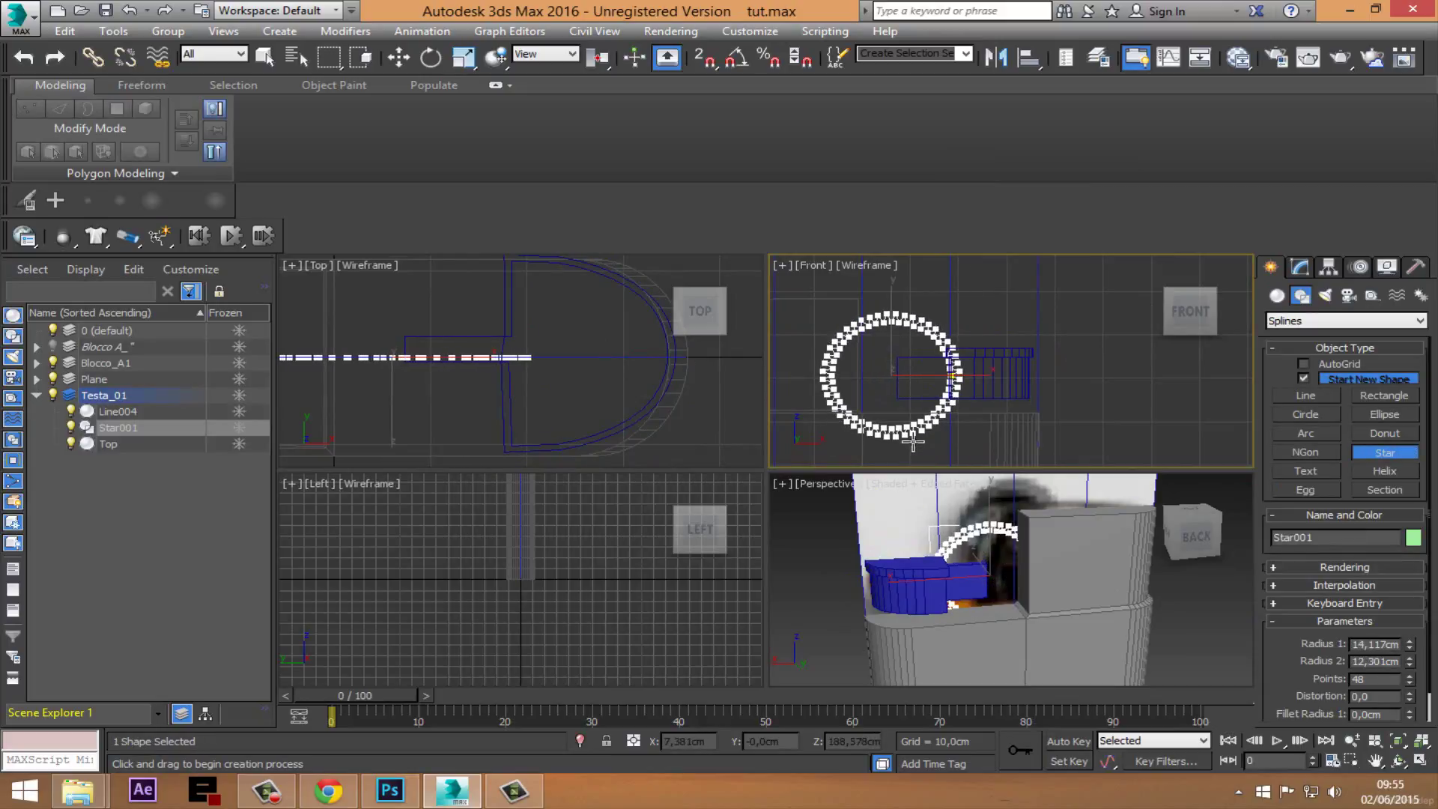
left_click(914, 440)
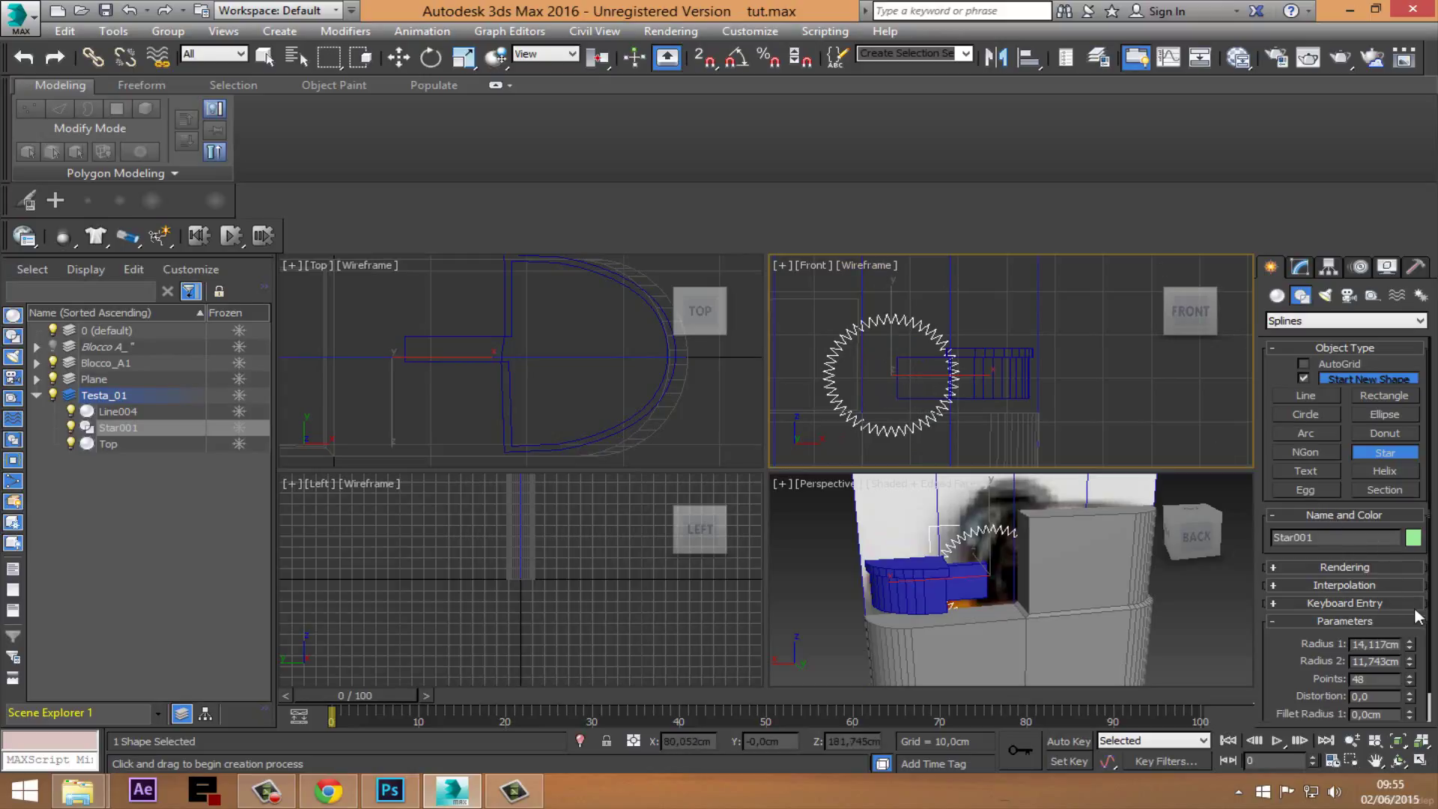
scroll(1430, 659, "down", 2)
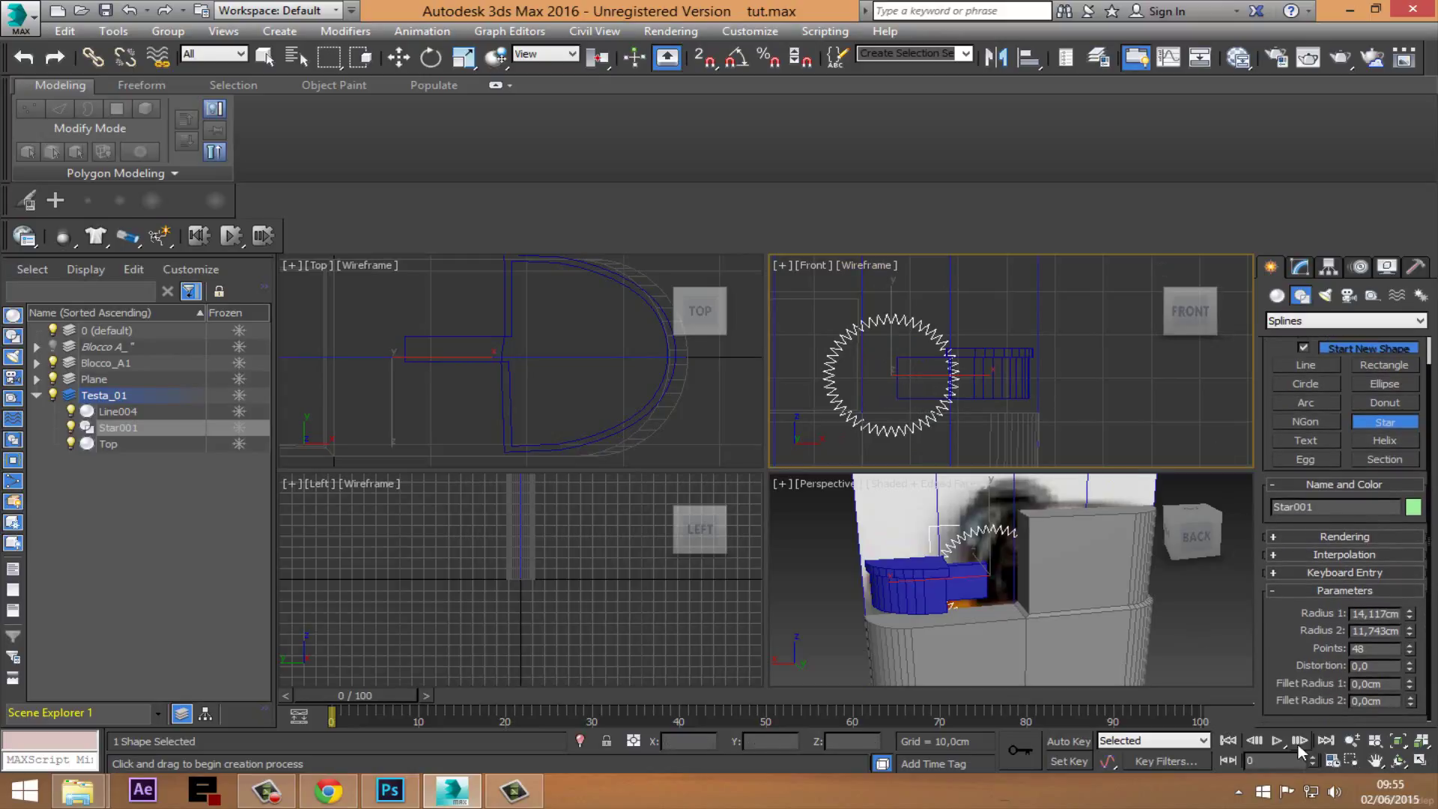
left_click(1402, 761)
middle_click_drag(545, 438, 605, 424)
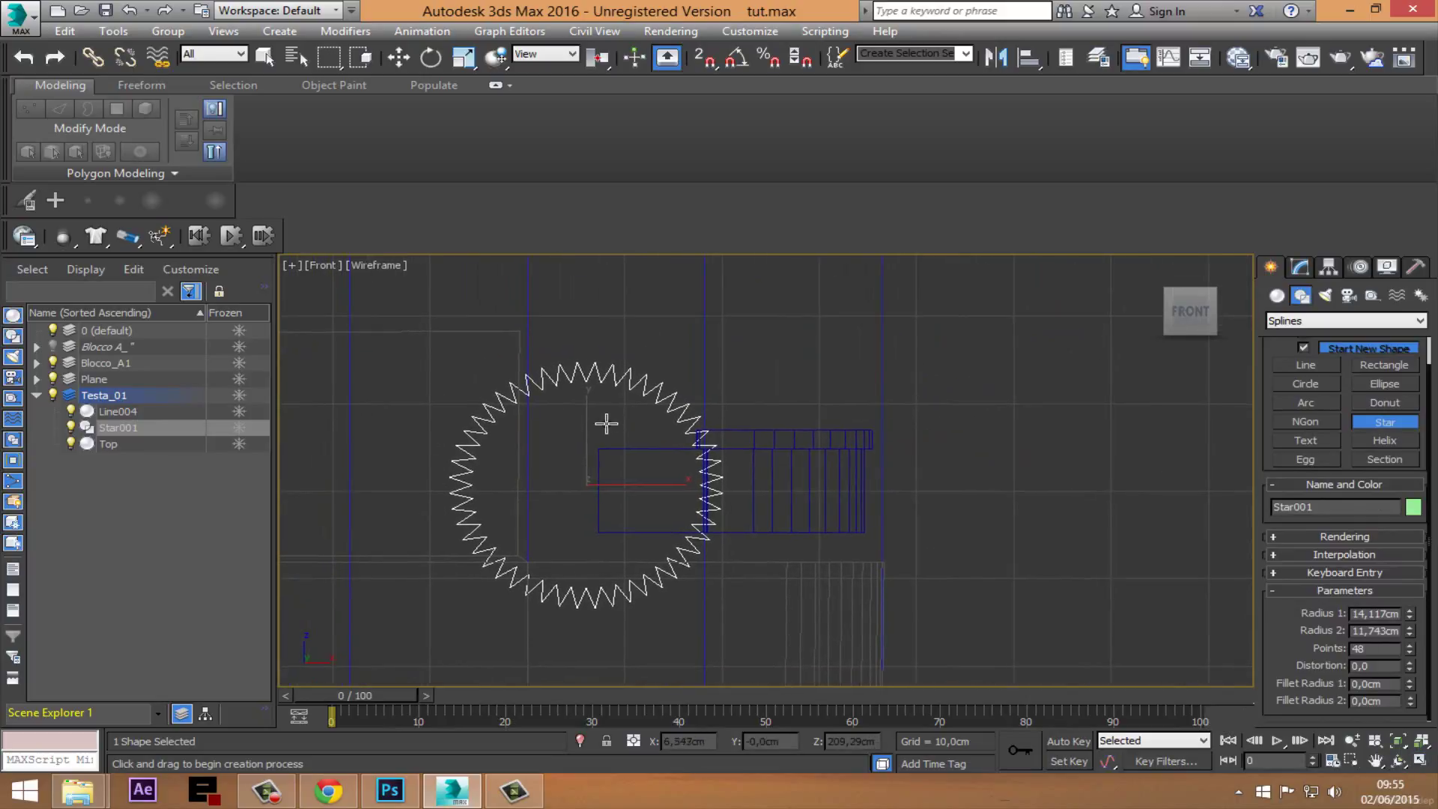
Step: Reduce Star001 to 10 points and move it up and slightly back over the cap
left_click_drag(1410, 655, 1423, 695)
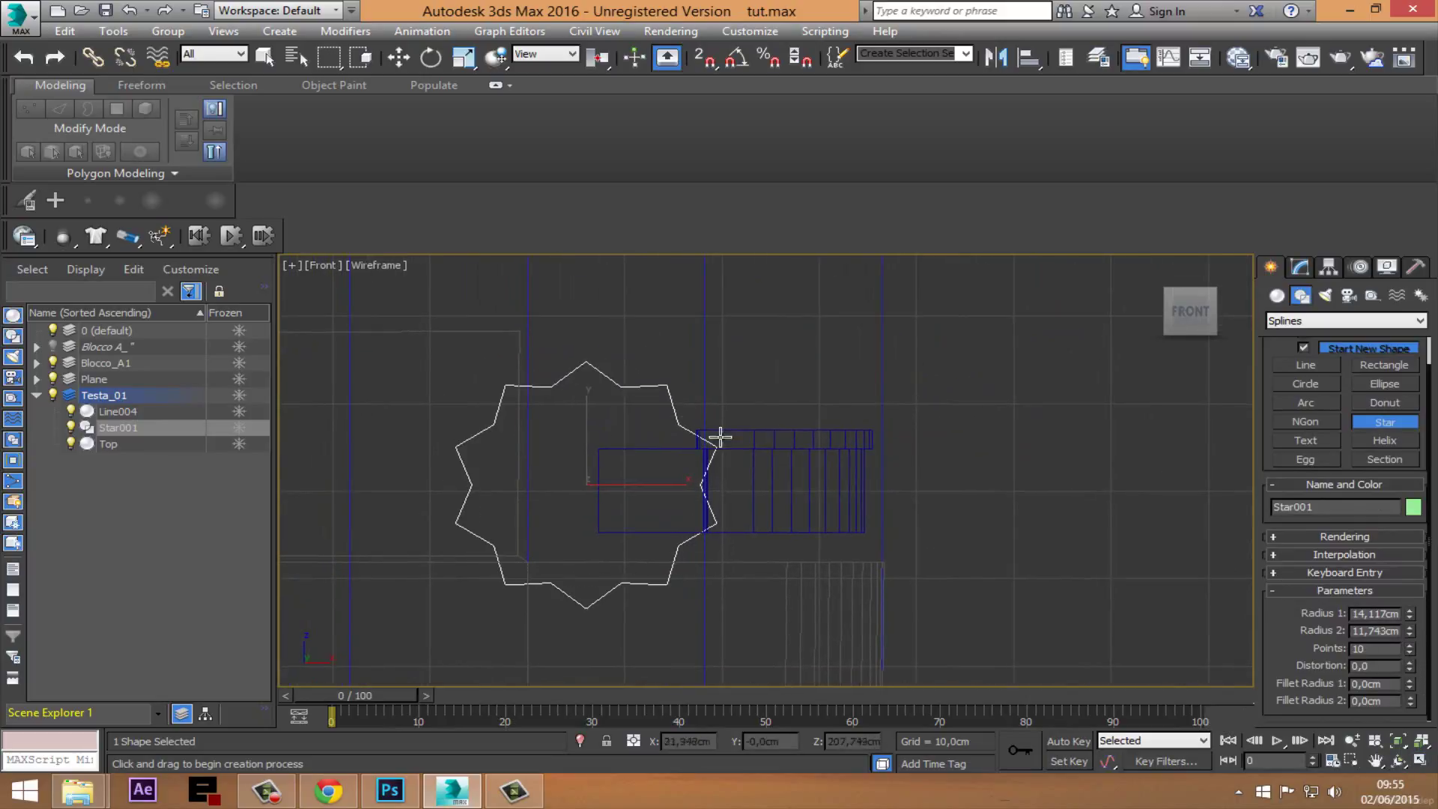
right_click(600, 442)
left_click(622, 459)
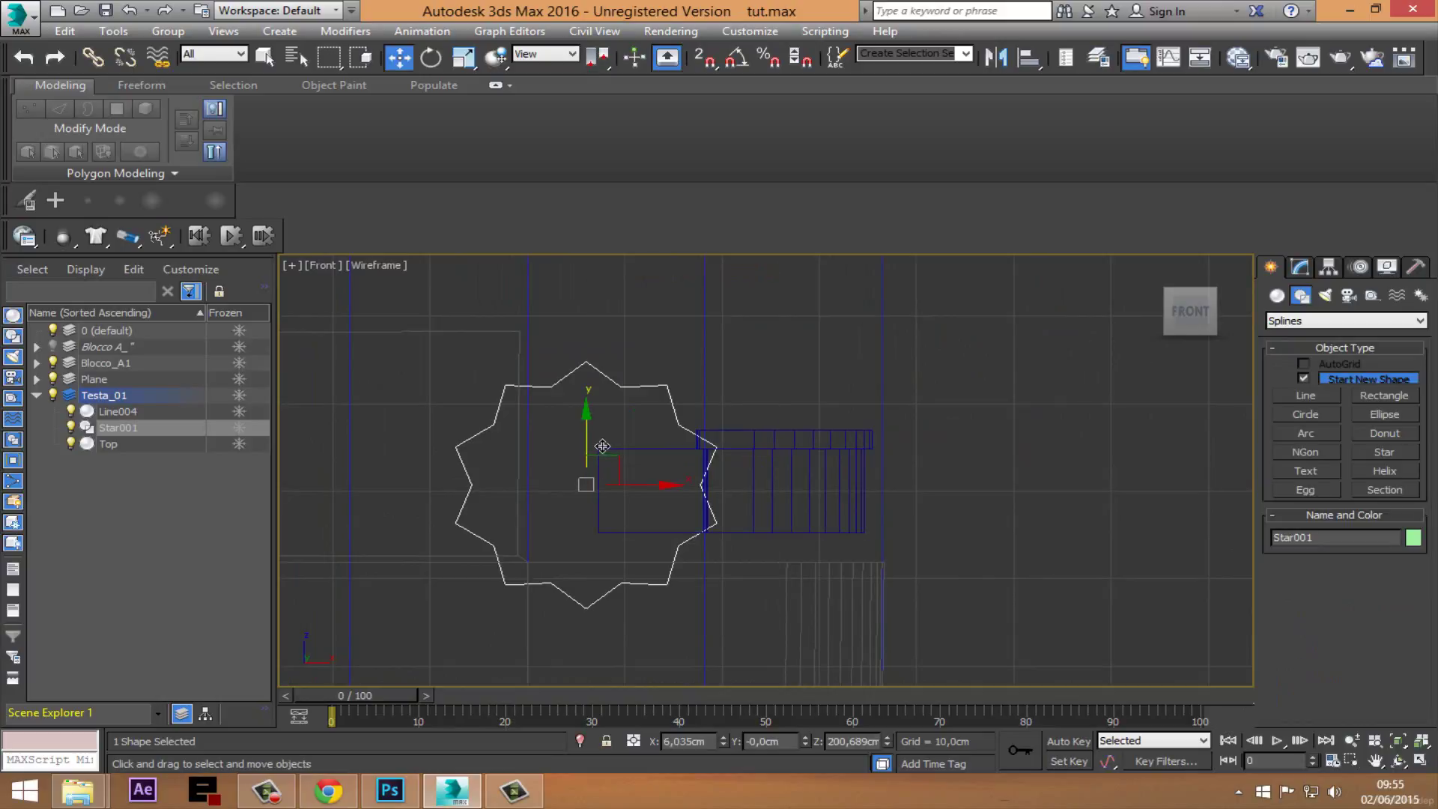
left_click_drag(602, 445, 601, 372)
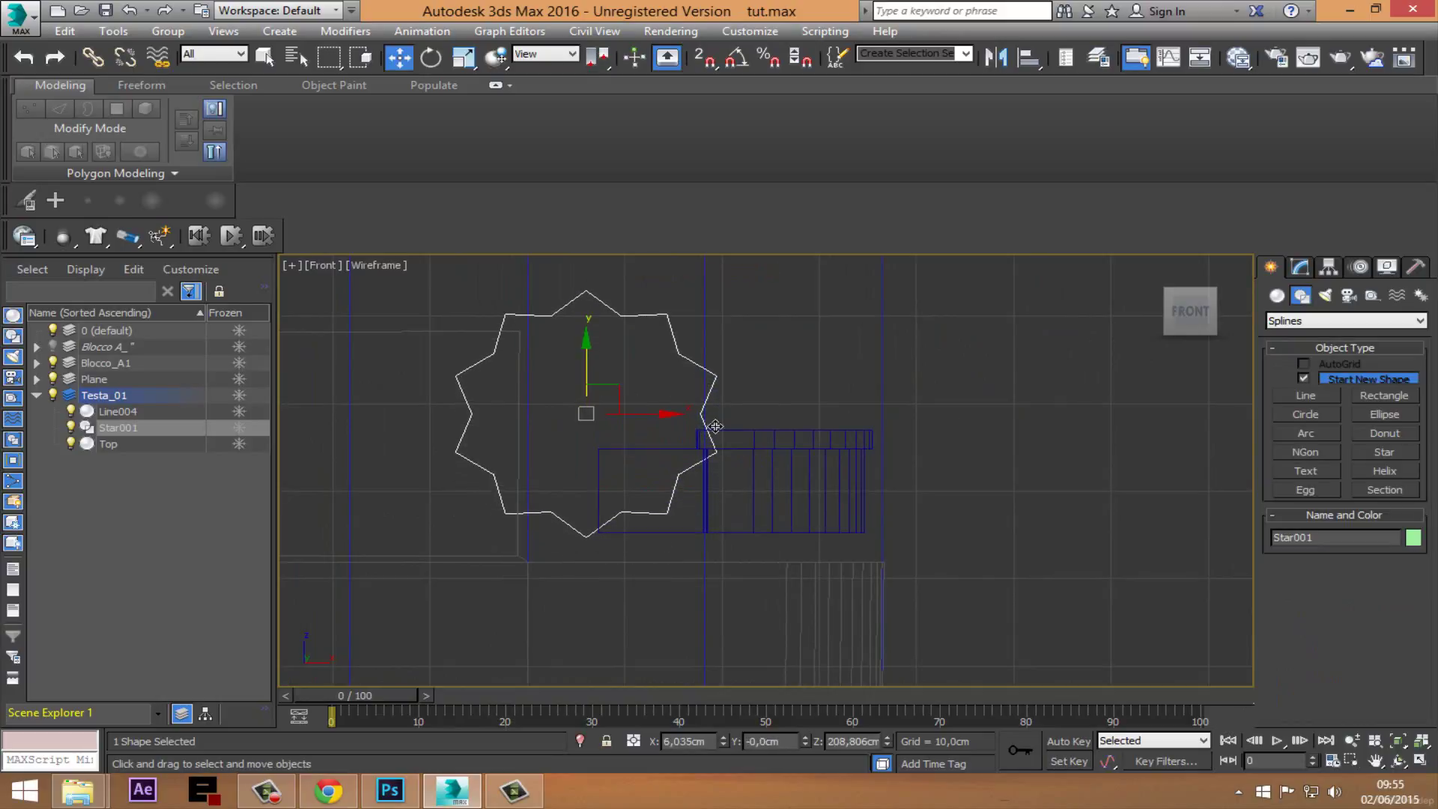
left_click_drag(677, 417, 690, 416)
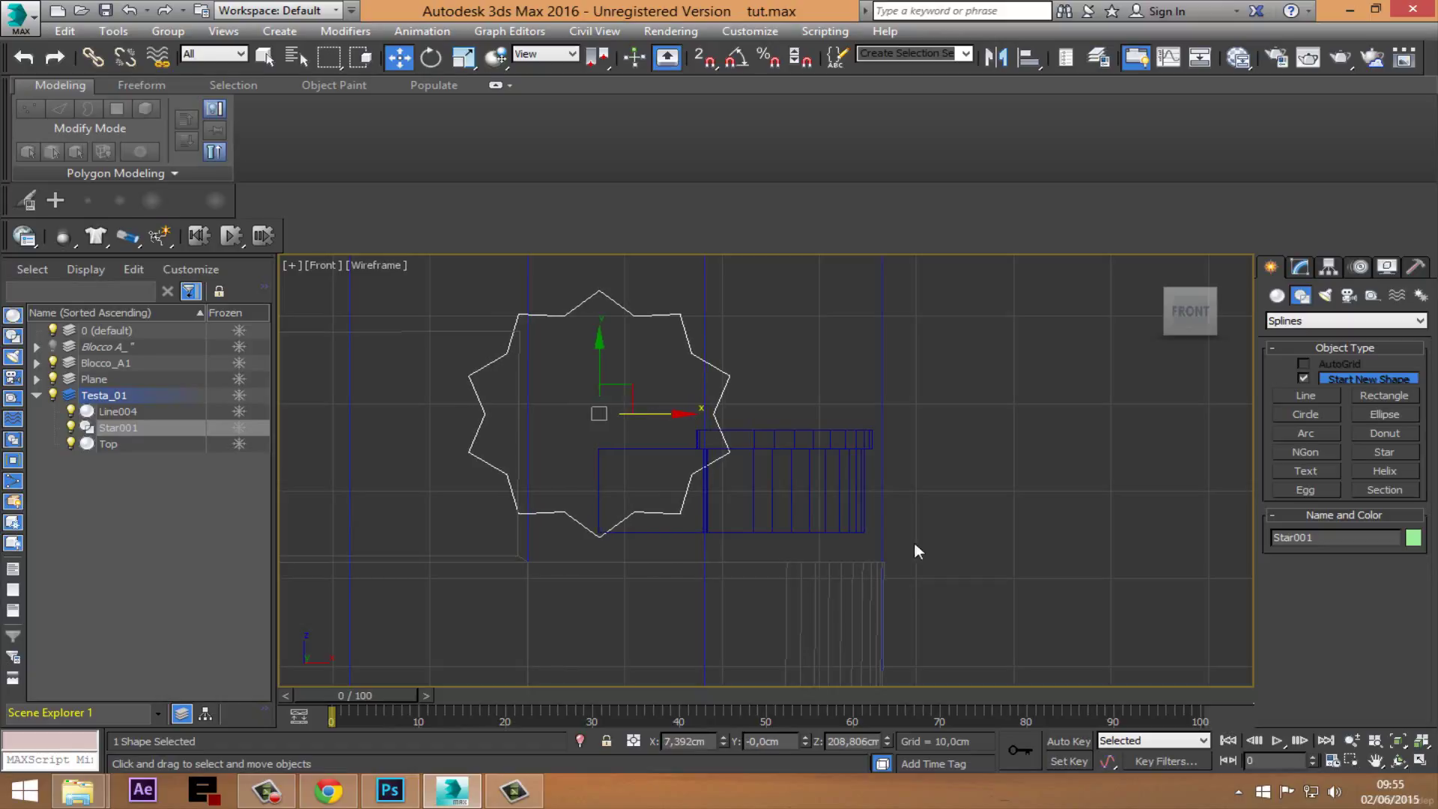
left_click(1421, 760)
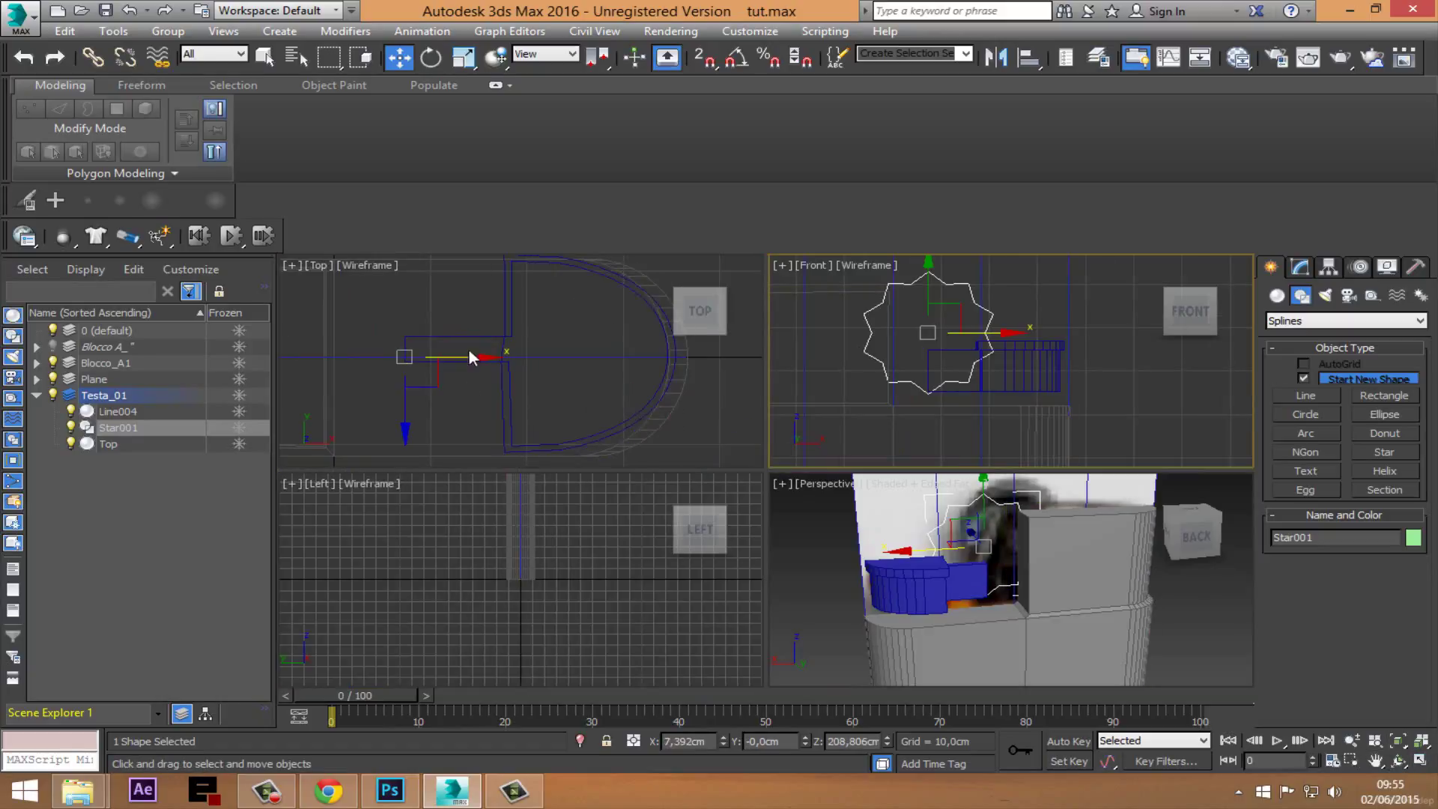
right_click(367, 302)
left_click_drag(422, 318, 422, 366)
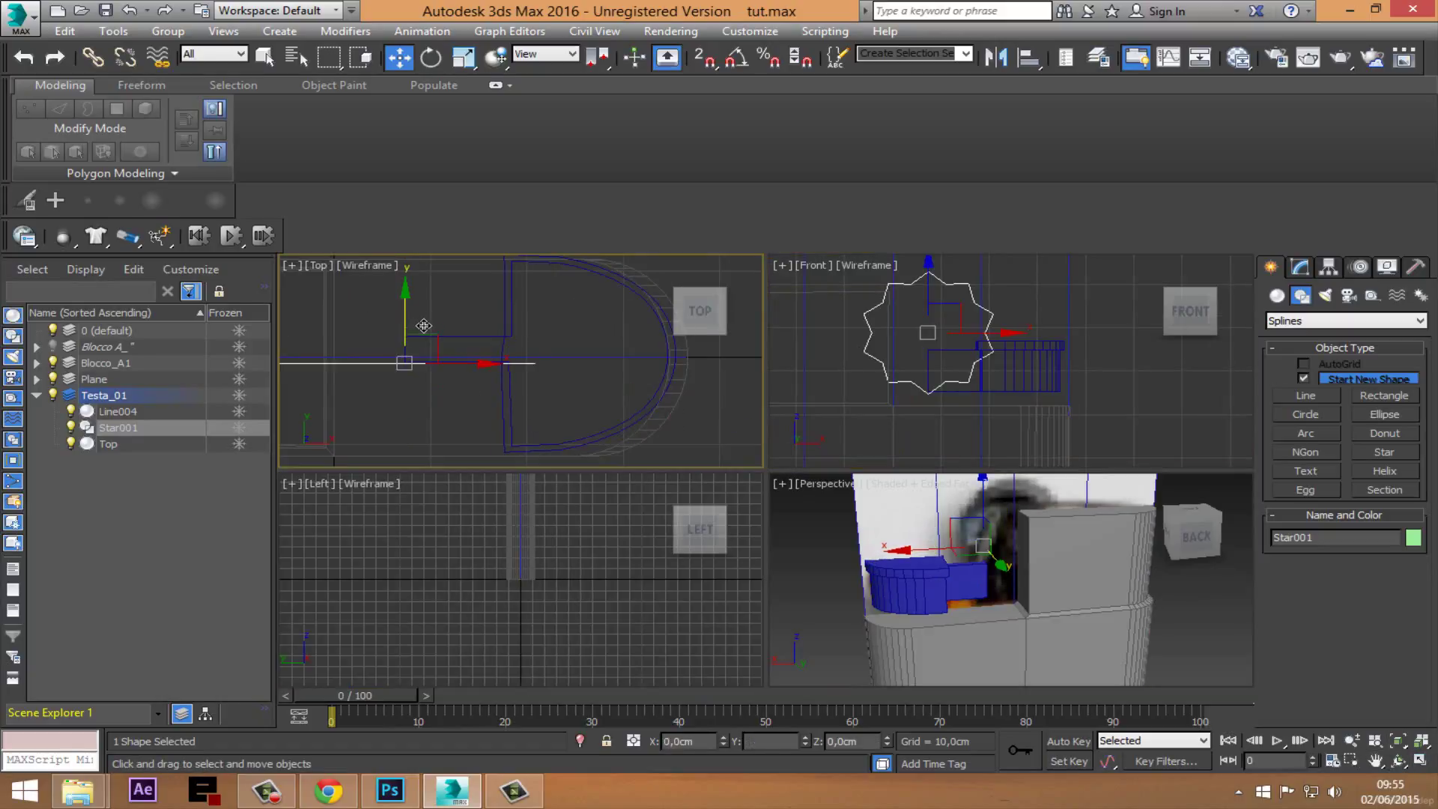
left_click(1299, 266)
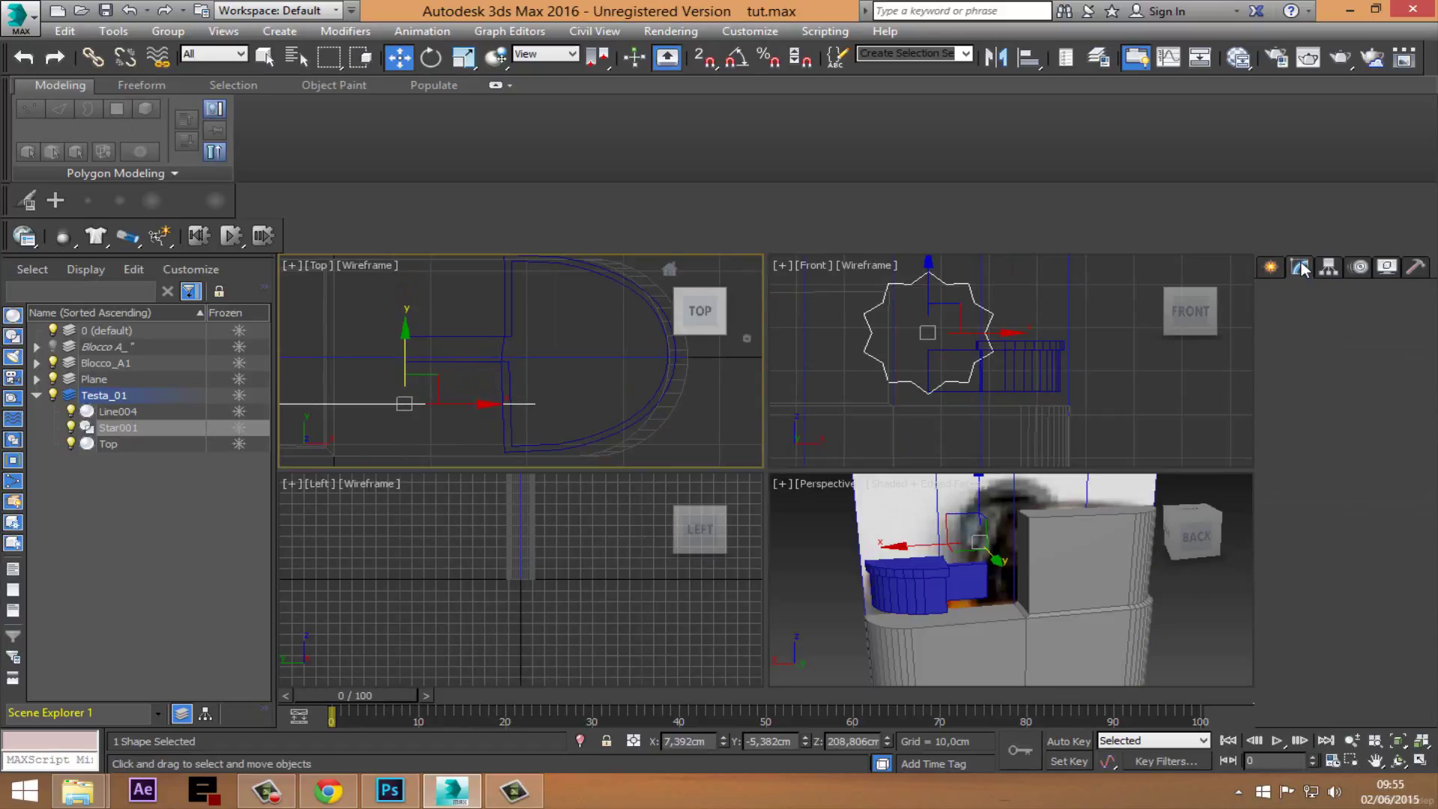
Step: Add an Extrude modifier to Star001 at about 6 cm and shift it along Y
left_click(1421, 316)
left_click_drag(1421, 359, 1425, 475)
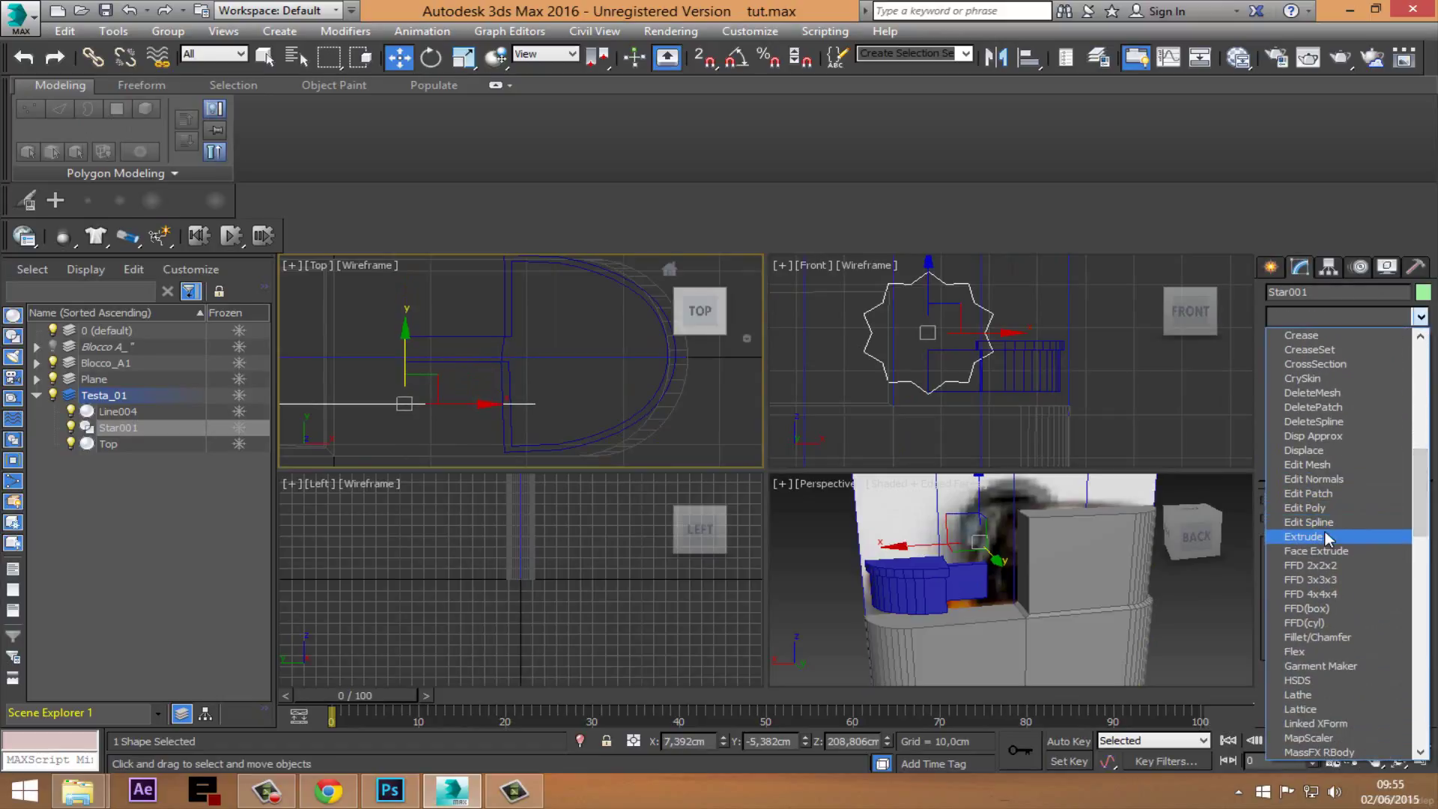
left_click(1307, 536)
middle_click_drag(587, 421, 666, 363)
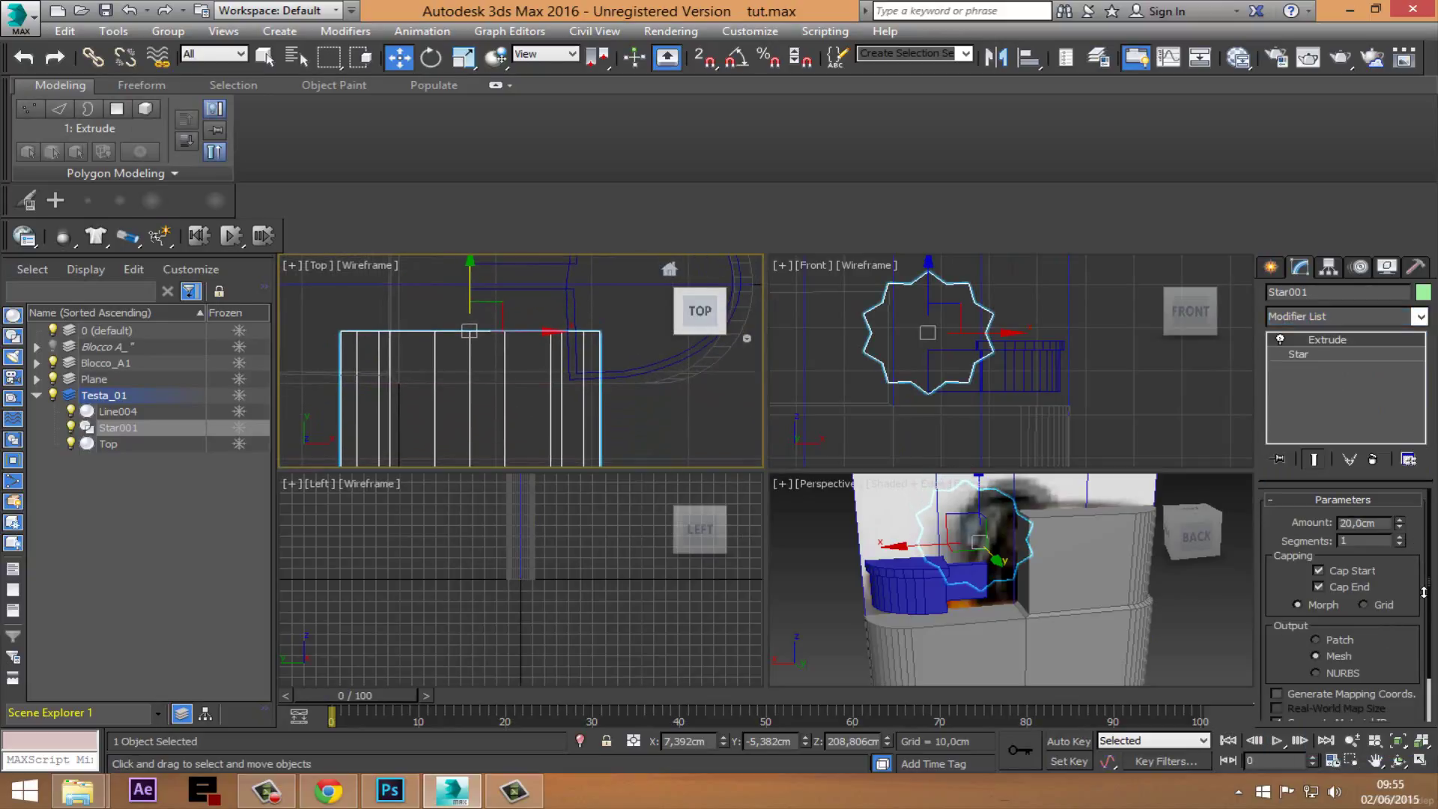
left_click_drag(1422, 592, 1431, 616)
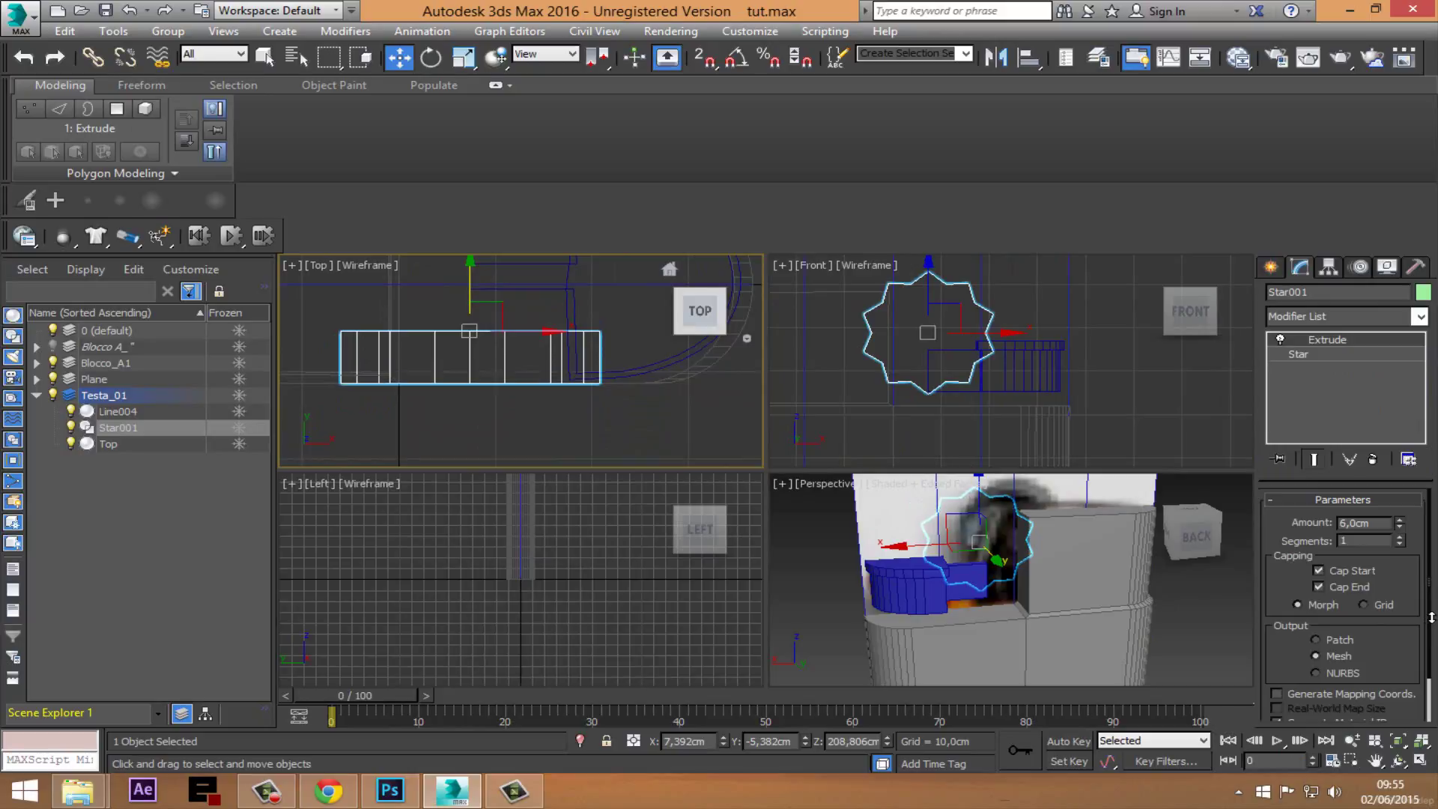
middle_click_drag(578, 391, 611, 432)
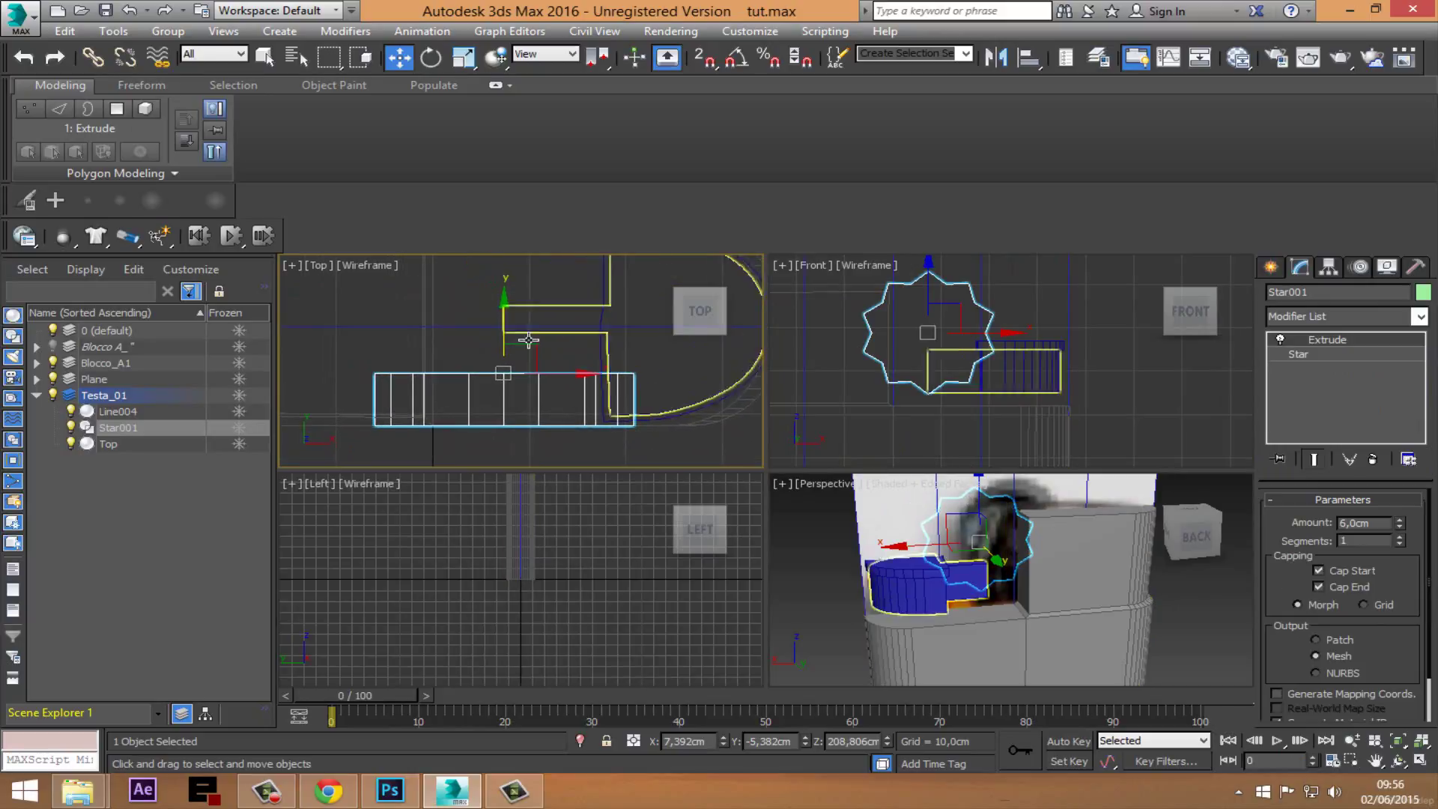
mouse_move(520, 335)
left_mouse_down()
mouse_move(548, 143)
mouse_move(533, 217)
mouse_move(541, 202)
left_mouse_up()
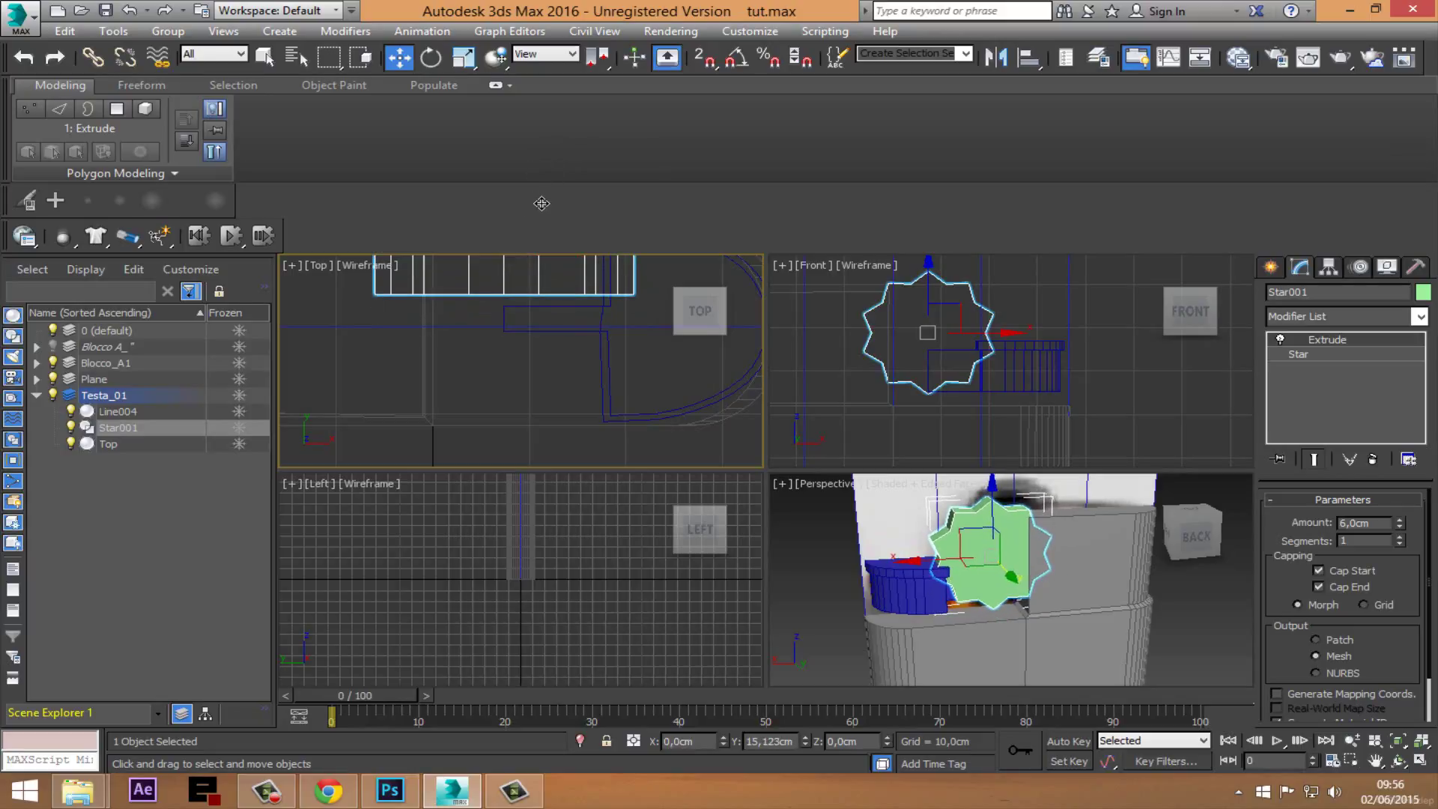
Step: Set the star's extrusion Amount to 4 cm and nudge it slightly in the Top view
middle_click_drag(829, 604, 801, 666)
scroll(746, 438, "down", 3)
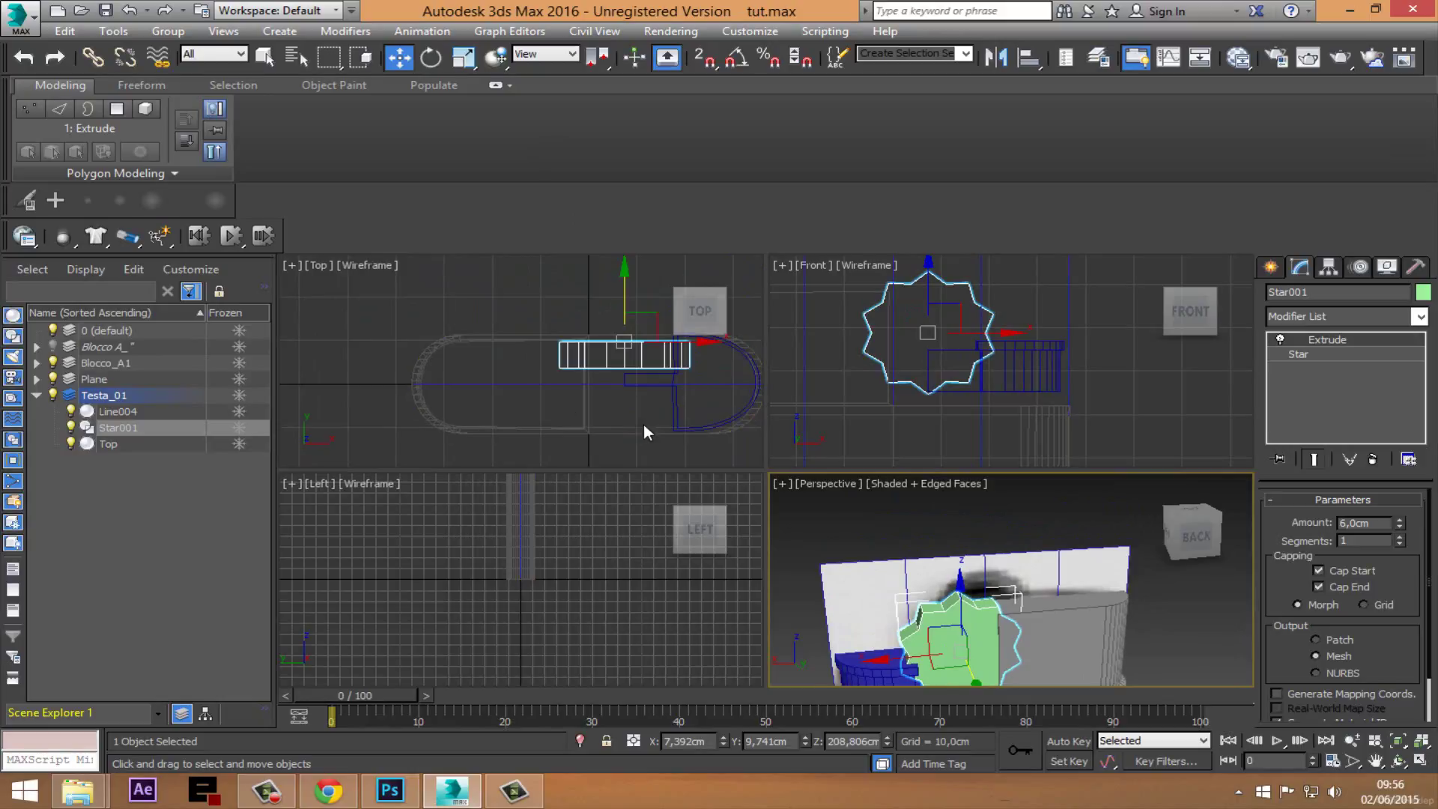
middle_click_drag(684, 414, 610, 399)
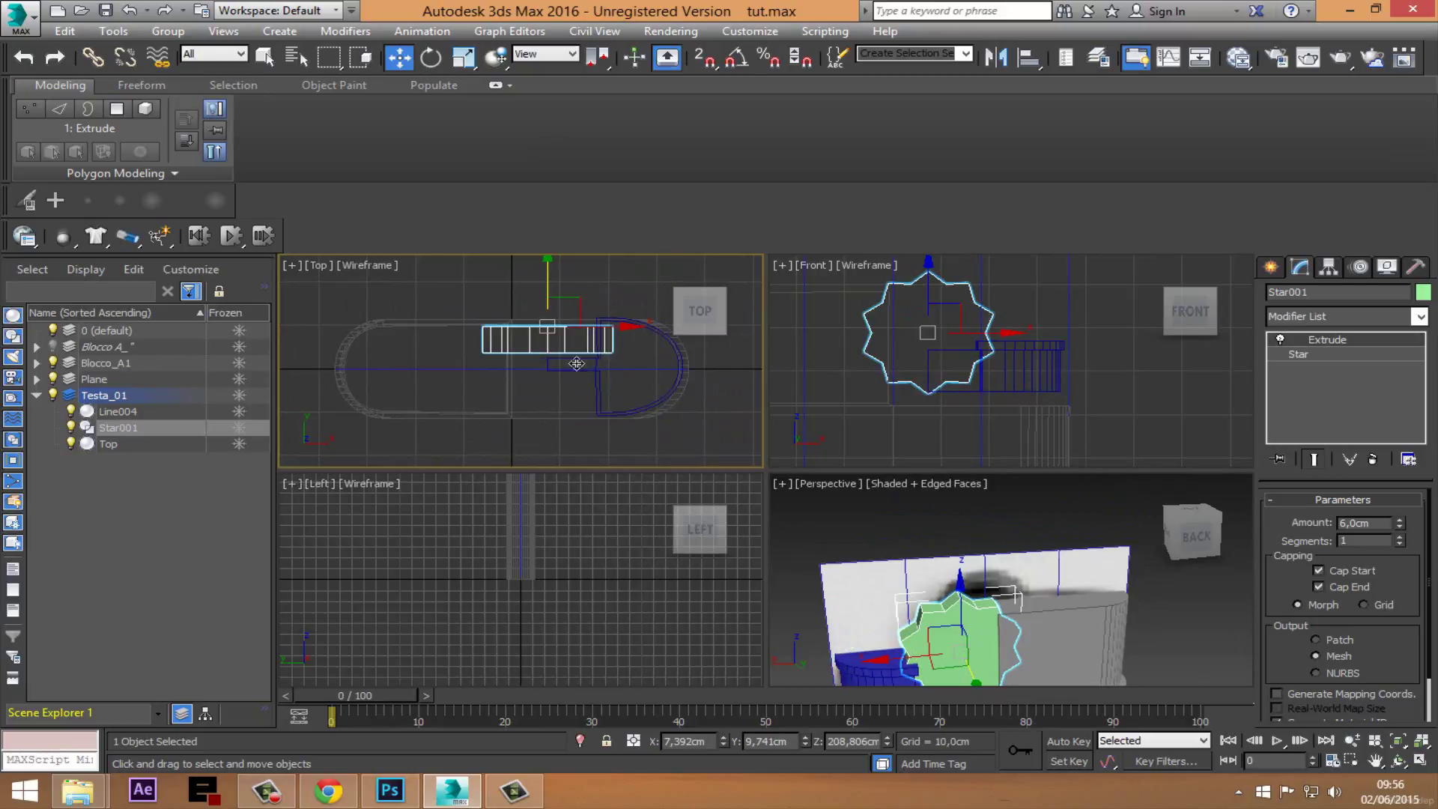
middle_click_drag(1022, 638, 1030, 563)
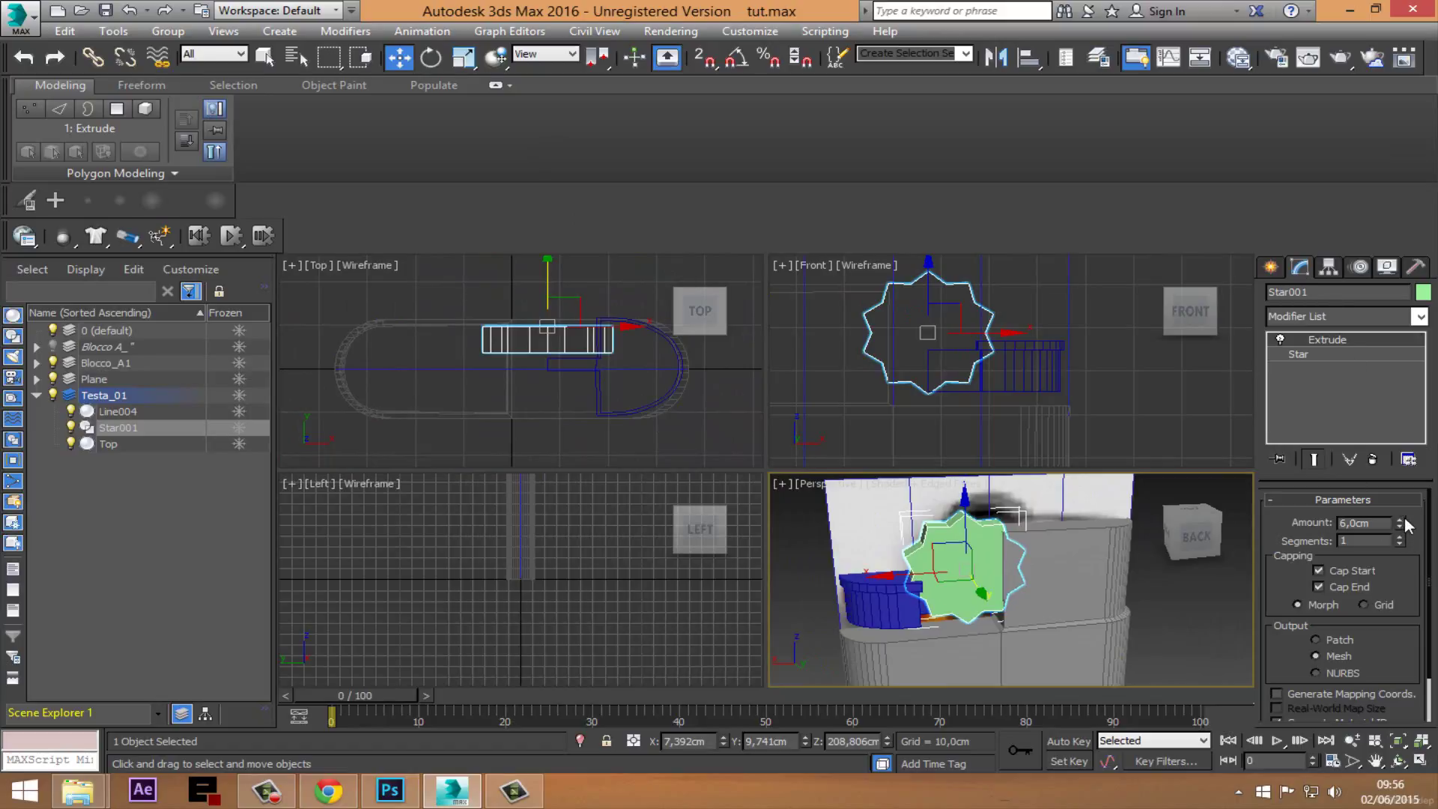
left_click_drag(1399, 524, 1399, 533)
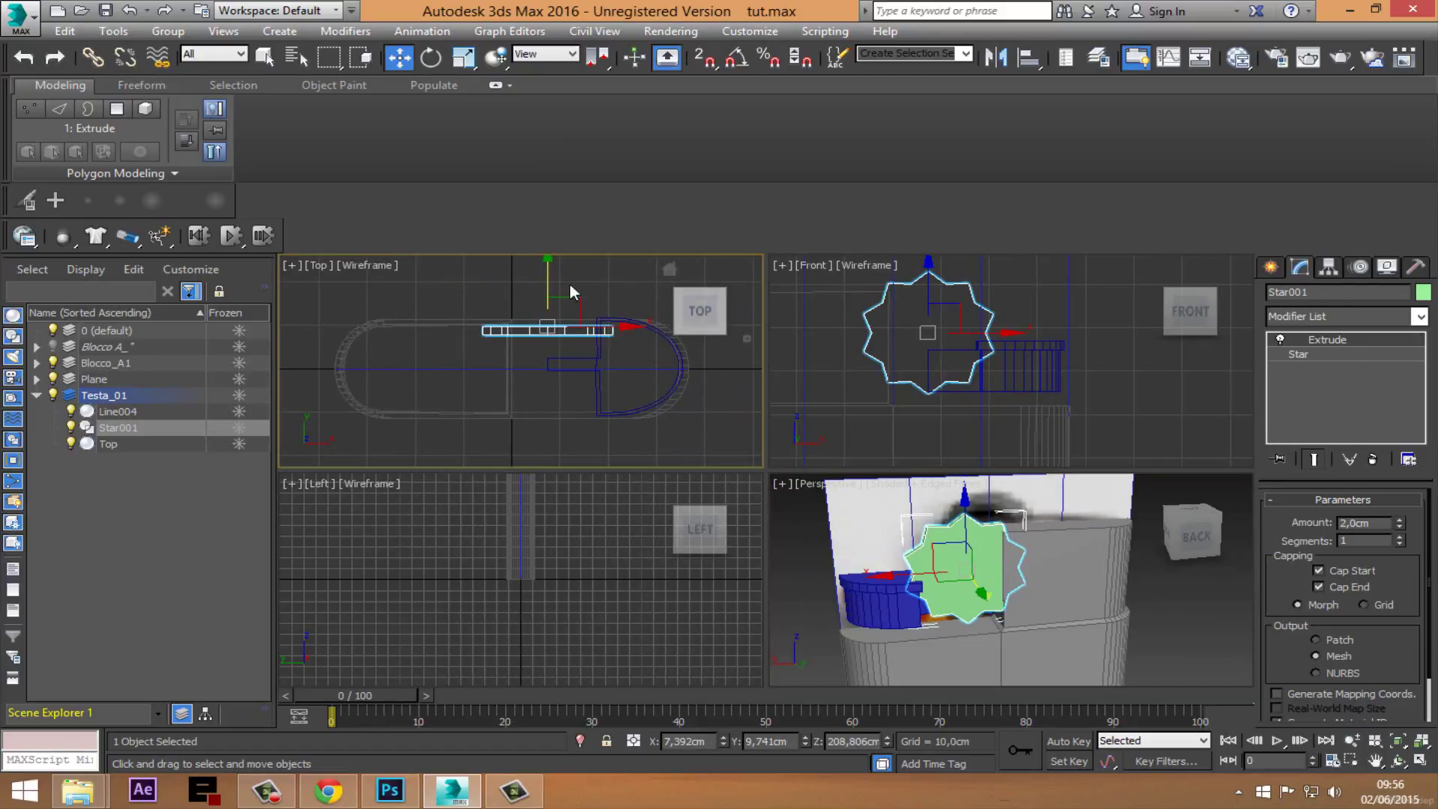
left_click_drag(569, 287, 570, 300)
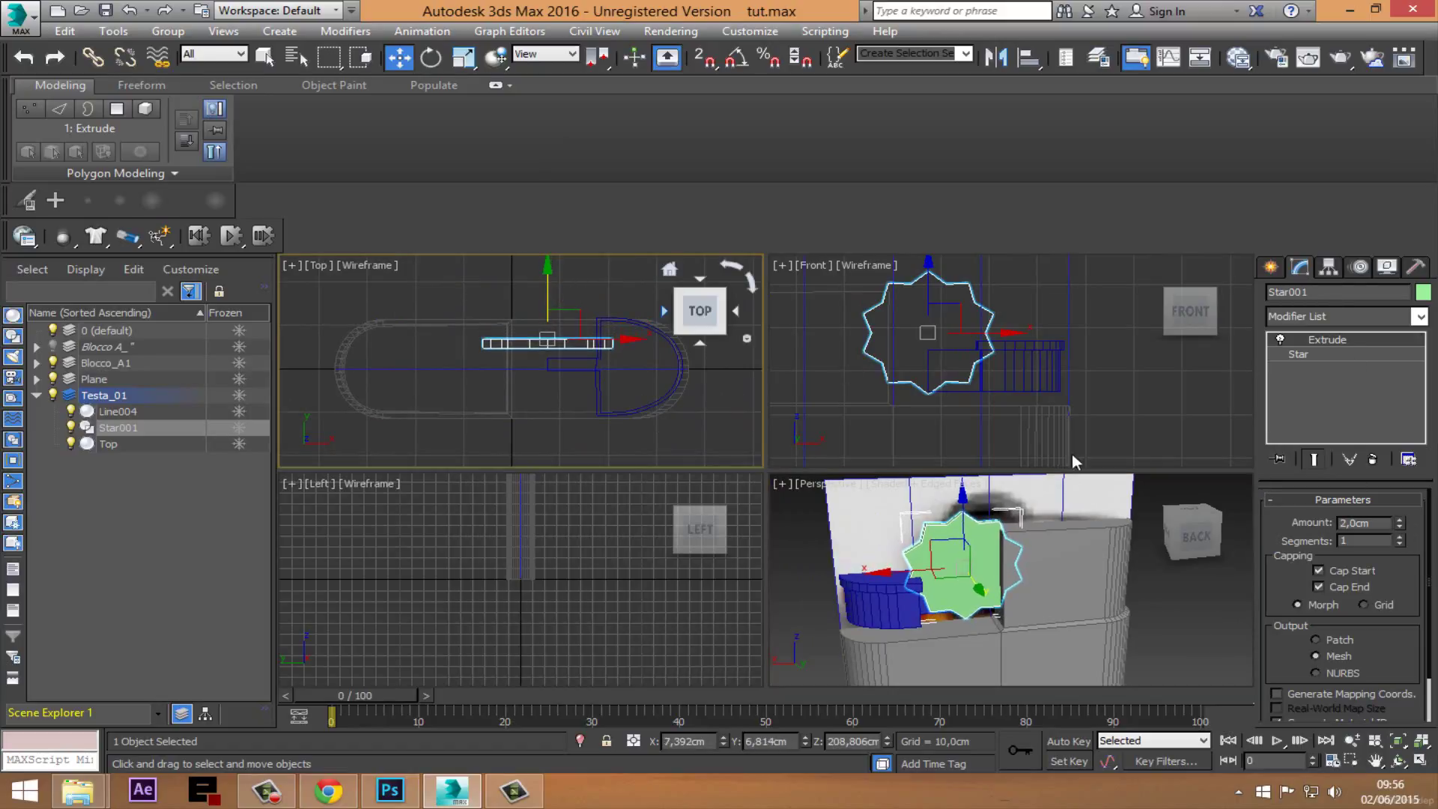
left_click_drag(1399, 524, 1399, 494)
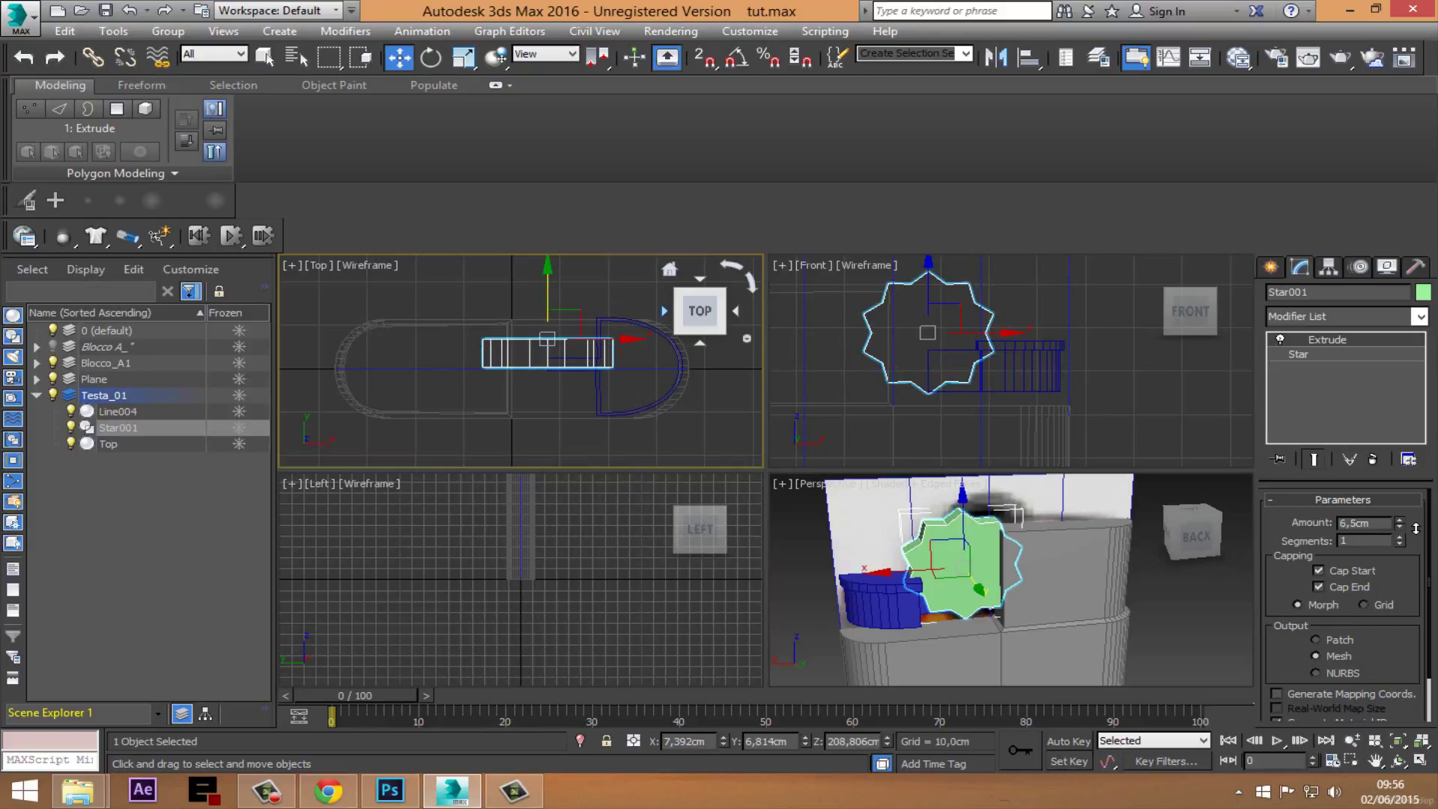
right_click(556, 286)
Step: Shift-drag the star in the Top view to clone it as Star002
left_click(560, 289)
mouse_move(565, 300)
left_mouse_down("shift")
mouse_move(567, 368)
mouse_move(578, 337)
left_mouse_up("shift")
left_click(711, 470)
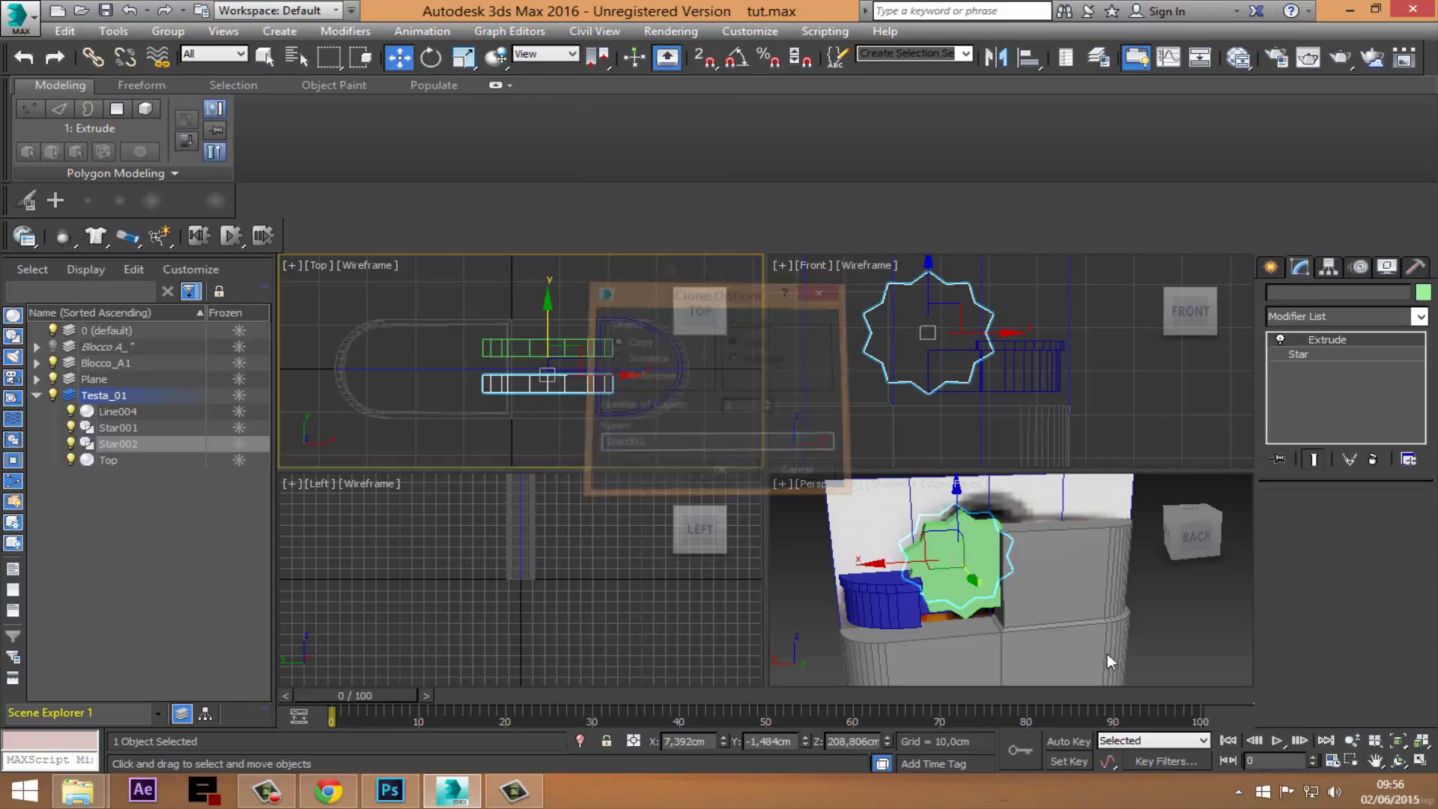
Step: Orbit the maximized Perspective view around the lighter to check both stars' placement
left_click(1397, 762)
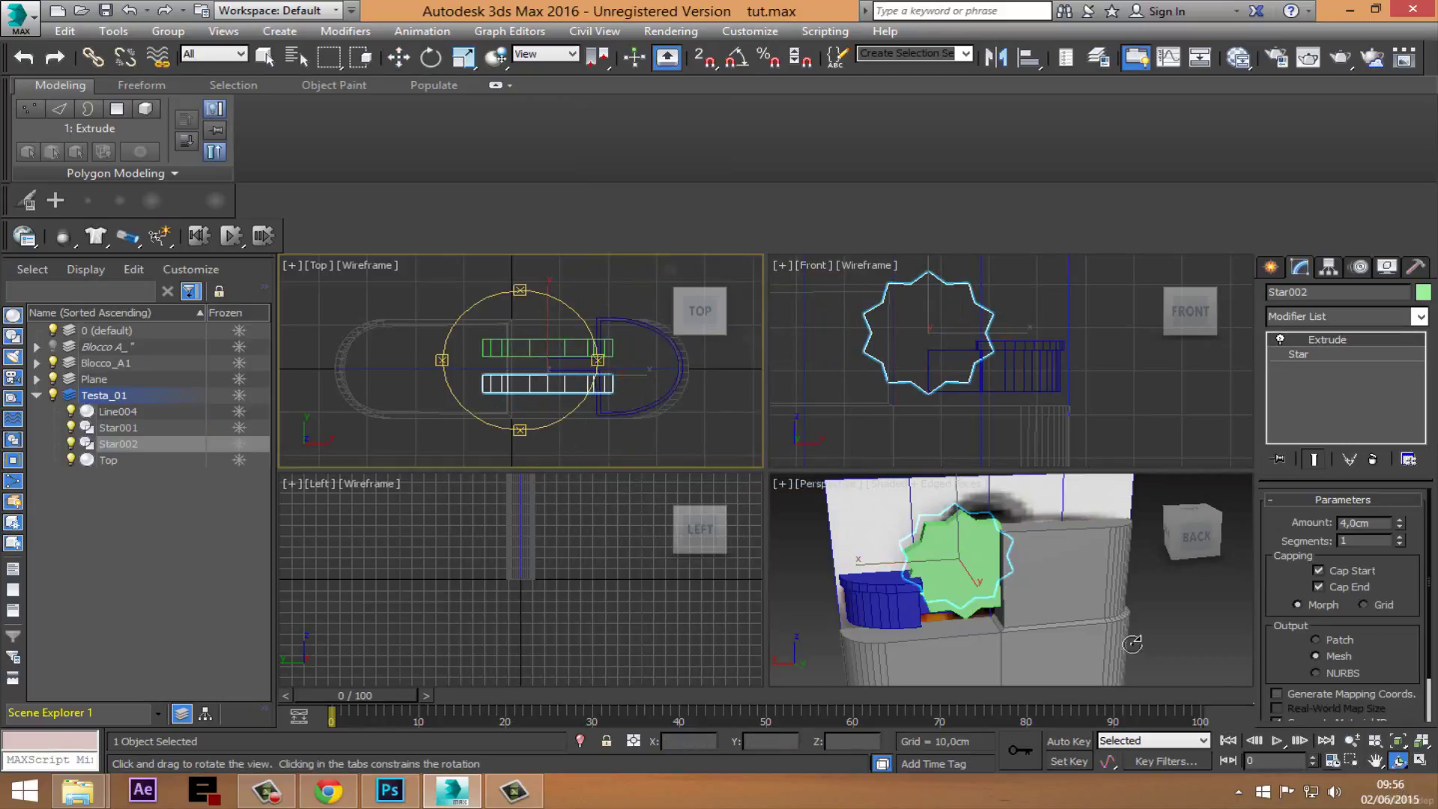
mouse_move(1132, 643)
left_mouse_down()
mouse_move(993, 569)
mouse_move(966, 576)
left_mouse_up()
left_click(1420, 759)
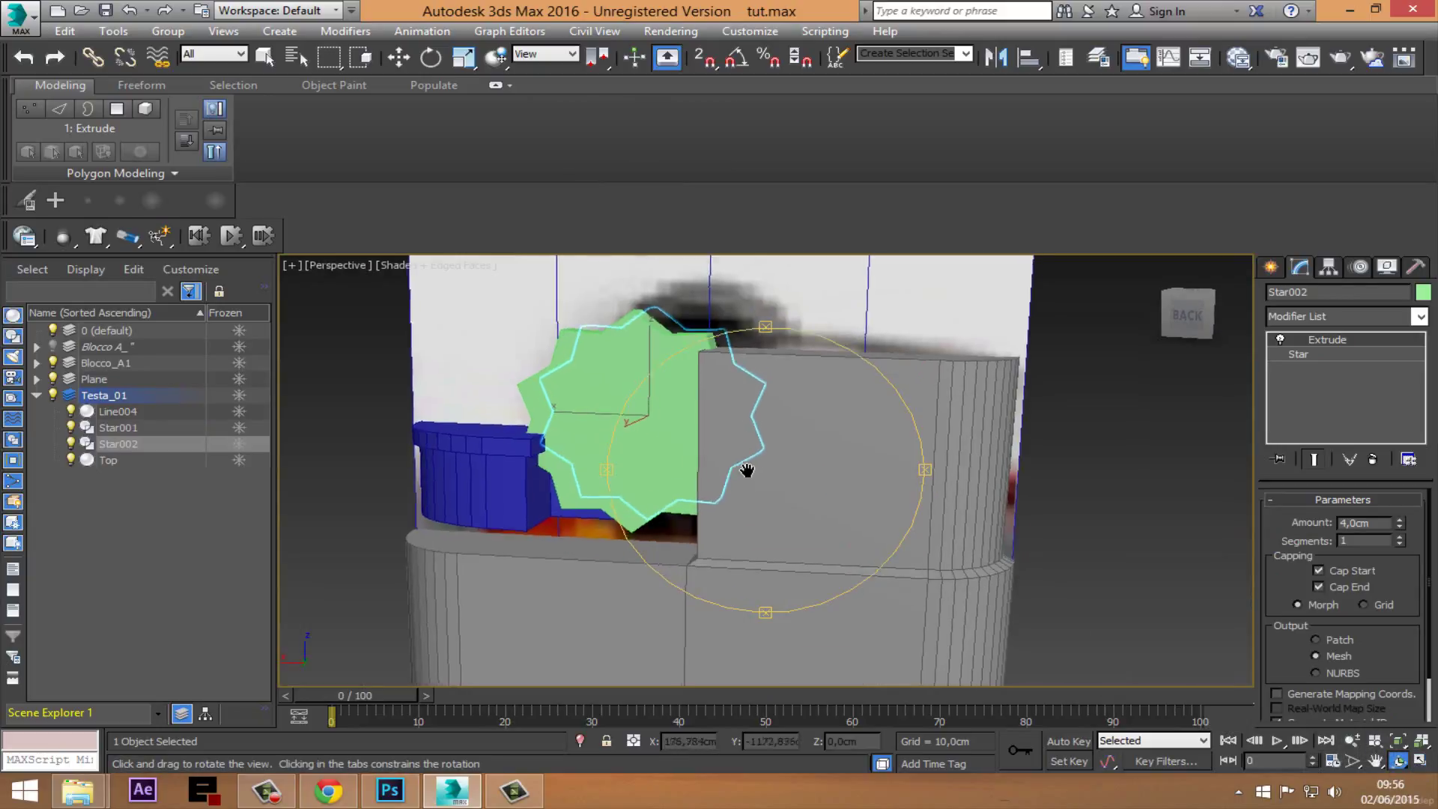
scroll(746, 470, "down", 4)
scroll(809, 497, "down", 2)
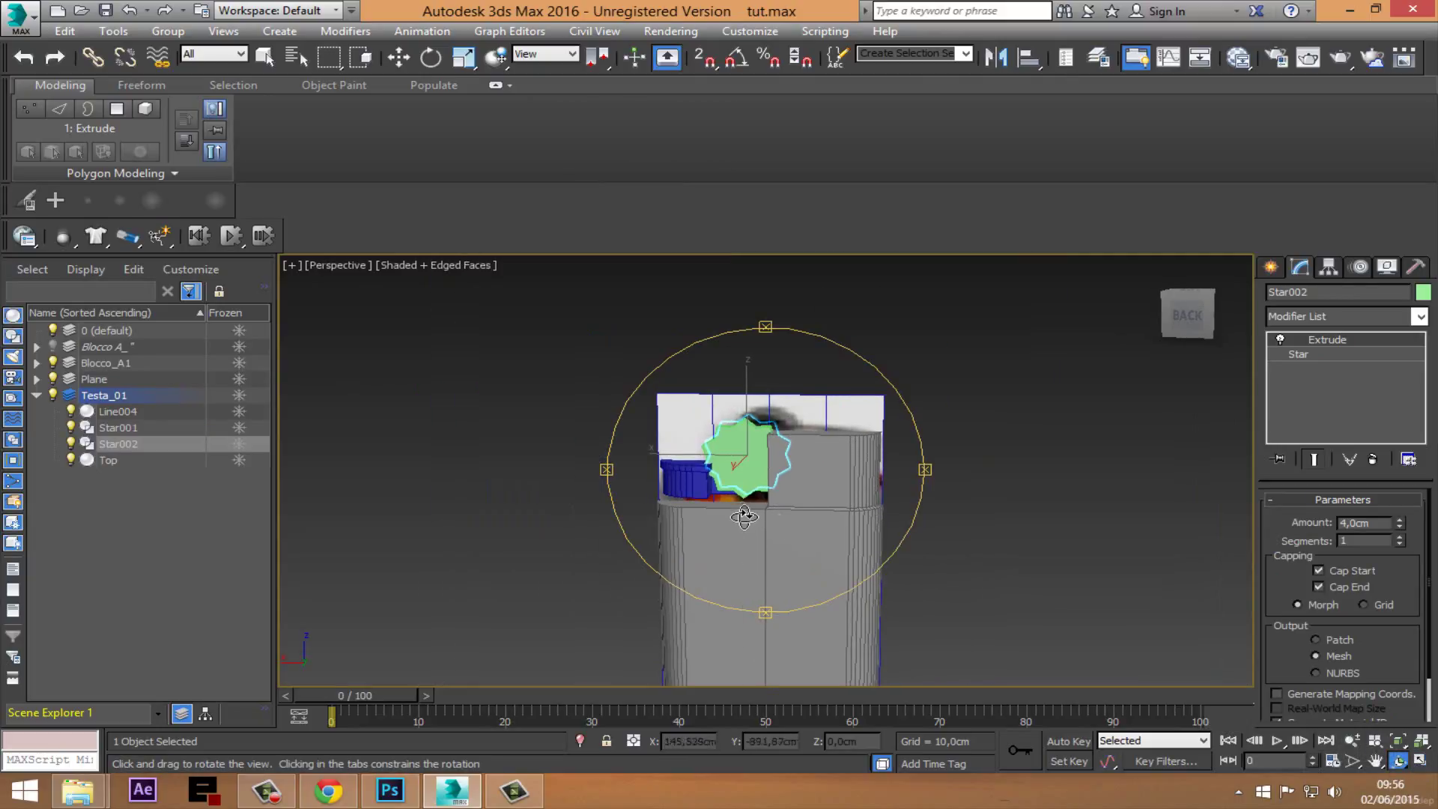
mouse_move(743, 517)
left_mouse_down()
mouse_move(917, 570)
mouse_move(784, 545)
left_mouse_up()
mouse_move(855, 427)
left_mouse_down()
mouse_move(798, 492)
mouse_move(816, 467)
mouse_move(779, 470)
left_mouse_up()
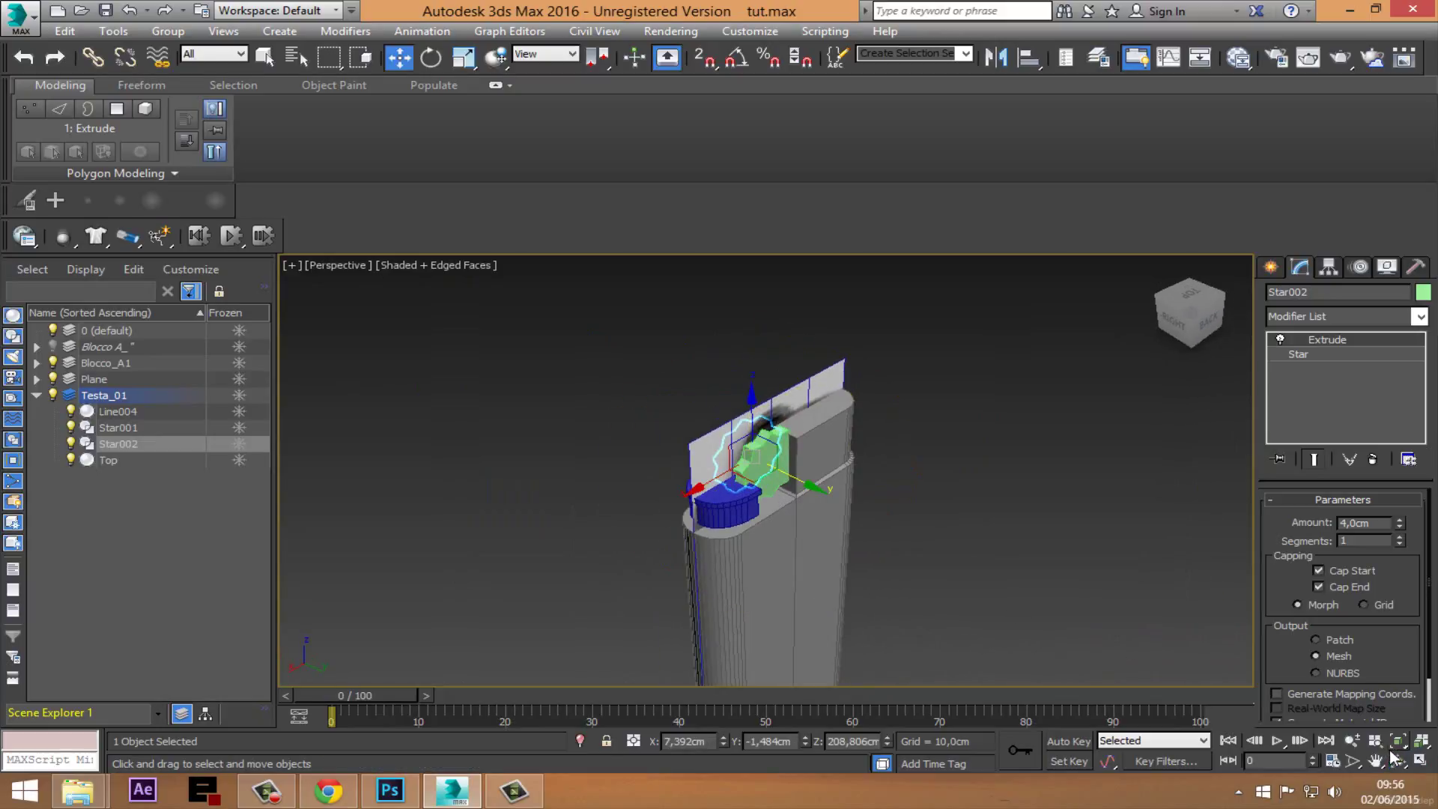
left_click_drag(774, 512, 924, 514)
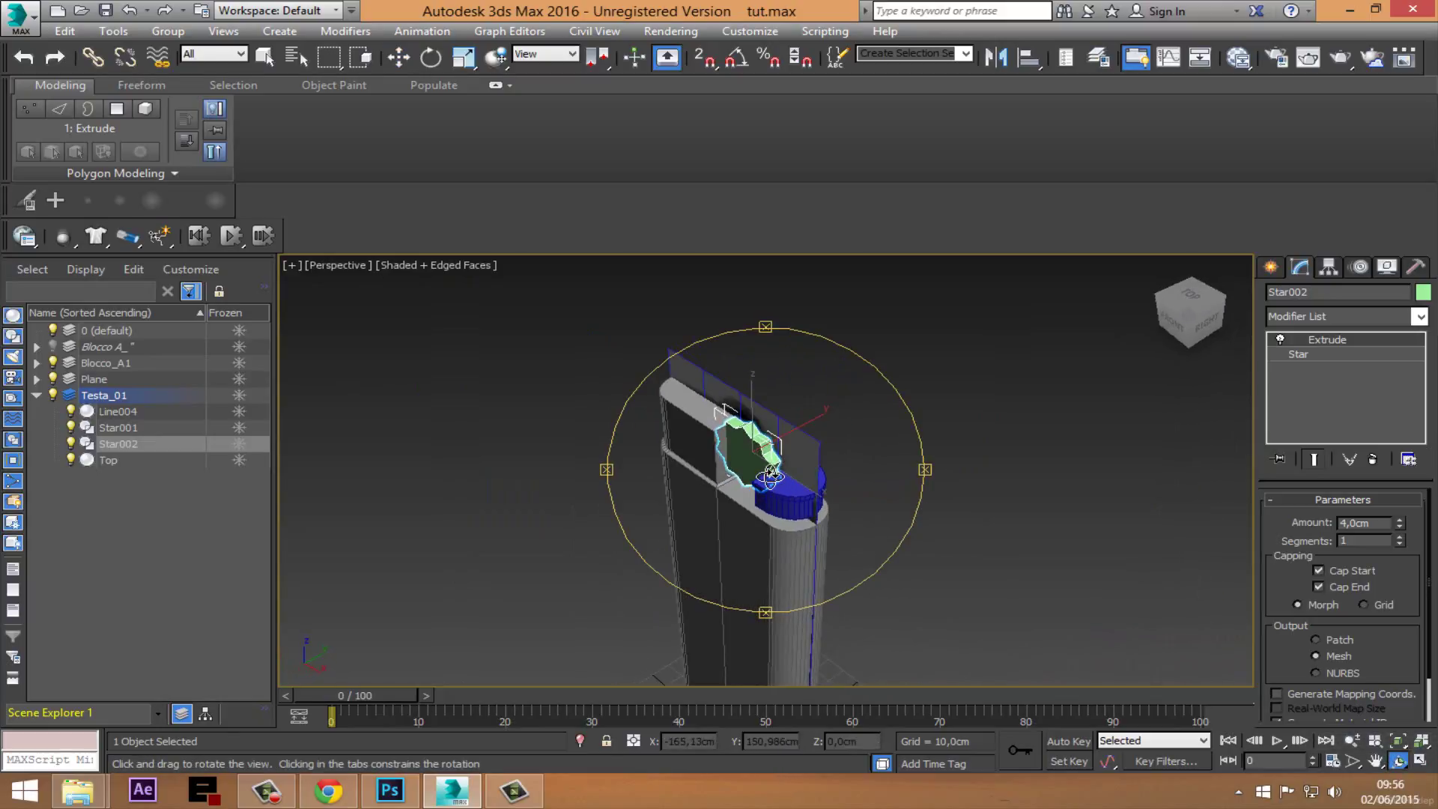
left_click_drag(838, 491, 647, 487)
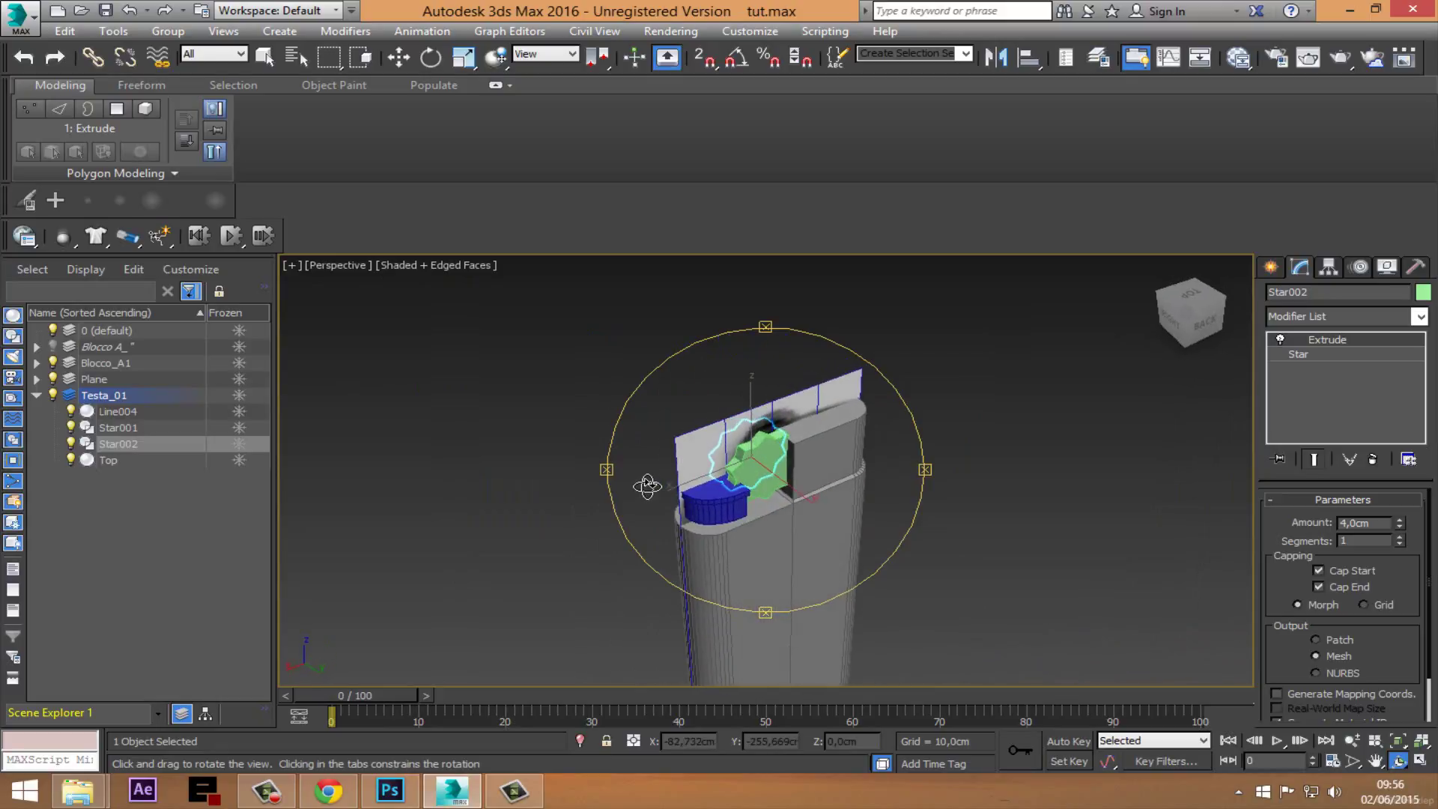
Step: Scale Star001 and Star002 up together, orbit to inspect them, then select the blue top piece
key("w")
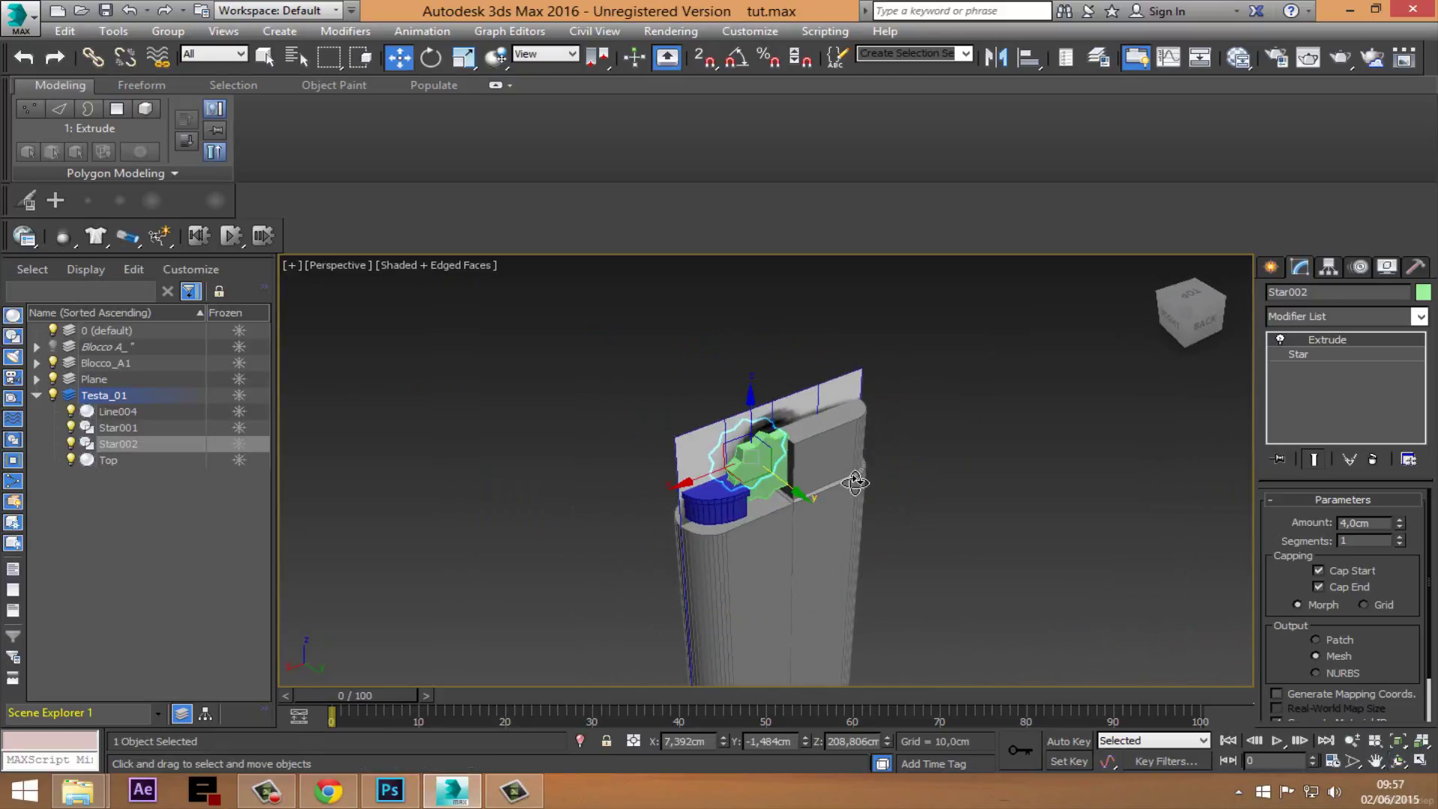
left_click(765, 464, "ctrl")
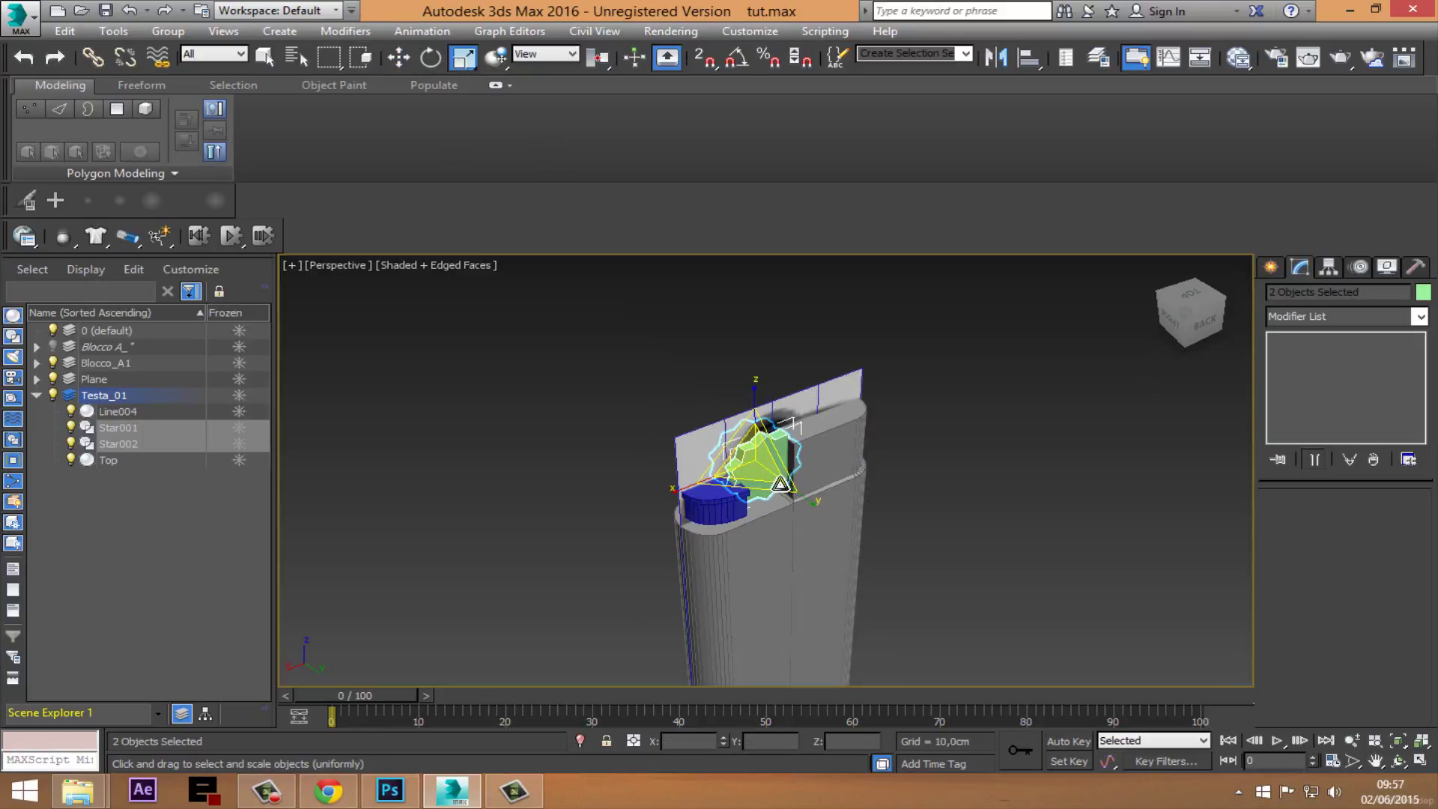
left_click_drag(757, 460, 784, 496)
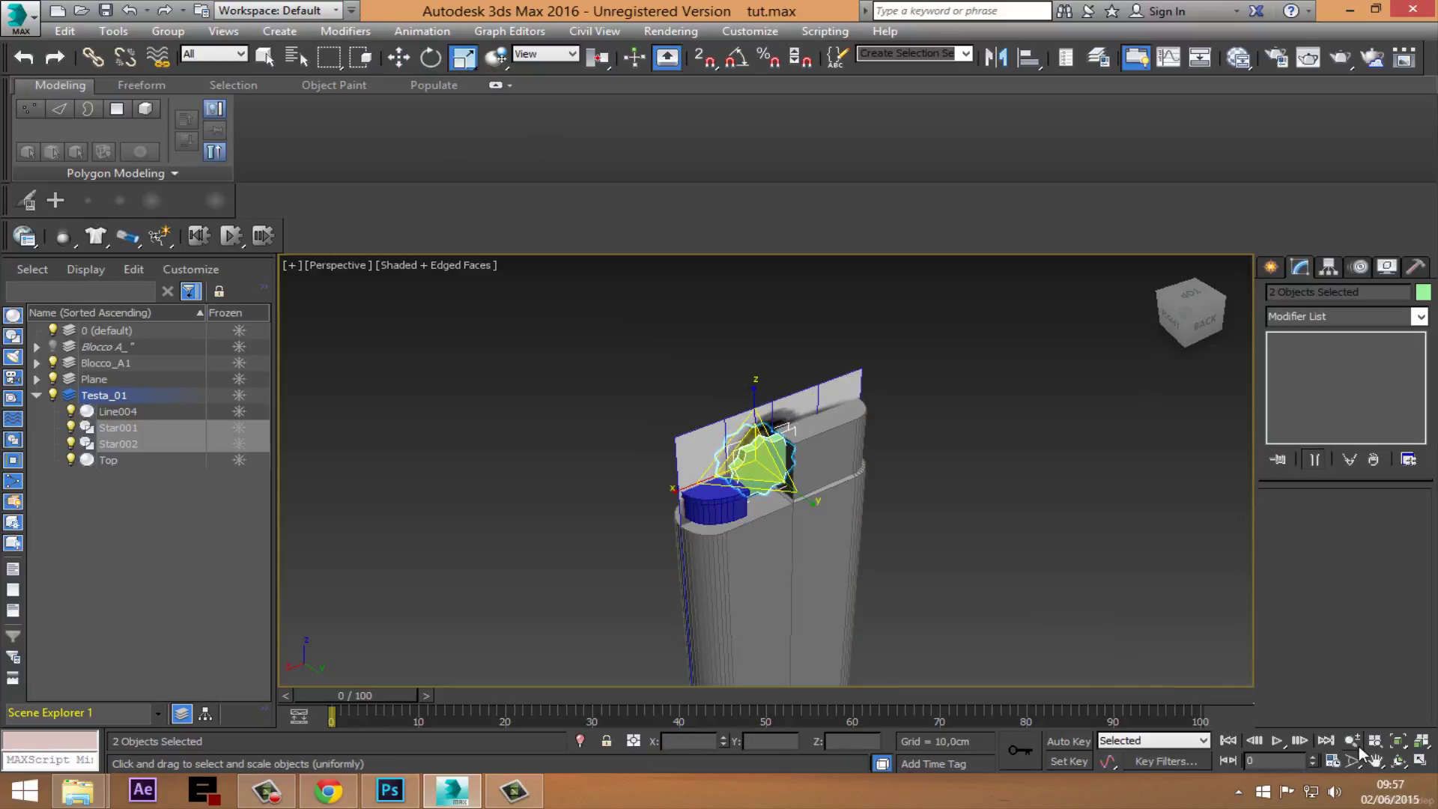
left_click(1397, 760)
mouse_move(796, 533)
left_mouse_down()
mouse_move(937, 455)
mouse_move(717, 475)
left_mouse_up()
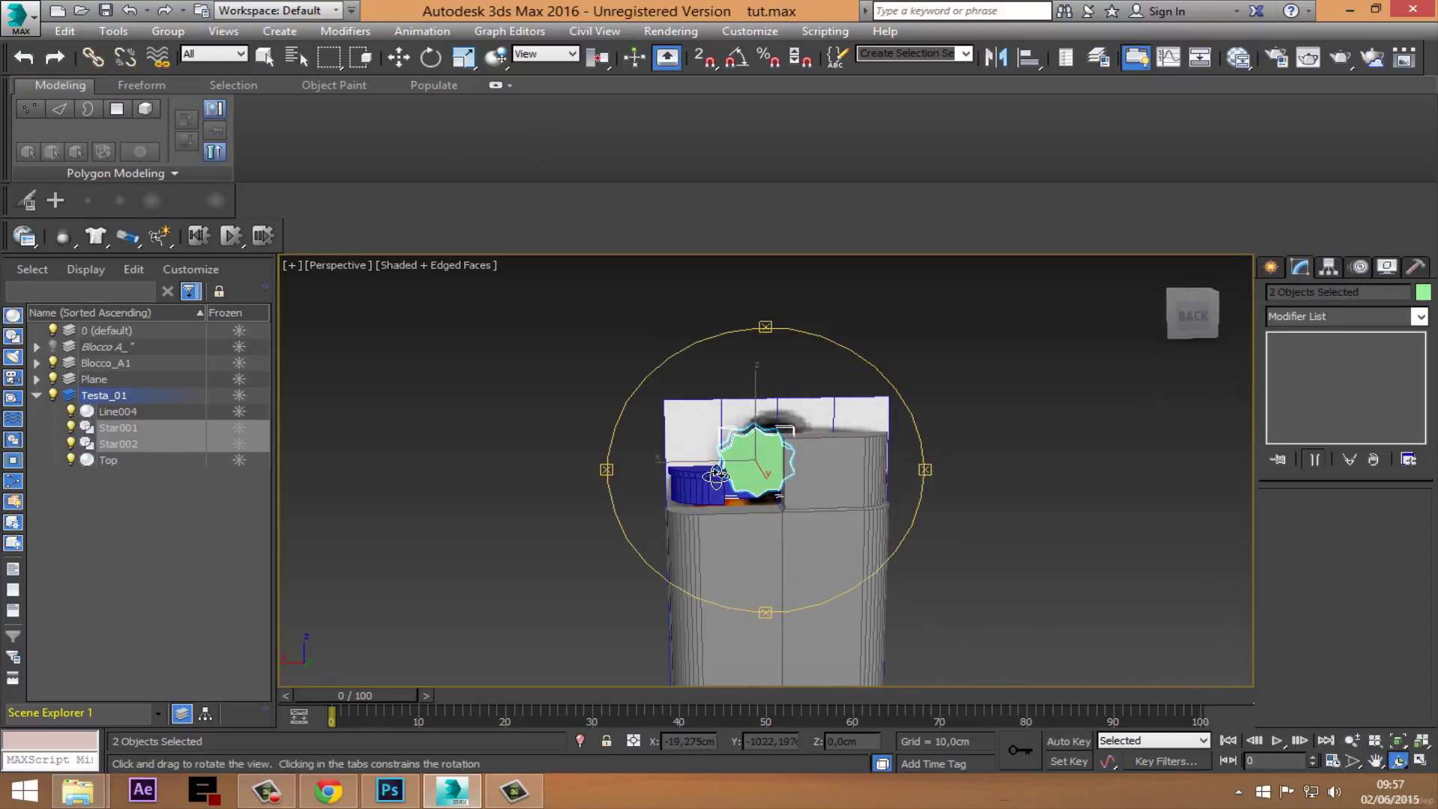
mouse_move(786, 516)
left_mouse_down()
mouse_move(734, 442)
mouse_move(818, 491)
mouse_move(802, 475)
mouse_move(822, 487)
mouse_move(850, 452)
mouse_move(844, 468)
mouse_move(564, 405)
left_mouse_up()
scroll(722, 461, "up", 3)
key("r")
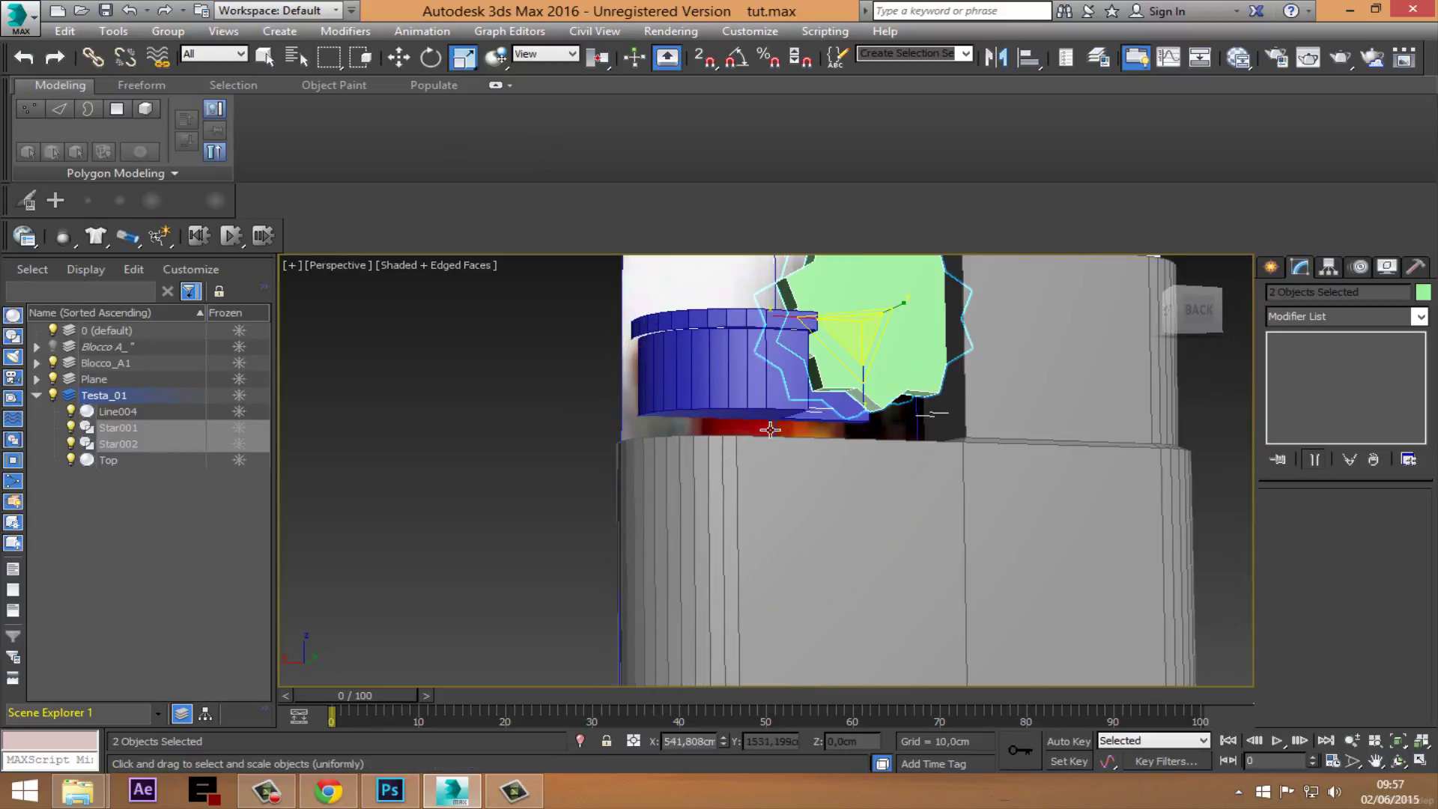
left_click(839, 431)
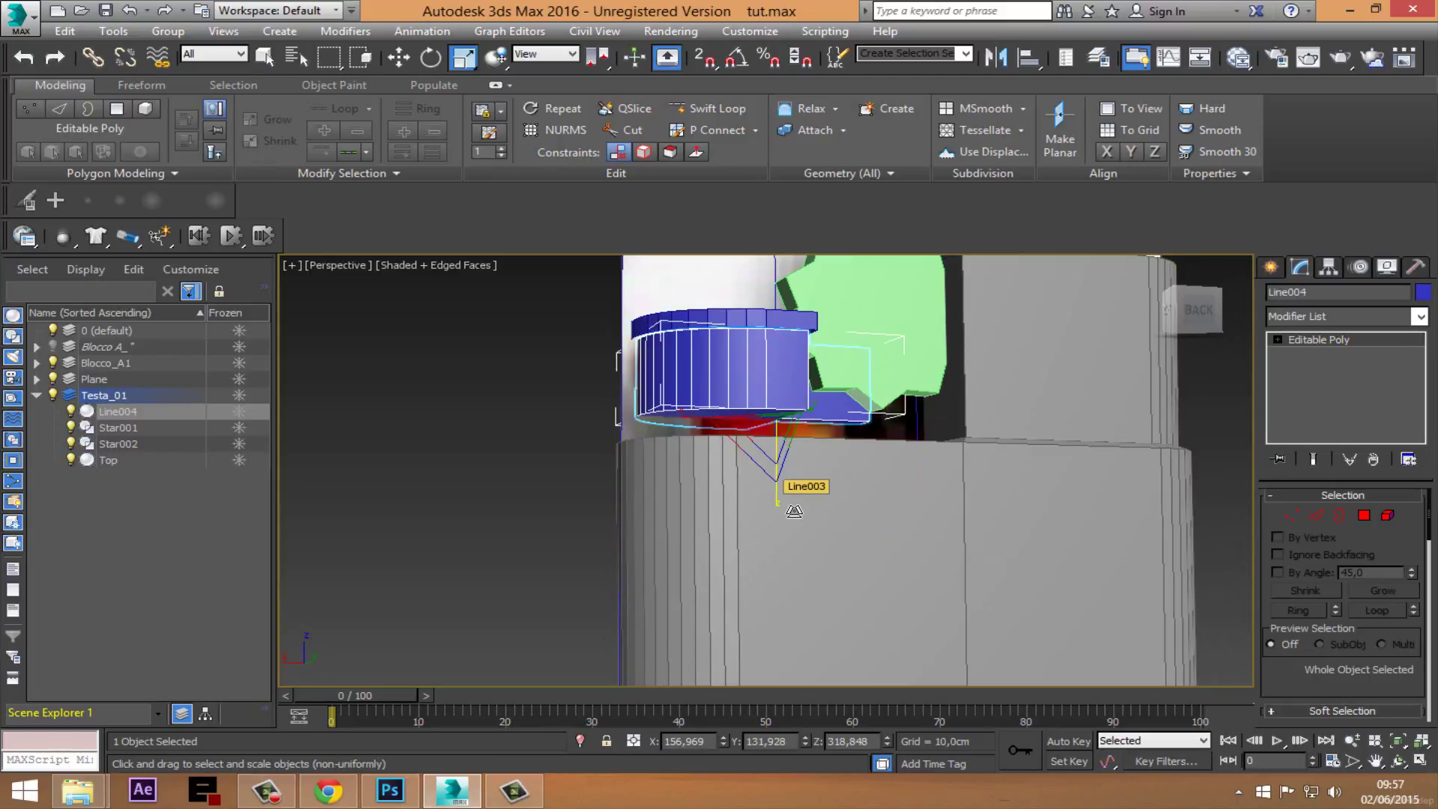
Step: Undo a trial stretch, then lower Line004's bottom polygon about 4.7 cm along Z
left_click_drag(793, 512, 792, 524)
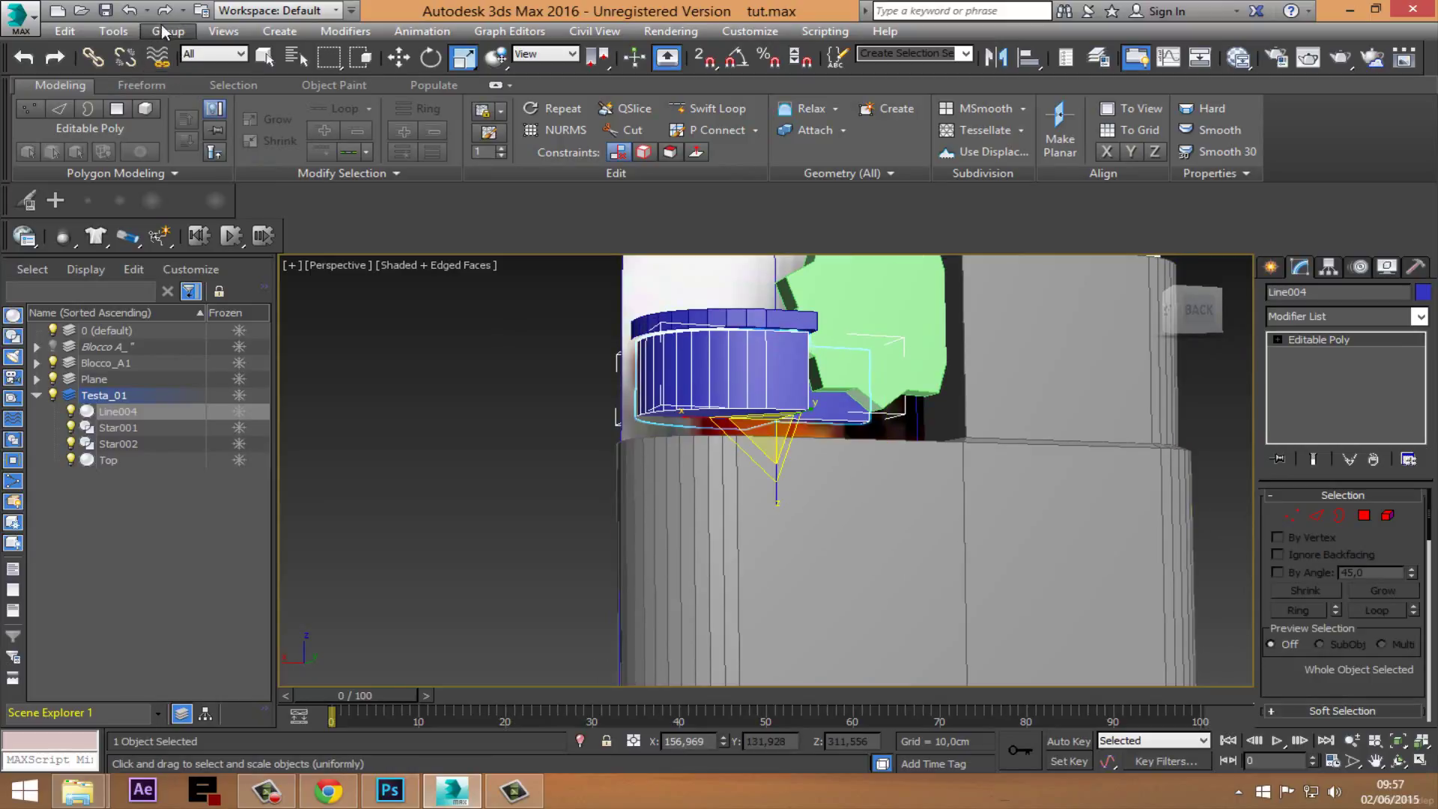
left_click(129, 10)
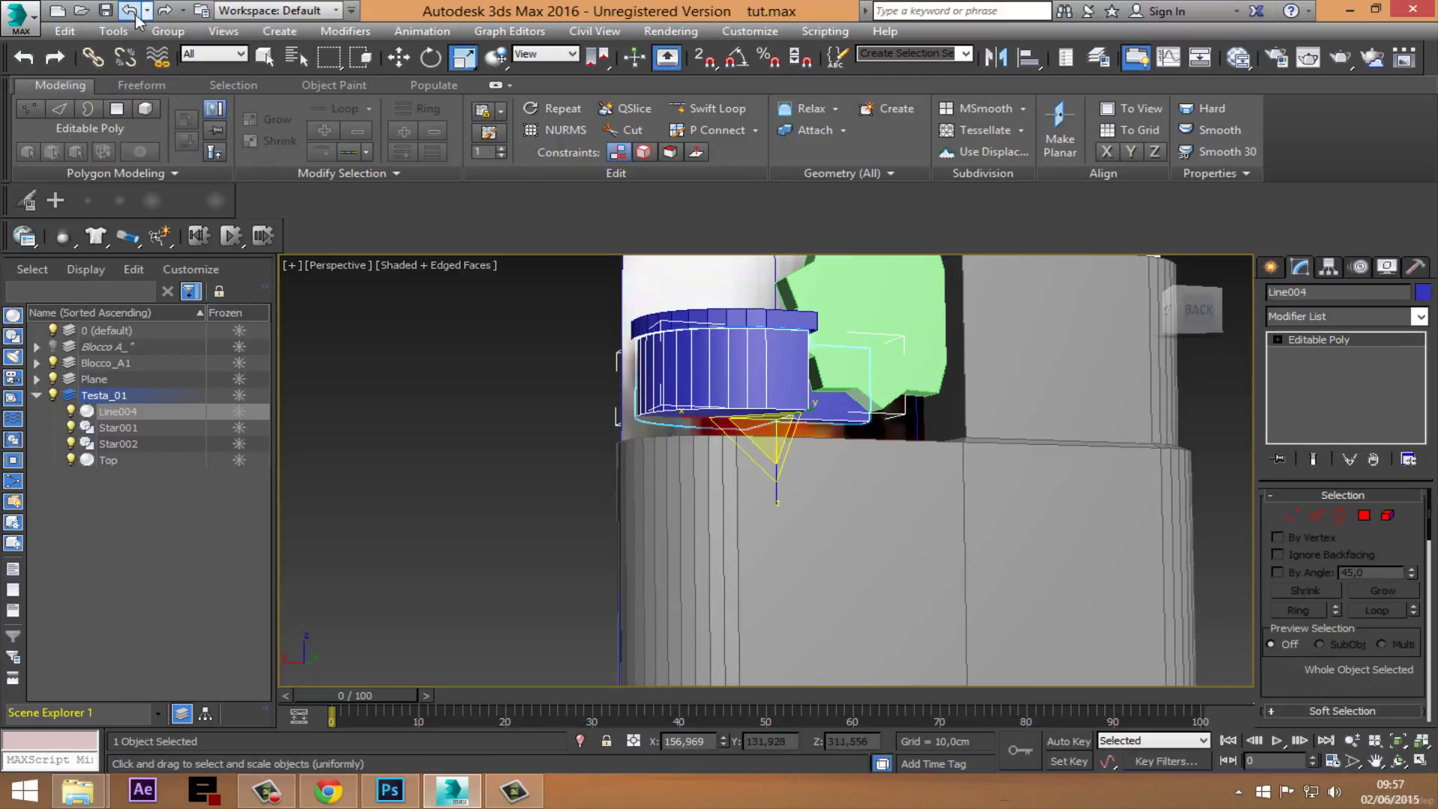
key("4")
scroll(745, 424, "up", 2)
left_click(770, 427)
scroll(767, 458, "down", 5)
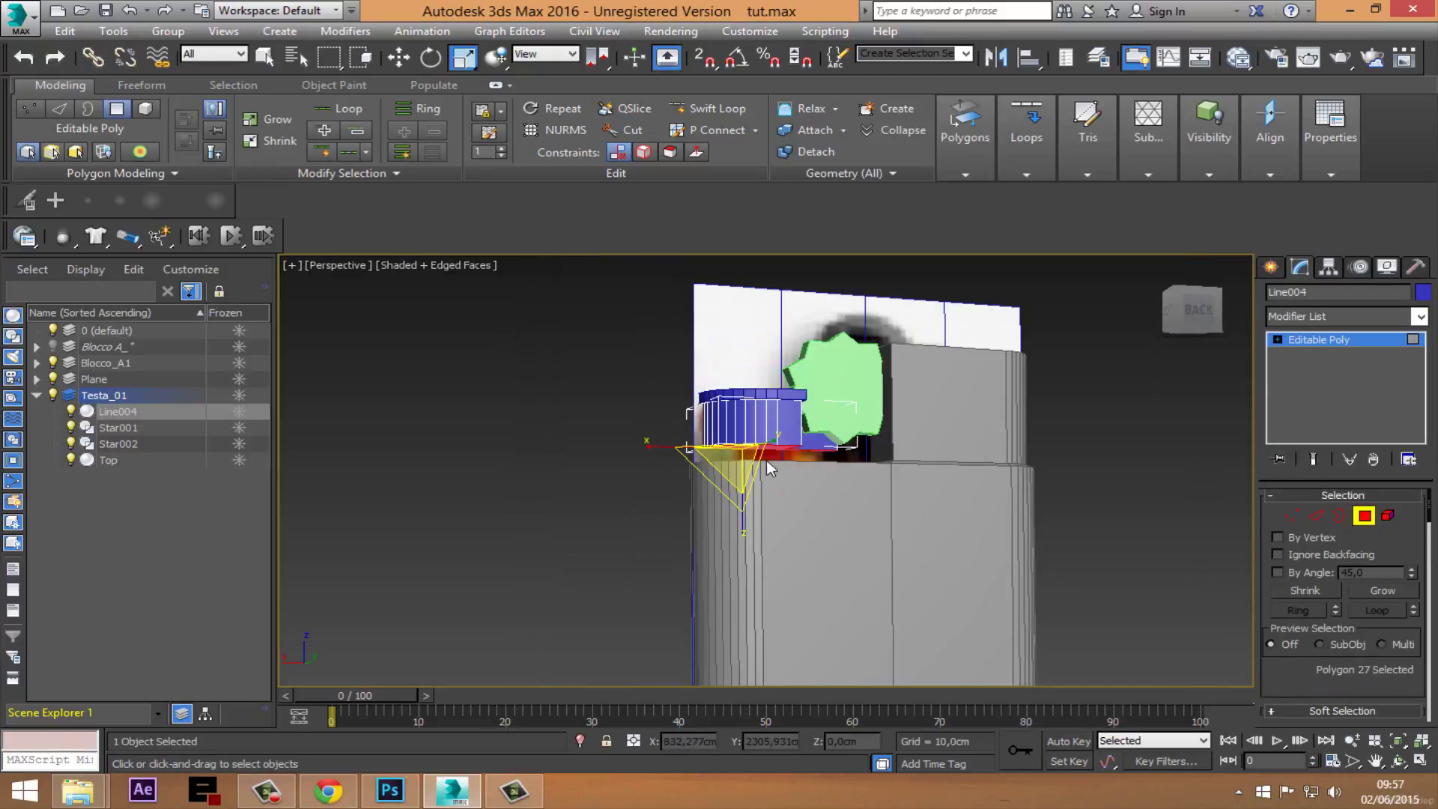
right_click(767, 459)
left_click(824, 475)
left_click_drag(755, 405, 755, 429)
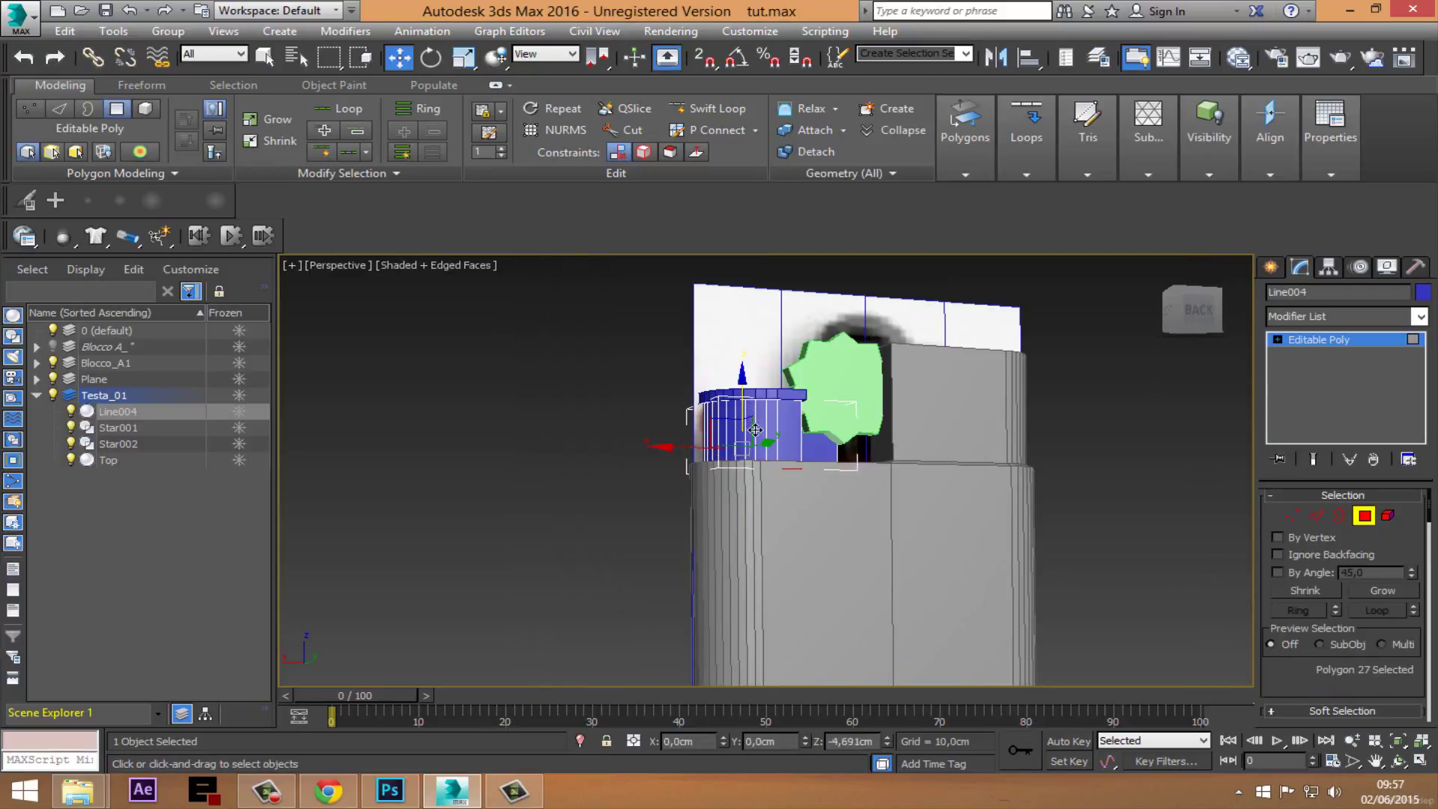
Step: Leave polygon mode and orbit to inspect the lowered blue piece from above
middle_click_drag(755, 432, 620, 459)
scroll(733, 556, "up", 3)
key("4")
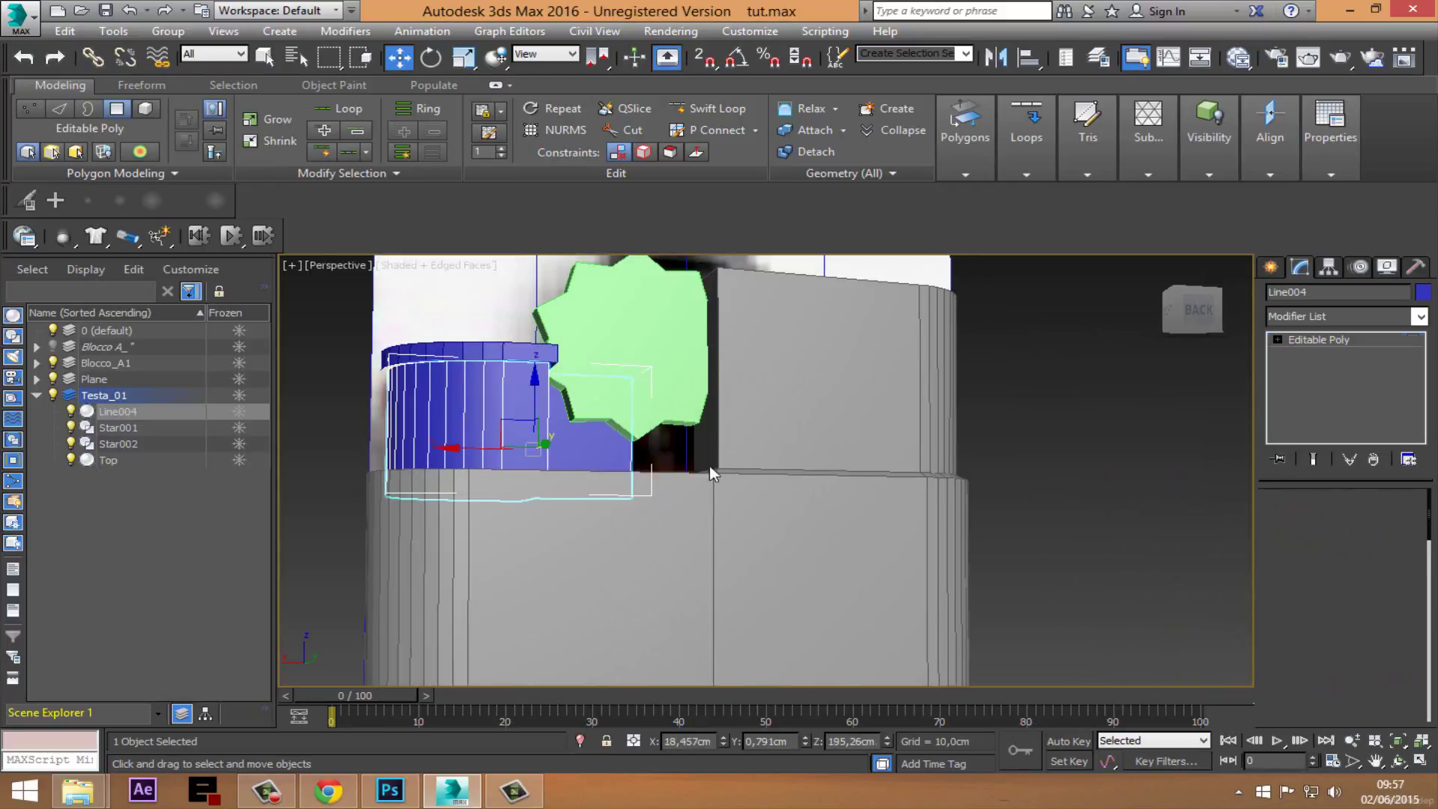
scroll(732, 556, "down", 5)
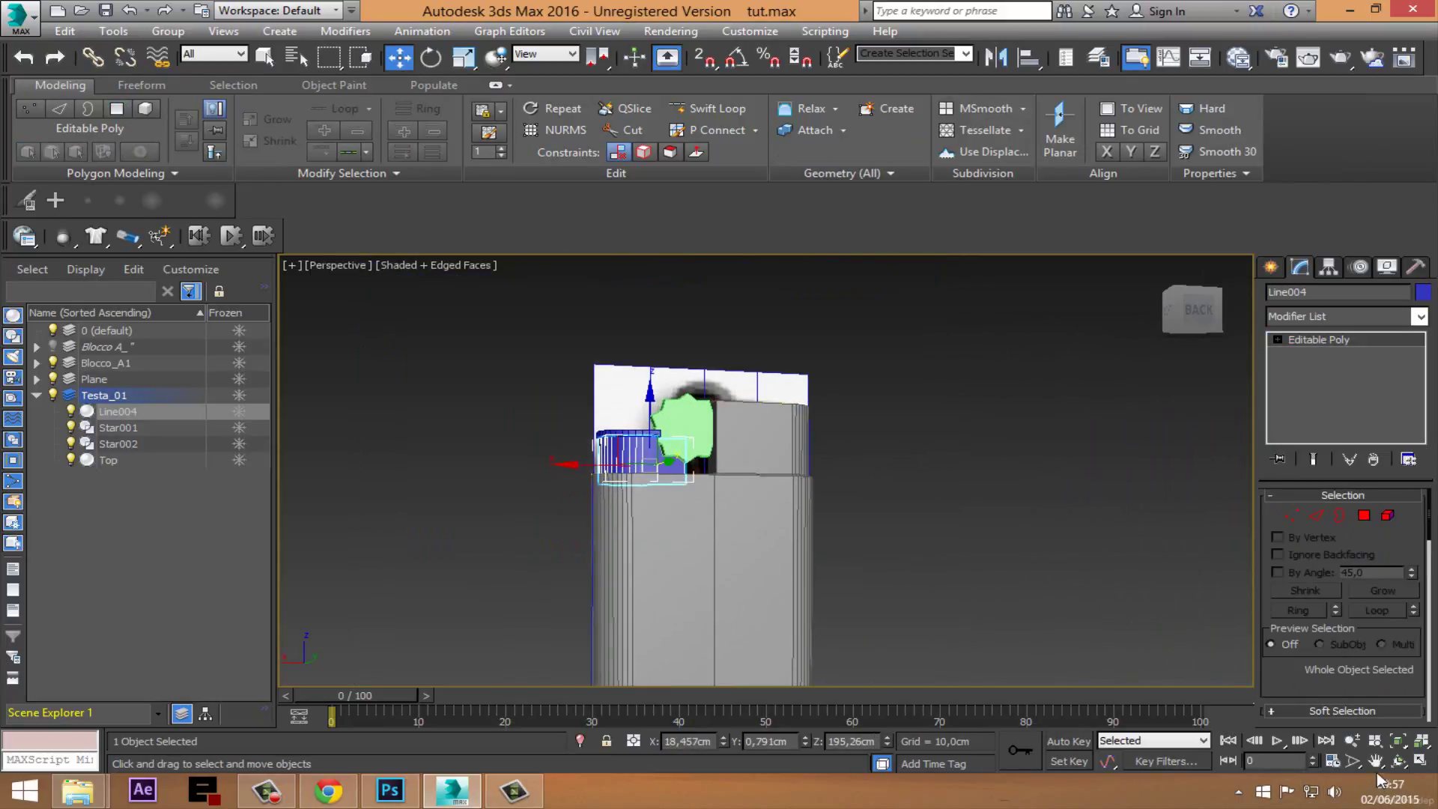
left_click(1397, 762)
mouse_move(767, 491)
left_mouse_down()
mouse_move(734, 575)
mouse_move(762, 575)
left_mouse_up()
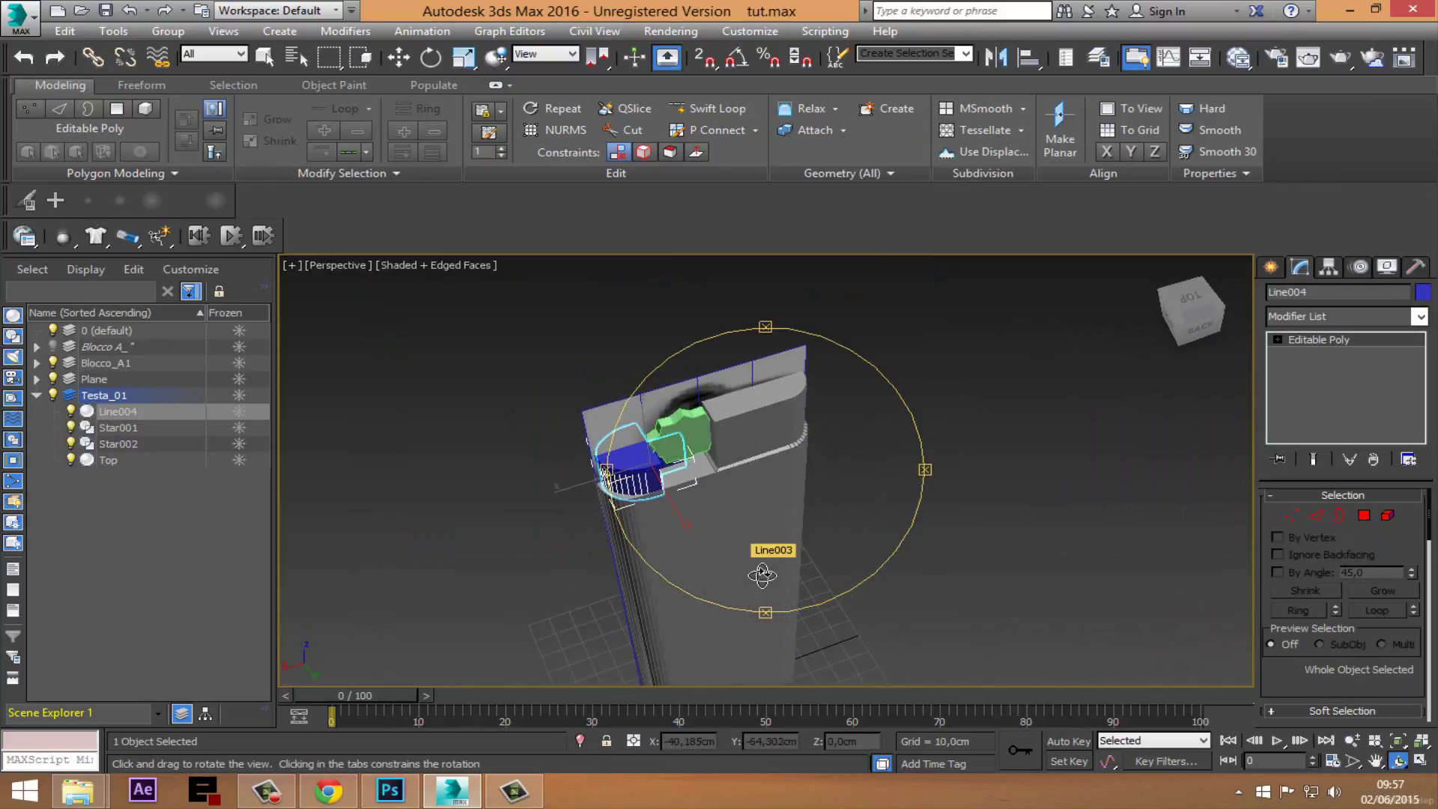
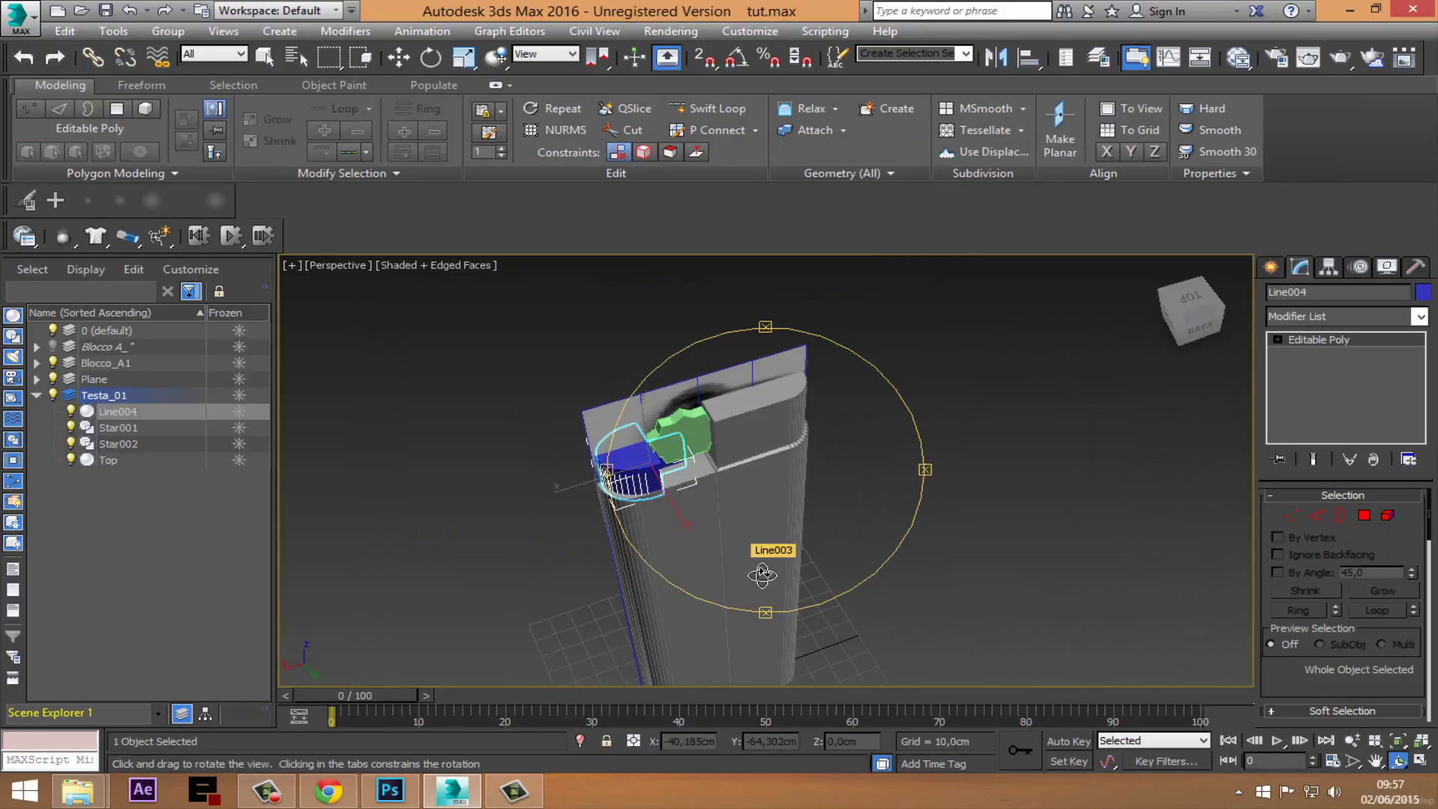
Step: Select Plane001, hide the Plane layer, and orbit toward the lighter's right side
key("w")
left_click(770, 452)
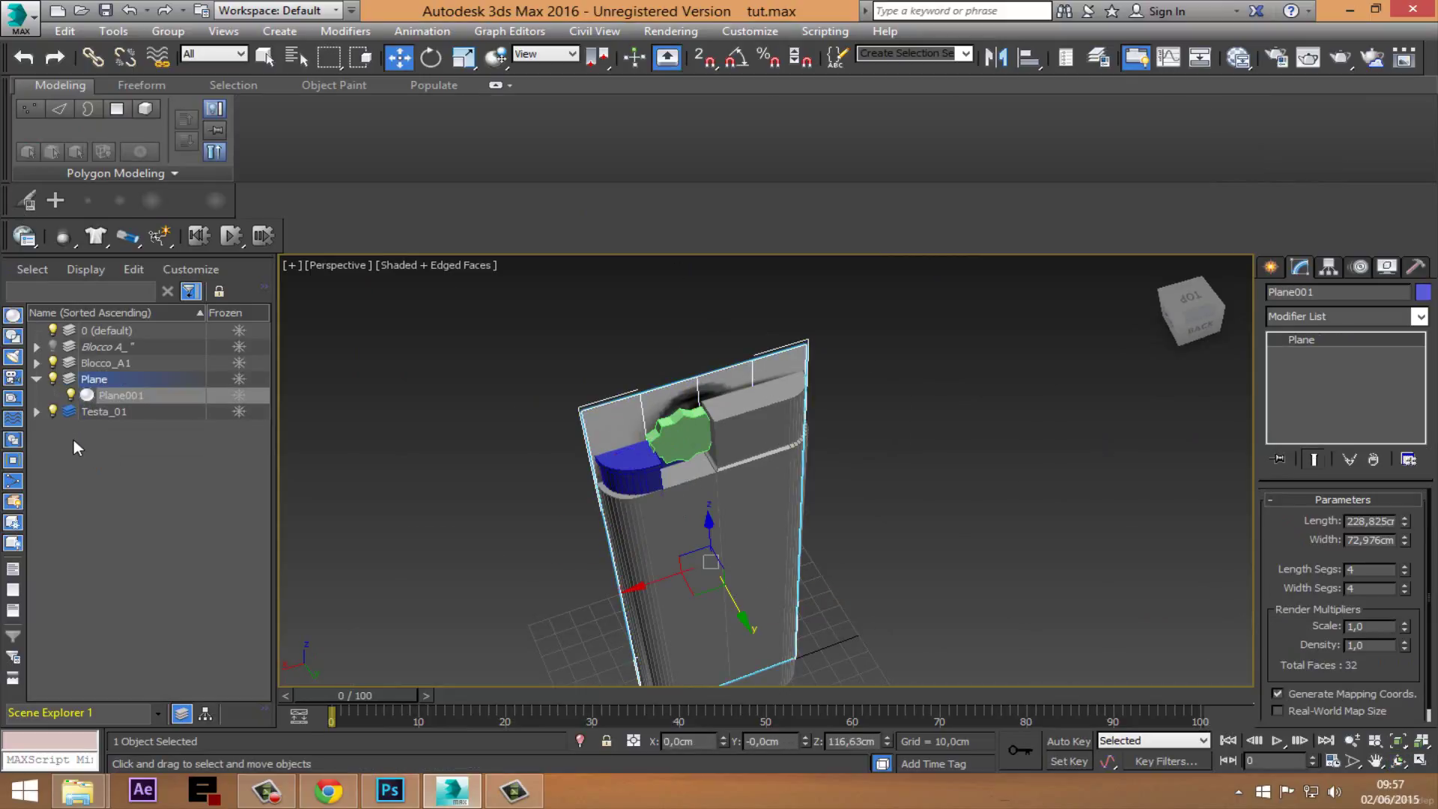
left_click(52, 378)
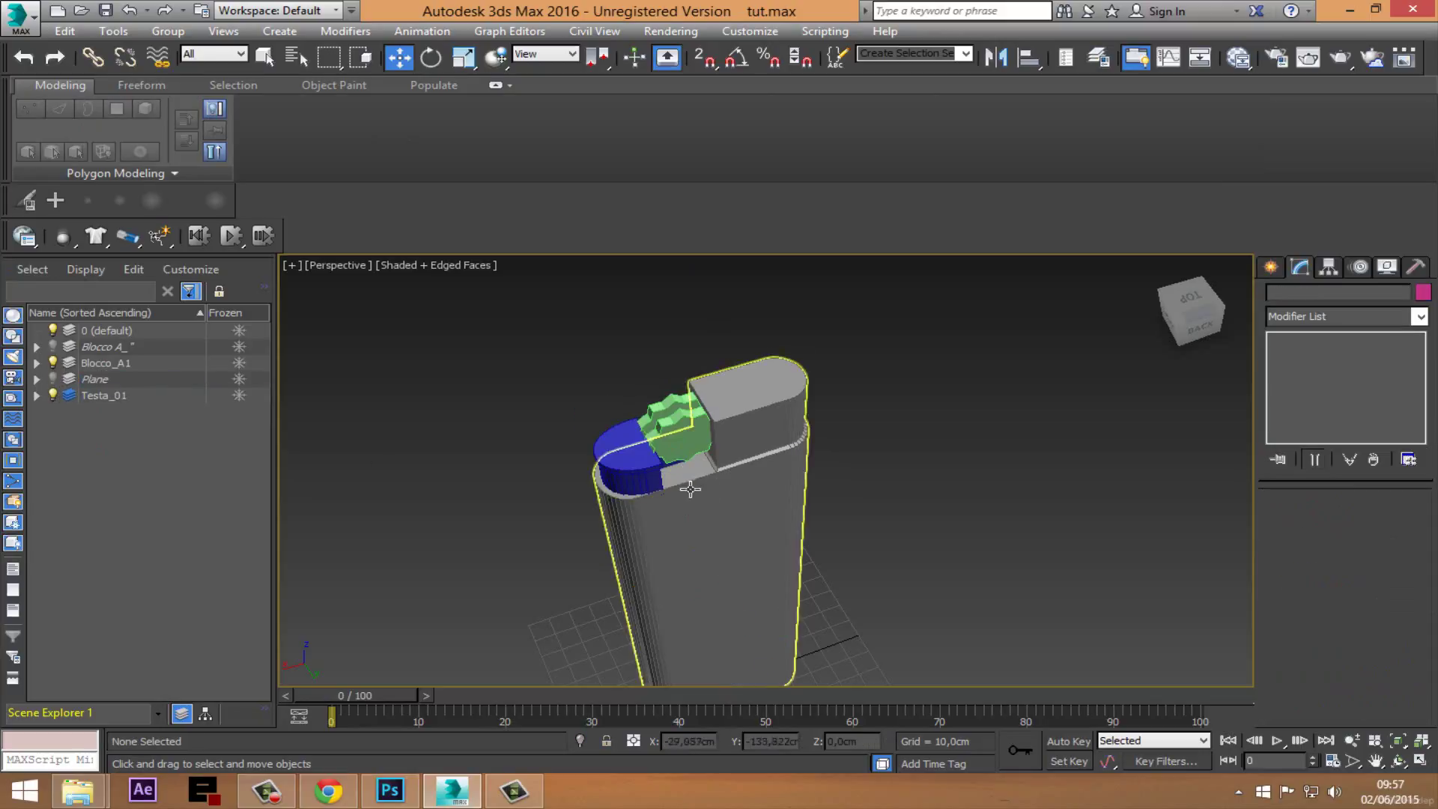
left_click(1397, 762)
mouse_move(963, 609)
left_mouse_down()
mouse_move(811, 491)
mouse_move(844, 488)
mouse_move(797, 444)
mouse_move(632, 408)
mouse_move(674, 408)
left_mouse_up()
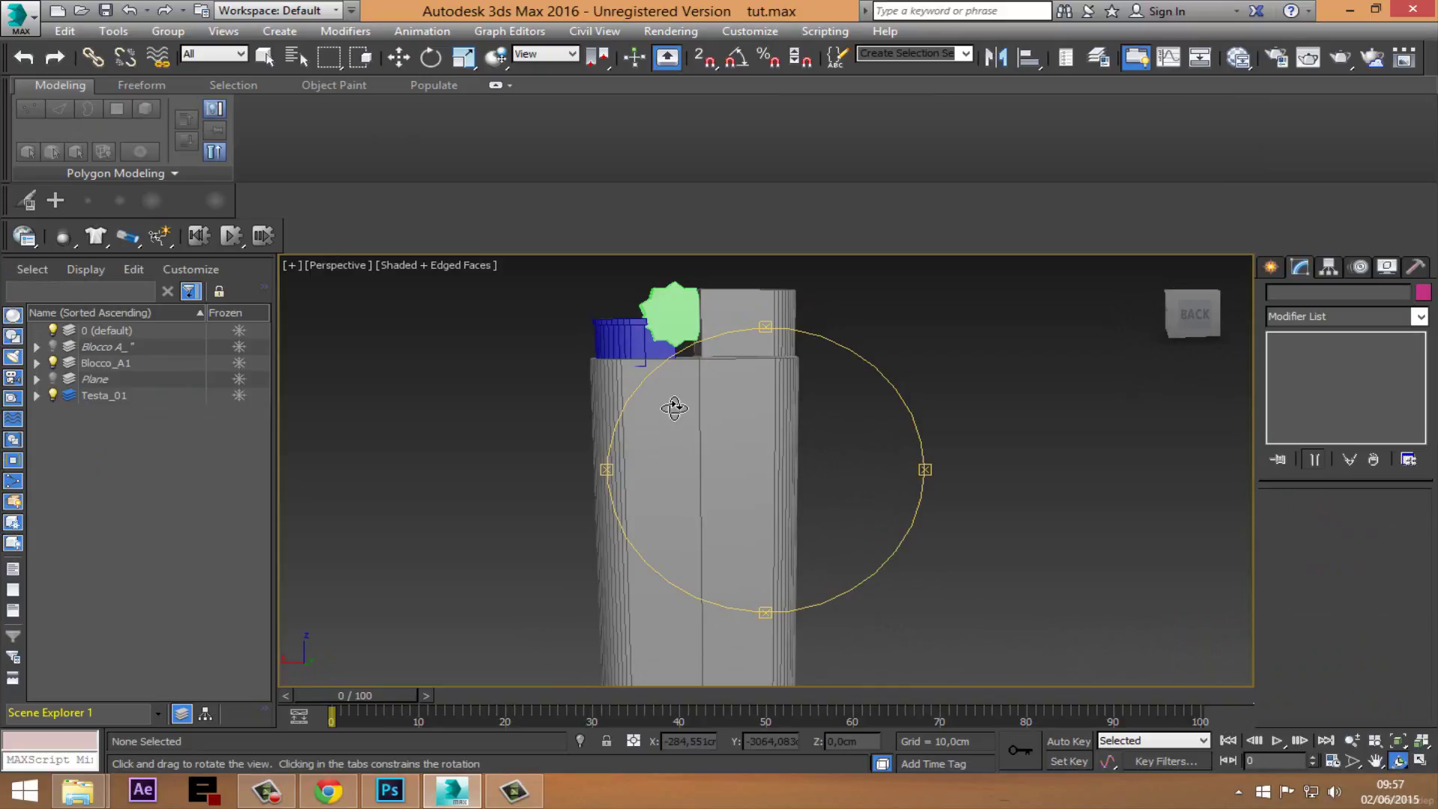
left_click_drag(674, 408, 792, 450)
scroll(821, 387, "up", 3)
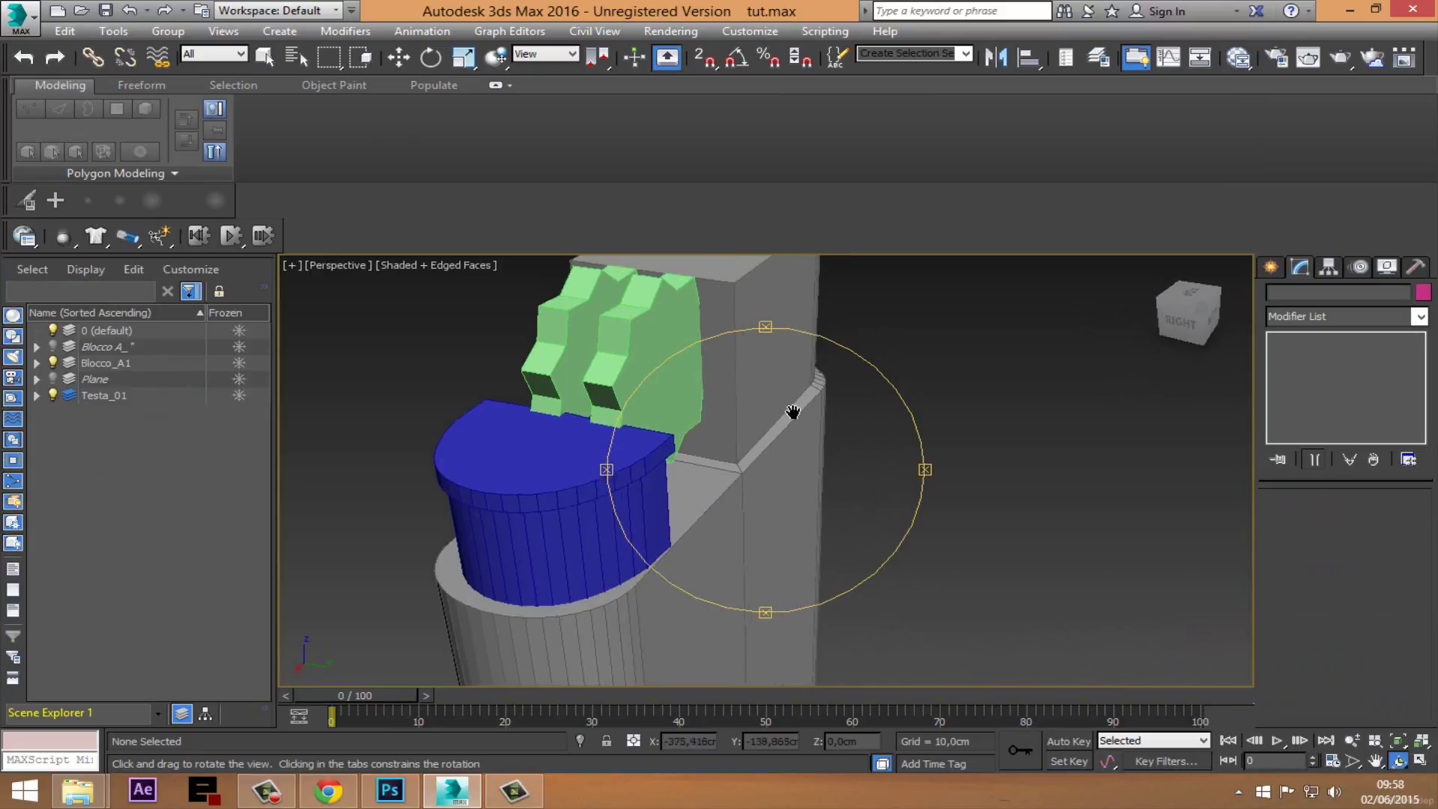
scroll(793, 411, "up", 2)
Step: Extrude Line003's front polygon behind the spark wheel outward at Polygon level
key("w")
left_click(718, 430)
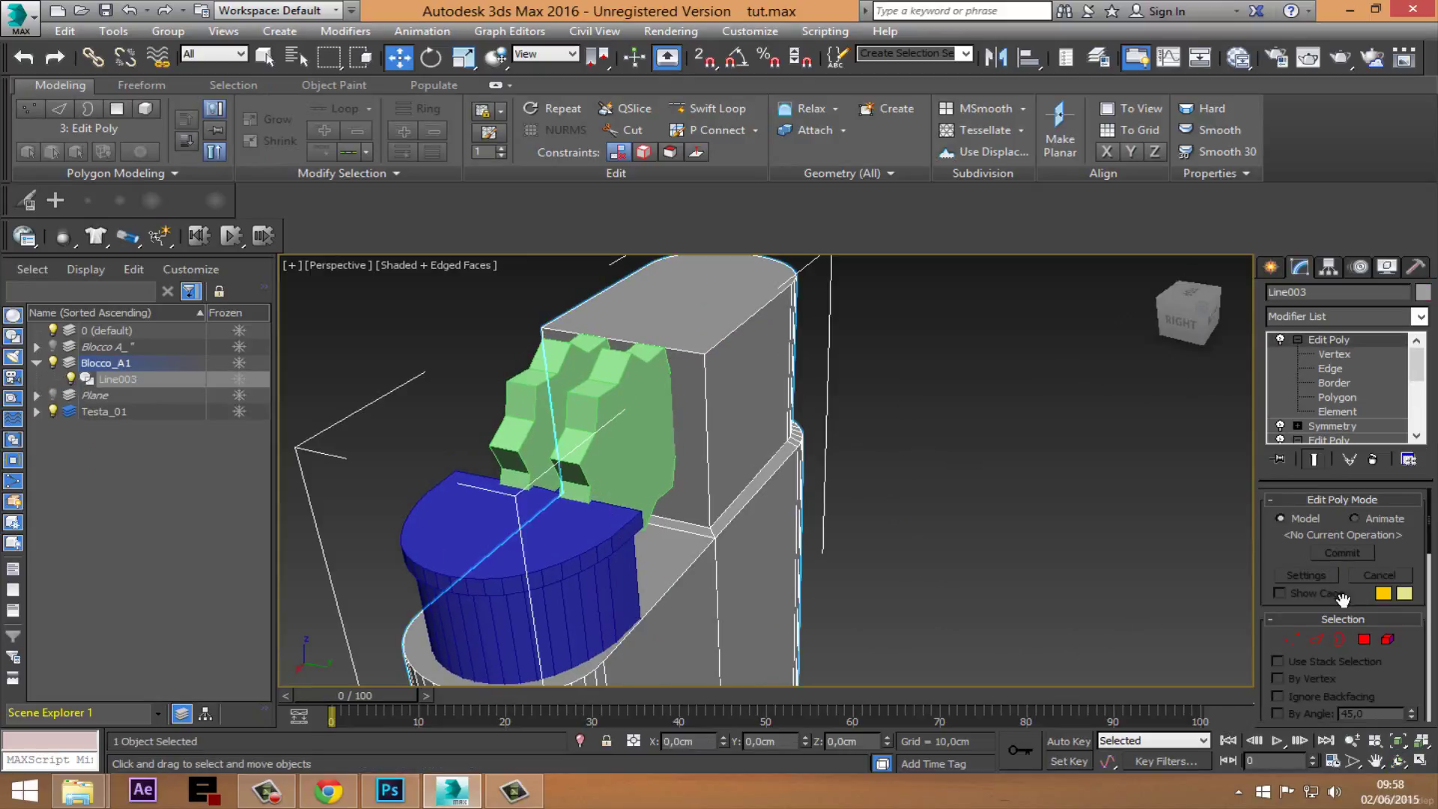
left_click(1364, 645)
left_click(712, 435)
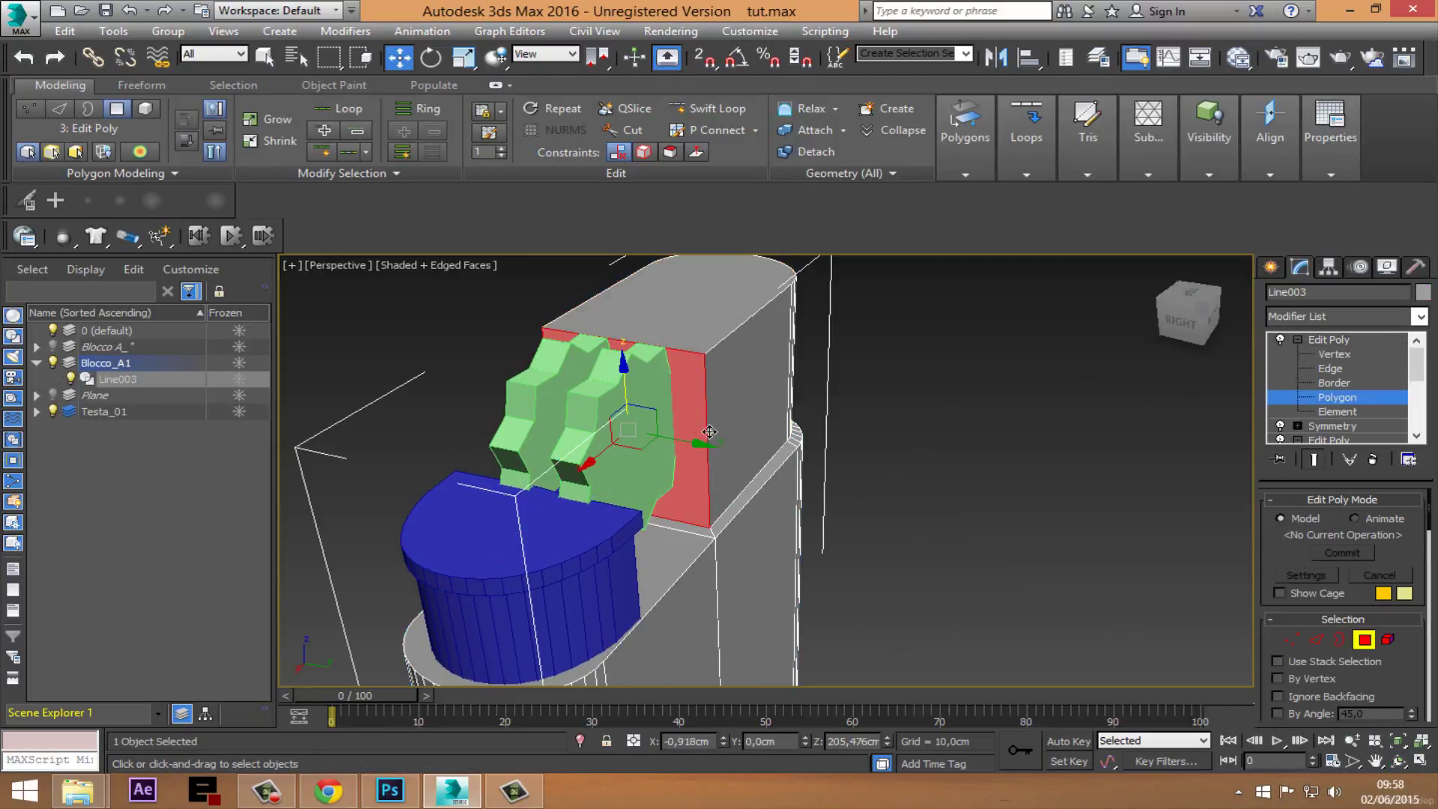
right_click(695, 423)
left_click(676, 477)
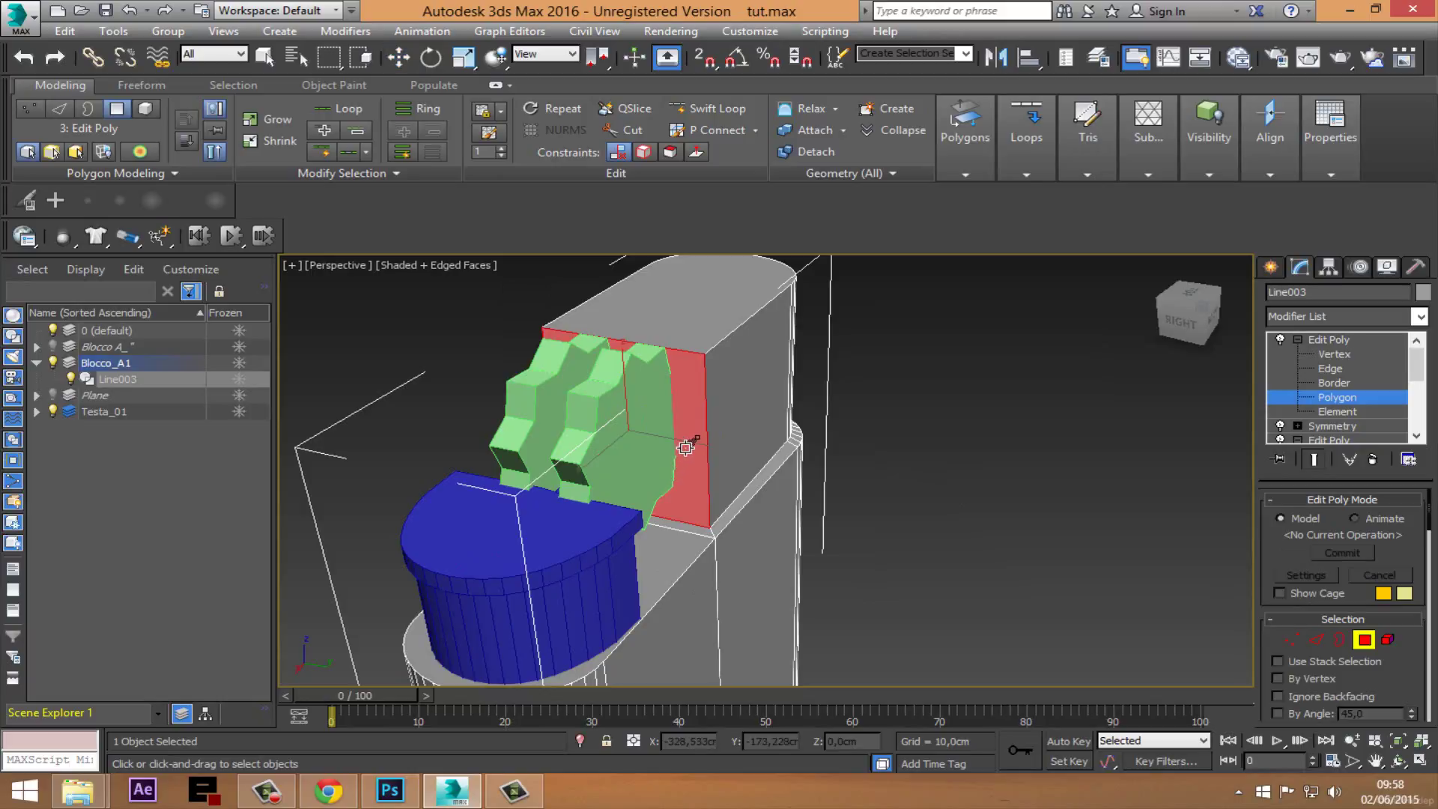
mouse_move(688, 446)
left_mouse_down()
mouse_move(701, 410)
mouse_move(697, 427)
left_mouse_up()
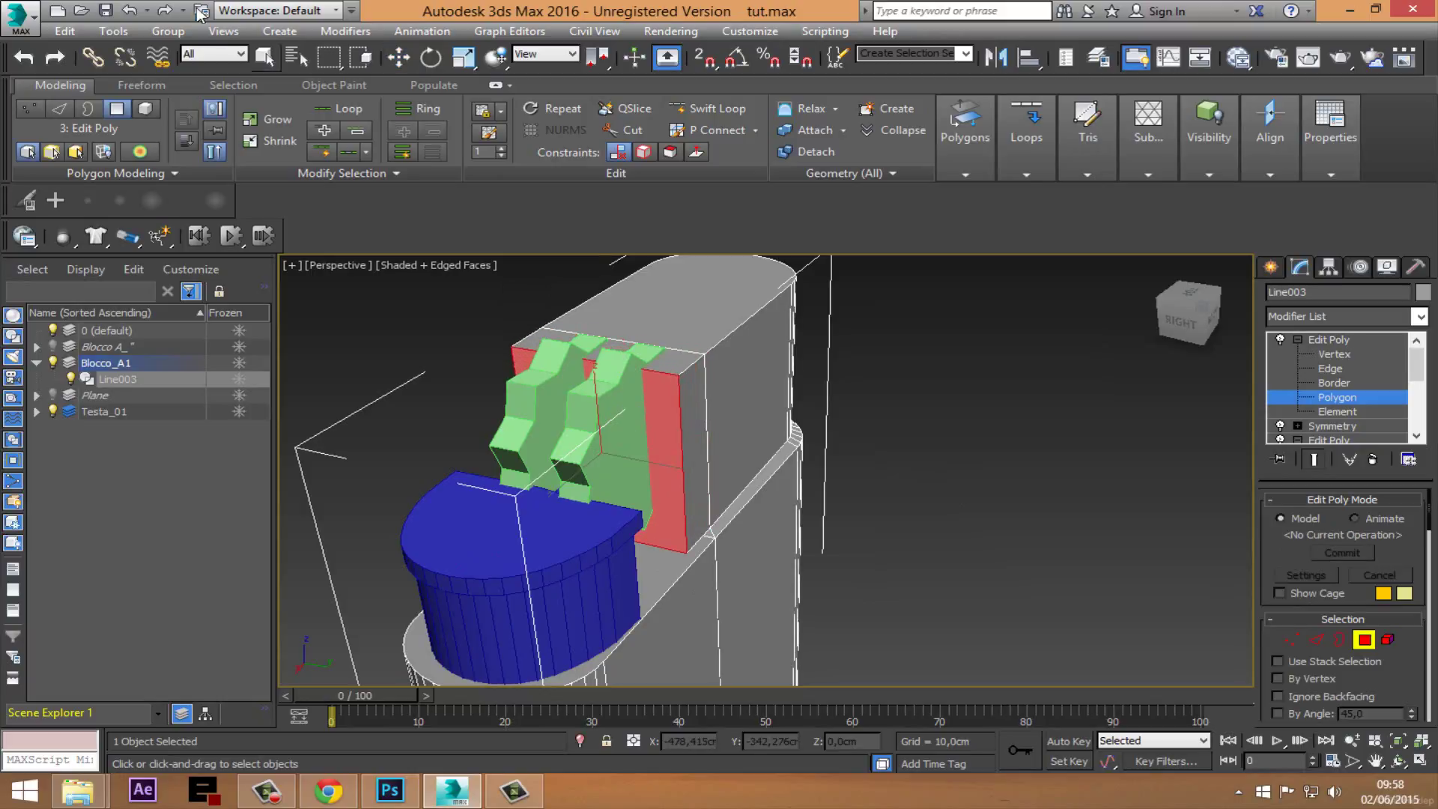
left_click(129, 10)
Step: Move the extruded polygon sideways along X and recenter the view
key("w")
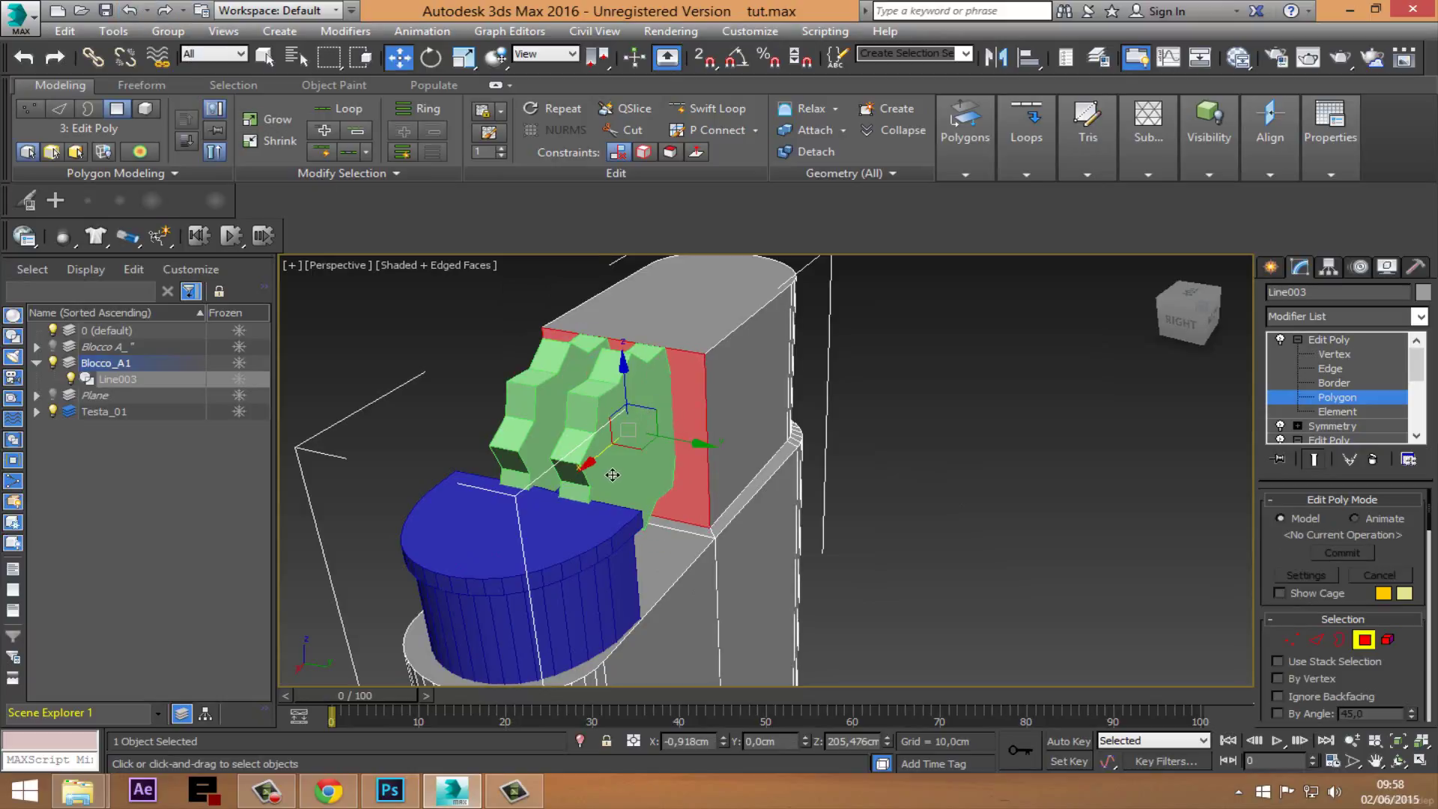
left_click_drag(608, 474, 562, 509)
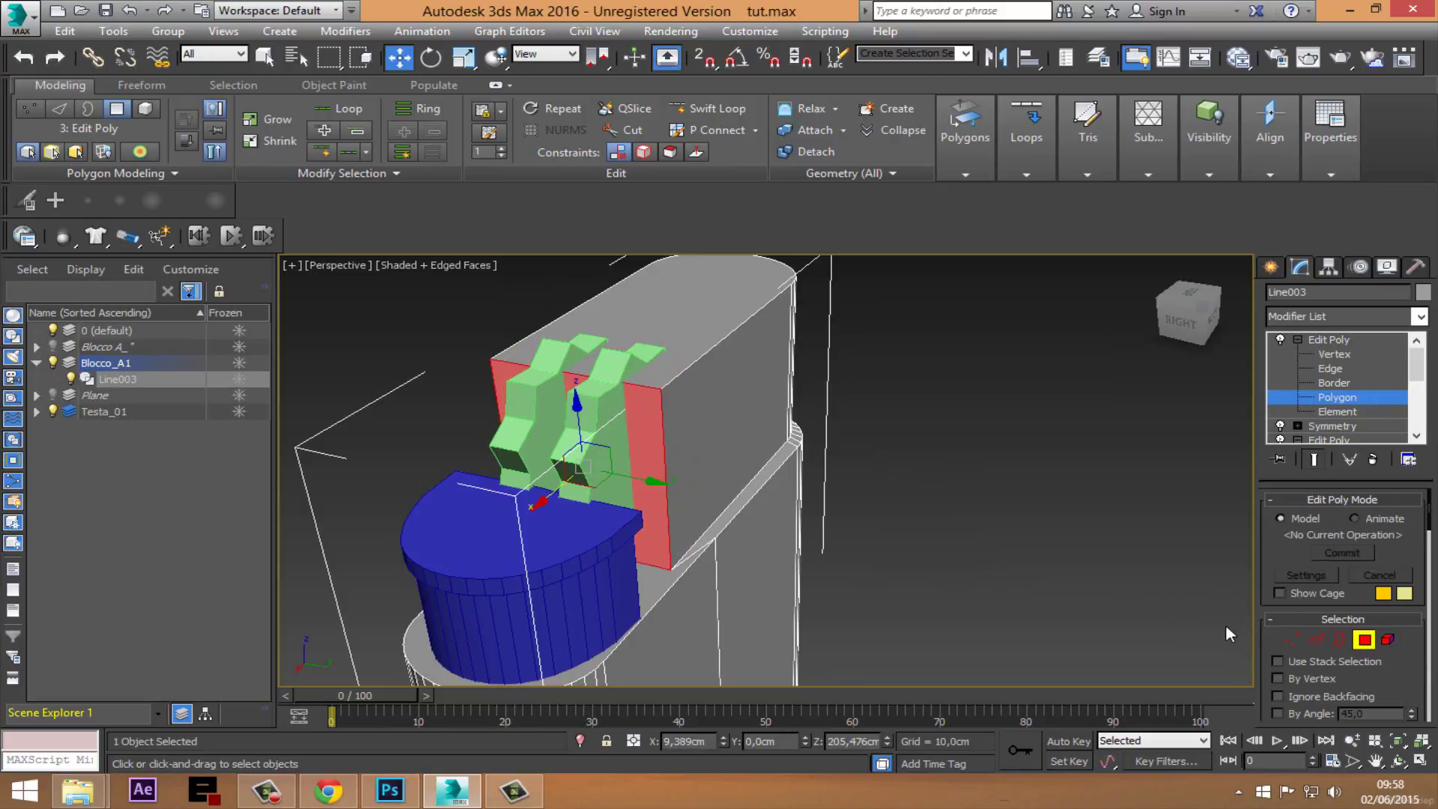
middle_click_drag(633, 452, 809, 514)
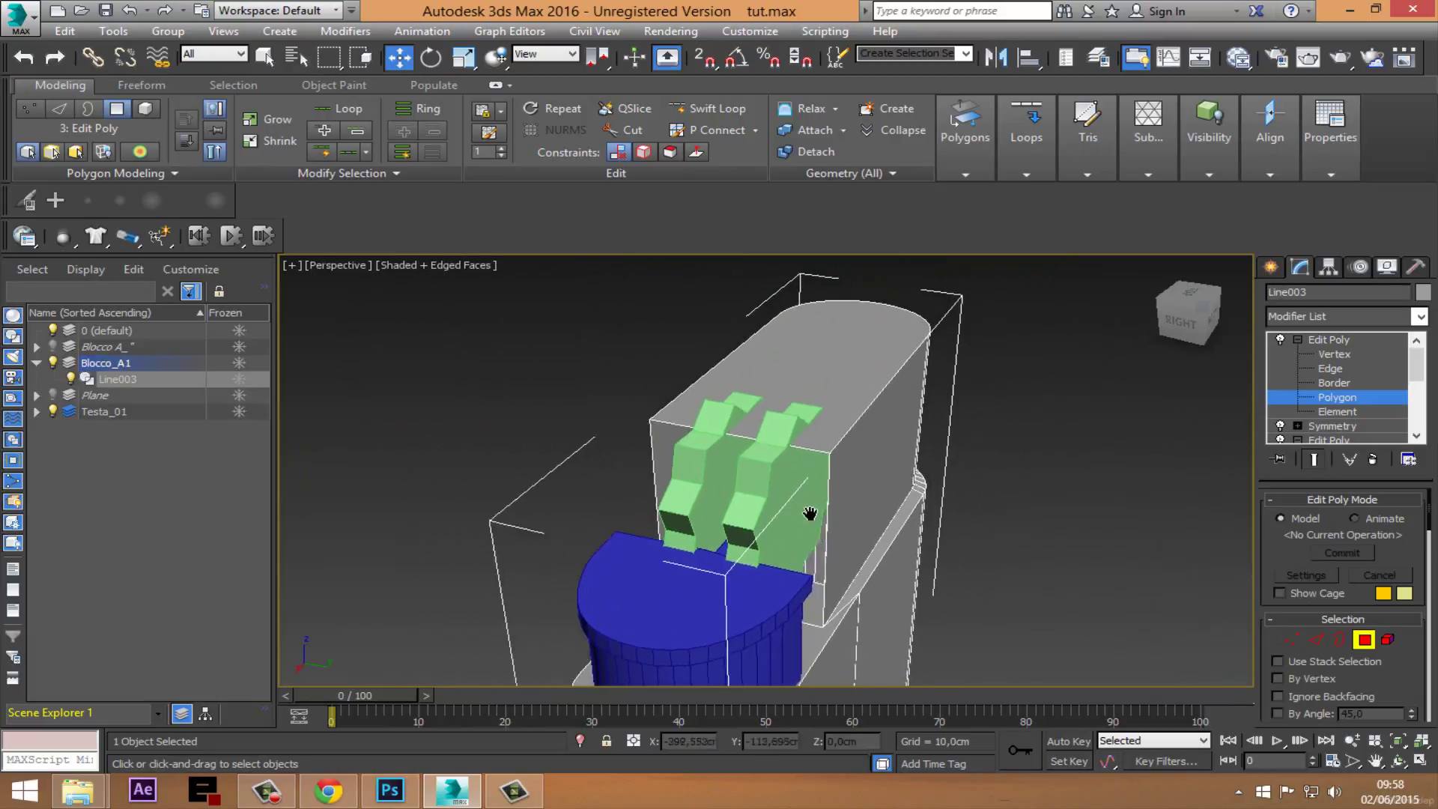
scroll(809, 513, "up", 4)
scroll(799, 522, "down", 5)
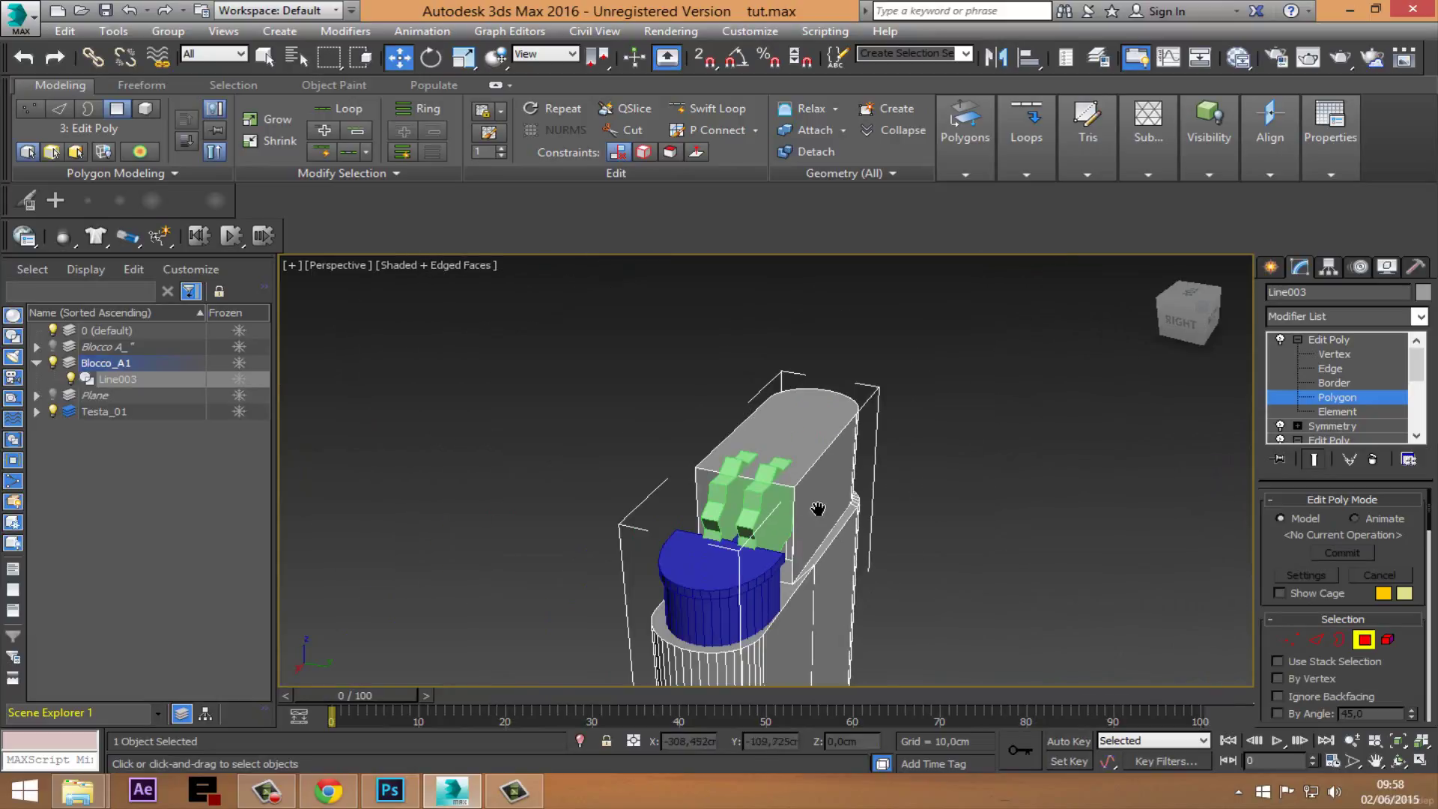
middle_click_drag(817, 509, 735, 509)
Step: Inset the head box's top polygon, leaving a thin rim
left_click(734, 449)
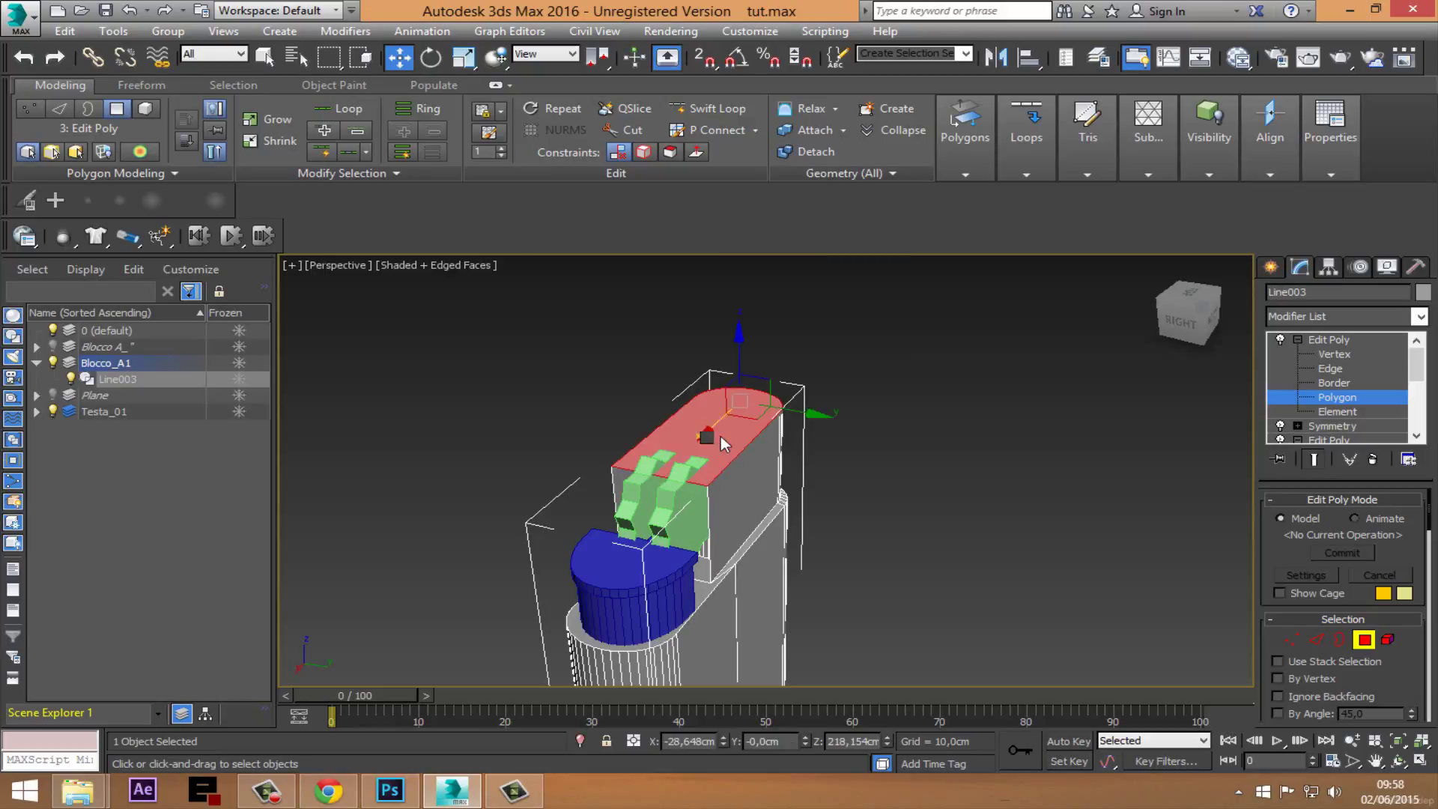
right_click(711, 436)
left_click(679, 527)
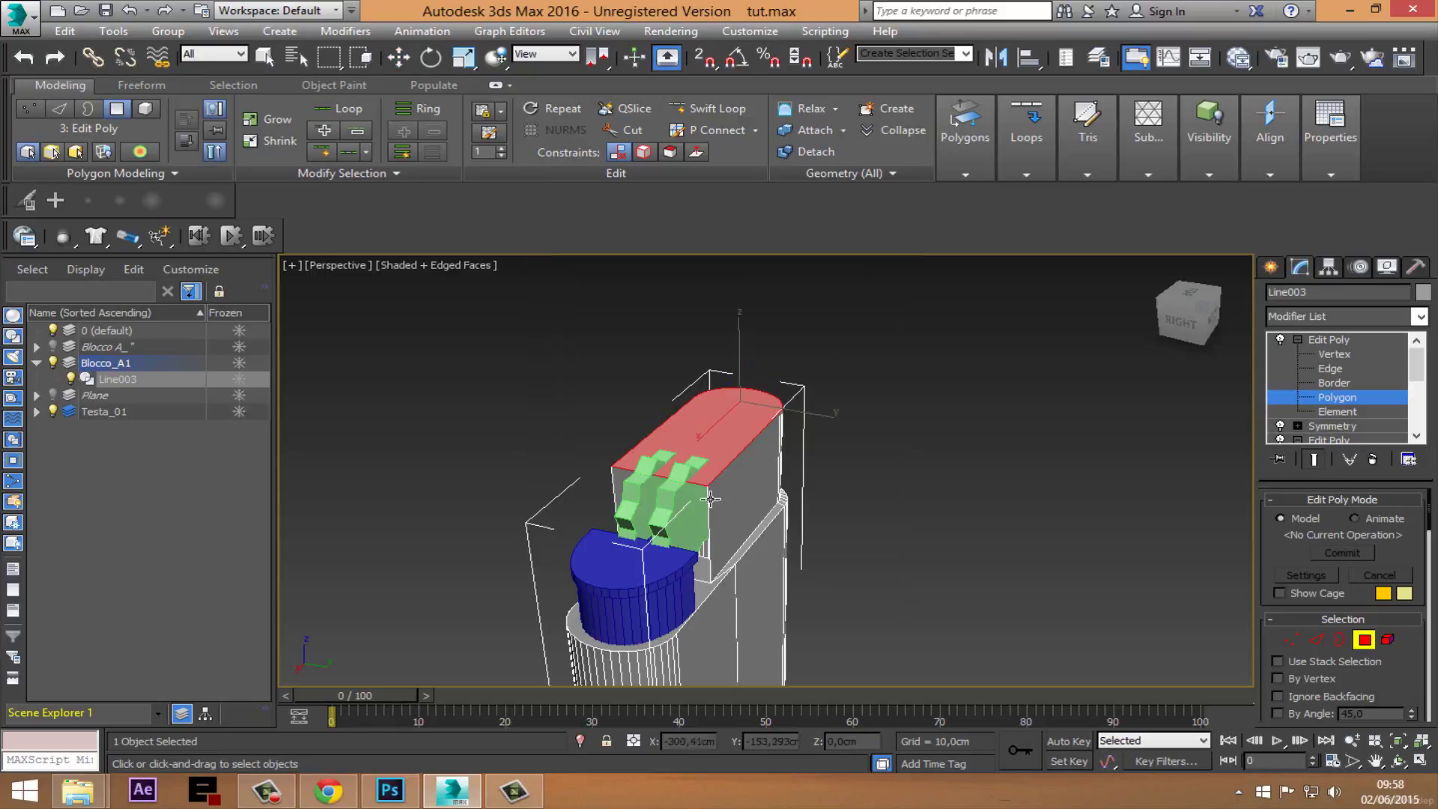
left_click_drag(753, 446, 753, 451)
right_click(753, 452)
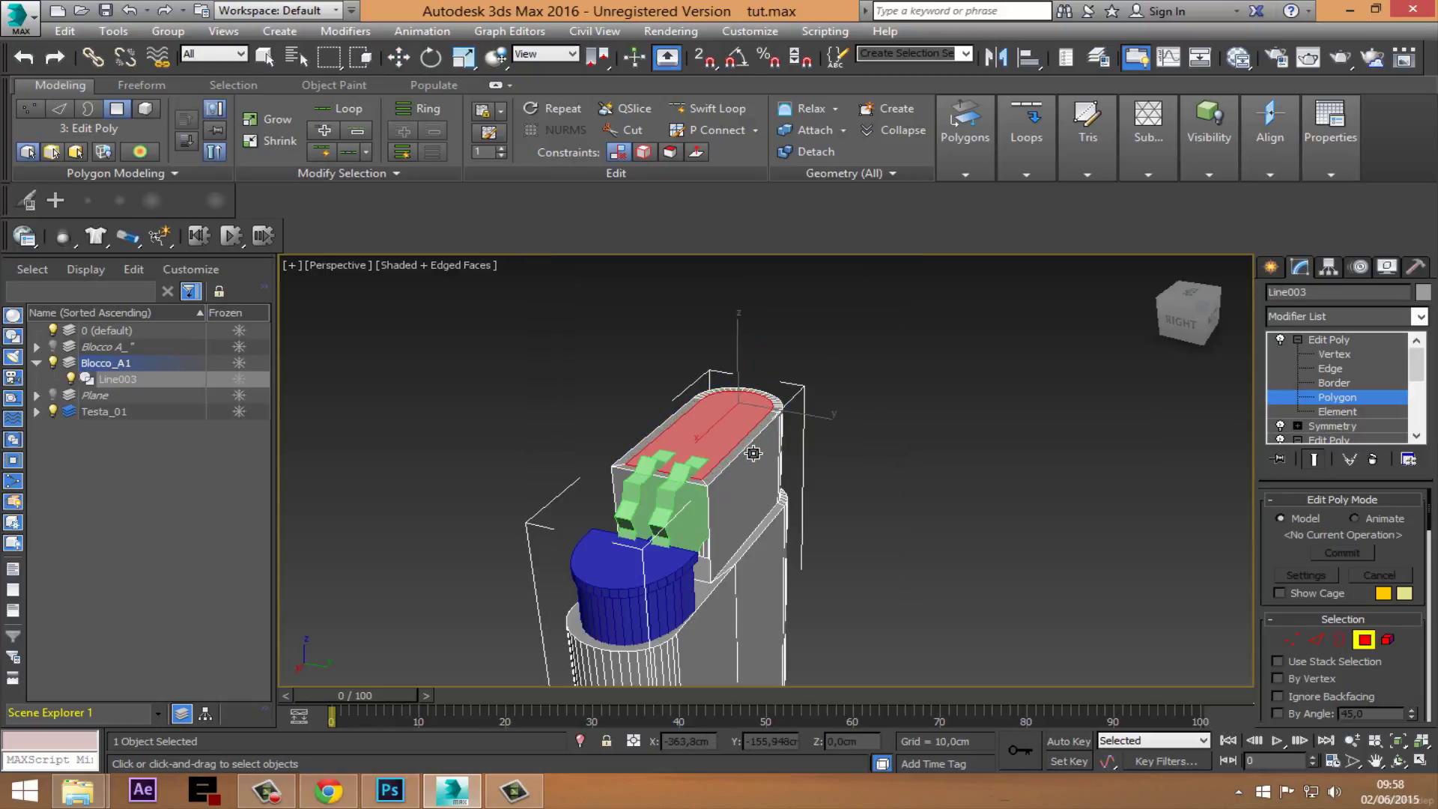
scroll(697, 474, "up", 2)
scroll(700, 507, "up", 3)
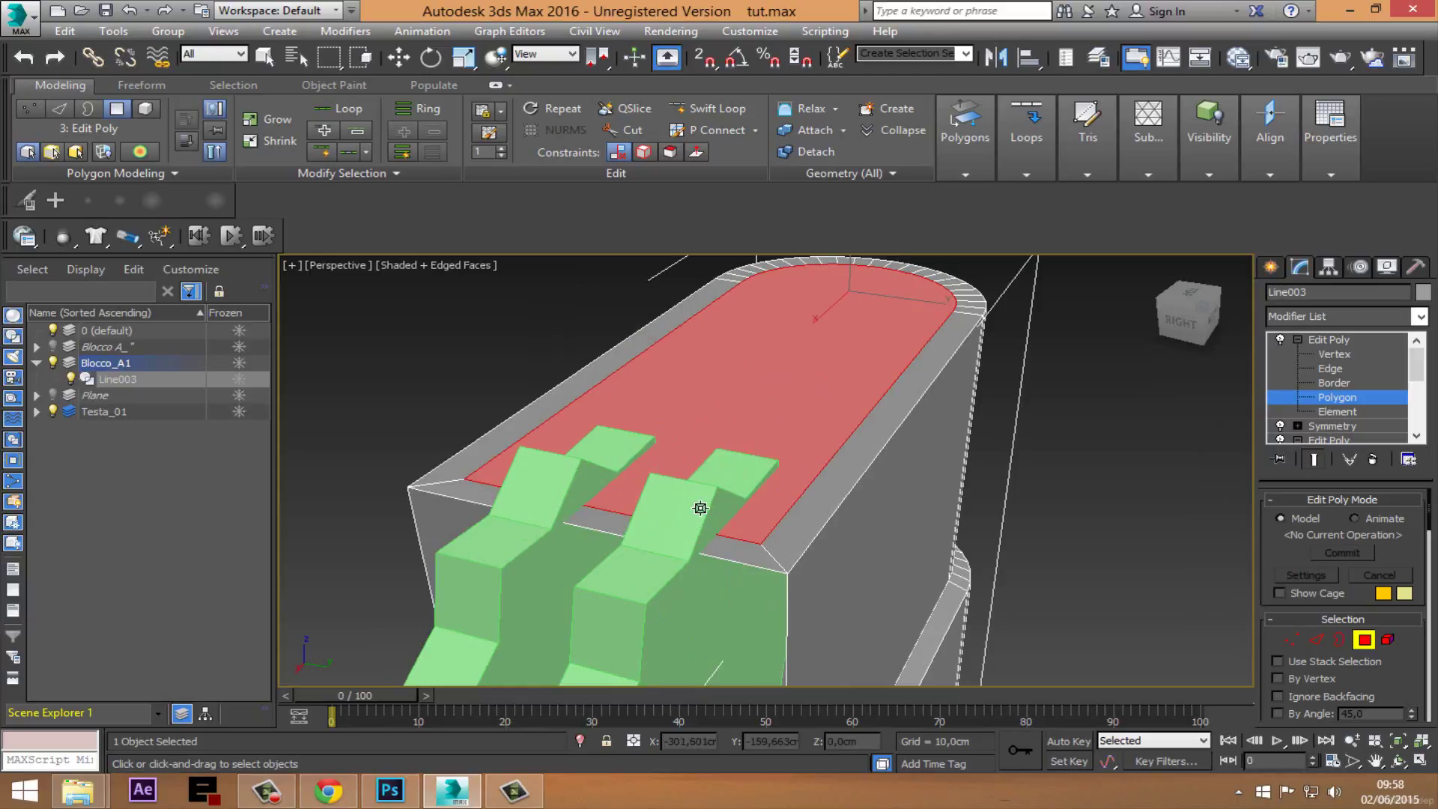
Step: Extrude the inset top polygon deep down into the head box
right_click(769, 412)
left_click(787, 456)
left_click_drag(787, 456, 829, 537)
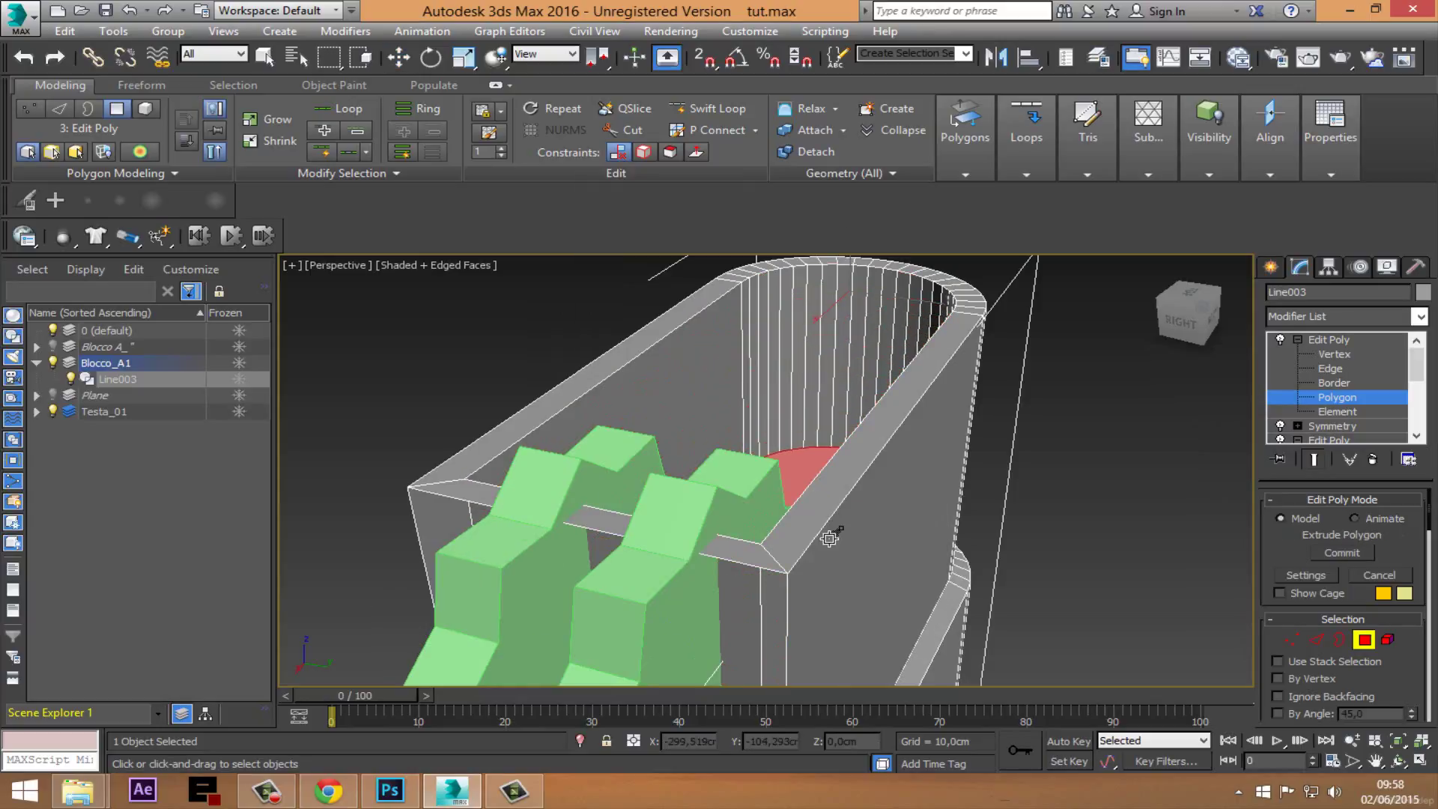
scroll(749, 479, "up", 3)
left_click(750, 558)
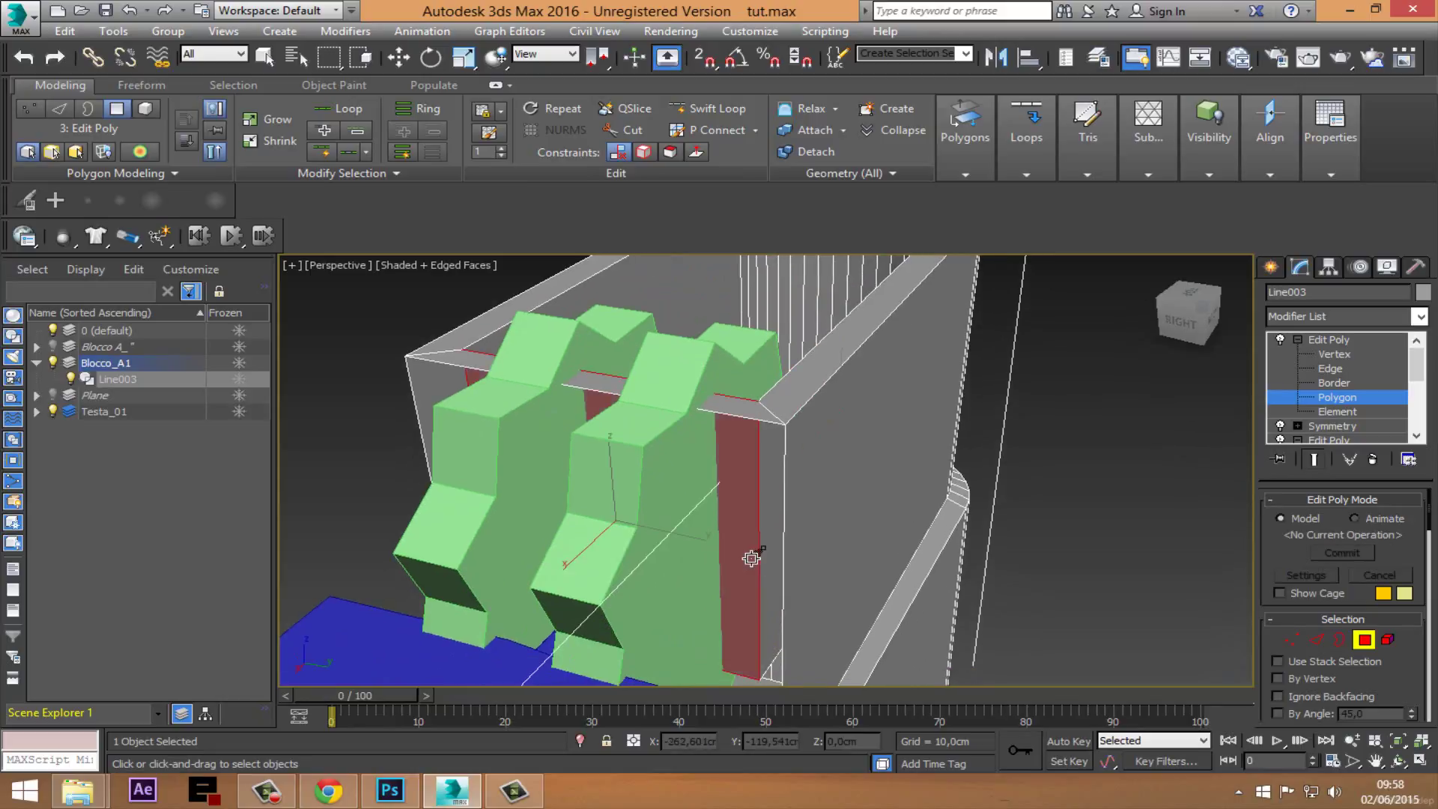
left_click(1397, 760)
mouse_move(769, 521)
left_mouse_down()
mouse_move(698, 506)
mouse_move(682, 479)
left_mouse_up()
scroll(749, 487, "down", 5)
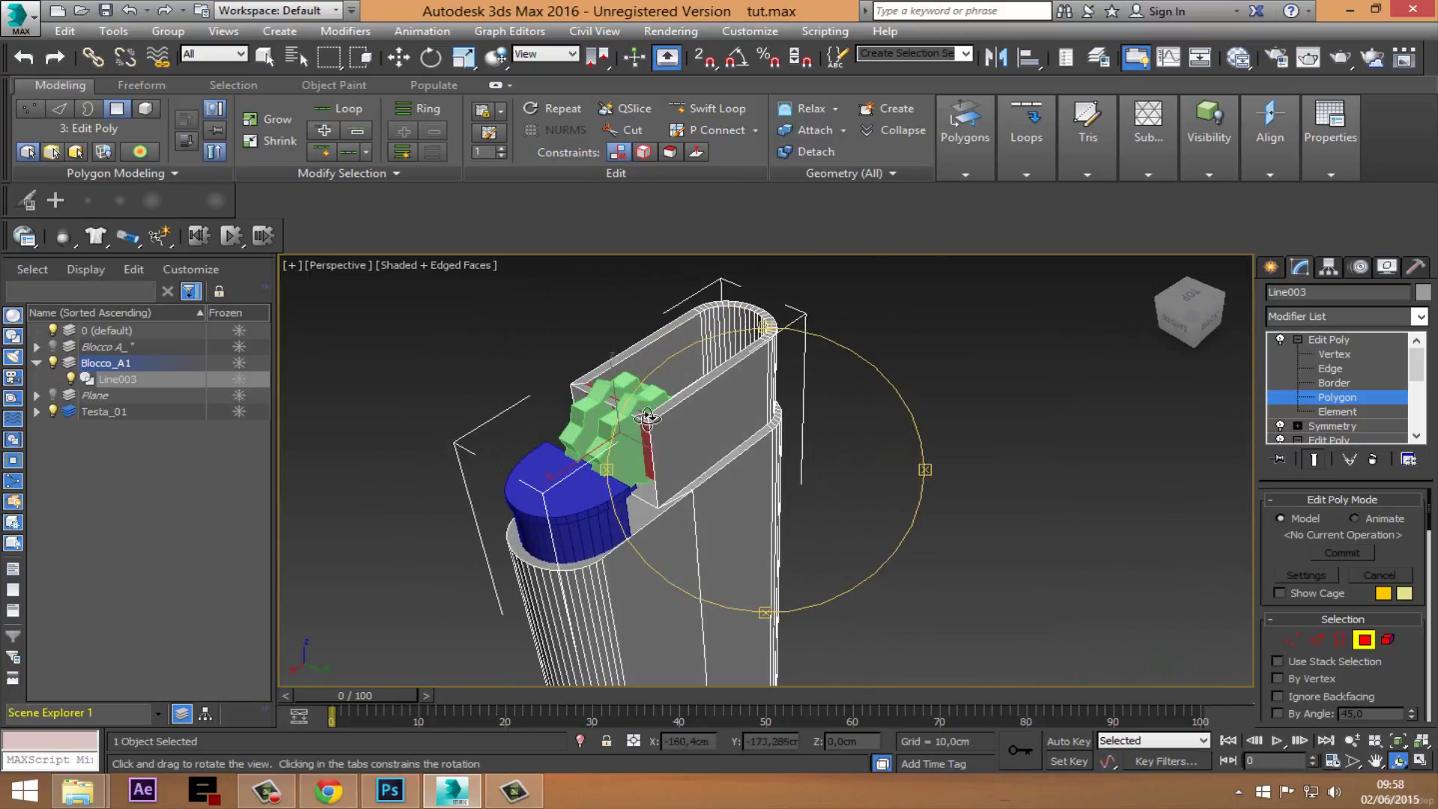
Step: Delete the faces between the green wheel blocks, undoing an extra wall-face deletion
scroll(677, 475, "up", 5)
left_click(702, 500, "ctrl")
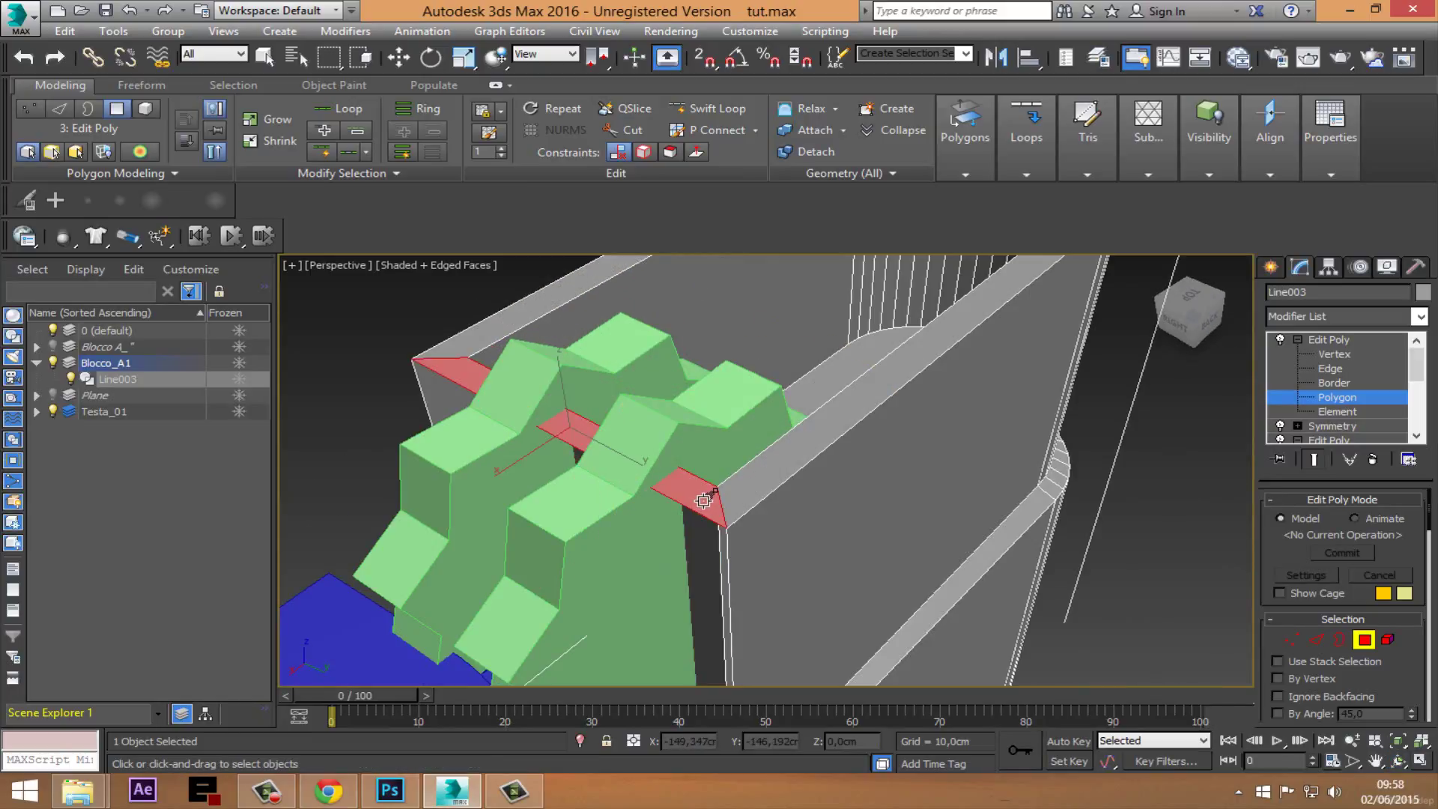
key("Delete")
middle_click_drag(739, 548, 874, 539)
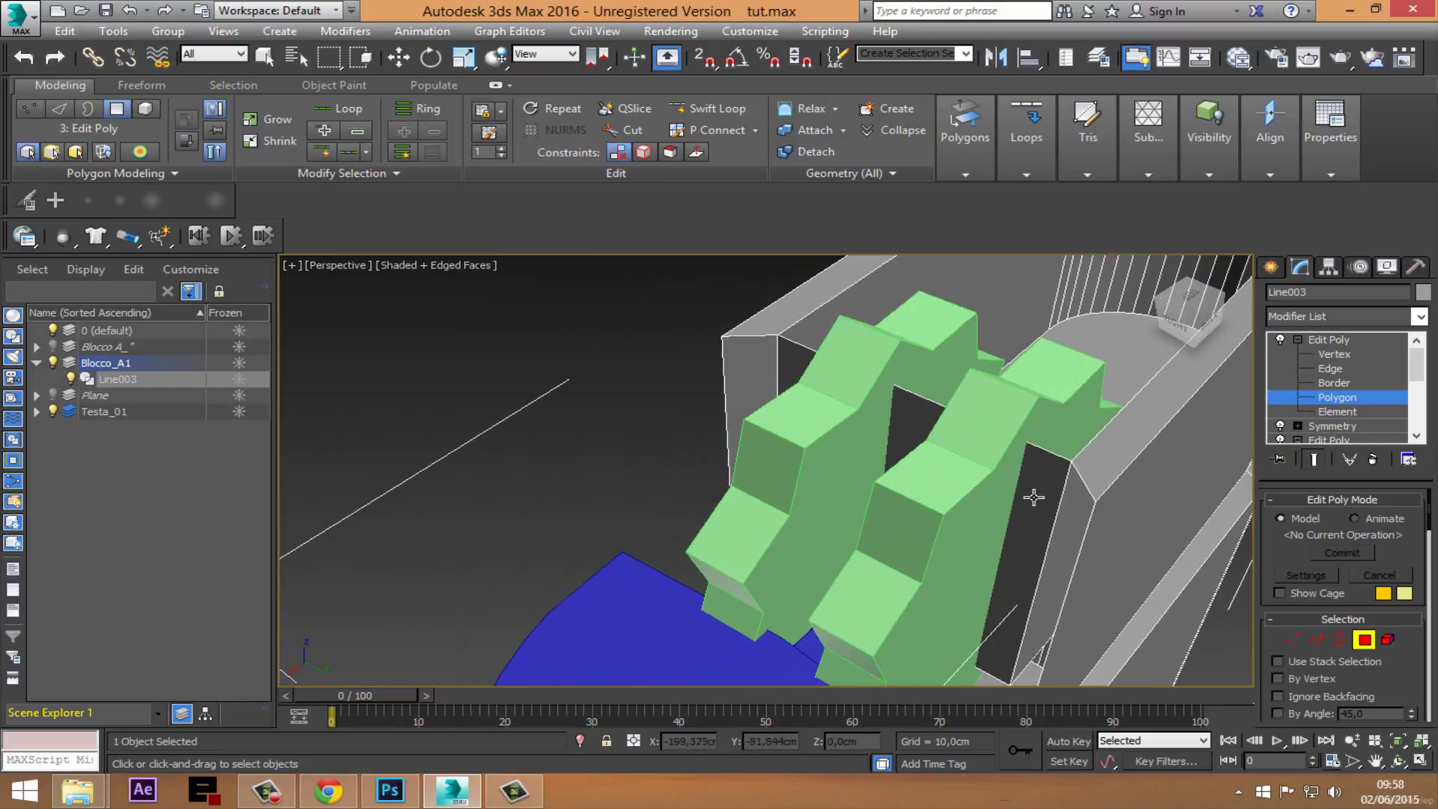
middle_click_drag(770, 405, 820, 418, "alt")
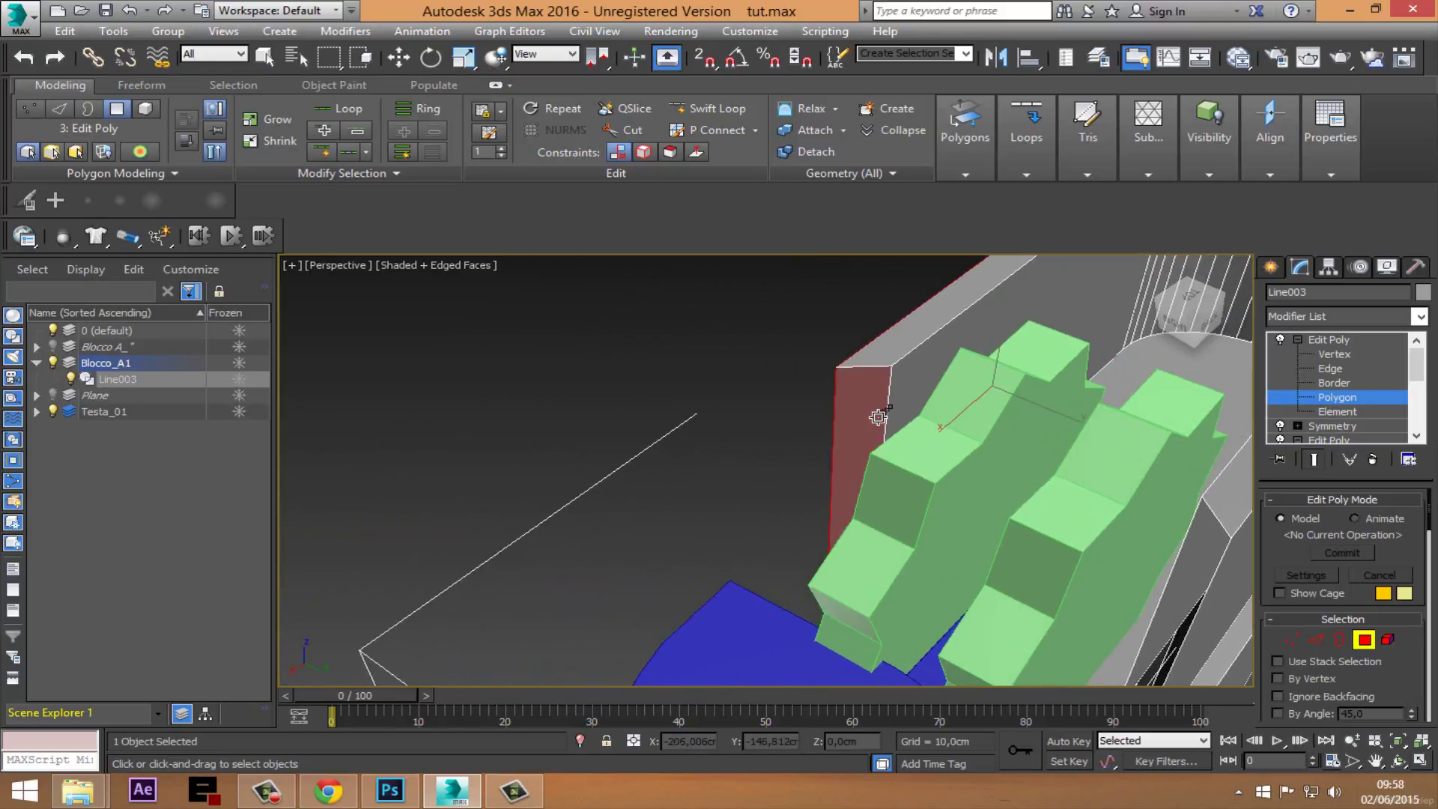
key("Delete")
left_click(129, 10)
key("shift+z")
left_click(1399, 759)
mouse_move(824, 520)
left_mouse_down()
mouse_move(803, 466)
mouse_move(647, 453)
mouse_move(816, 505)
mouse_move(759, 447)
left_mouse_up()
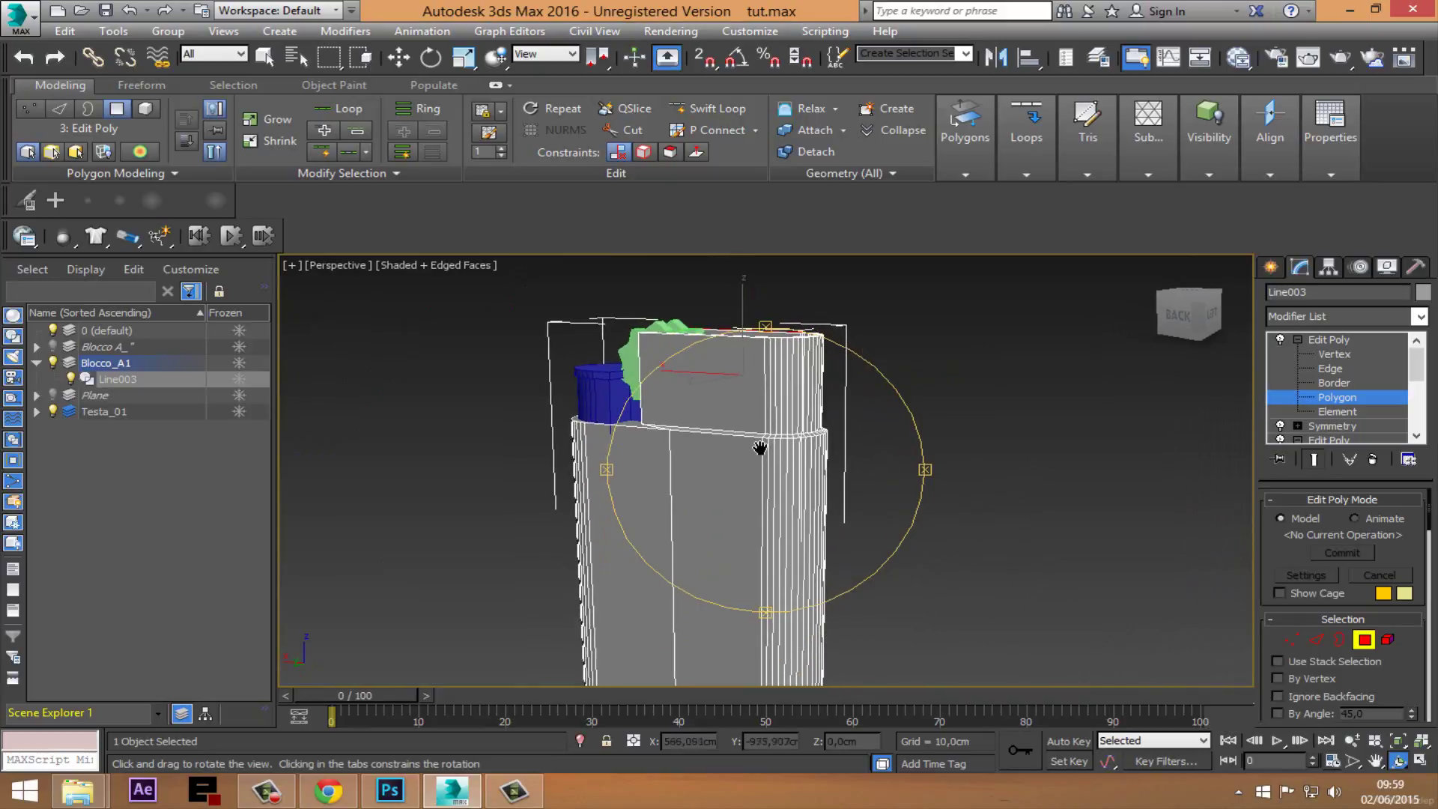
Step: Exit polygon level and turn off Edged Faces in the Perspective viewport
key("r")
left_click(1364, 638)
left_click(1397, 760)
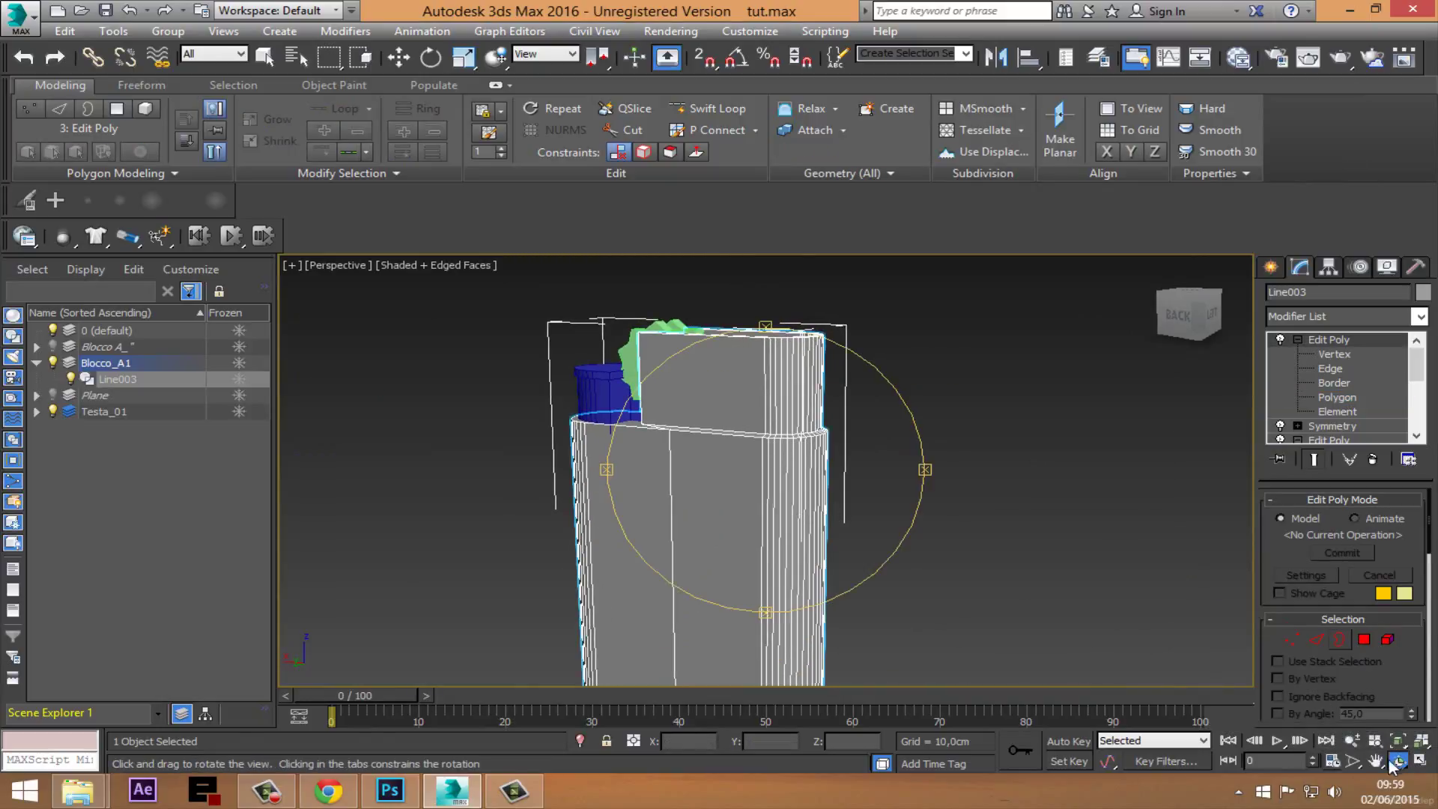
mouse_move(719, 527)
left_mouse_down()
mouse_move(971, 536)
mouse_move(966, 564)
left_mouse_up()
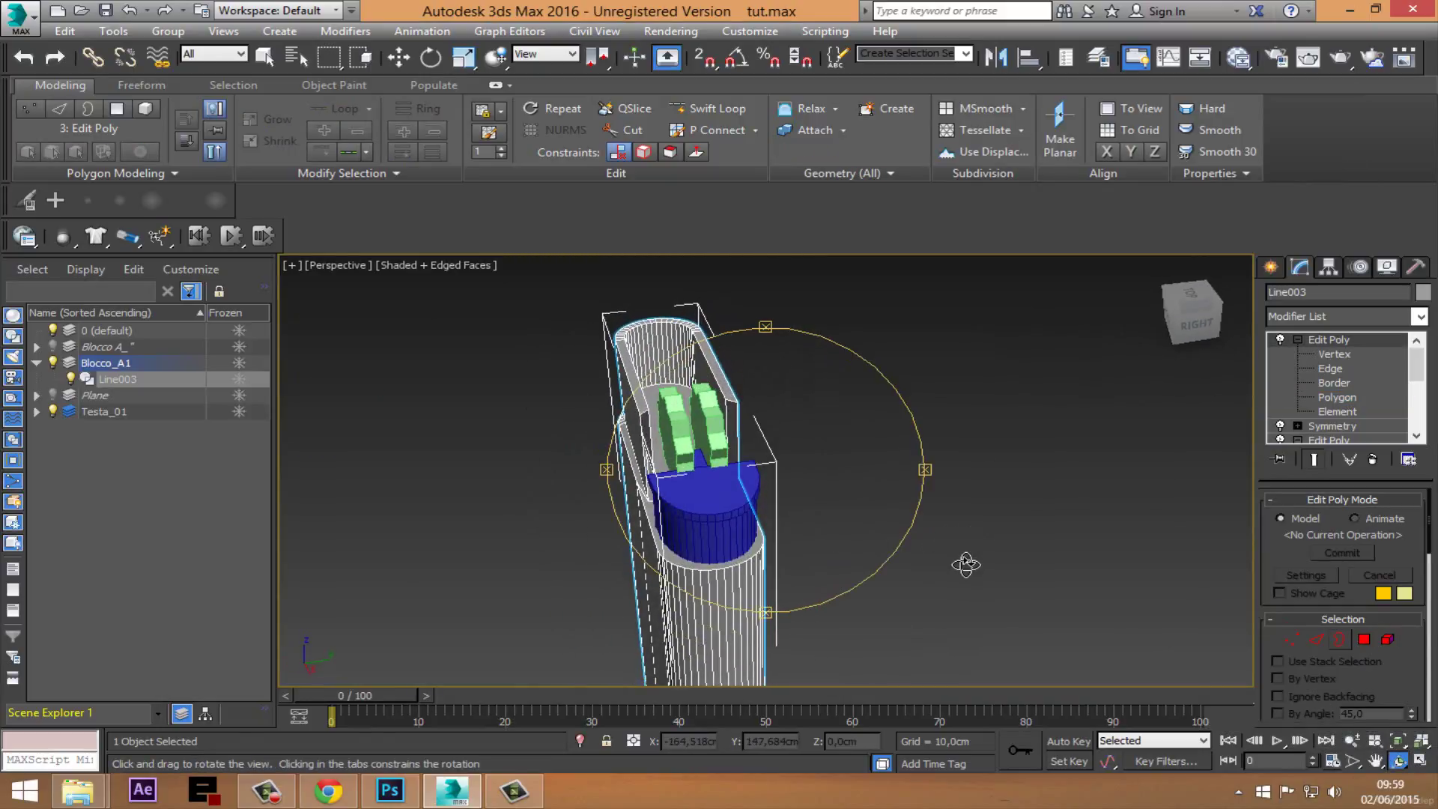
mouse_move(754, 462)
left_mouse_down()
mouse_move(657, 497)
mouse_move(632, 475)
mouse_move(756, 427)
mouse_move(779, 475)
mouse_move(751, 437)
mouse_move(719, 446)
mouse_move(731, 458)
left_mouse_up()
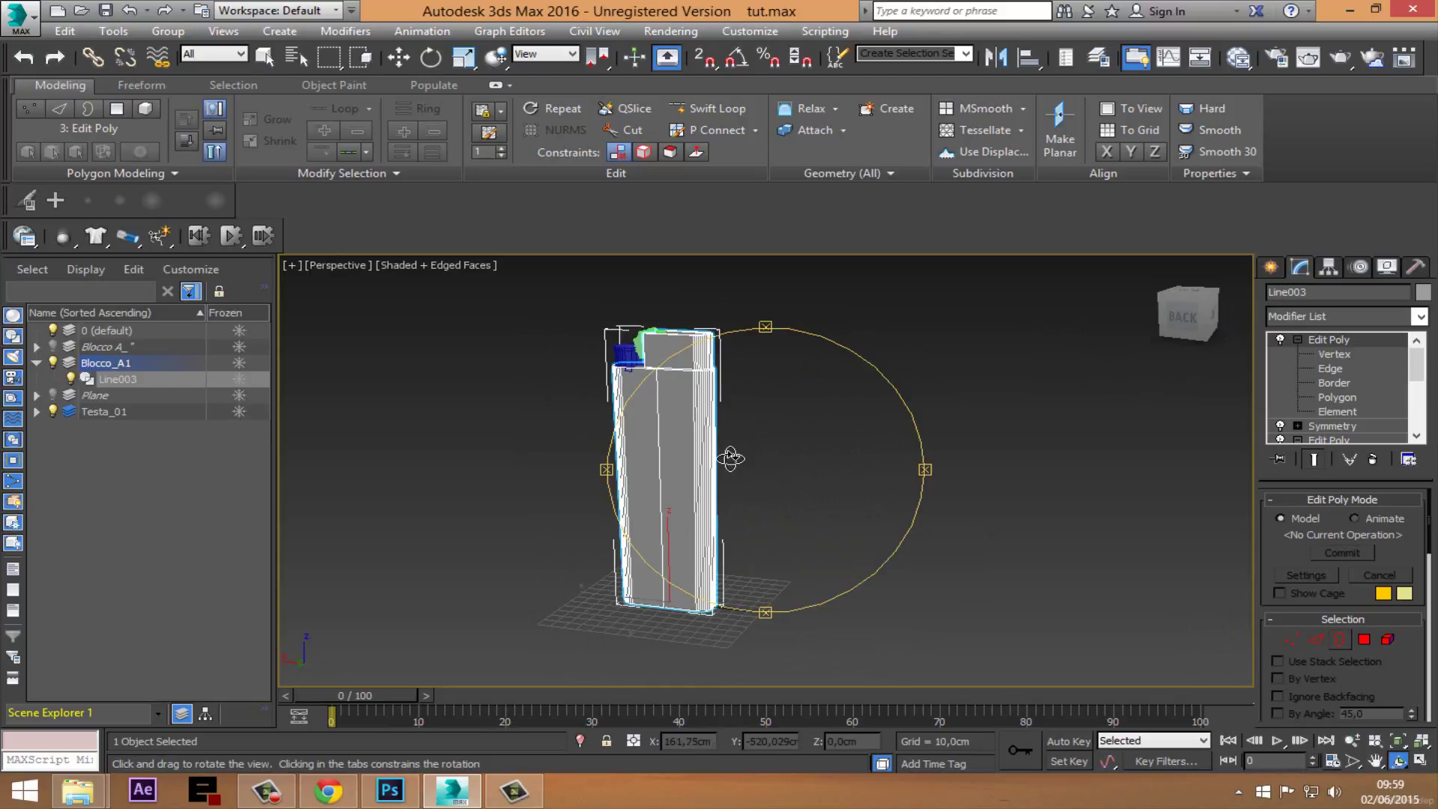
middle_click_drag(757, 460, 801, 465)
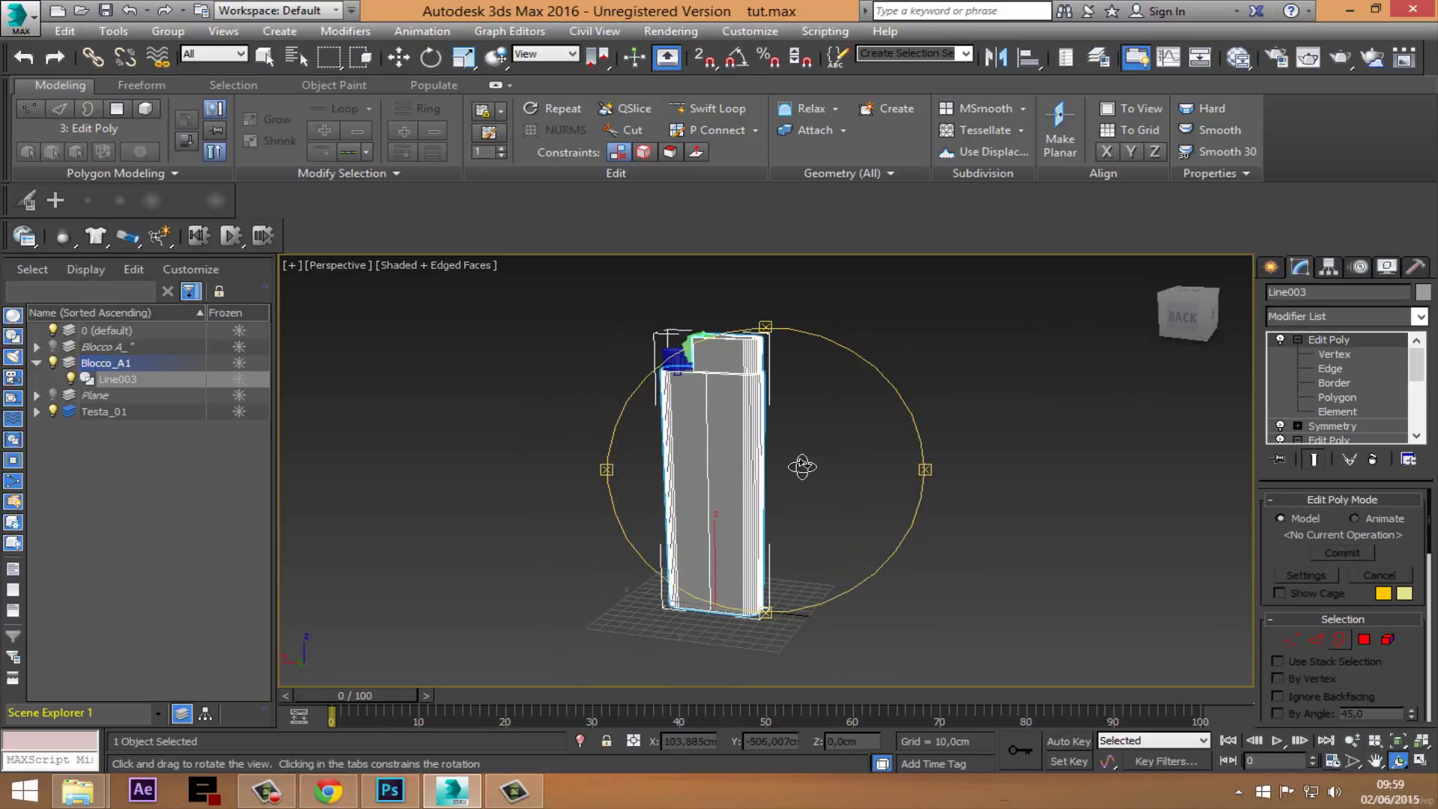
left_click(433, 271)
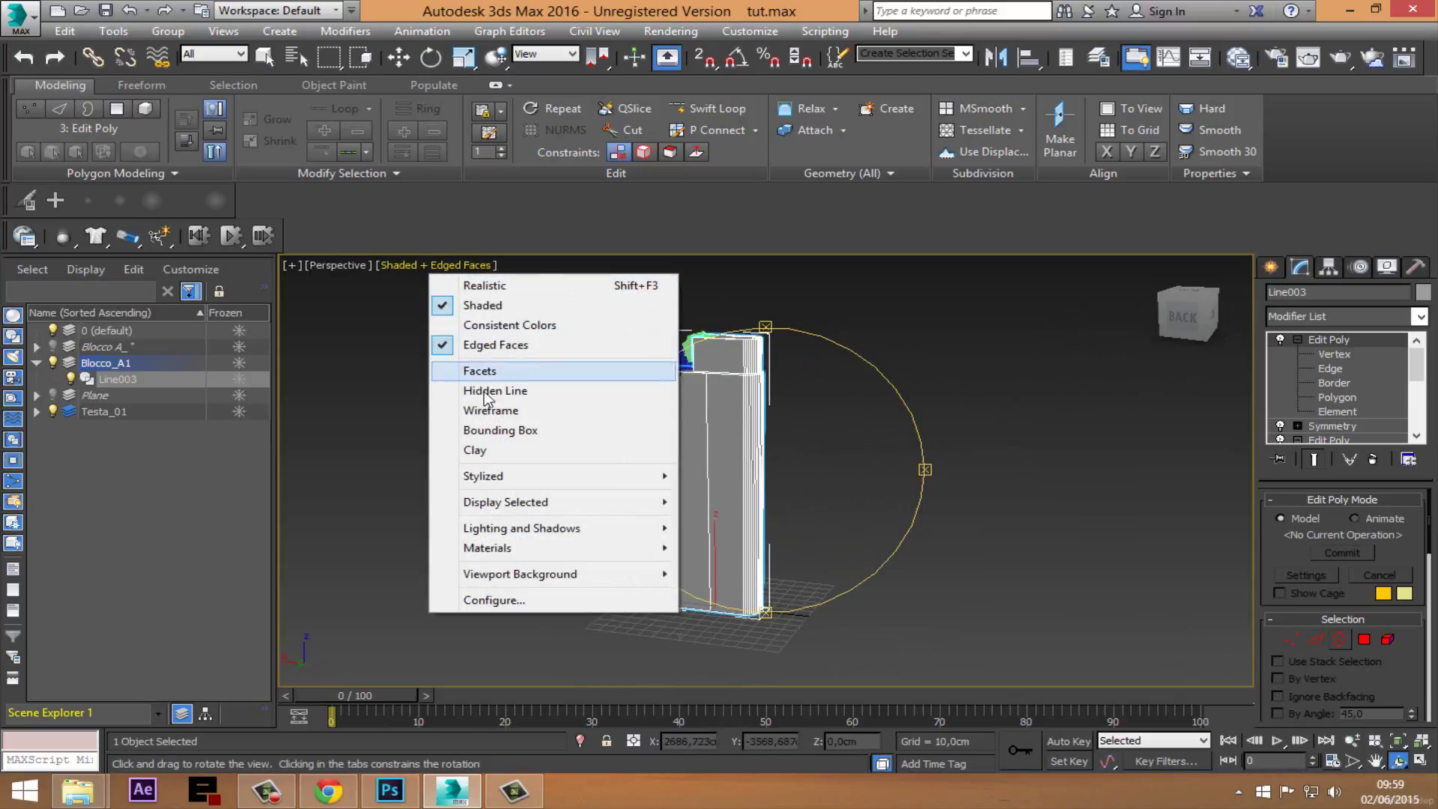
left_click(501, 344)
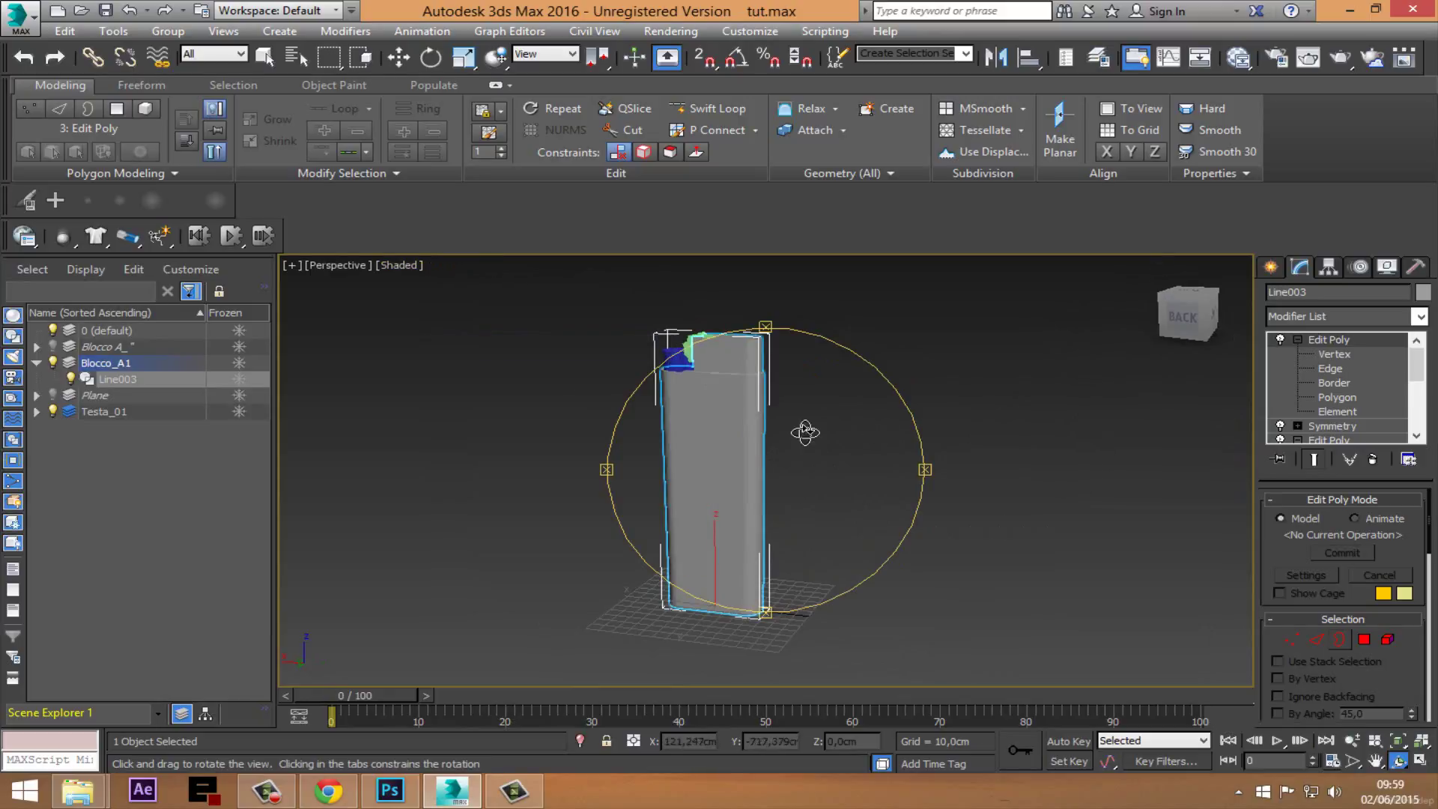
scroll(765, 465, "up", 3)
middle_click_drag(749, 414, 747, 413)
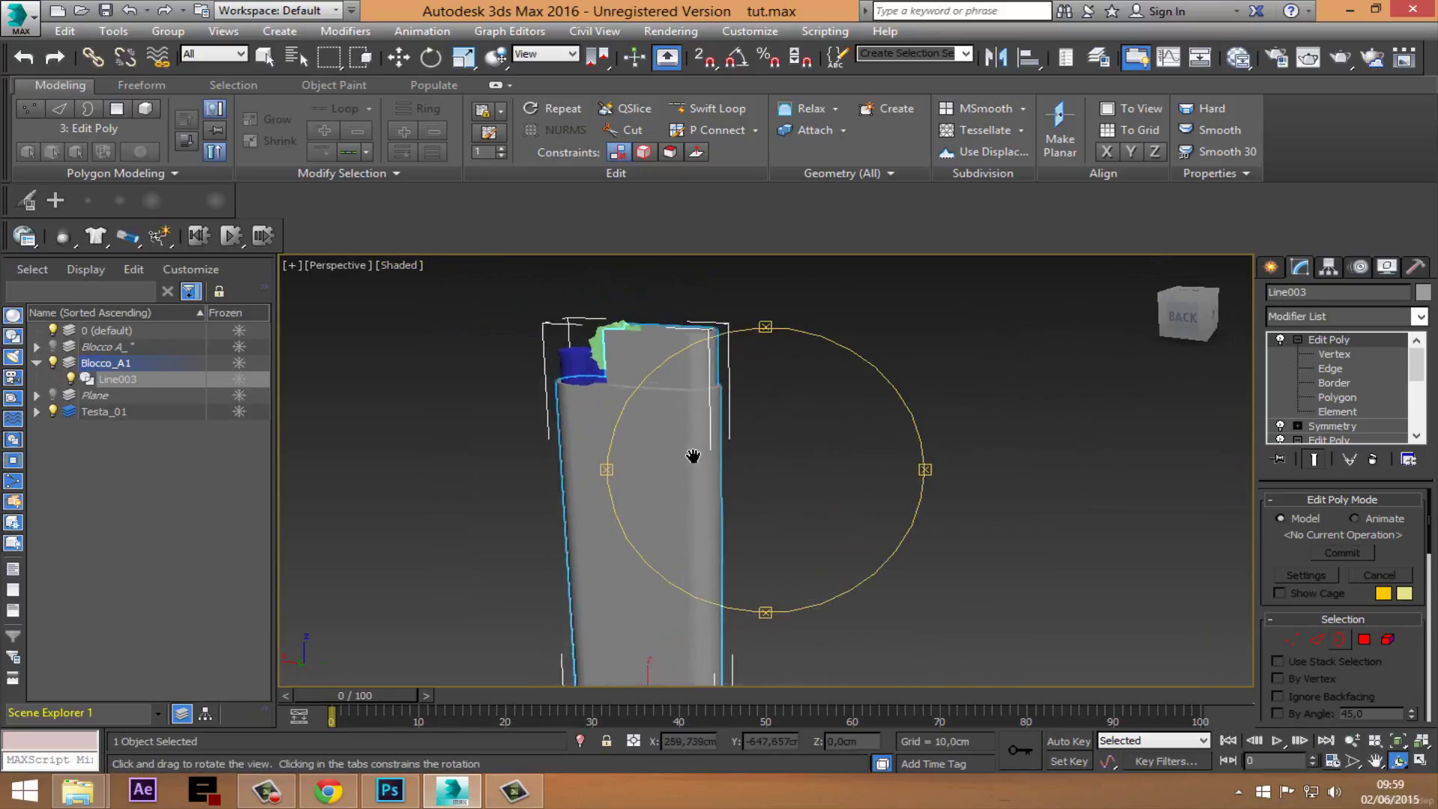
mouse_move(788, 527)
left_mouse_down()
mouse_move(704, 556)
mouse_move(721, 594)
mouse_move(745, 596)
mouse_move(838, 523)
mouse_move(992, 517)
mouse_move(886, 546)
mouse_move(909, 587)
mouse_move(860, 555)
mouse_move(895, 540)
mouse_move(821, 514)
mouse_move(783, 523)
mouse_move(867, 536)
left_mouse_up()
Step: Deselect the body, orbit down onto the lighter, then restore four viewports with Top active
key("r")
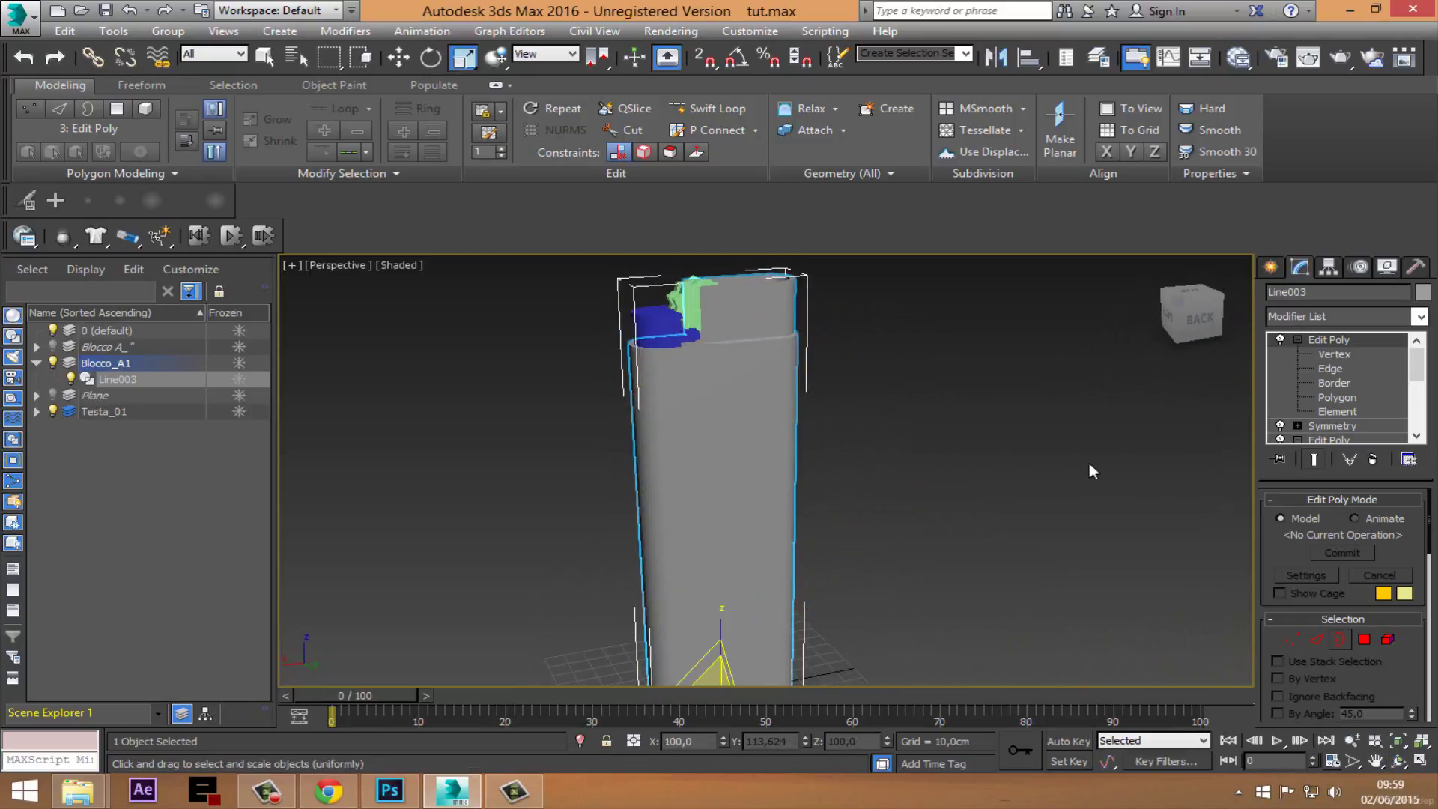
left_click(1090, 469)
mouse_move(969, 478)
middle_mouse_down()
mouse_move(867, 517)
mouse_move(717, 517)
middle_mouse_up()
scroll(847, 510, "down", 2)
left_click(1394, 759)
mouse_move(809, 508)
left_mouse_down()
mouse_move(748, 475)
mouse_move(799, 500)
left_mouse_up()
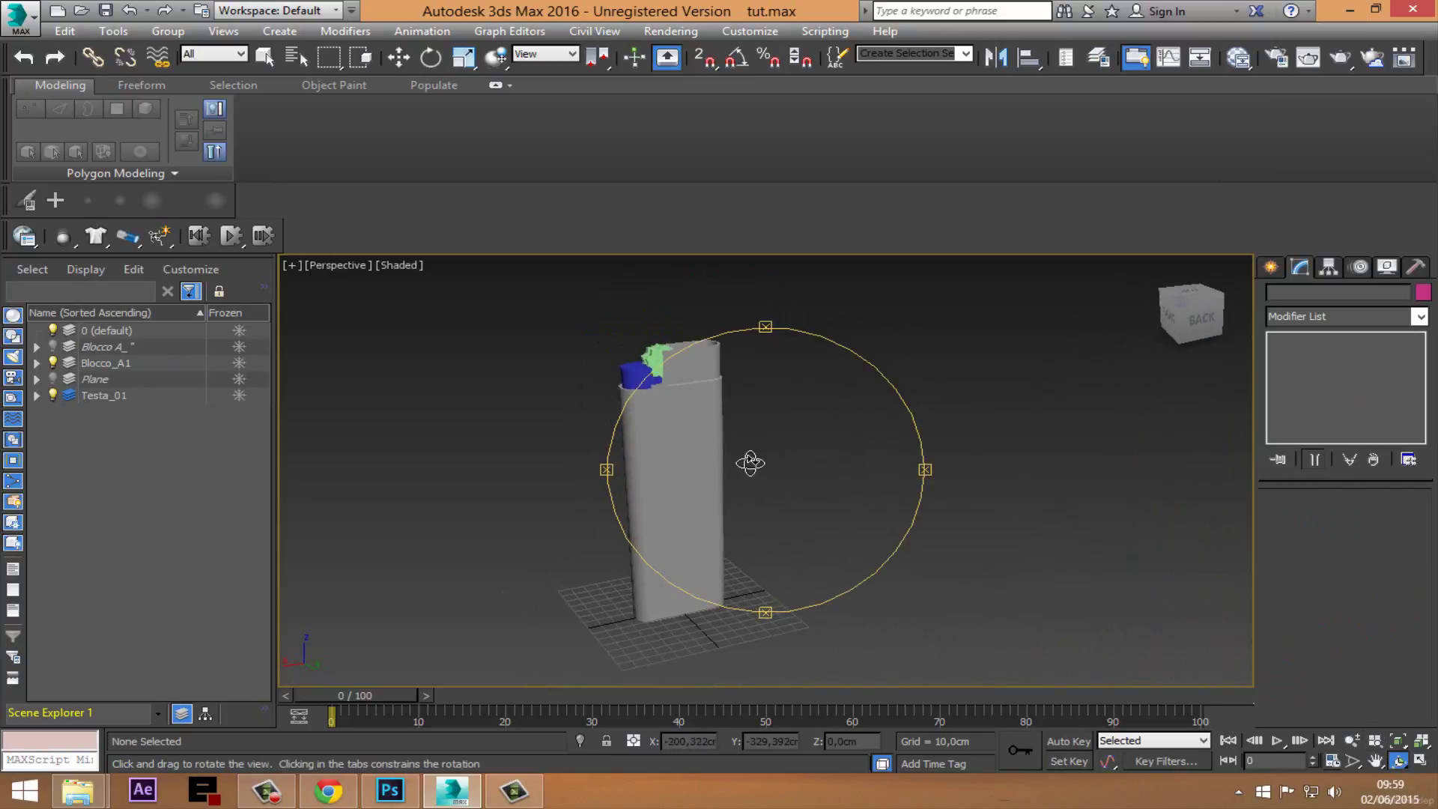
mouse_move(750, 465)
left_mouse_down()
mouse_move(760, 474)
mouse_move(721, 380)
left_mouse_up()
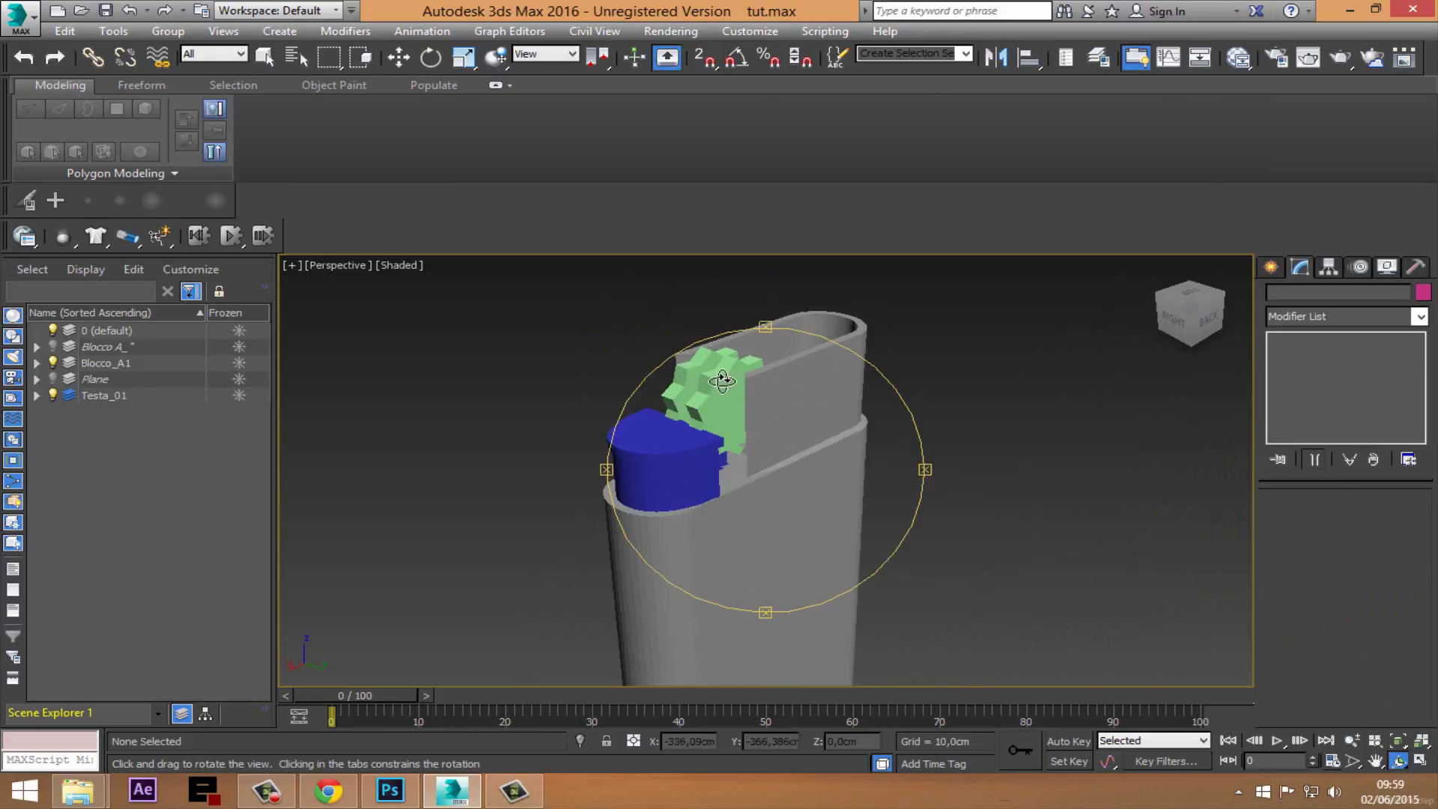
left_click(1420, 740)
left_click(532, 345)
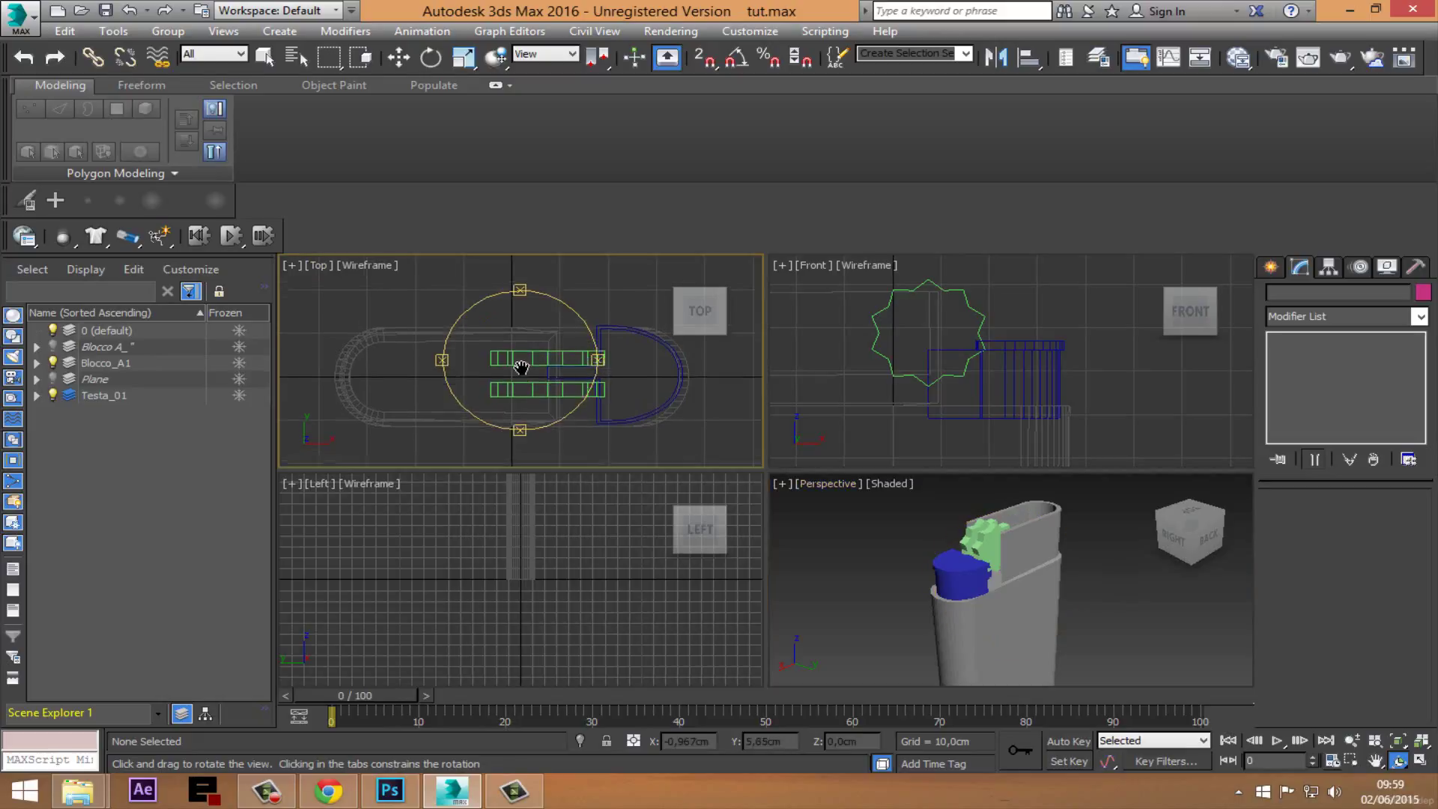
scroll(551, 404, "up", 2)
Step: Shift-drag the star disc upward in Top view to create a copy
key("r")
left_click(518, 397)
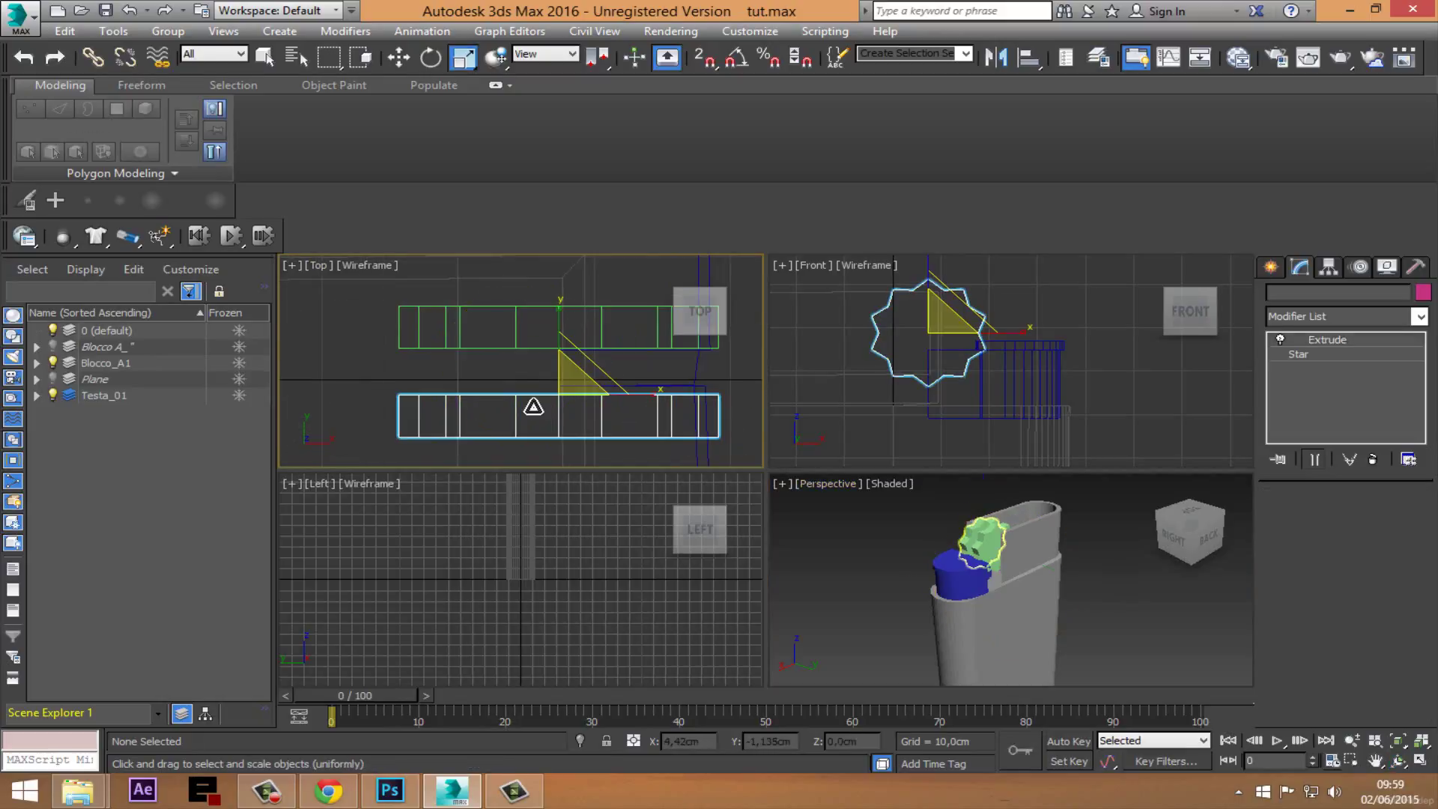
right_click(500, 354)
left_click(517, 367)
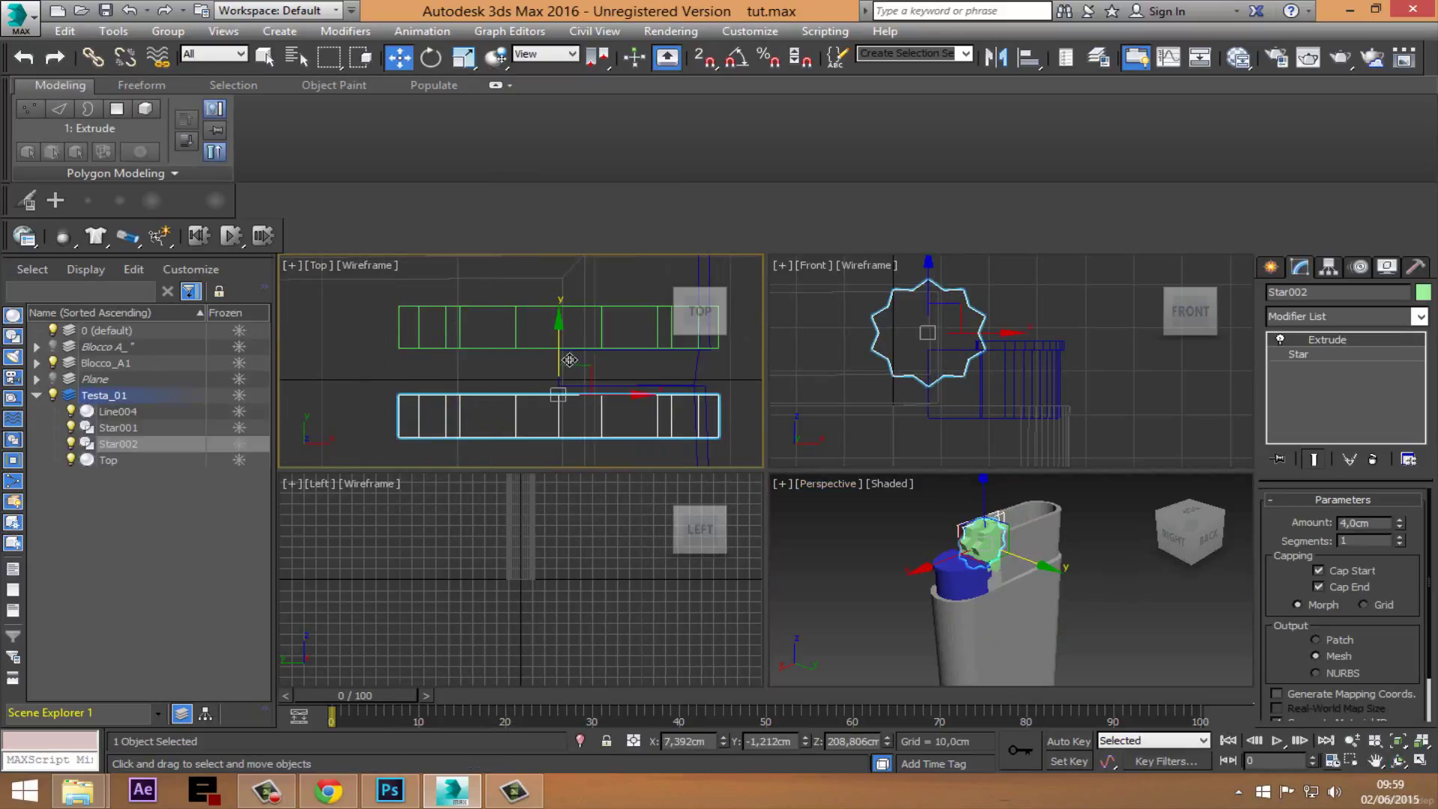
left_click_drag(569, 360, 579, 315)
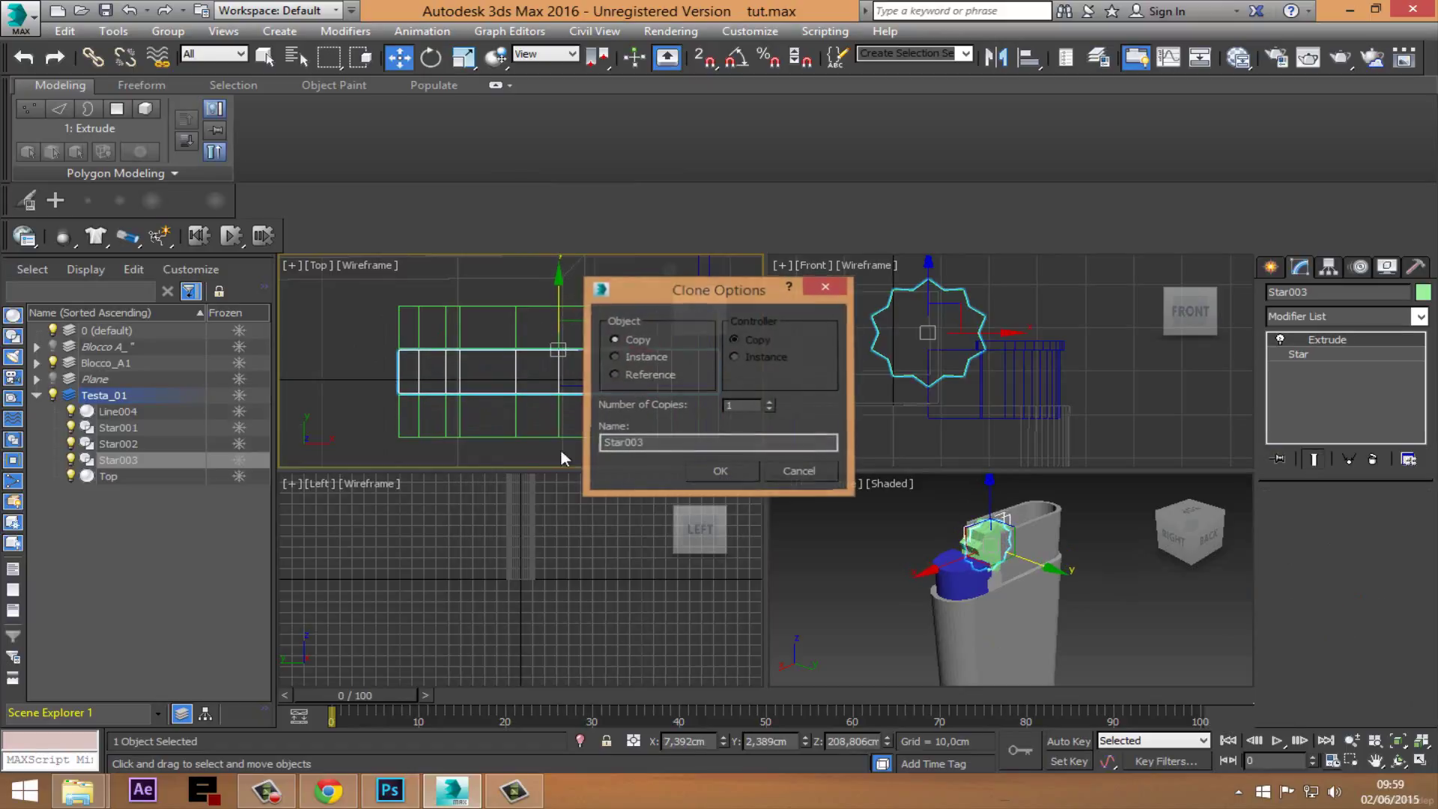
key("Return")
Step: Push Star002 down and Star001 up, and deepen Star003's extrusion to 7.5 cm
left_click(563, 397)
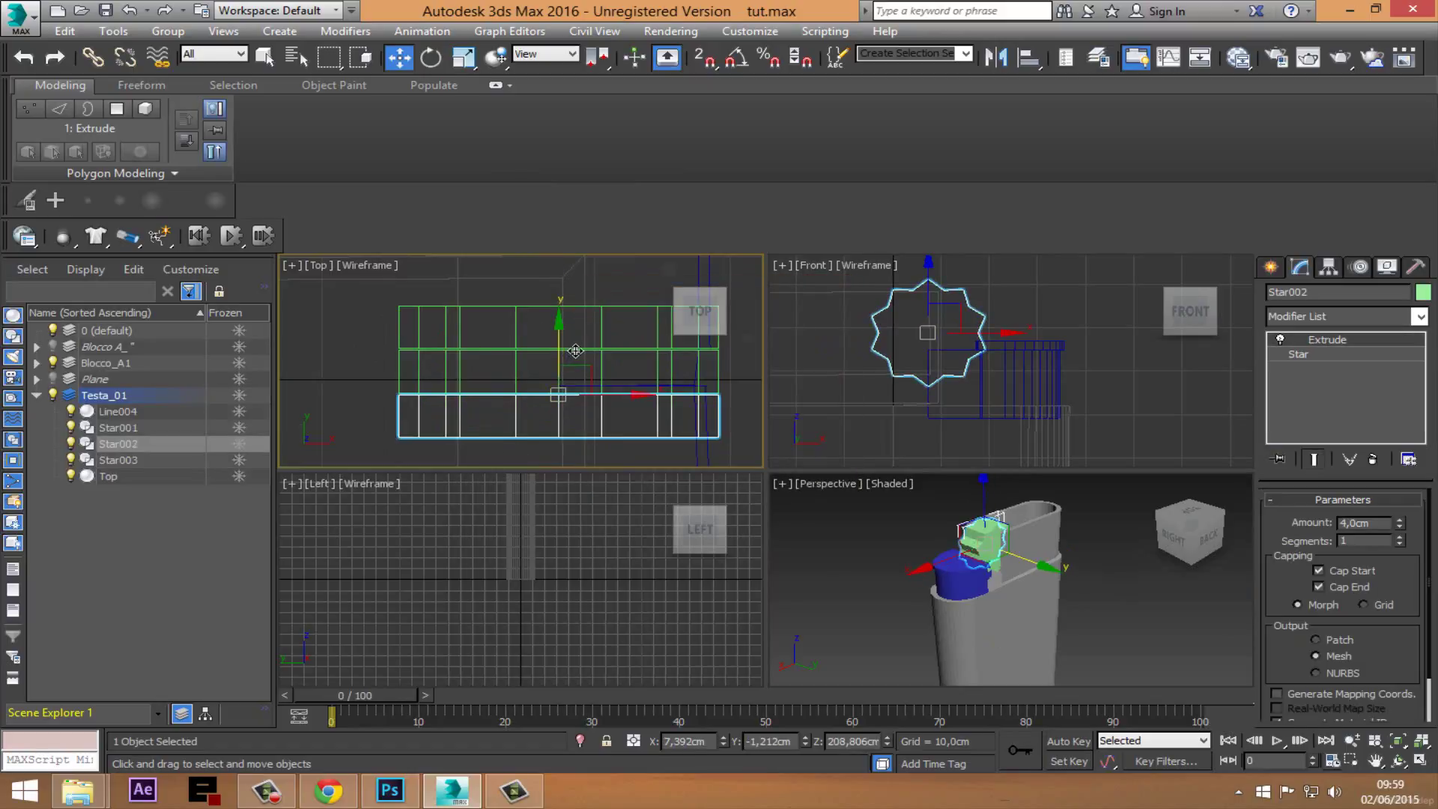
left_click_drag(575, 351, 575, 366)
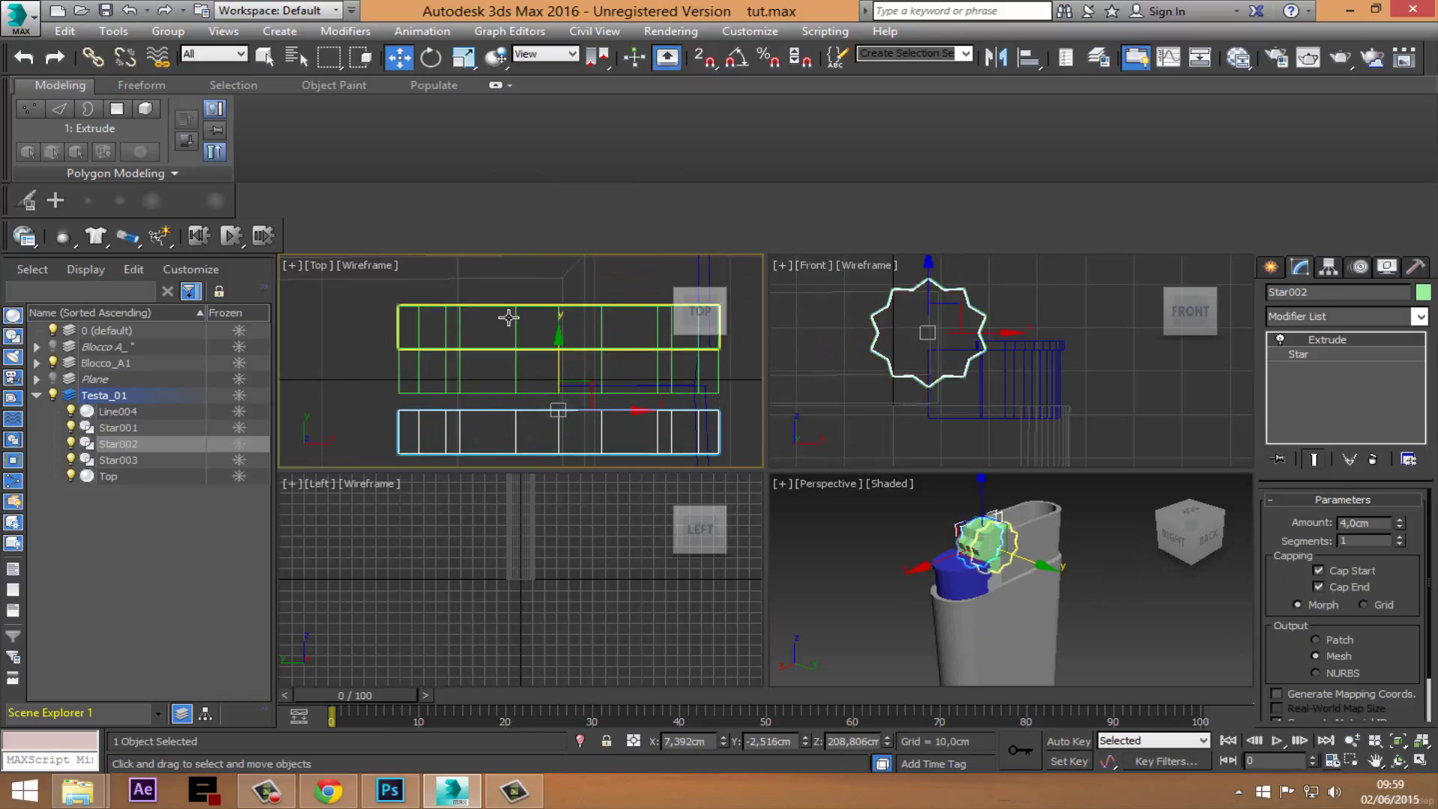
left_click(550, 324)
left_click_drag(575, 292, 574, 270)
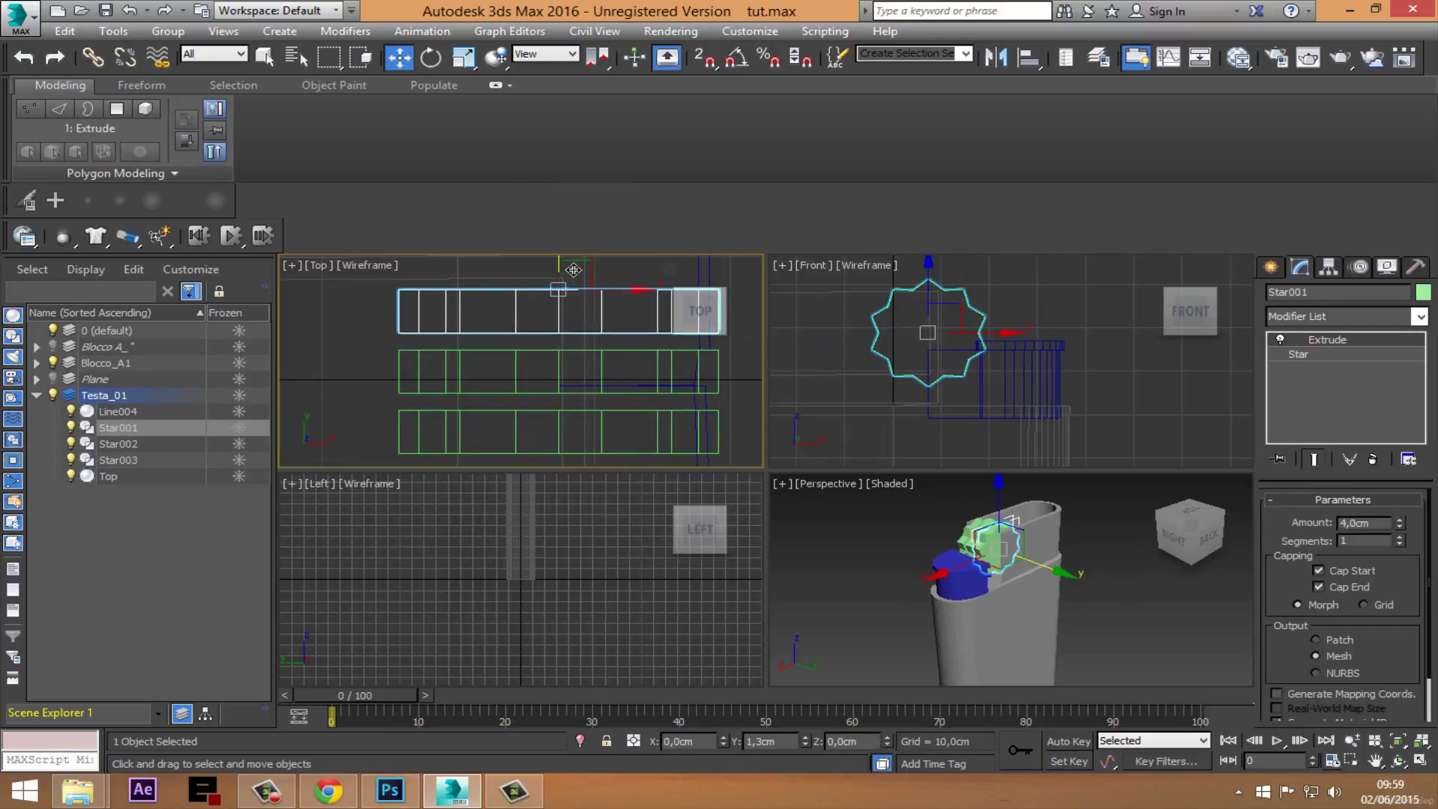
left_click(497, 359)
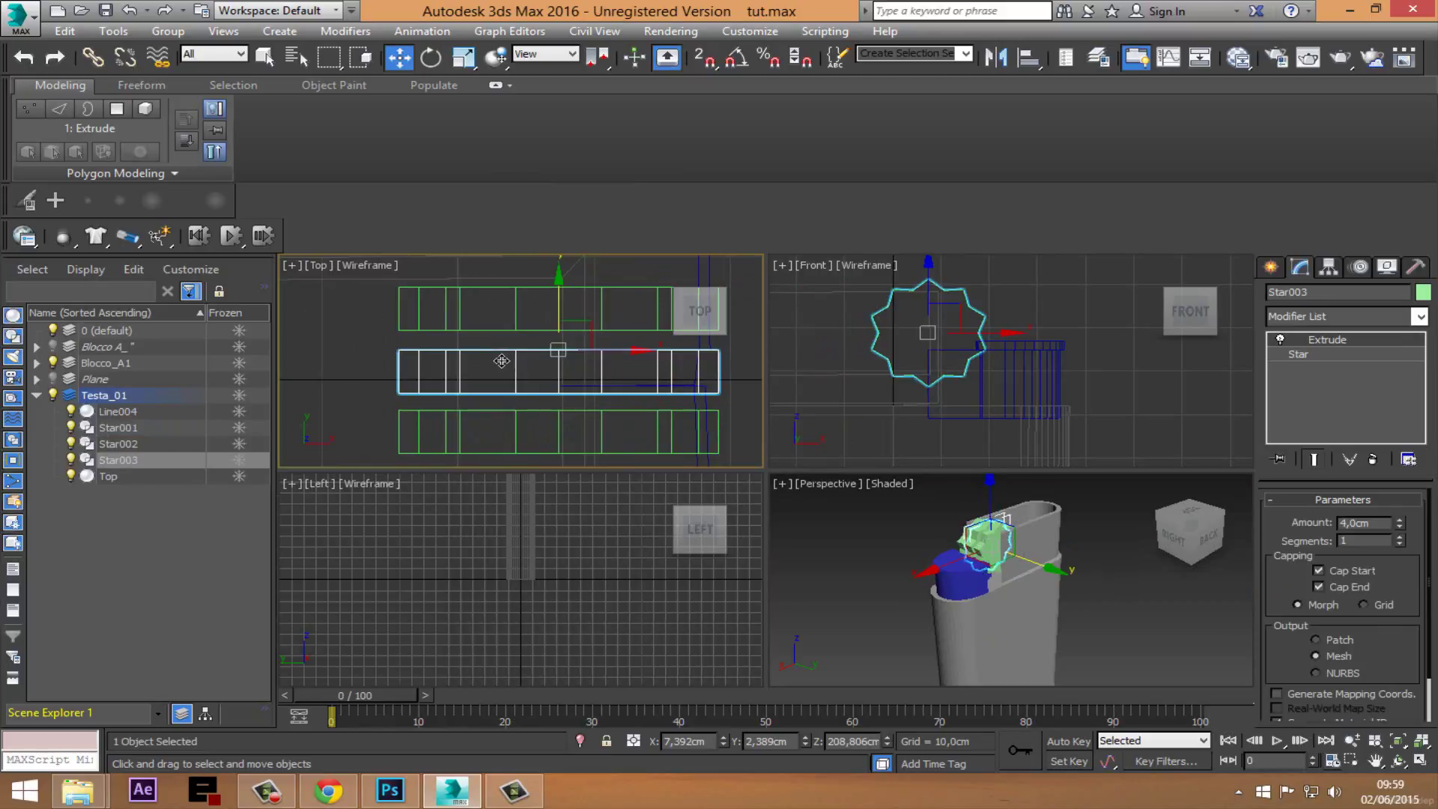
left_click_drag(1400, 525, 1407, 522)
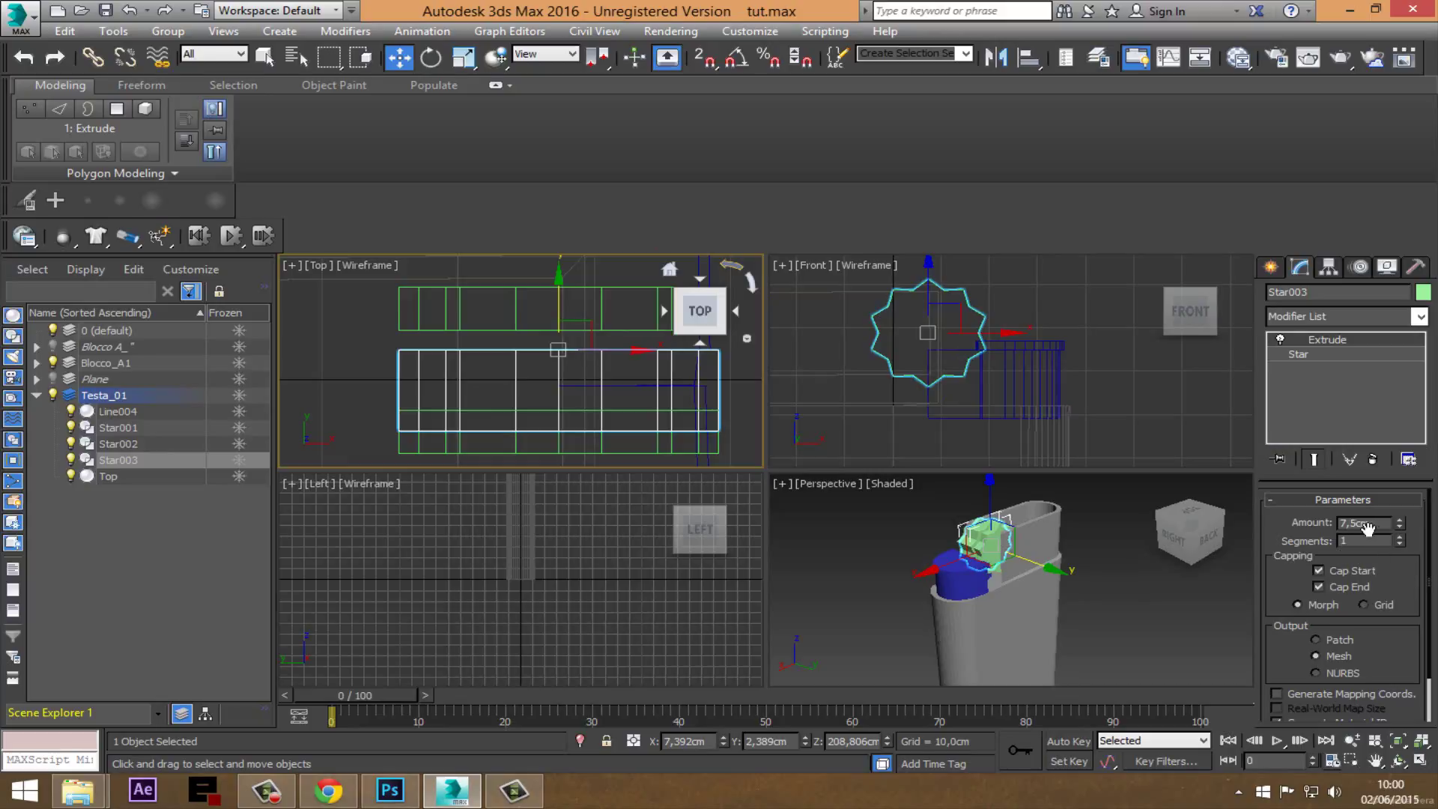
Step: Give Star003 a smaller radius and 42 points, and shift it up in Top view
left_click(1309, 354)
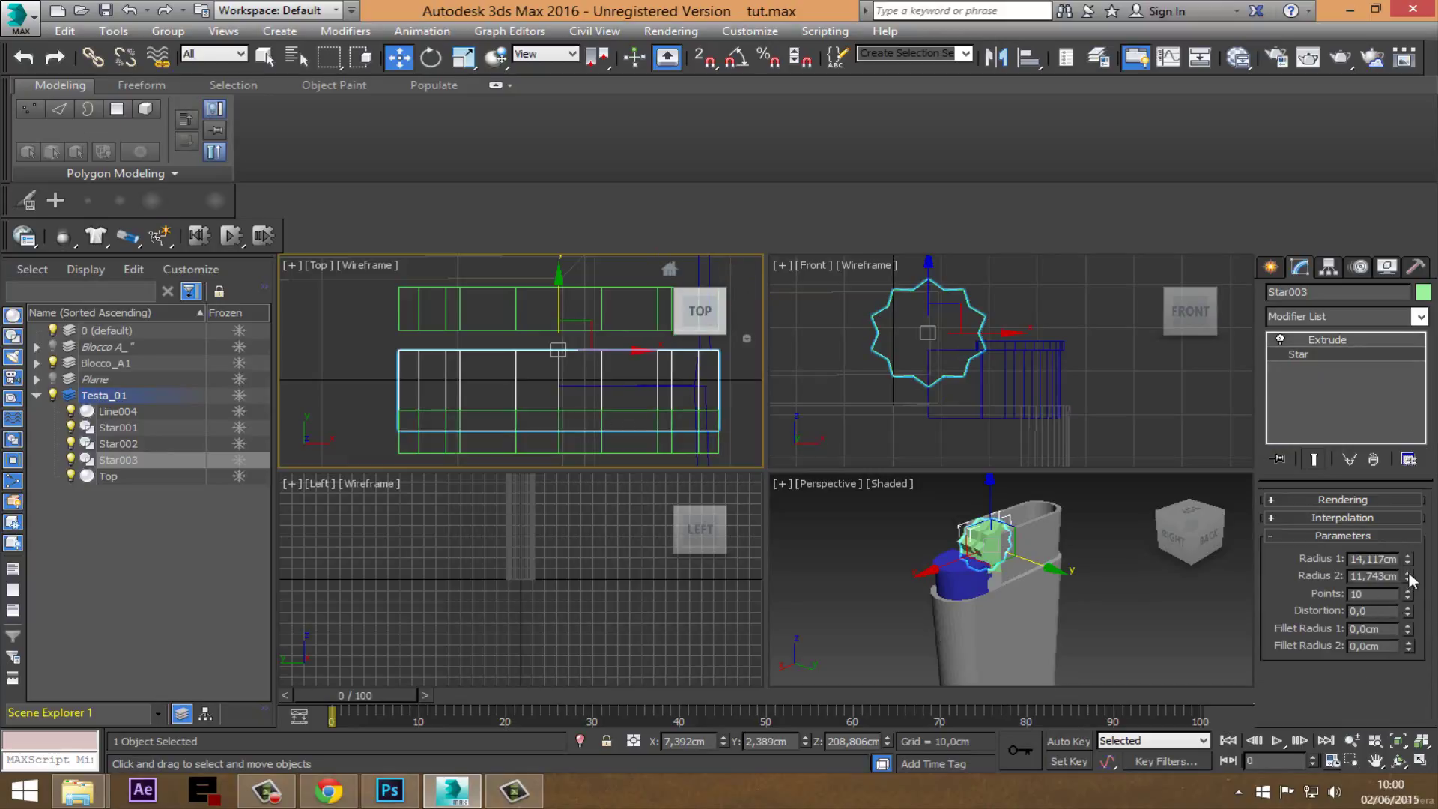
left_click_drag(1407, 558, 1421, 597)
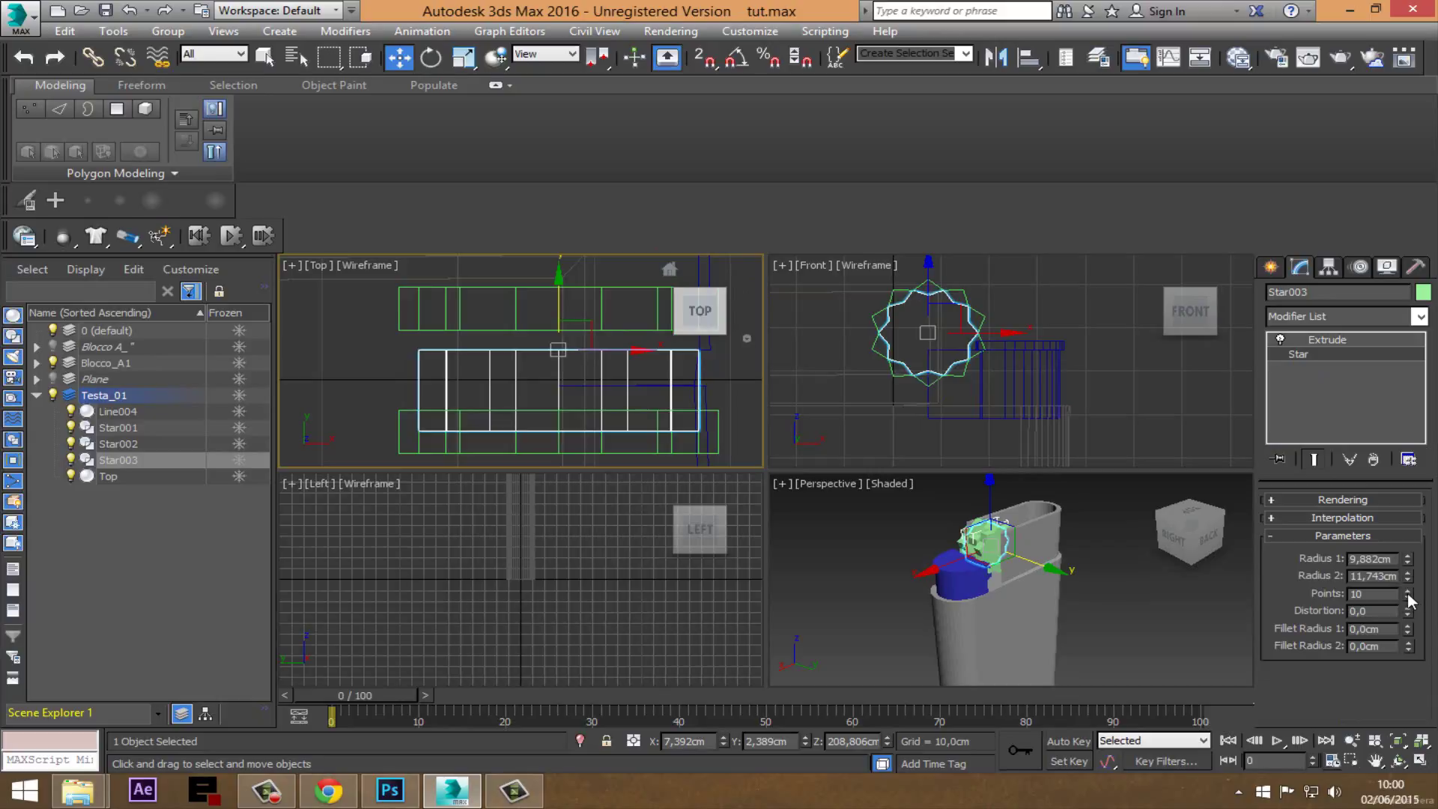
left_click_drag(1410, 600, 1403, 563)
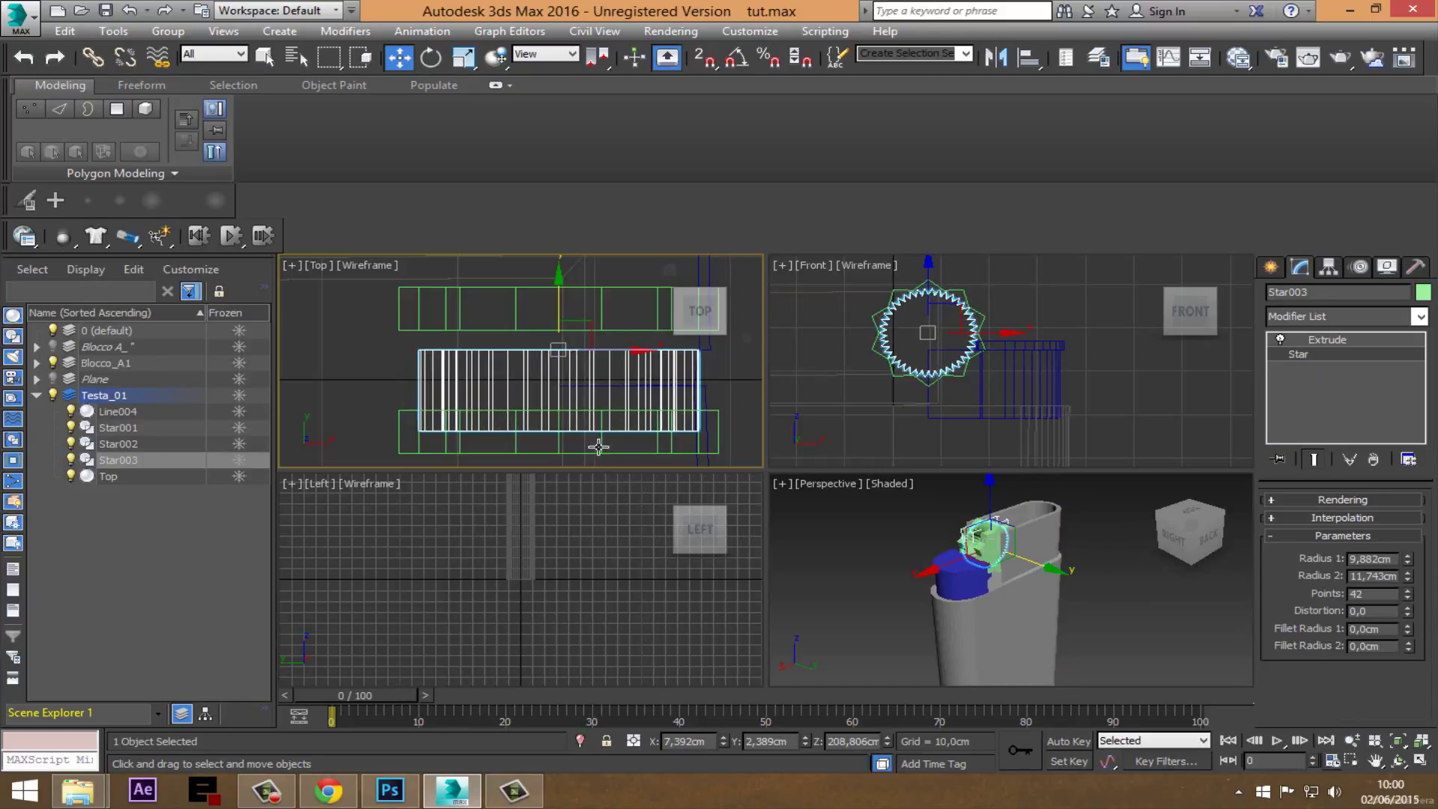
left_click_drag(574, 333, 571, 301)
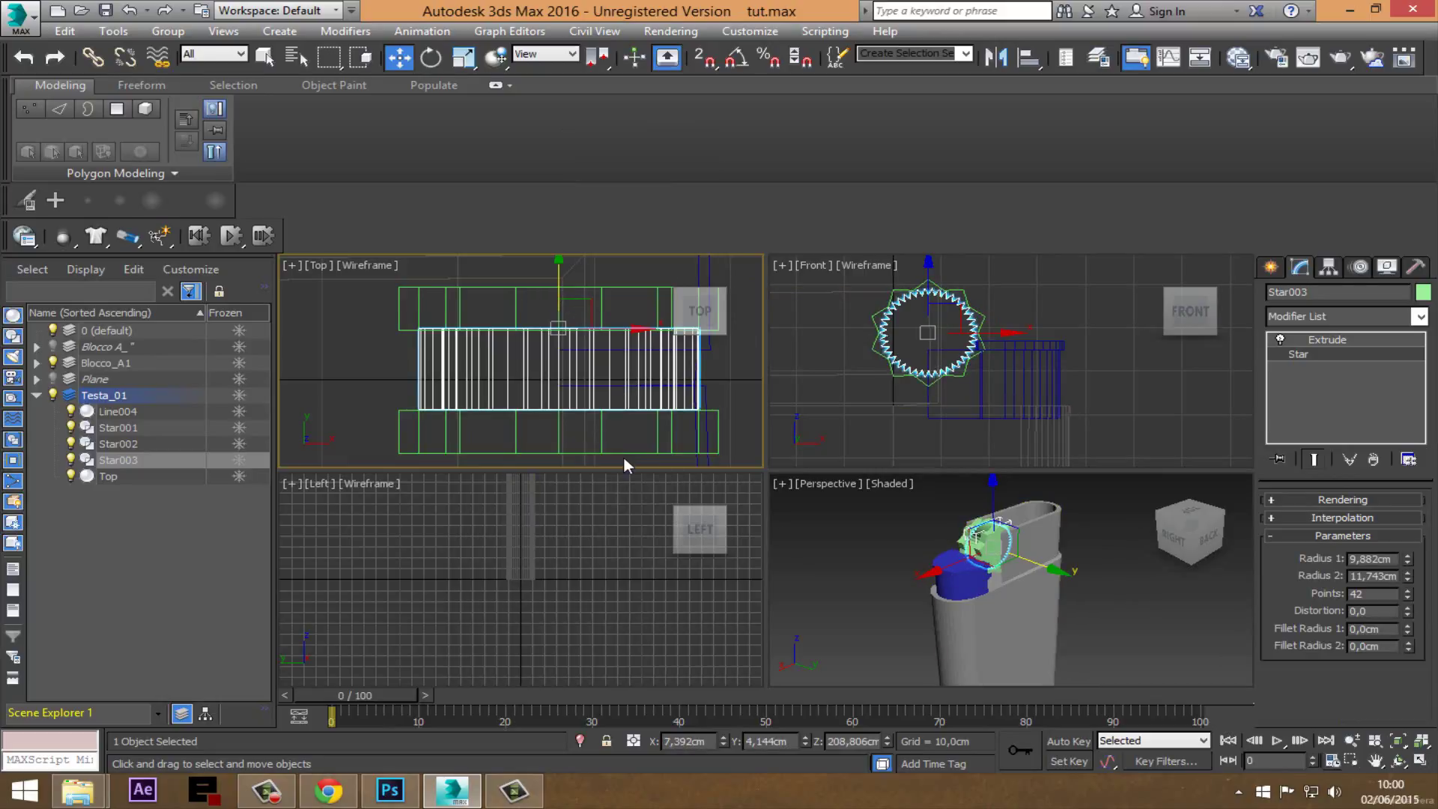
left_click(1352, 341)
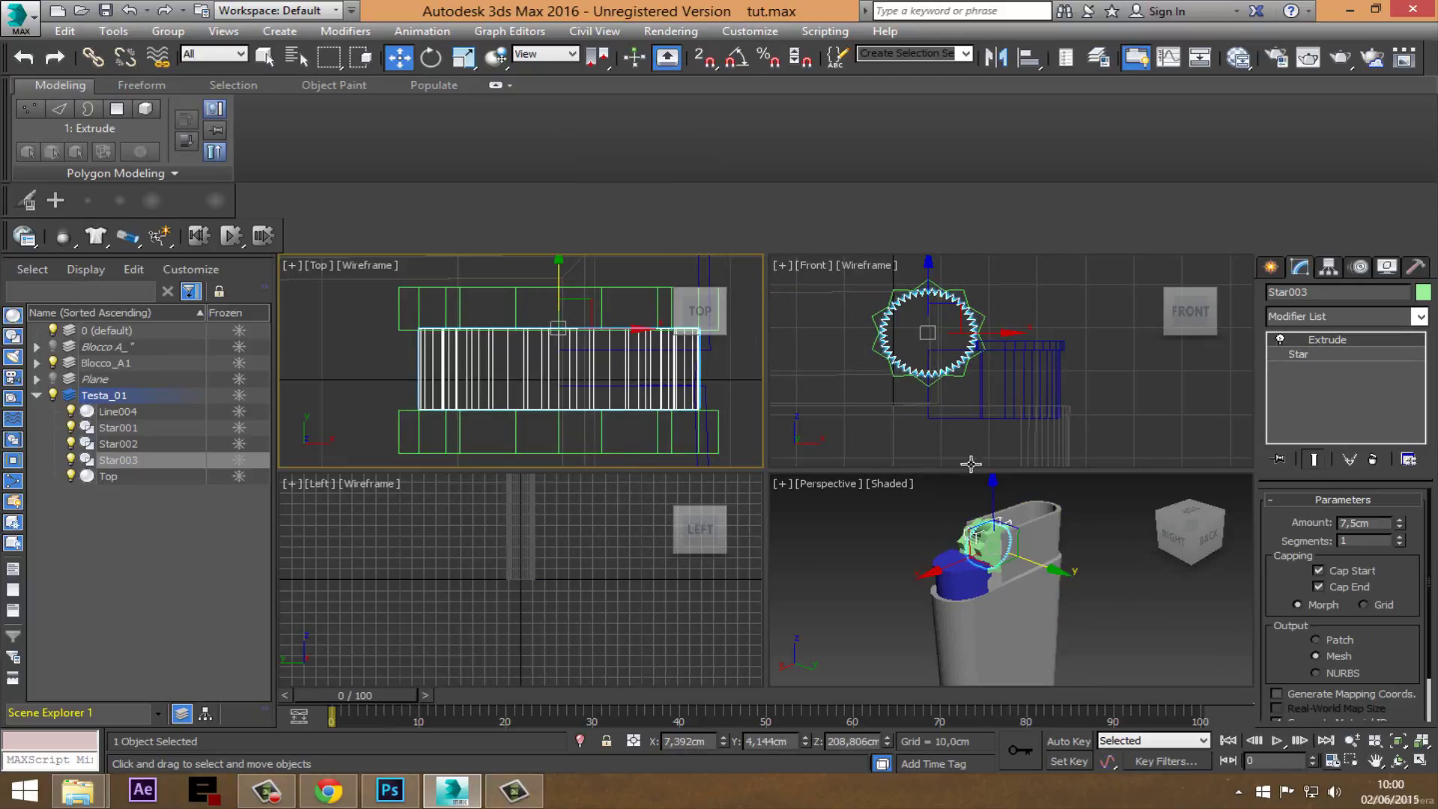
Step: Orbit around the gear and show Star003's star parameters: radii 9.882/11.743 cm, 42 points
scroll(1024, 557, "up", 3)
scroll(1024, 557, "up", 6)
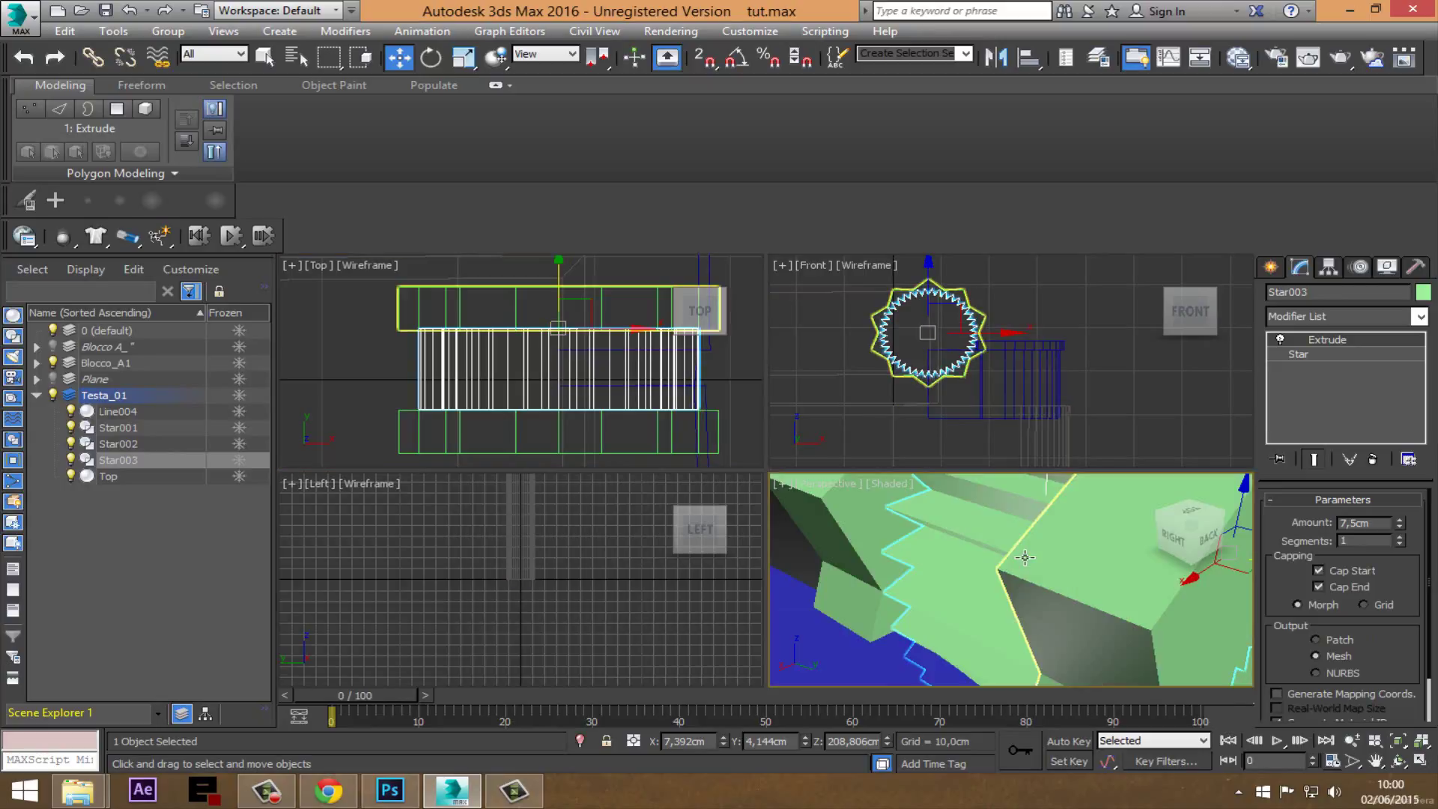
scroll(1024, 557, "down", 8)
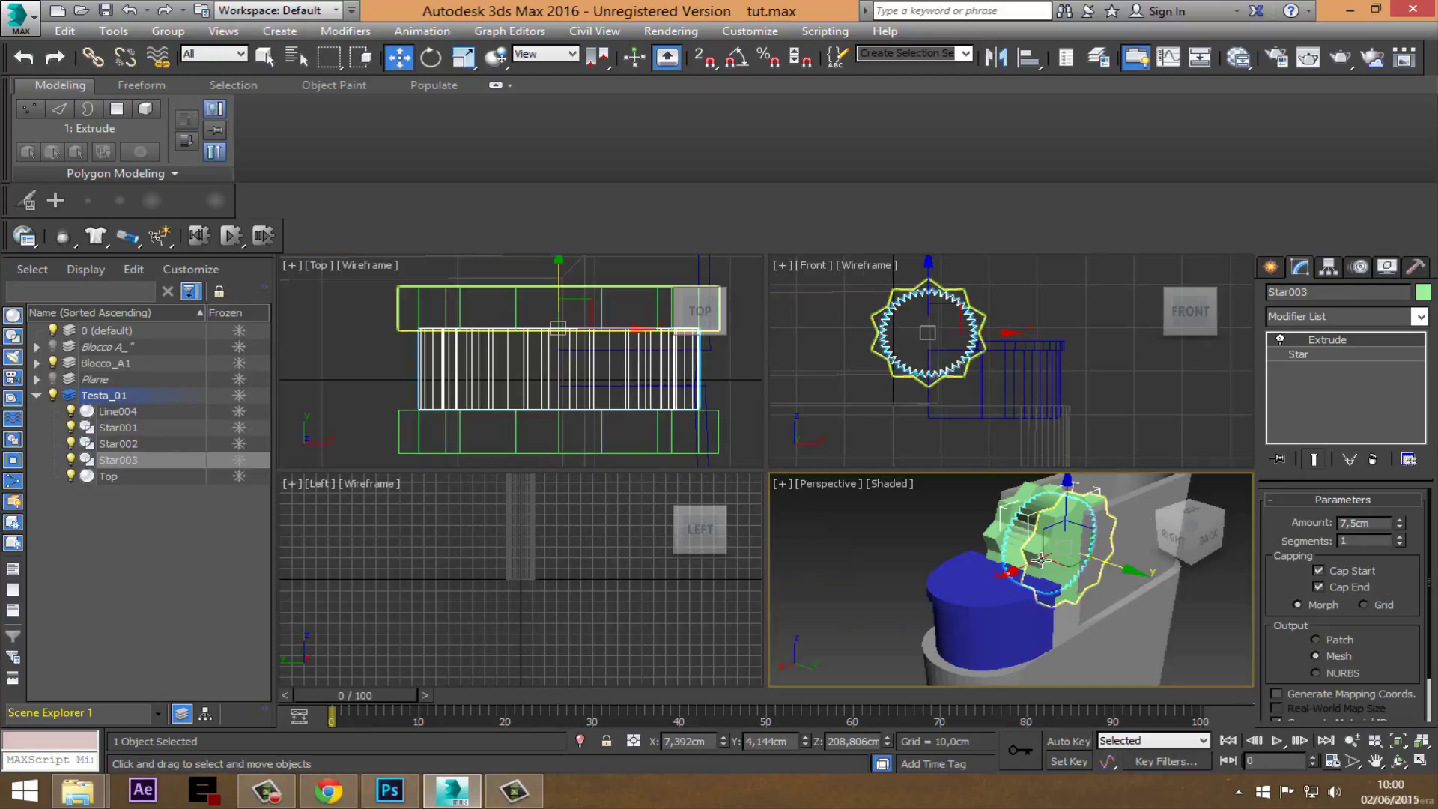
left_click(1398, 760)
left_click_drag(1090, 616, 1198, 569)
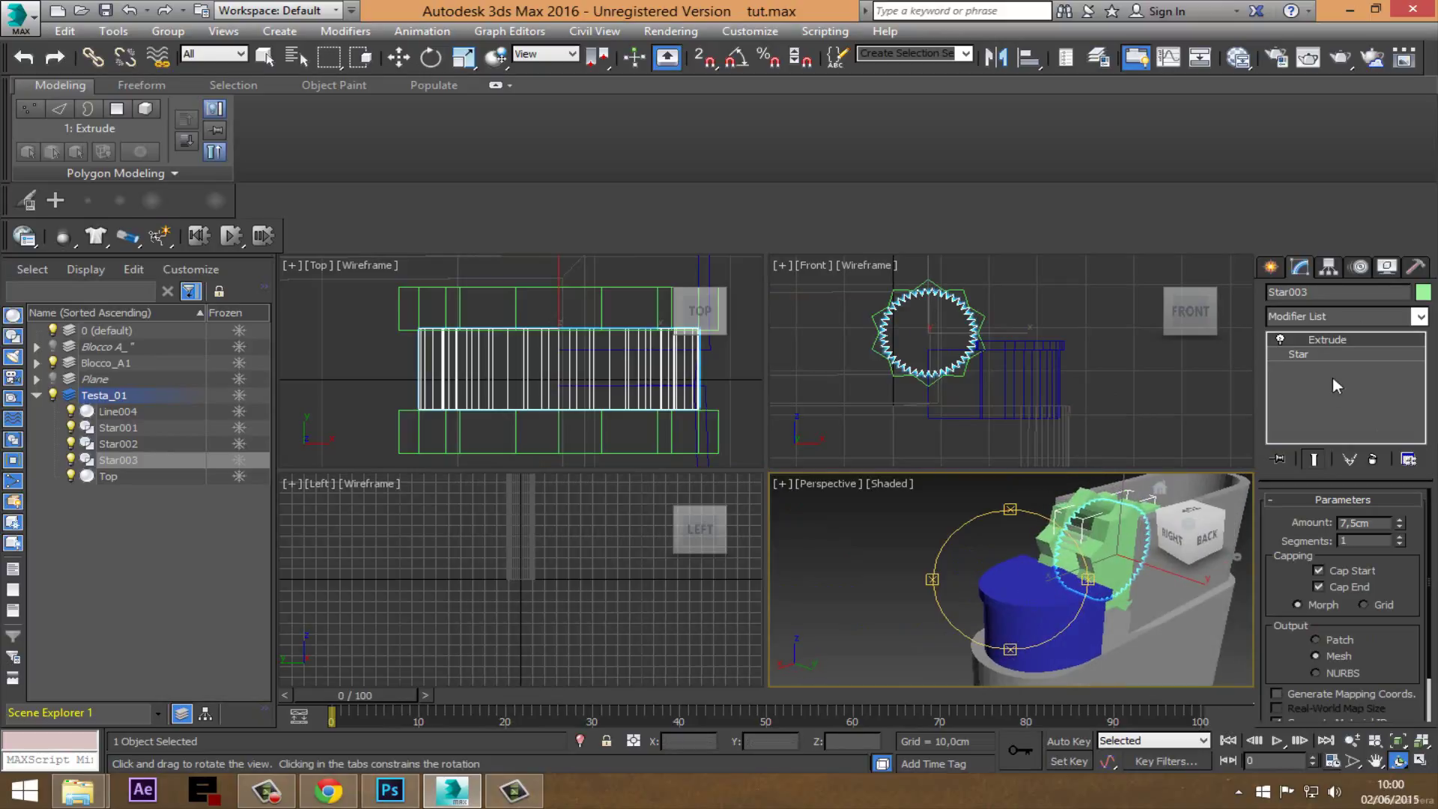
left_click(1303, 354)
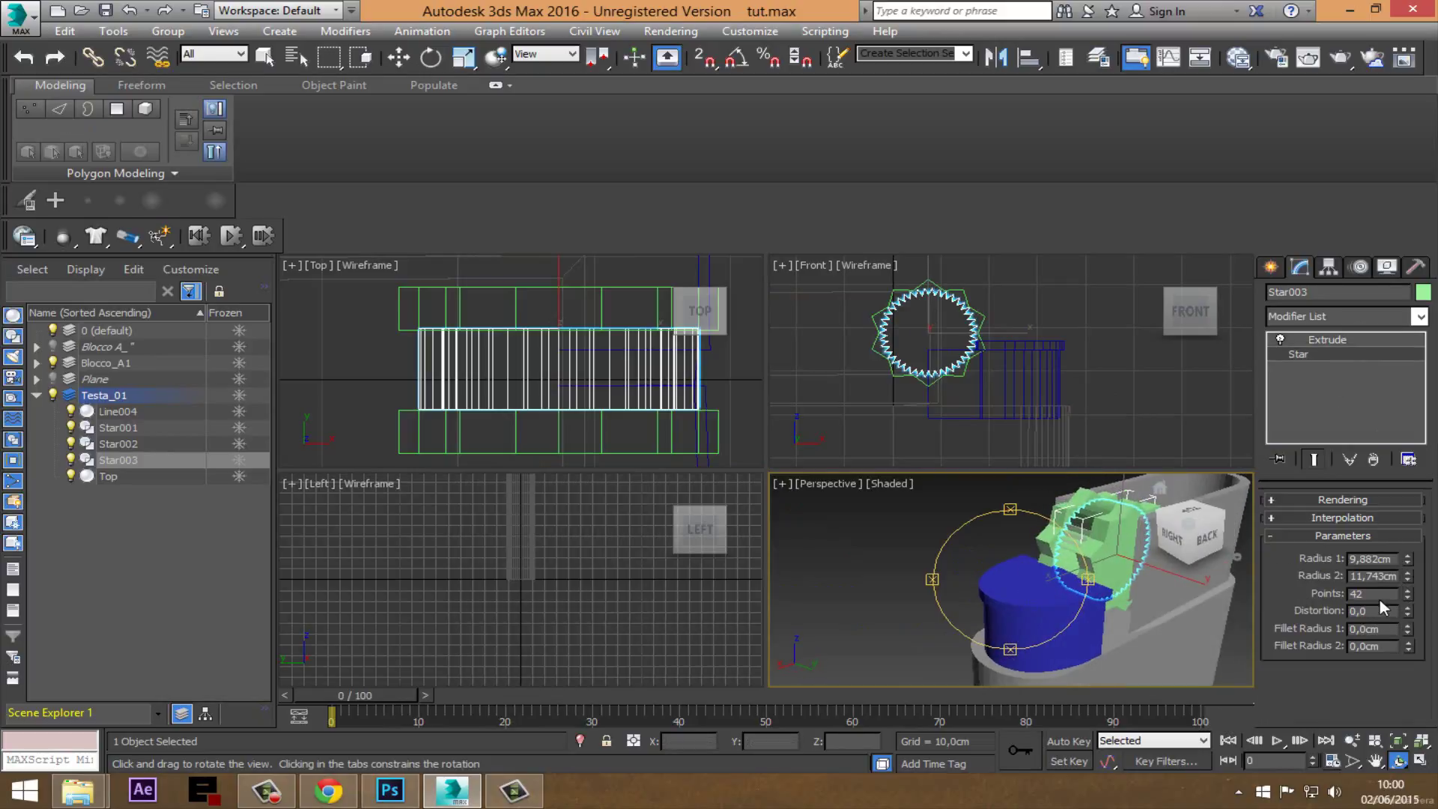
left_click(696, 445)
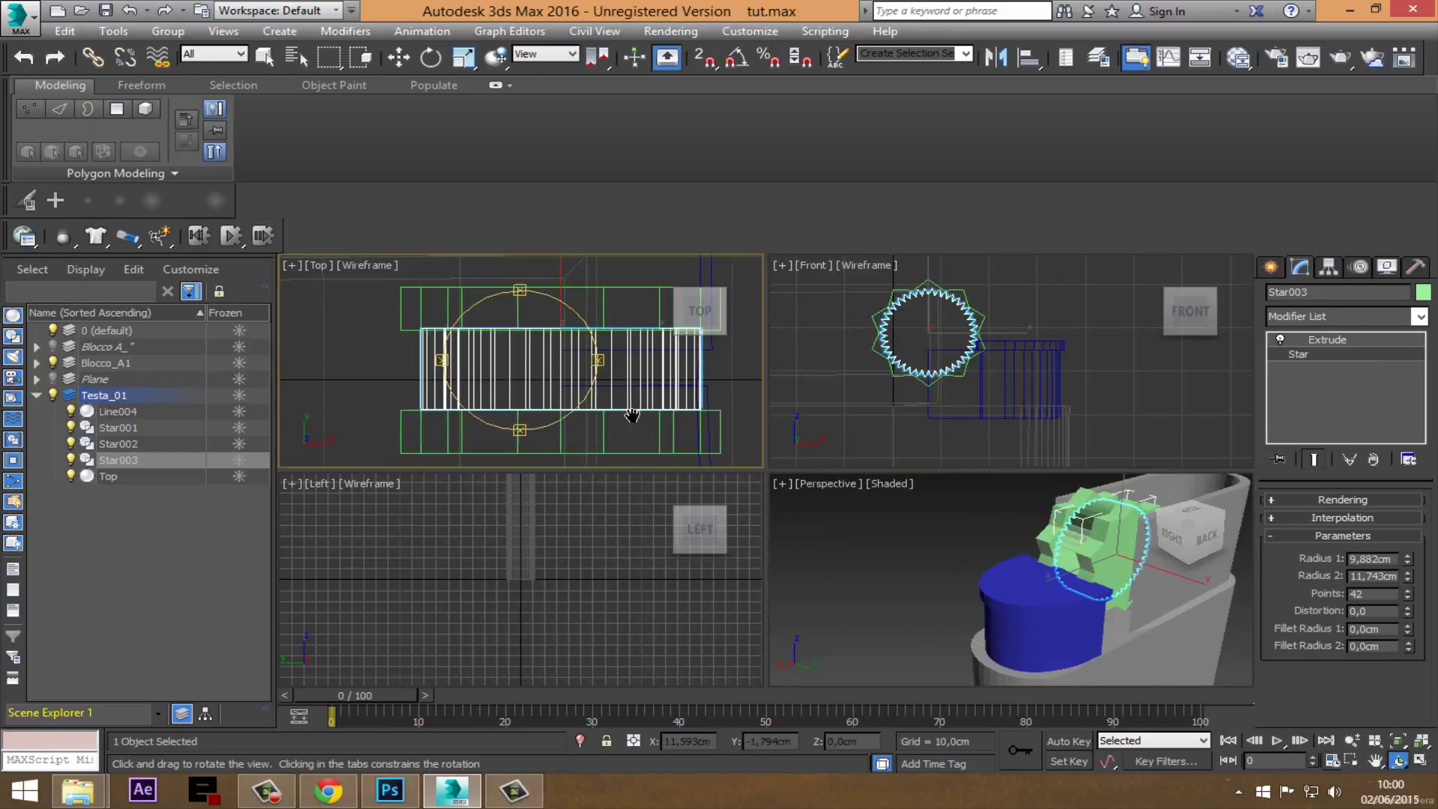
left_click(783, 415)
Step: Isolate the gear and set its star Distortion to 1.188
right_click(1097, 526)
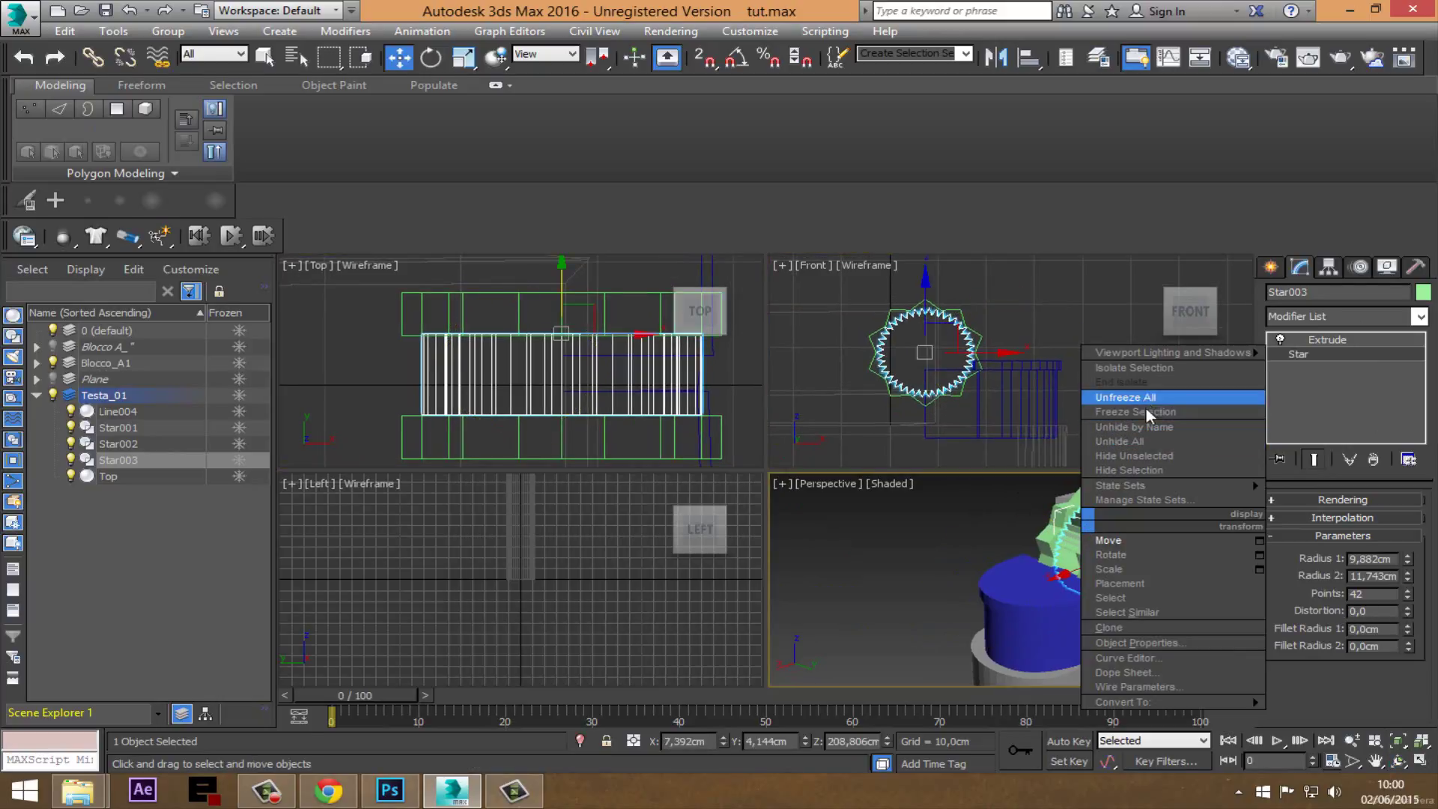
left_click(1134, 367)
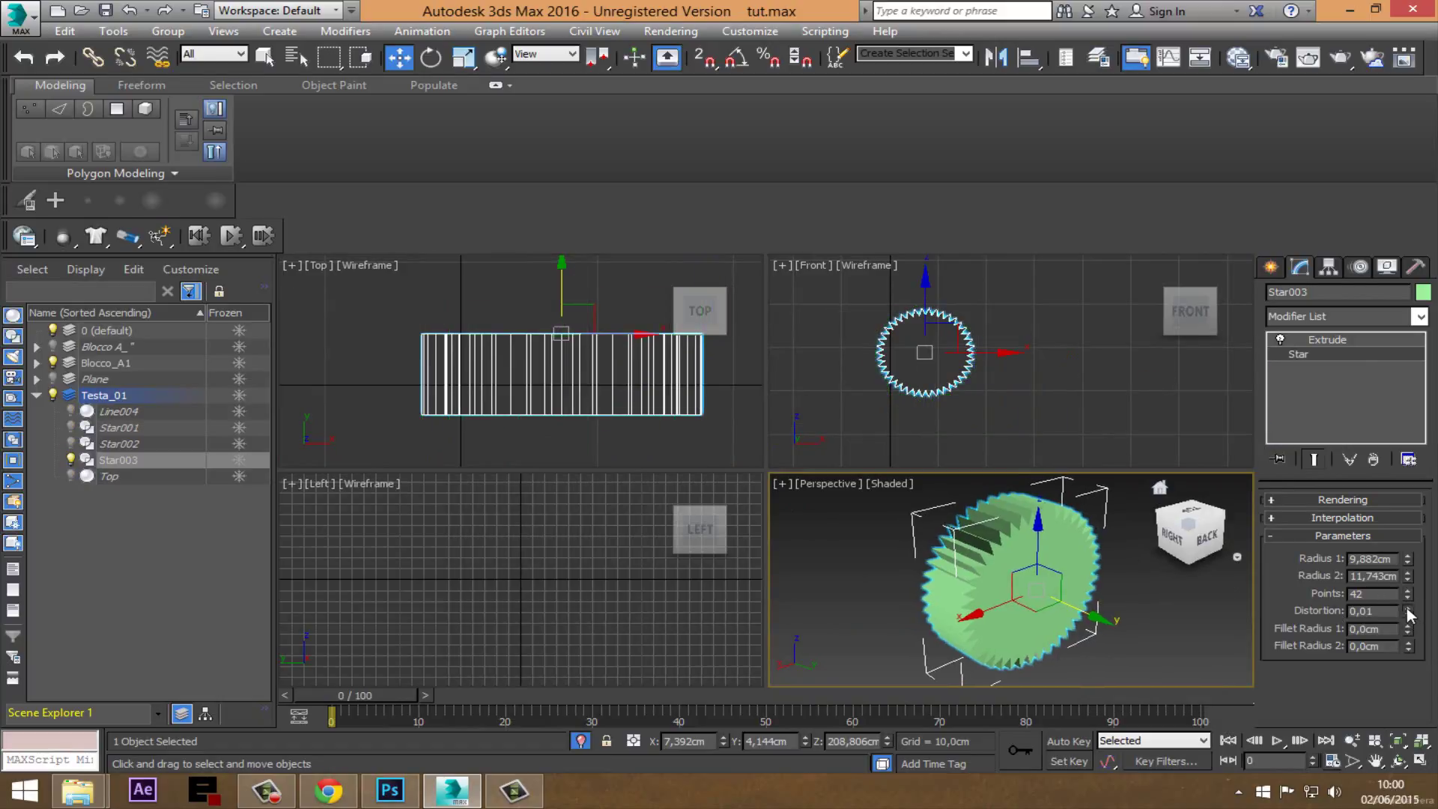
mouse_move(1411, 614)
left_mouse_down()
mouse_move(1412, 558)
mouse_move(1393, 593)
left_mouse_up()
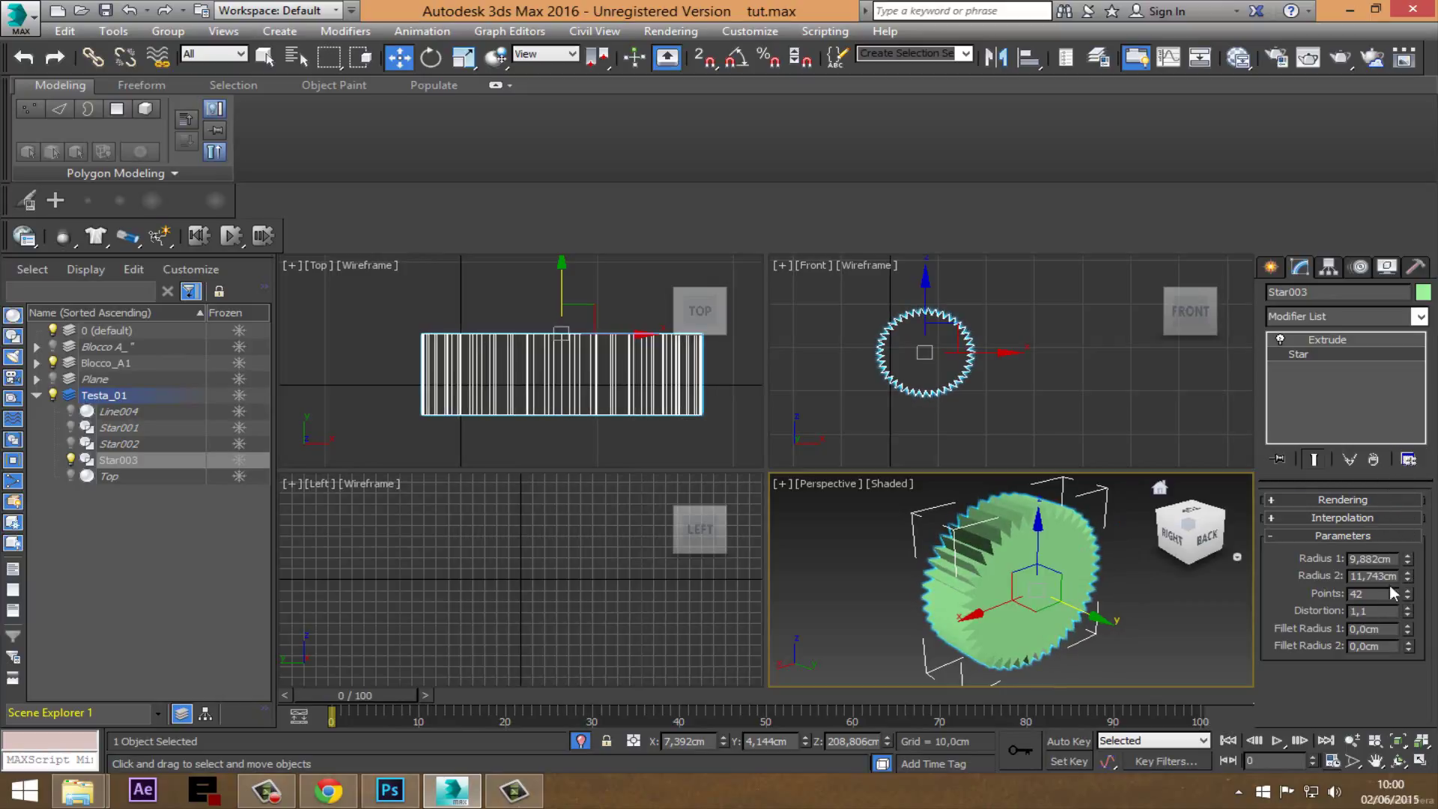
mouse_move(1410, 614)
left_mouse_down()
mouse_move(1400, 529)
mouse_move(1414, 711)
left_mouse_up()
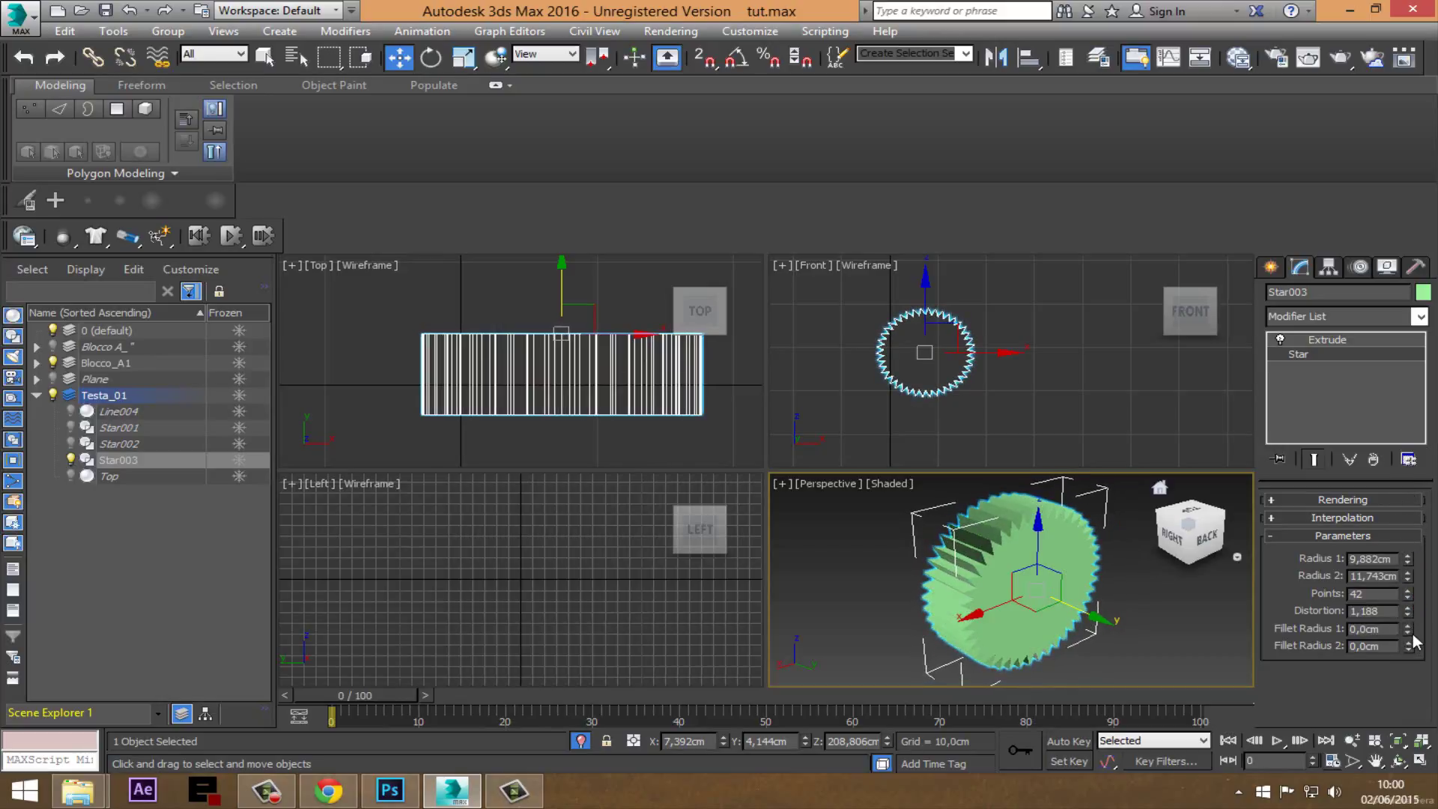
Step: Round the teeth with Fillet Radius 1 at 0.8 cm and Fillet Radius 2 at 0.83 cm
mouse_move(1407, 628)
left_mouse_down()
mouse_move(1393, 623)
mouse_move(1417, 550)
left_mouse_up()
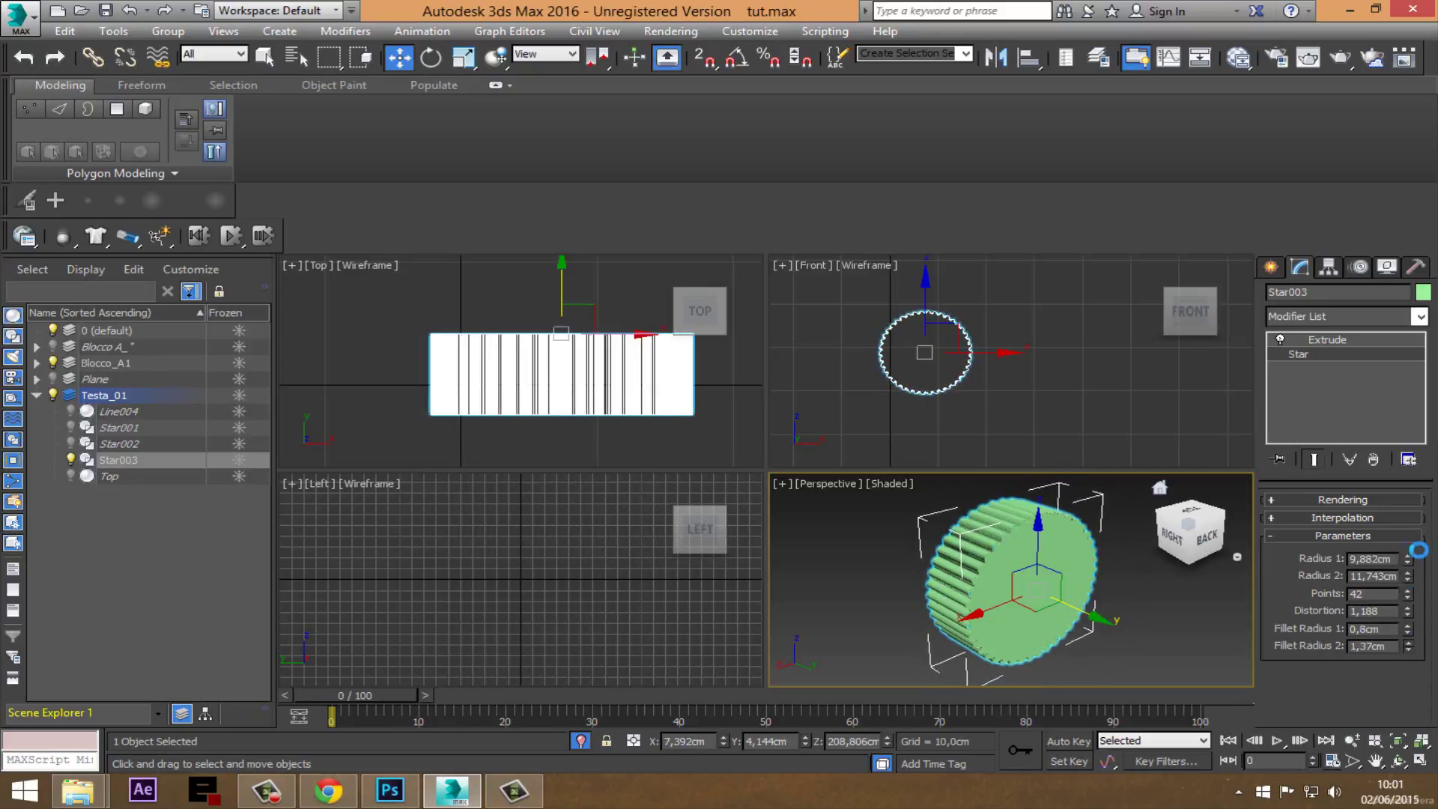
left_click_drag(1417, 550, 1413, 584)
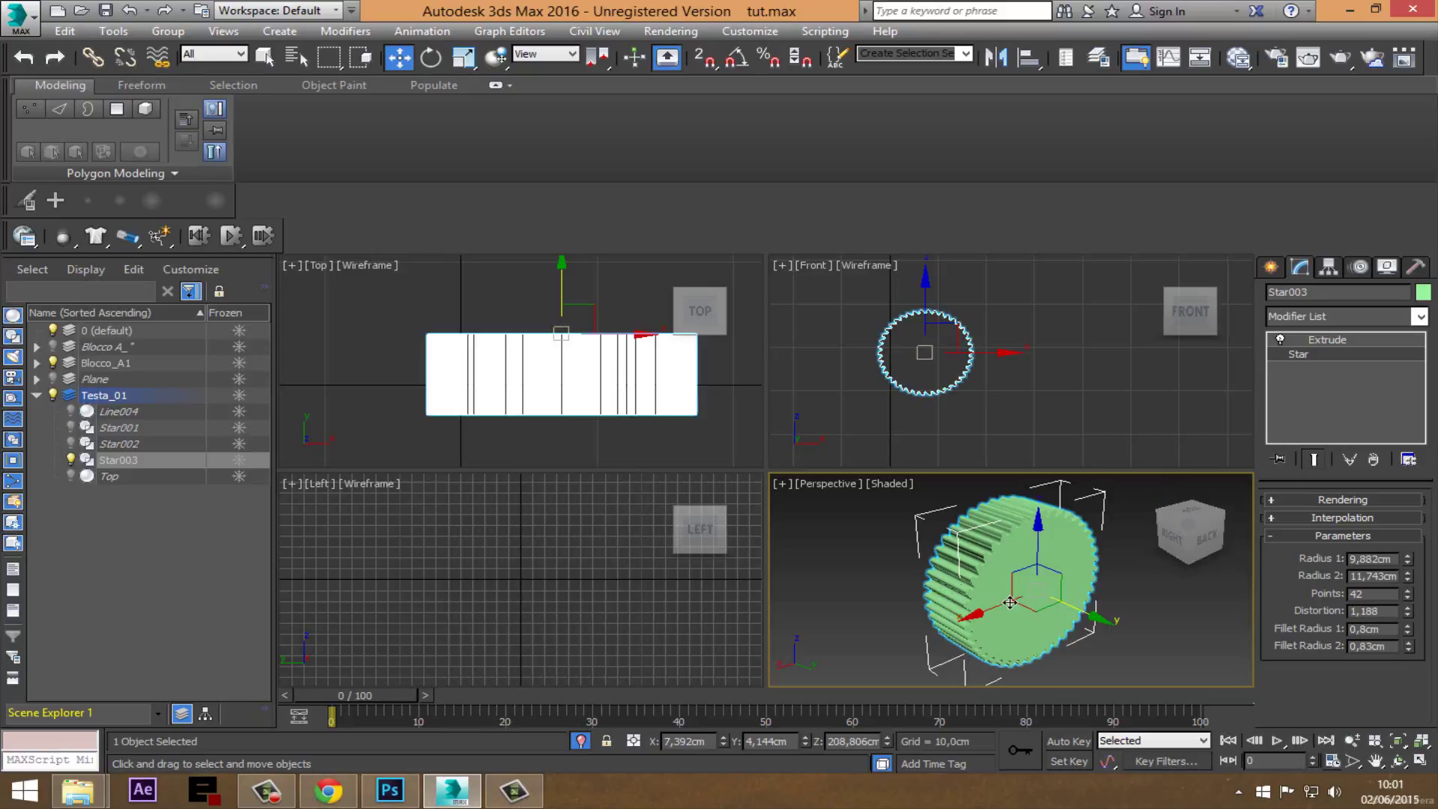
middle_click_drag(1009, 602, 988, 584)
left_click(1420, 760)
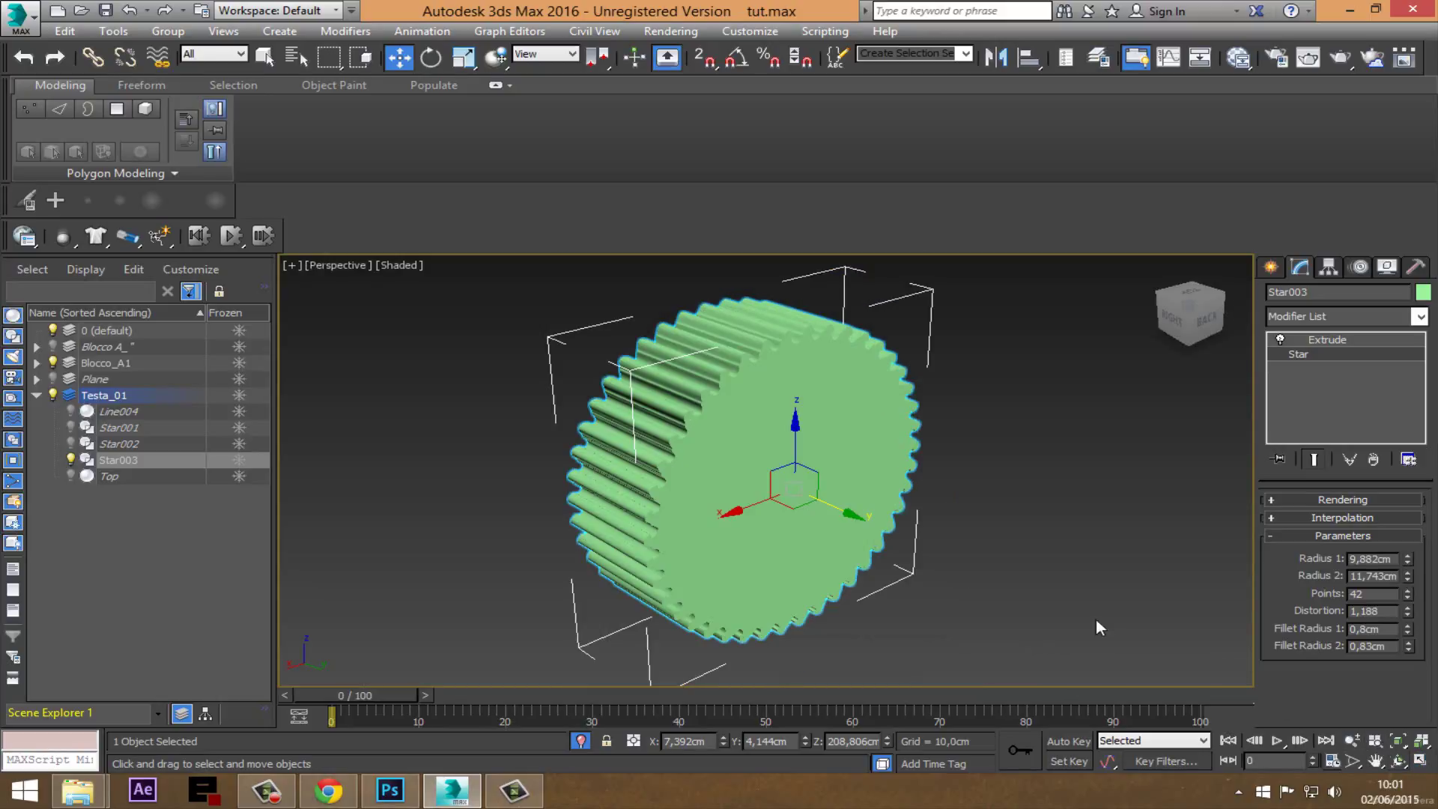
mouse_move(712, 479)
middle_mouse_down()
mouse_move(793, 514)
mouse_move(697, 442)
middle_mouse_up()
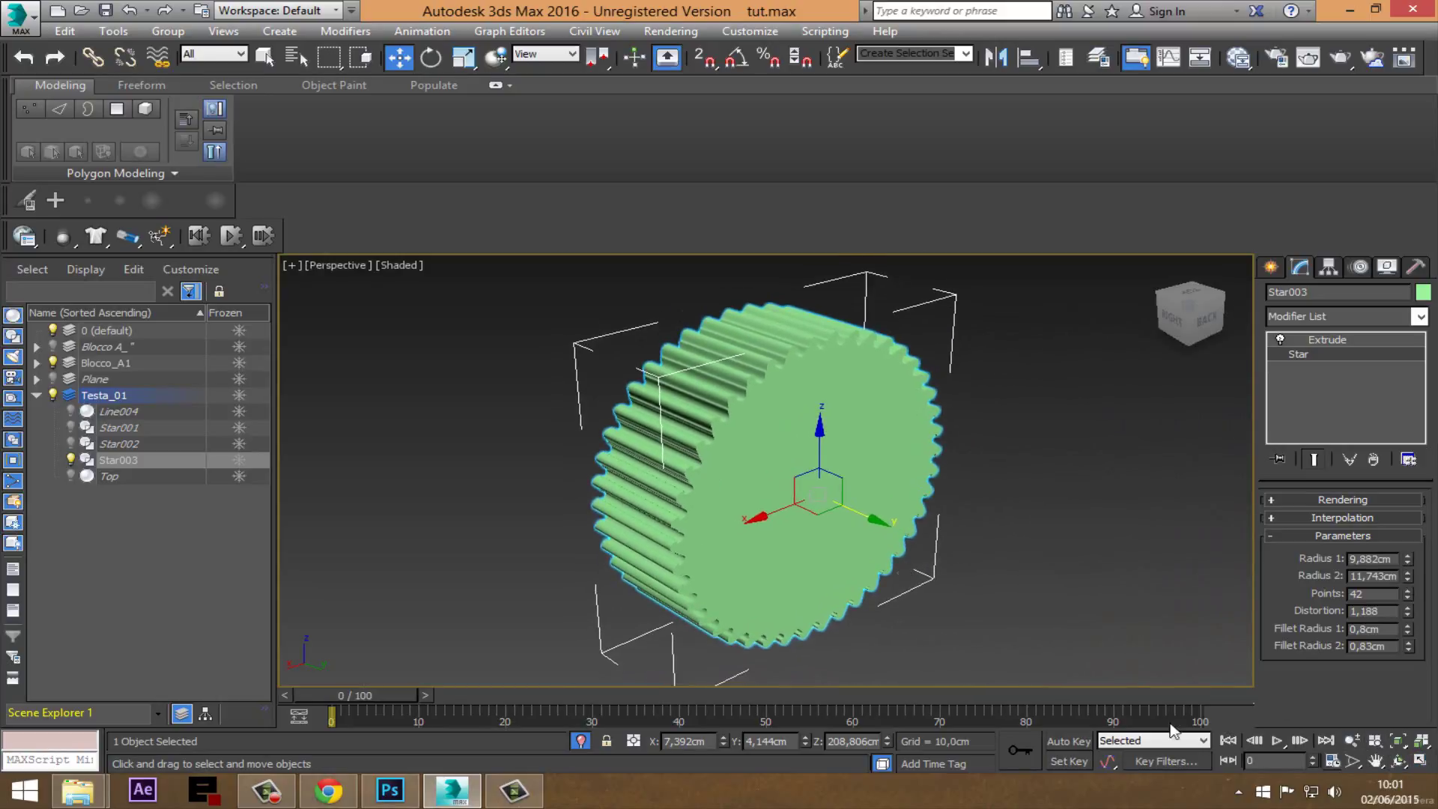
left_click(1418, 760)
middle_click_drag(1006, 586, 1005, 584)
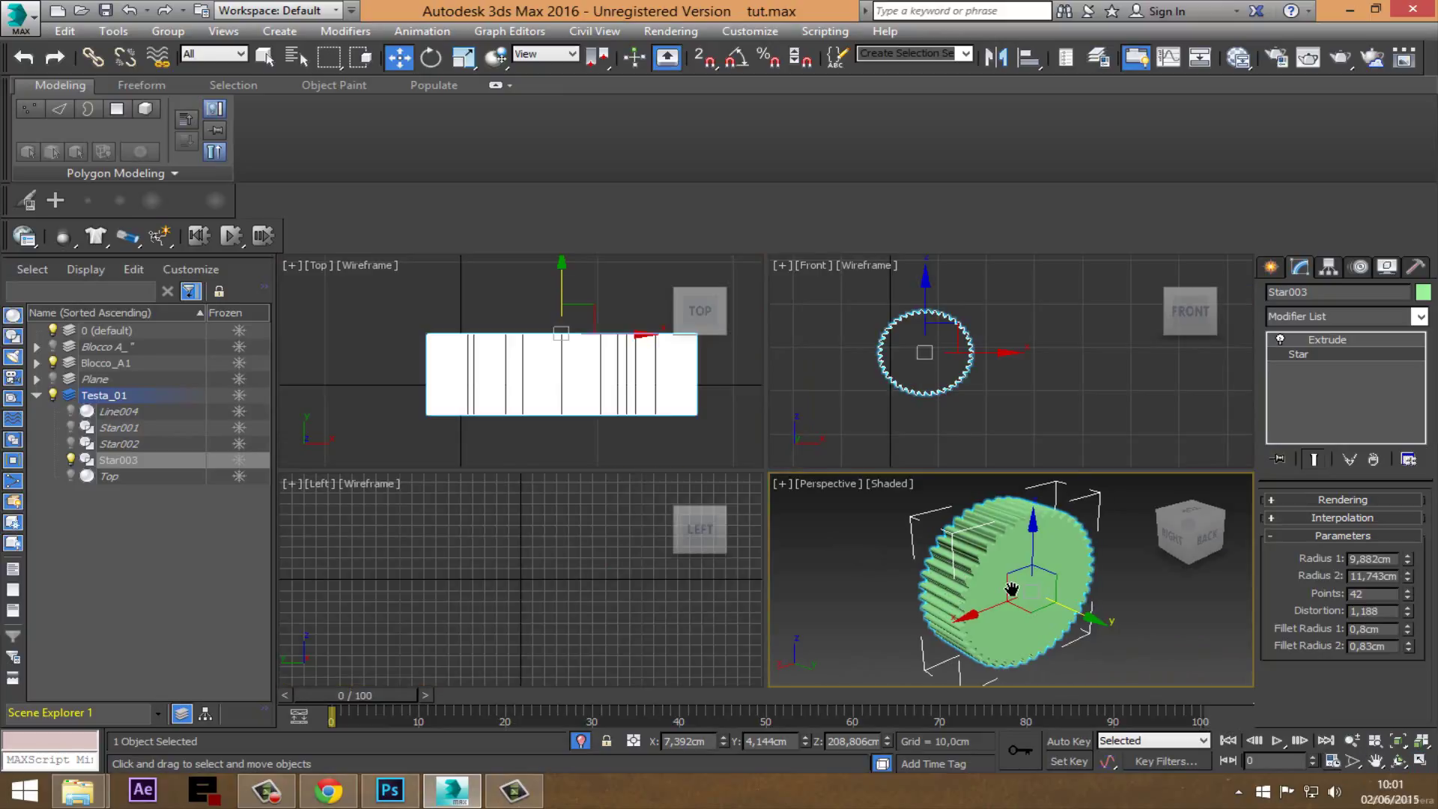
Step: Unhide all the hidden lighter parts around the gear and zoom out
right_click(995, 554)
left_click(1077, 444)
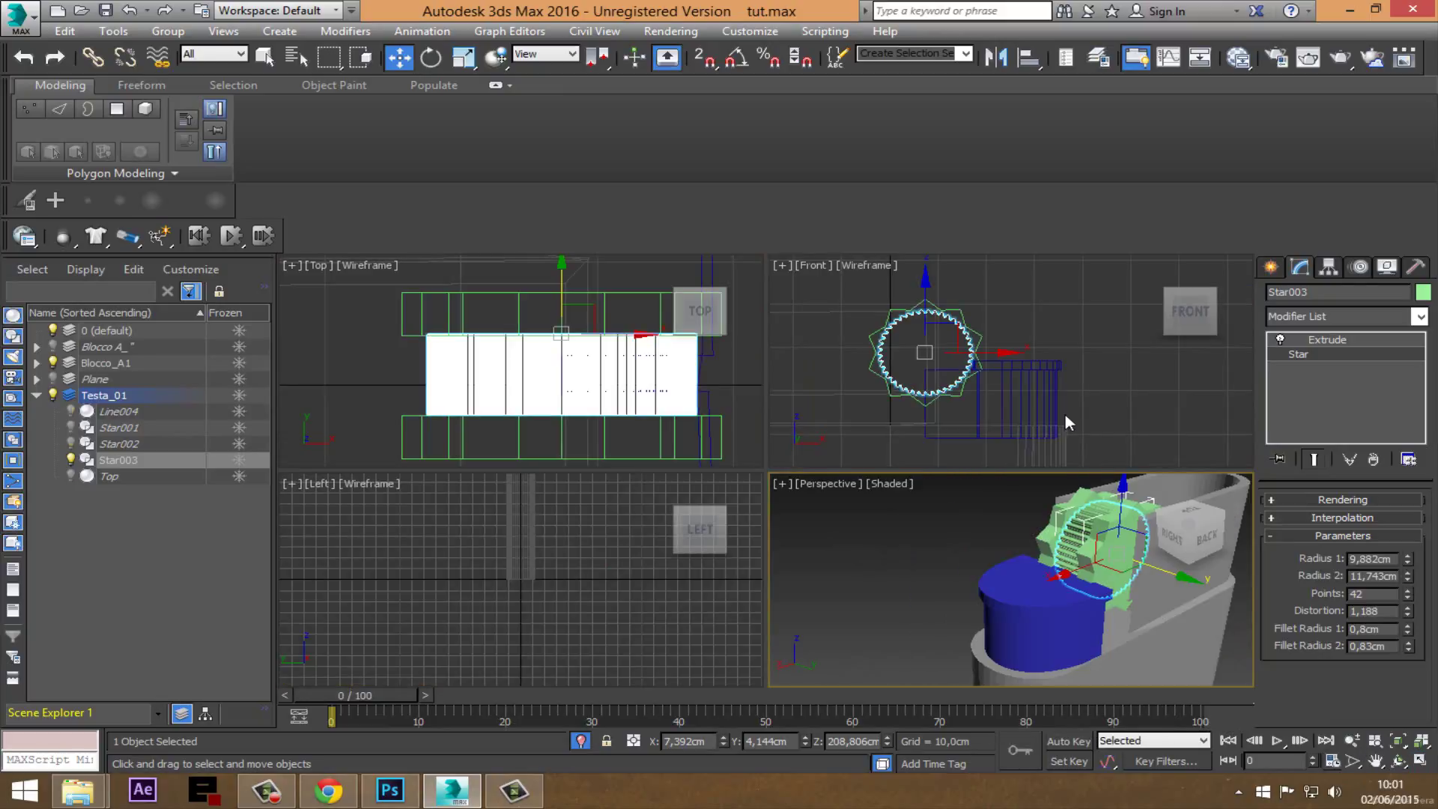
scroll(994, 597, "down", 3)
scroll(995, 596, "down", 2)
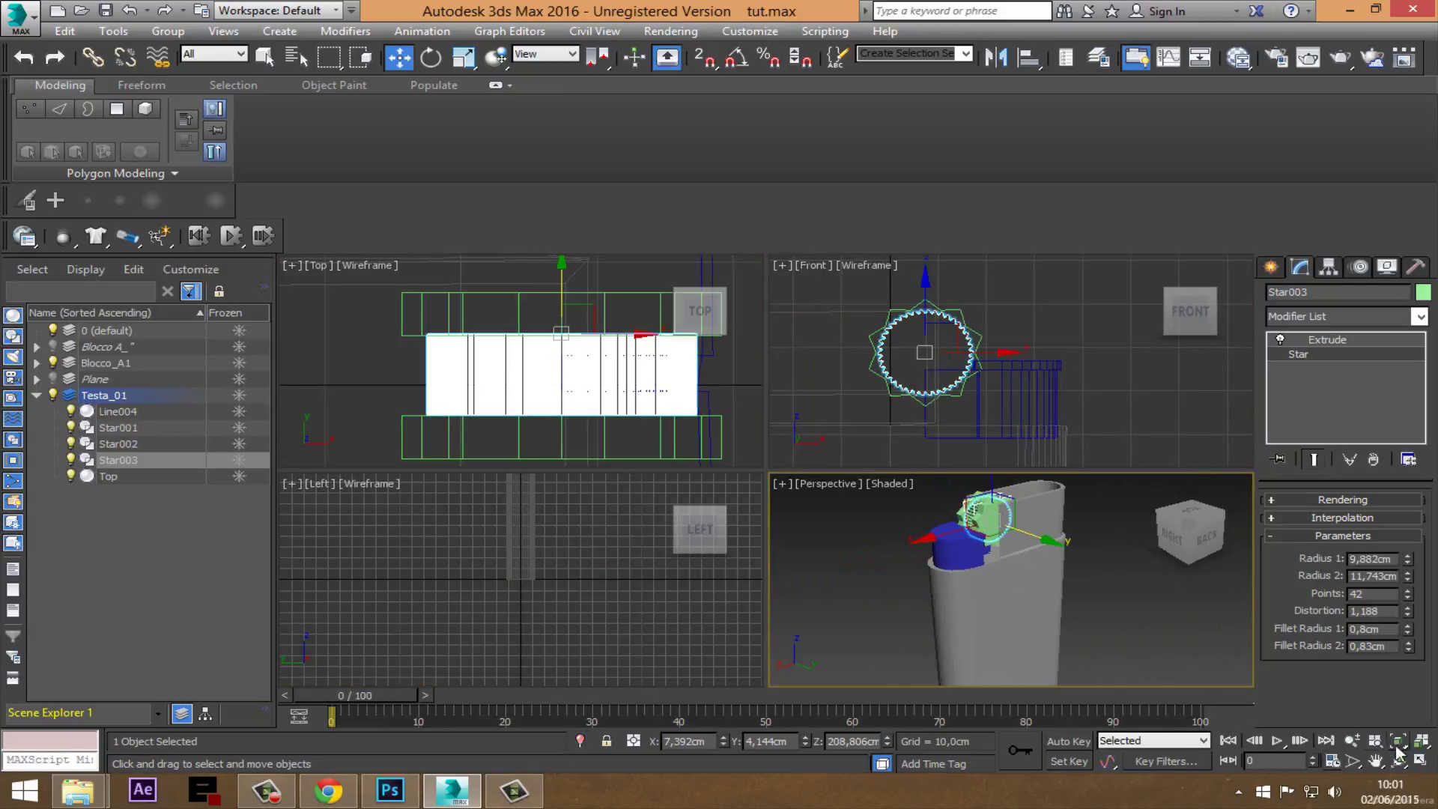
Step: Frame the whole lighter in a maximized, orbited Perspective view, then save the scene
left_click(1420, 761)
middle_click_drag(771, 513, 732, 514)
left_click(851, 444)
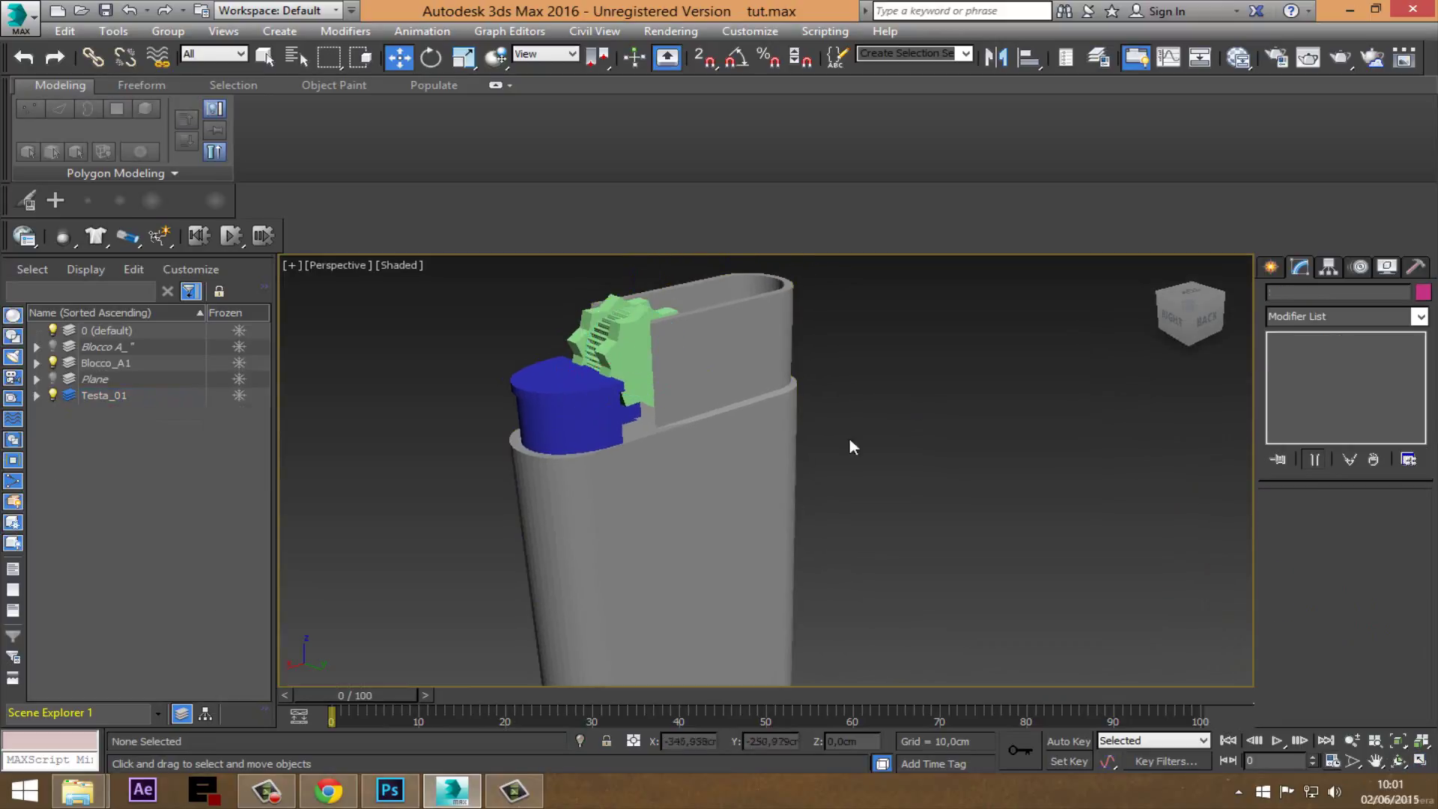
mouse_move(850, 443)
middle_mouse_down()
mouse_move(747, 480)
mouse_move(763, 483)
middle_mouse_up()
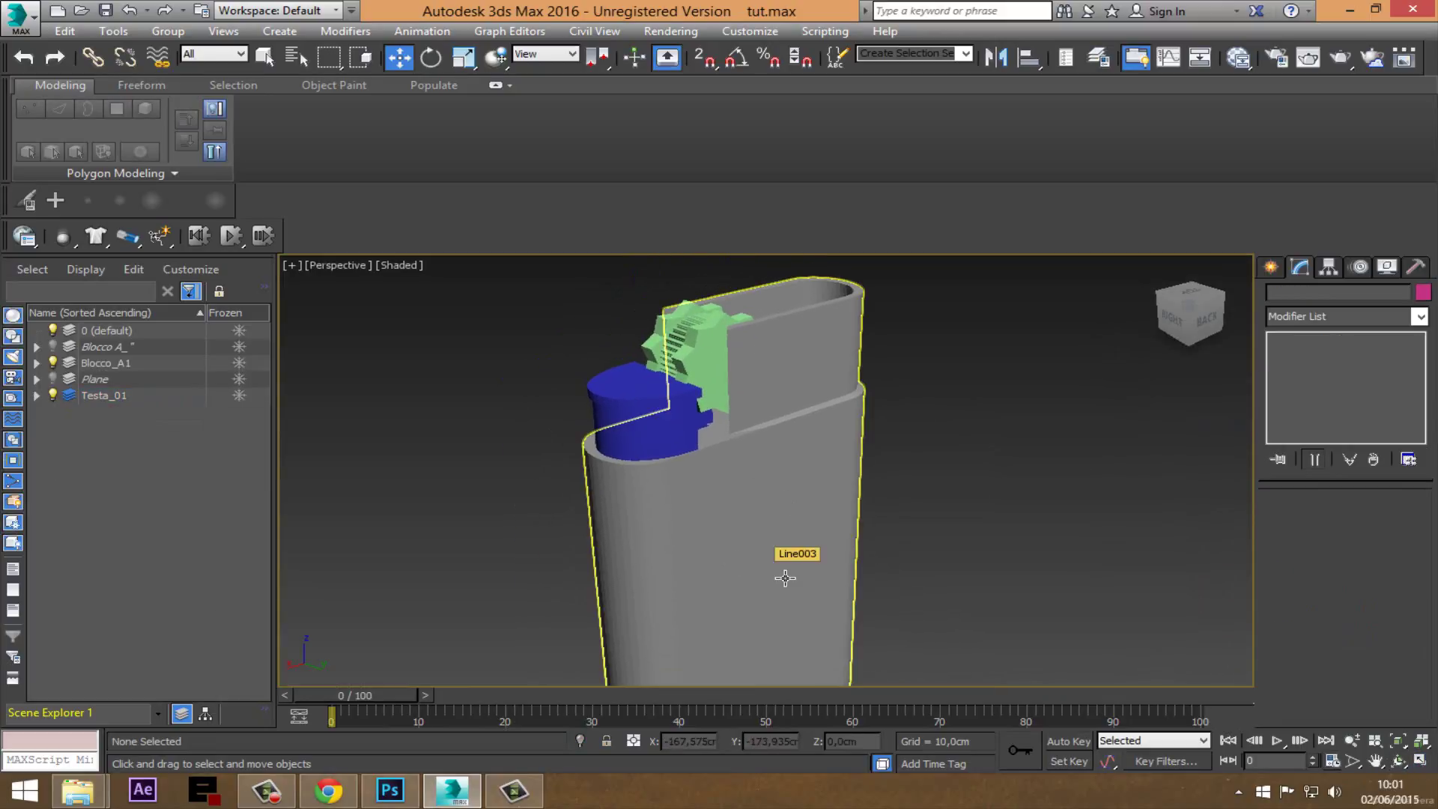
middle_click_drag(784, 577, 778, 571)
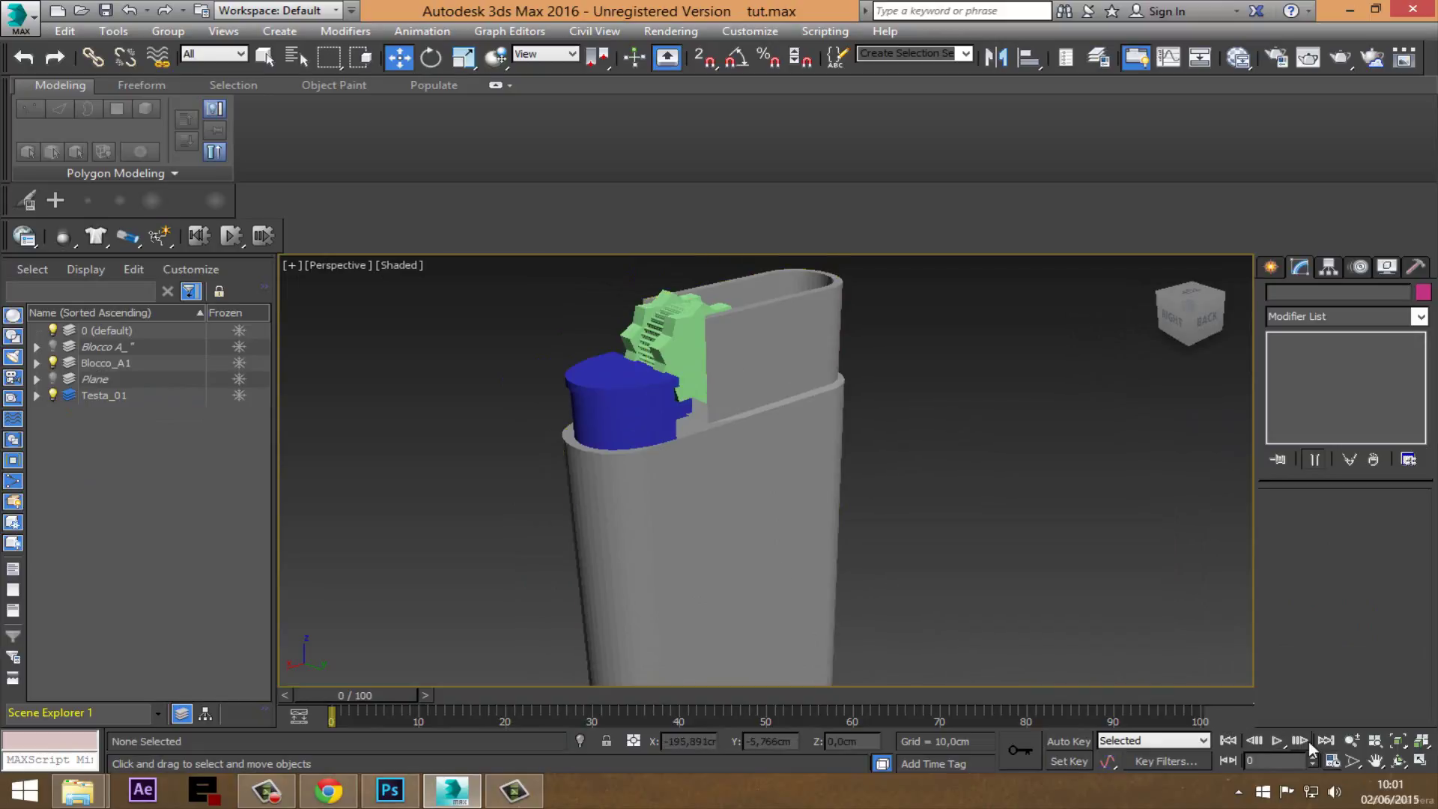
left_click(1397, 761)
mouse_move(912, 581)
left_mouse_down()
mouse_move(799, 536)
mouse_move(818, 548)
mouse_move(814, 494)
mouse_move(808, 515)
mouse_move(775, 494)
left_mouse_up()
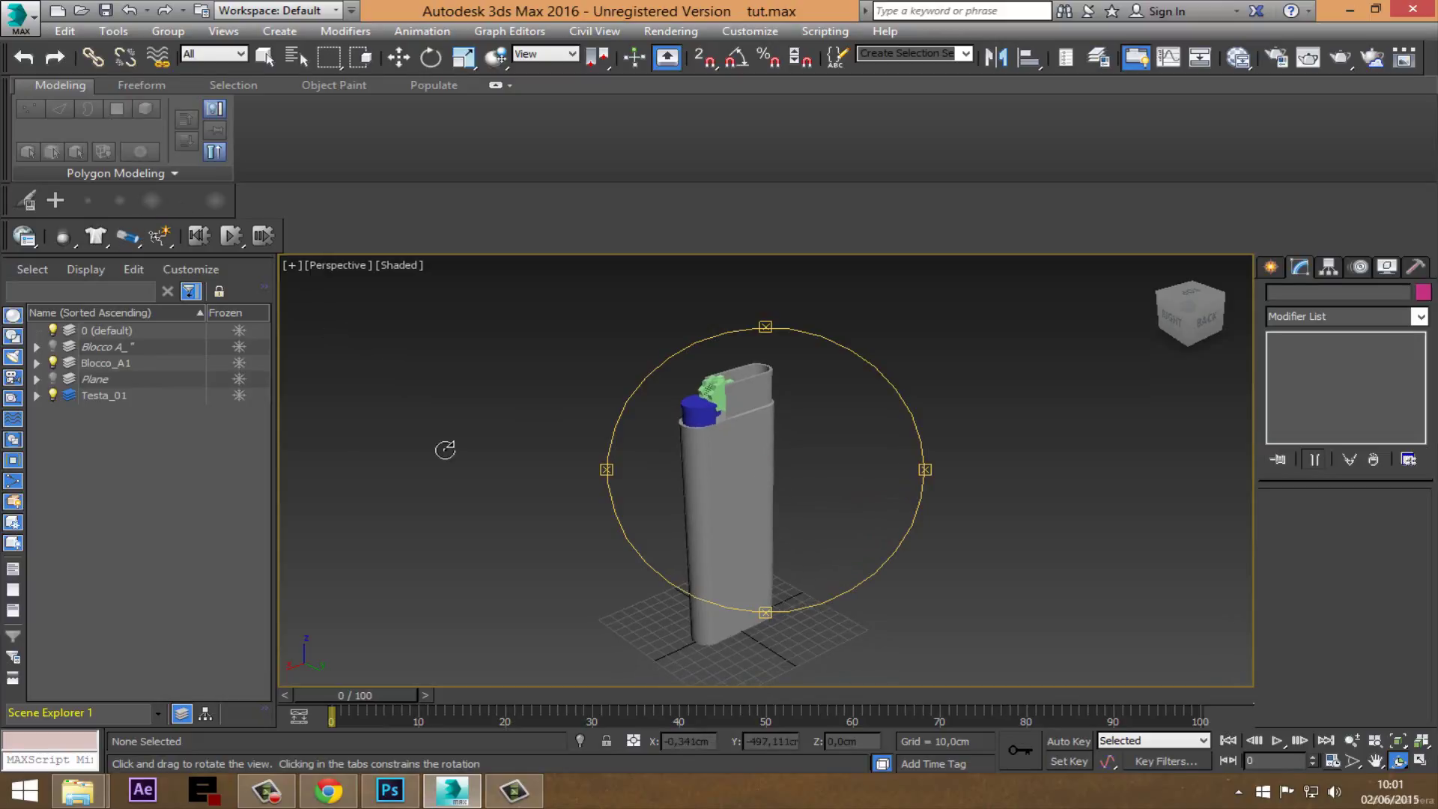
key("w")
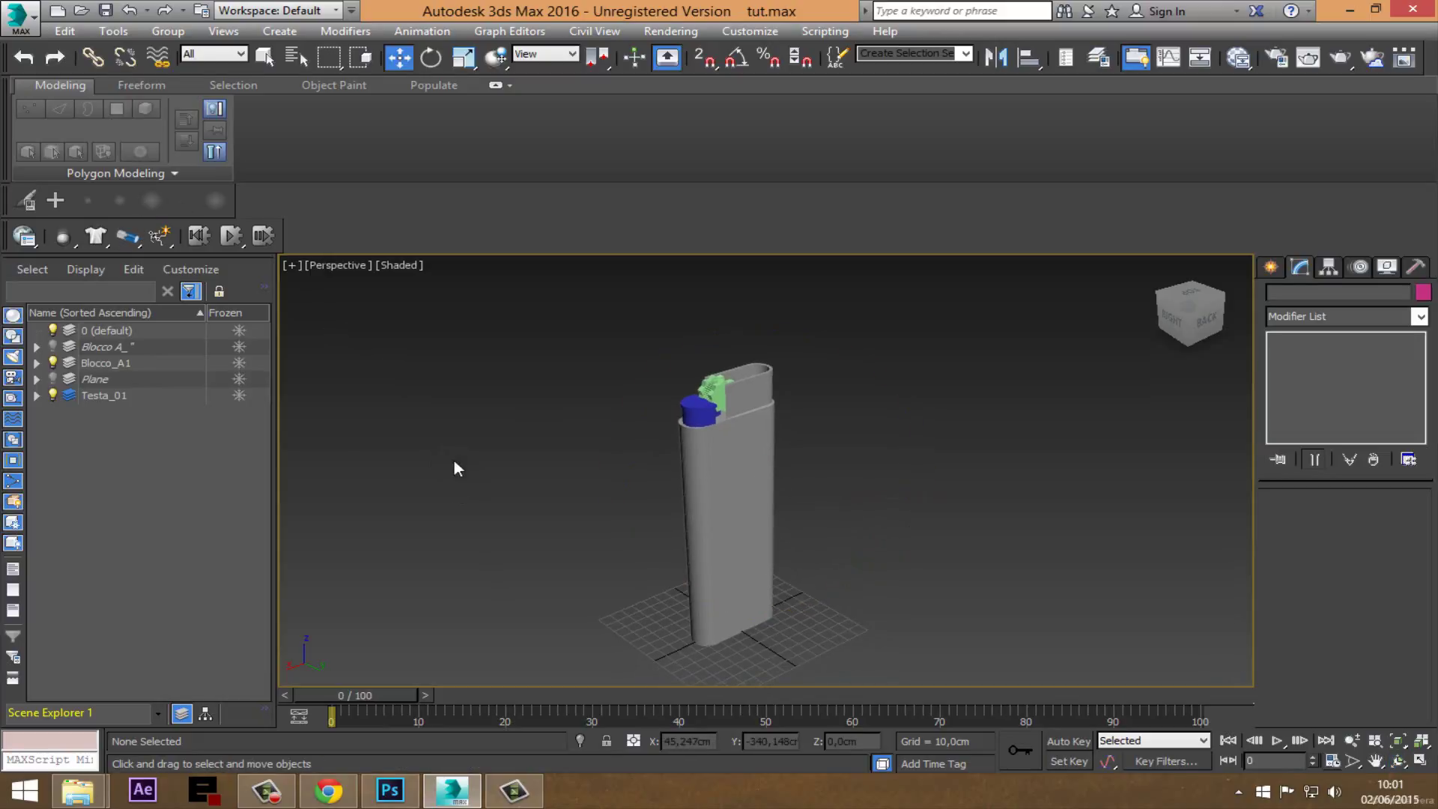
left_click(106, 11)
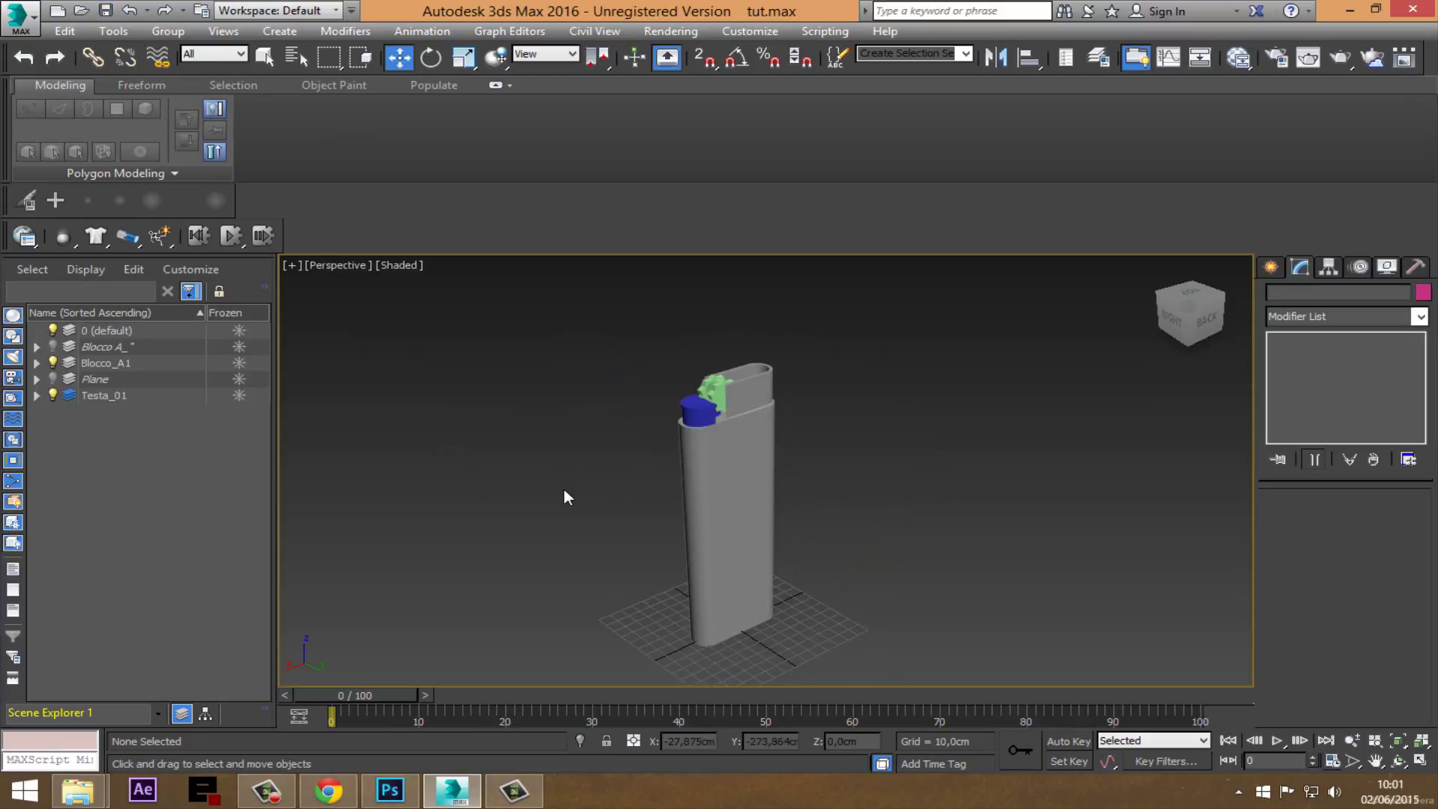